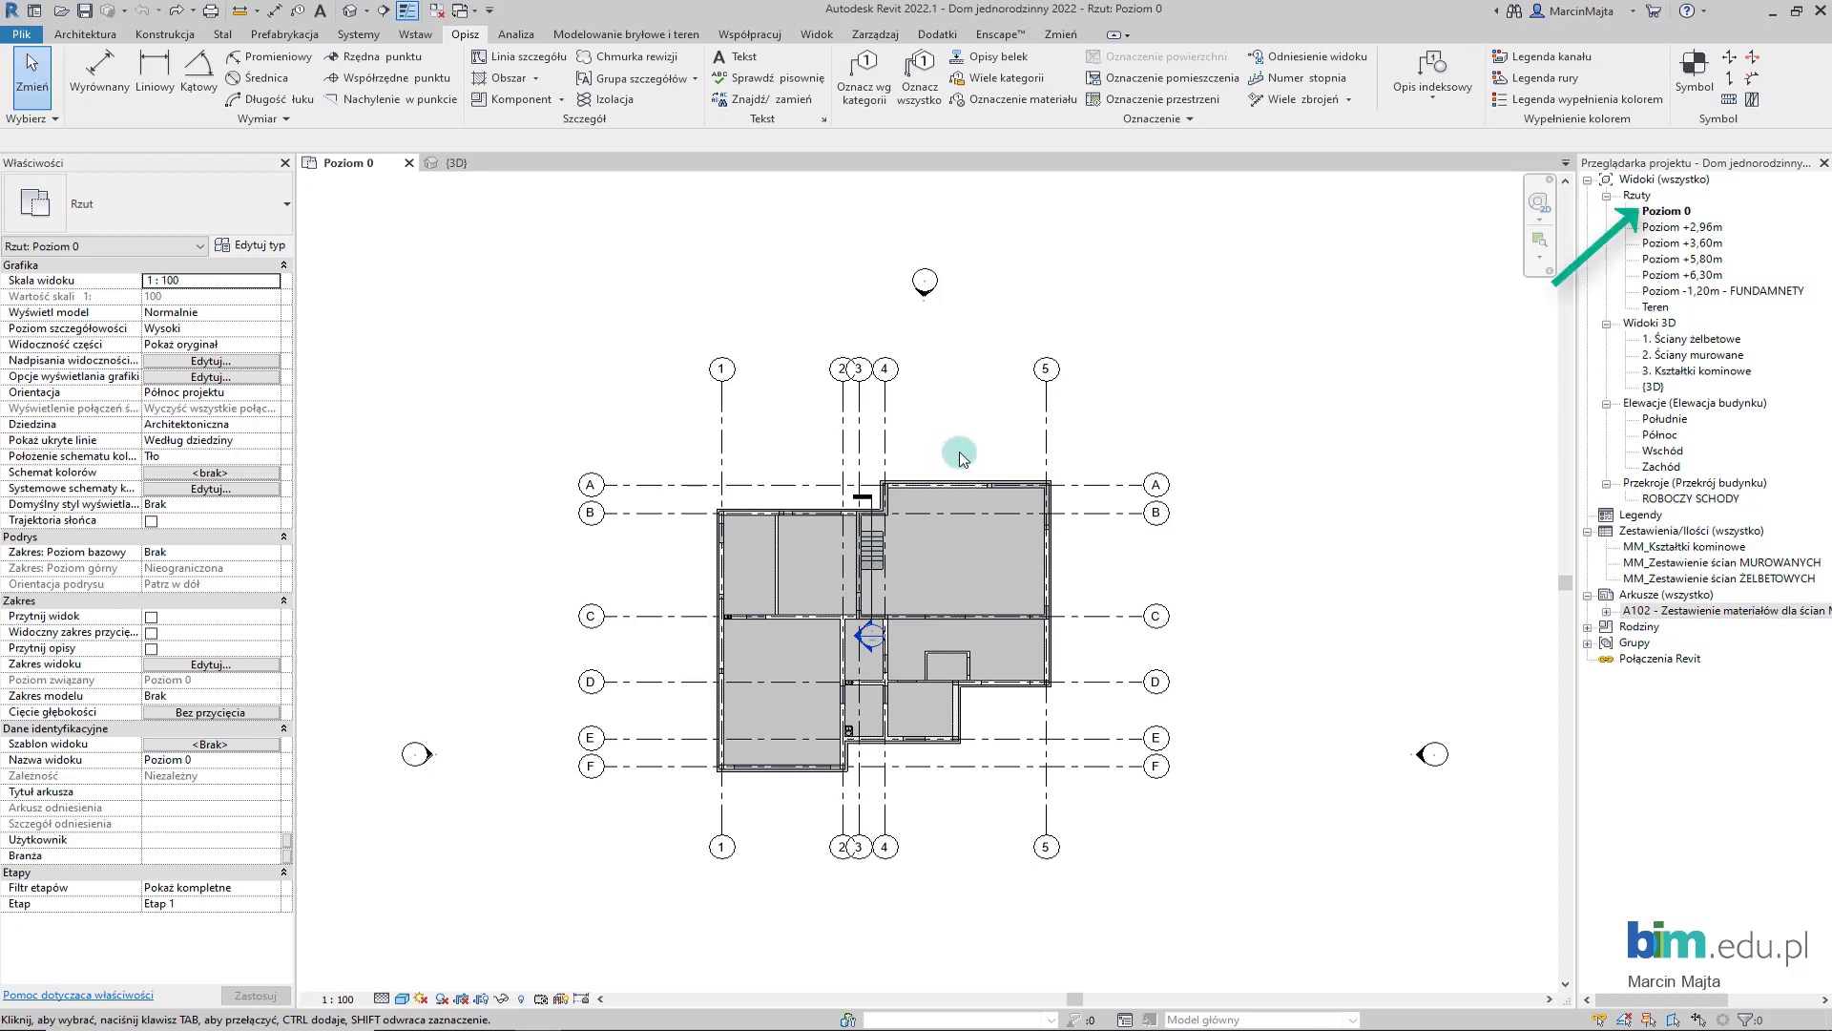
- Switch the Poziom 0 plan to the Ukryta linia (Hidden Line) visual style
middle_click_drag(974, 449, 993, 455)
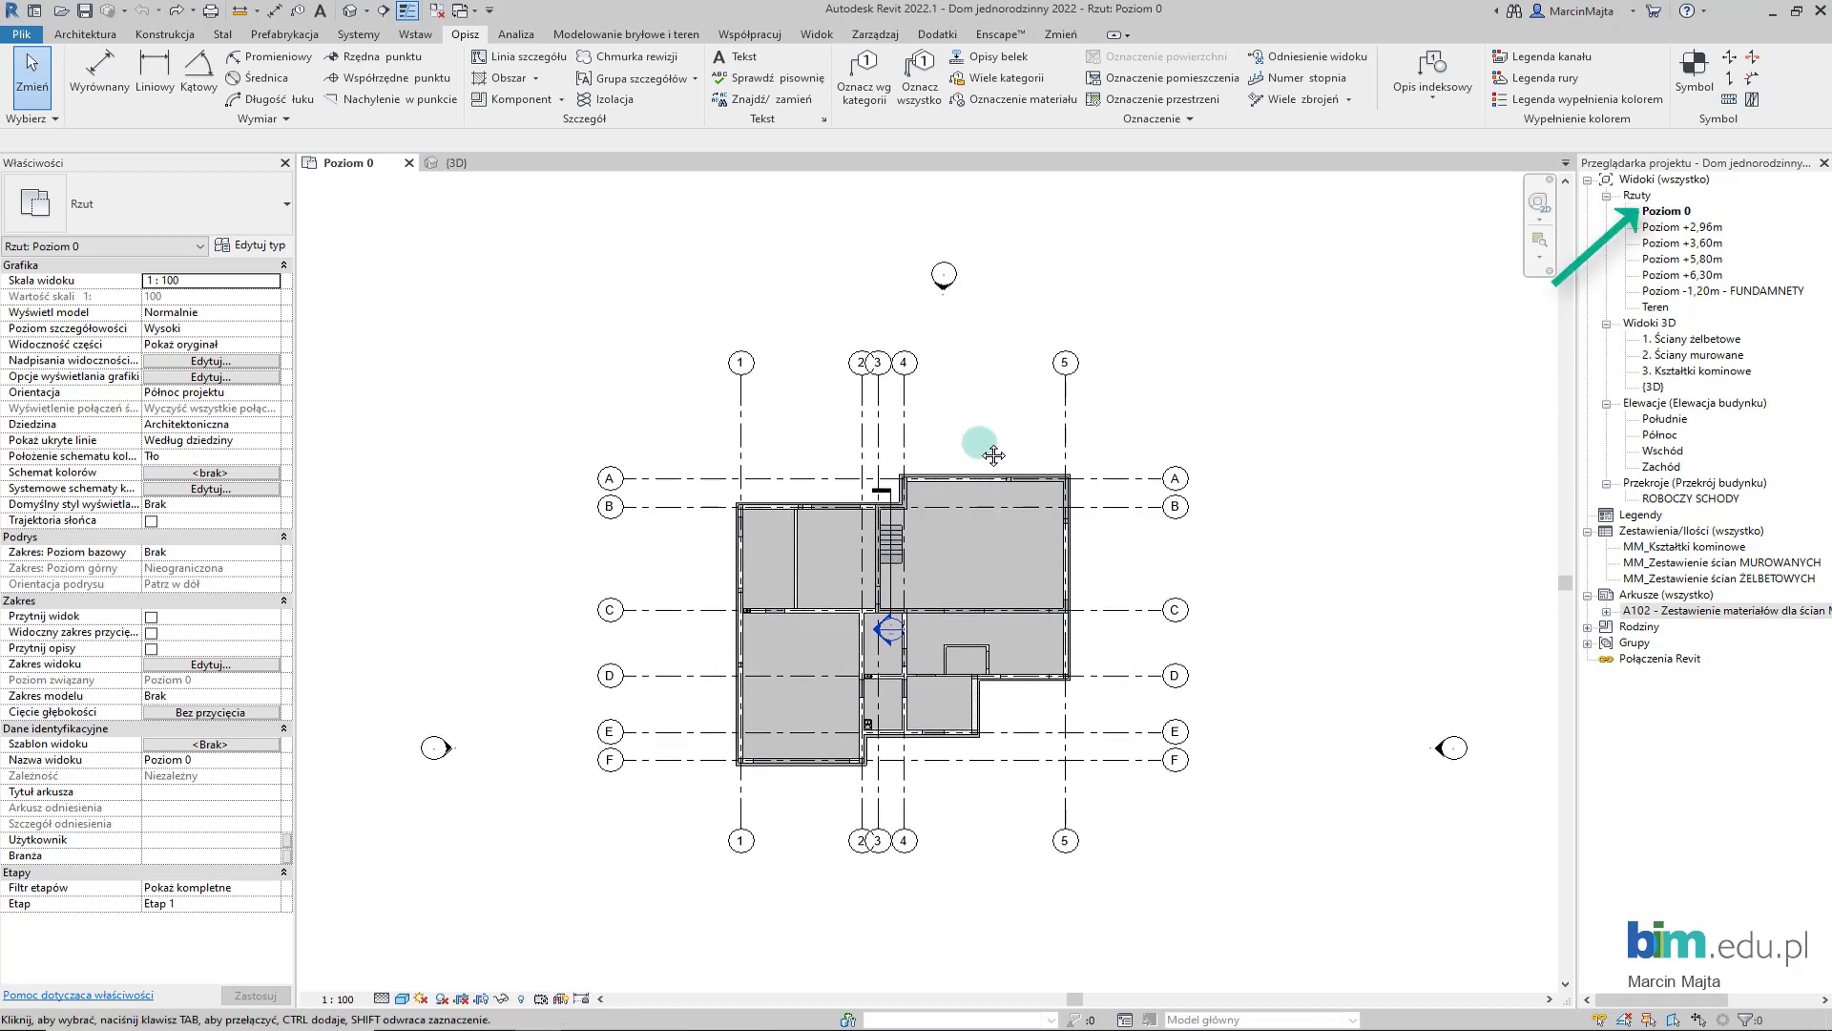
left_click(408, 1000)
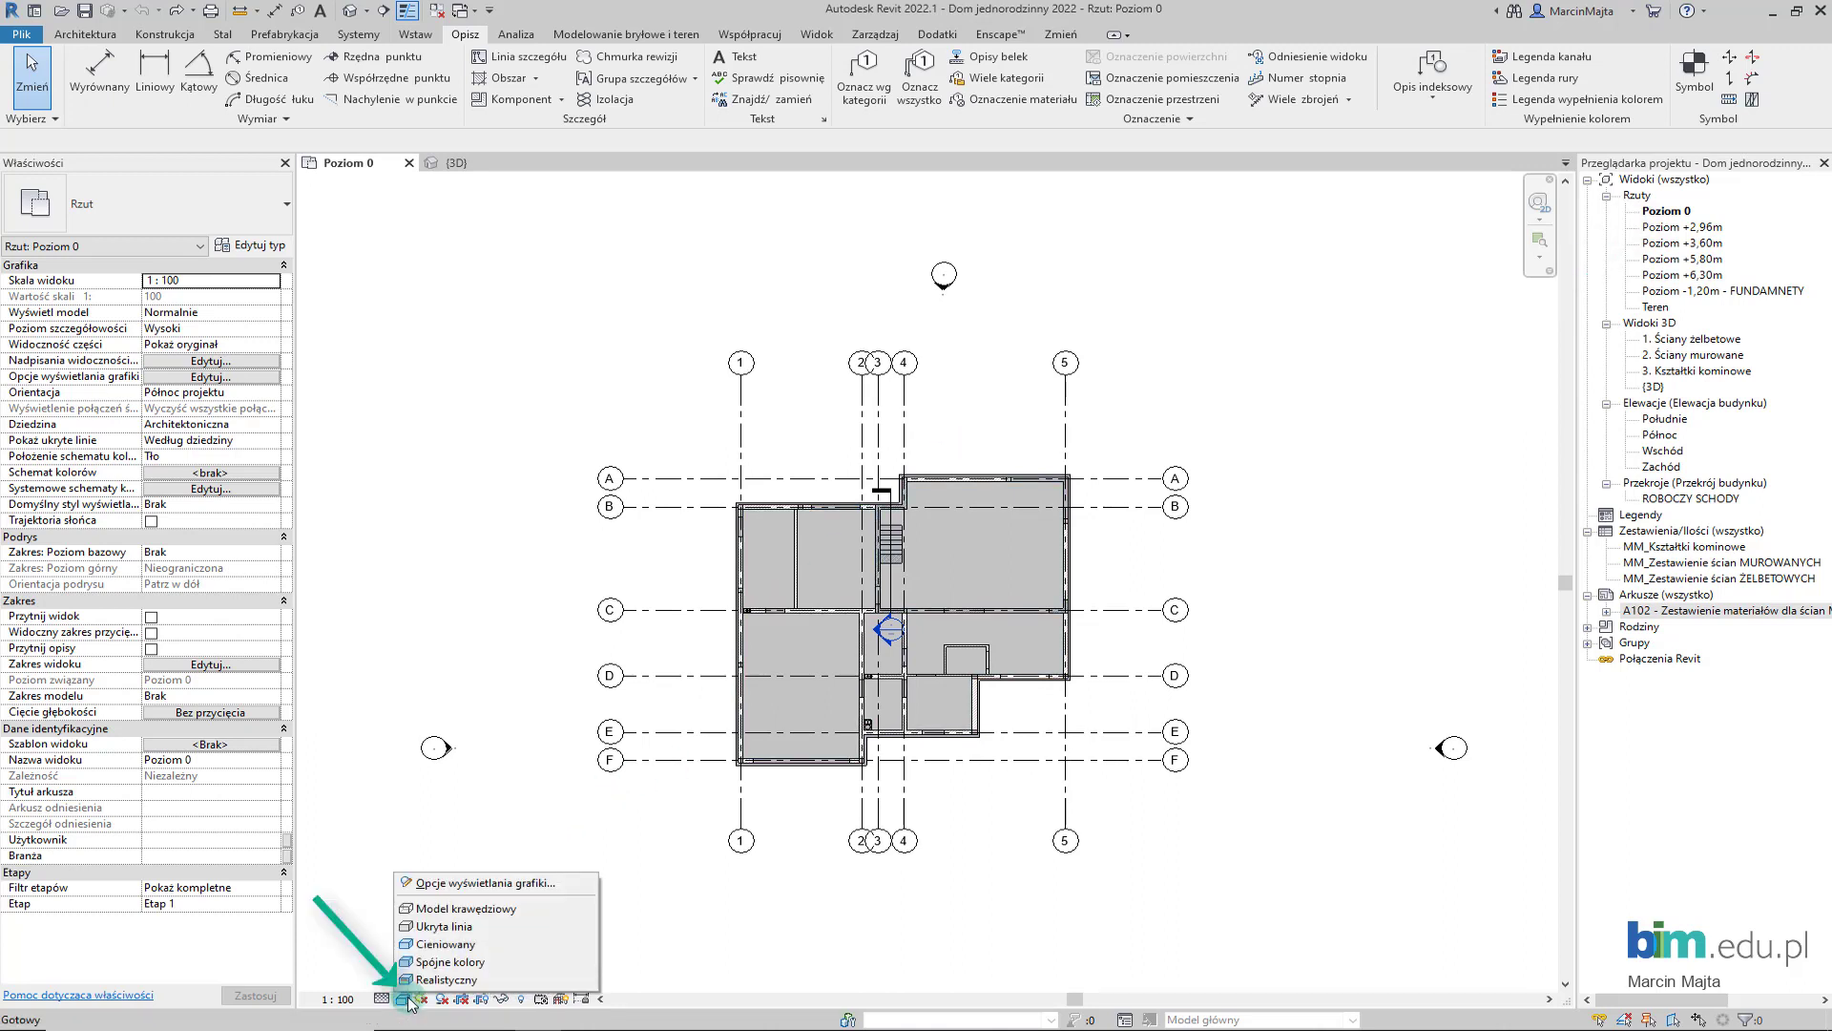
left_click(433, 927)
middle_click_drag(676, 571, 630, 585)
- With Aligned Dimension (DI), place the 1634,00 overall dimension across the top of the plan
key("d")
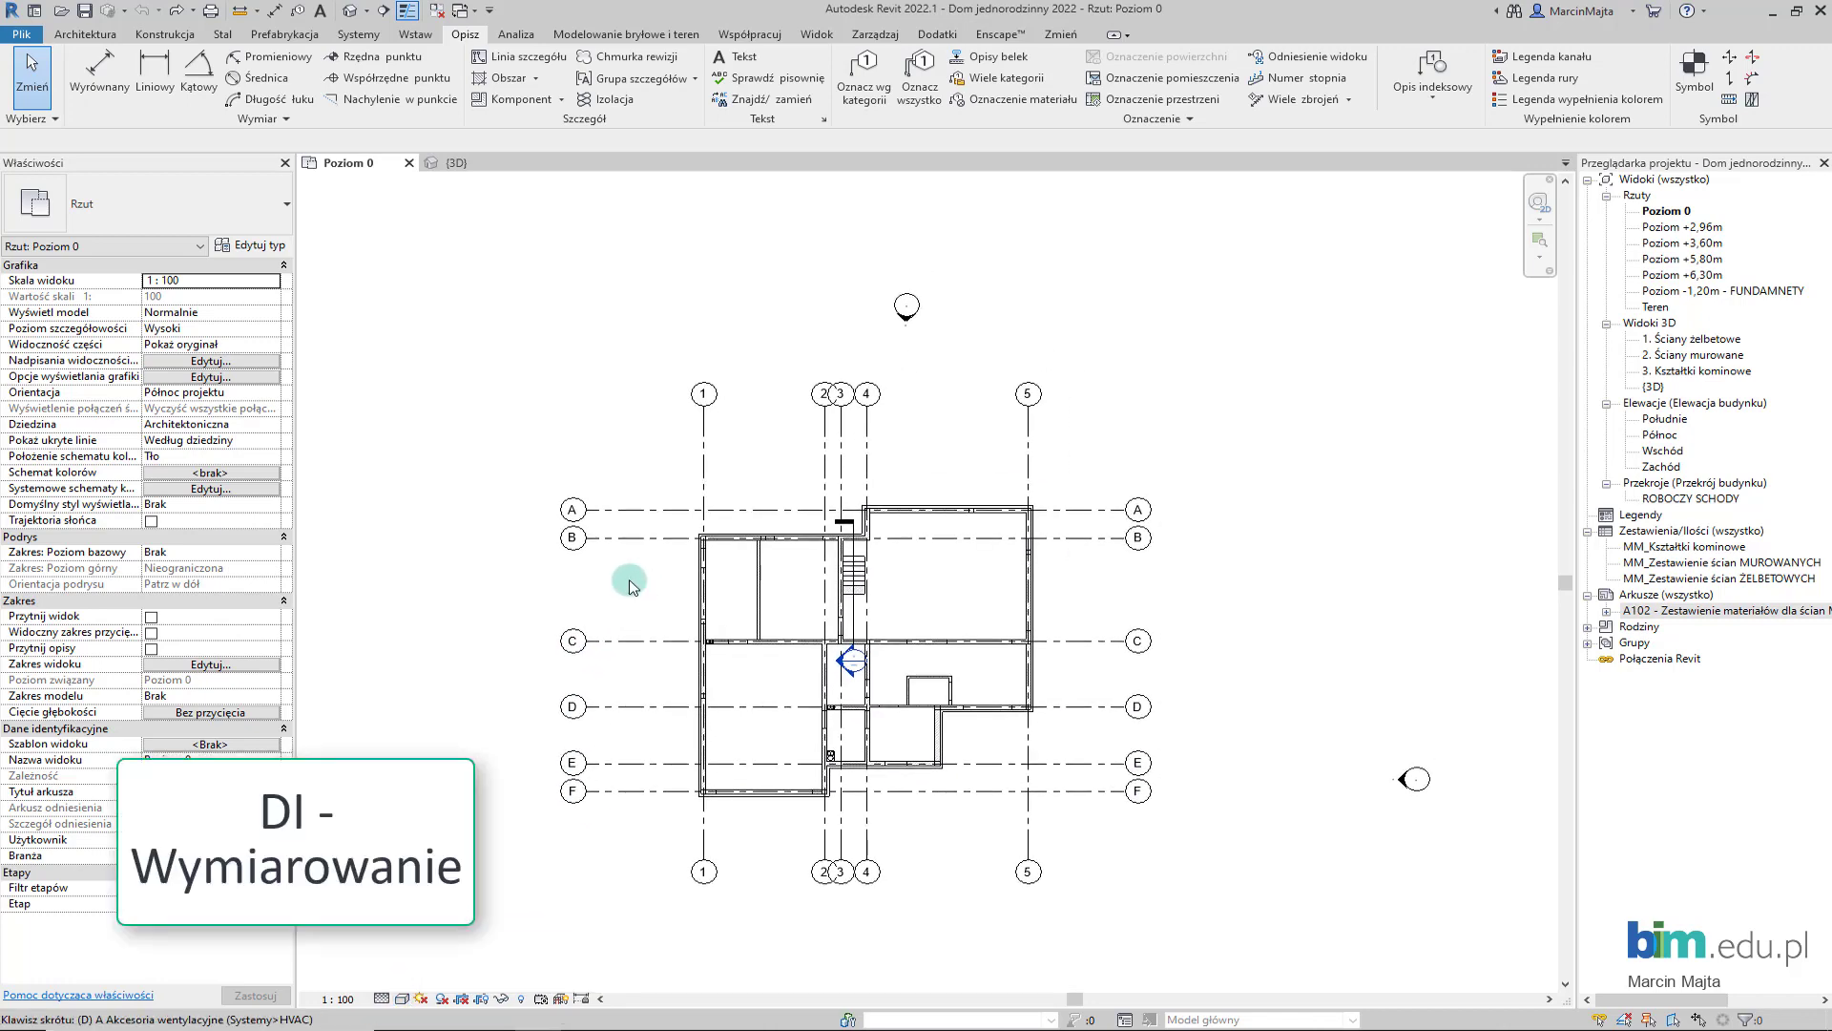
key("i")
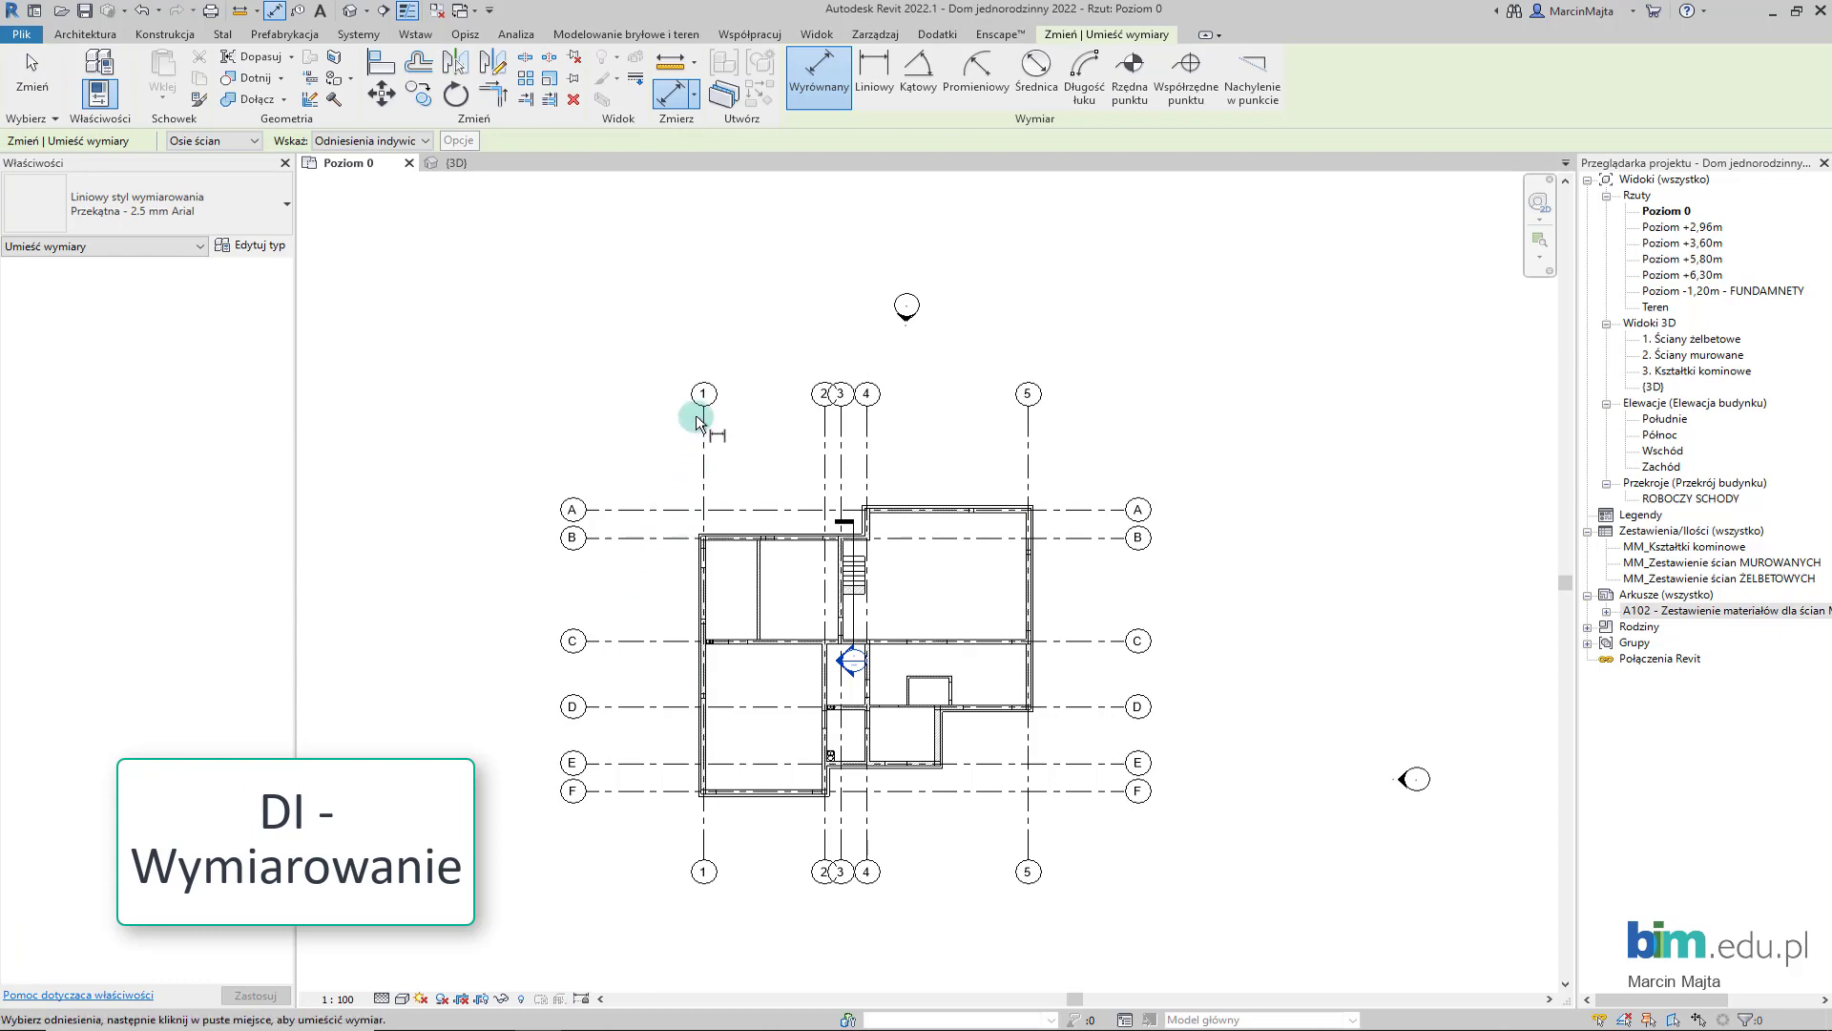
scroll(696, 504, "up", 3)
scroll(701, 516, "up", 4)
scroll(735, 642, "up", 2)
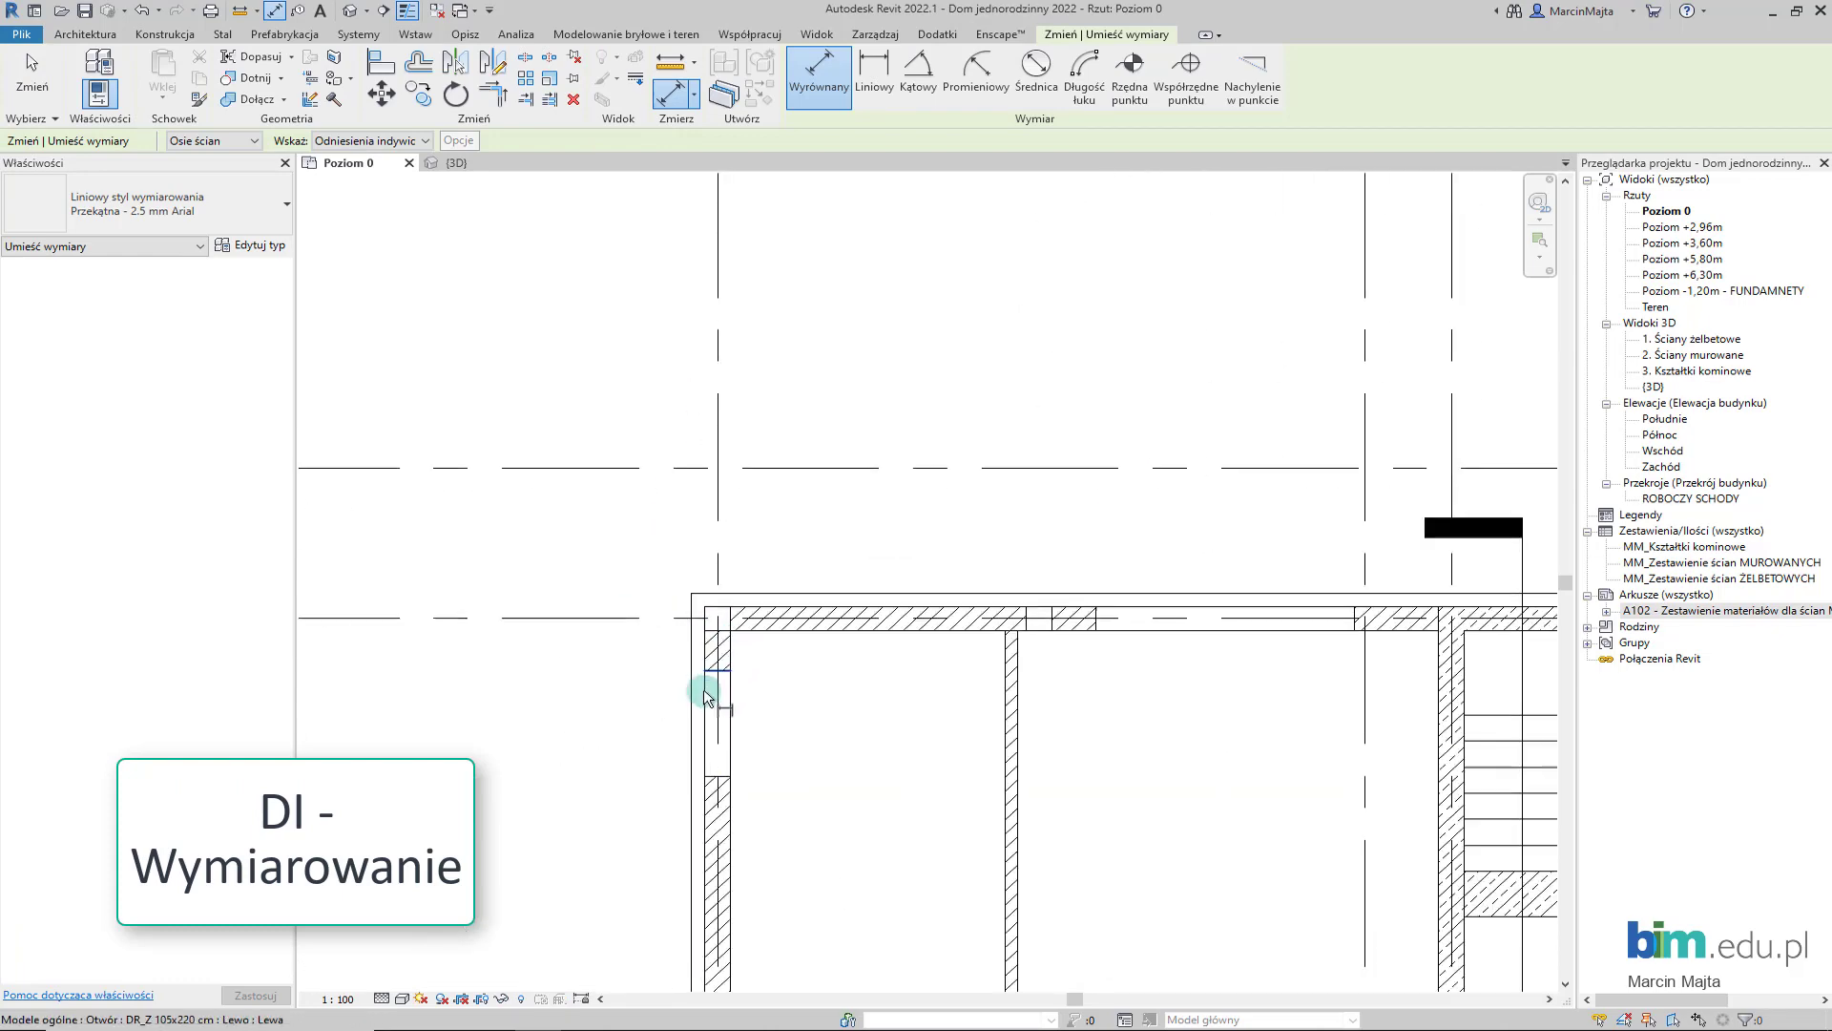
key("Tab")
scroll(973, 668, "down", 4)
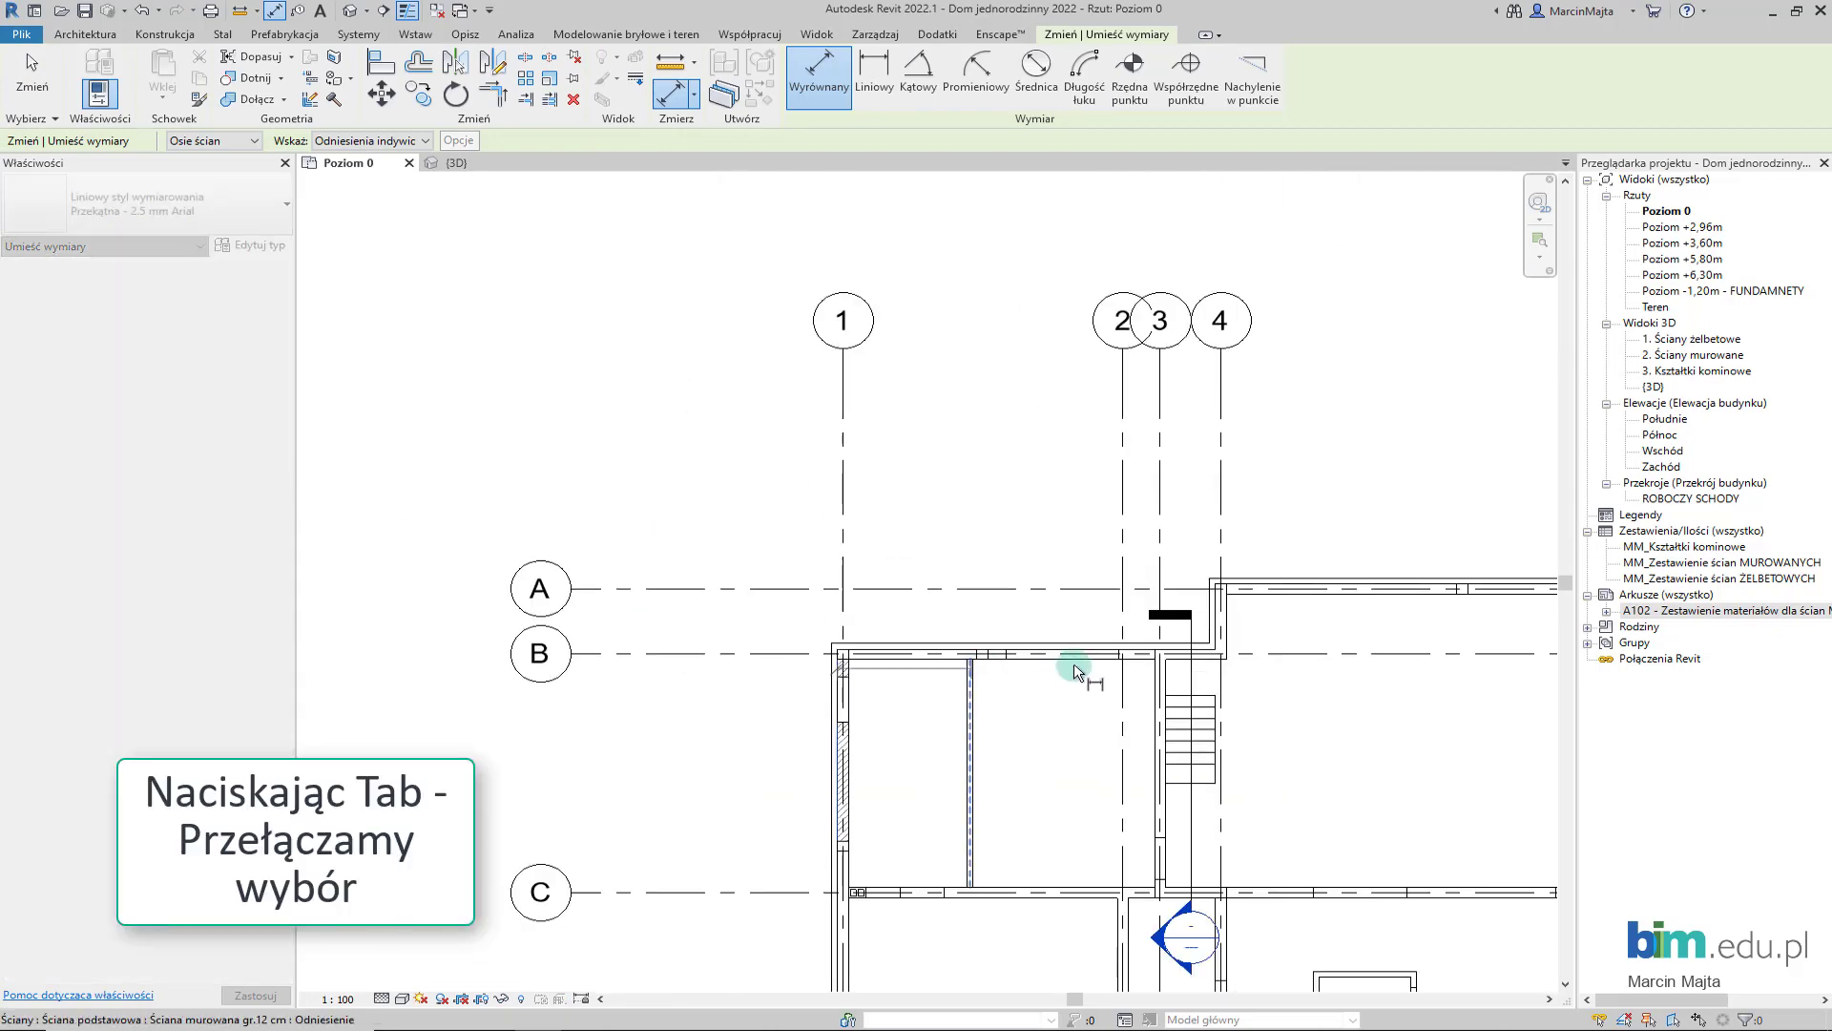
scroll(1289, 621, "up", 1)
scroll(1322, 615, "up", 4)
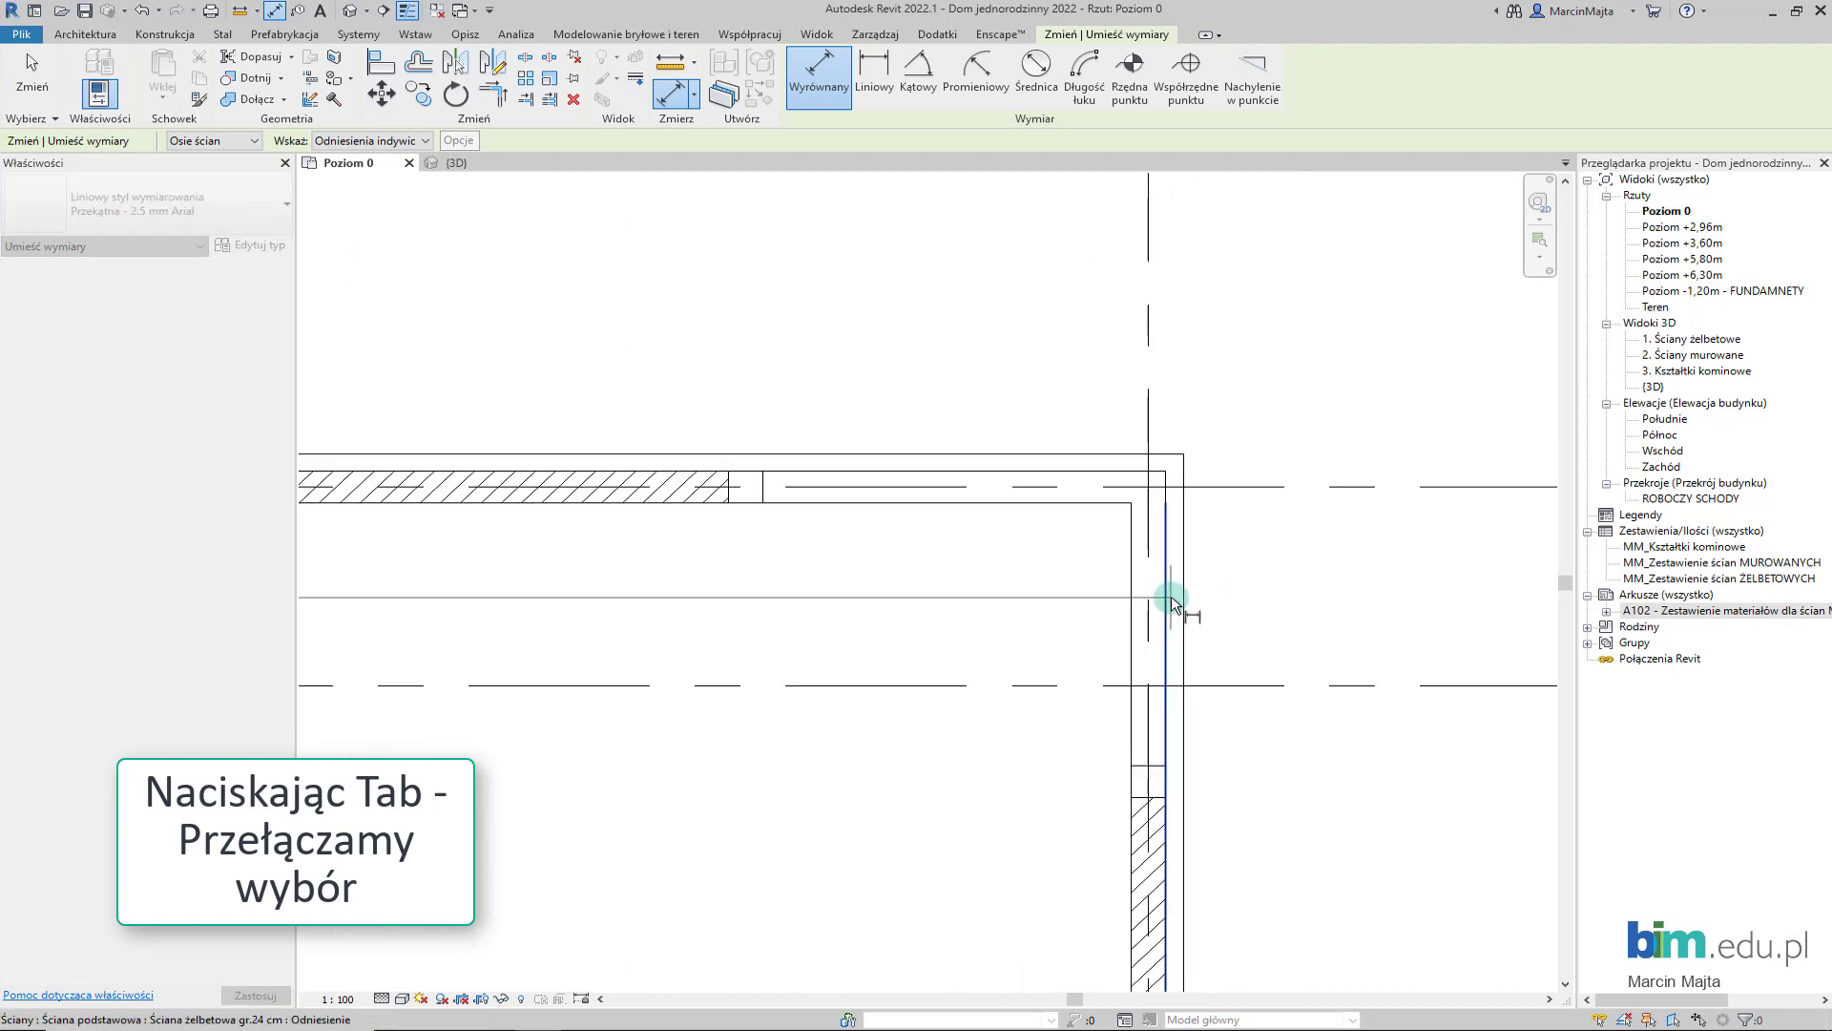
scroll(1173, 604, "down", 3)
middle_click_drag(740, 409, 981, 495)
left_click(981, 495)
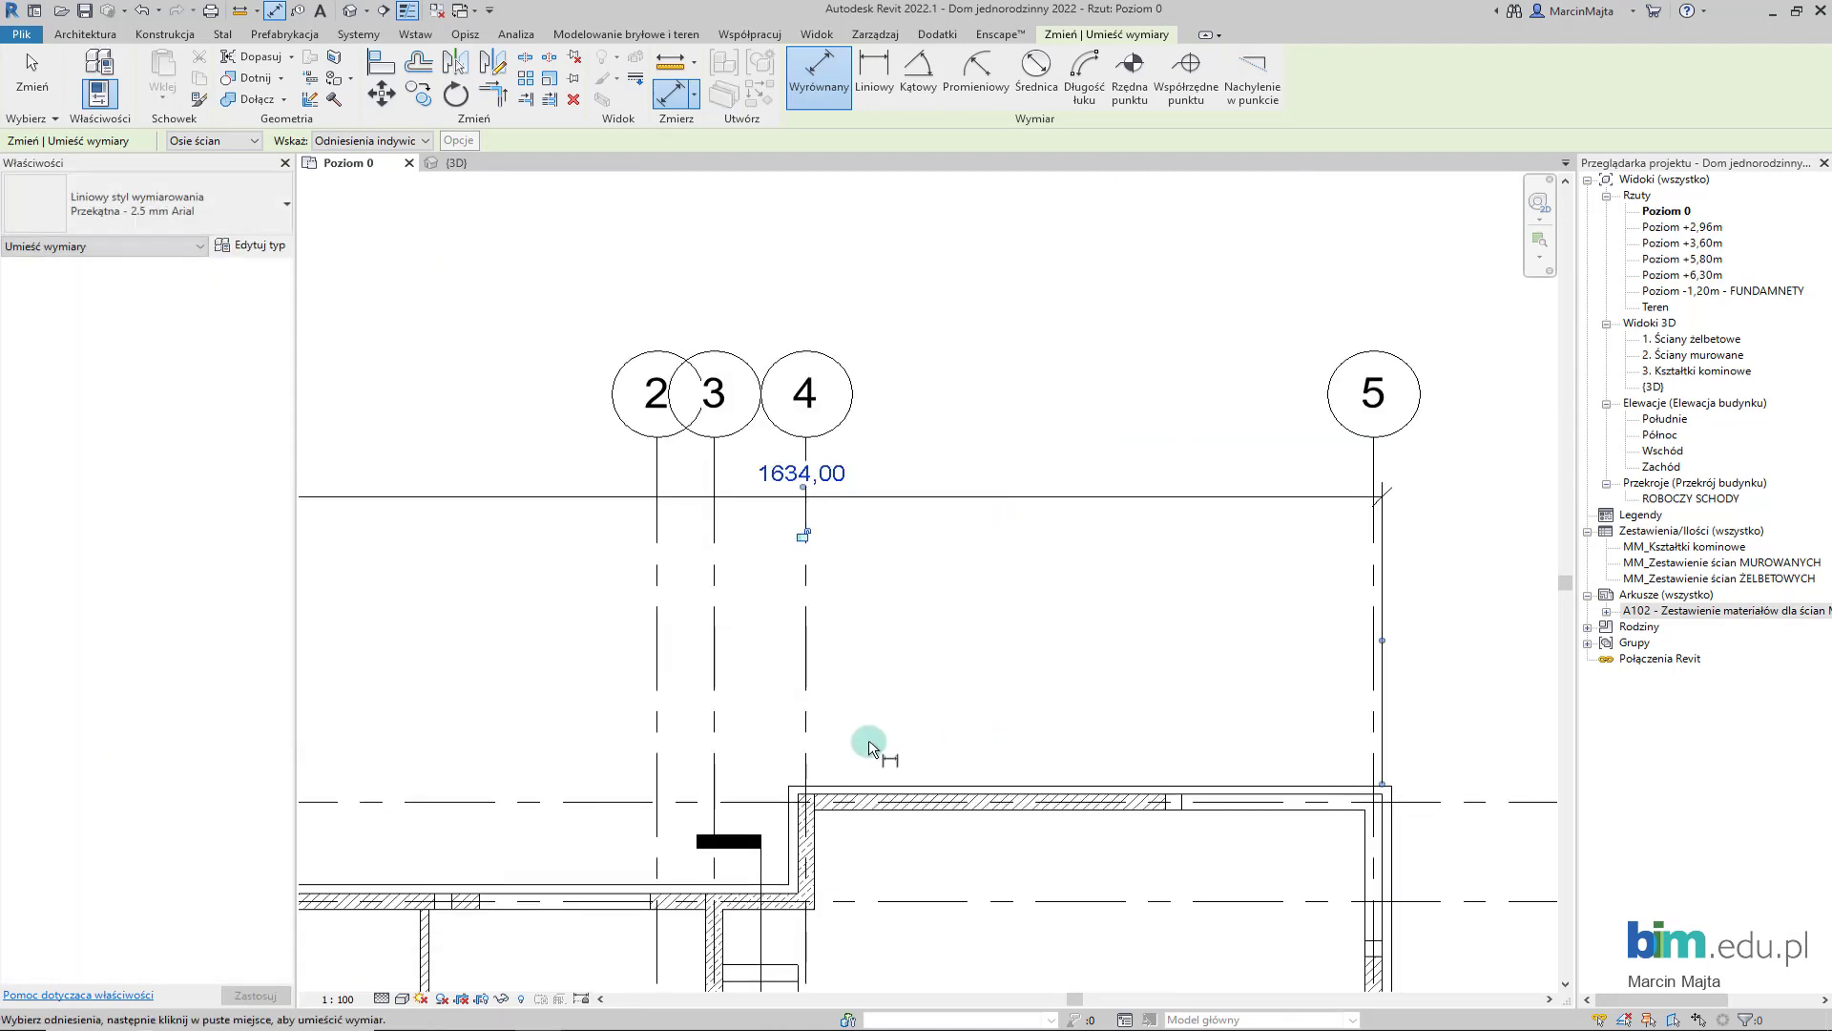
scroll(875, 683, "down", 2)
scroll(1199, 614, "up", 2)
scroll(1184, 584, "up", 2)
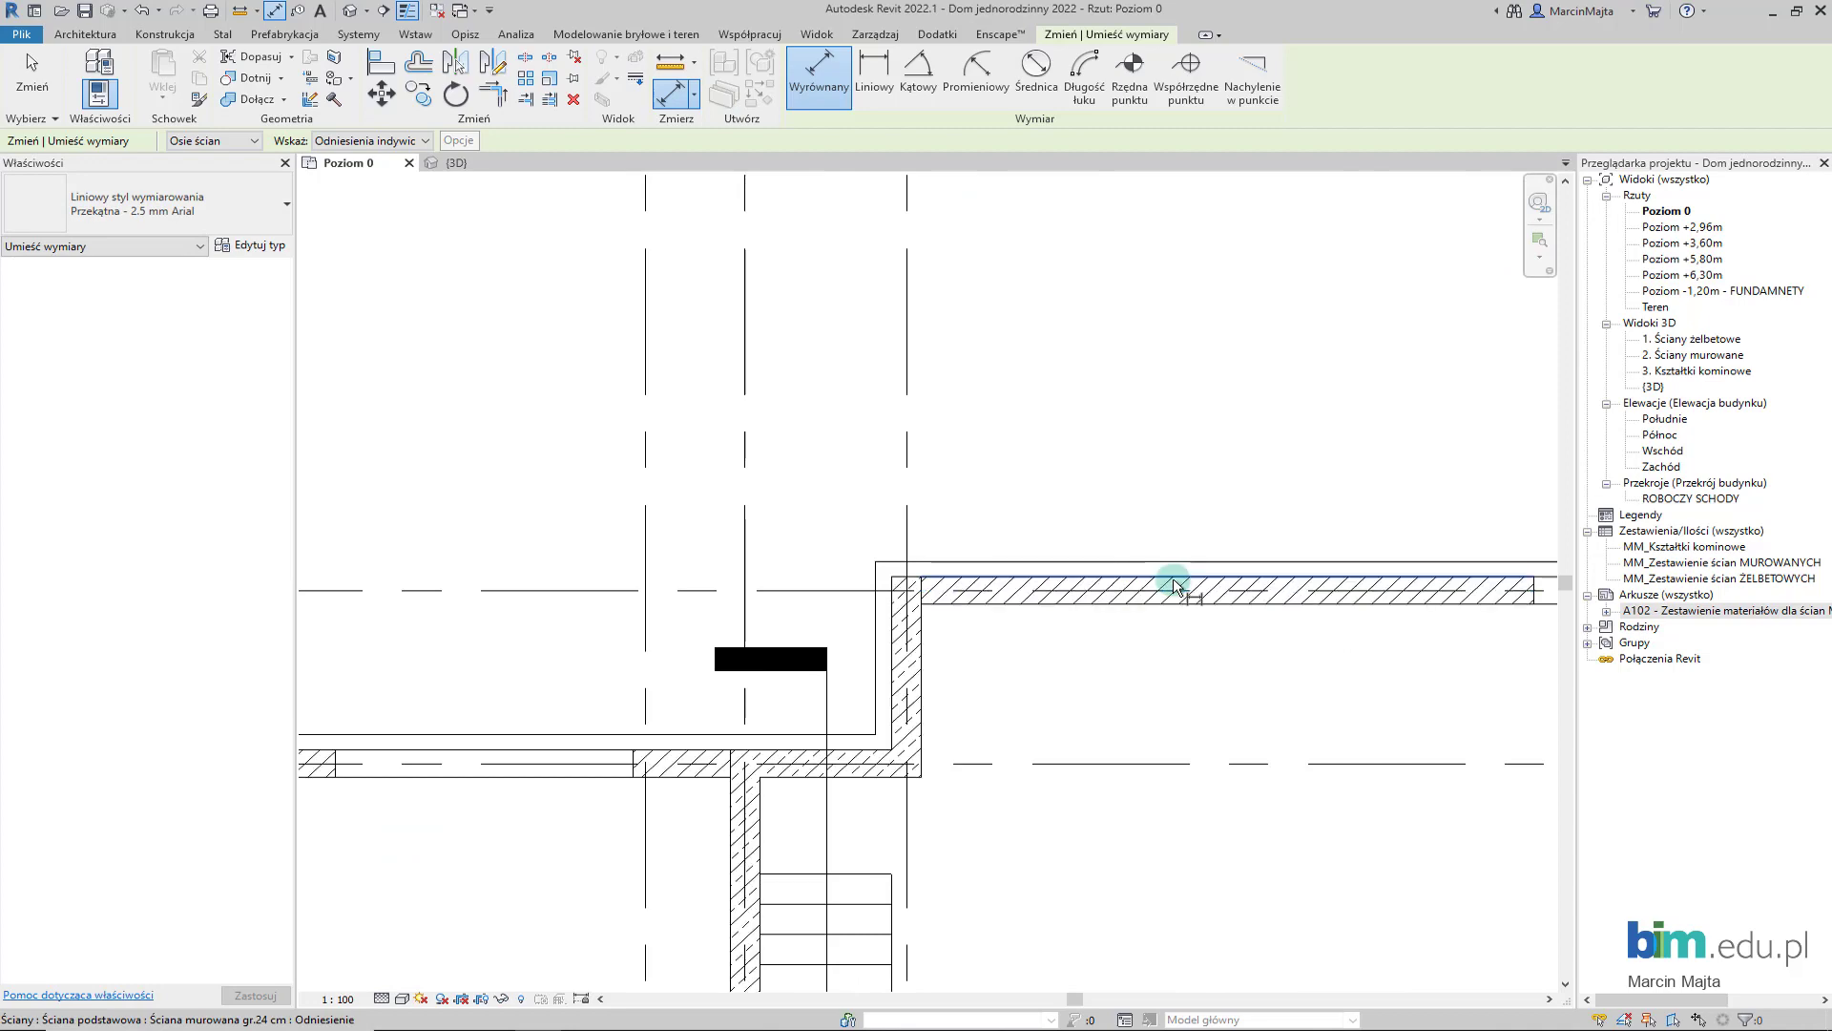
- Dimension the top and bottom walls with the 1524,00 overall dimension on the left side
left_click(1183, 586)
scroll(986, 748, "down", 3)
scroll(893, 727, "down", 2)
scroll(893, 725, "up", 3)
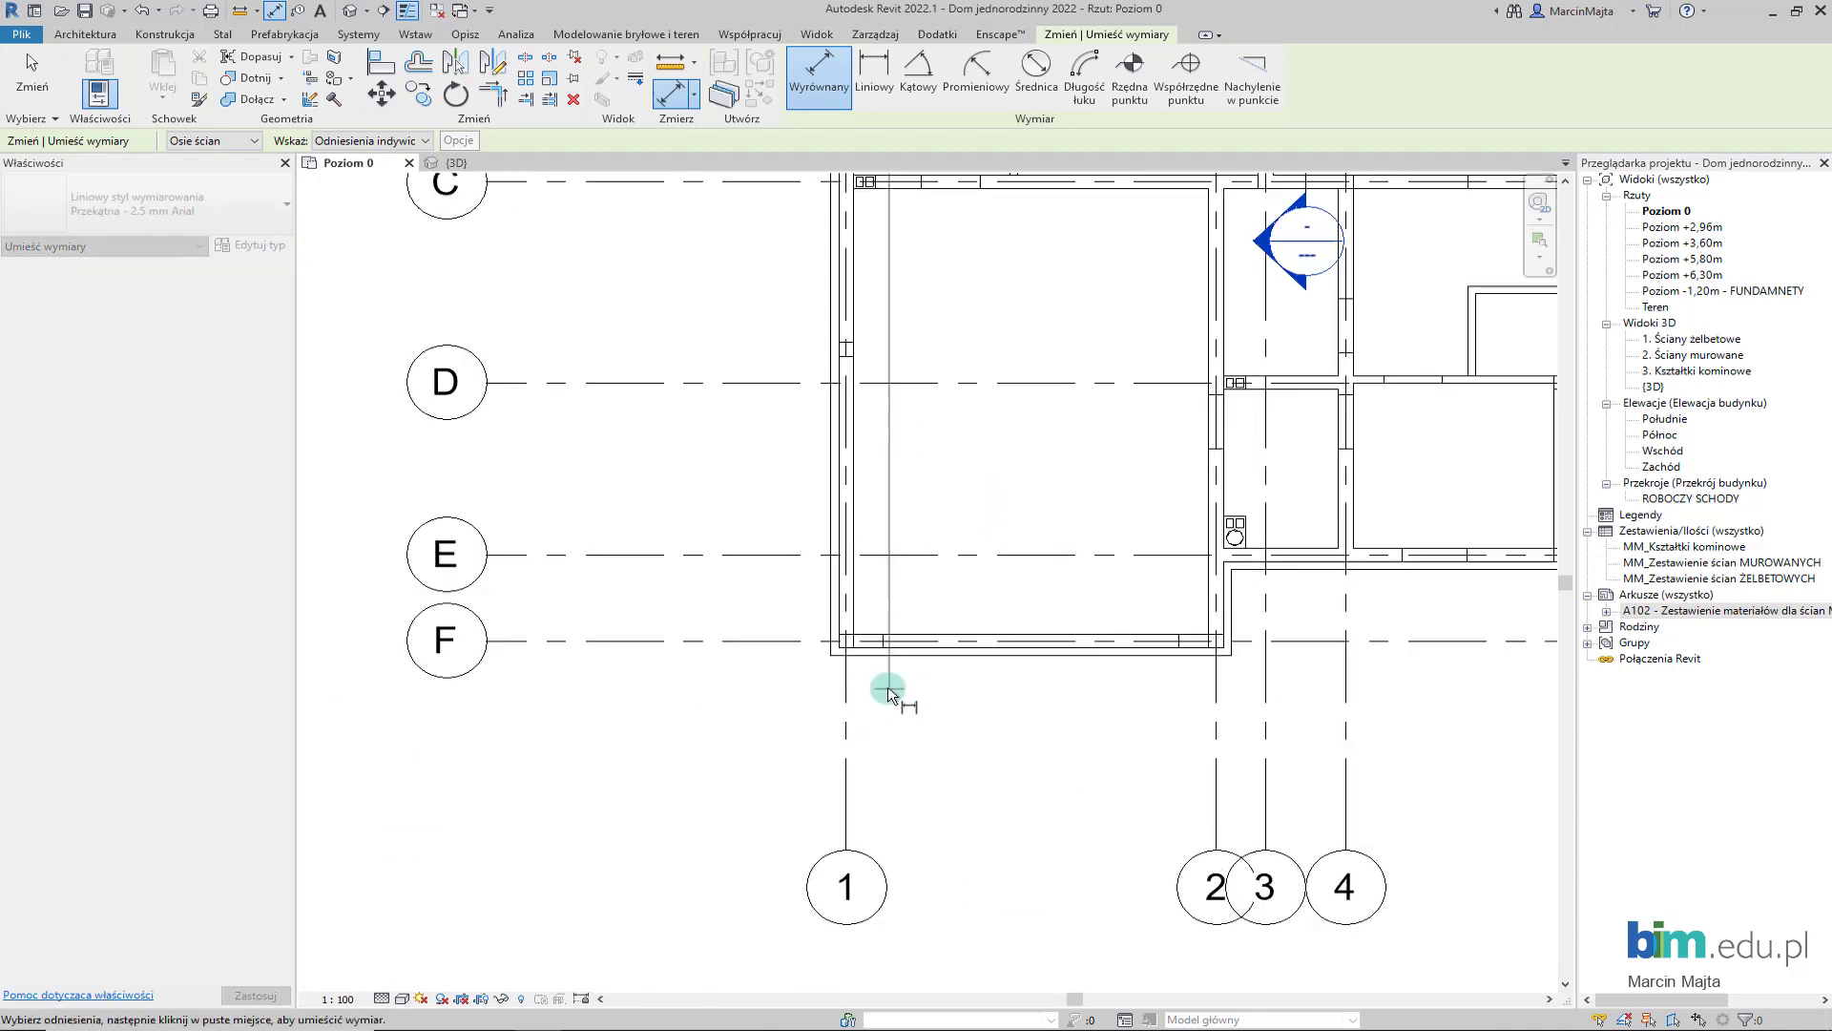
scroll(884, 696, "up", 3)
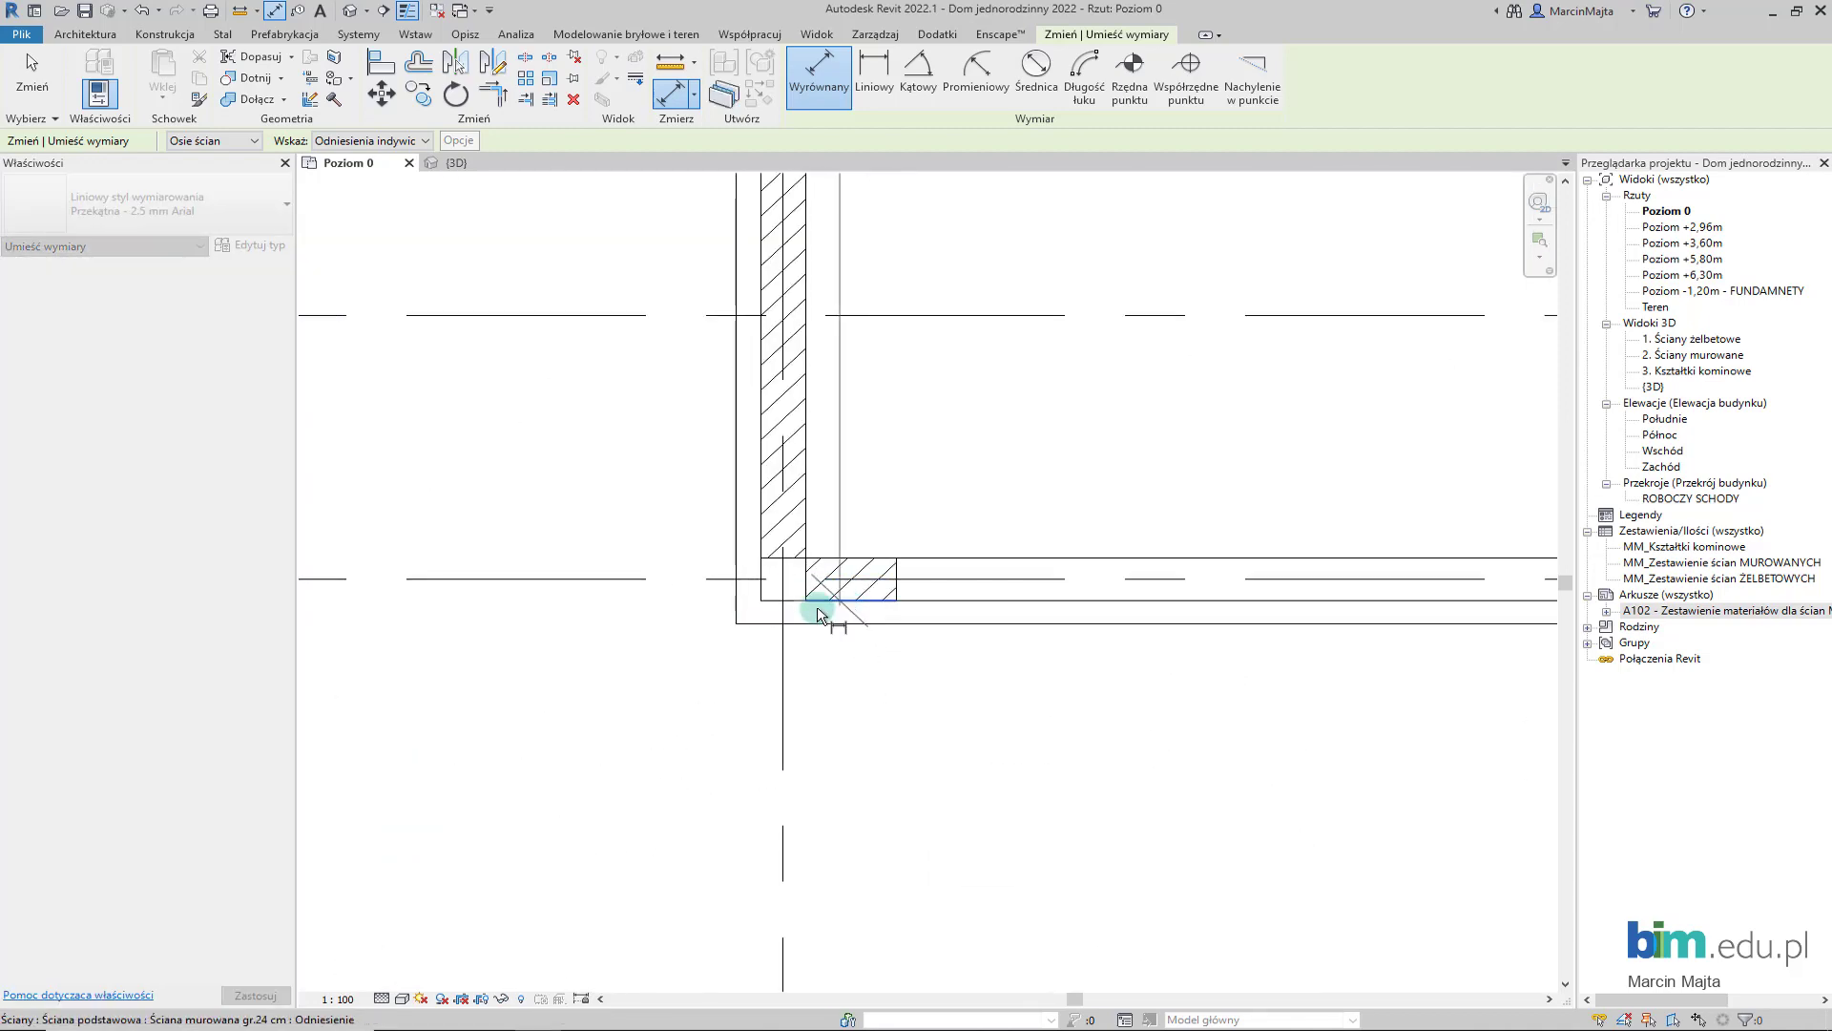
left_click(817, 614)
scroll(675, 621, "down", 3)
scroll(630, 470, "down", 2)
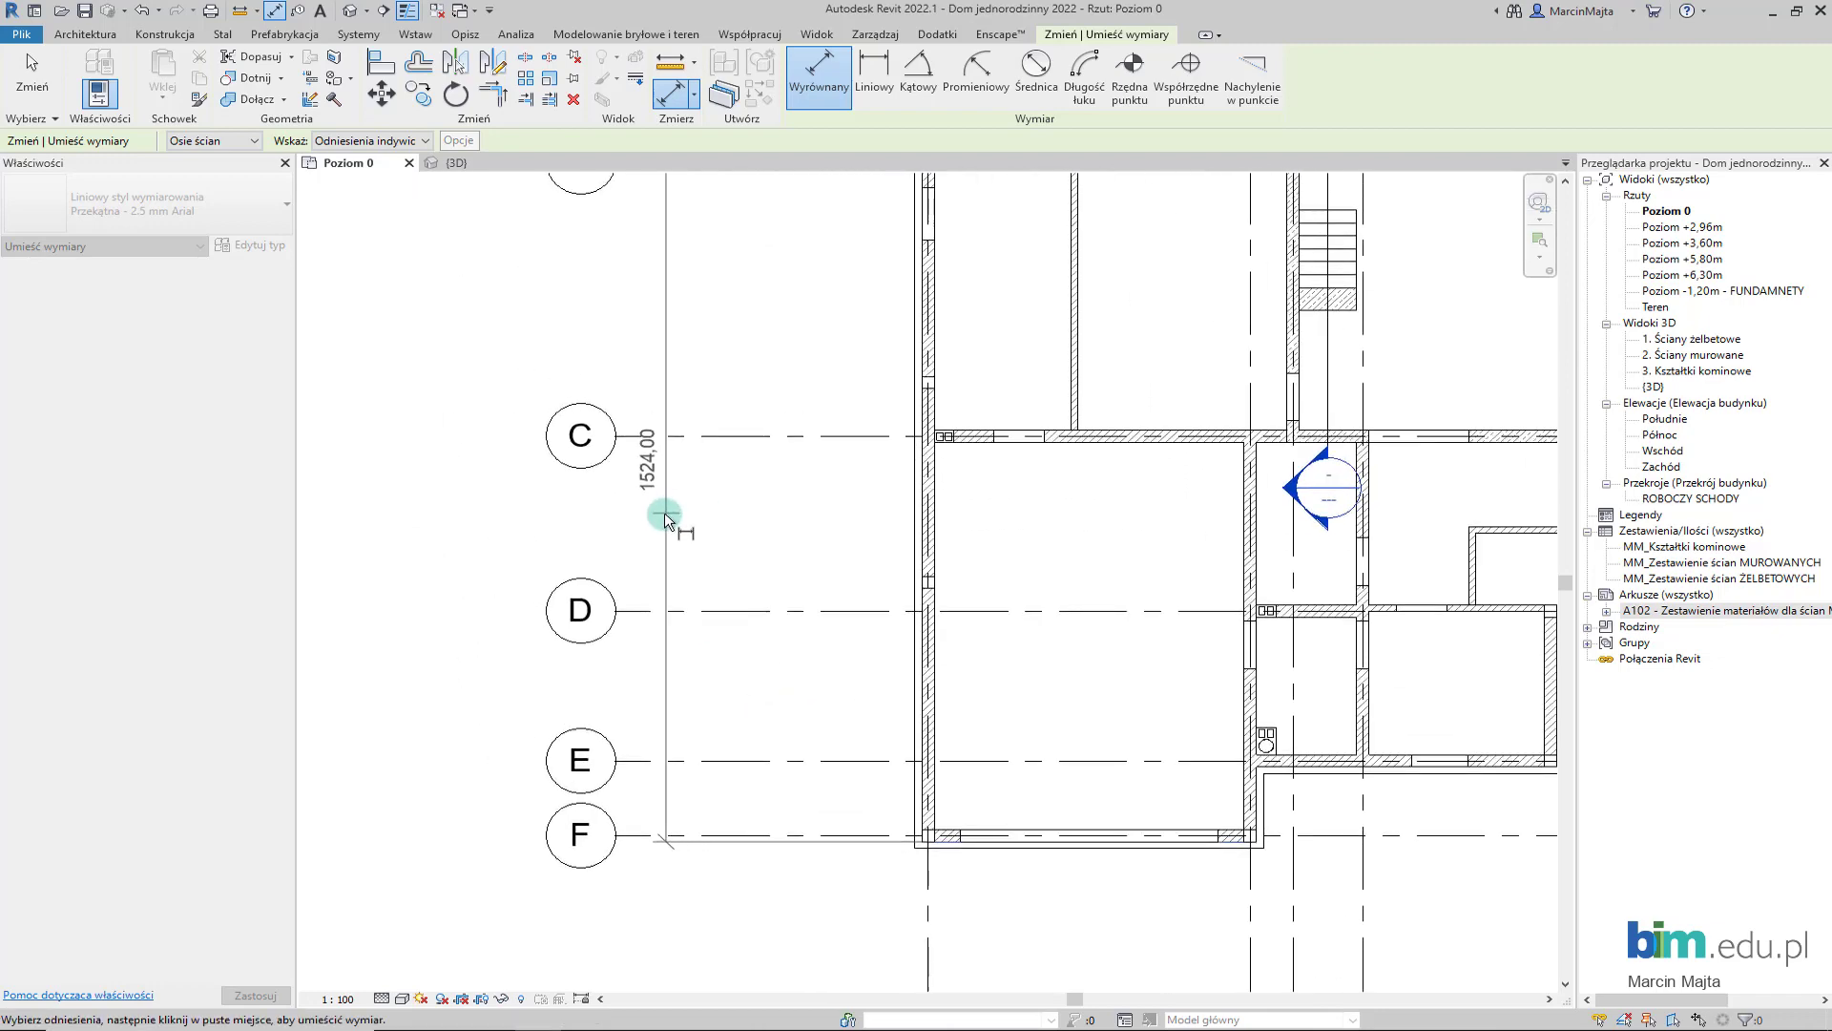
left_click(659, 512)
scroll(739, 535, "down", 2)
scroll(743, 468, "down", 1)
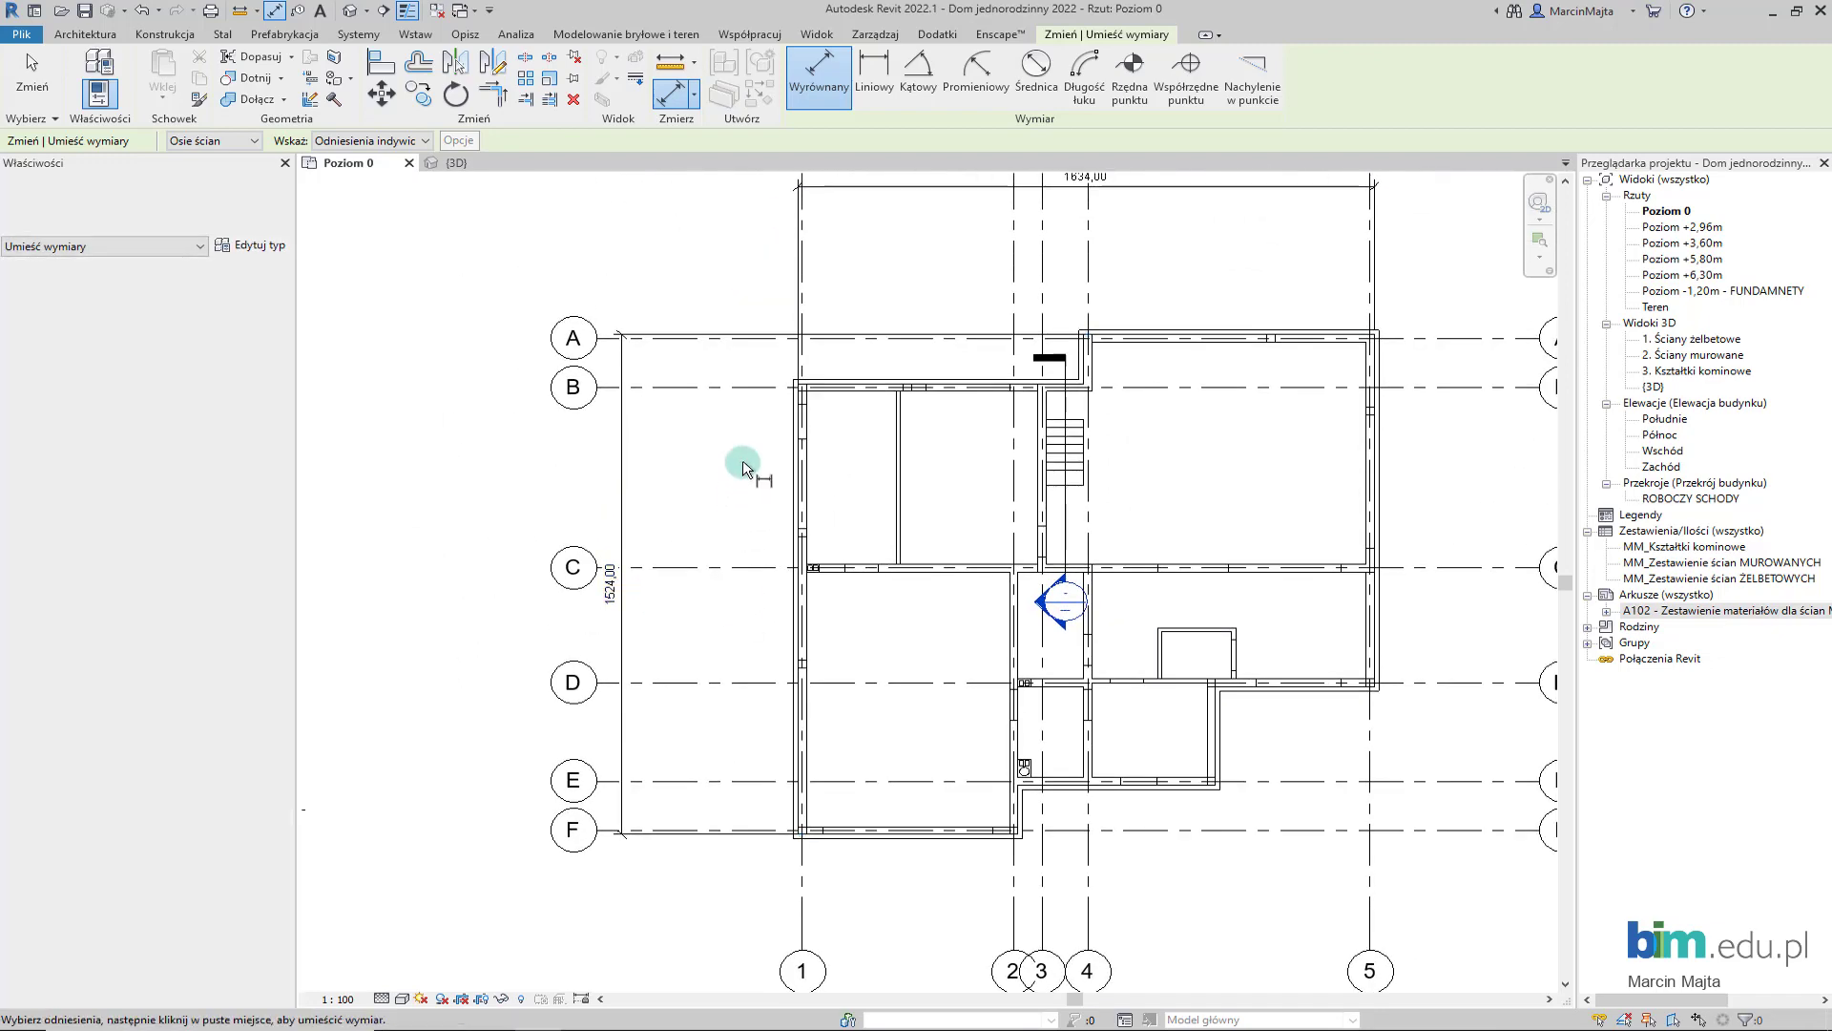
key("Escape")
middle_click_drag(737, 350, 655, 524)
key("Escape")
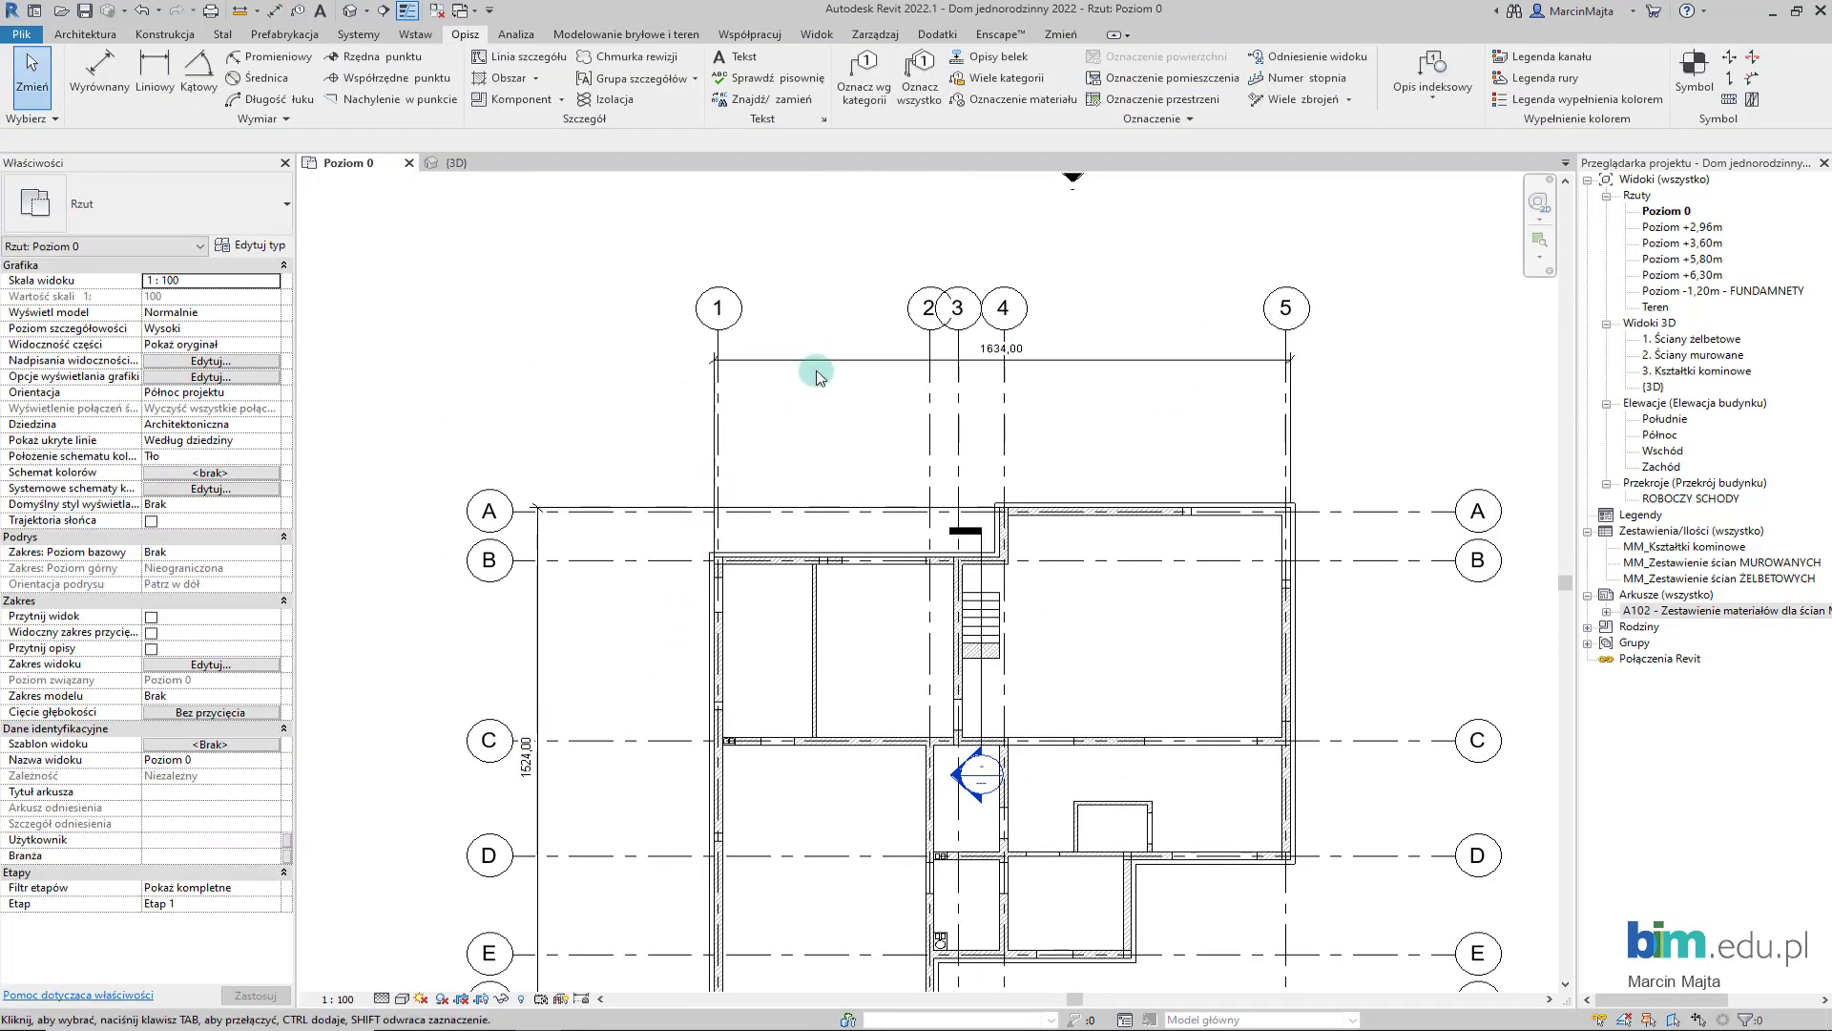
- Edit the dimension type: transparent text background, Tahoma font, witness lines fixed to the dimension line
left_click(817, 366)
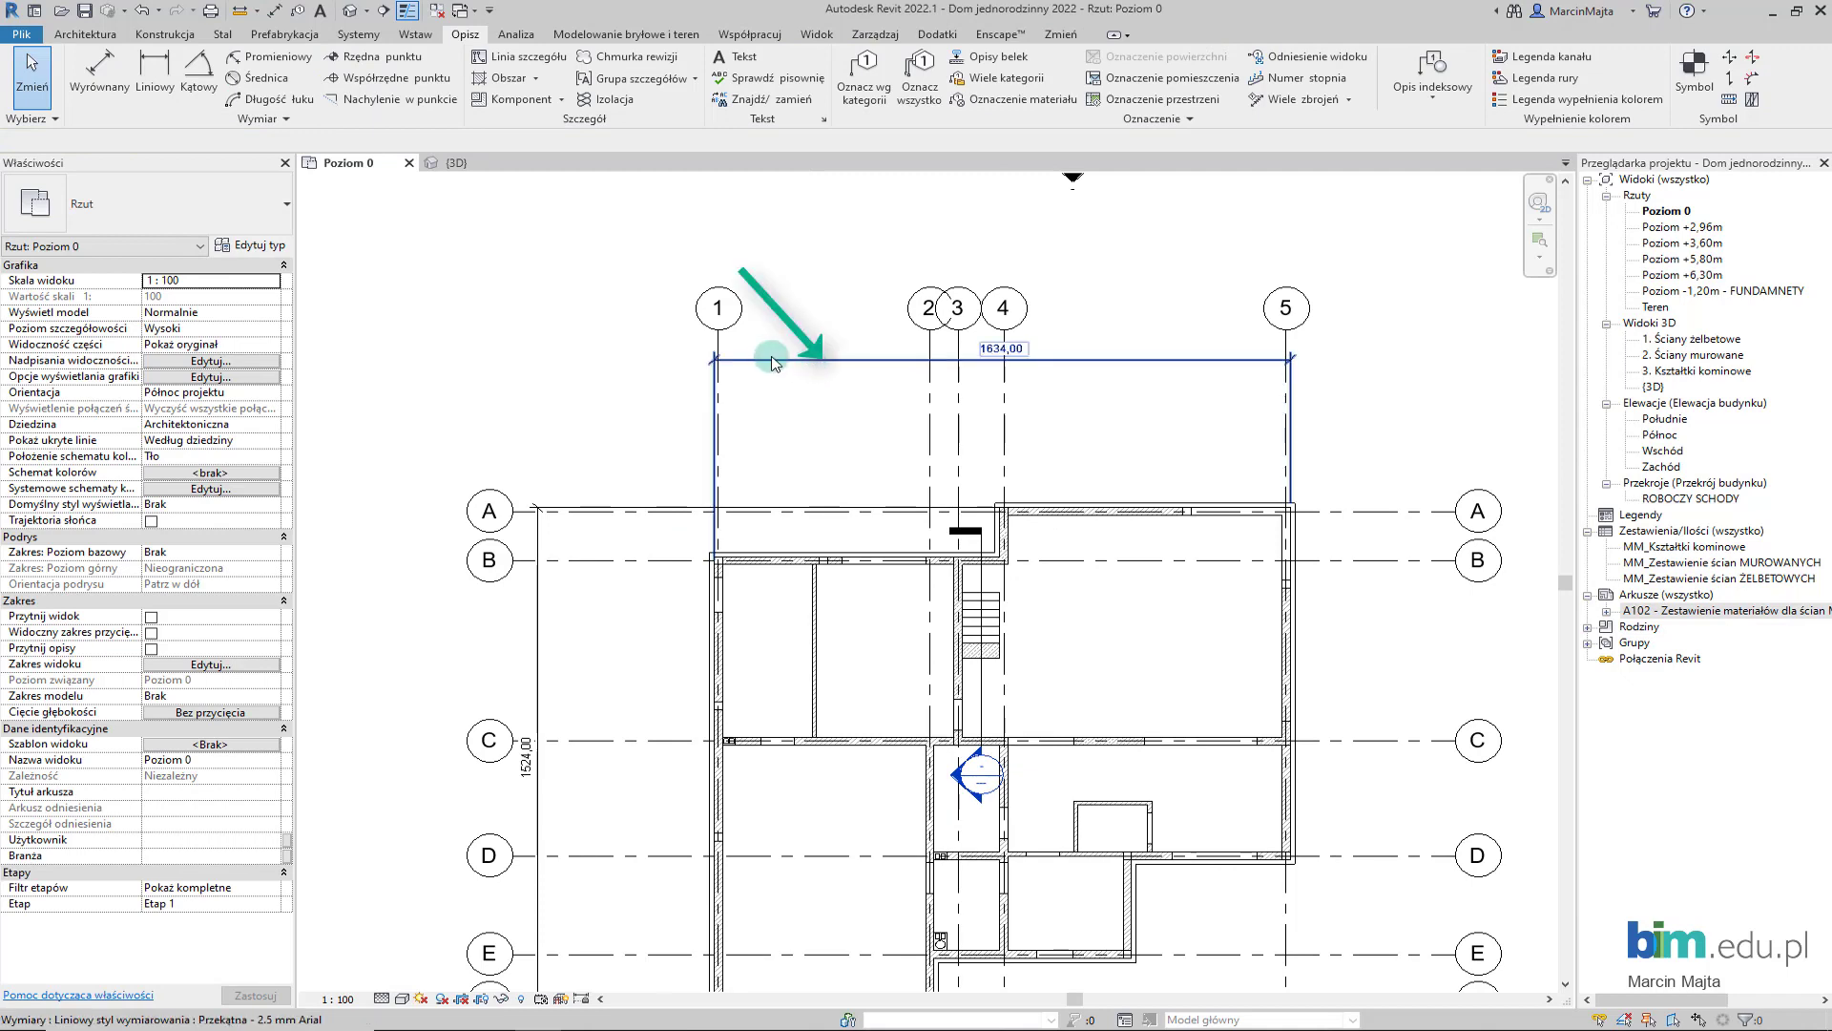
left_click(243, 250)
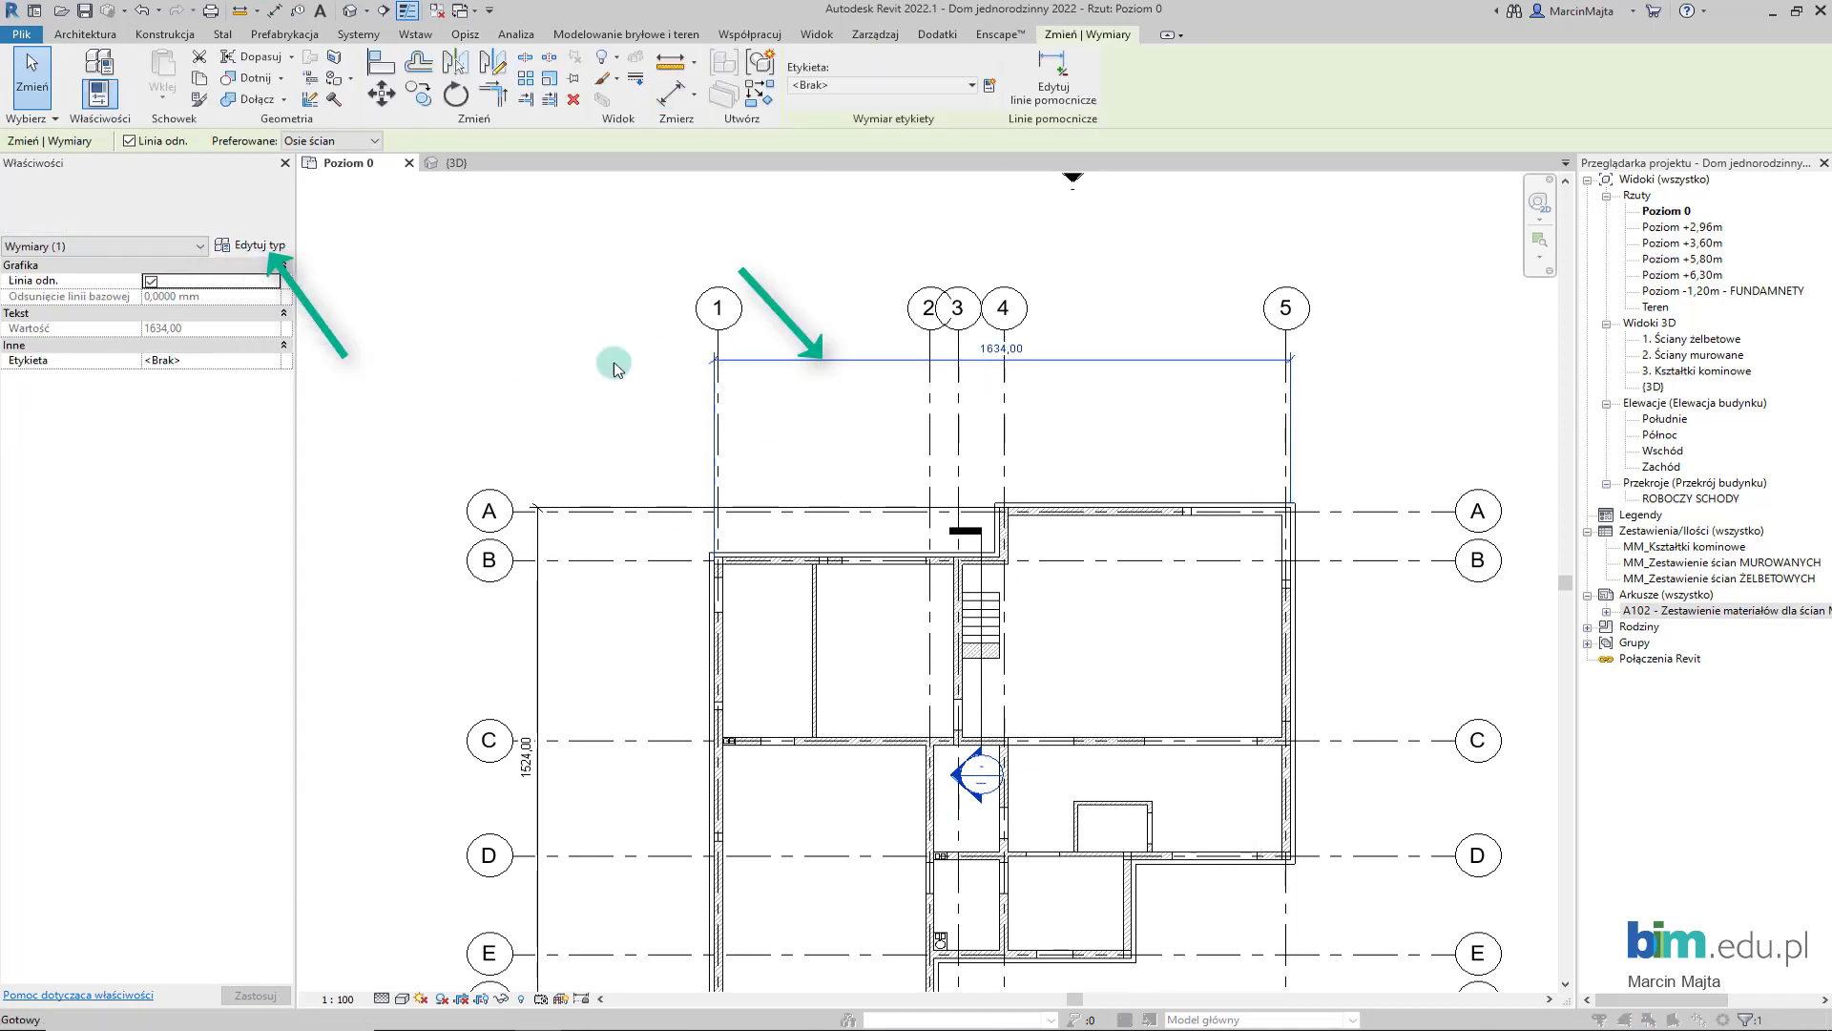
scroll(1221, 666, "down", 10)
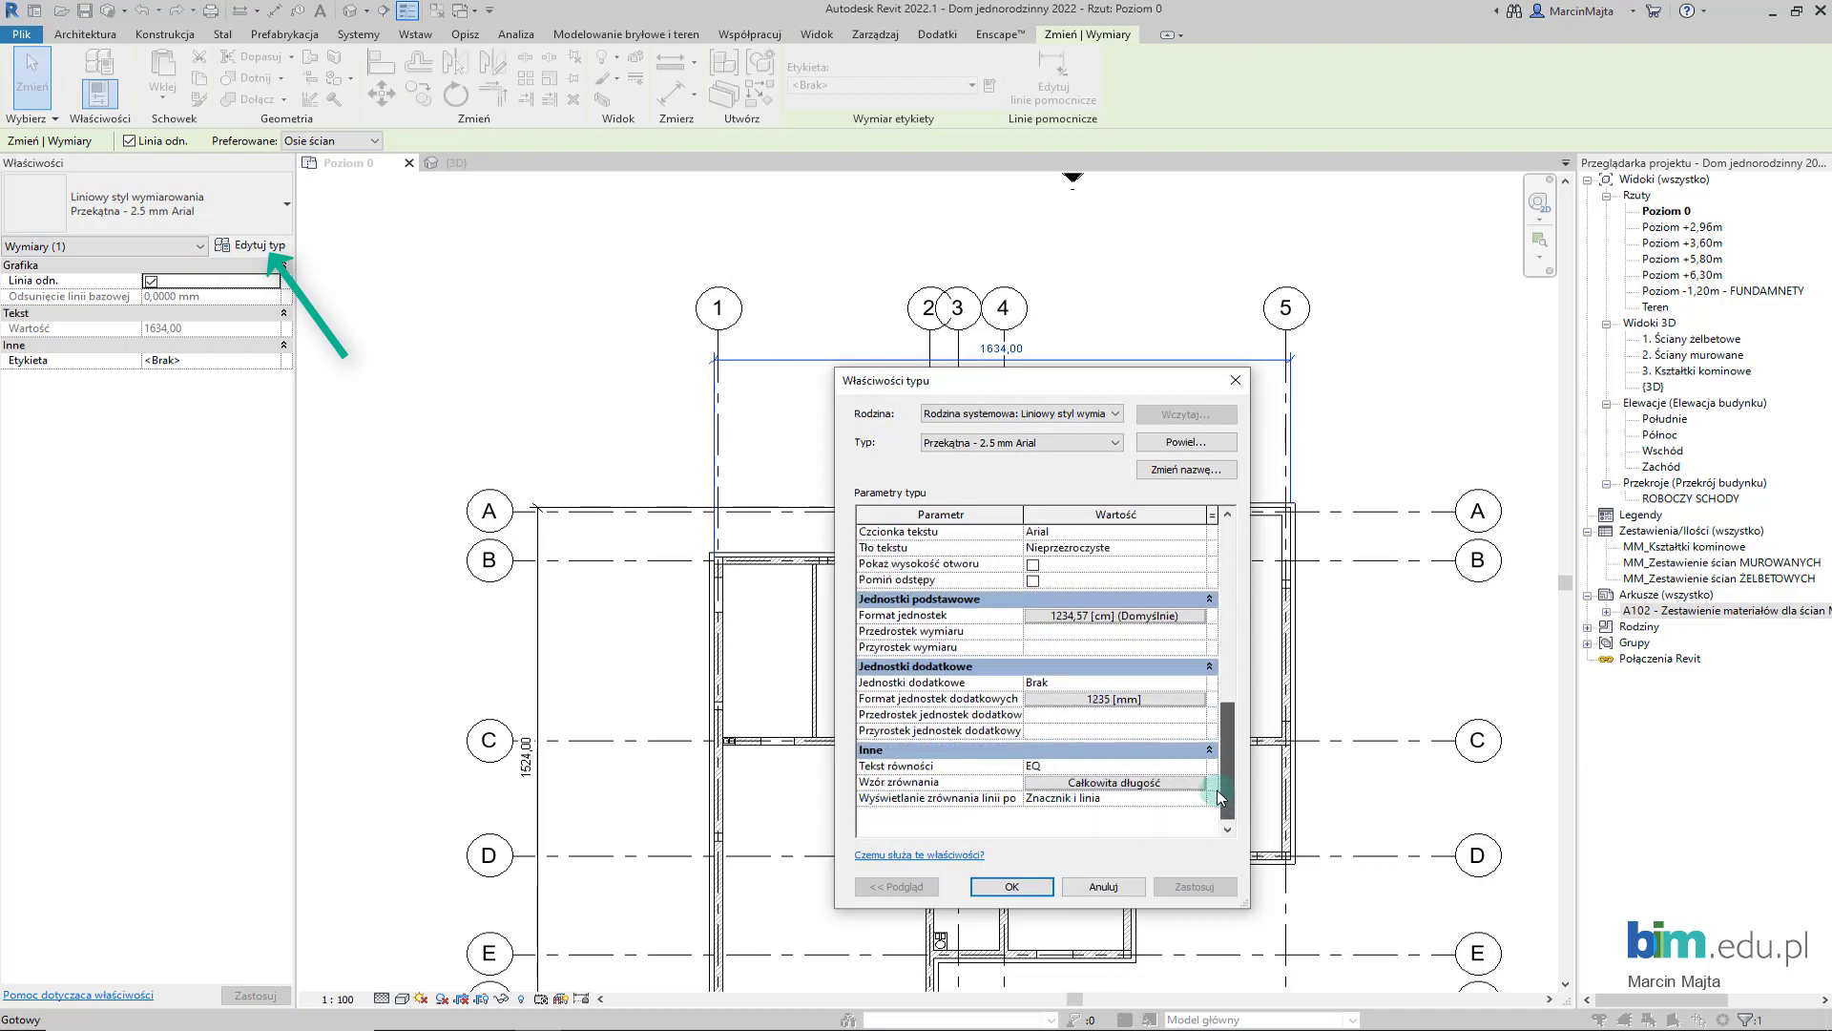
scroll(1190, 775, "up", 3)
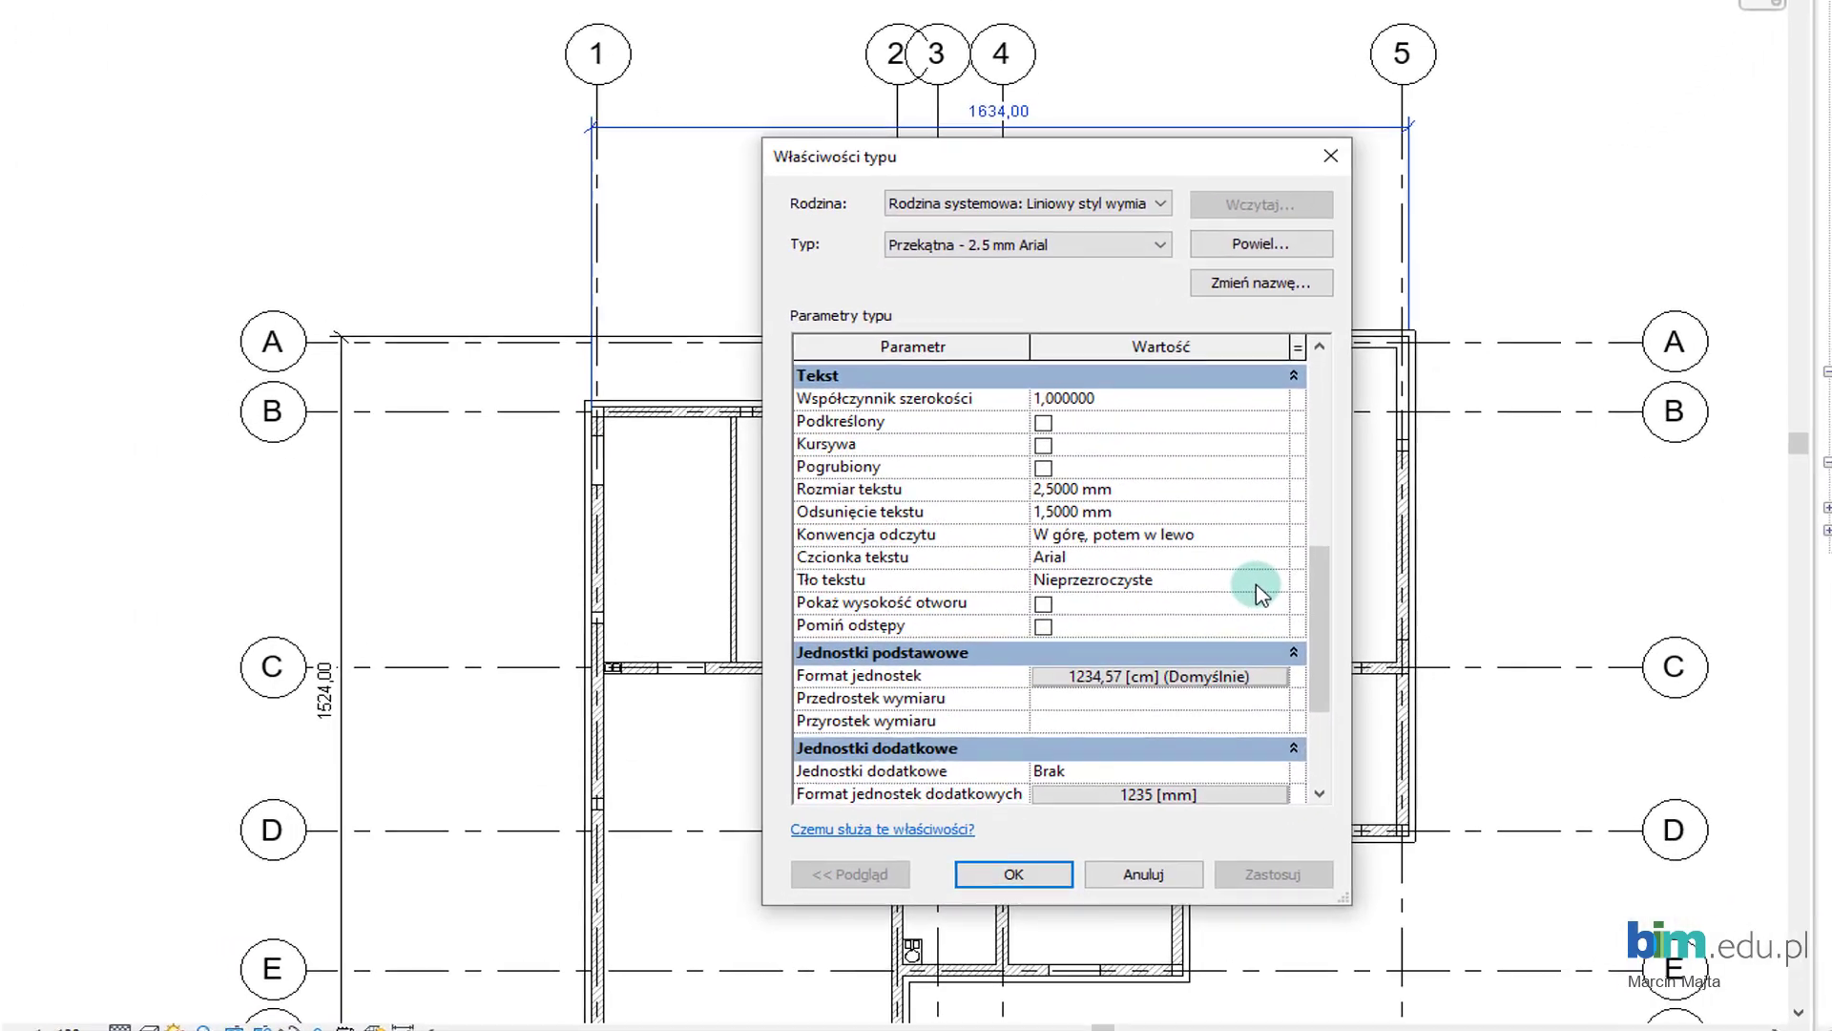
left_click(1291, 567)
left_click(1133, 608)
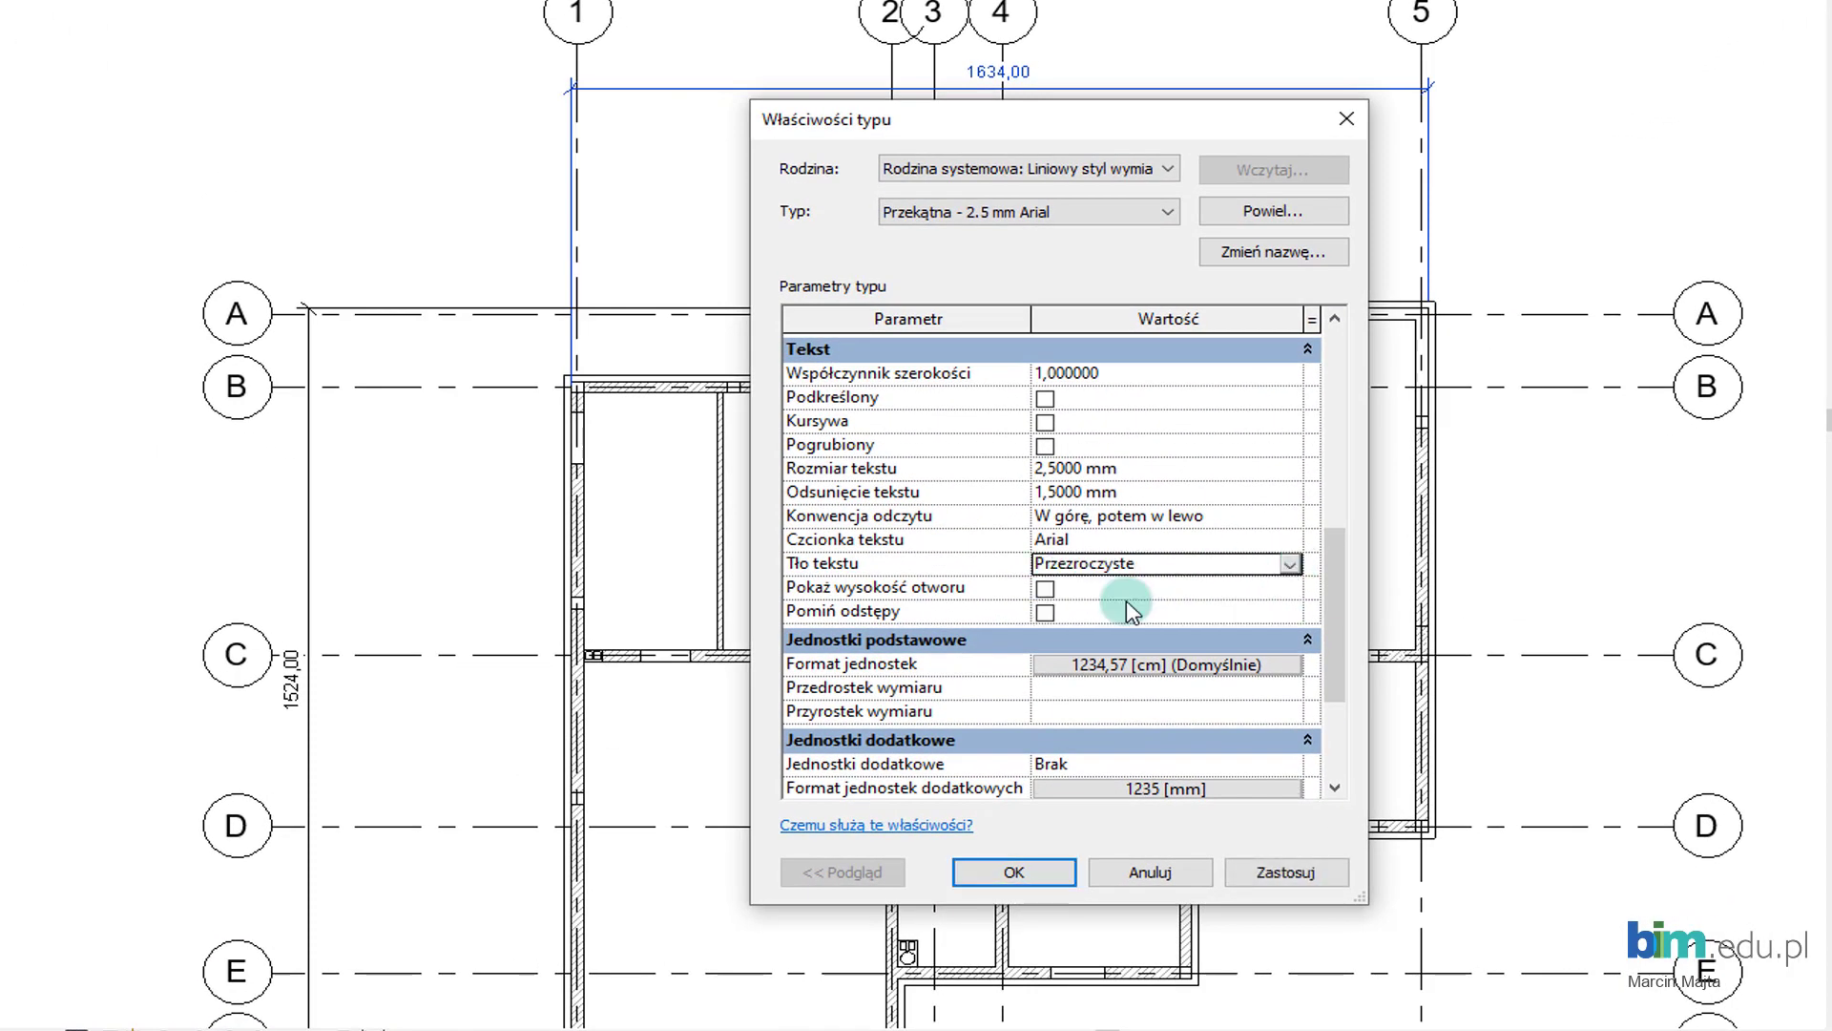
left_click(1214, 550)
left_click(1174, 563)
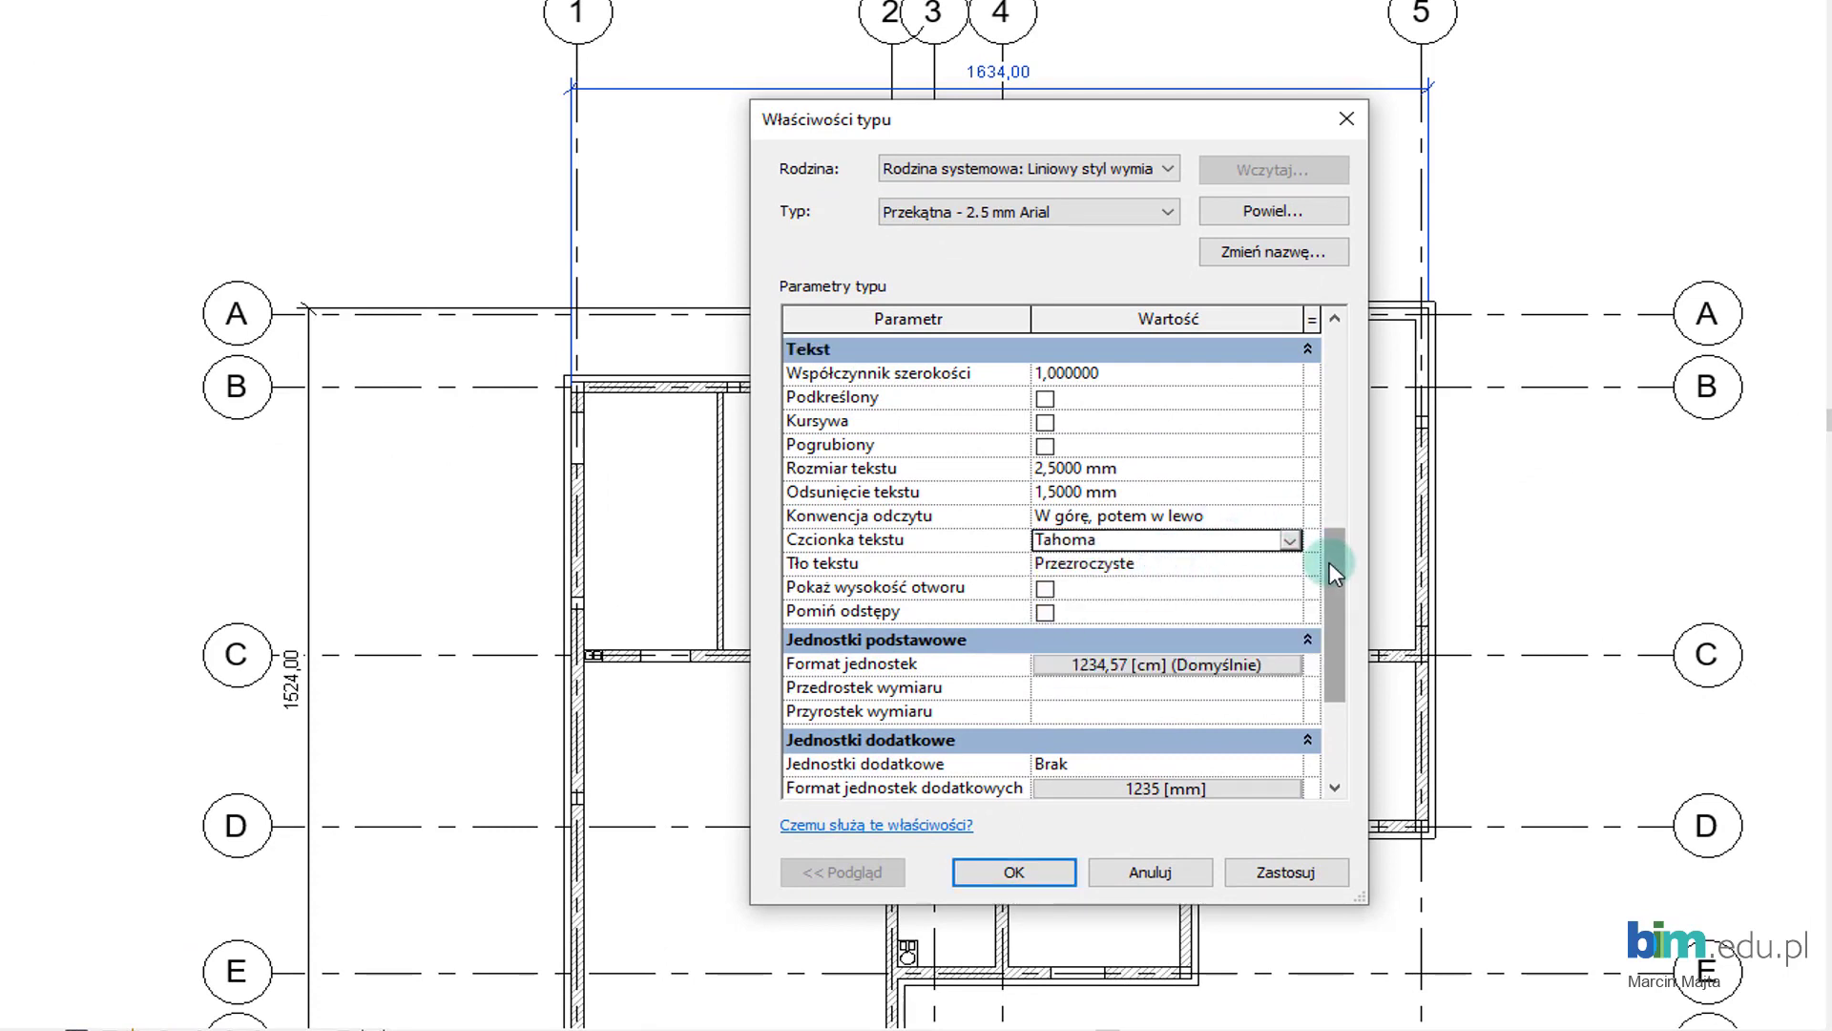
left_click_drag(1330, 571, 1328, 437)
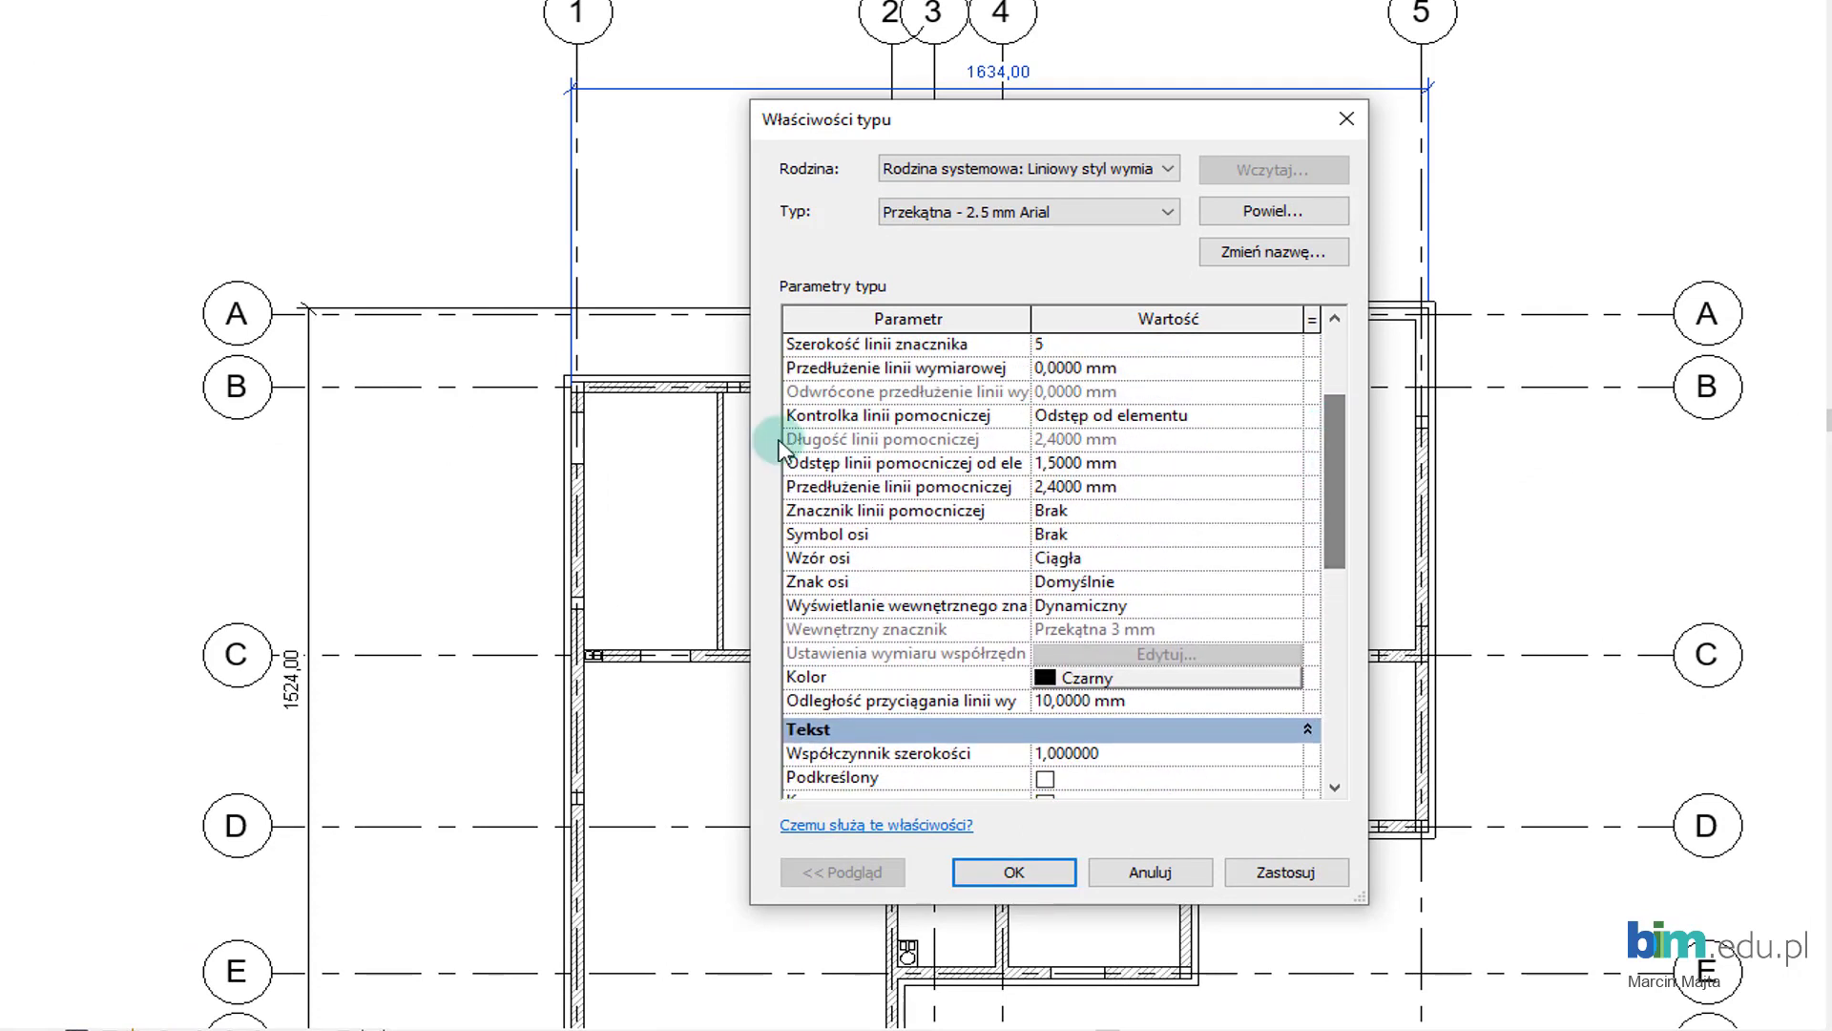
left_click(1297, 418)
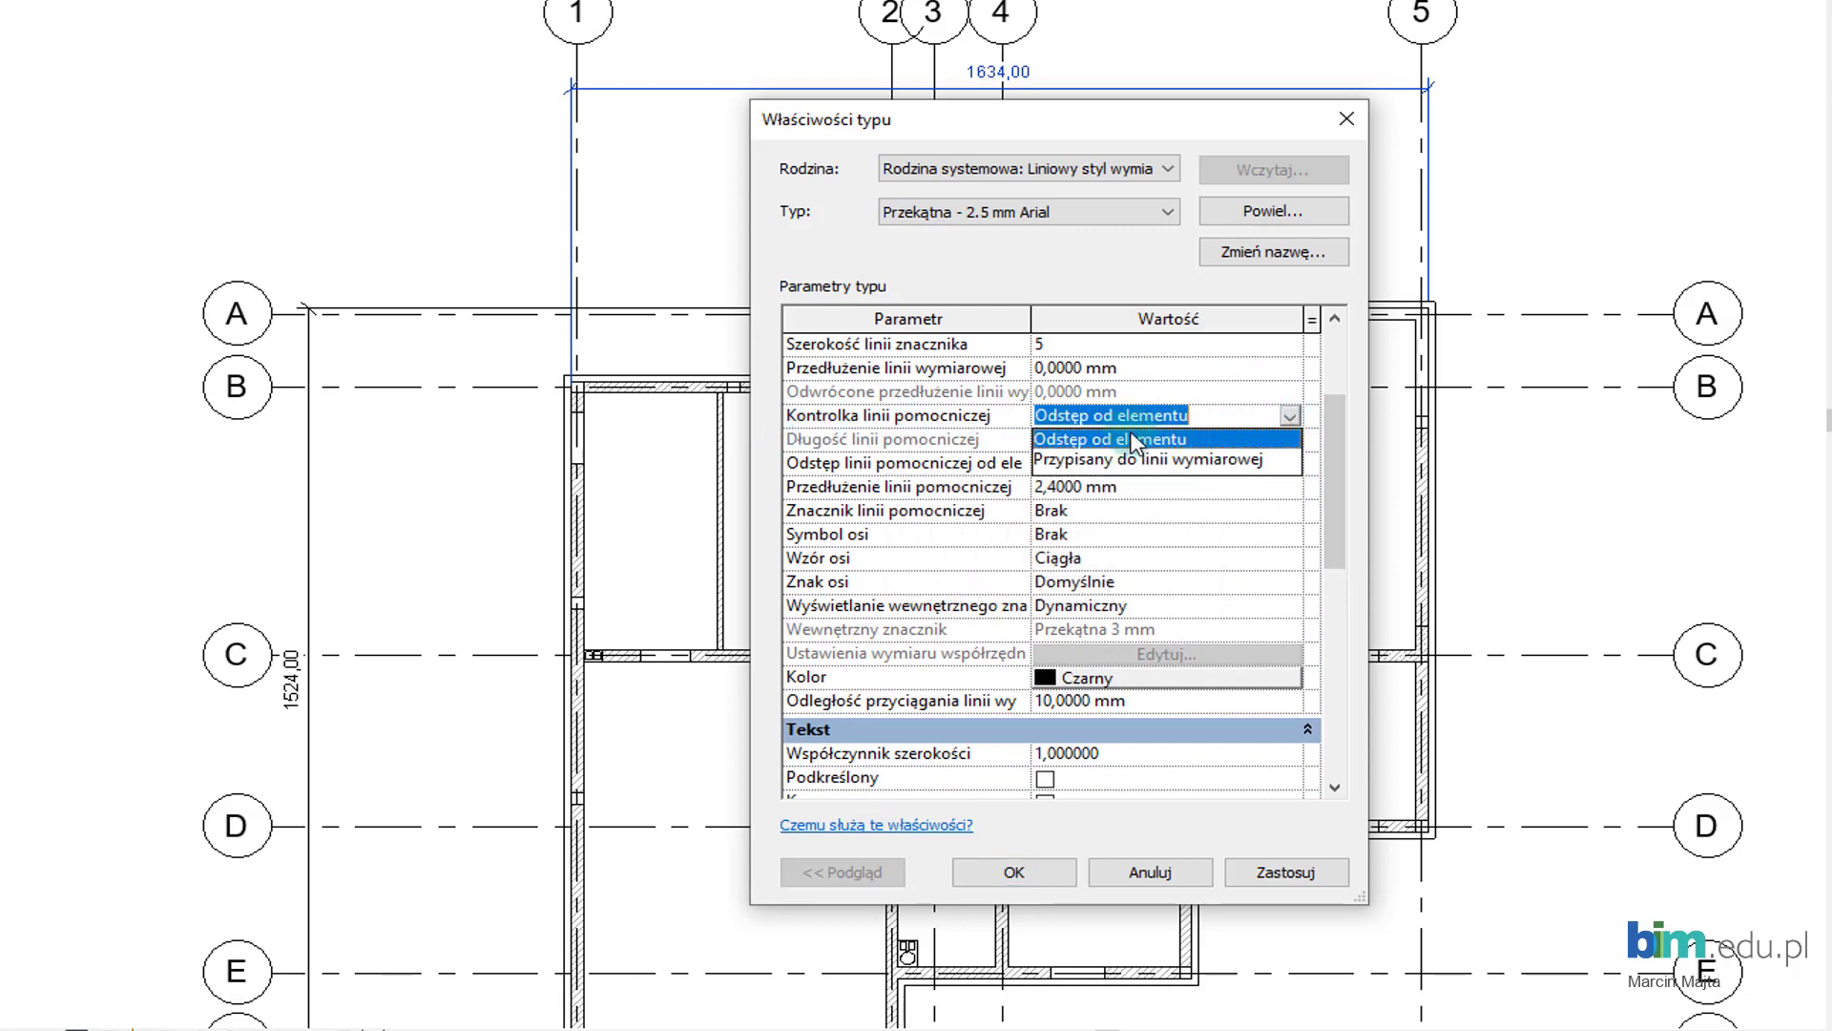
left_click(1089, 461)
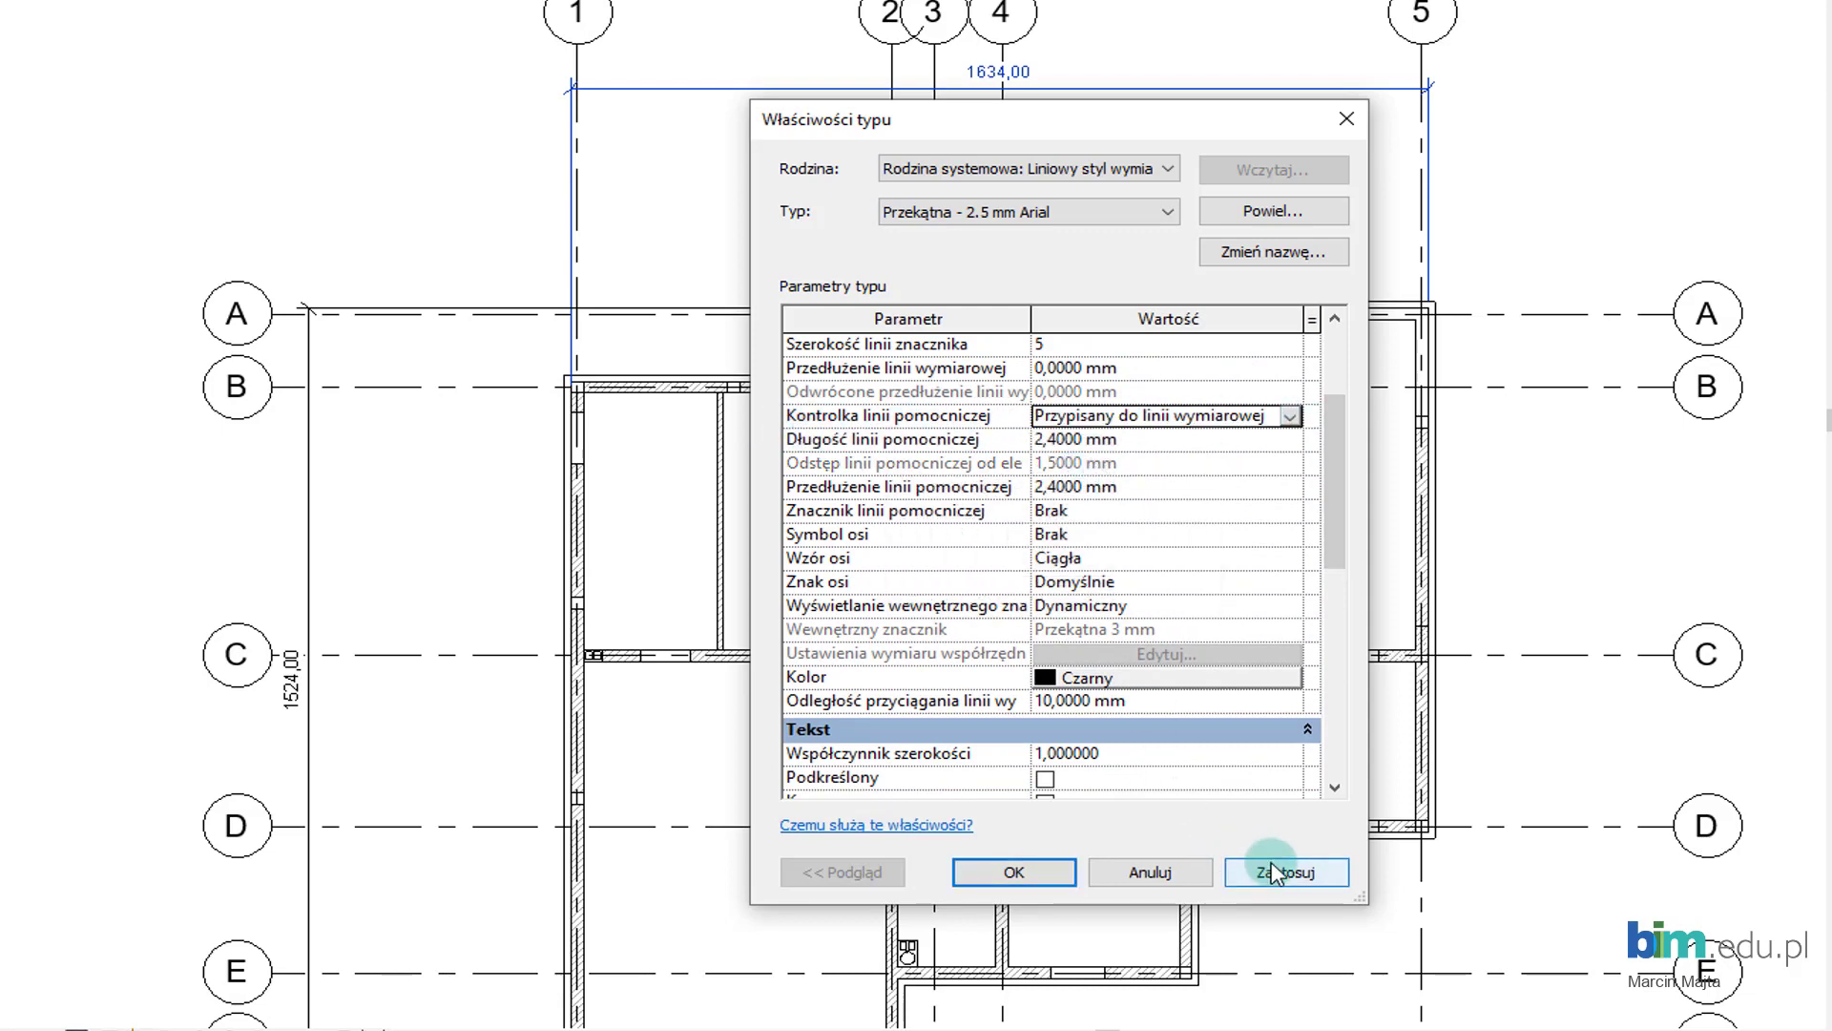
left_click(1055, 876)
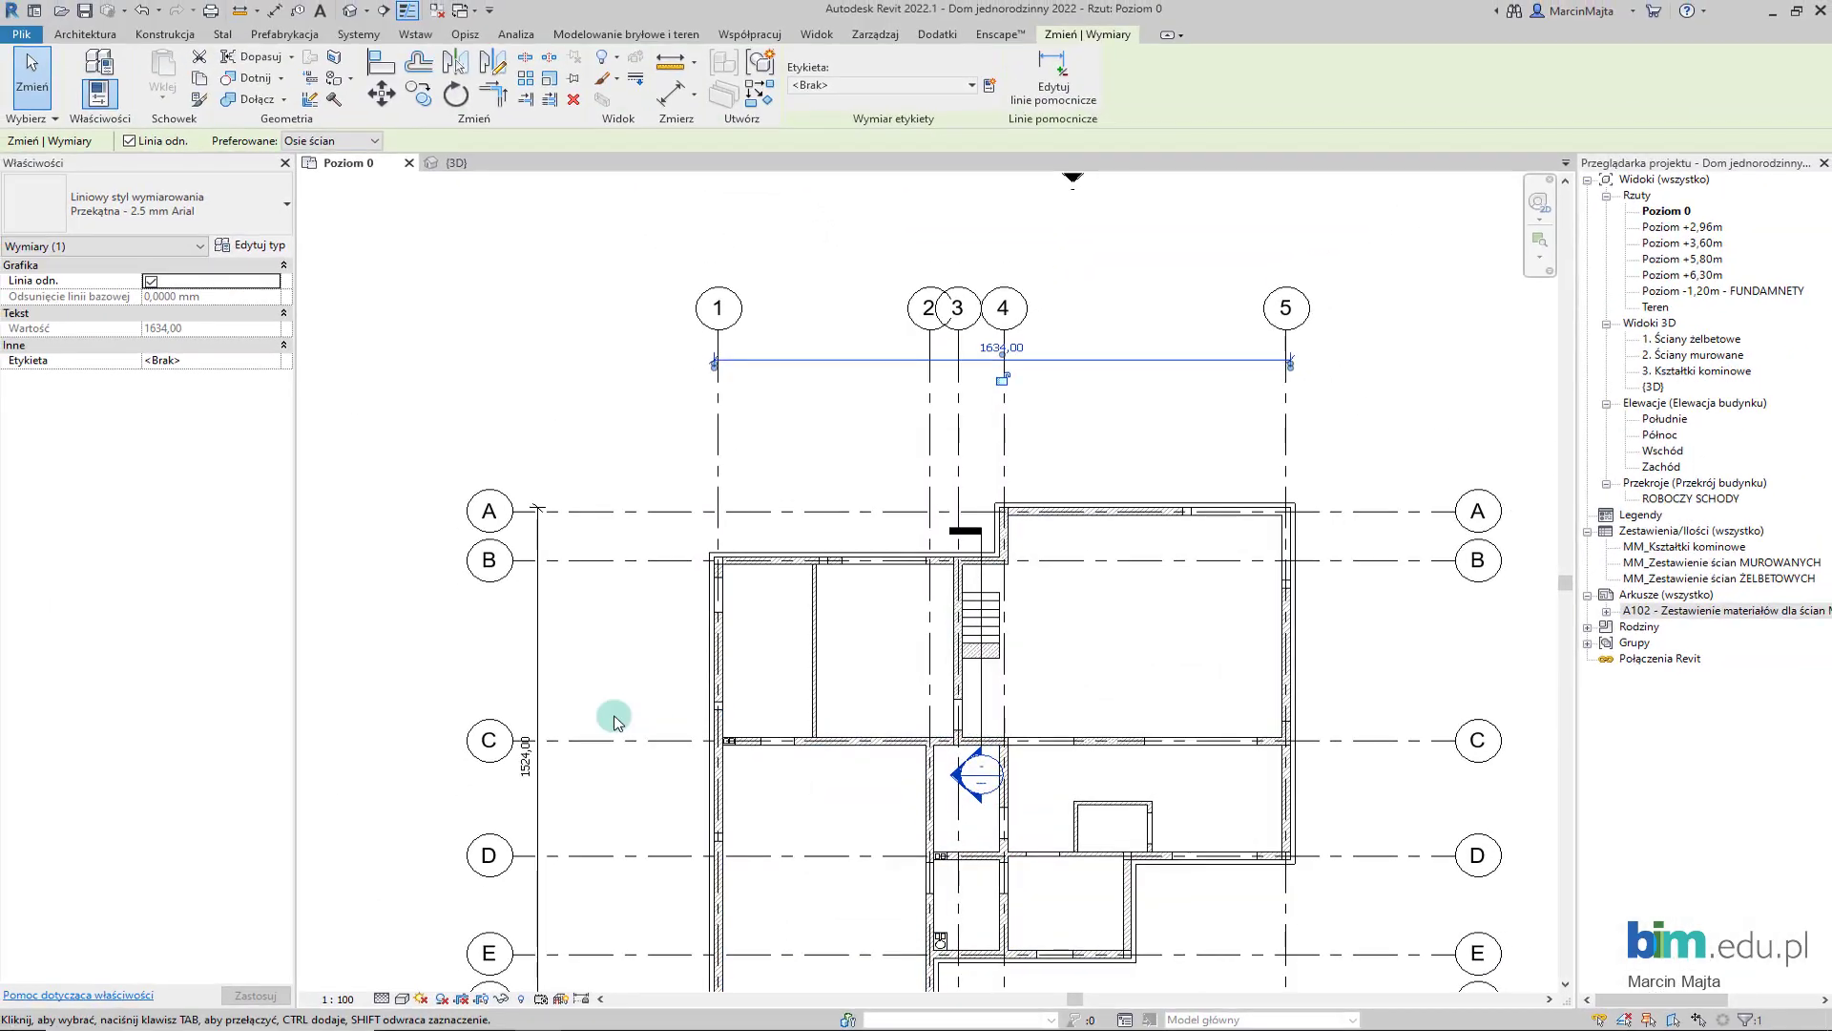
left_click(662, 716)
middle_click_drag(663, 688, 659, 585)
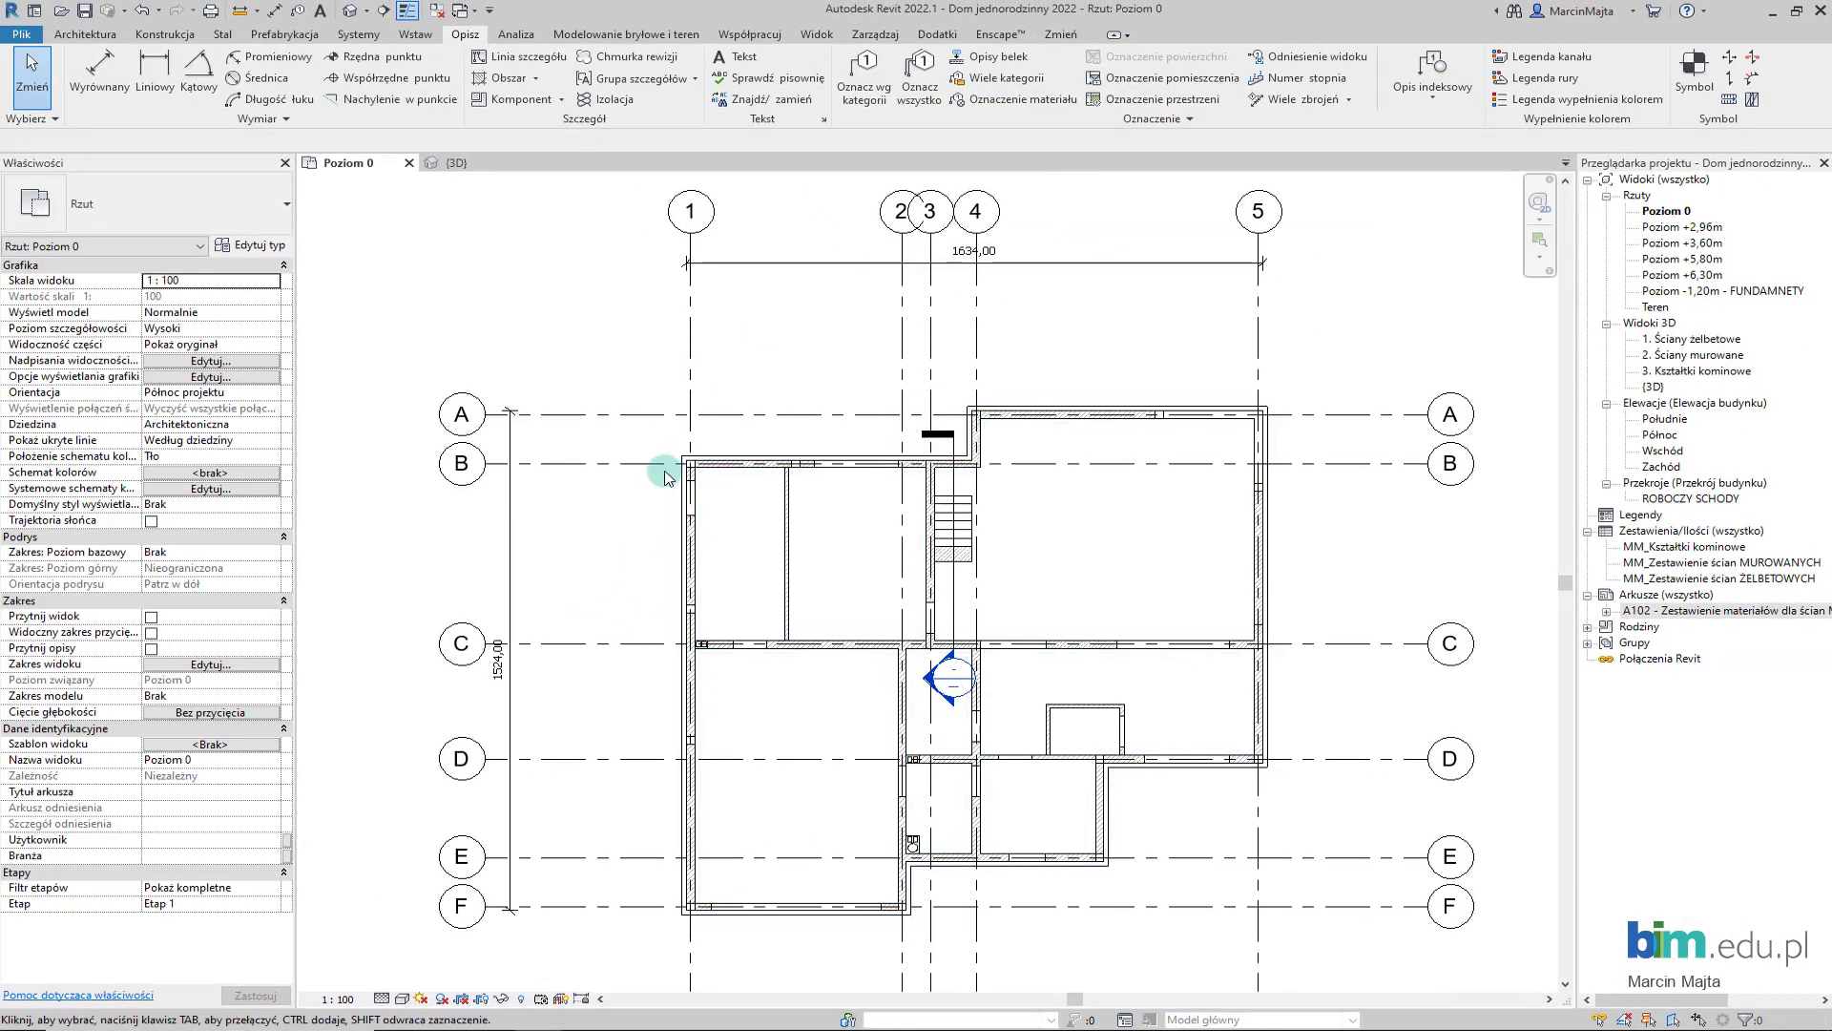
- Place the horizontal grid chain 1–5 reading 600,00, 80,00, 130,00 and 800,00
key("d")
key("i")
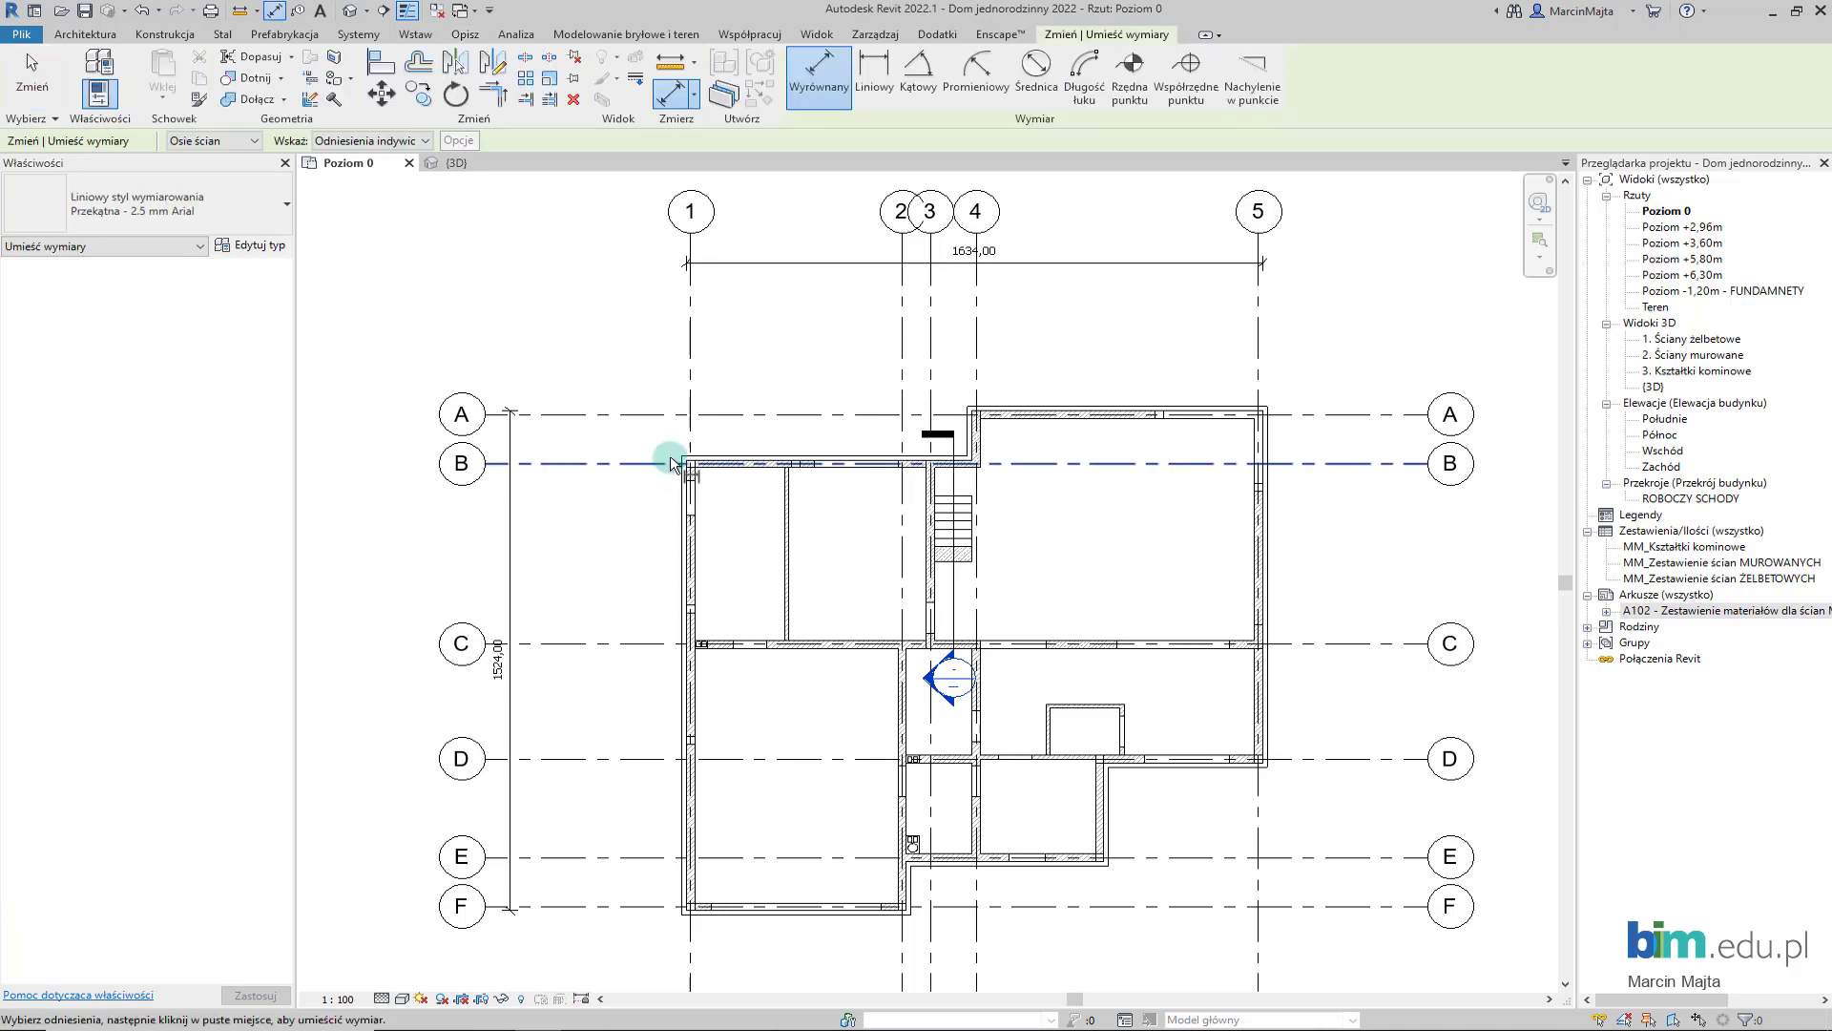
left_click(691, 303)
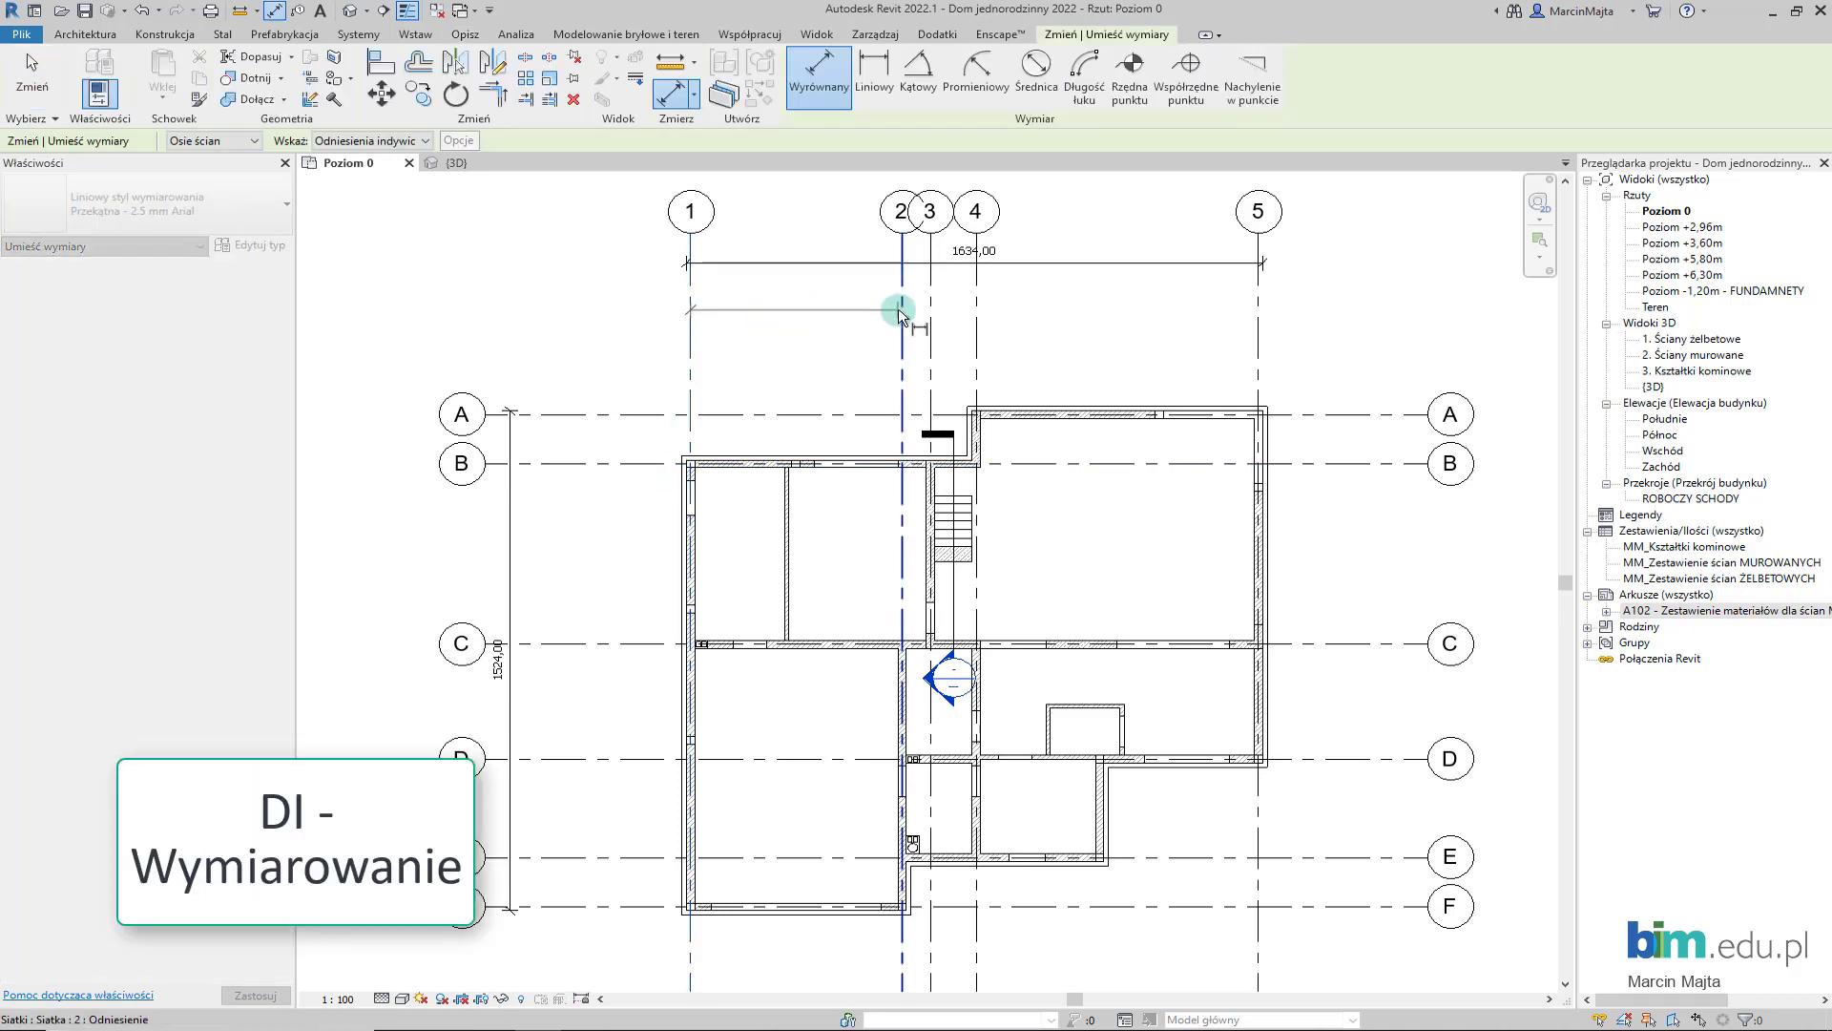
left_click(901, 305)
left_click(975, 303)
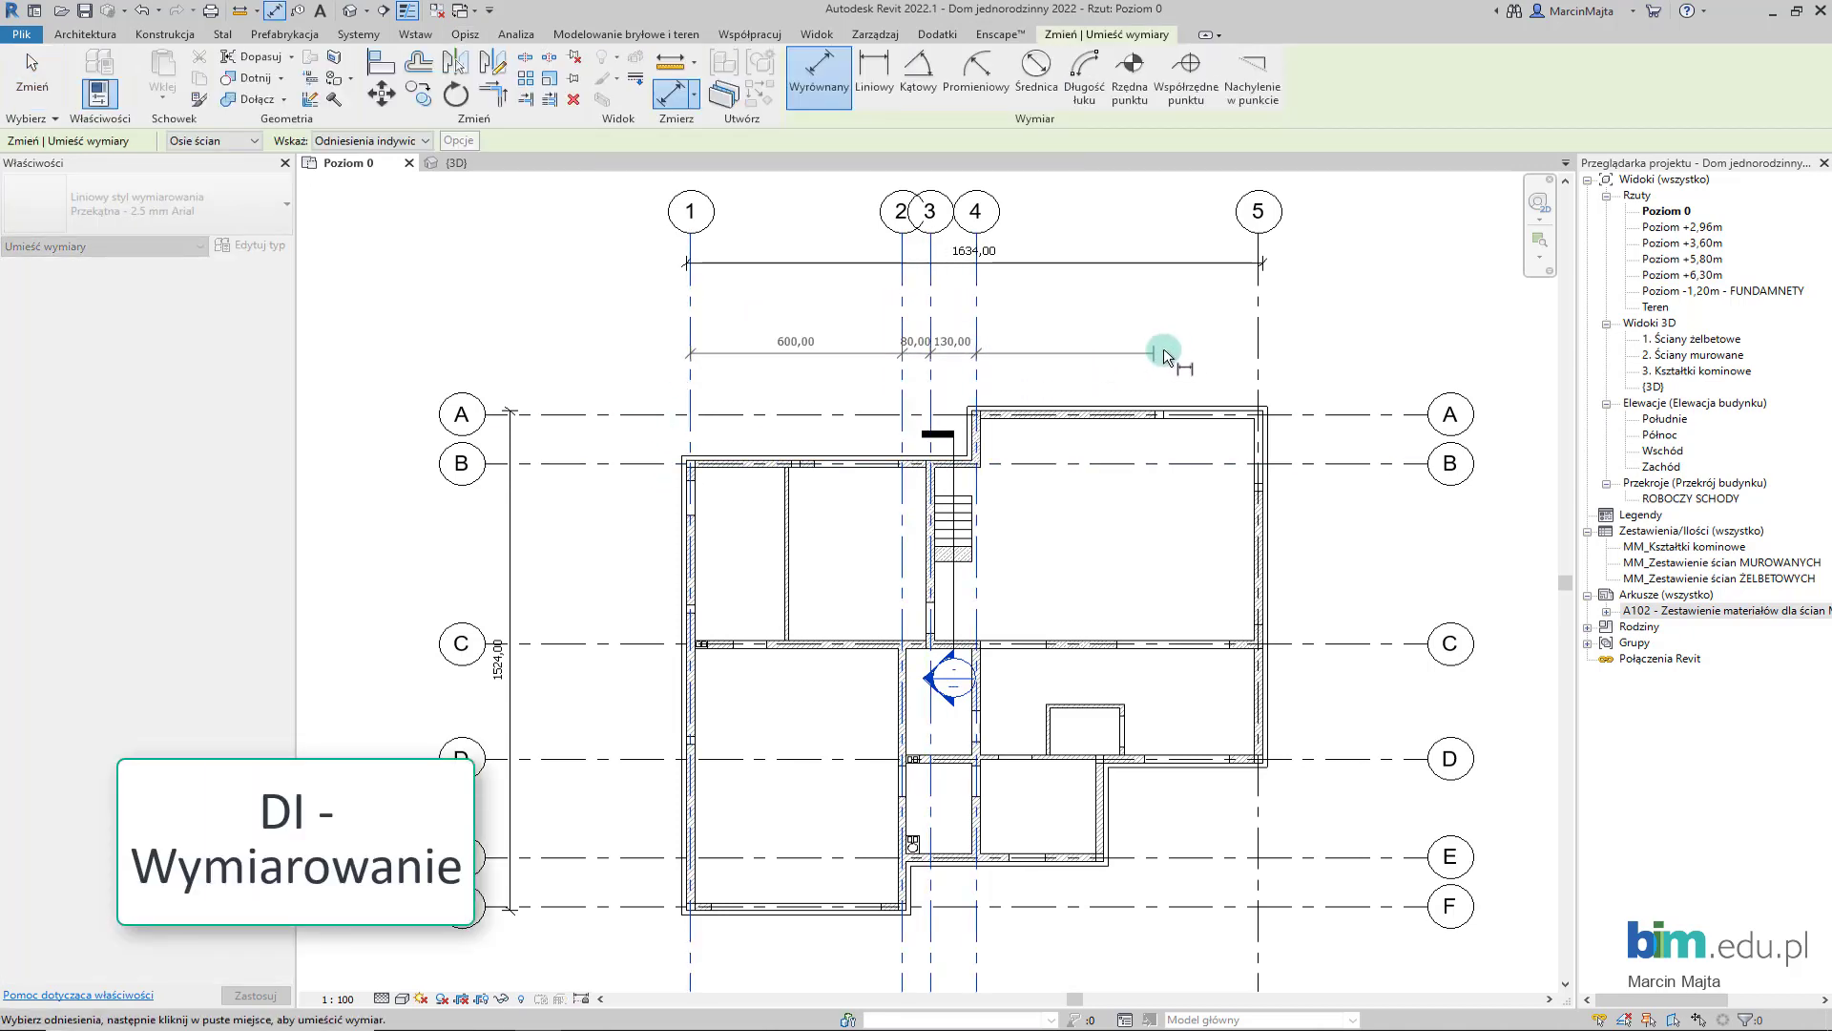
left_click(1259, 304)
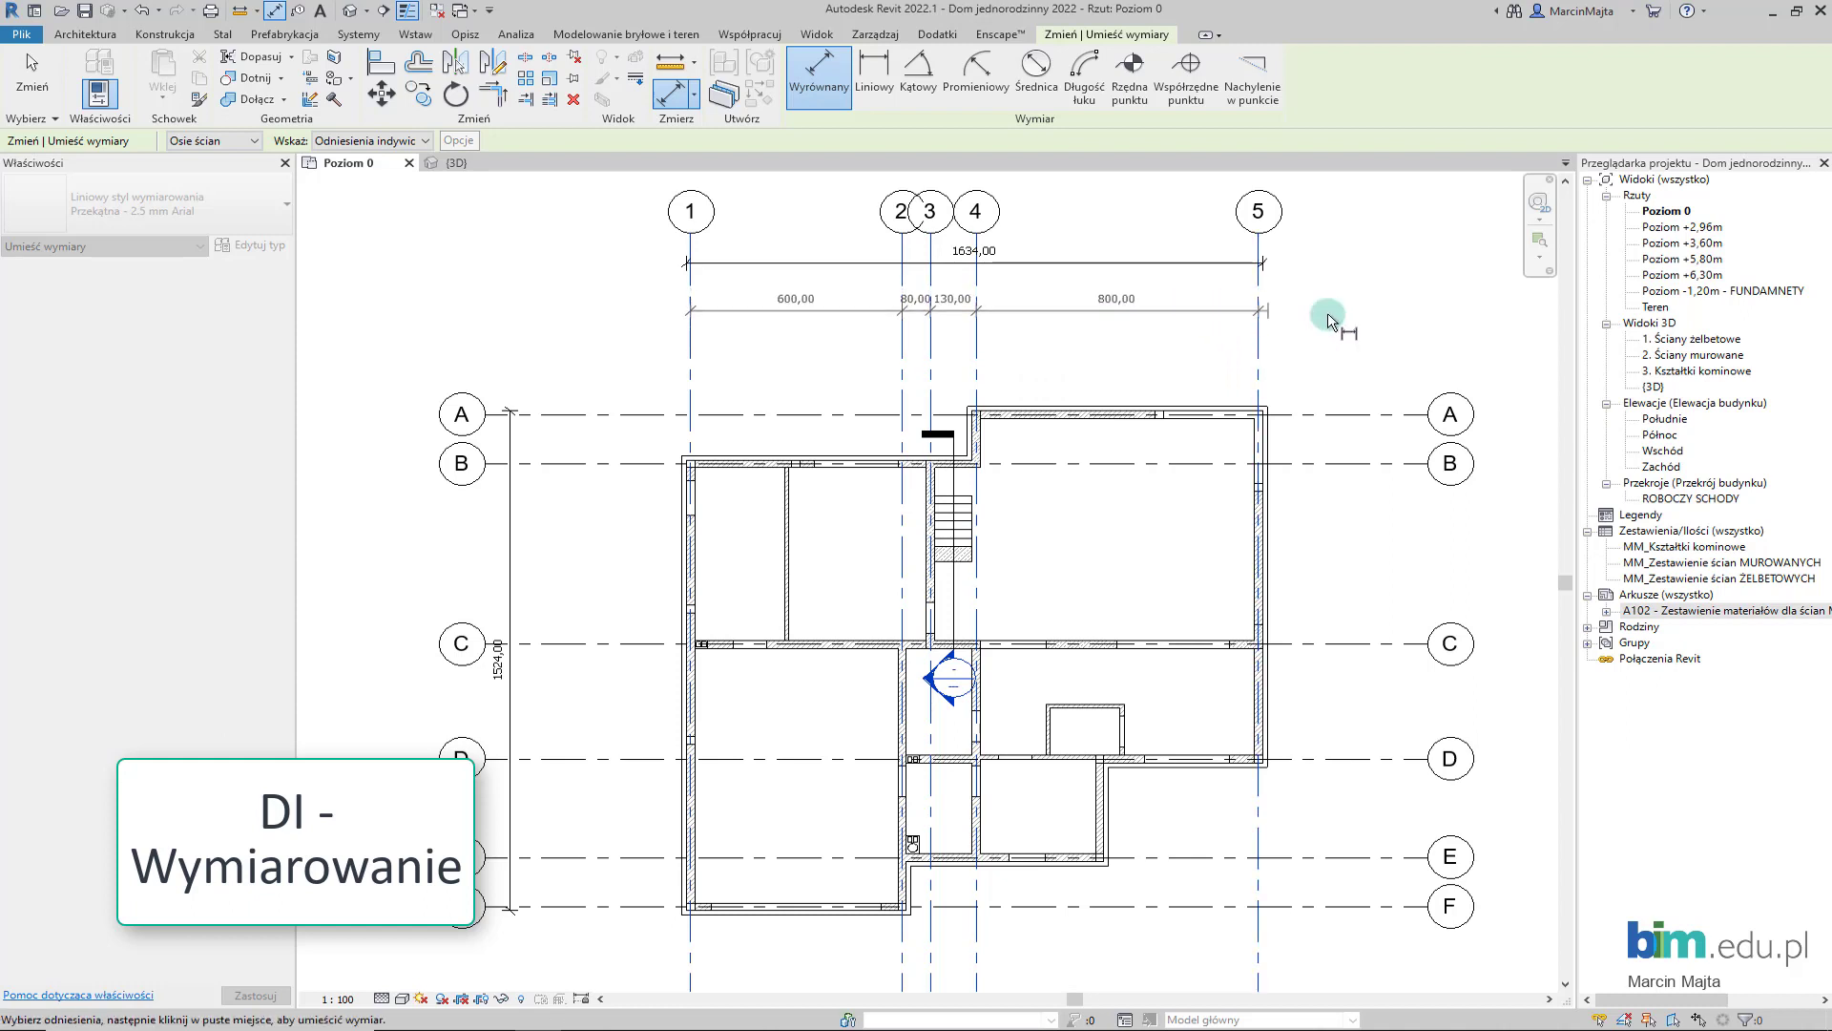
left_click(1155, 300)
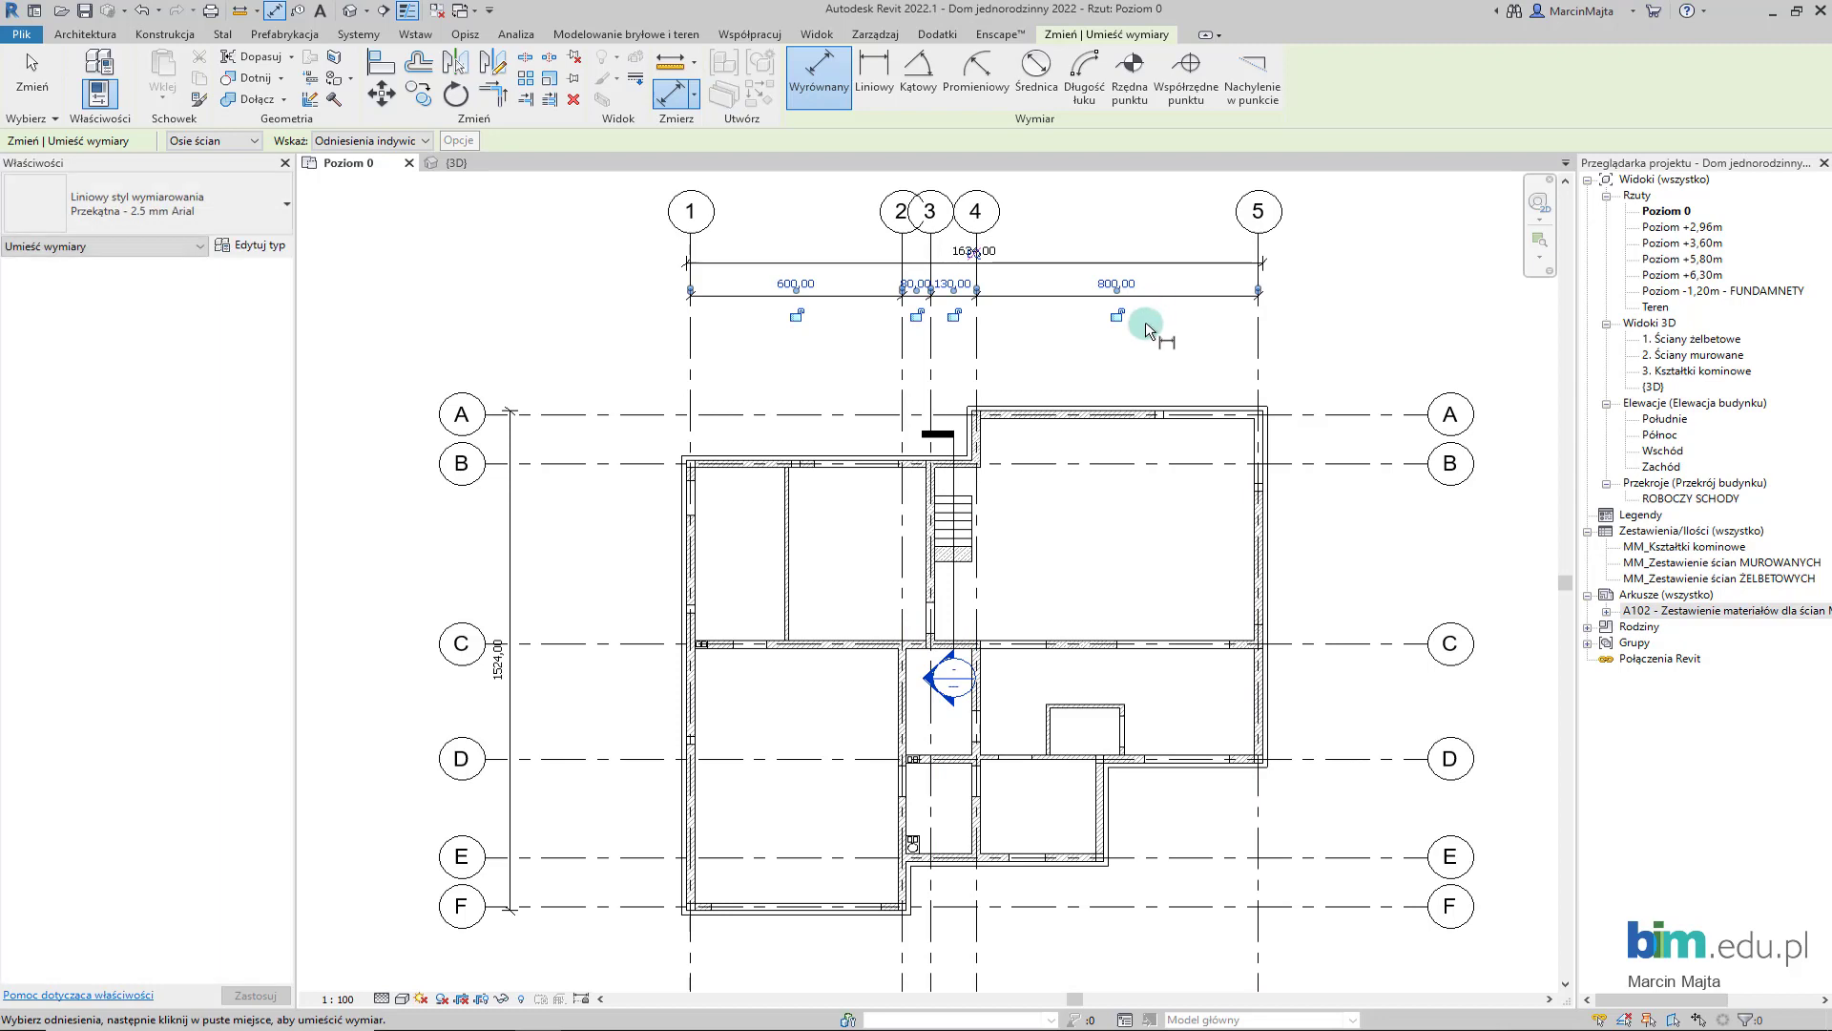
- Place the vertical grid chain A–F reading 150,00, 550,00, 350,00, 300,00 and 150,00
scroll(769, 423, "up", 1)
scroll(725, 410, "up", 1)
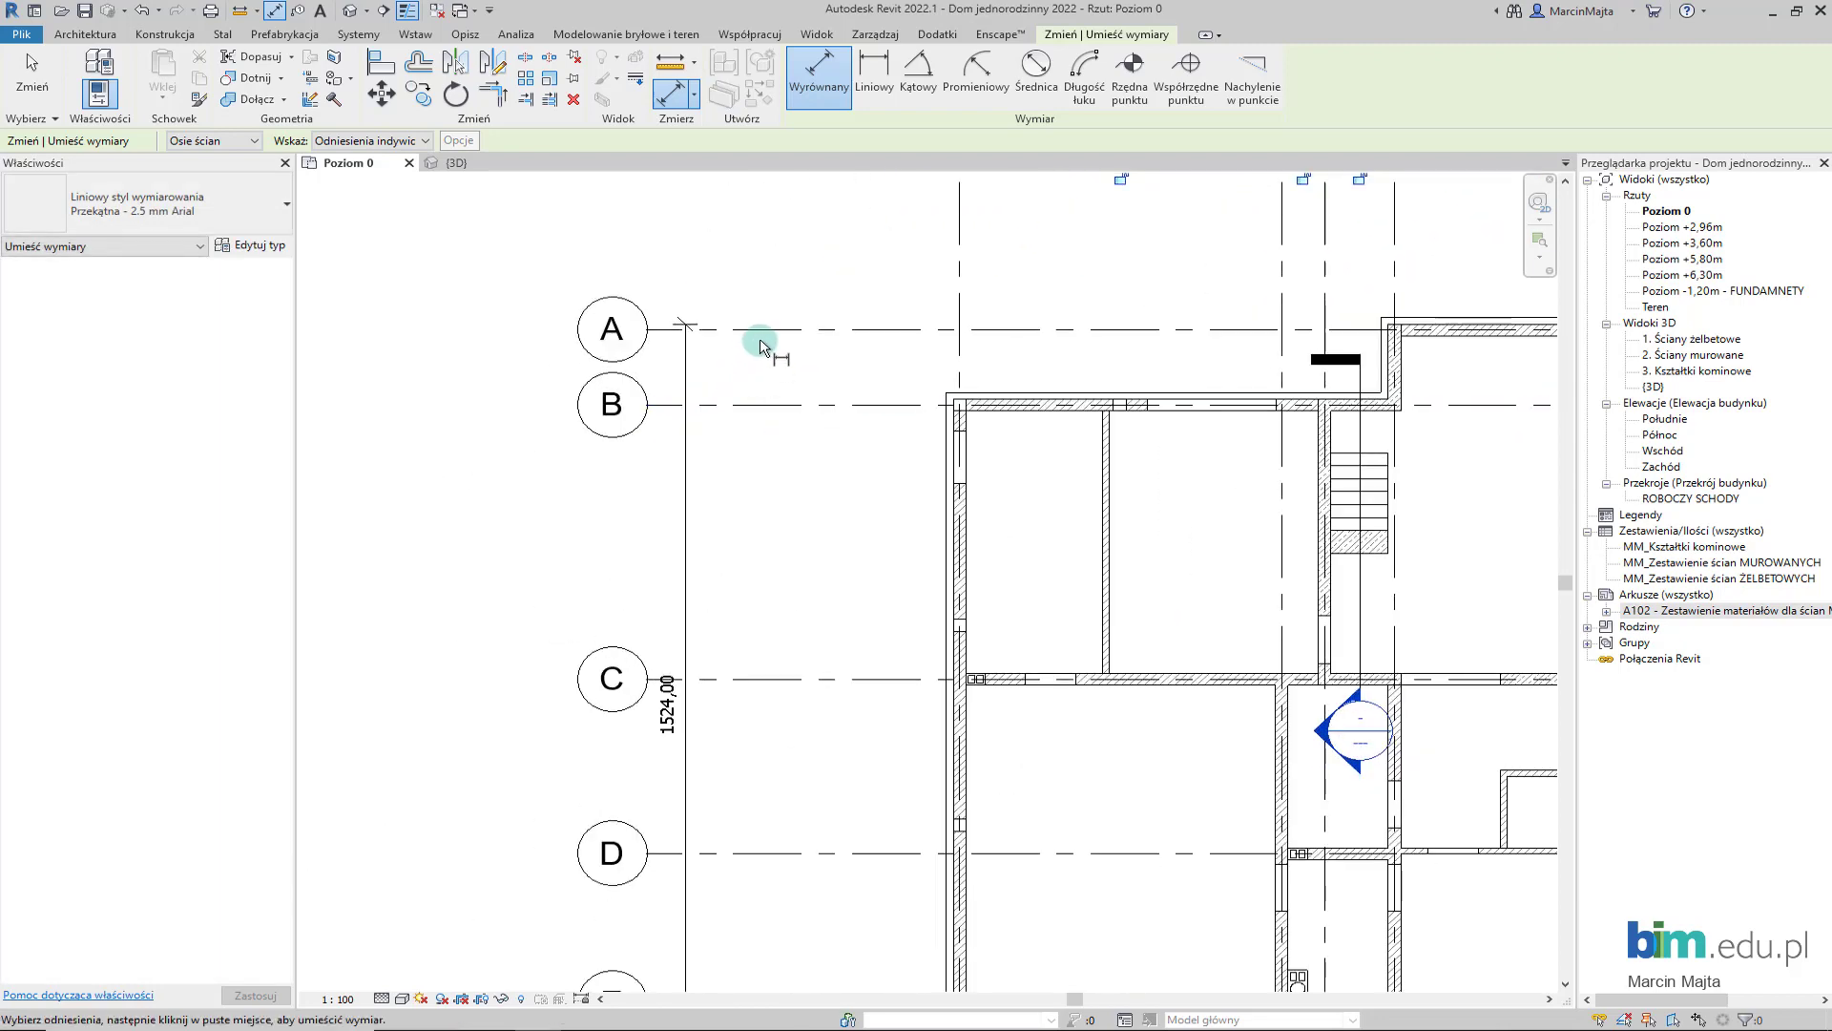
left_click(769, 371)
left_click(765, 405)
left_click(759, 678)
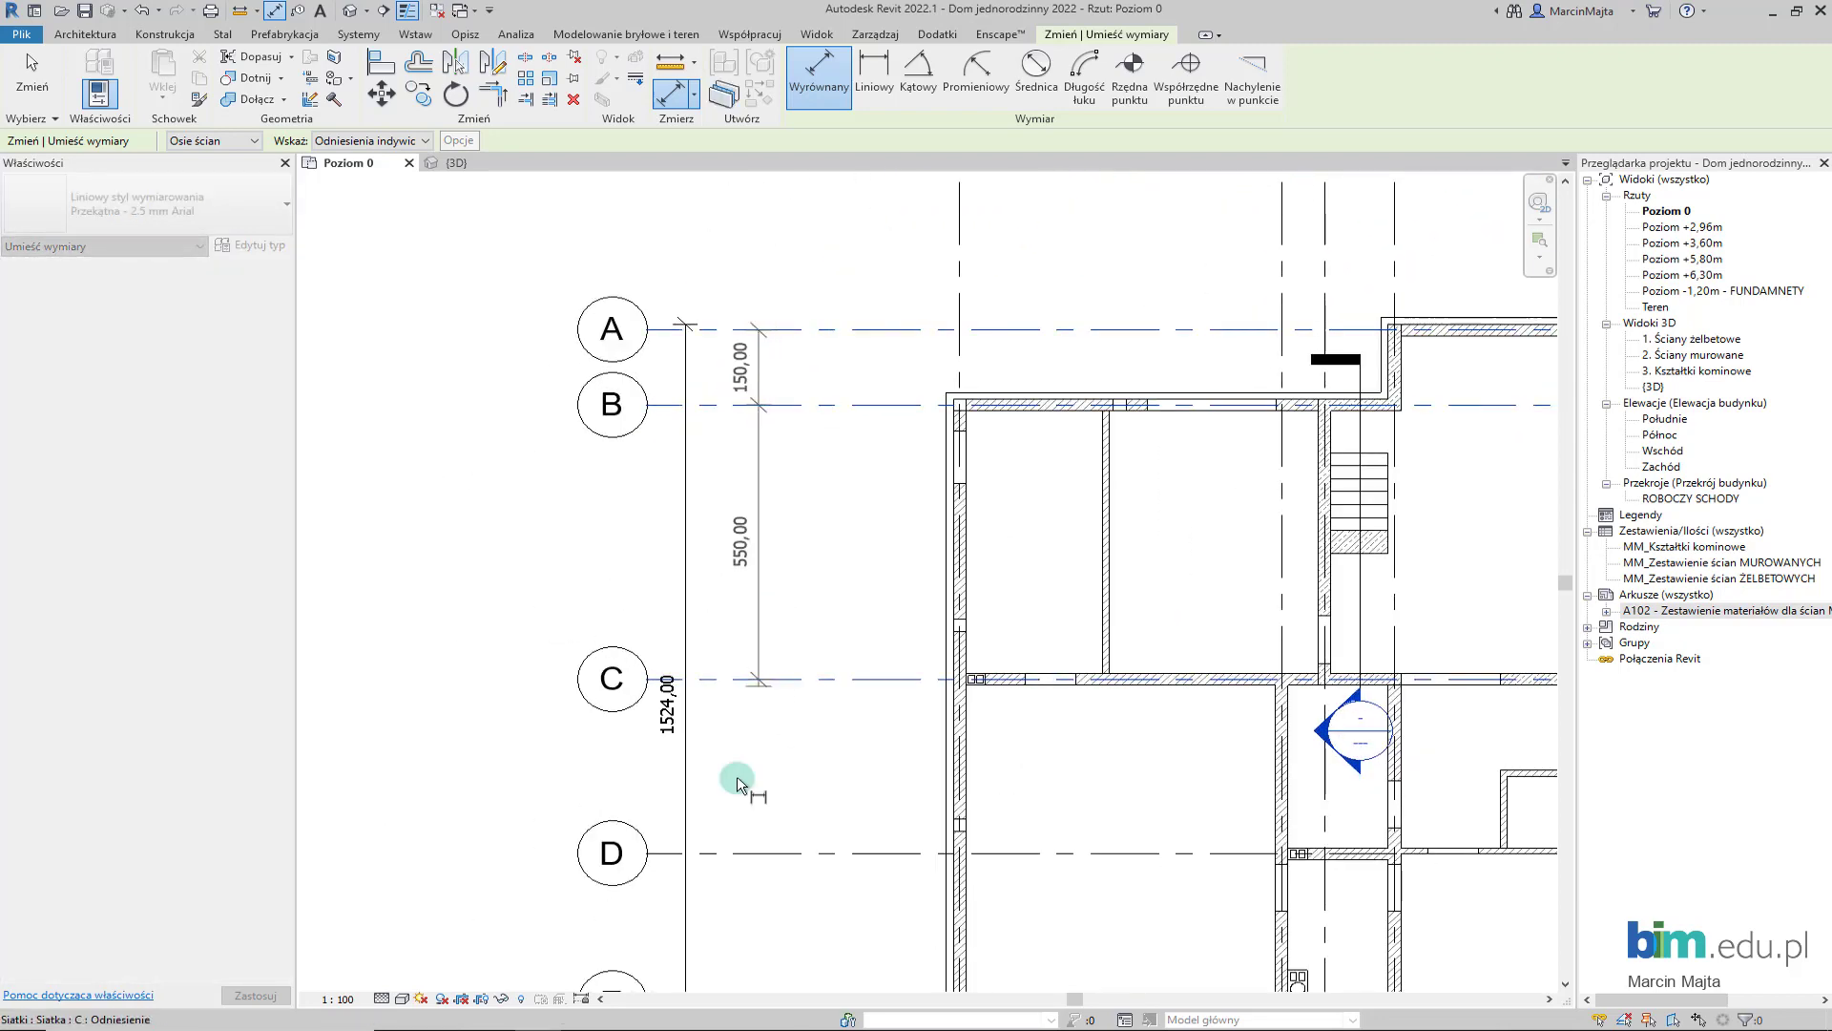
left_click(750, 852)
middle_click_drag(750, 852, 722, 480)
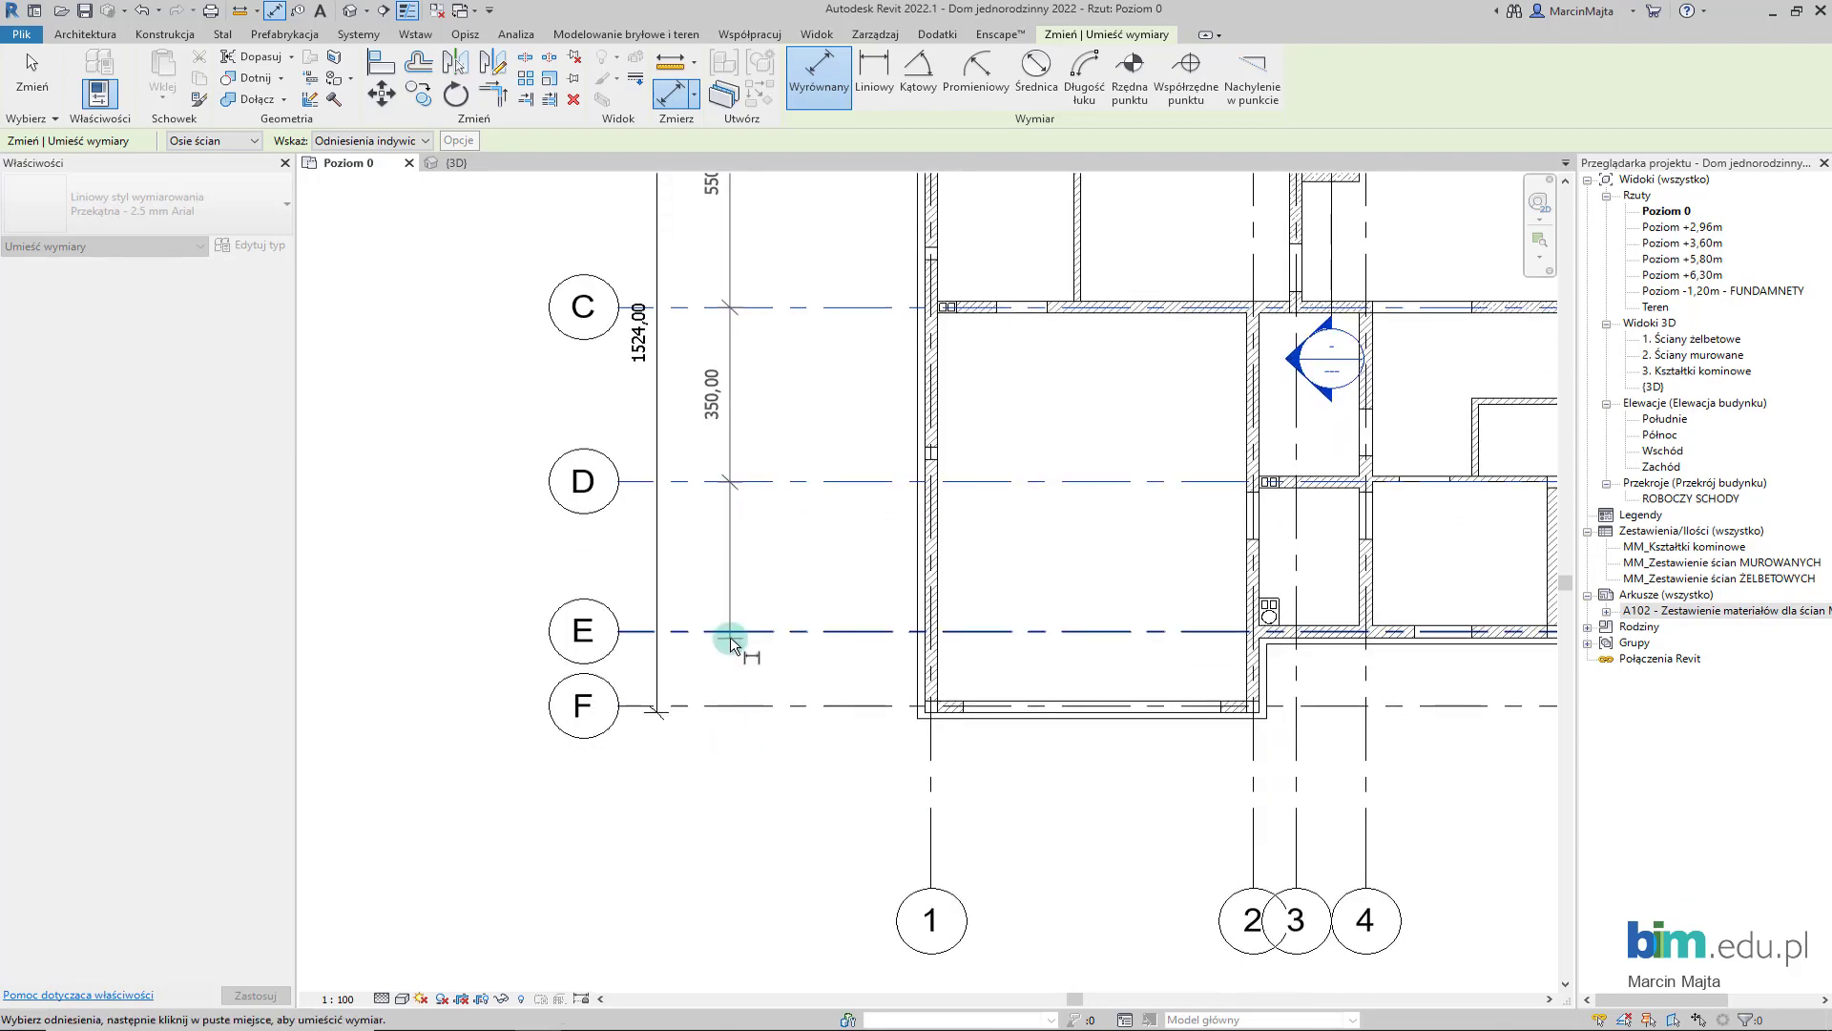
left_click(731, 642)
left_click(718, 706)
left_click(711, 658)
scroll(825, 592, "down", 1)
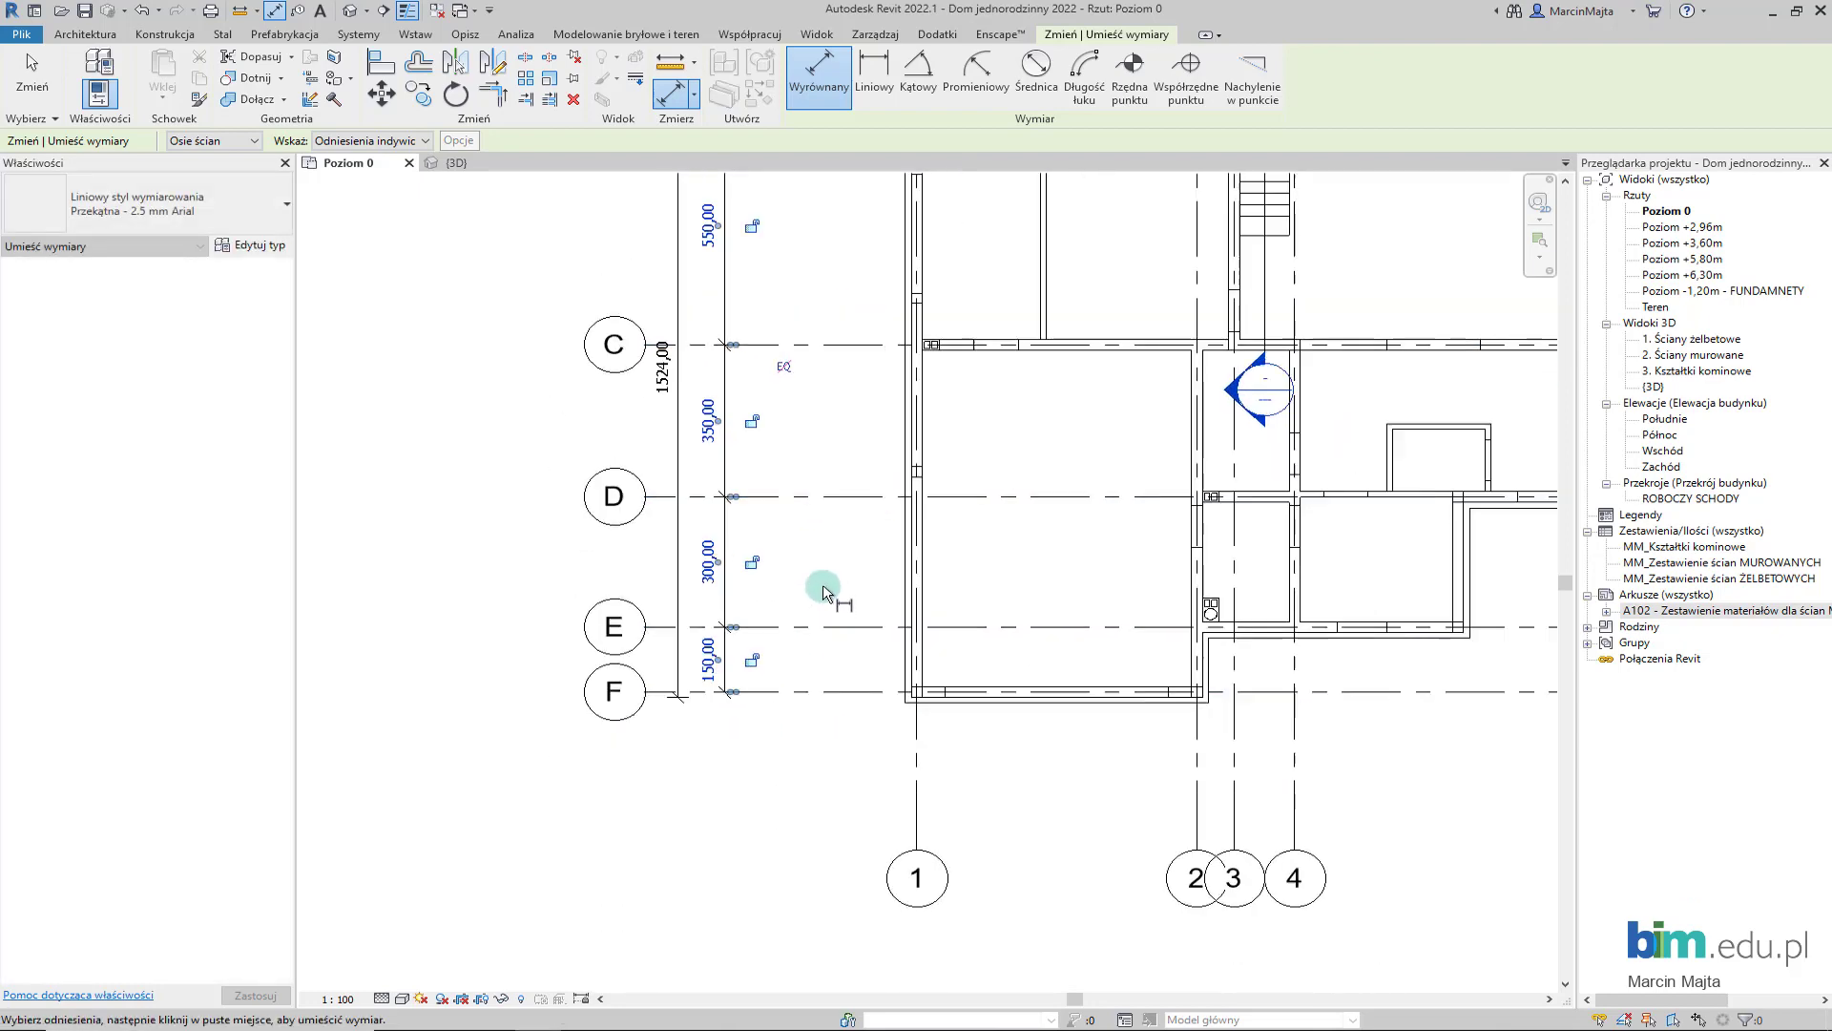
scroll(823, 592, "down", 2)
- Start a left-wall dimension chain from the top-left column down through the 273,00 opening and 24,00 wall
mouse_move(735, 536)
middle_mouse_down()
mouse_move(715, 501)
mouse_move(683, 505)
middle_mouse_up()
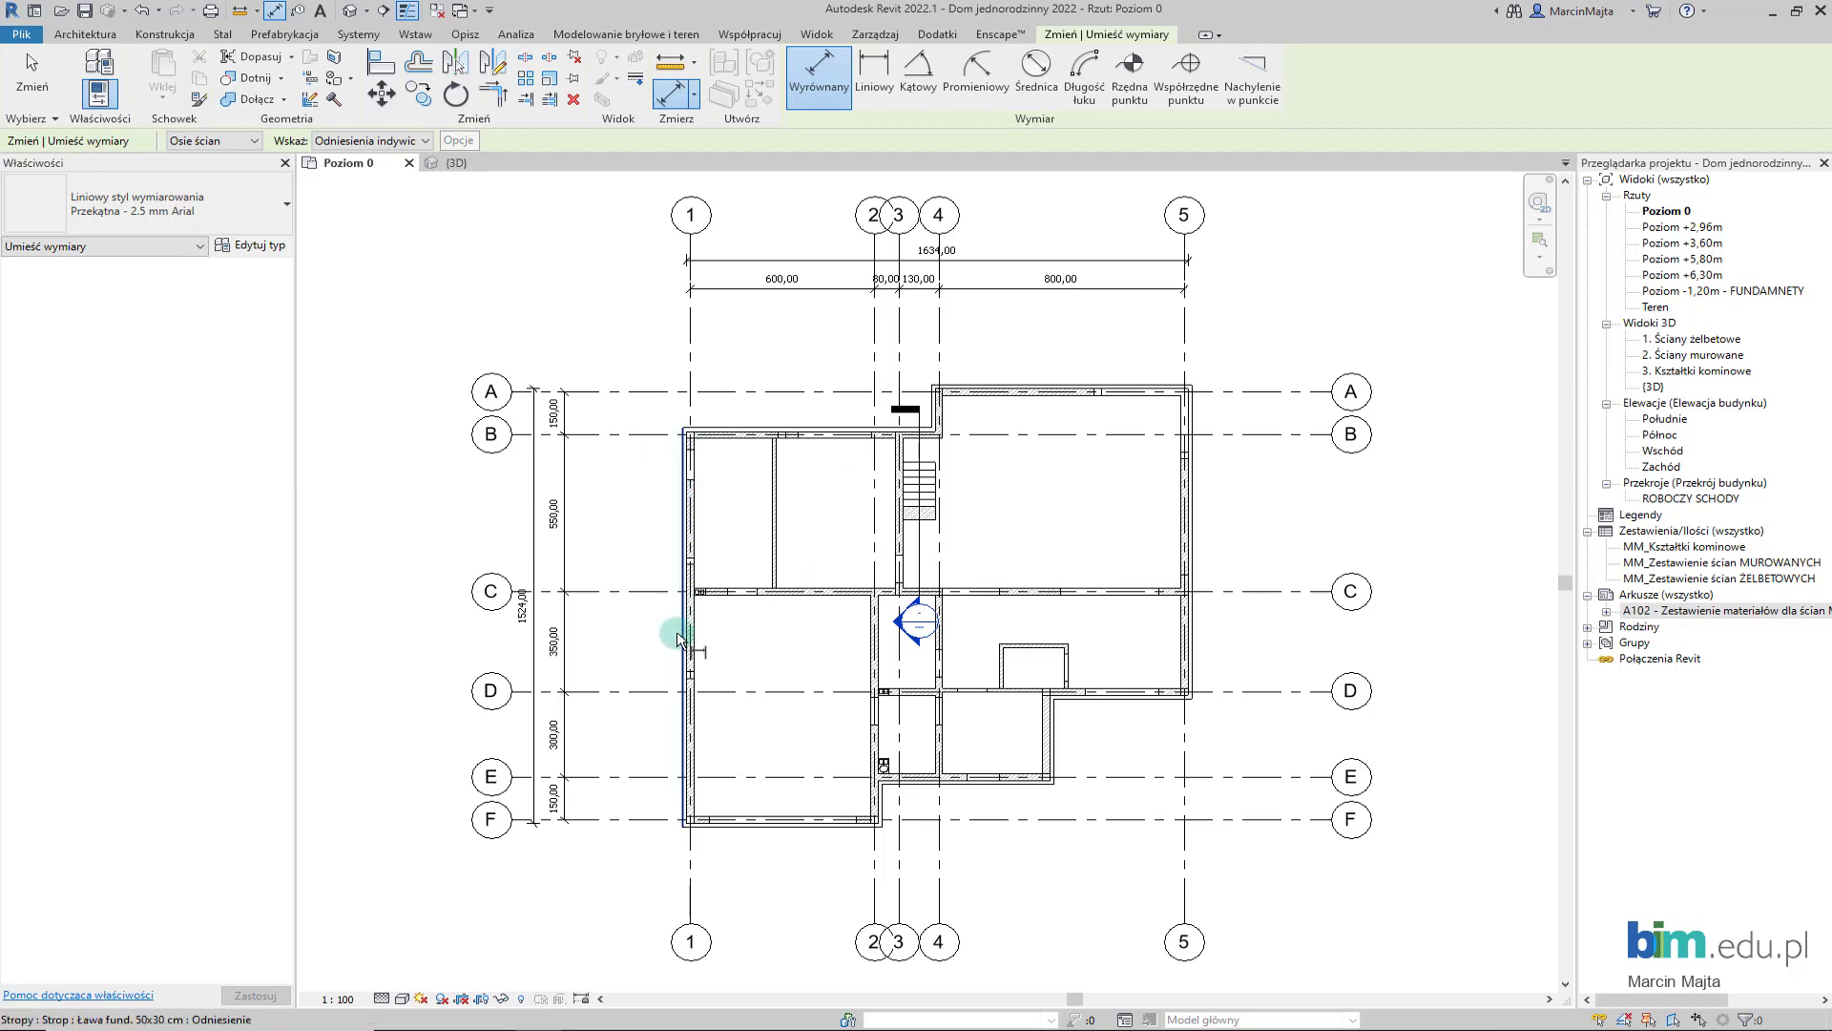
scroll(667, 462, "up", 2)
scroll(696, 410, "up", 2)
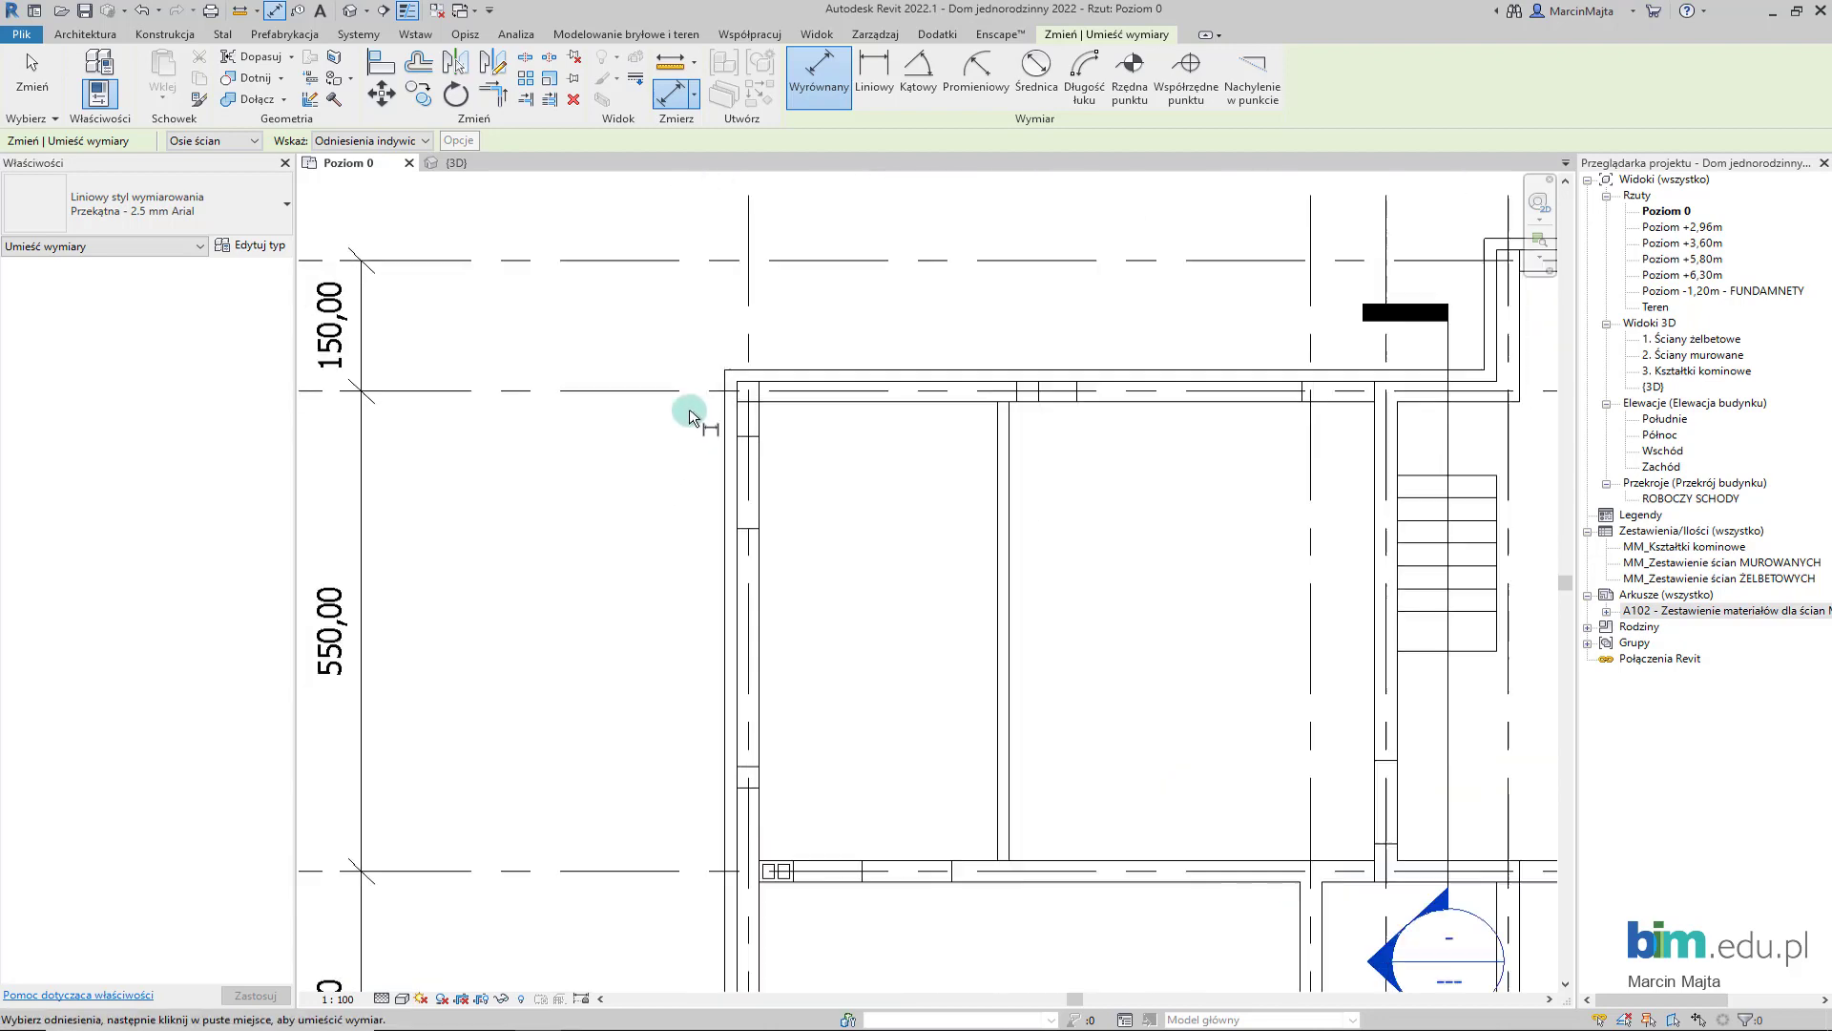
scroll(741, 389, "up", 3)
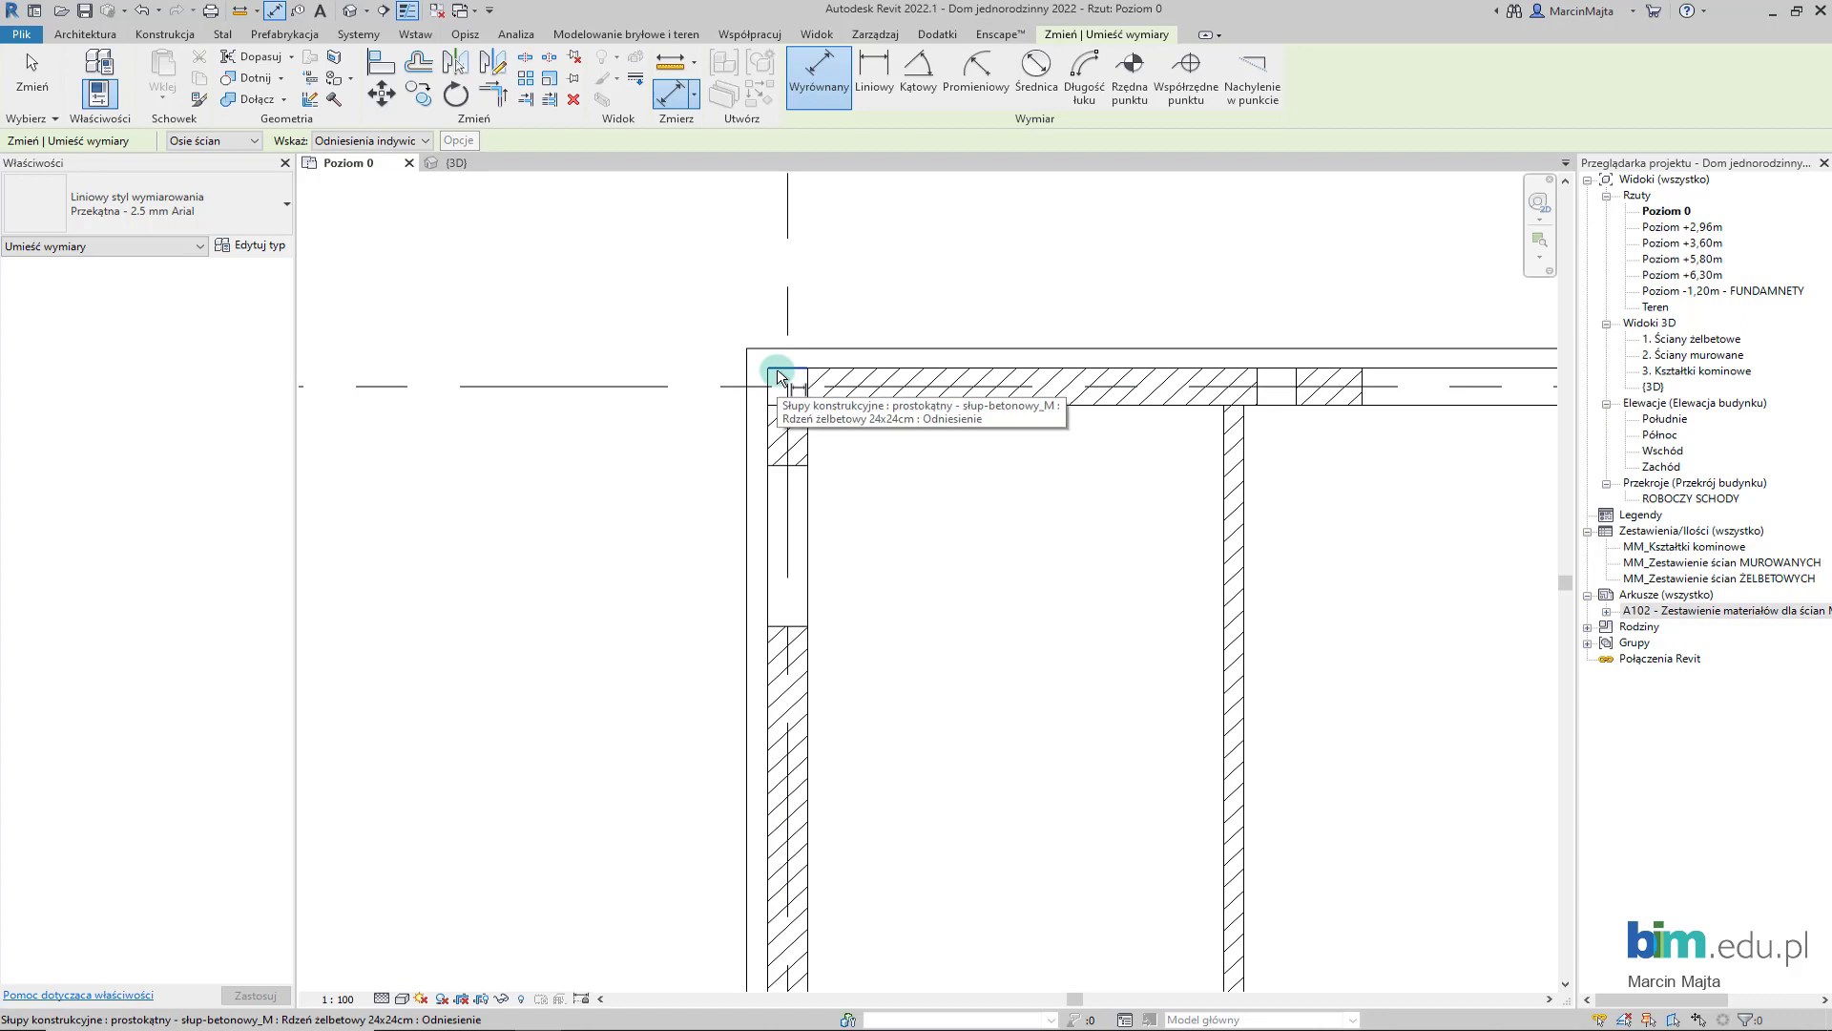
left_click(778, 377)
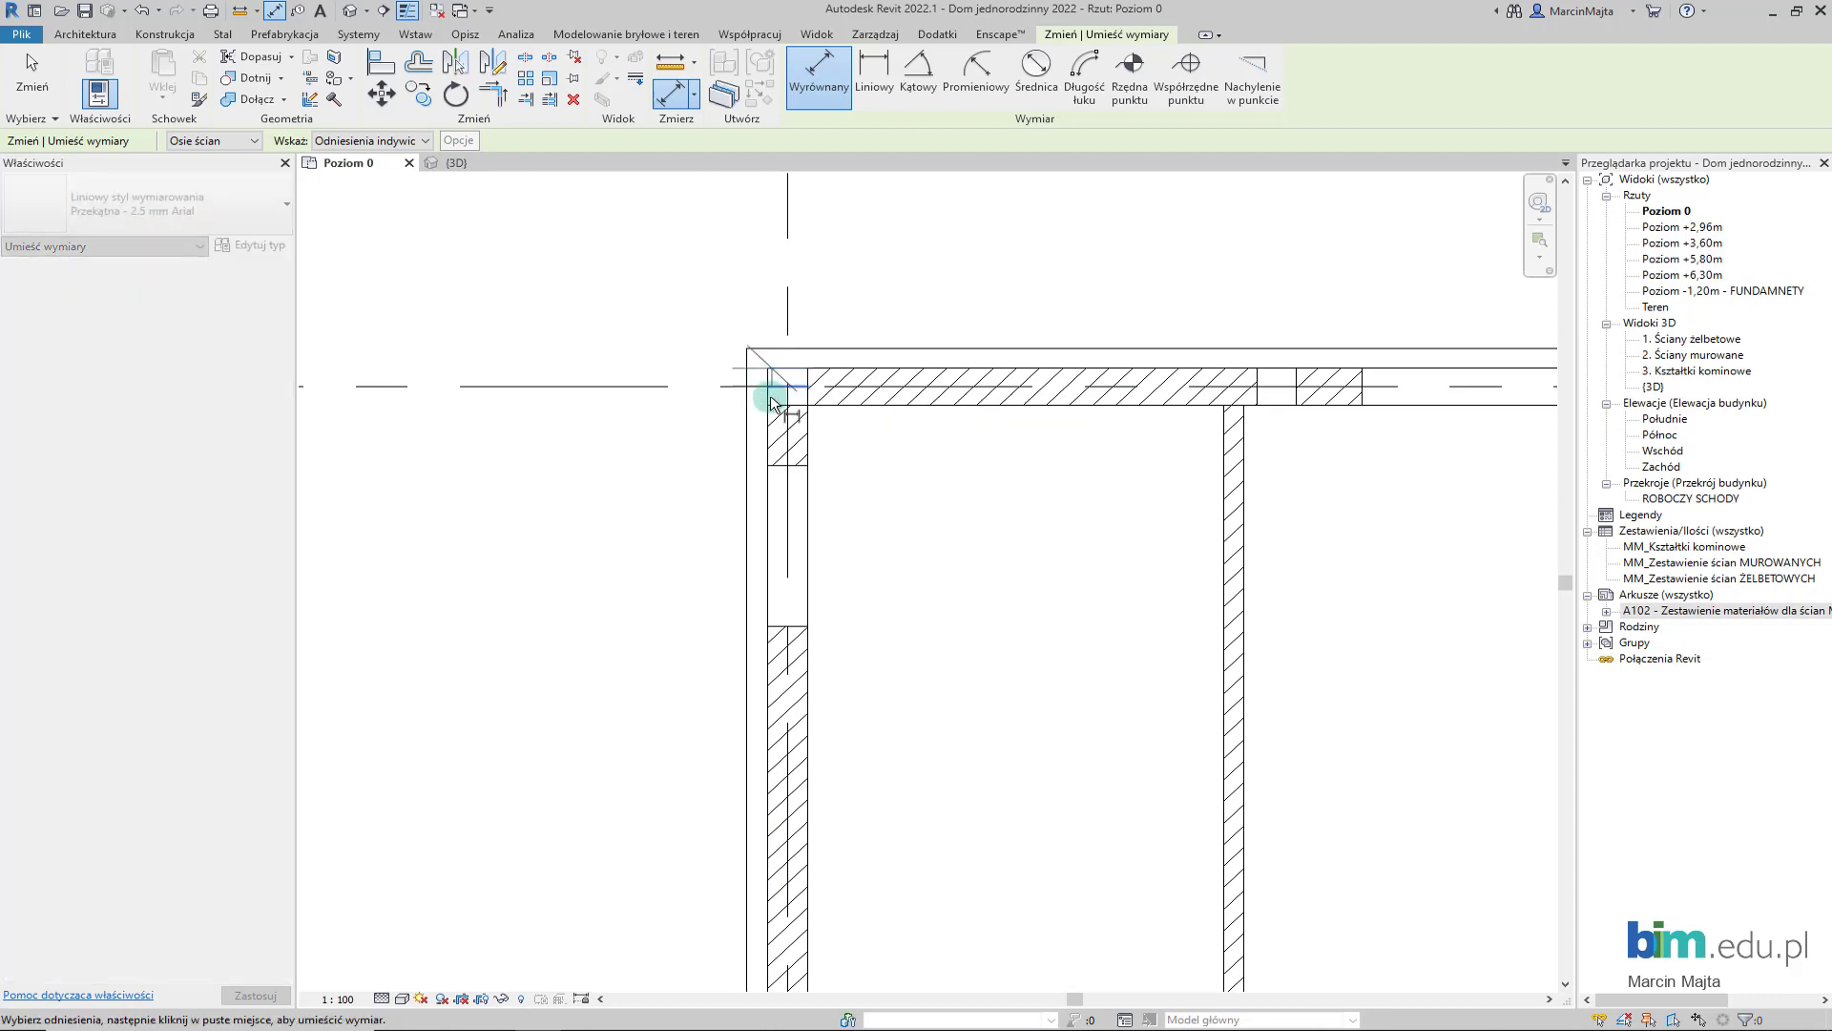
left_click(771, 411)
left_click(764, 466)
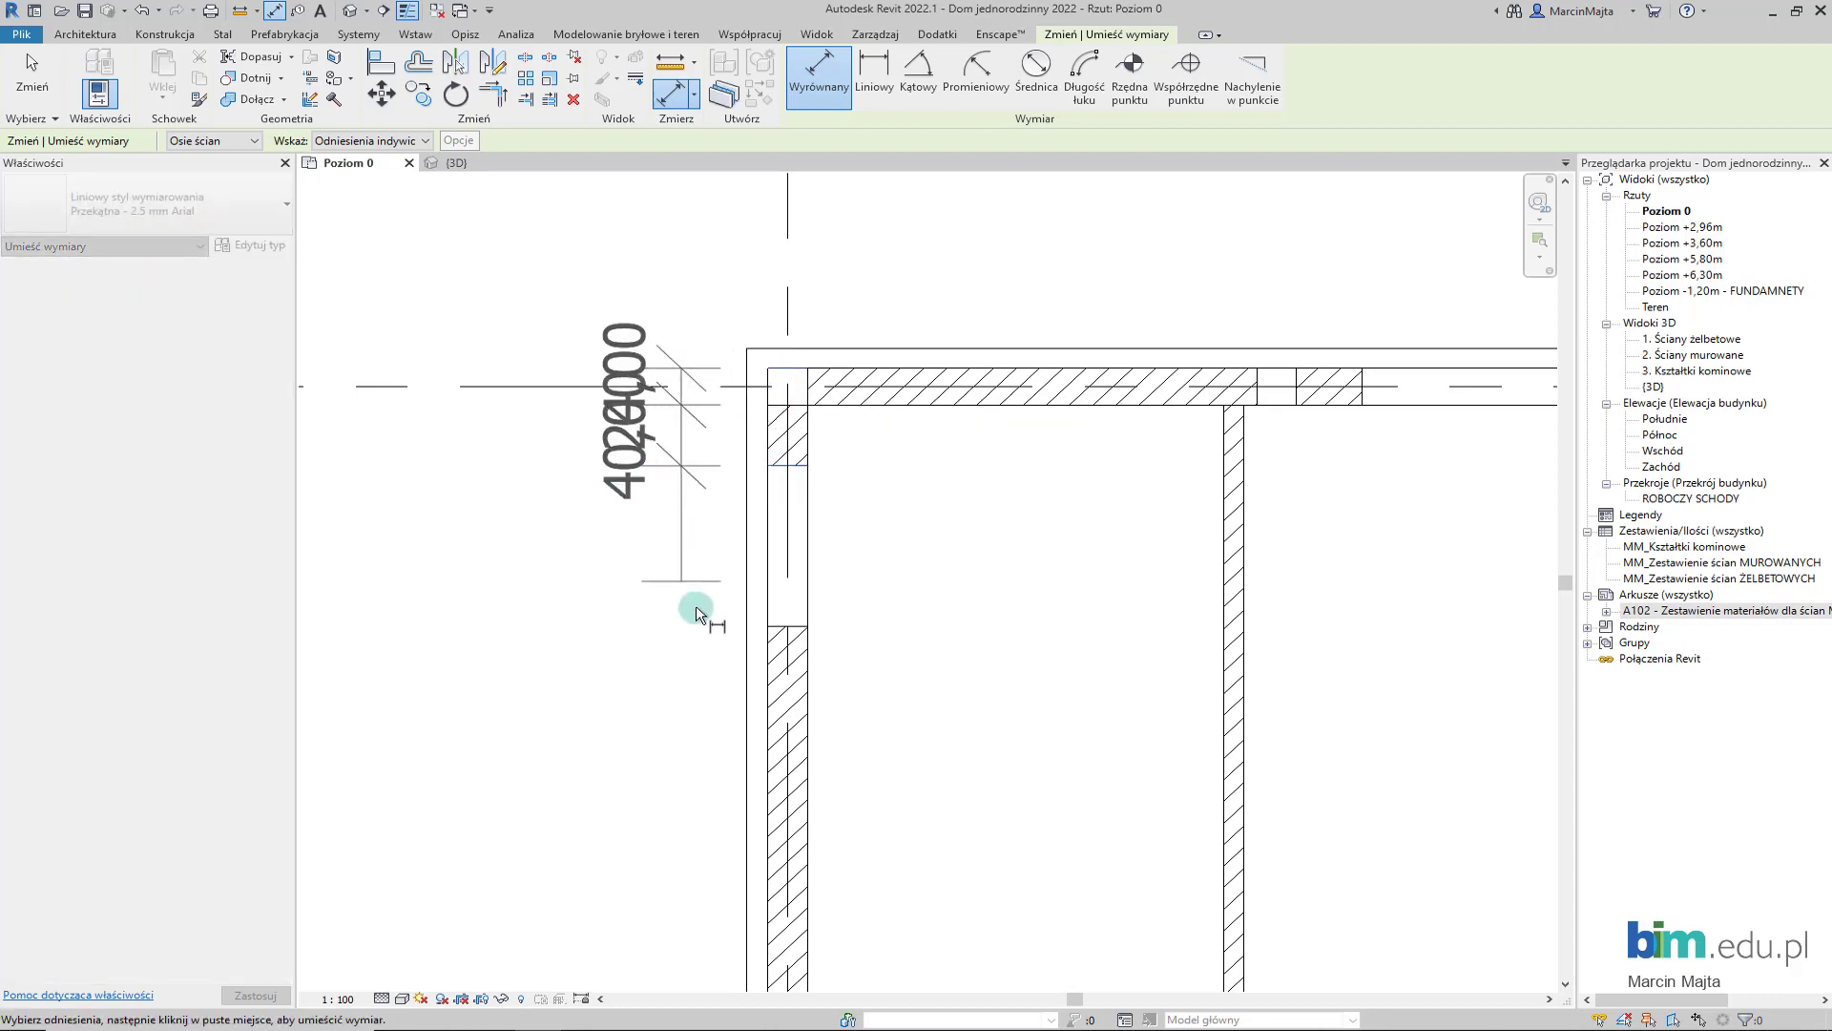
scroll(655, 483, "down", 3)
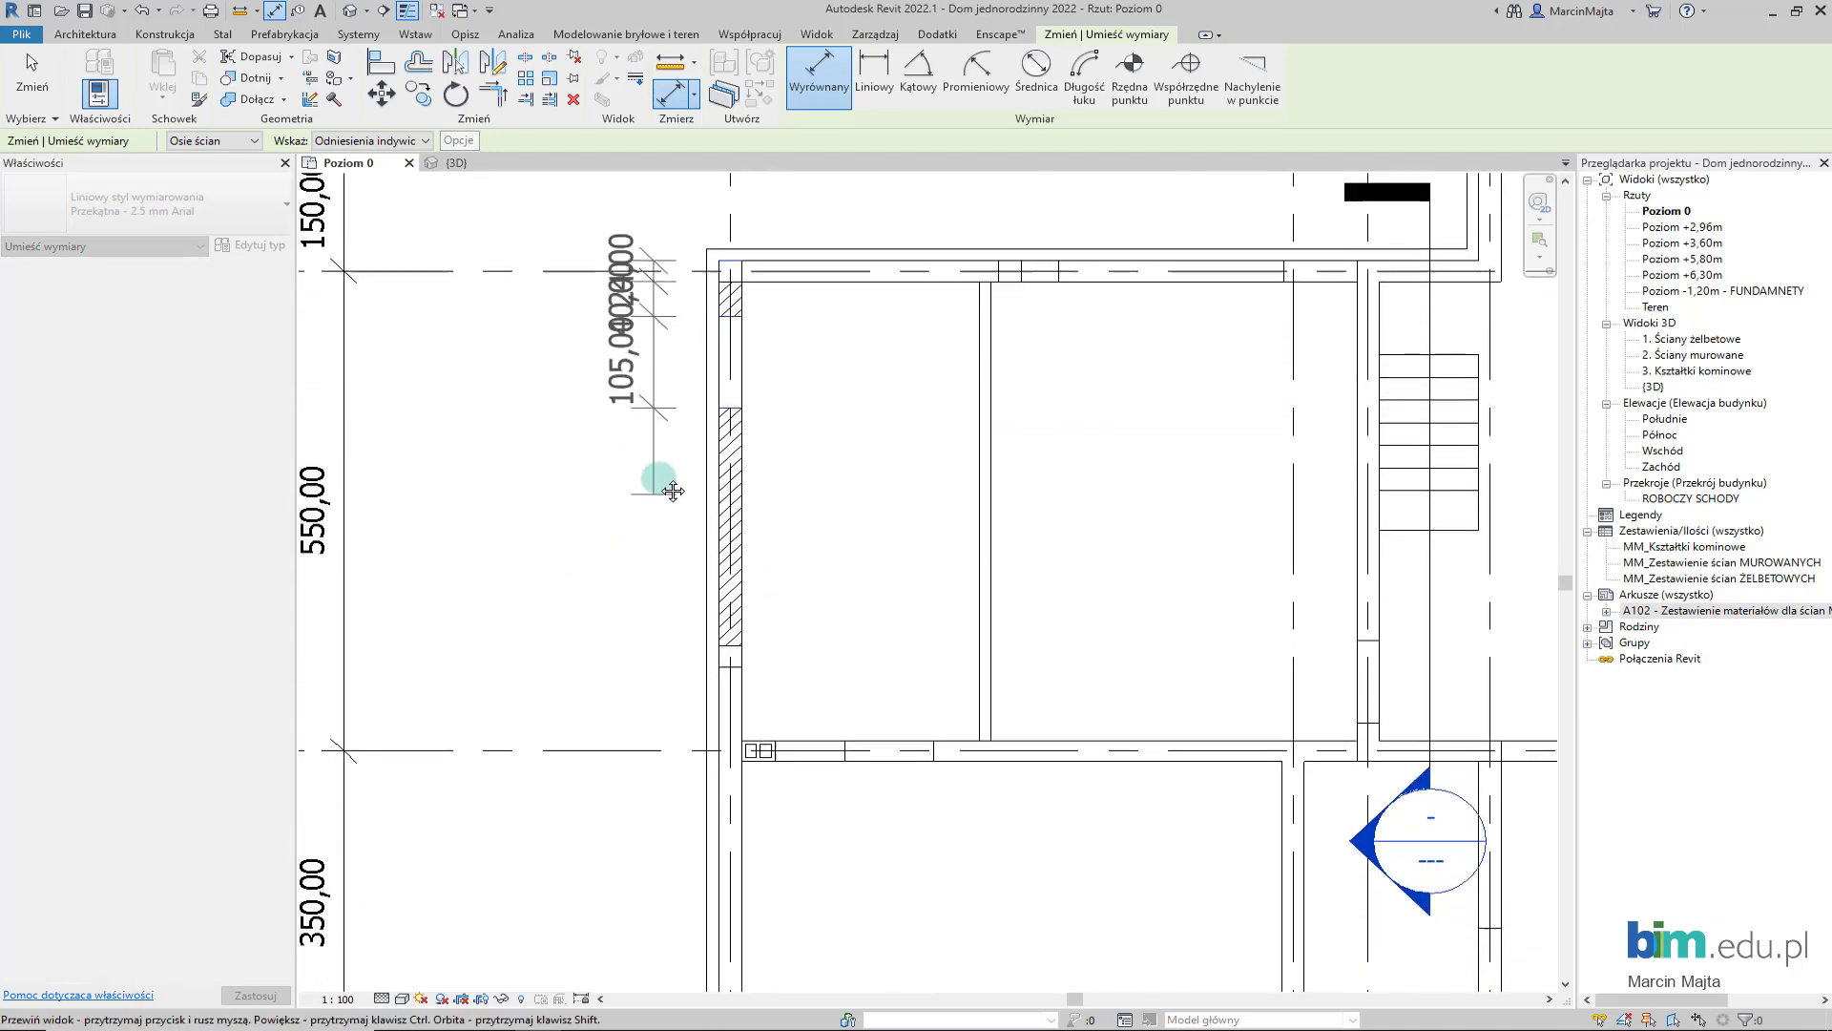
scroll(737, 644, "up", 3)
left_click(735, 651)
left_click(727, 687)
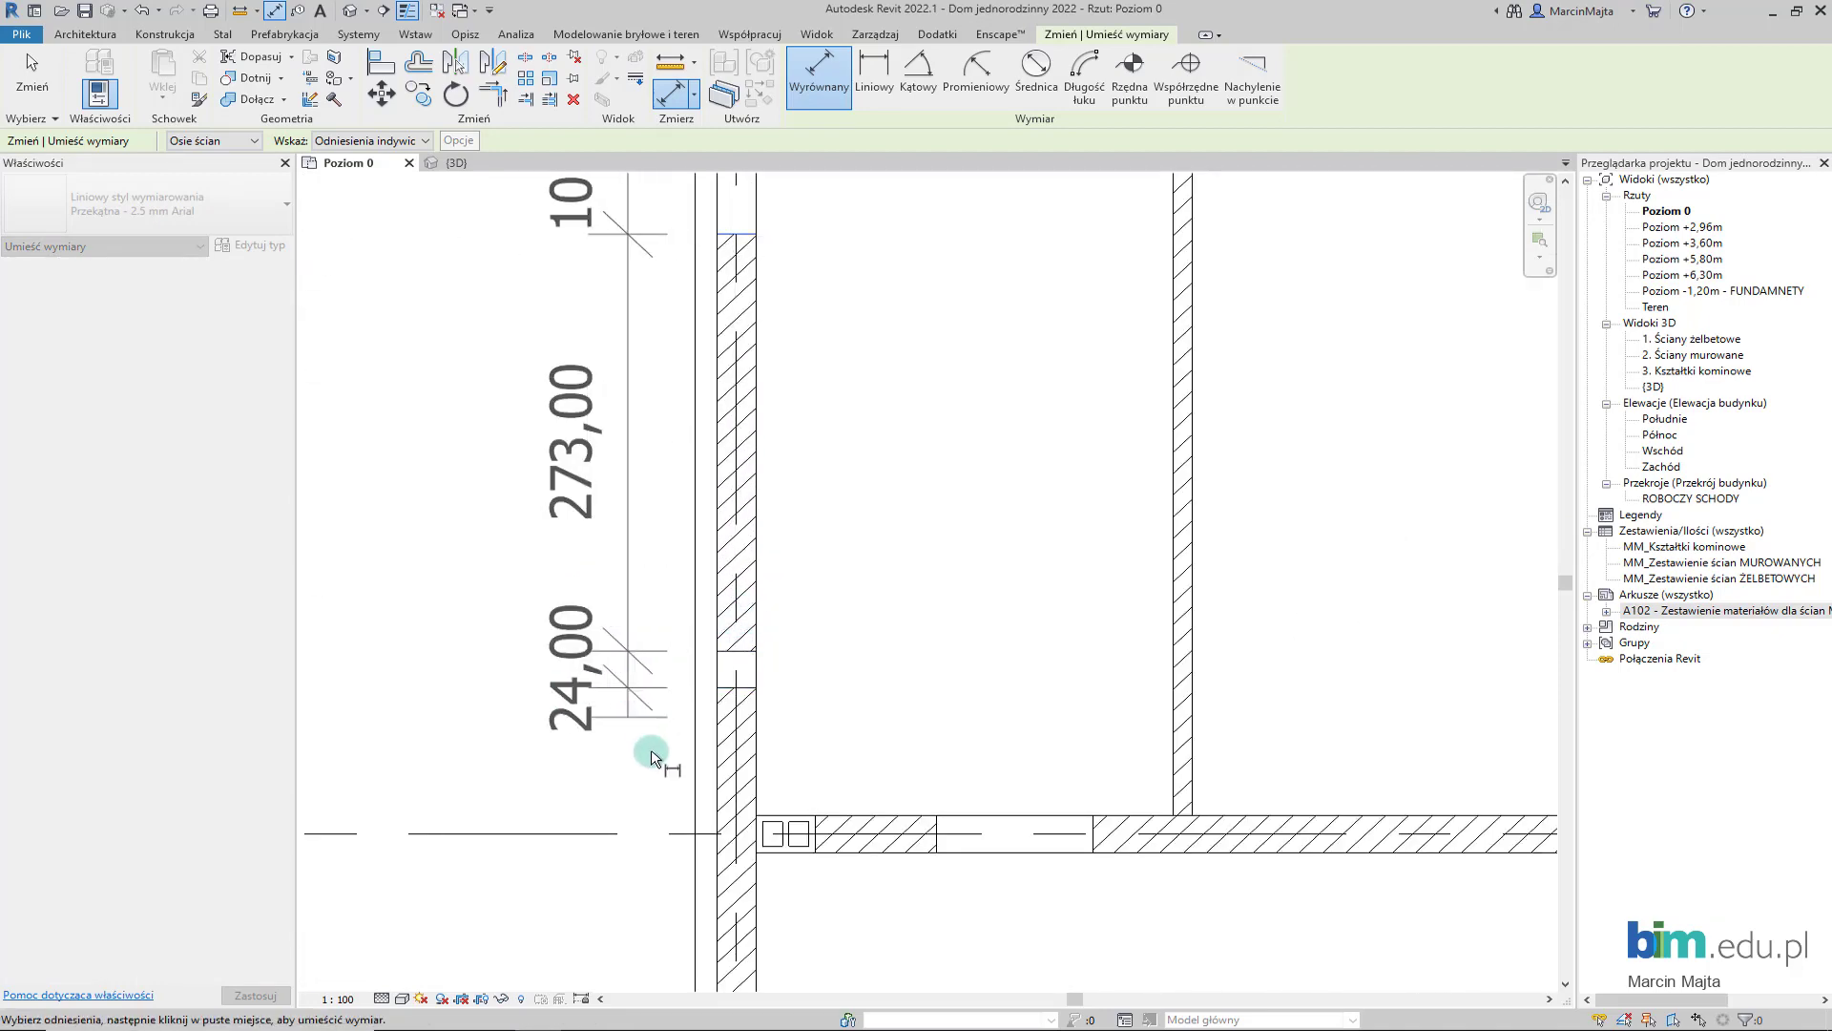
- Extend the chain with another 24,00 wall and the 484,00 segment to the lower-left corner, then place it
scroll(654, 614, "down", 3)
mouse_move(654, 614)
middle_mouse_down()
mouse_move(601, 655)
mouse_move(593, 585)
middle_mouse_up()
scroll(728, 622, "up", 3)
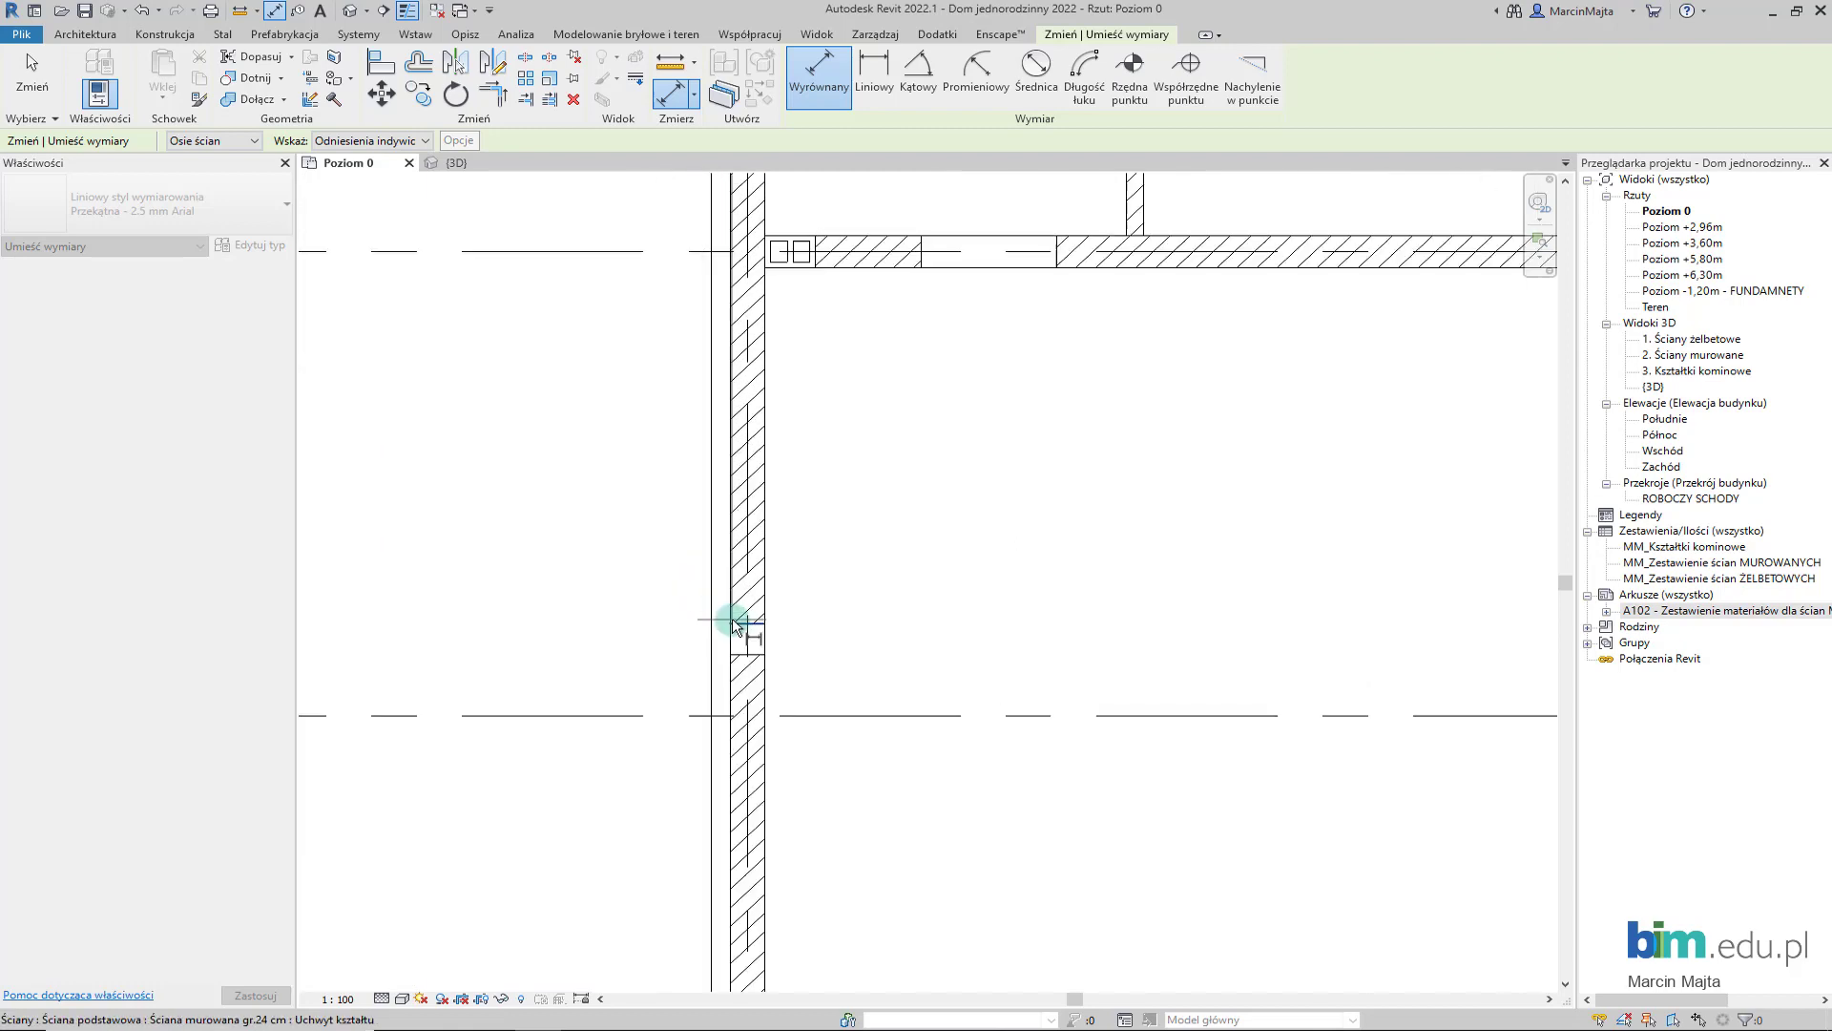
left_click(728, 656)
scroll(620, 744, "down", 2)
scroll(630, 573, "down", 1)
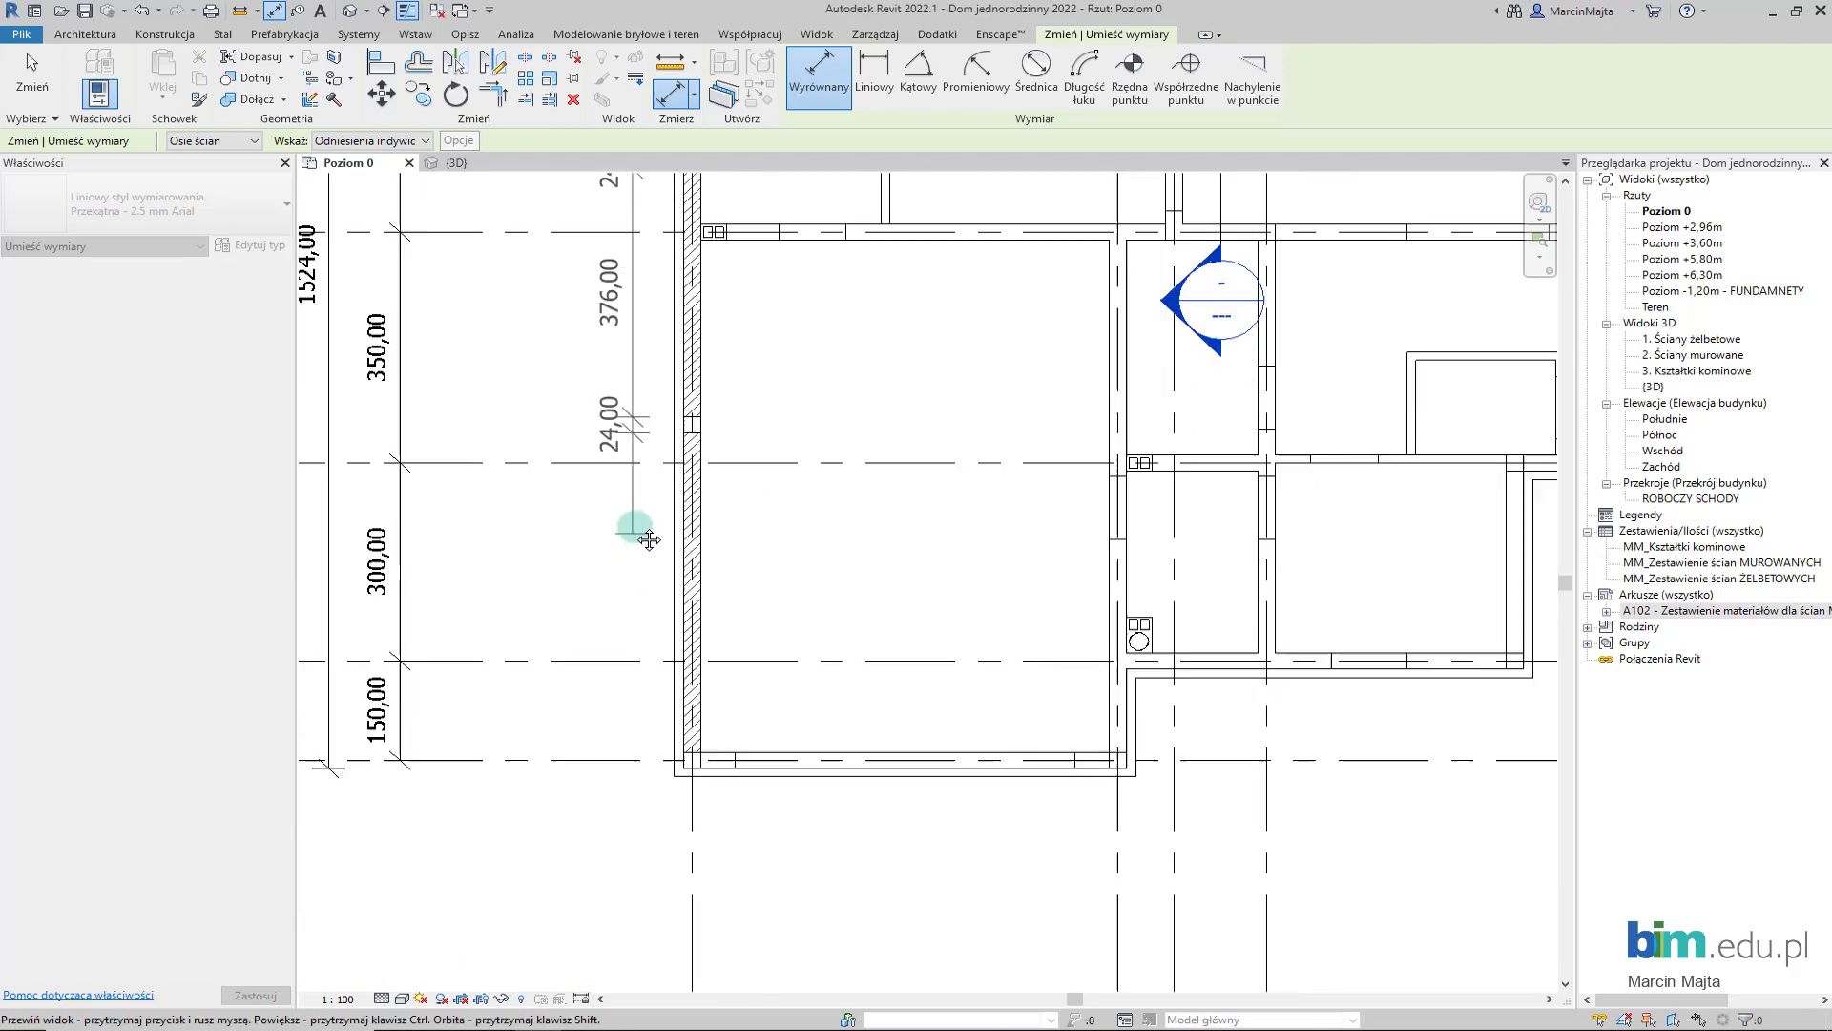
scroll(687, 668, "down", 1)
scroll(693, 674, "up", 3)
left_click(708, 800)
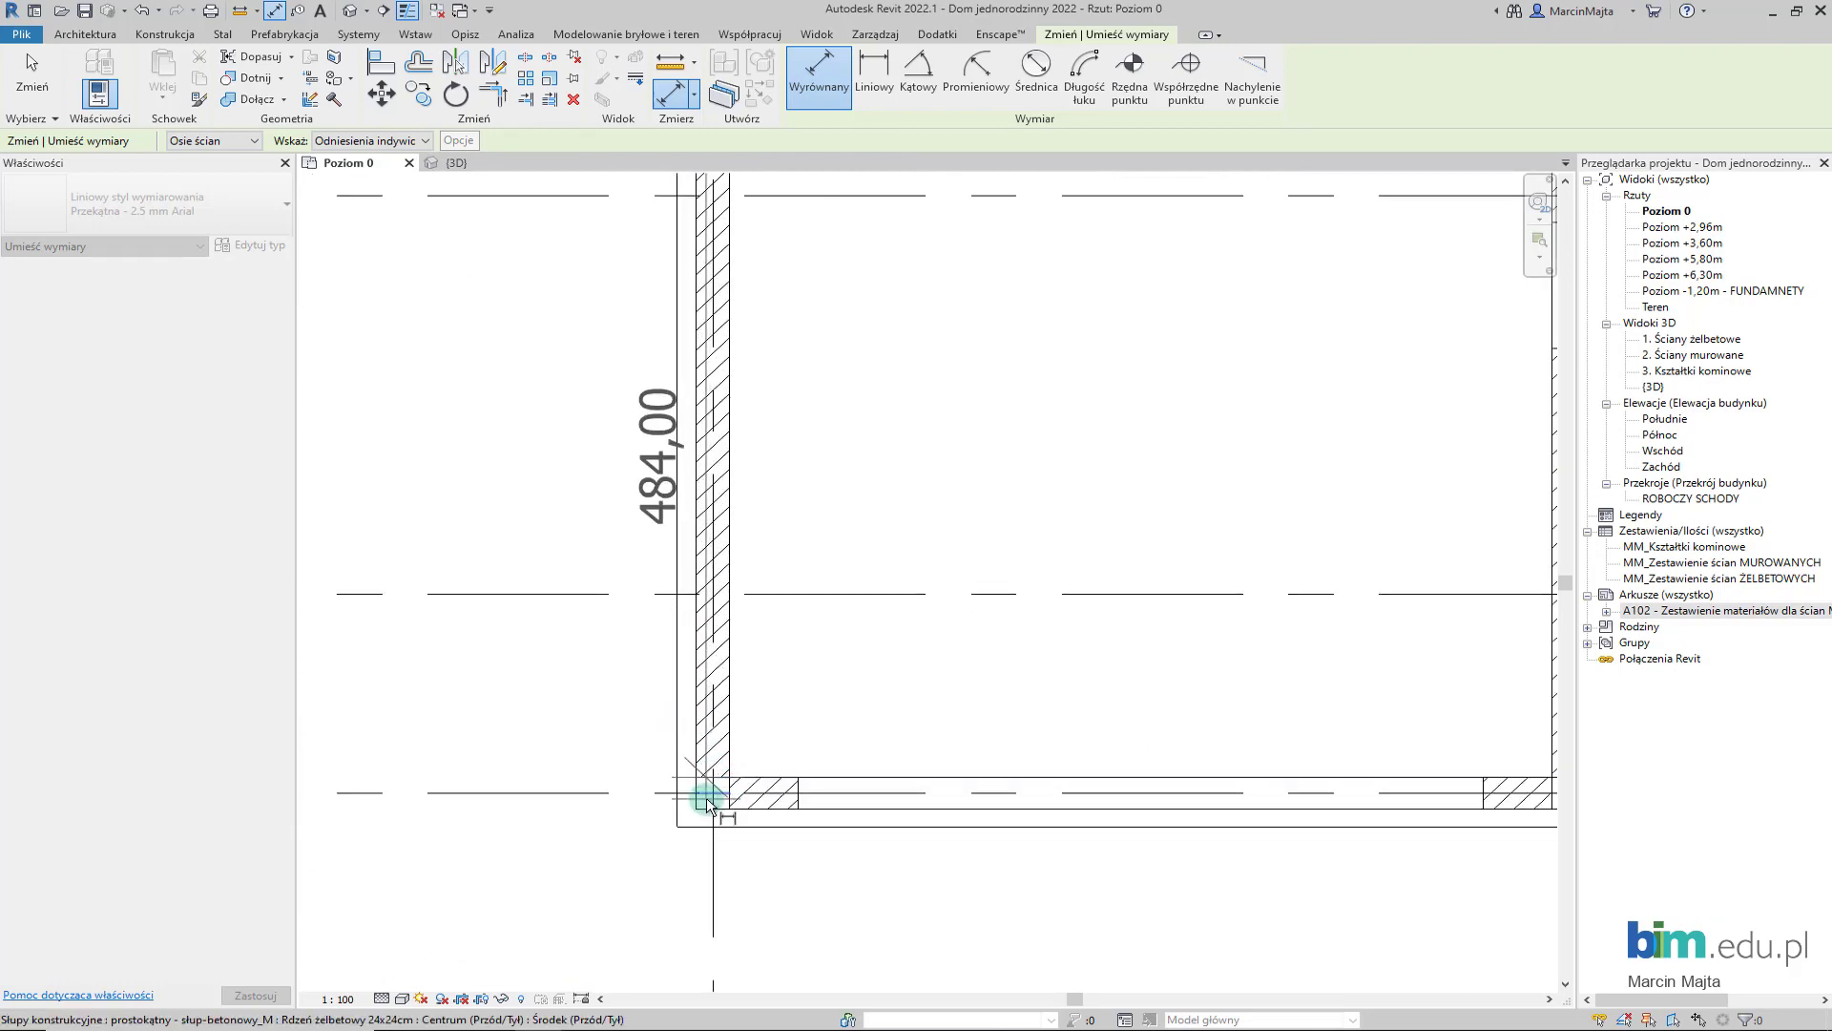
scroll(610, 726, "down", 3)
scroll(510, 572, "down", 3)
scroll(496, 534, "up", 1)
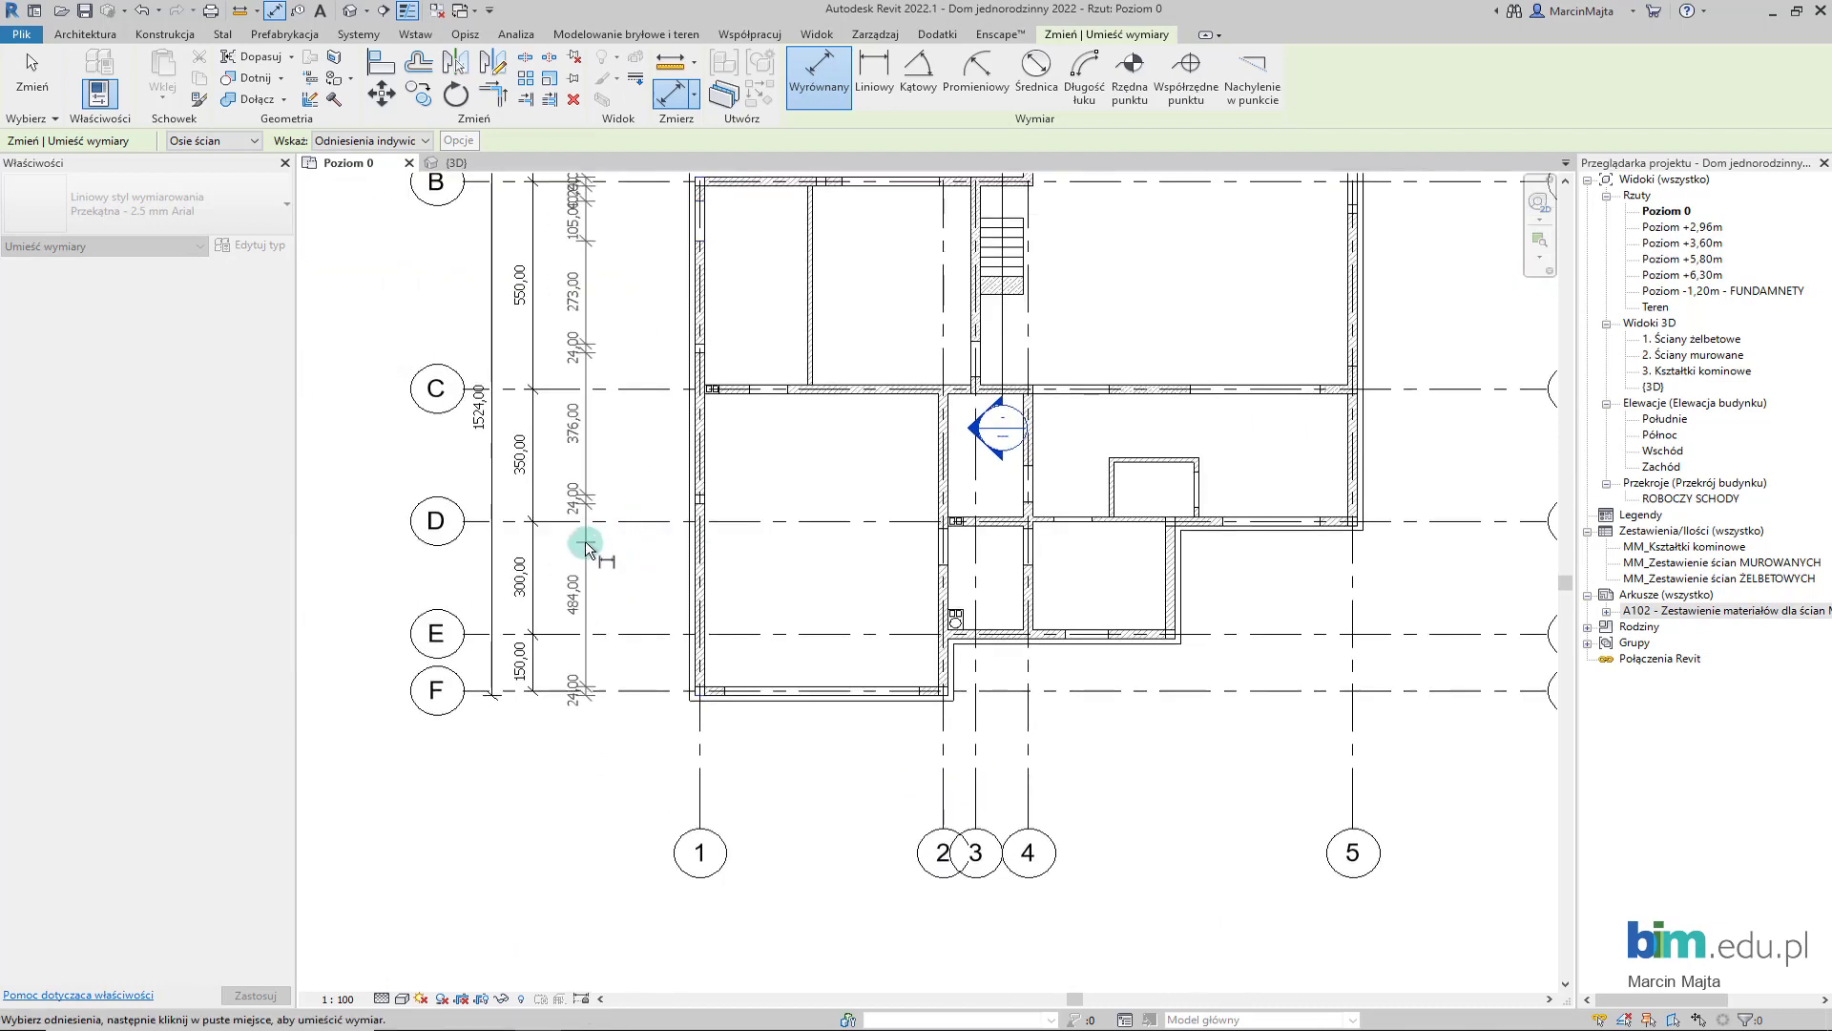
left_click(573, 561)
middle_click_drag(592, 523, 551, 597)
- Drag the 24,00 value above the left-wall chain and move 105,00 down to clear the overlap
scroll(573, 554, "up", 1)
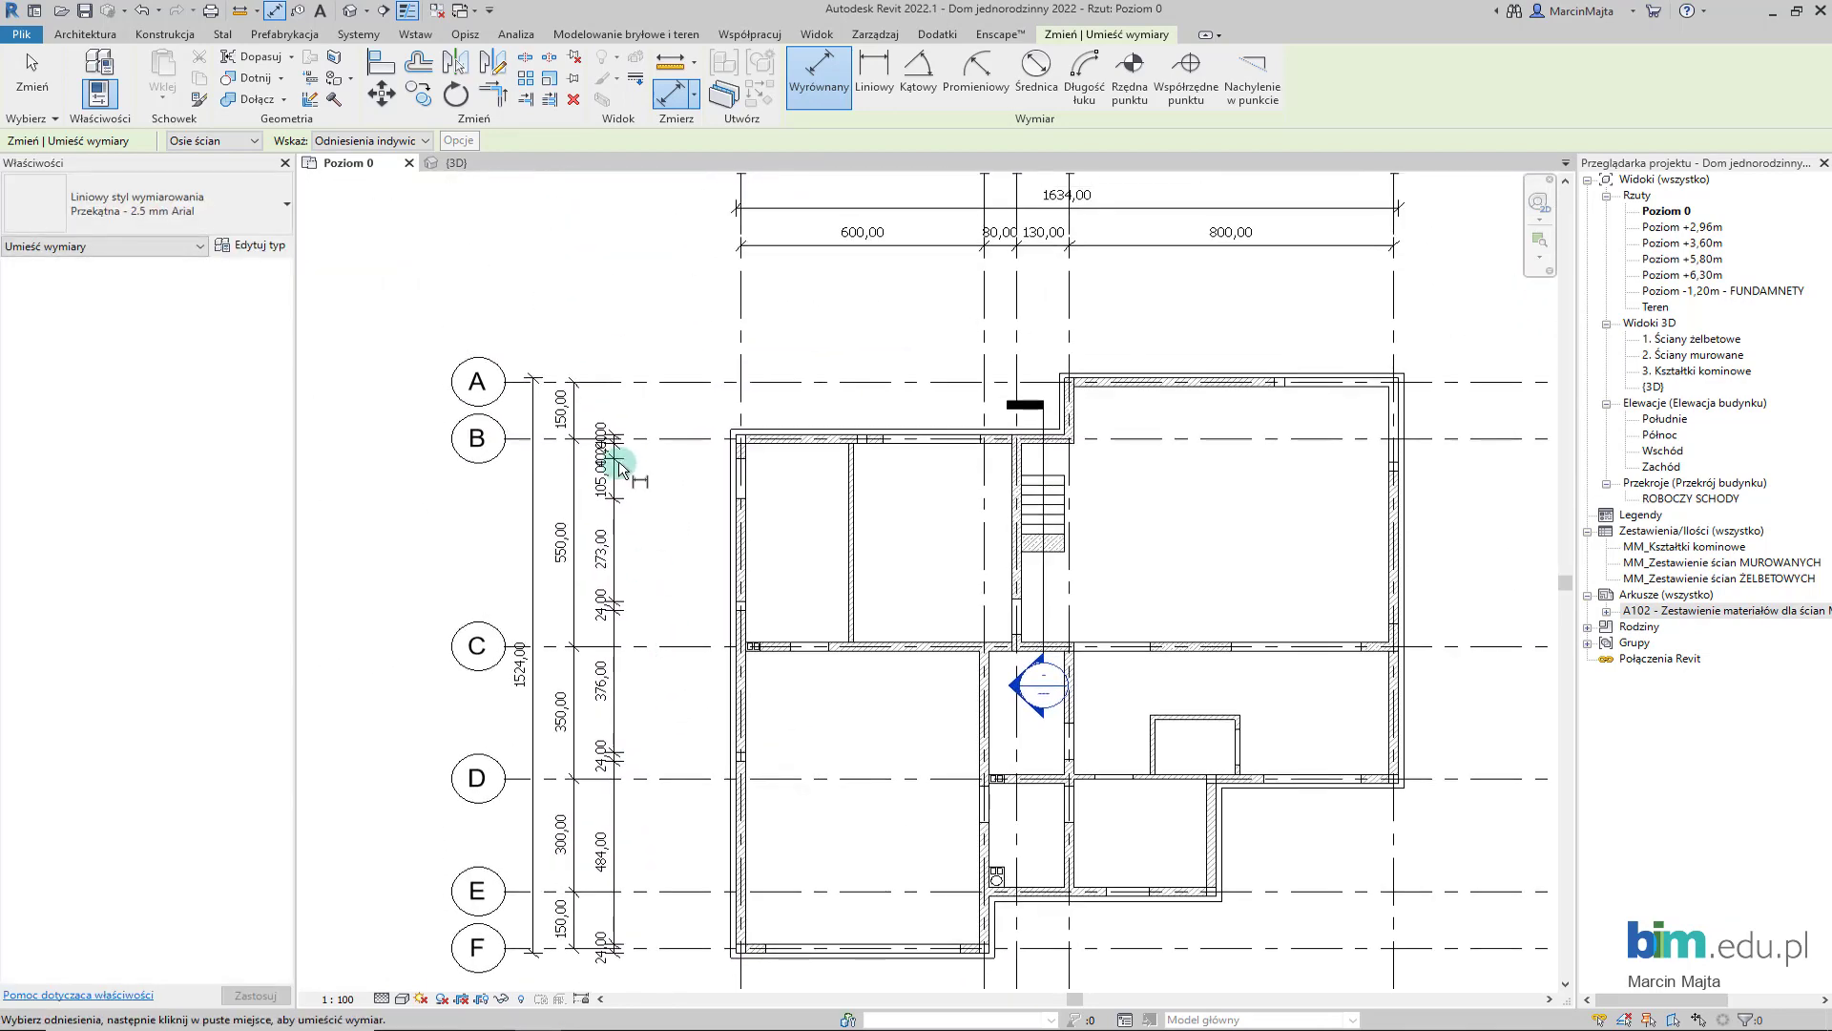
scroll(601, 537, "up", 2)
key("Escape")
scroll(584, 431, "up", 2)
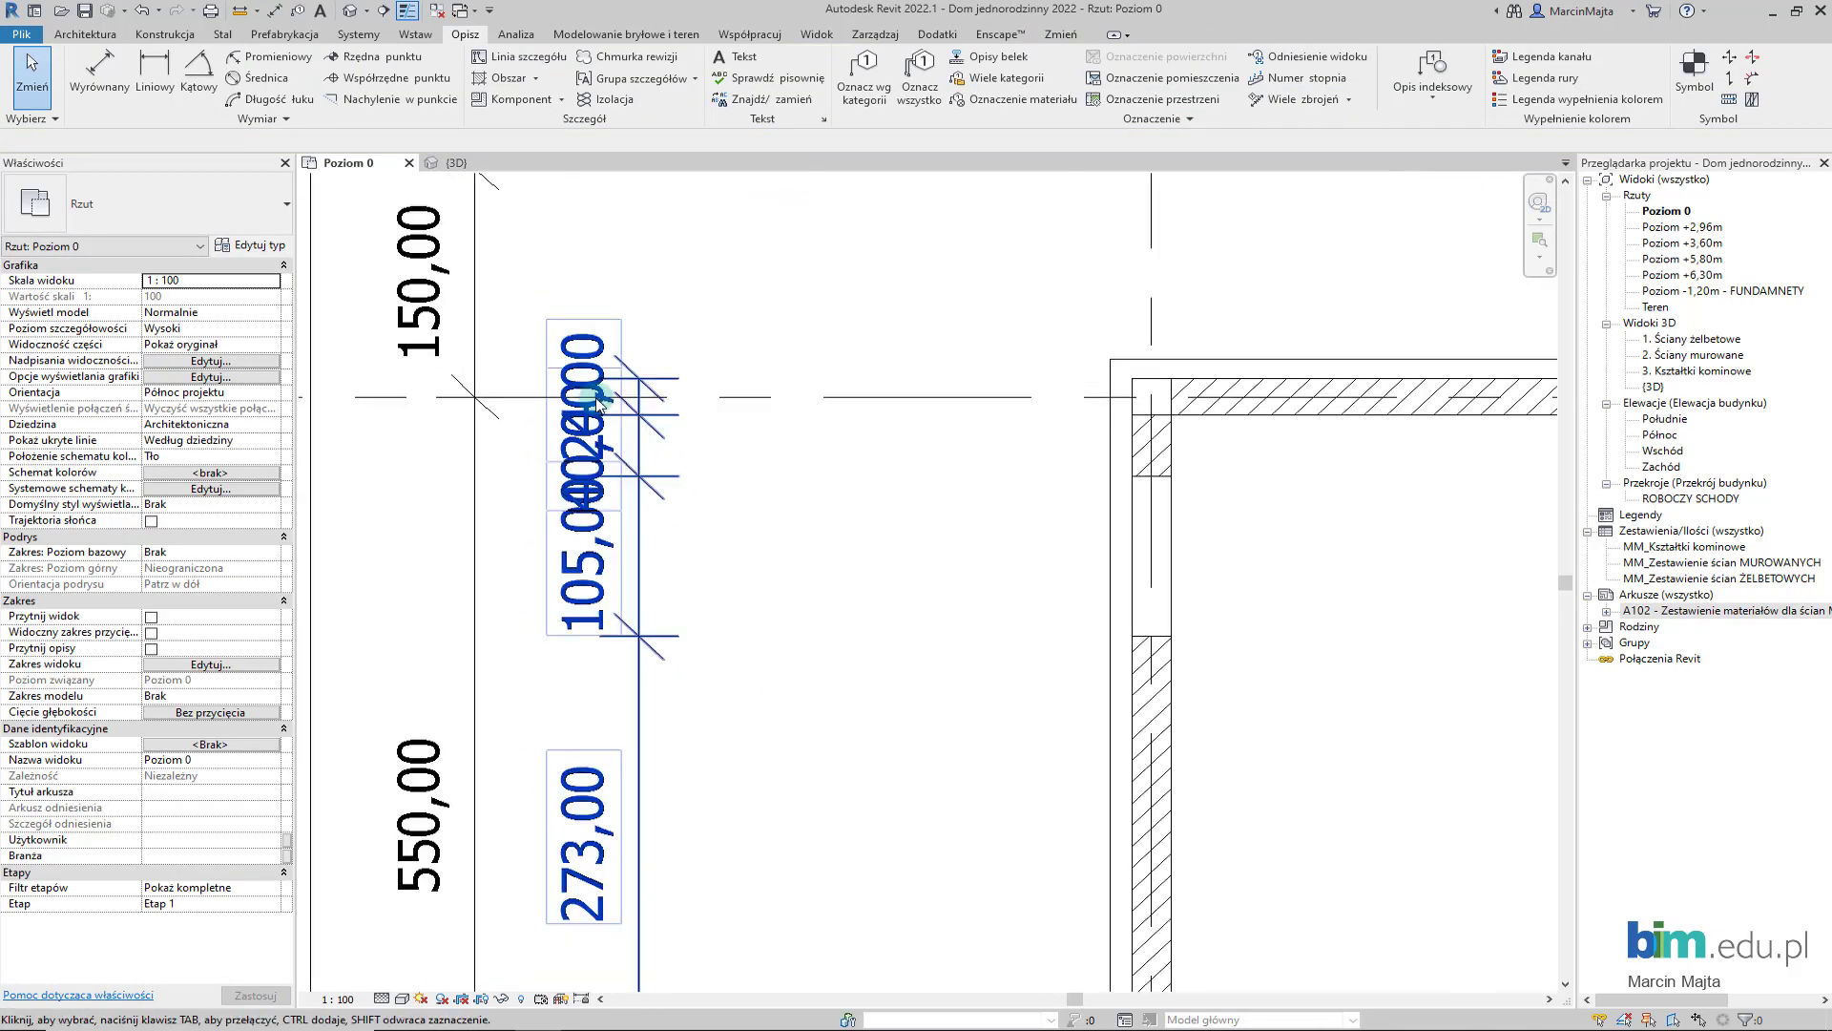
left_click(637, 402)
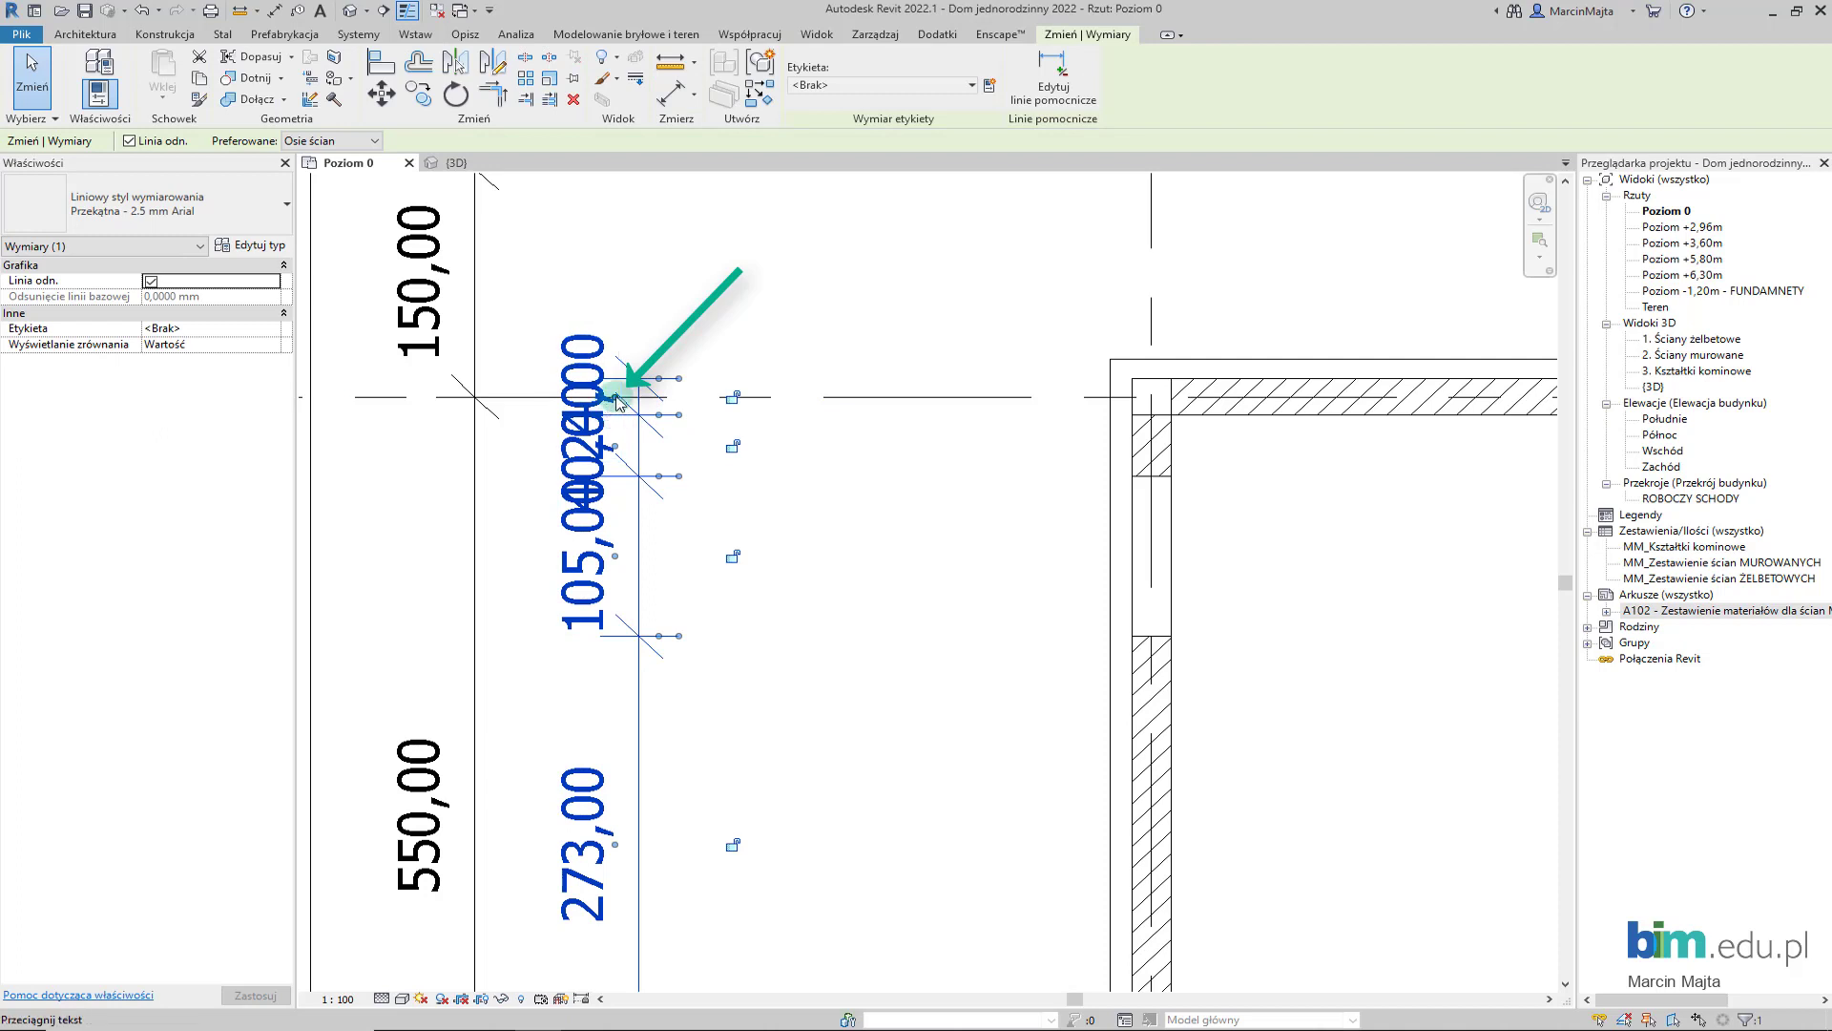
left_click_drag(616, 402, 621, 253)
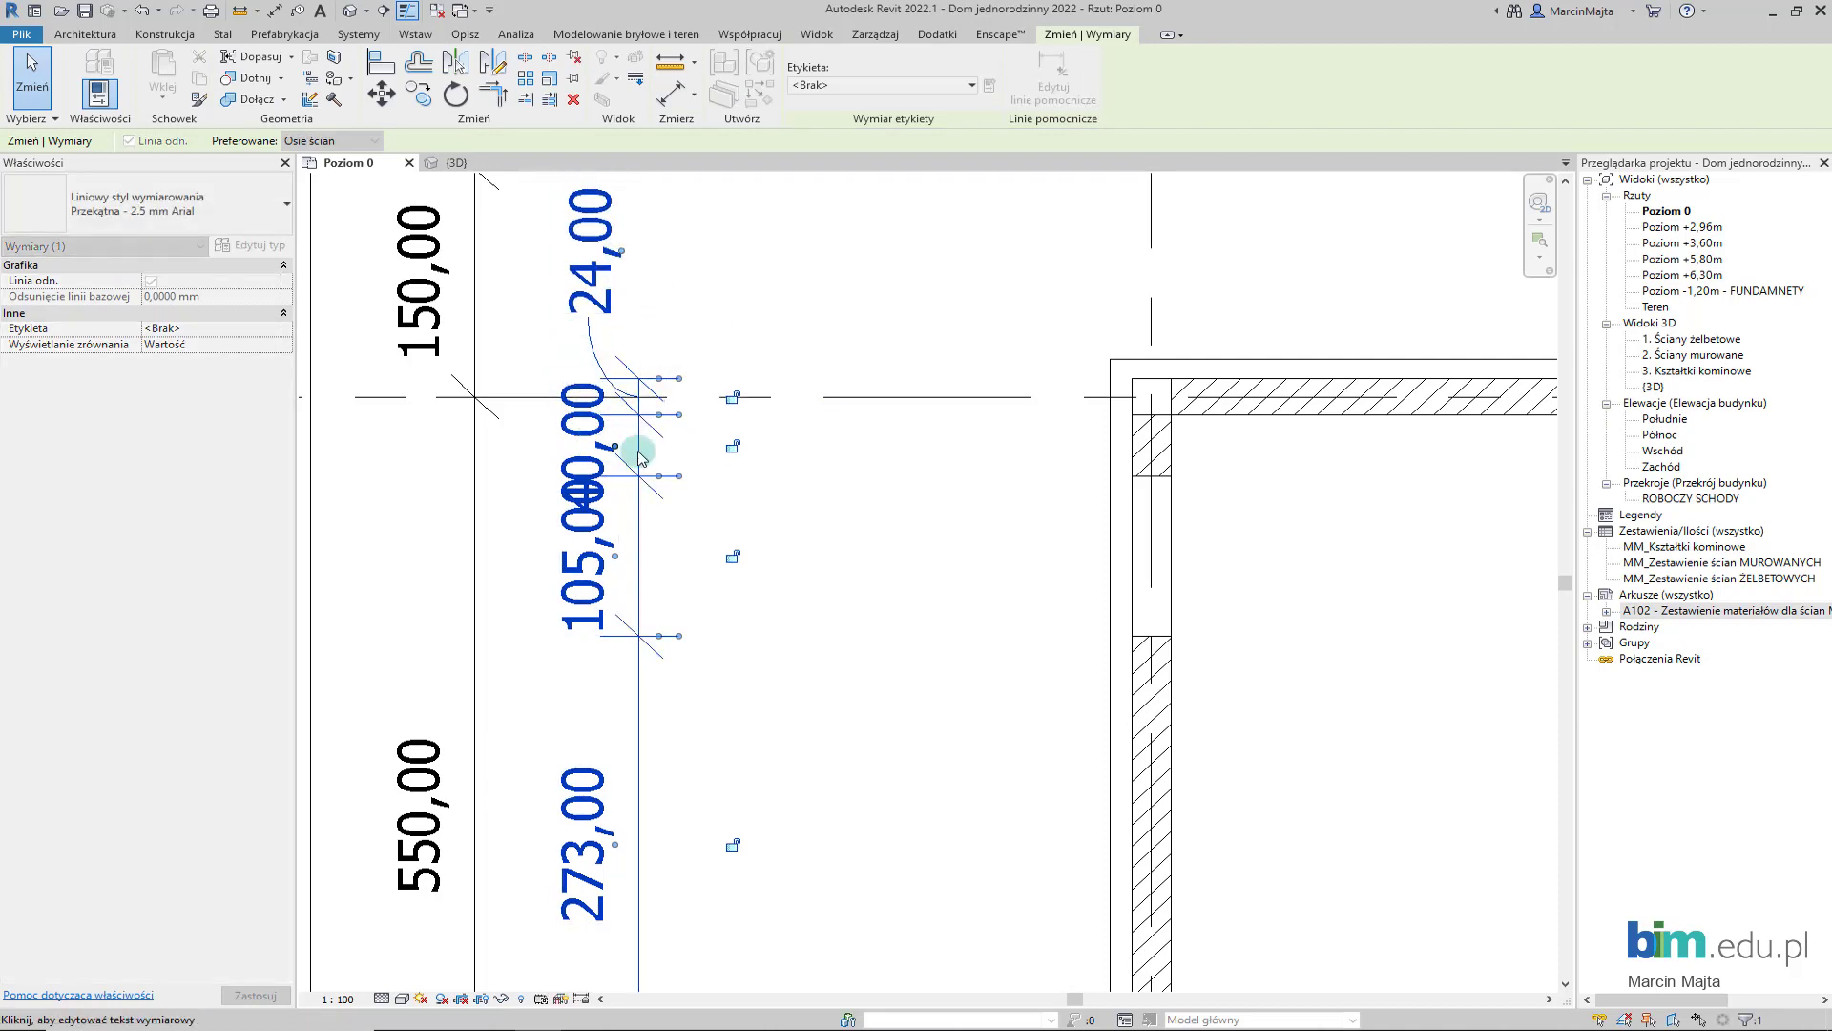
mouse_move(613, 580)
left_mouse_down()
mouse_move(611, 673)
mouse_move(586, 665)
mouse_move(616, 668)
left_mouse_up()
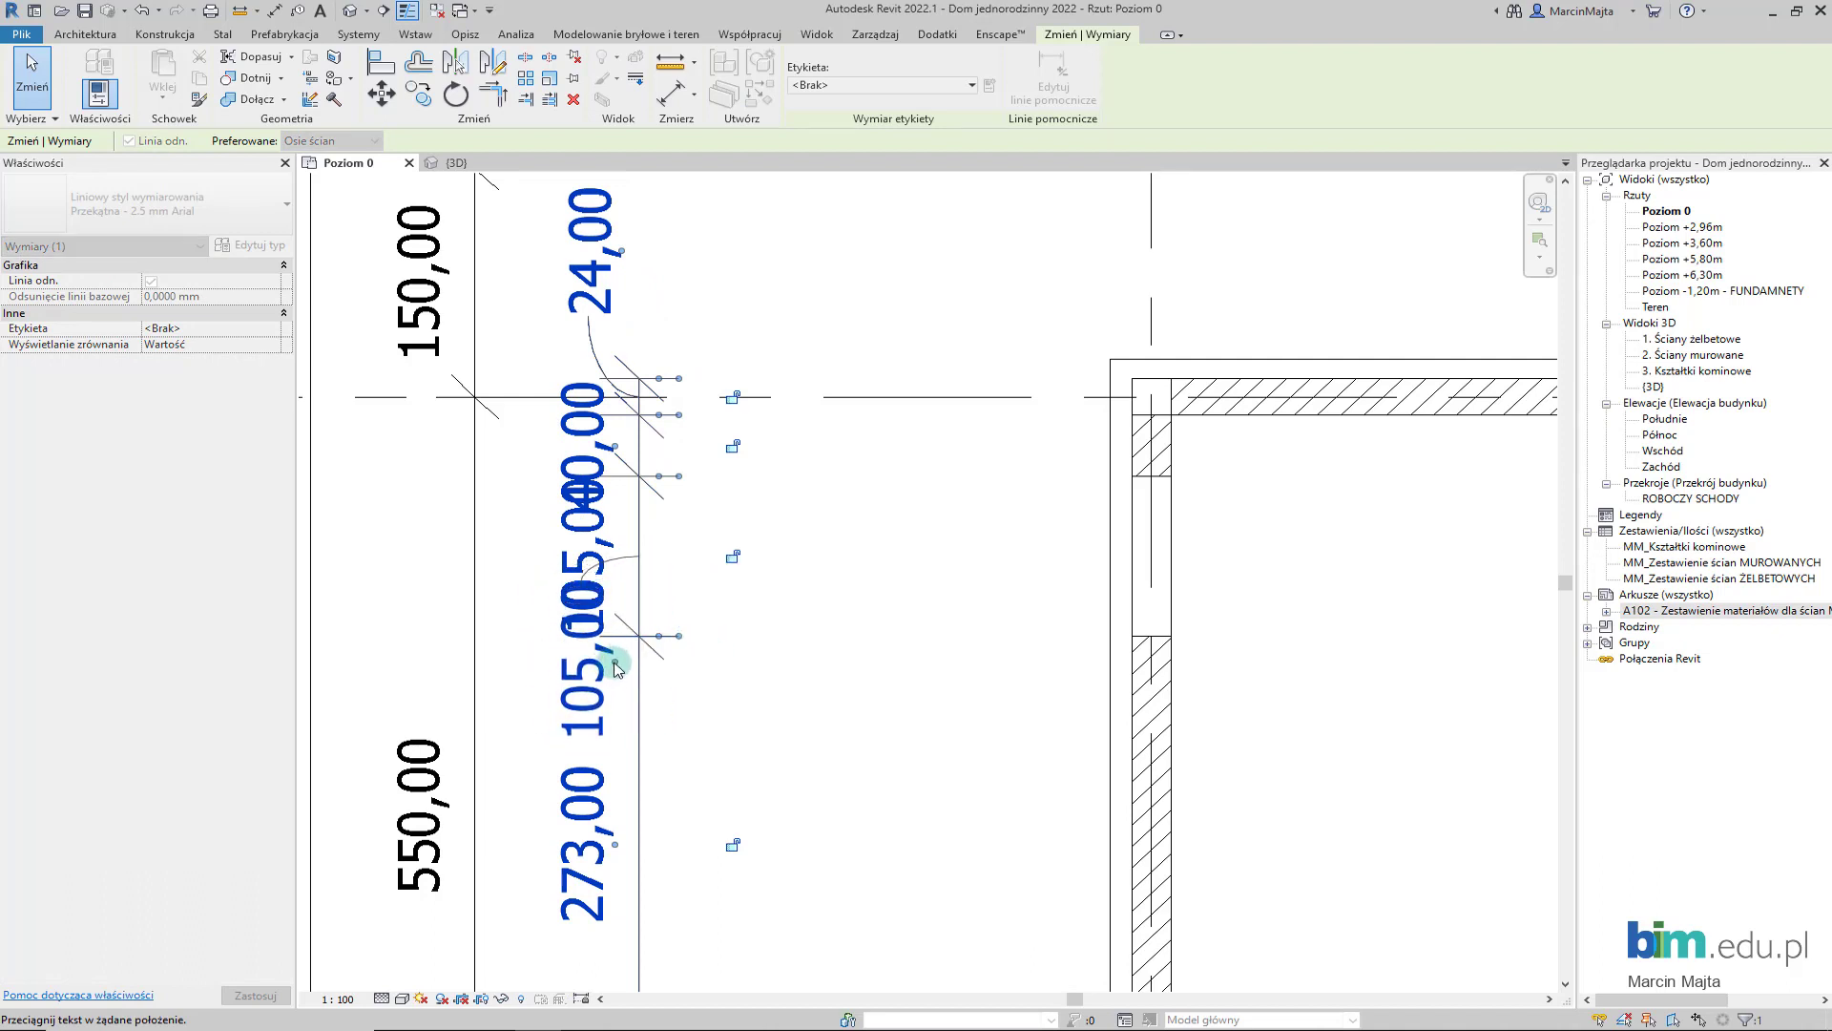
left_click(764, 655)
scroll(764, 620, "down", 2)
middle_click_drag(764, 605, 762, 534)
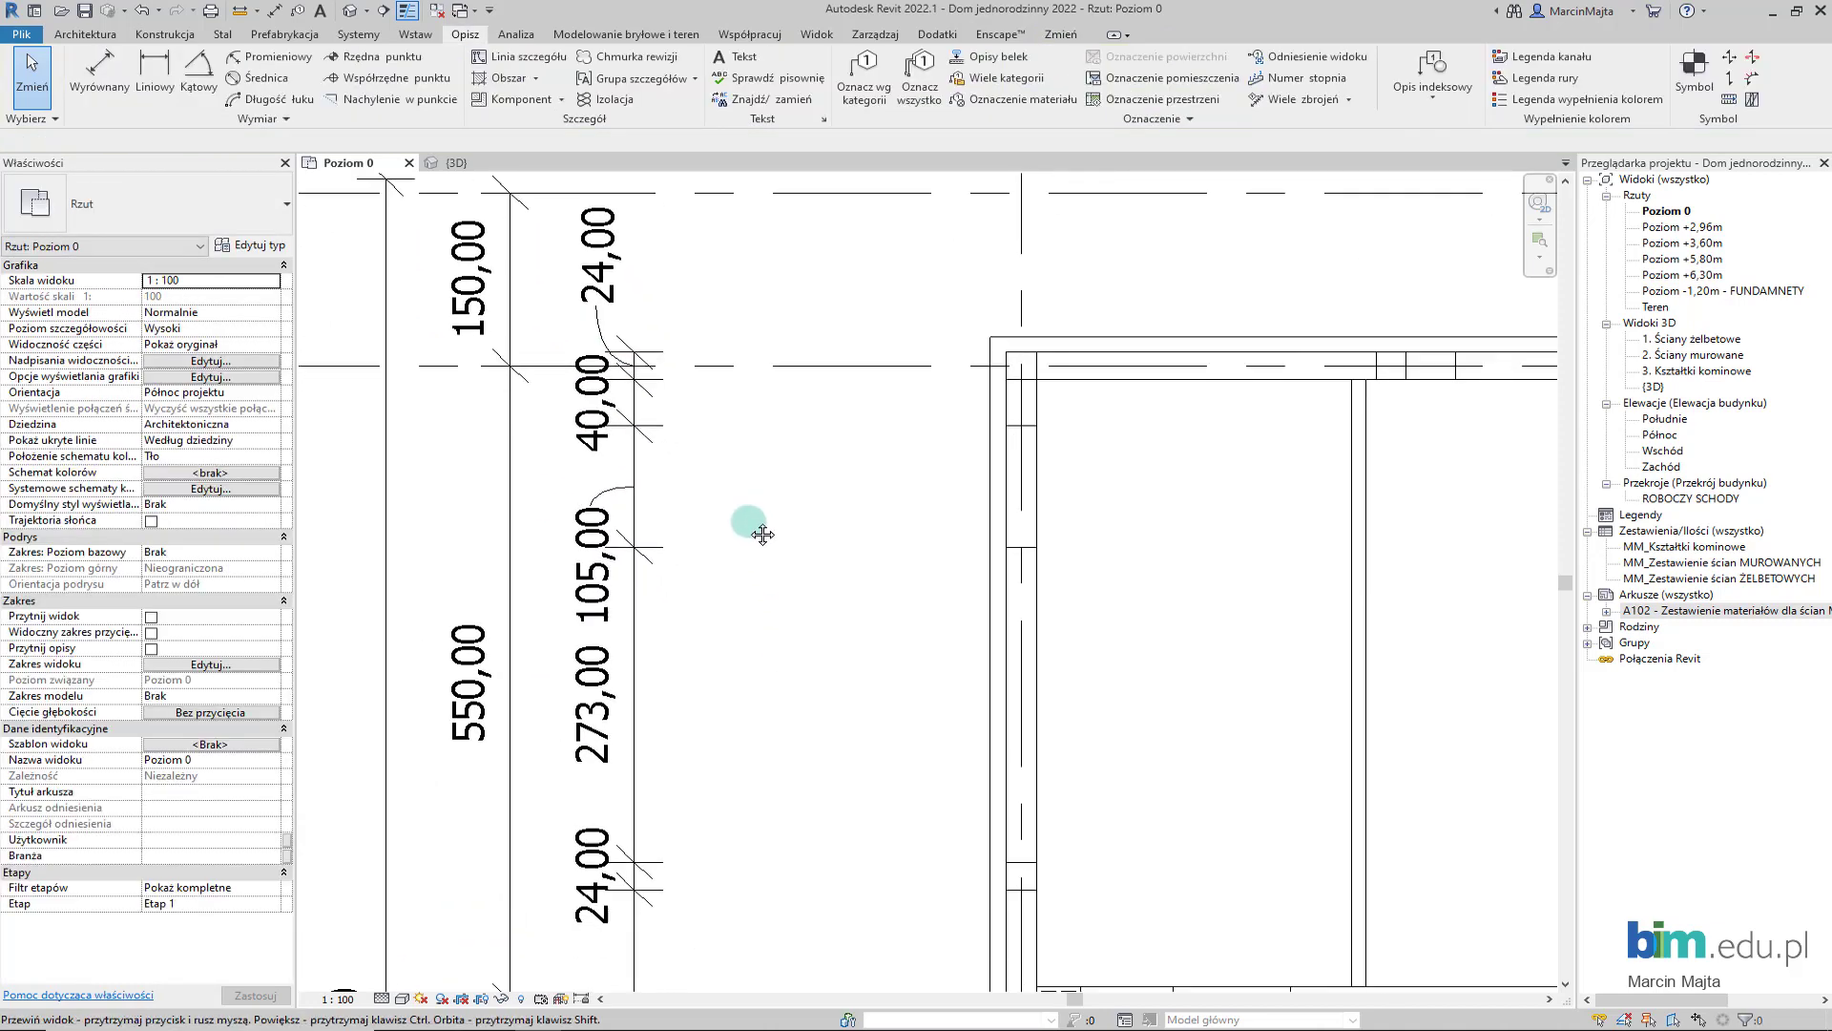
scroll(763, 534, "down", 2)
scroll(766, 534, "down", 1)
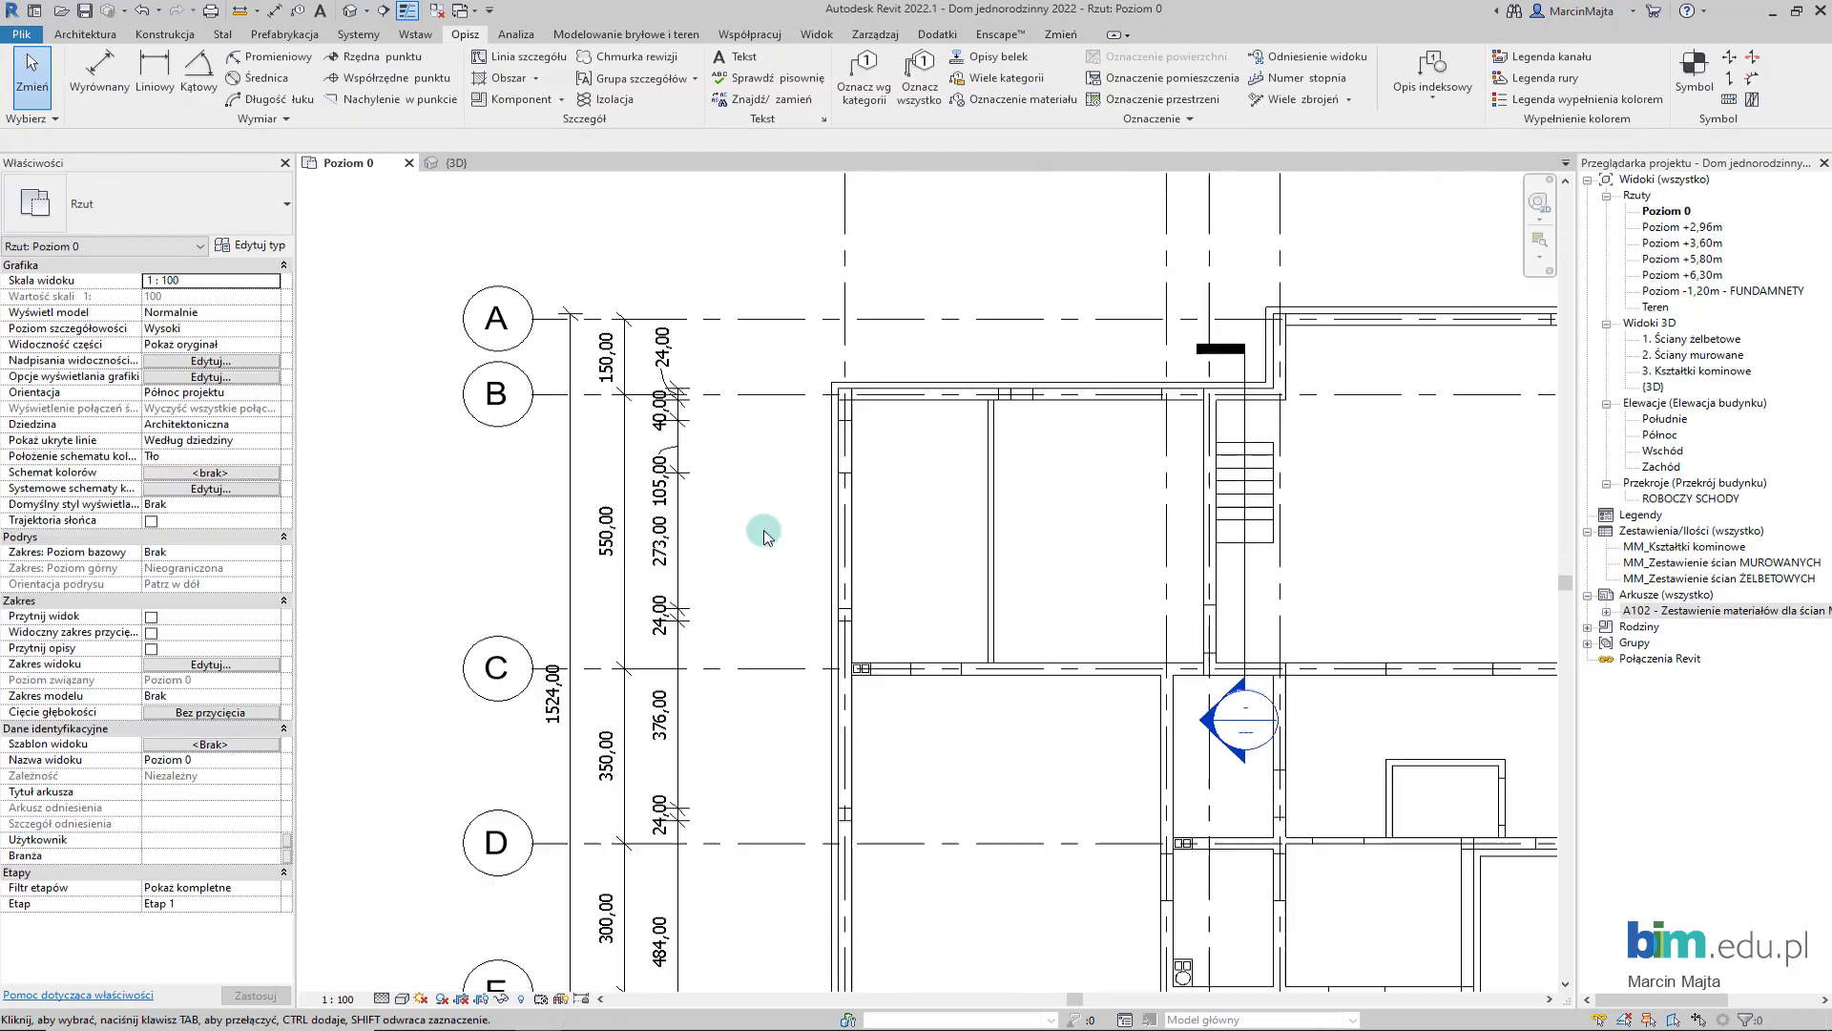
scroll(764, 535, "down", 1)
mouse_move(764, 568)
middle_mouse_down()
mouse_move(736, 546)
mouse_move(809, 541)
middle_mouse_up()
scroll(730, 528, "down", 1)
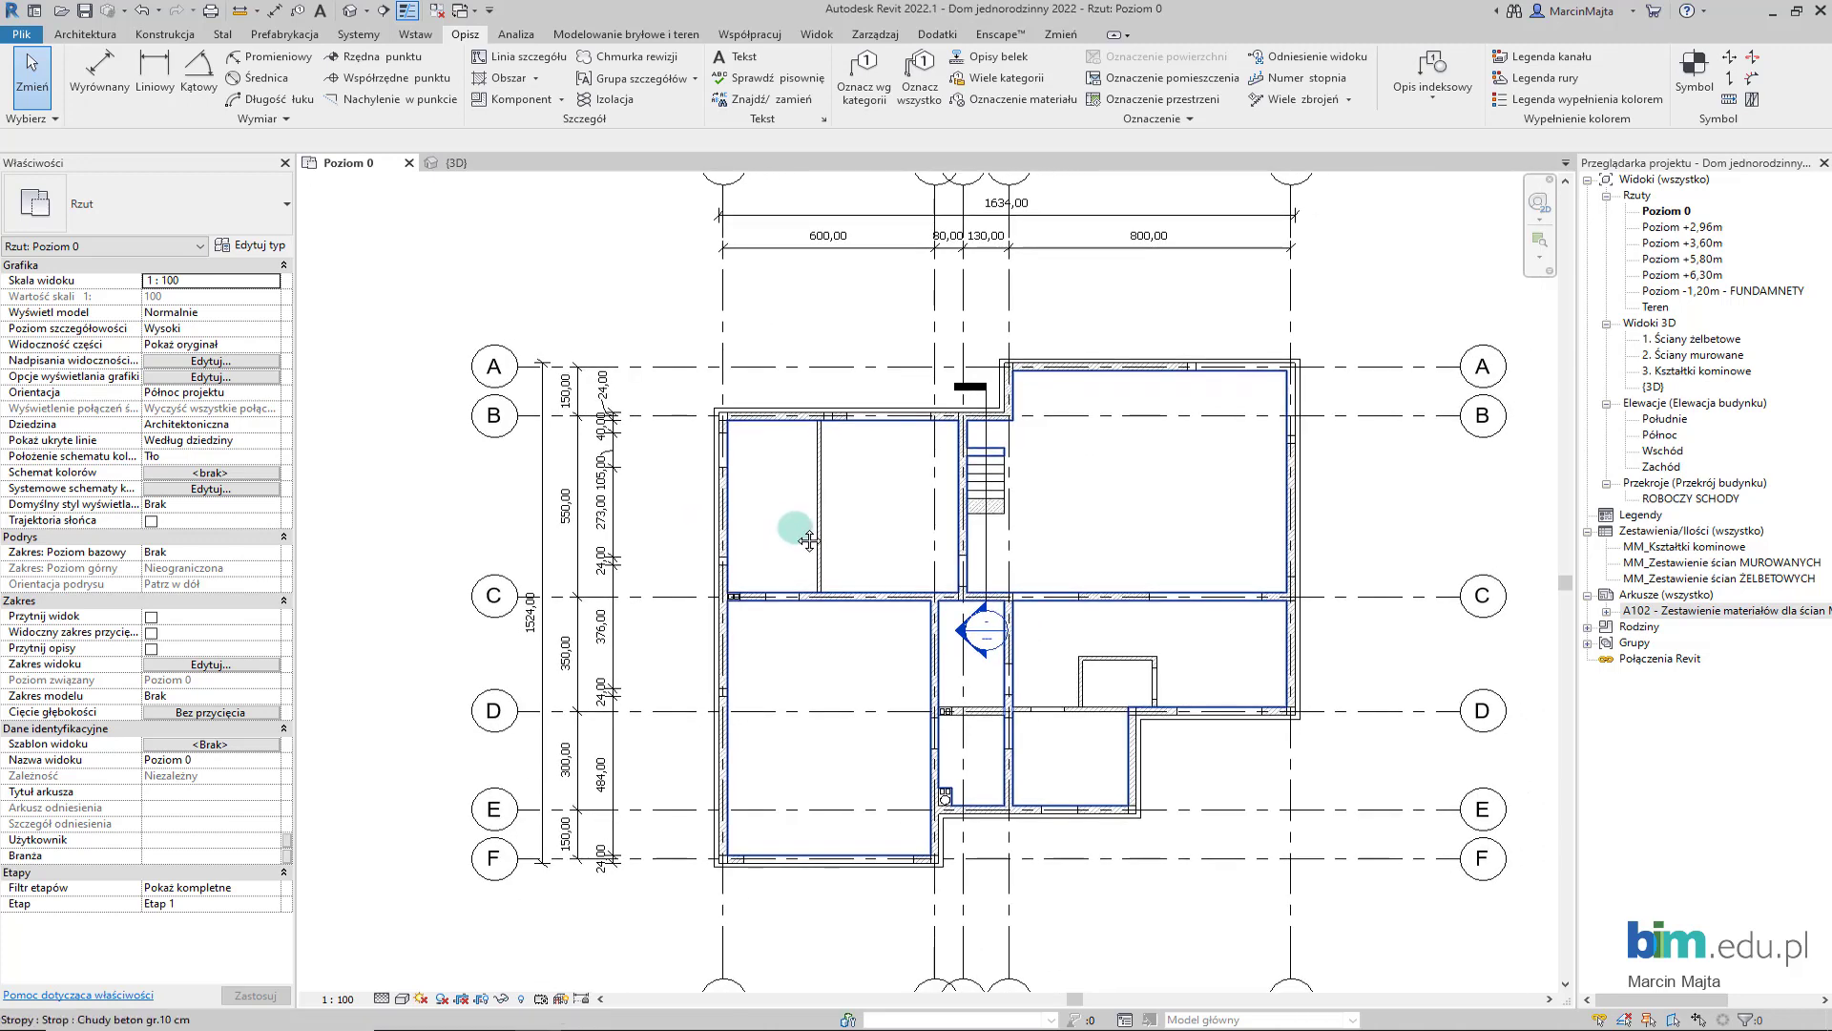
- Select all 19 structural columns and assign them the _Beton C20/25 structural material
scroll(721, 420, "up", 4)
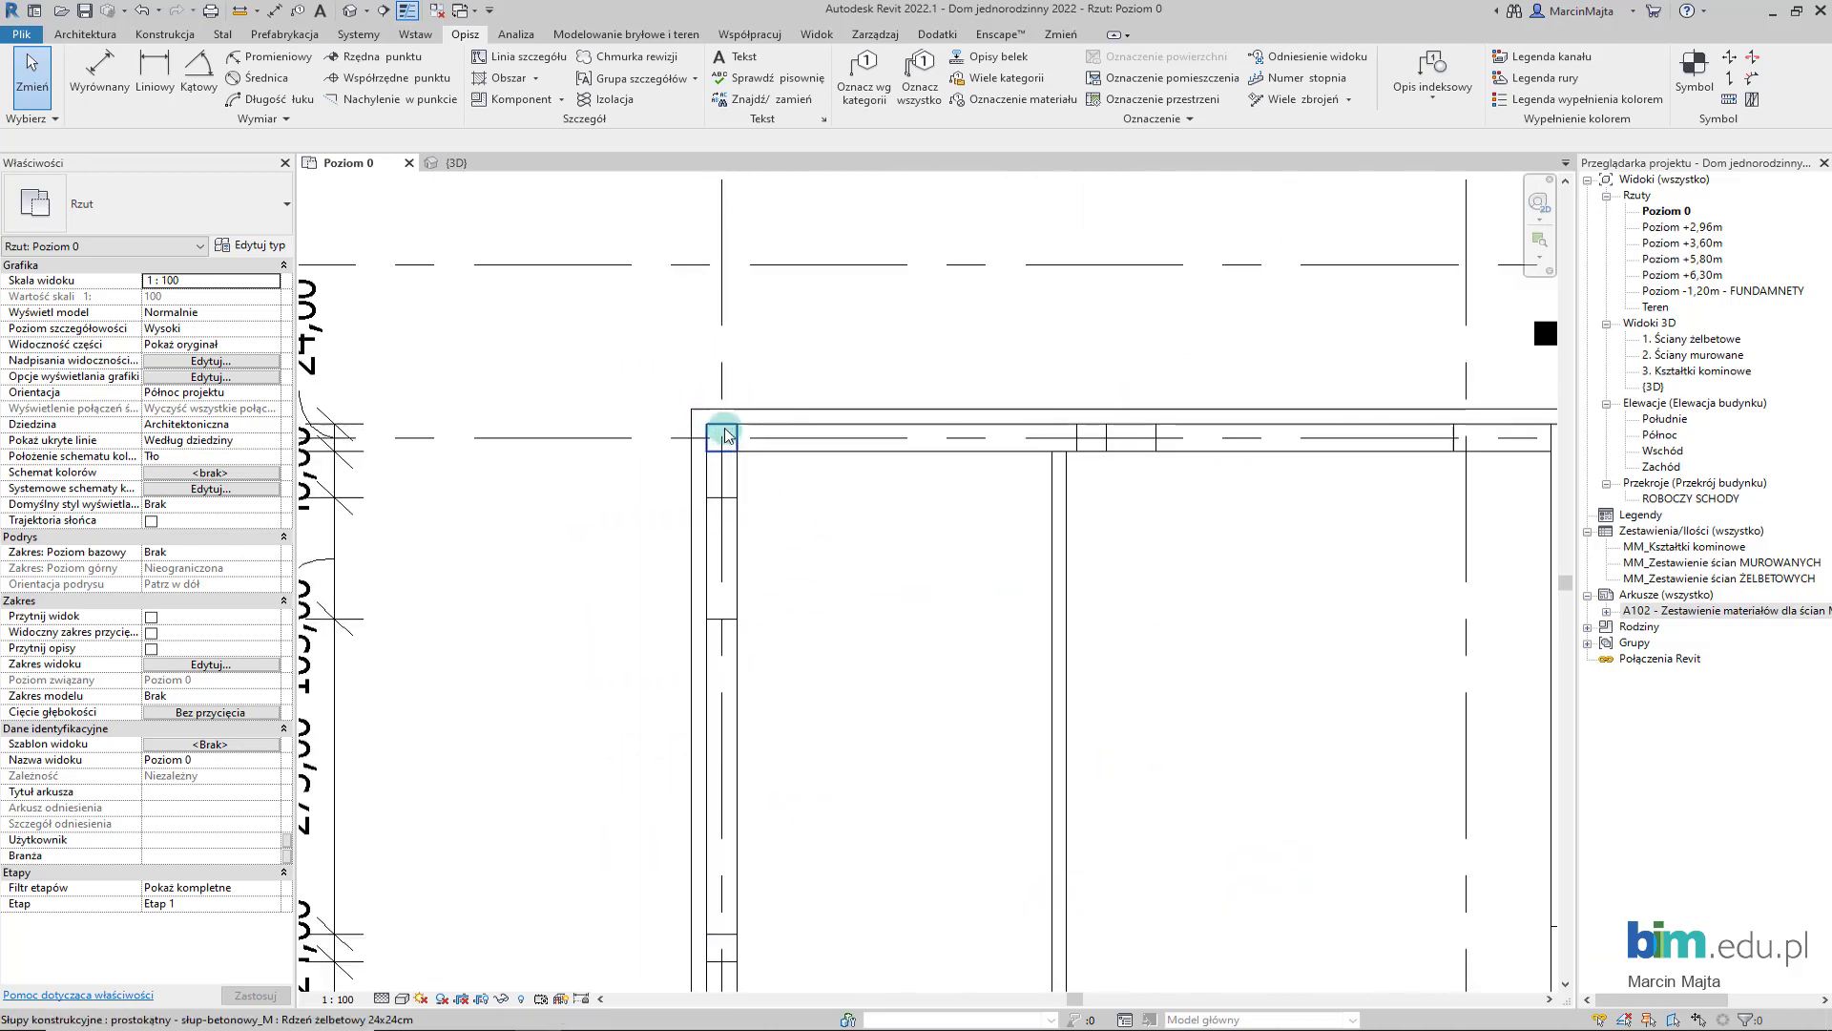
left_click(723, 437)
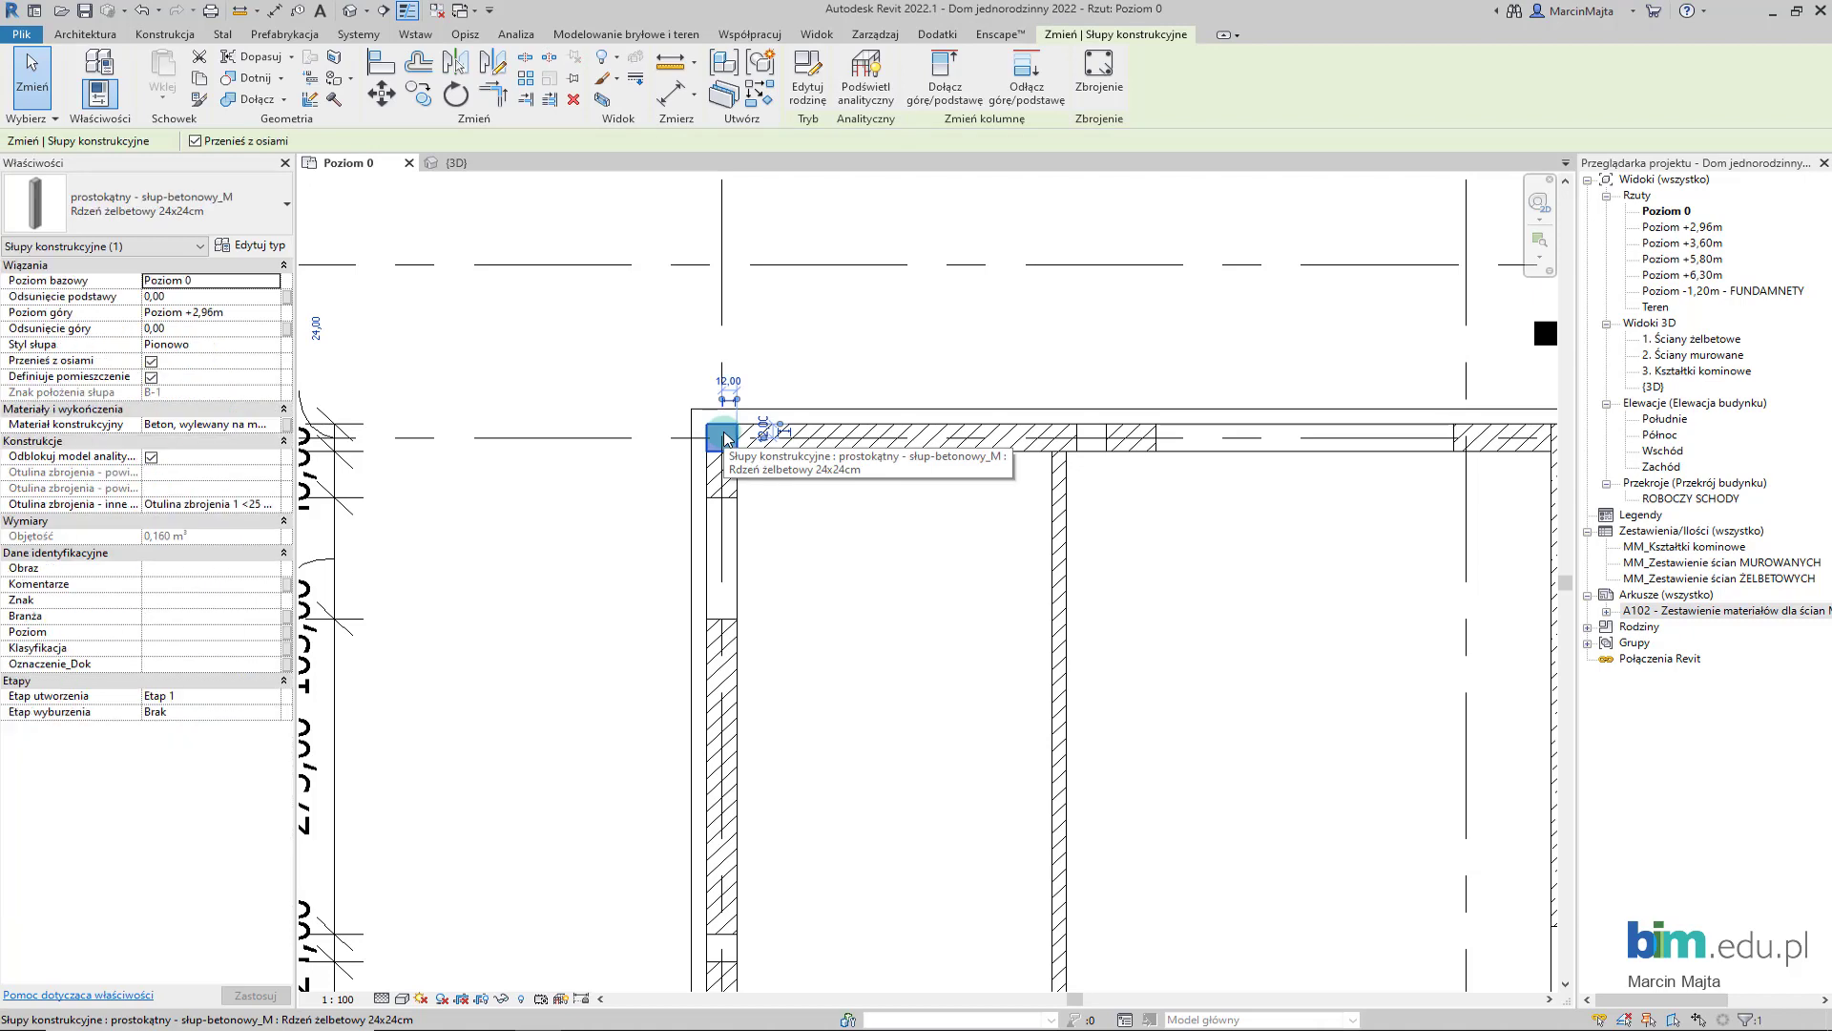
right_click(537, 334)
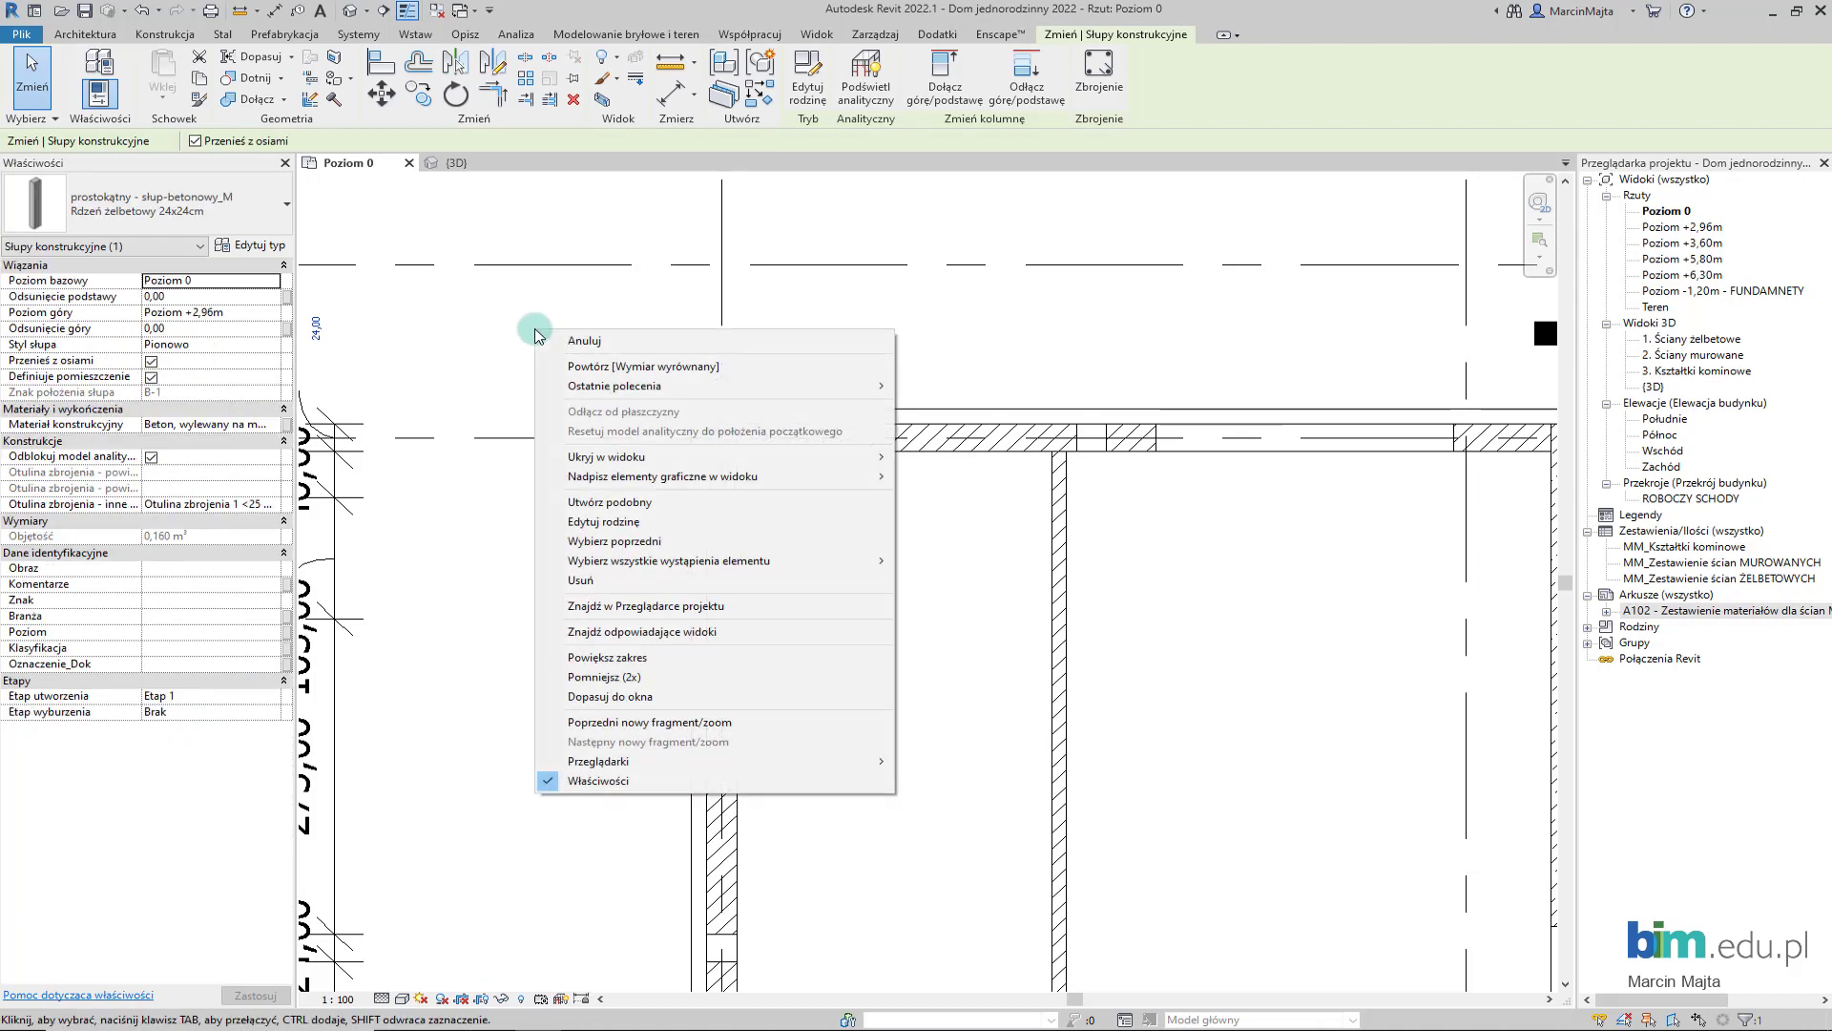
mouse_move(668, 559)
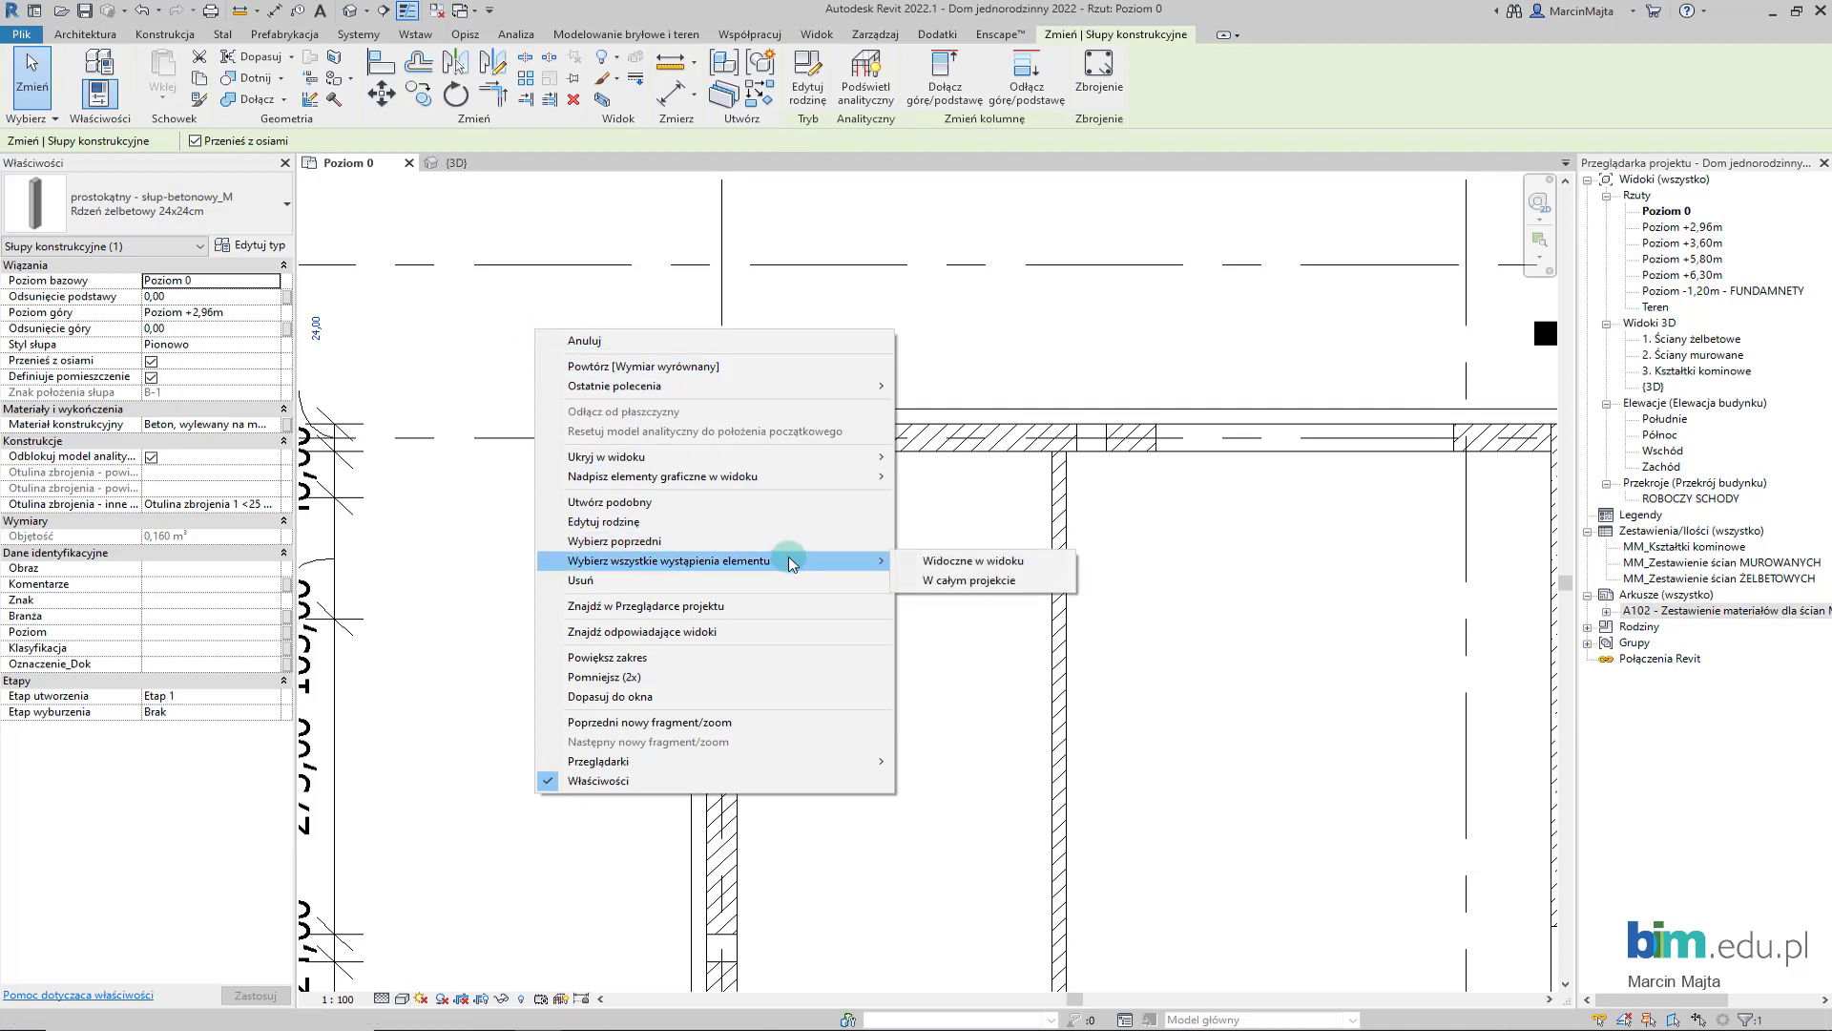
left_click(955, 579)
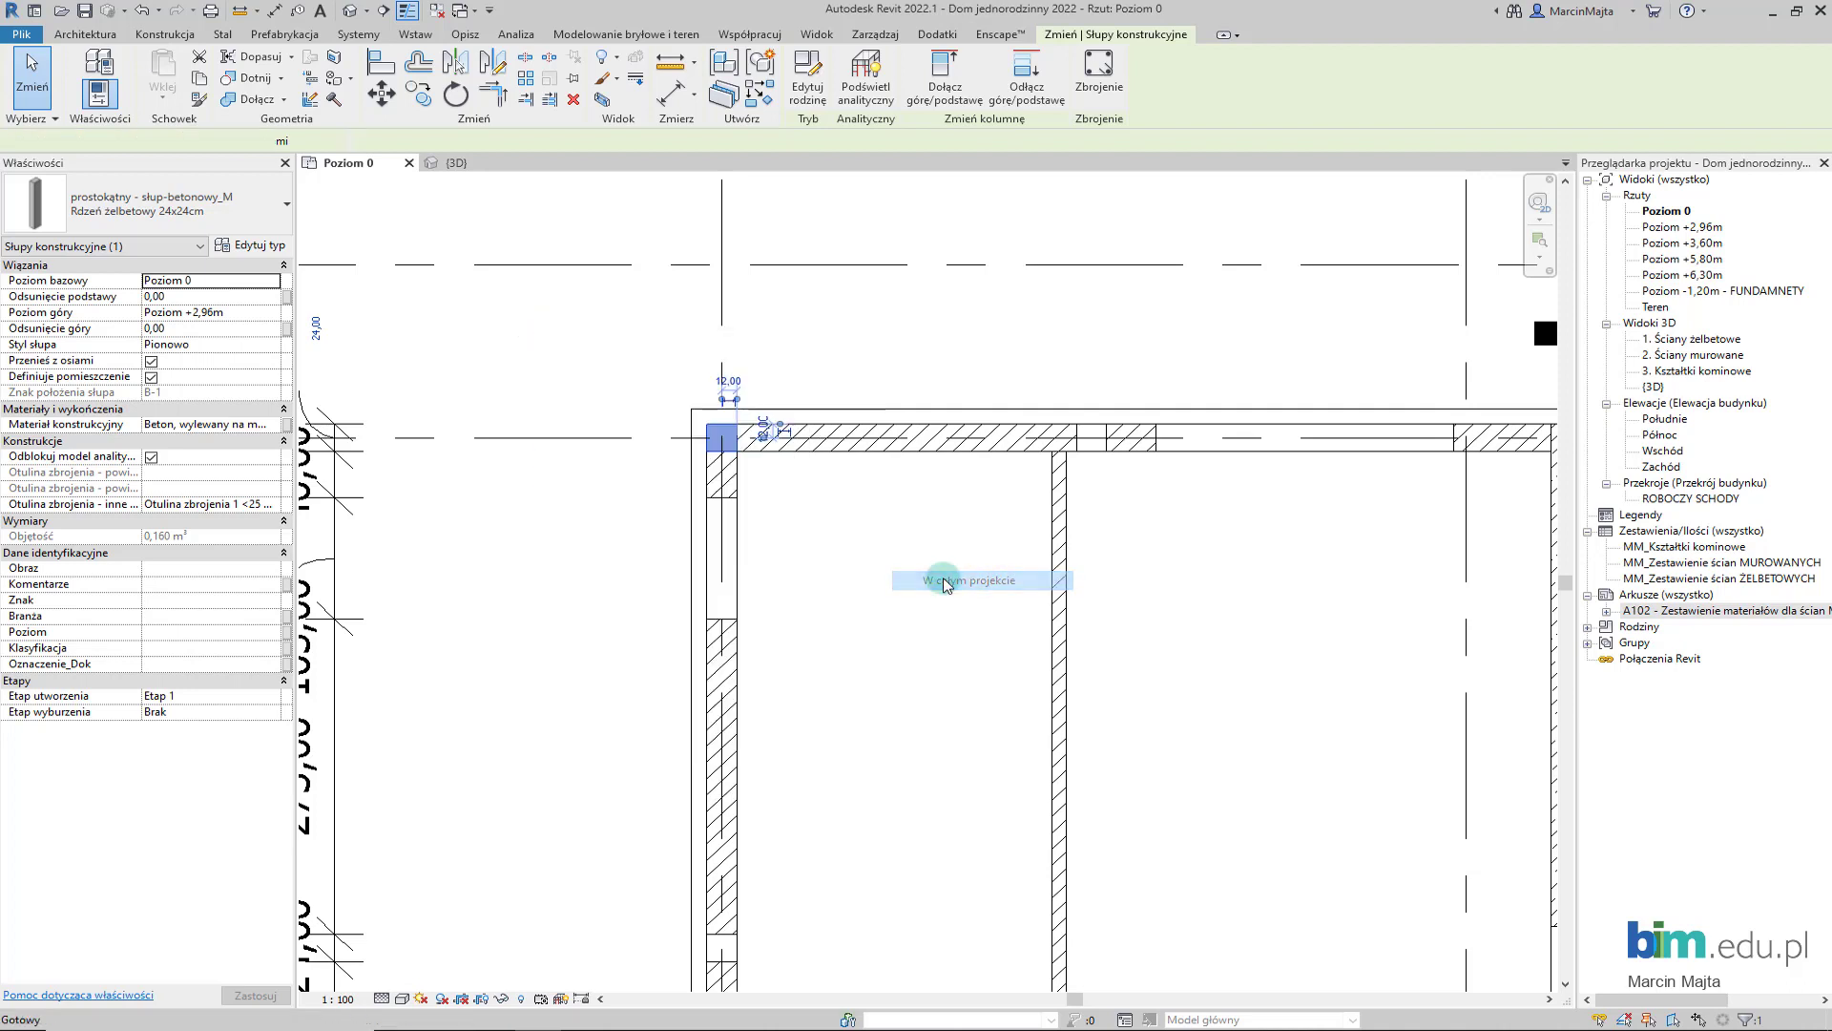
left_click(286, 423)
type("bet")
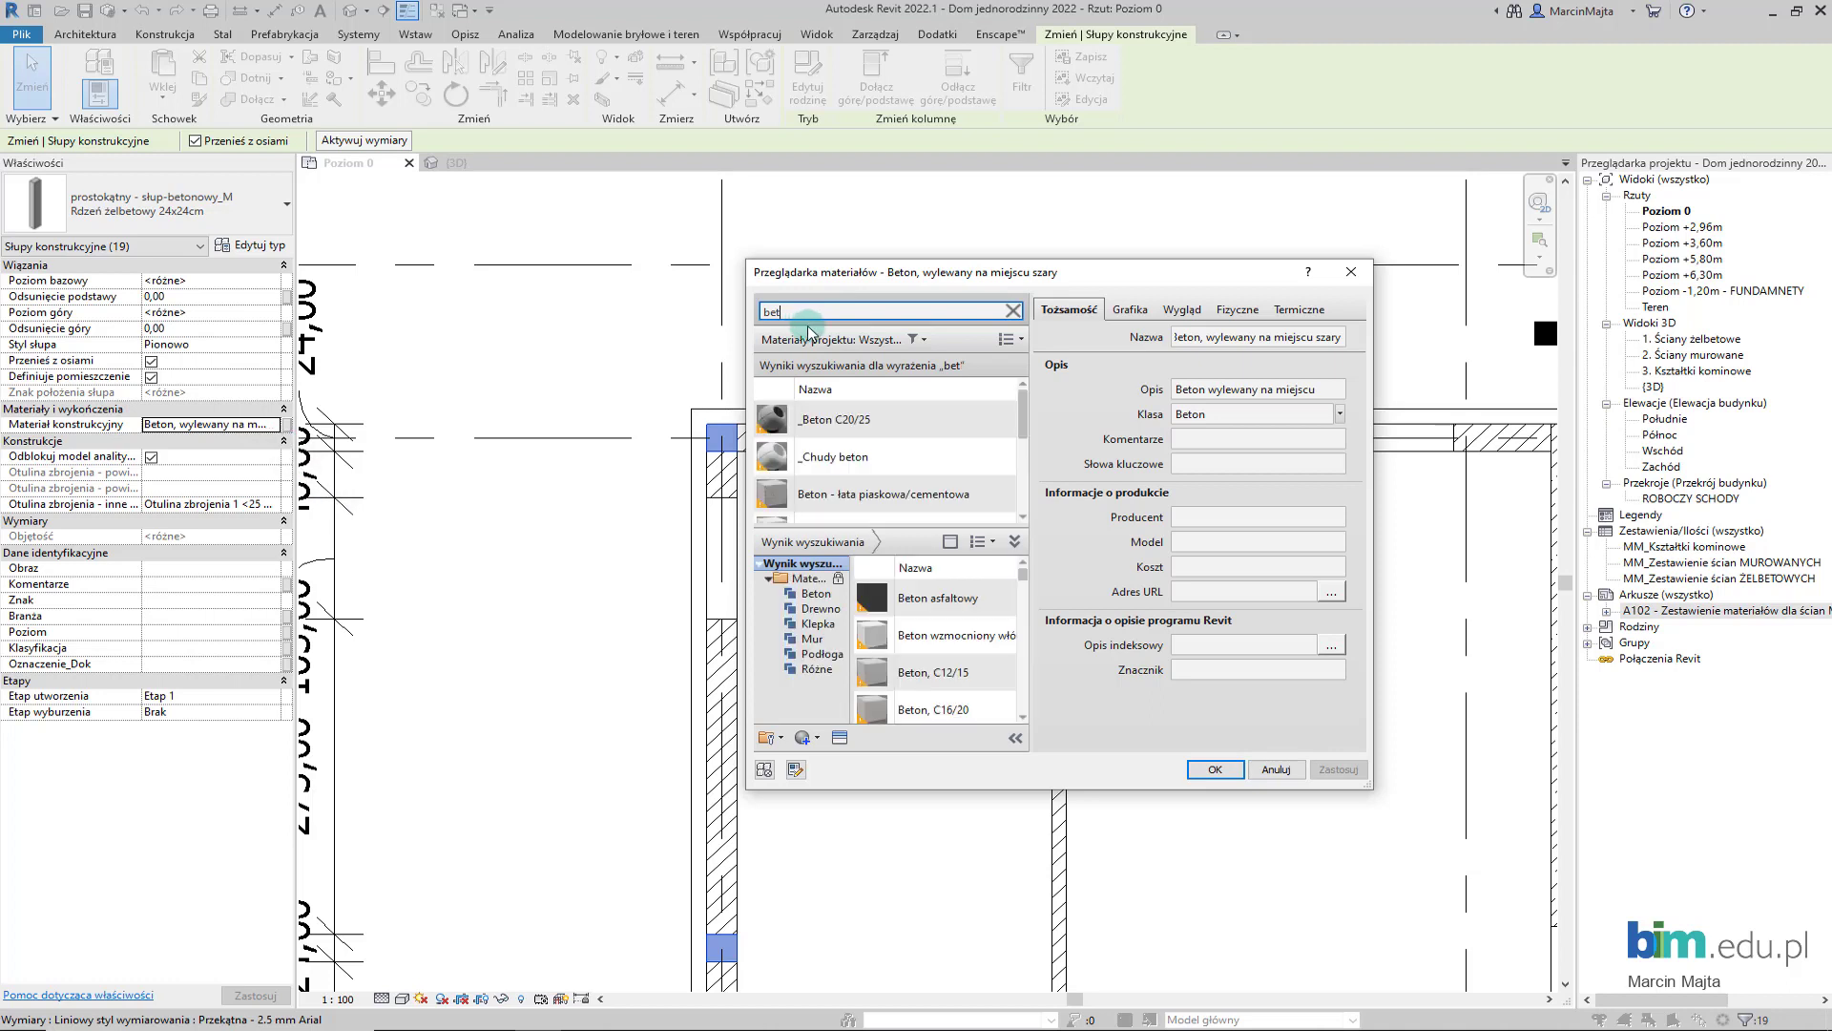
left_click(861, 420)
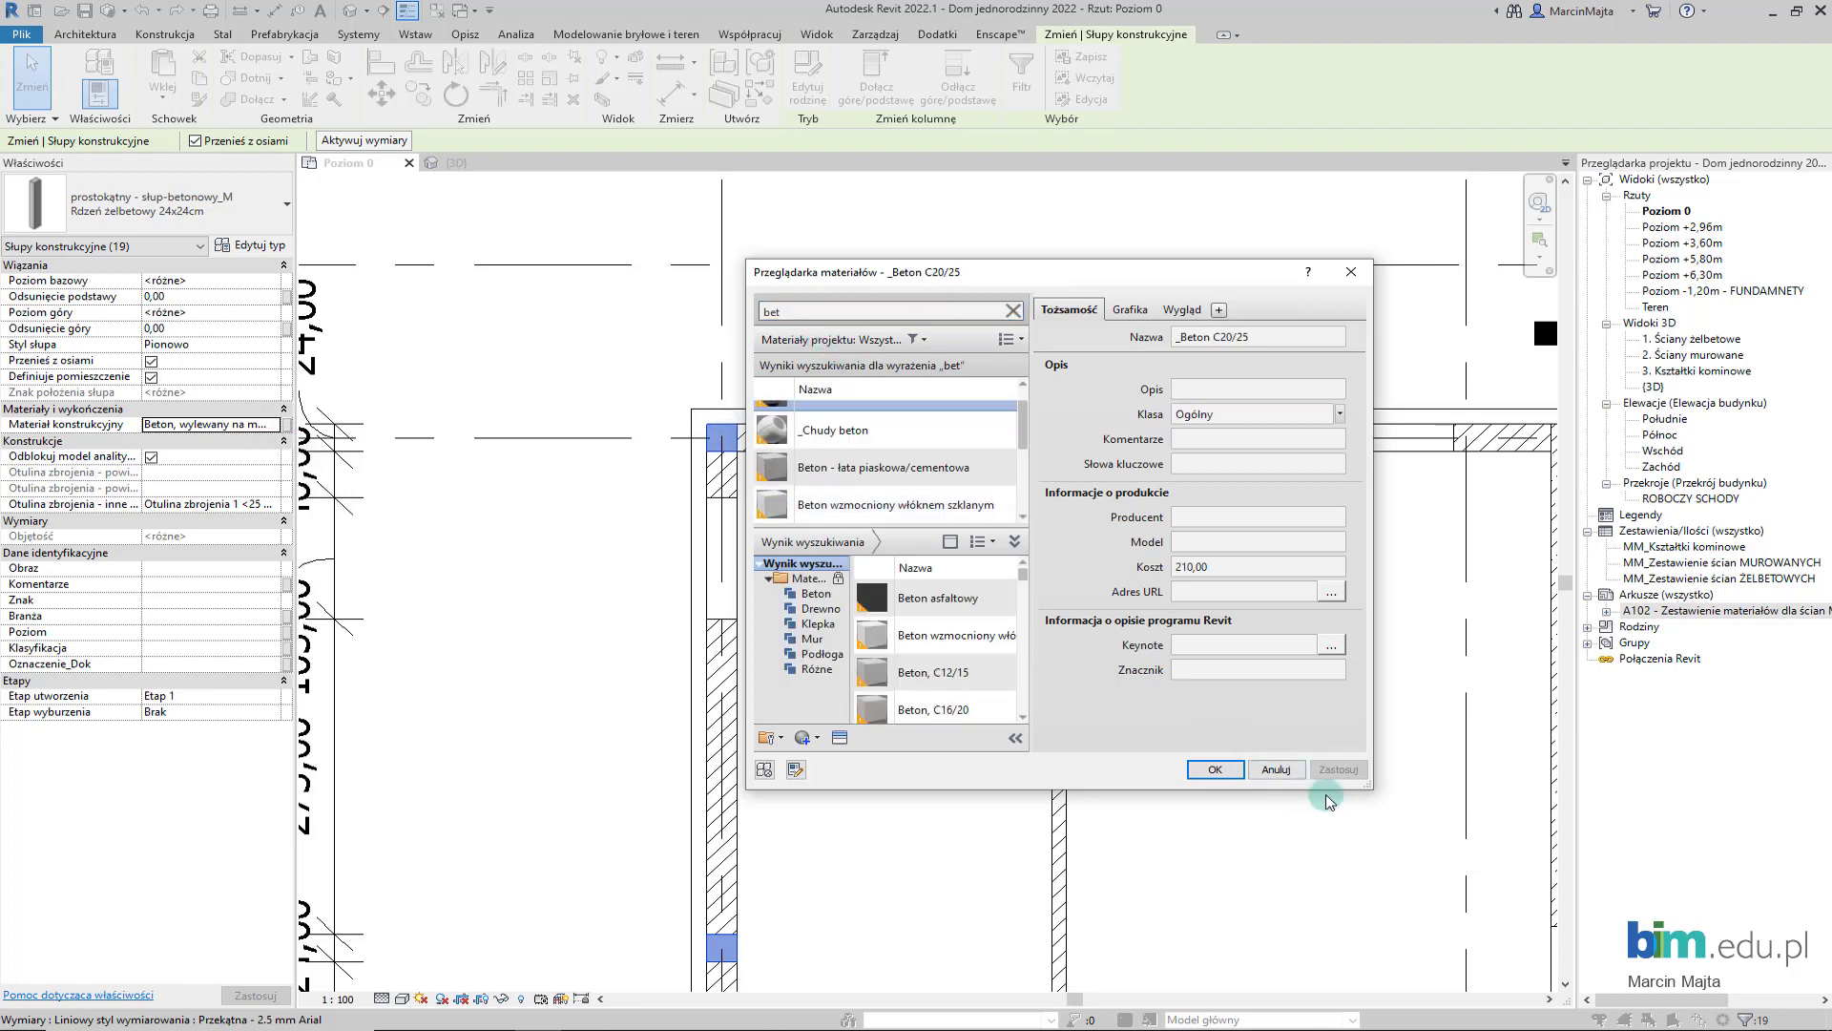
left_click(838, 459)
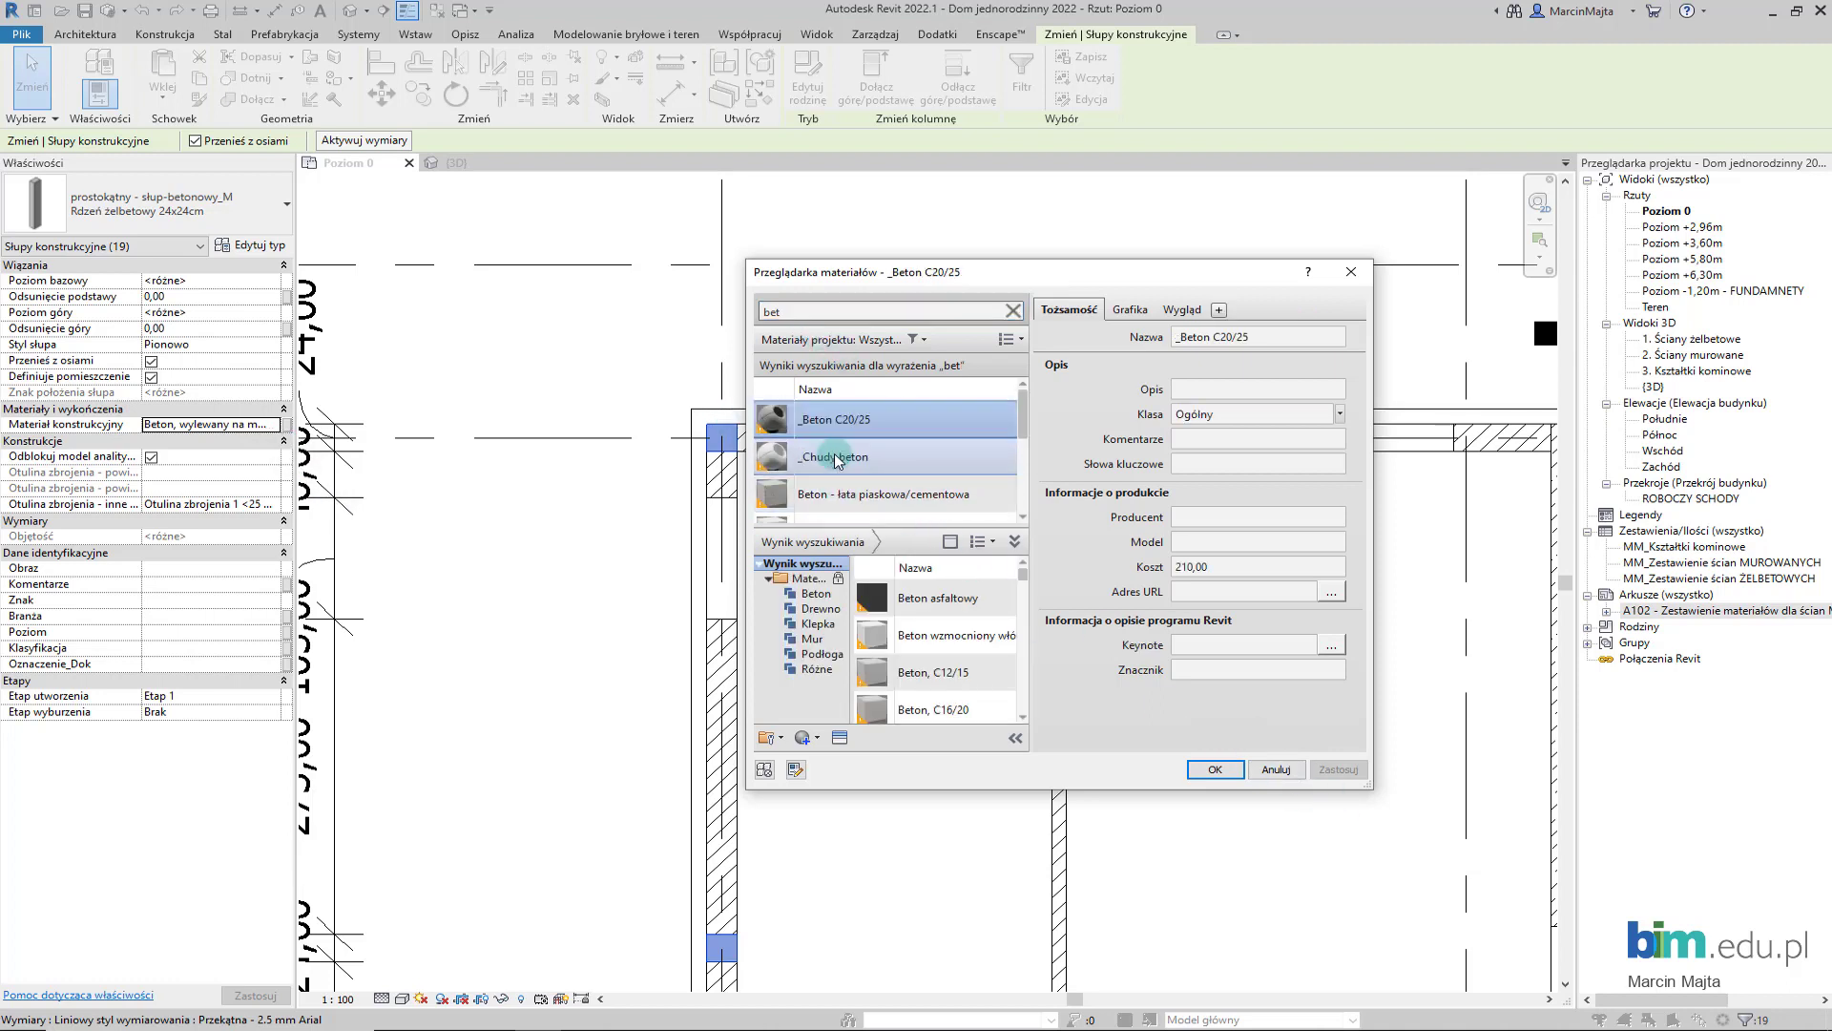
left_click(1215, 769)
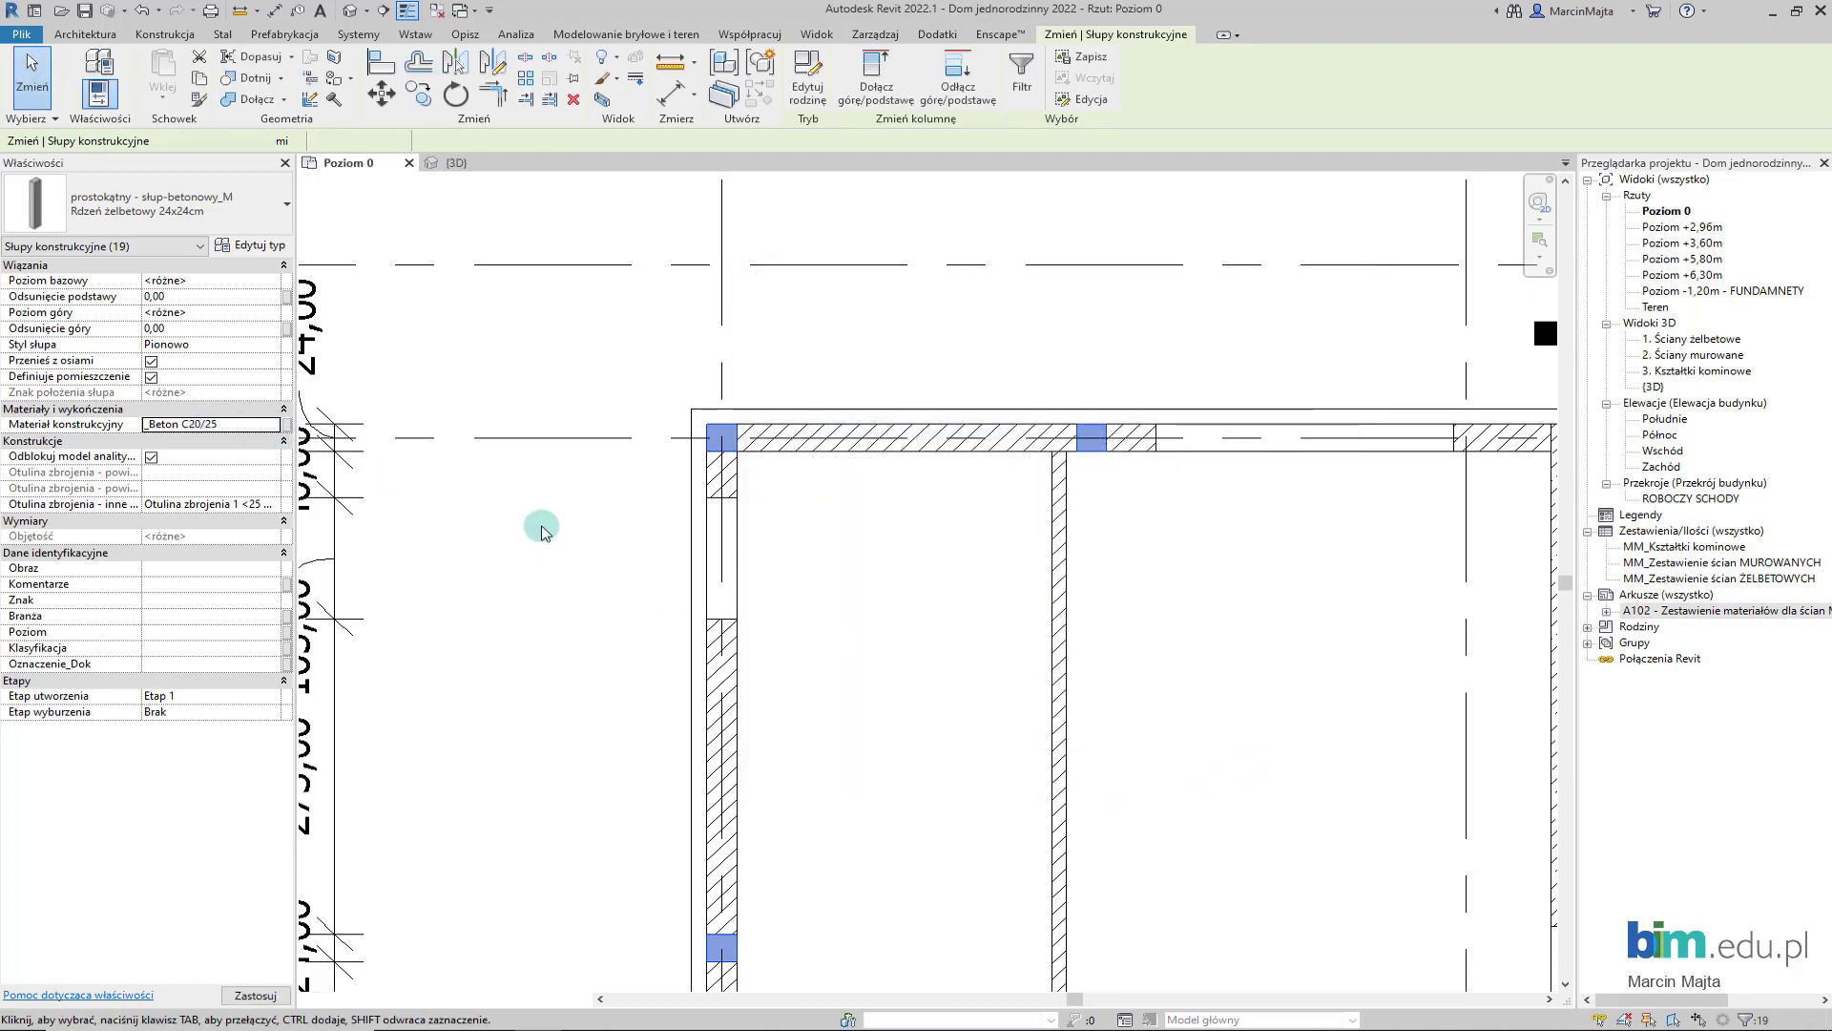
left_click(593, 536)
scroll(715, 441, "up", 3)
- Start an aligned dimension (DI) on the bottom wall's faces, then discard that first attempt
scroll(512, 491, "down", 2)
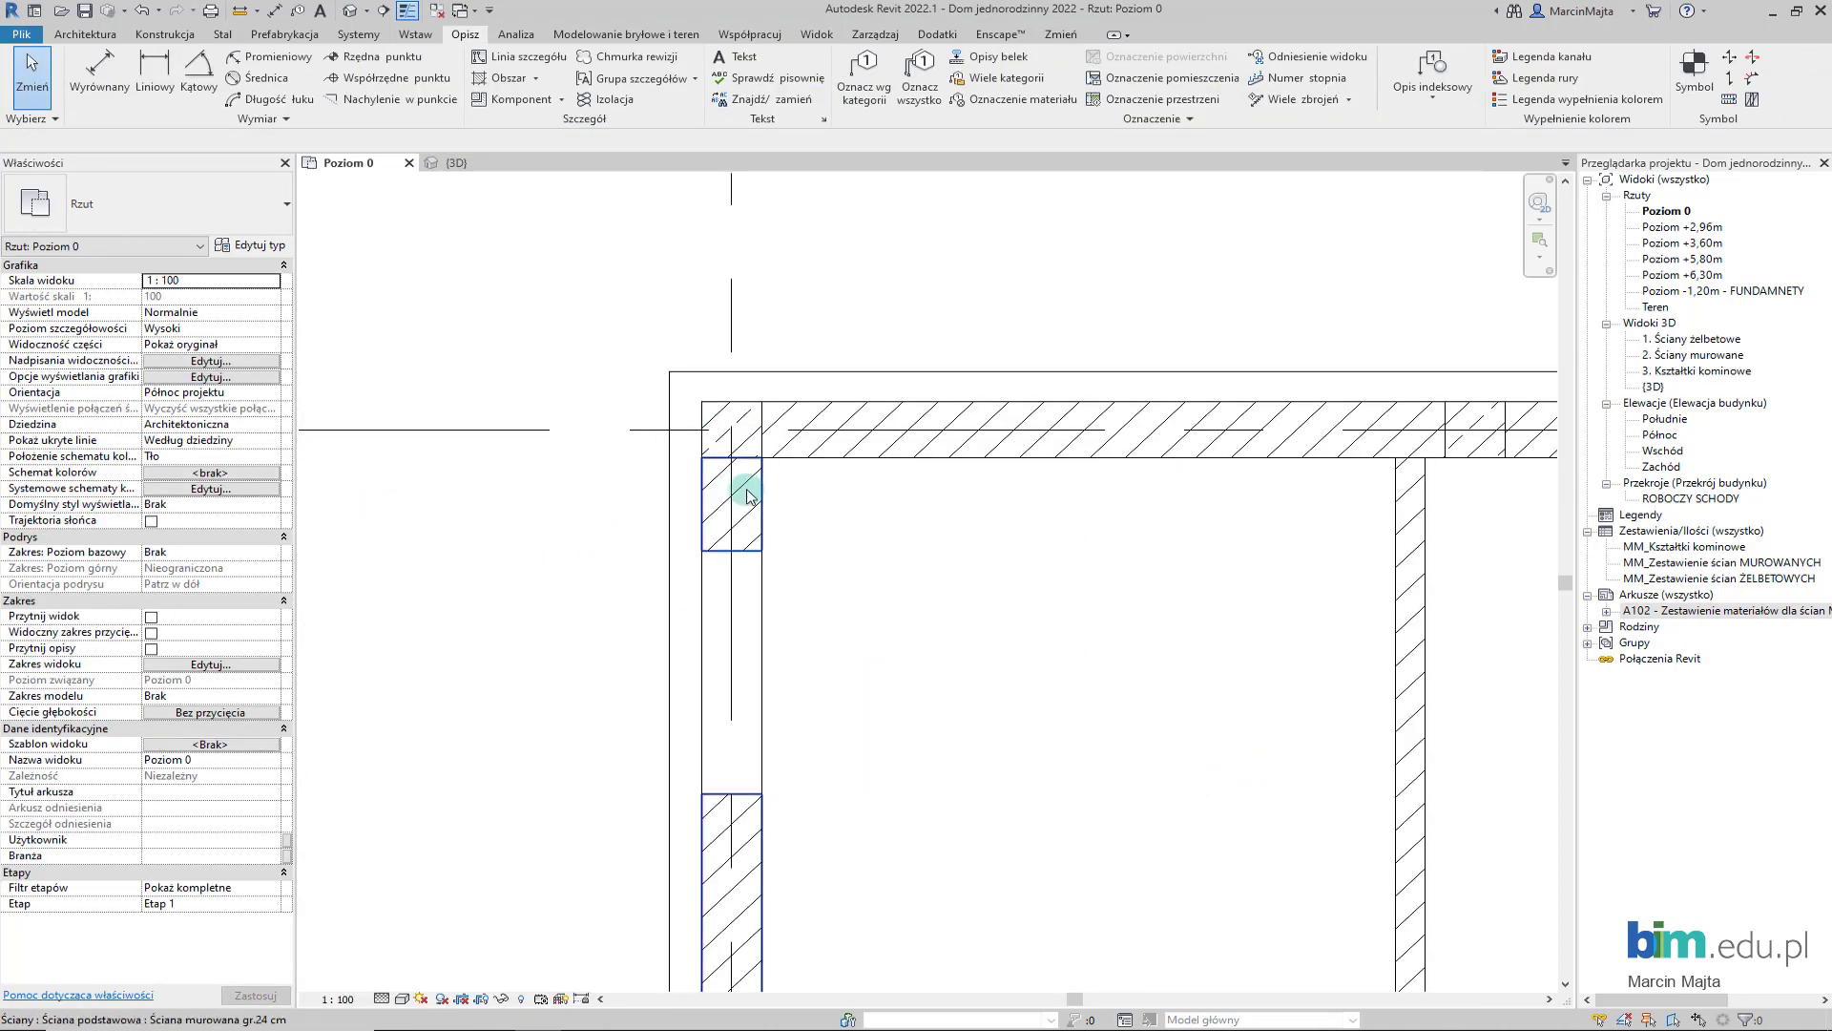
scroll(511, 593, "down", 2)
scroll(512, 593, "down", 2)
scroll(512, 594, "down", 2)
scroll(512, 593, "down", 2)
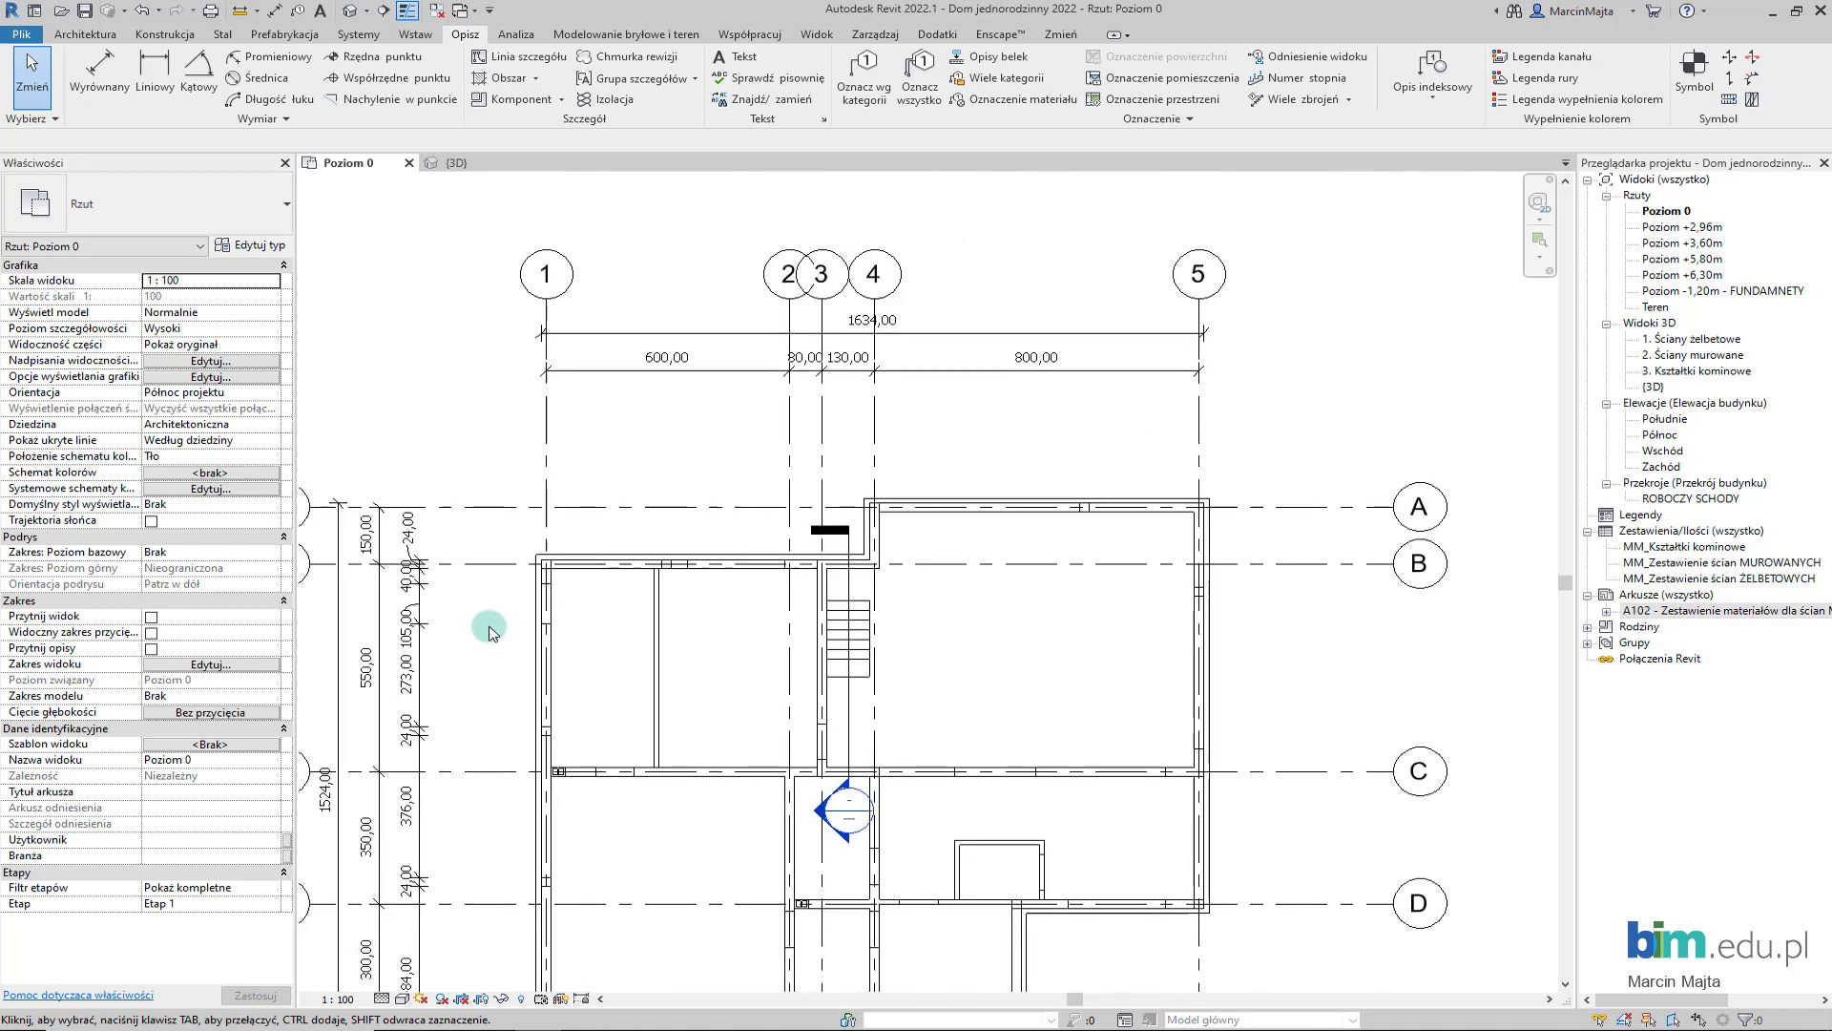
scroll(486, 621, "down", 2)
scroll(585, 458, "down", 1)
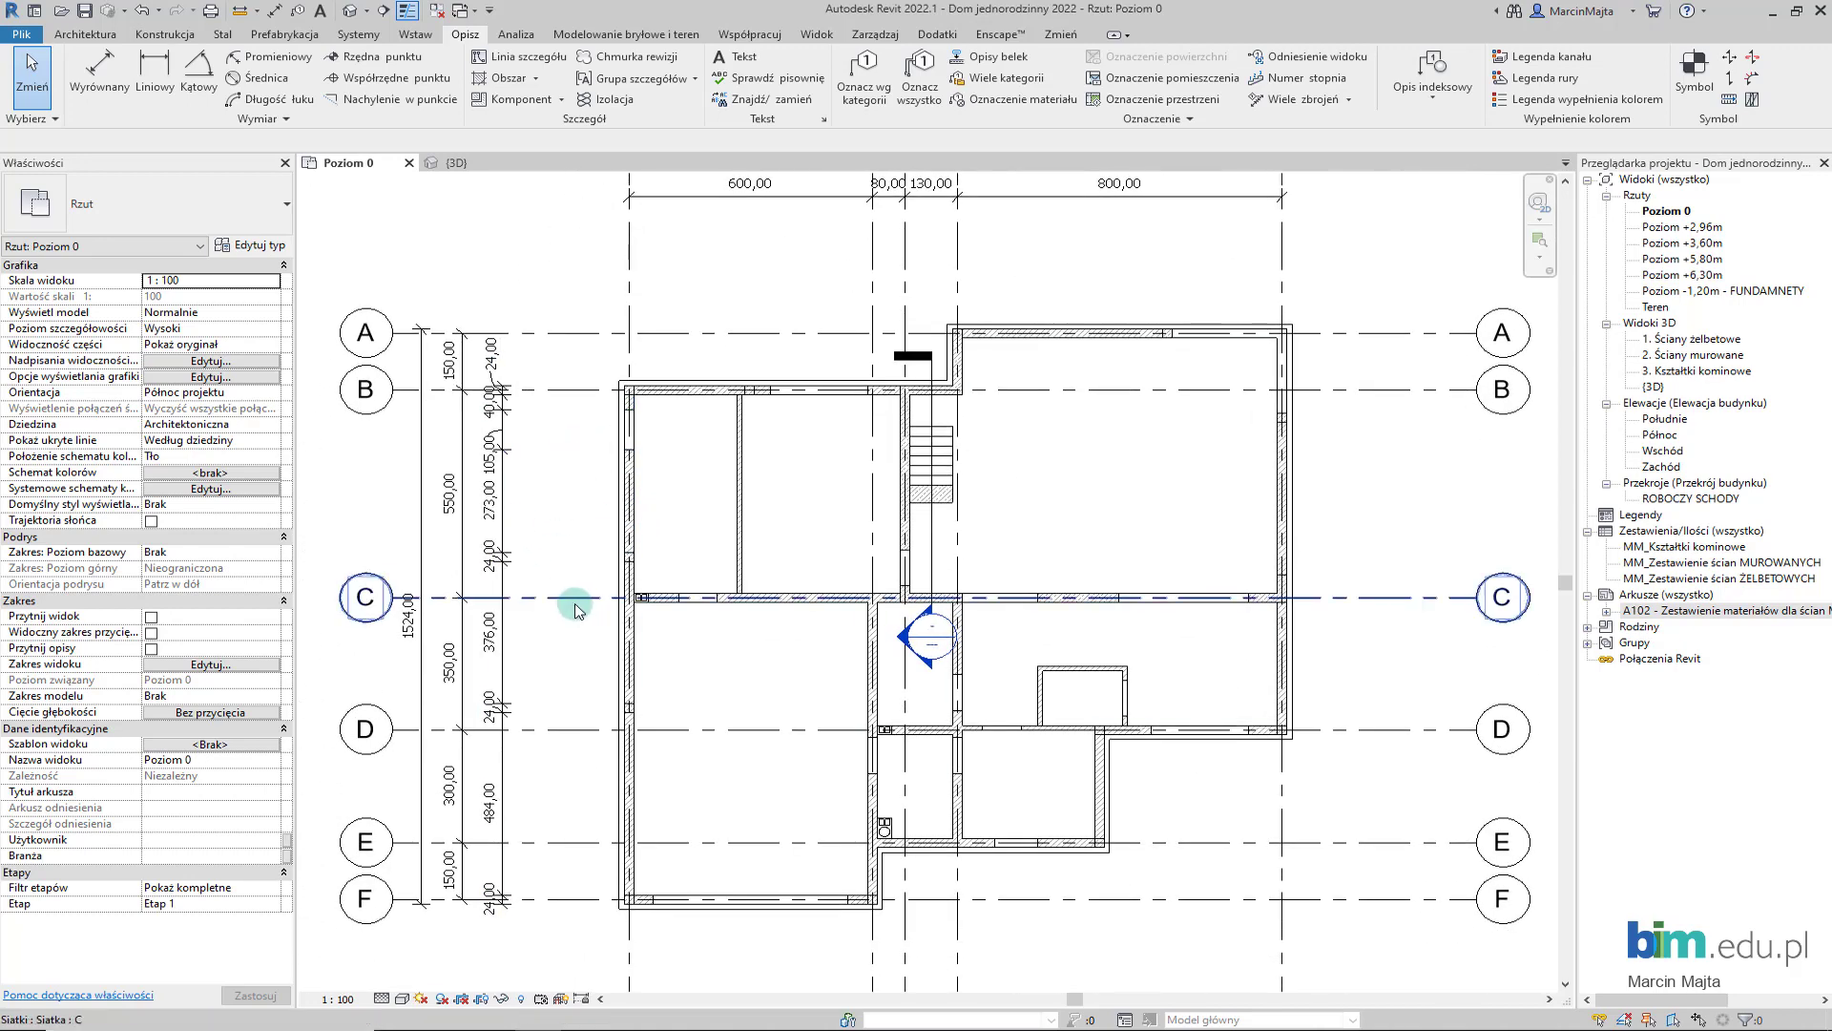
key("i")
scroll(668, 664, "up", 1)
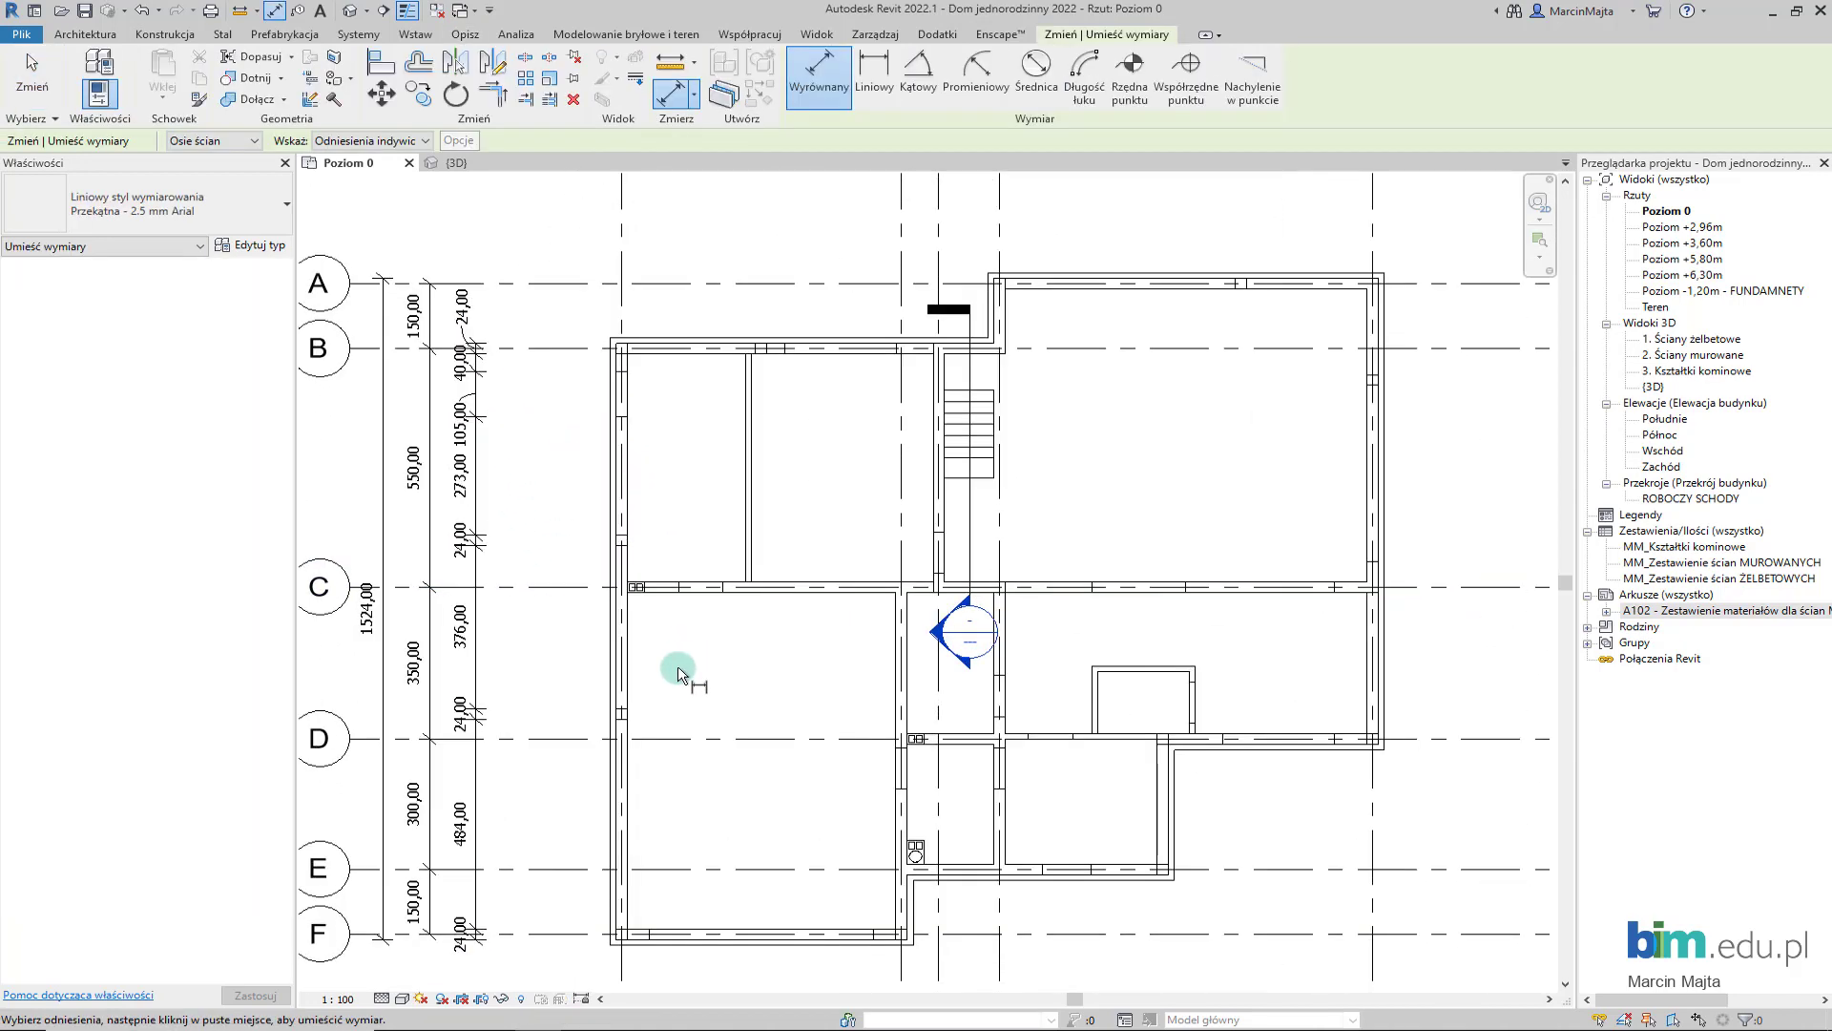
scroll(661, 633, "up", 2)
scroll(676, 587, "up", 1)
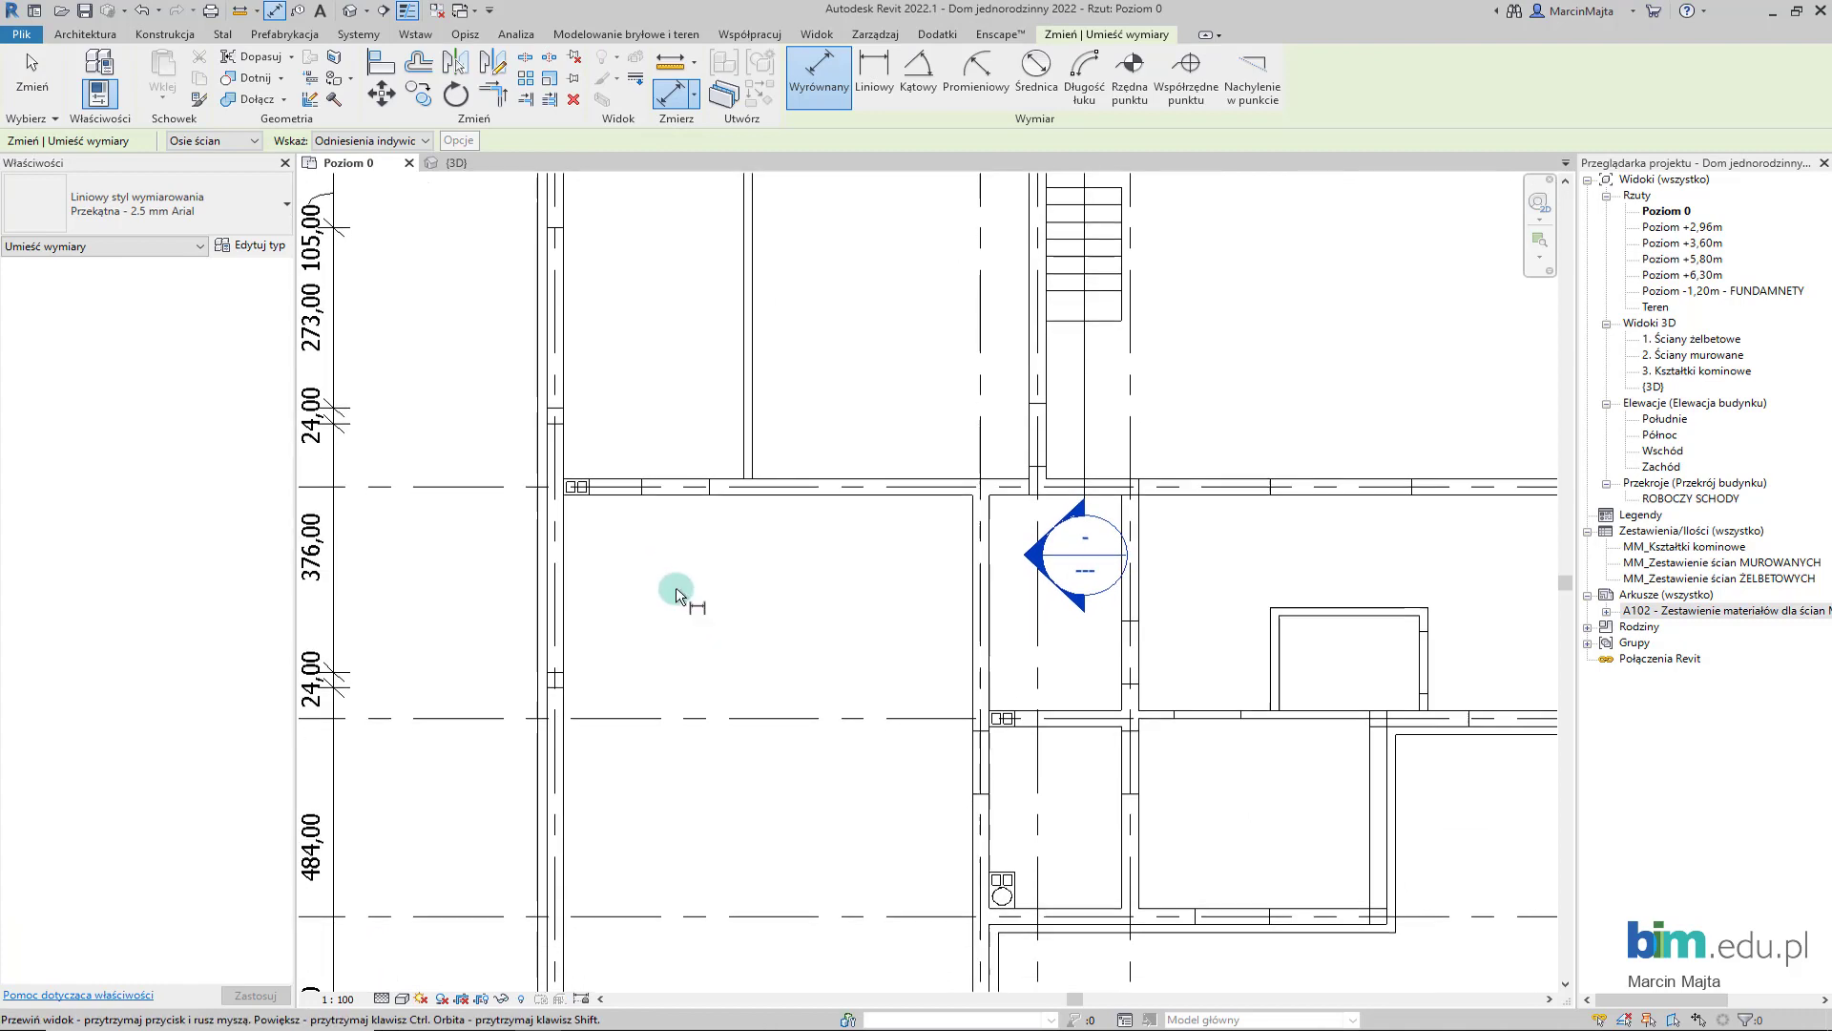
scroll(668, 611, "up", 1)
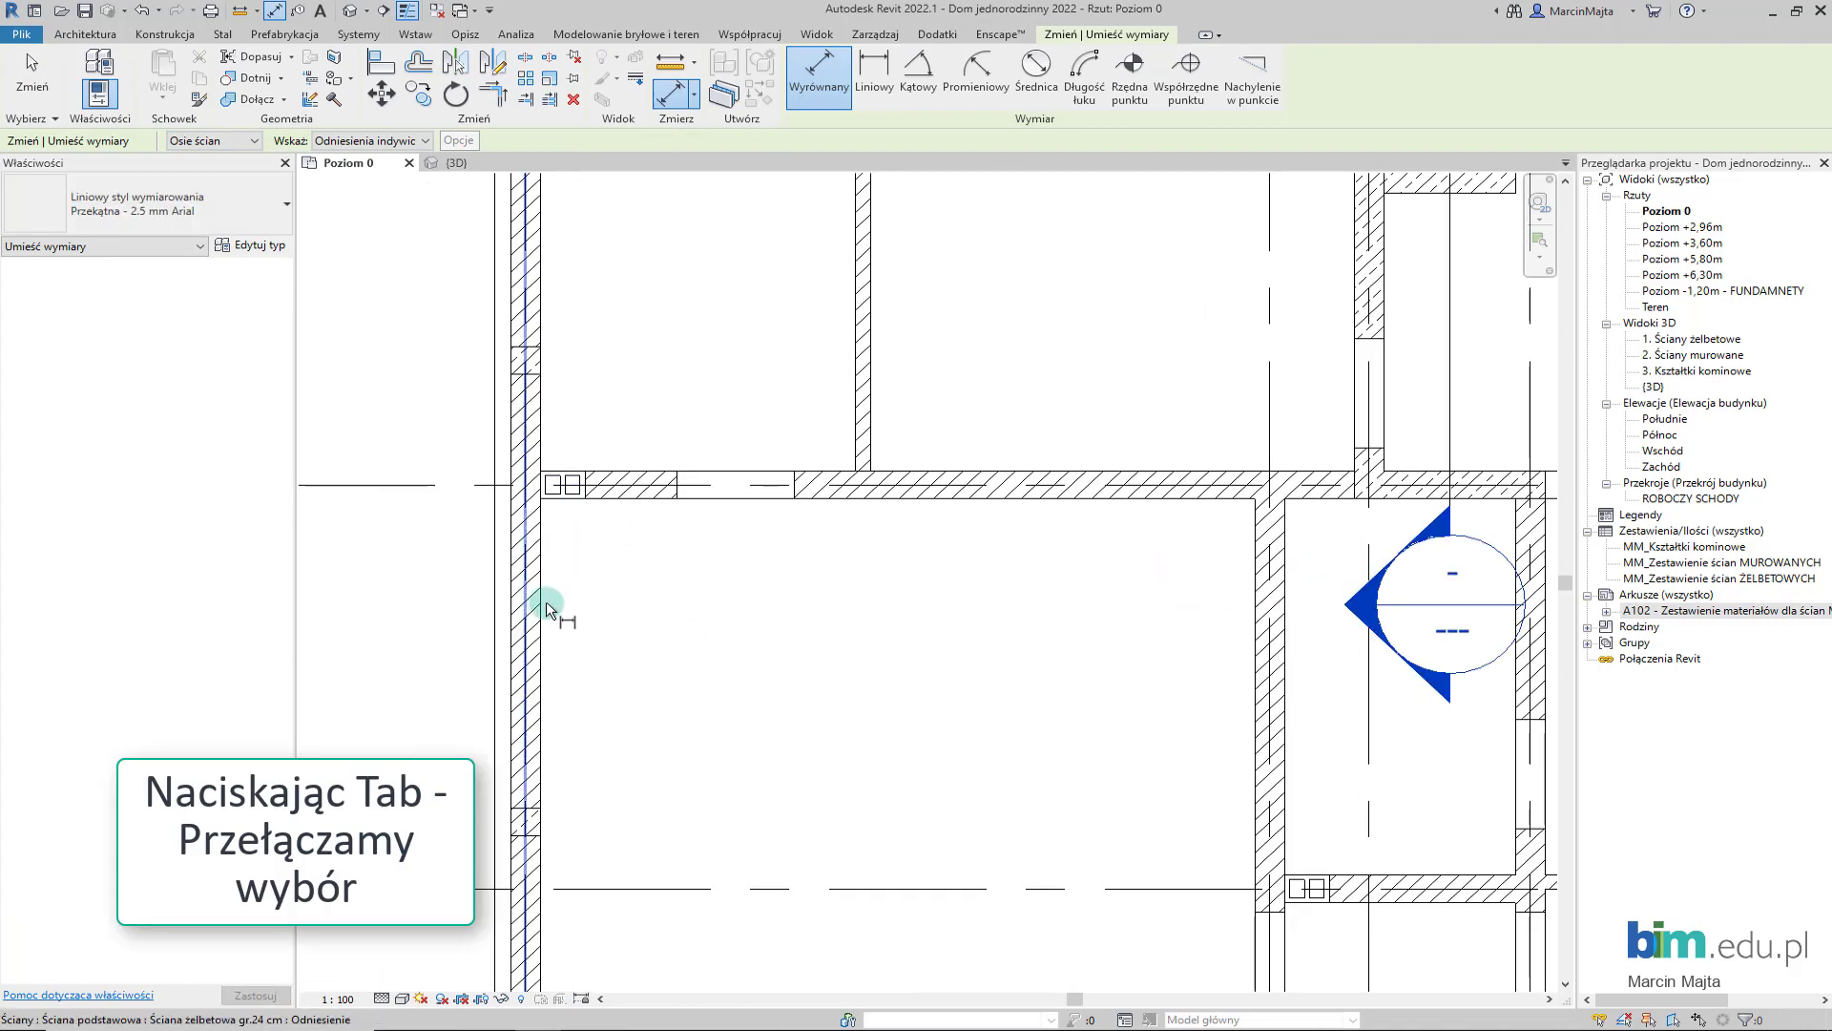
key("Tab")
left_click(546, 601)
scroll(728, 462, "down", 3)
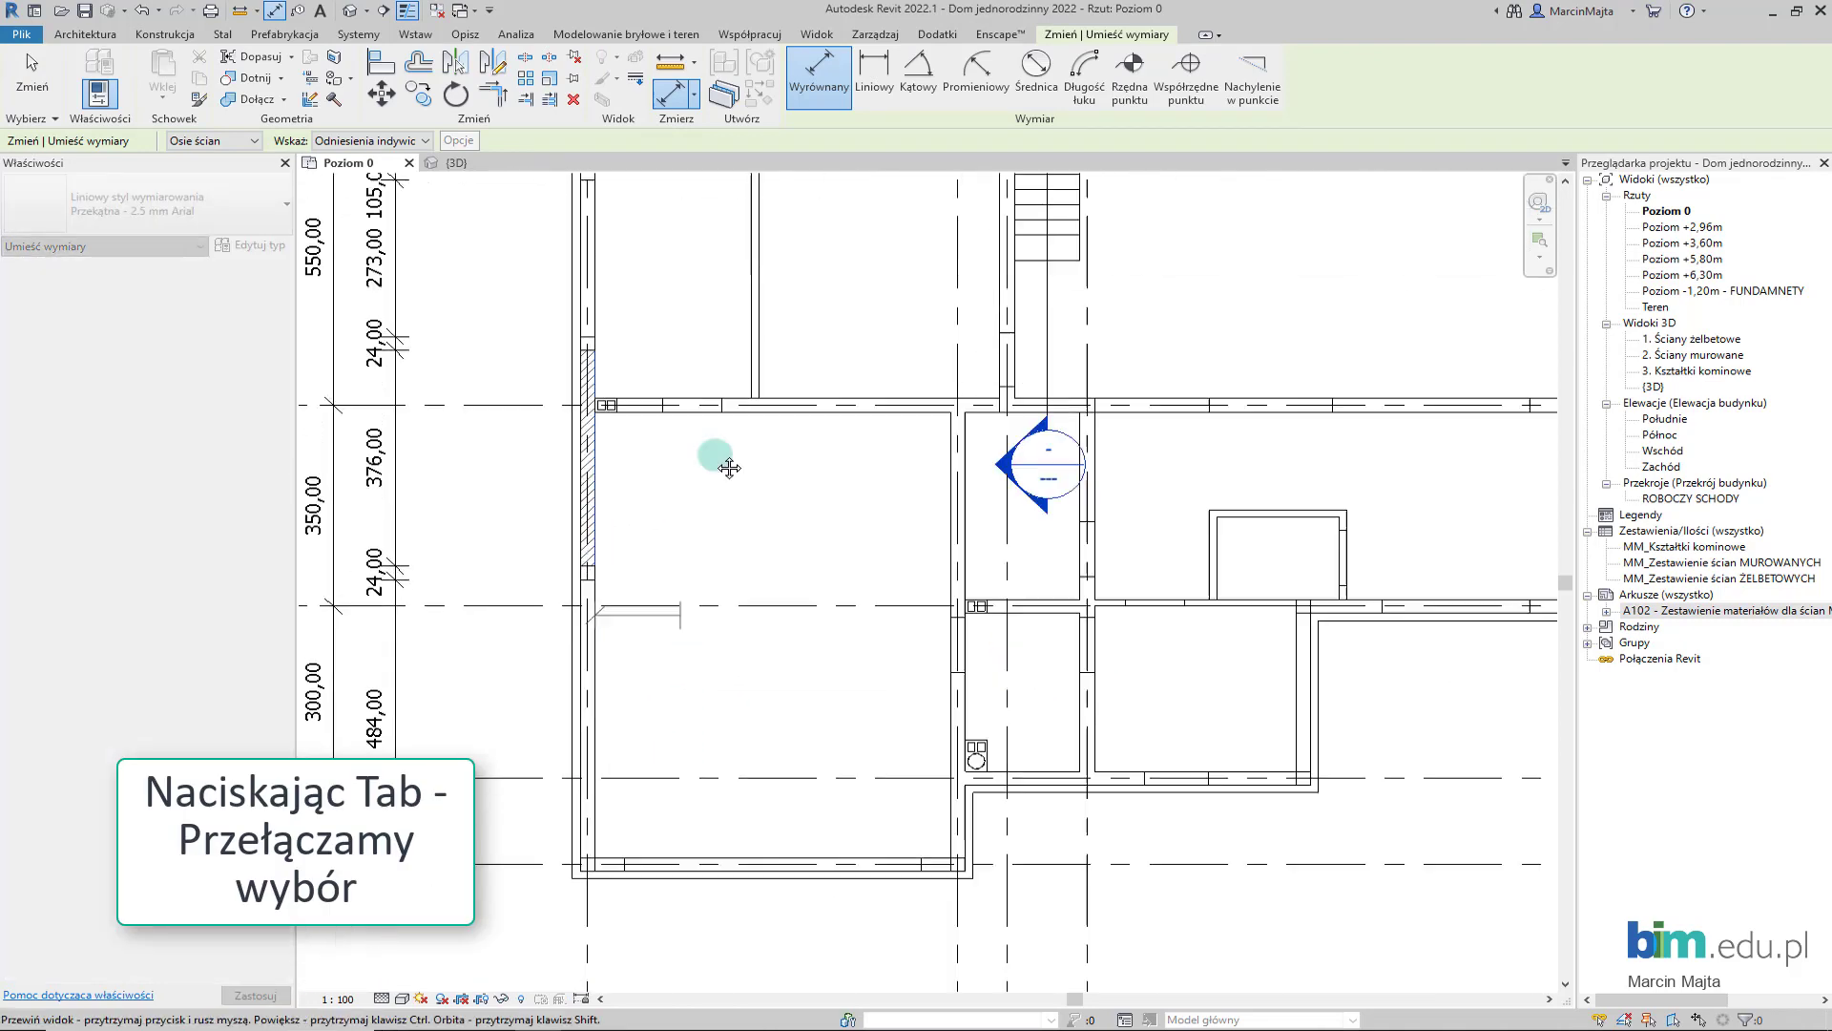
scroll(696, 655, "up", 3)
scroll(648, 711, "up", 2)
left_click(639, 714)
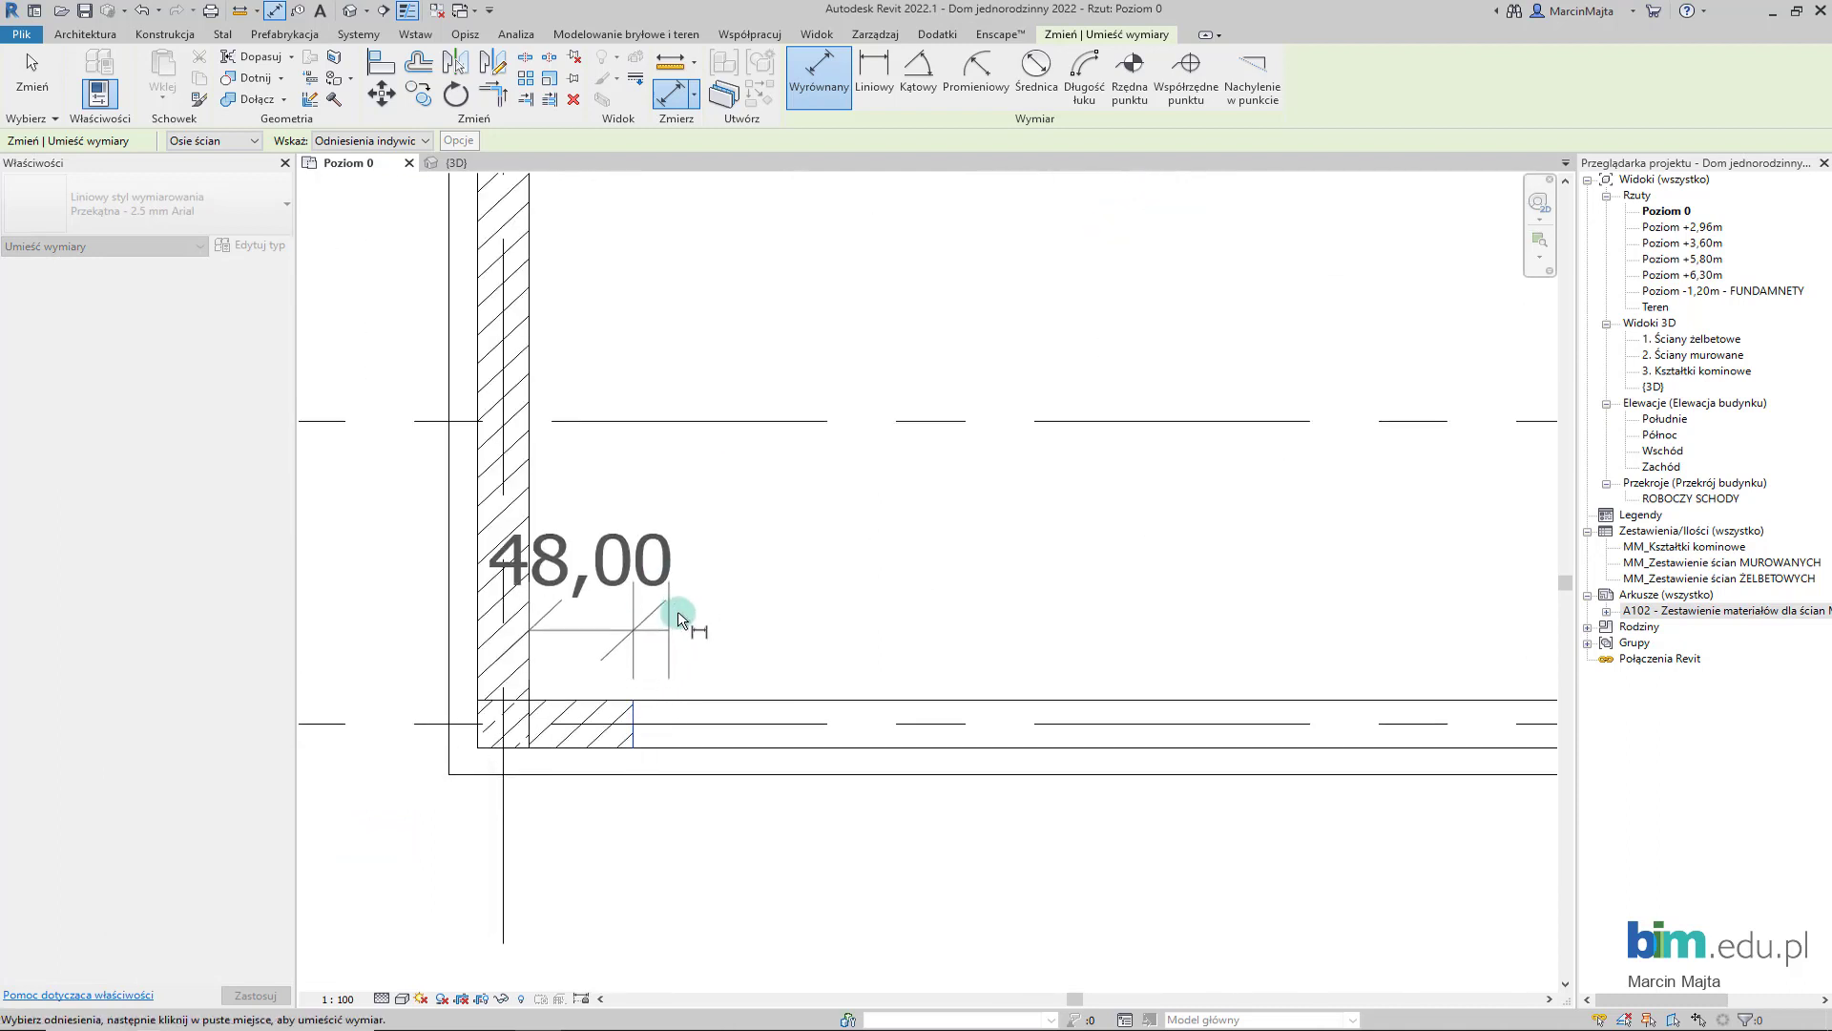
scroll(677, 611, "down", 3)
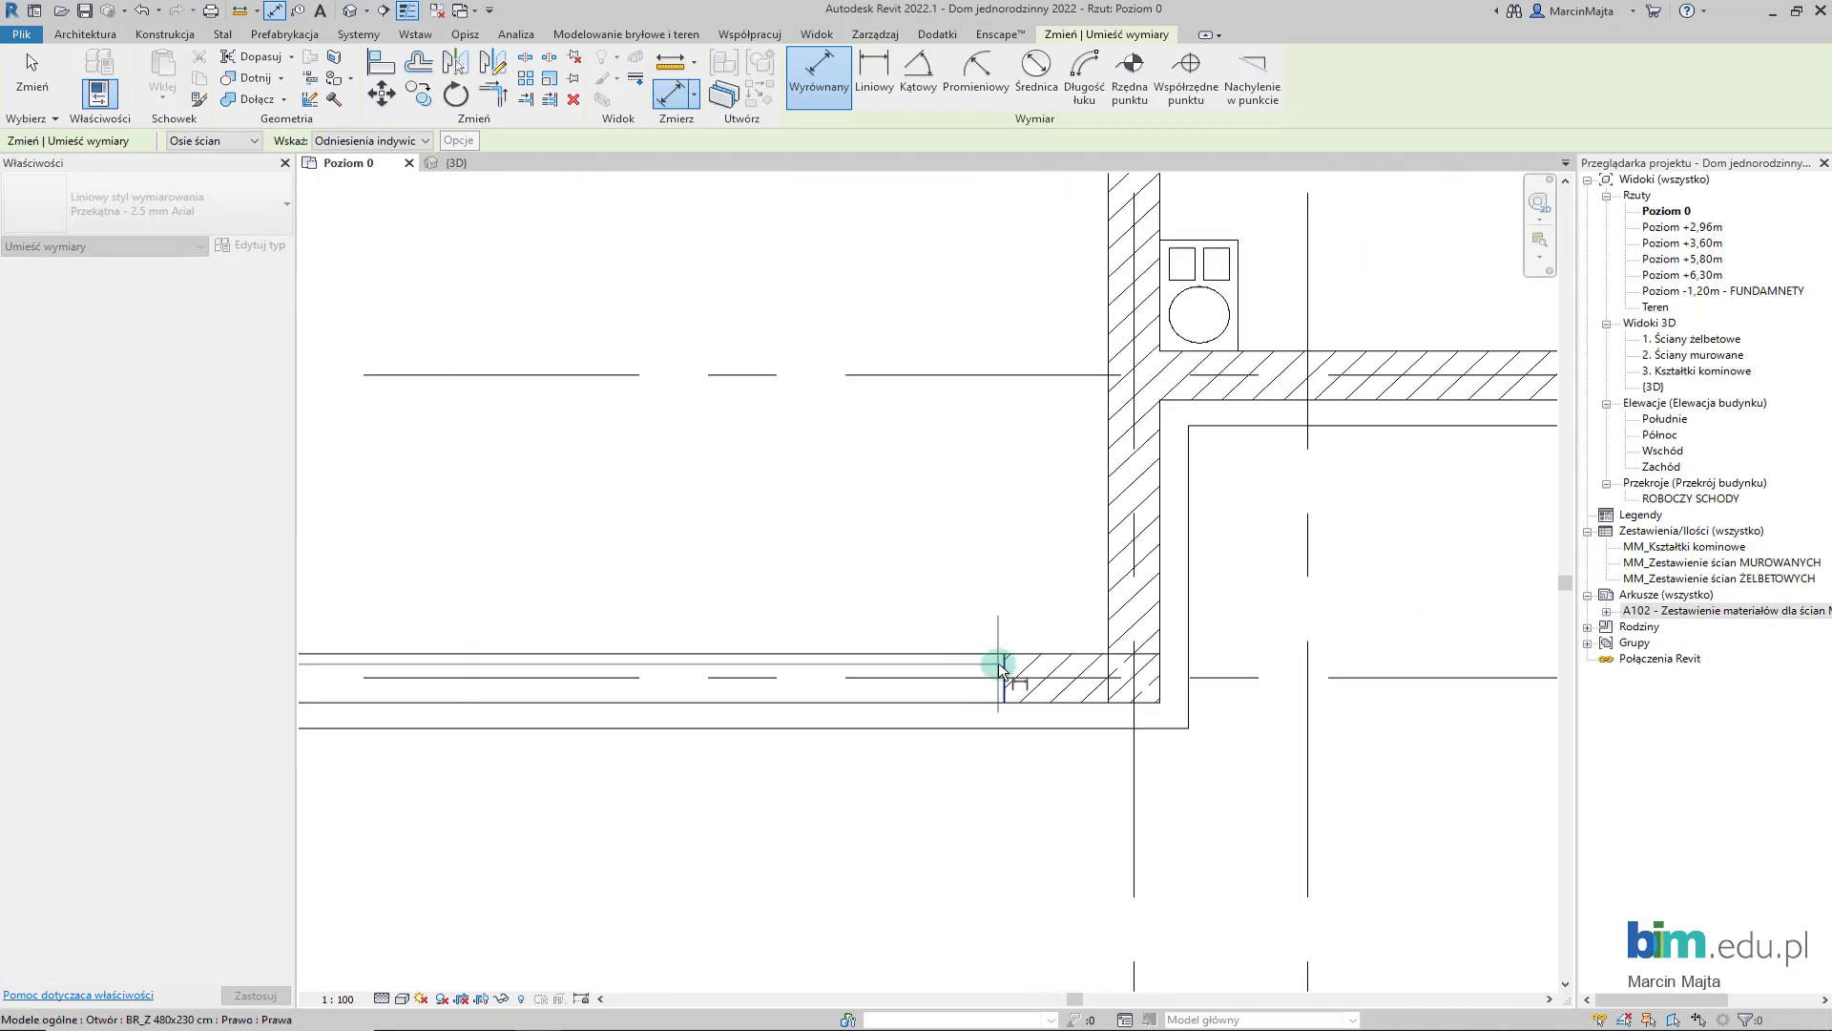
scroll(1097, 658, "up", 2)
left_click(1102, 587)
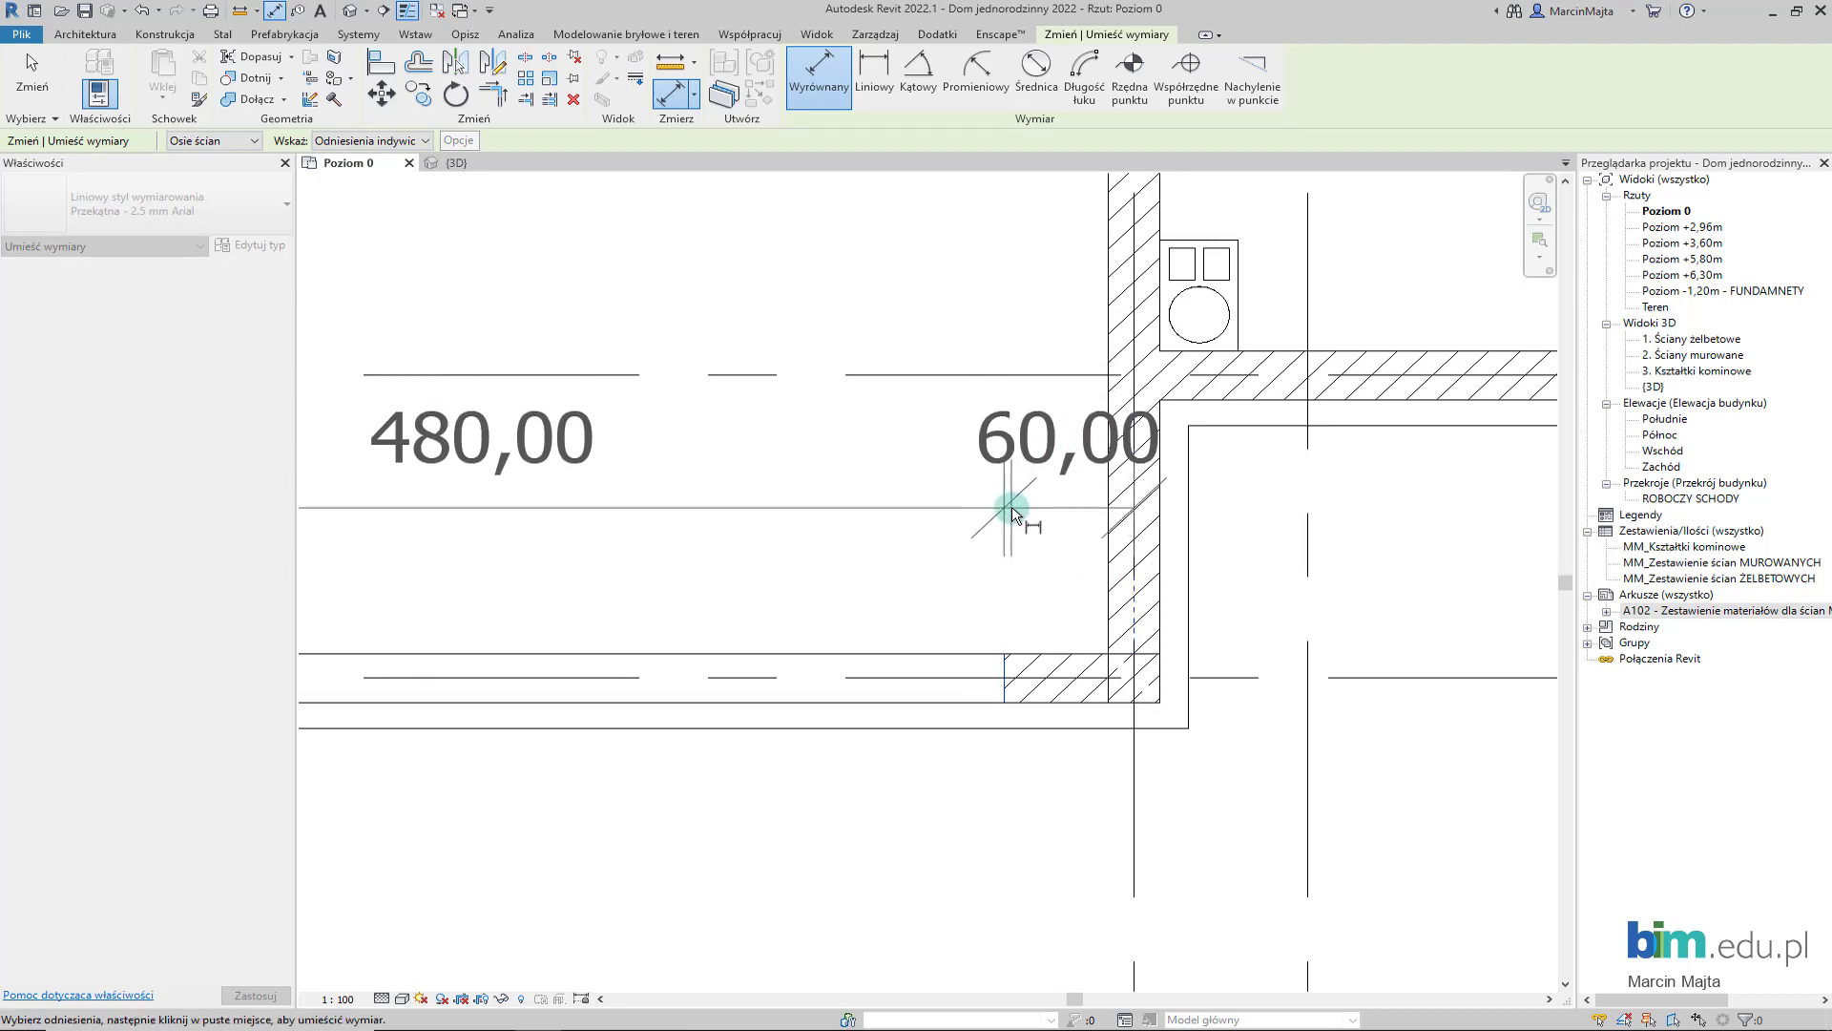
left_click(1011, 505)
- Place the 48,00 / 480,00 / 48,00 chain from both wall faces across the opening edges
scroll(1002, 511, "down", 3)
middle_click_drag(830, 536, 852, 506)
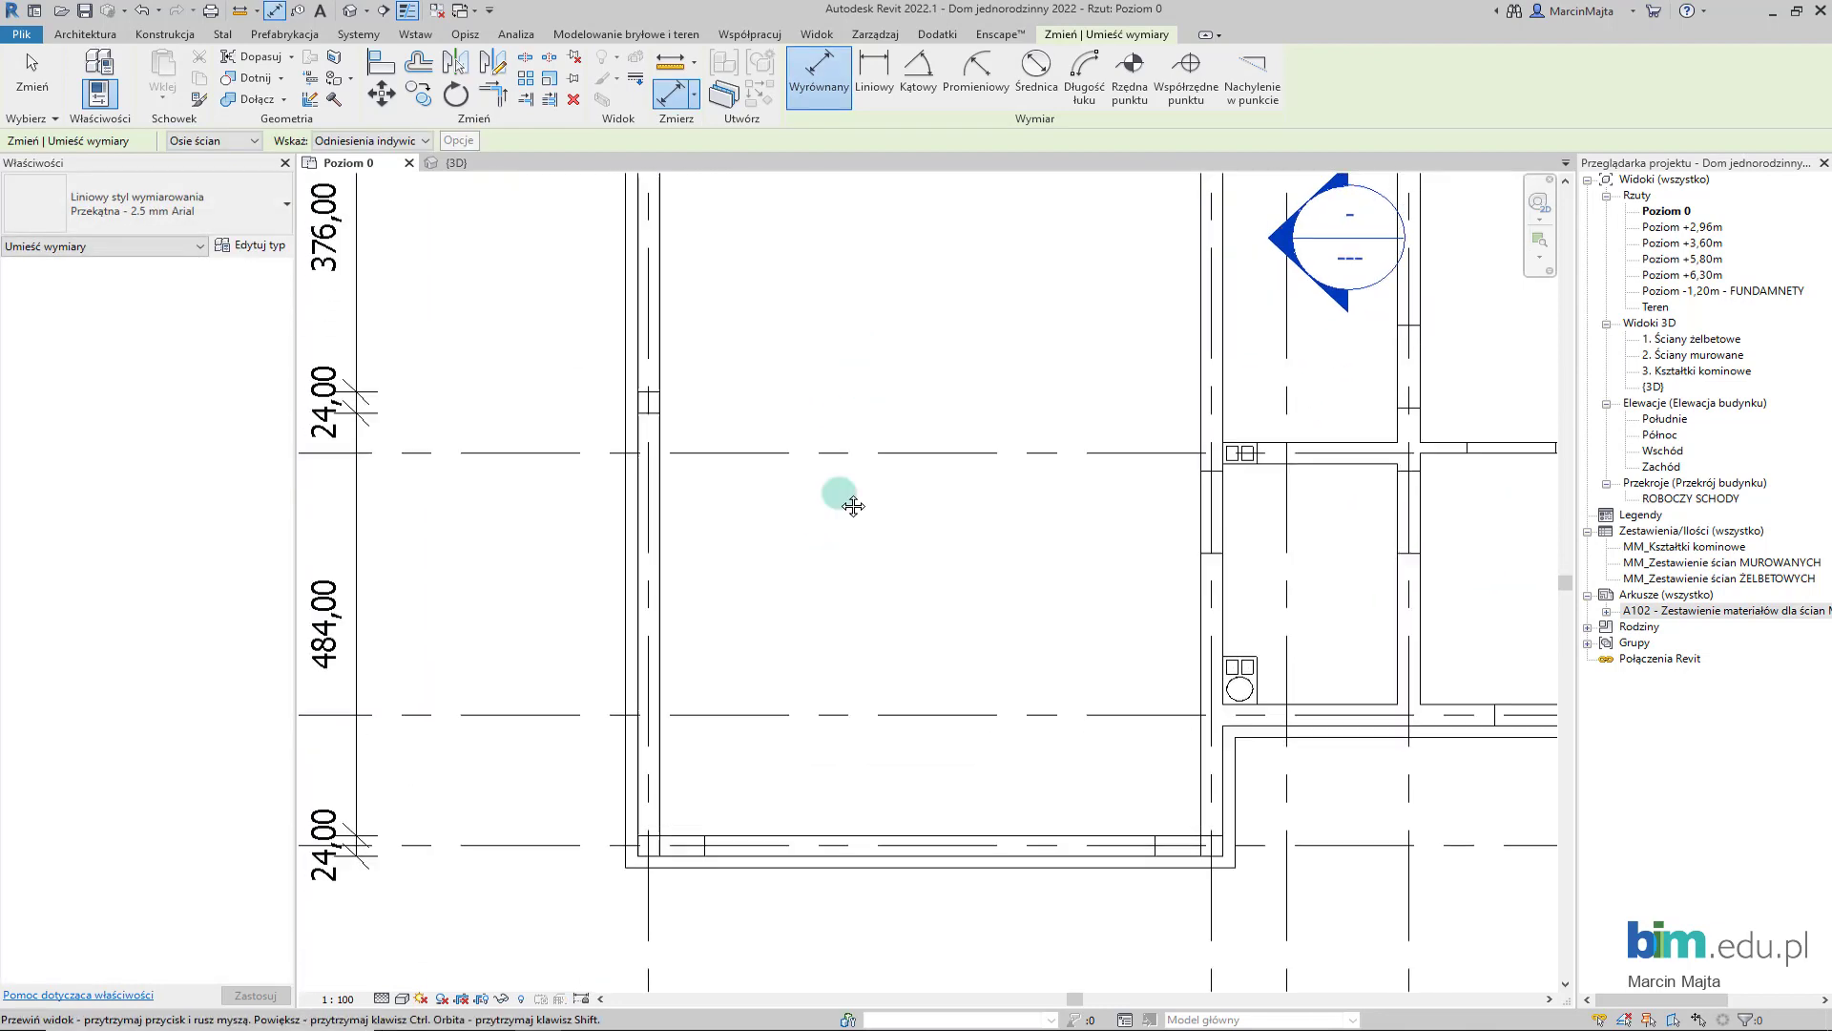
scroll(710, 633, "up", 3)
scroll(695, 677, "up", 2)
left_click(697, 678)
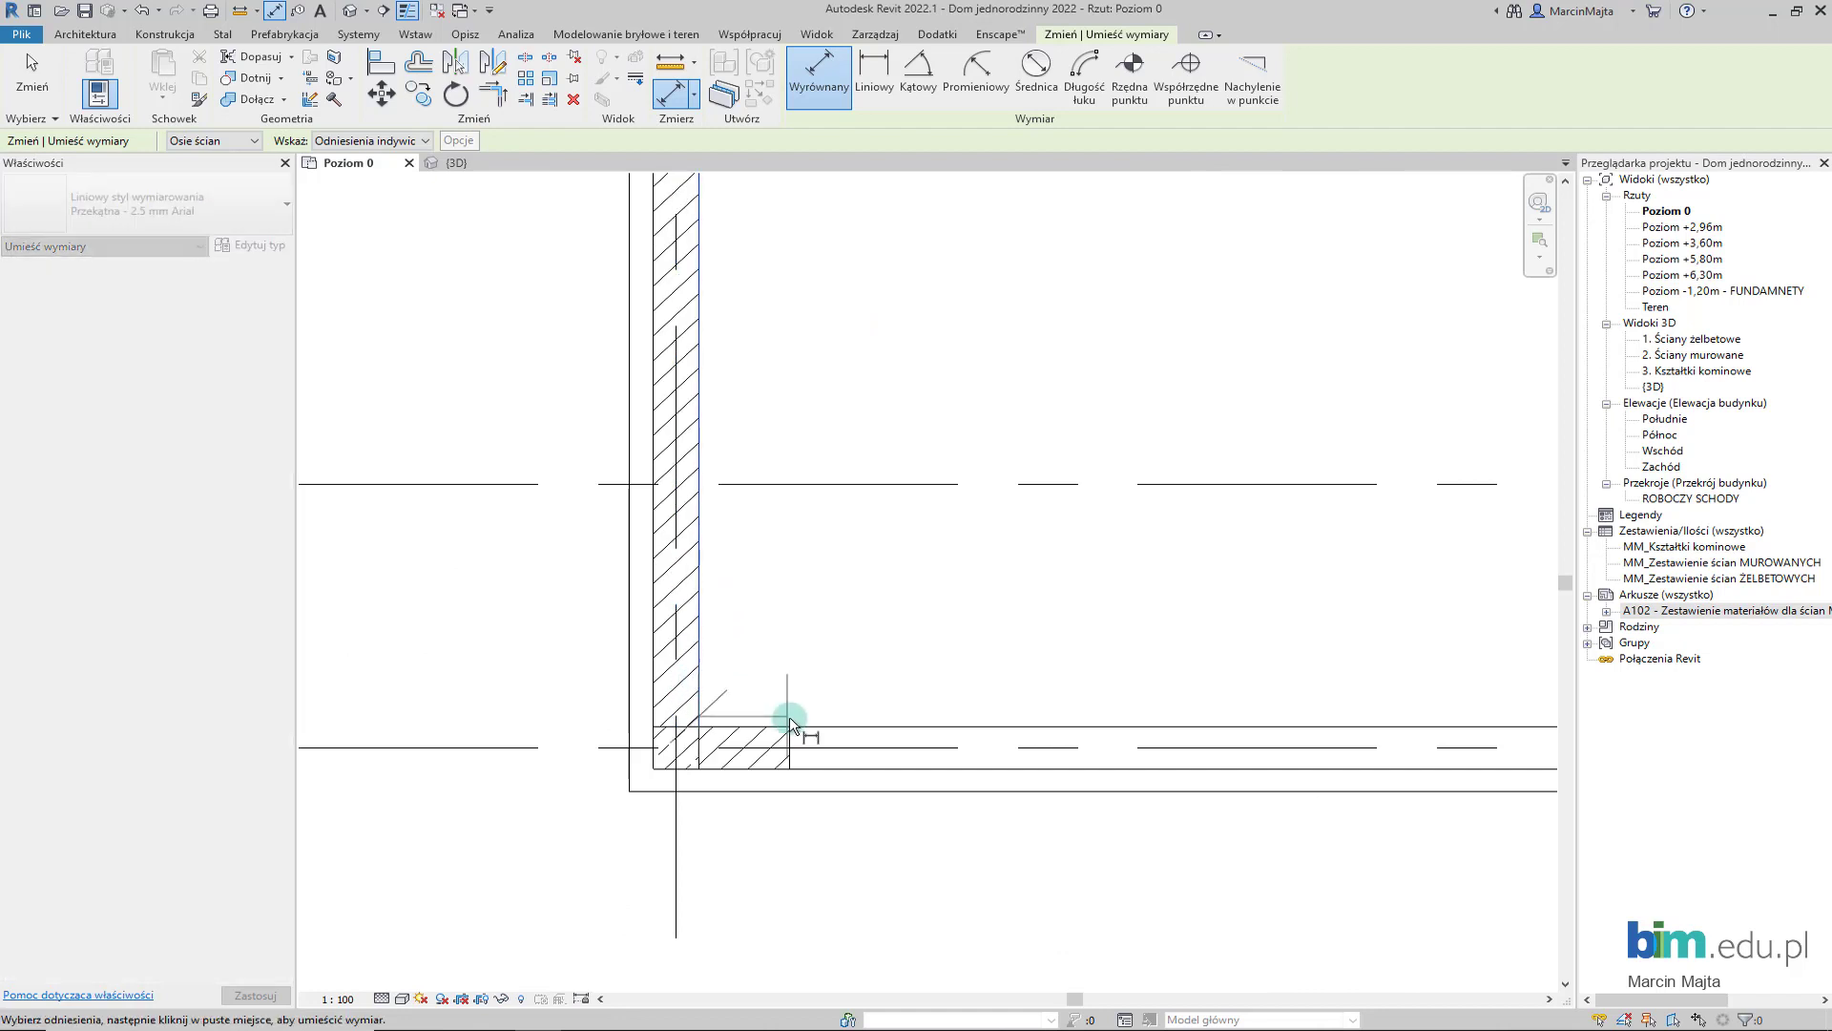
left_click(789, 720)
scroll(777, 668, "down", 2)
scroll(983, 754, "up", 2)
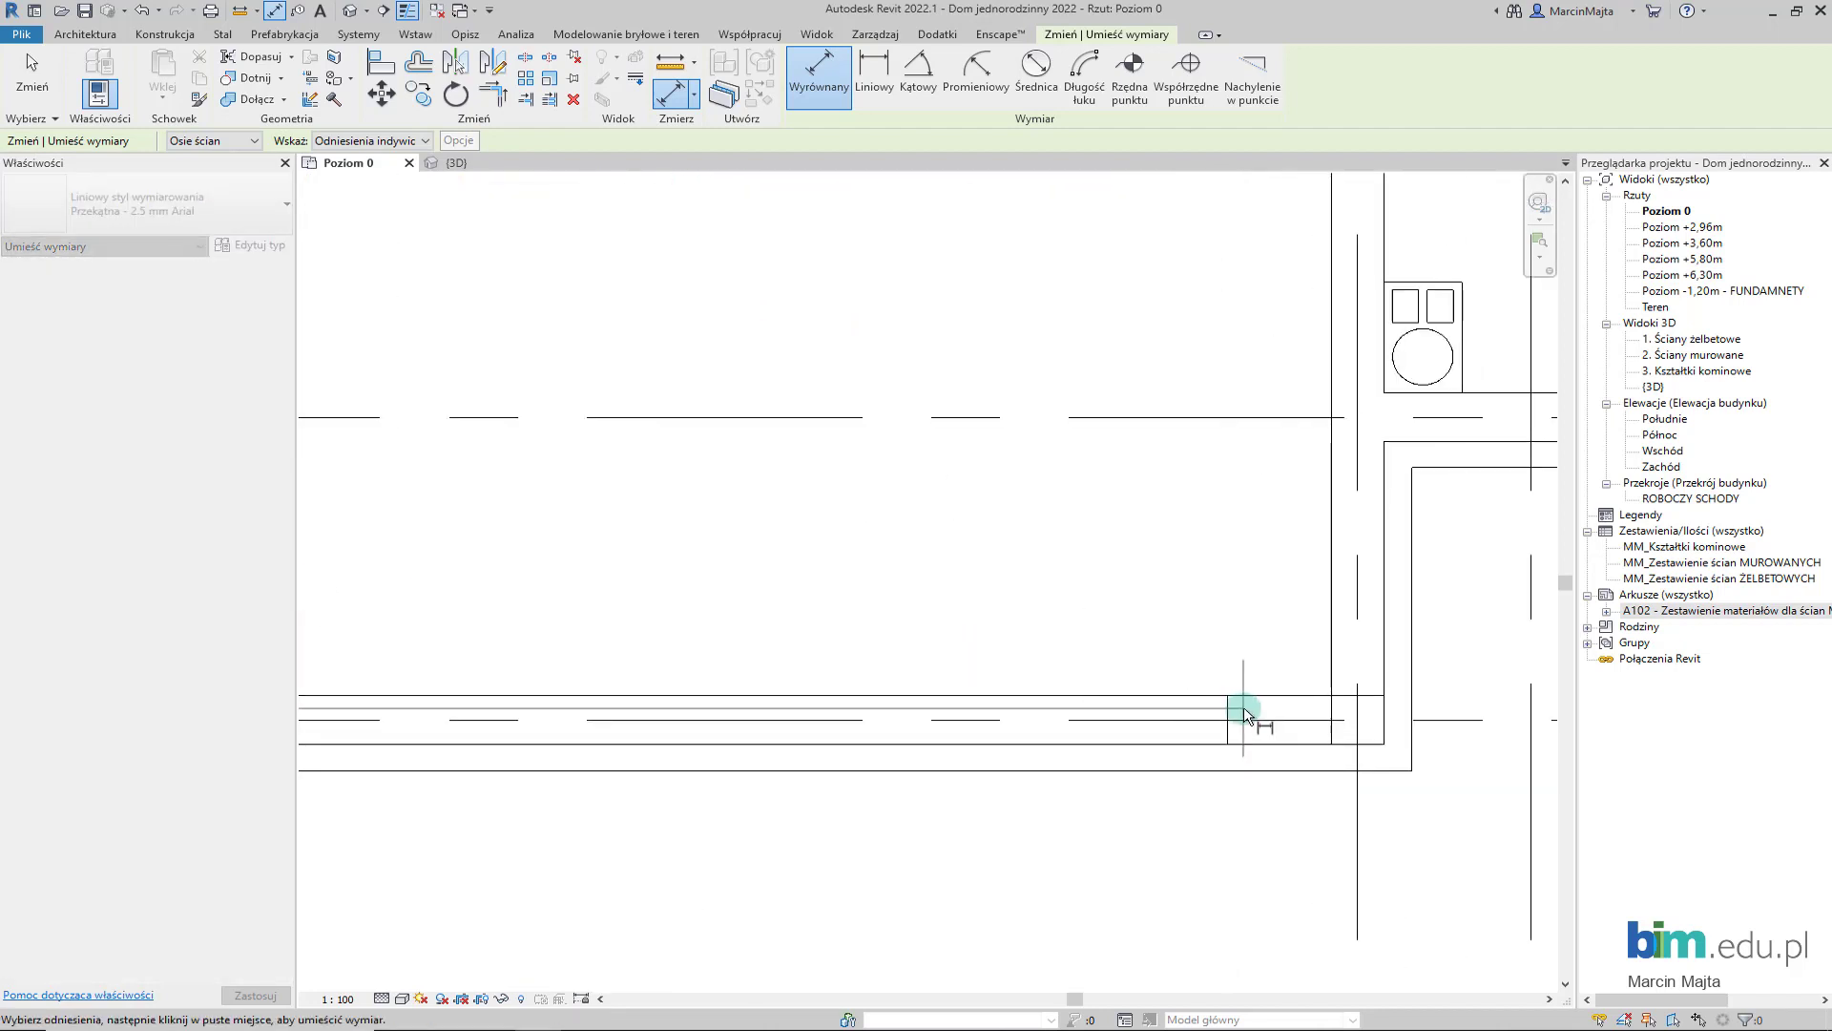
left_click(1230, 714)
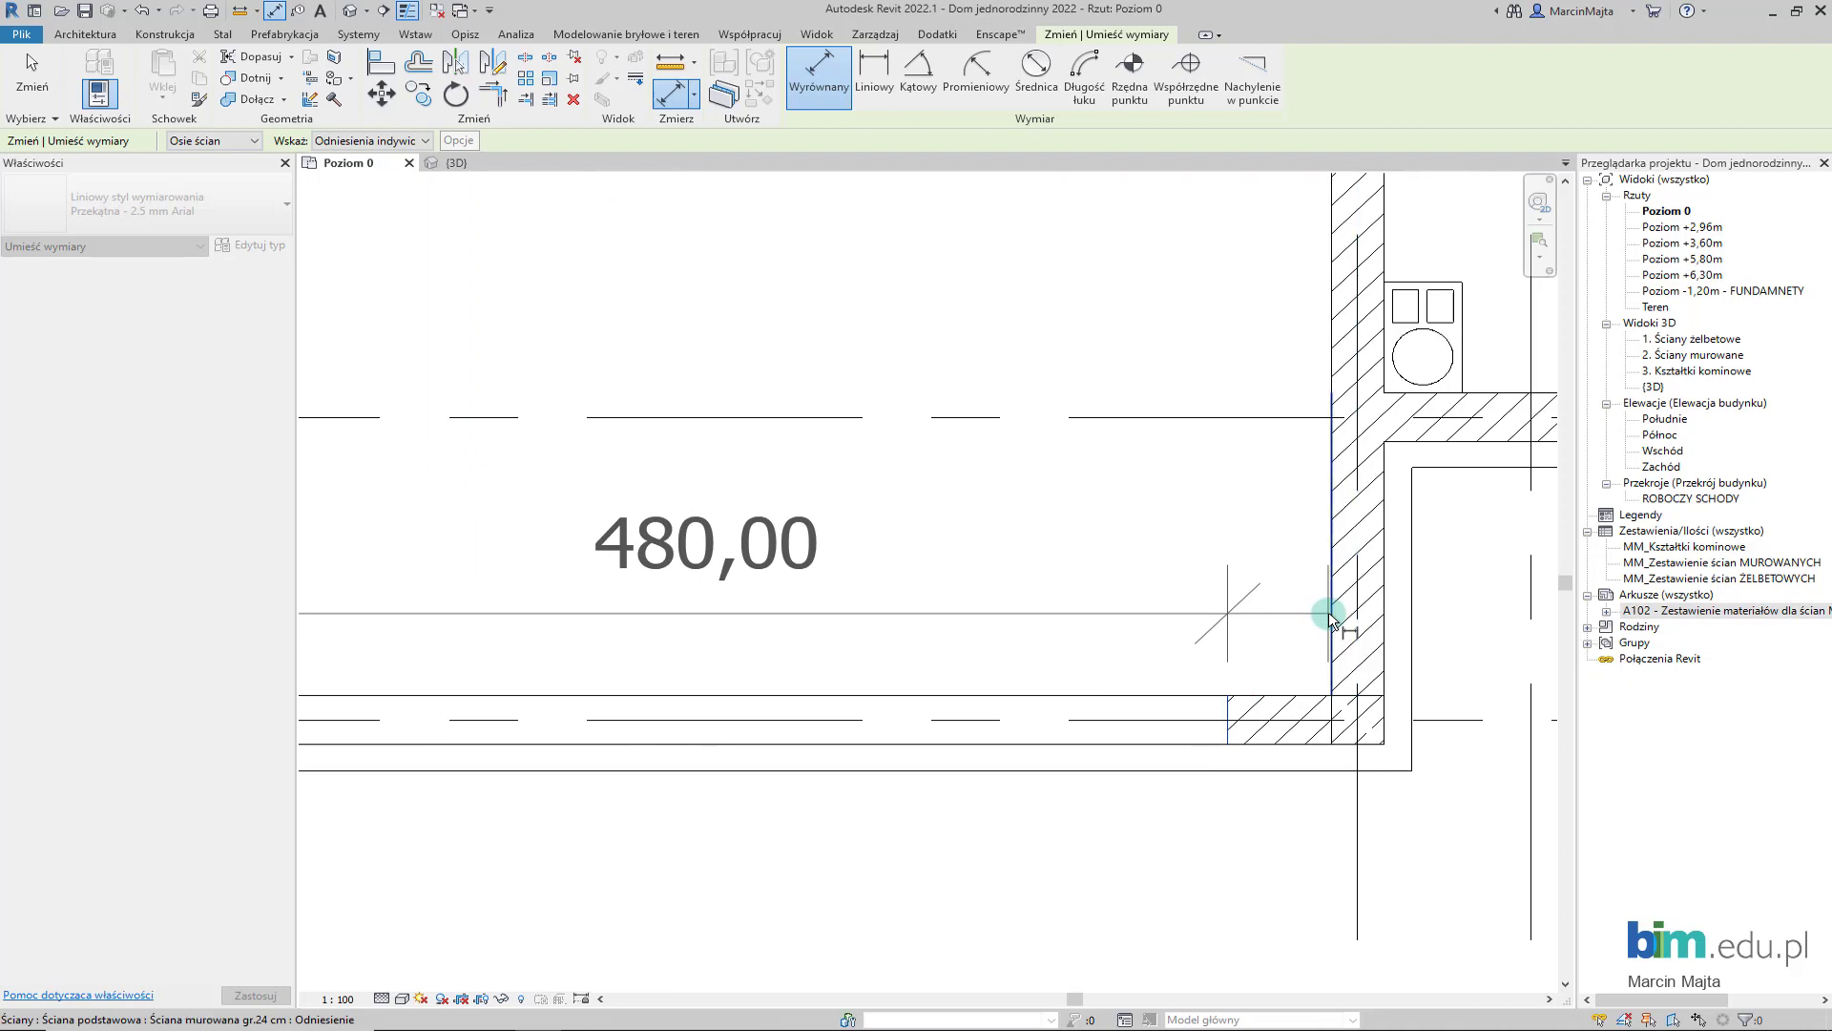
left_click(1324, 616)
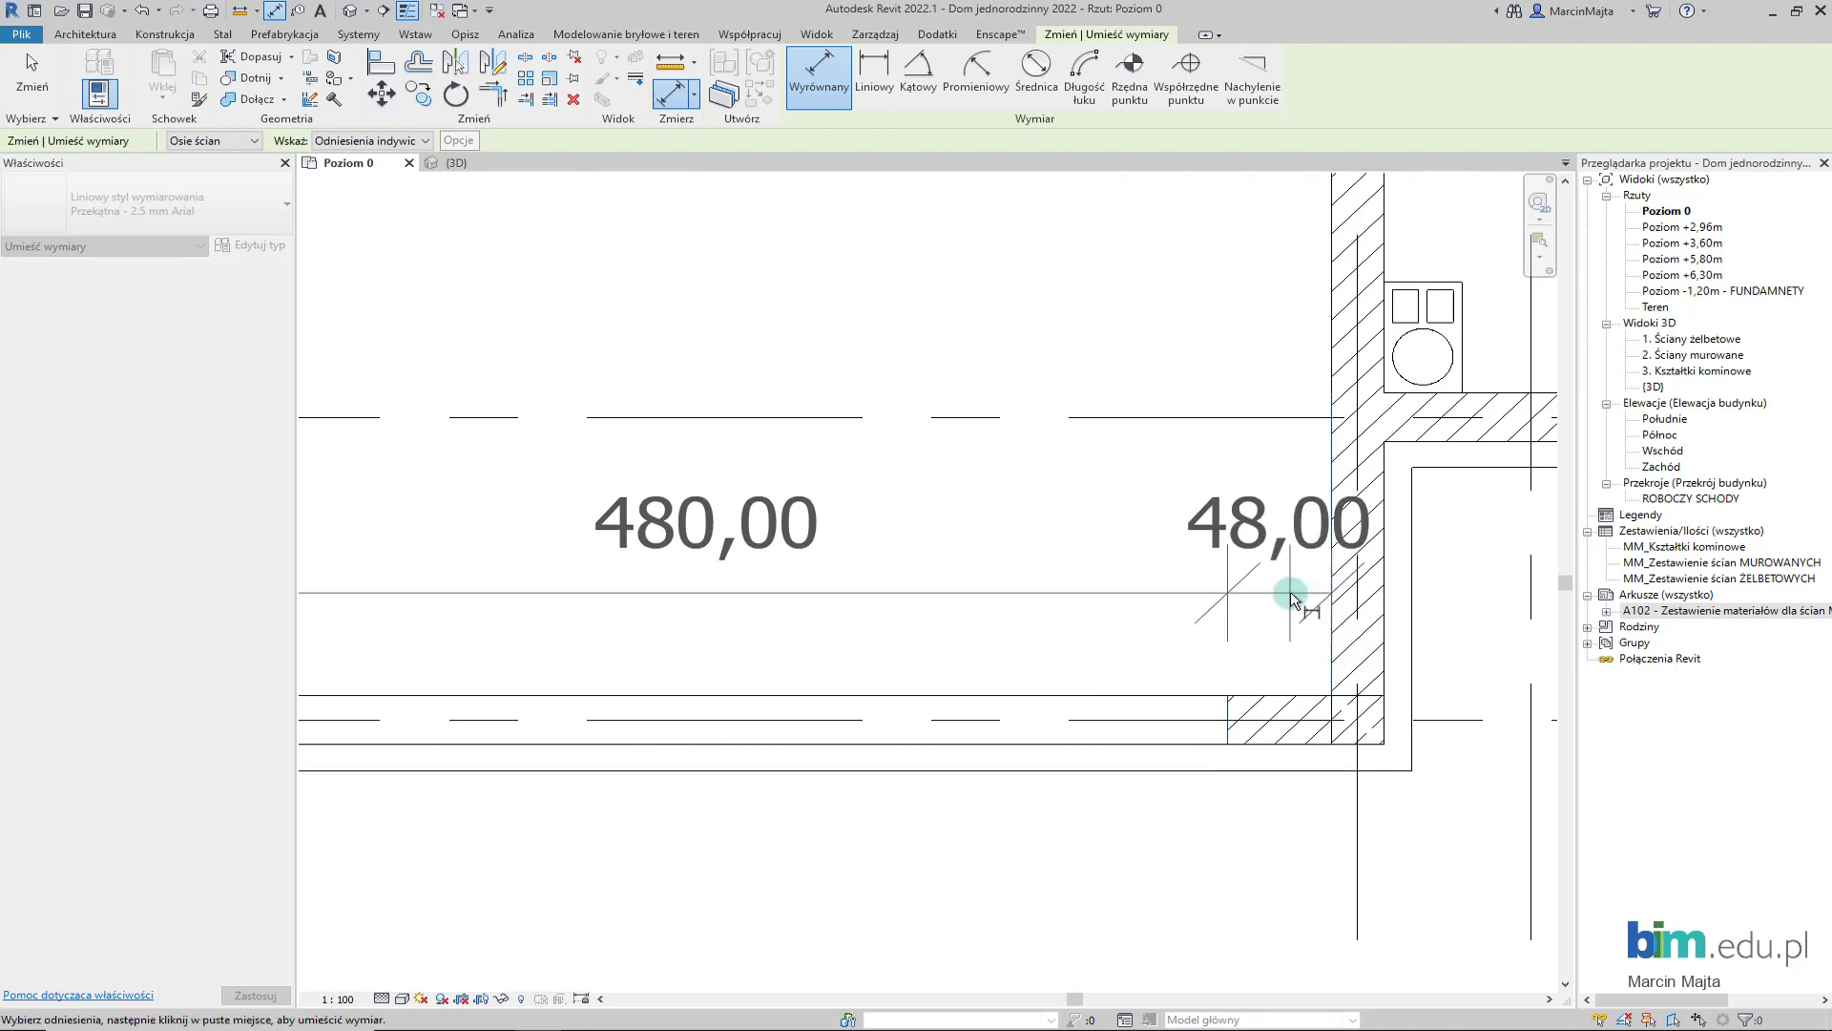
left_click(1293, 599)
- Finish dimensioning and zoom out to show the whole plan with its top dimensions
scroll(1158, 754, "down", 2)
scroll(1023, 696, "down", 2)
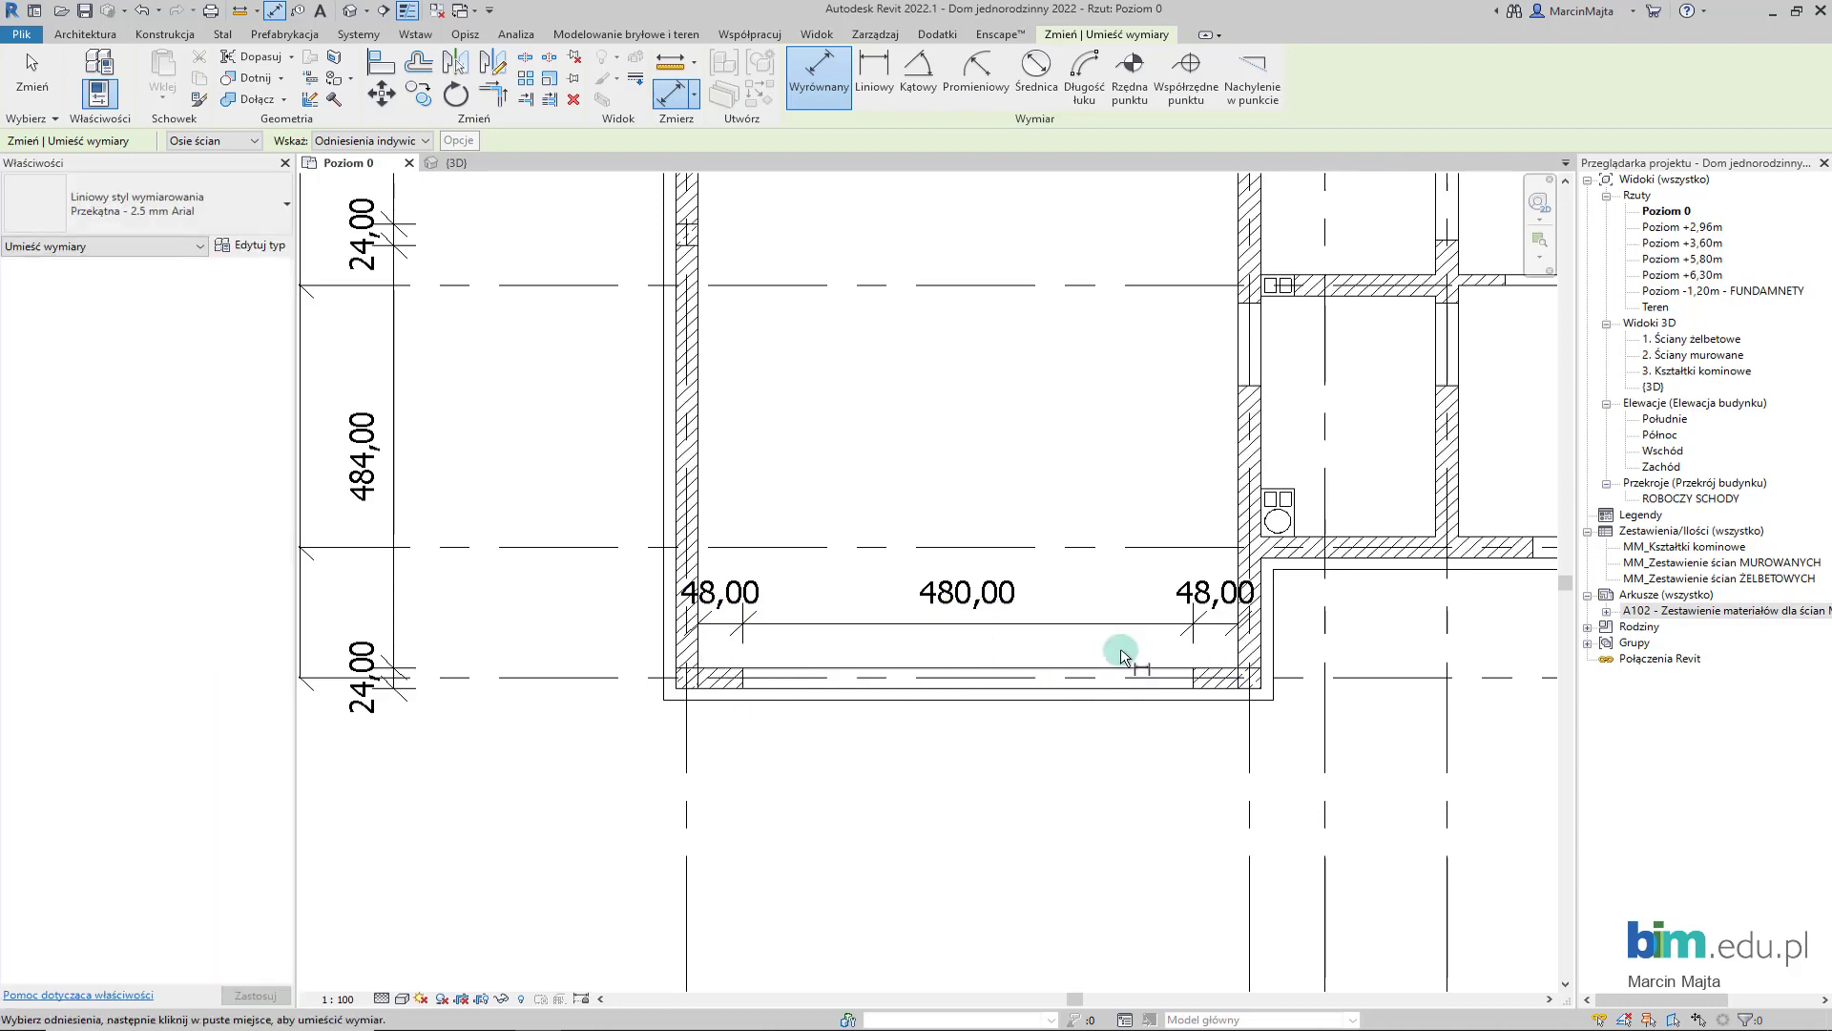
scroll(1103, 720, "down", 2)
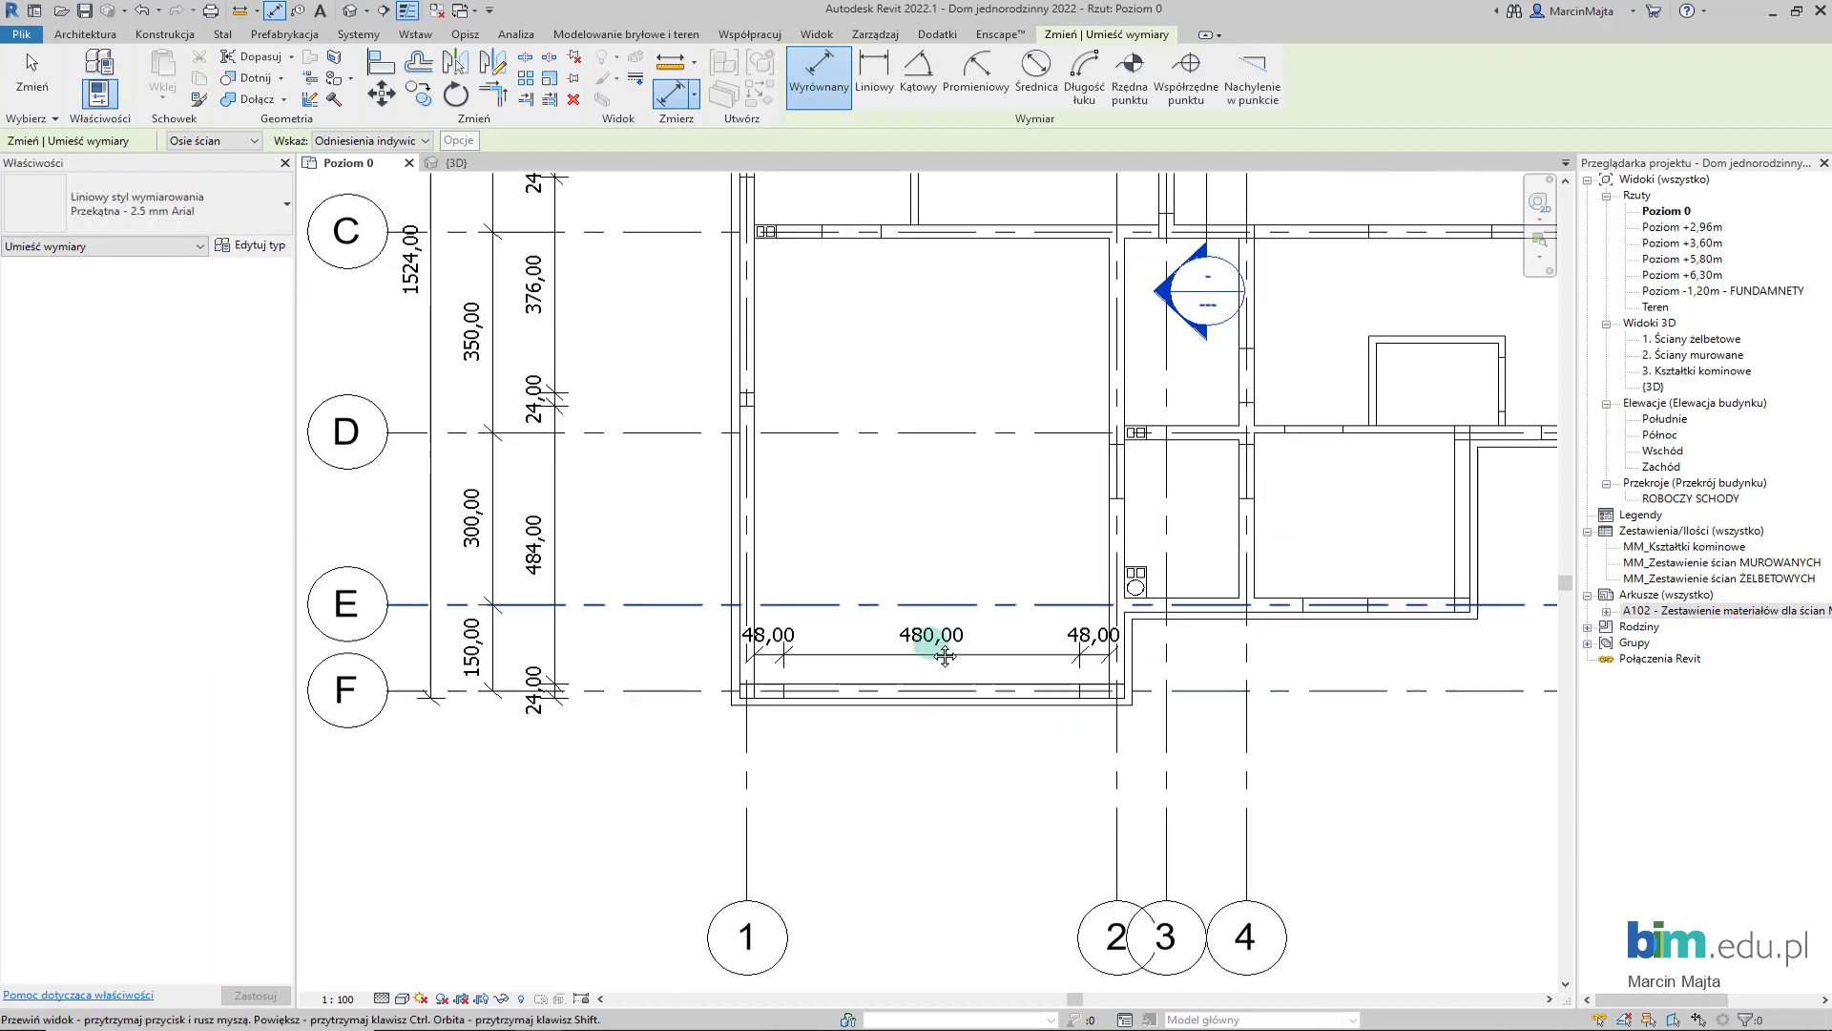
key("Escape")
key("Escape")
scroll(921, 647, "down", 1)
middle_click_drag(929, 602, 868, 611)
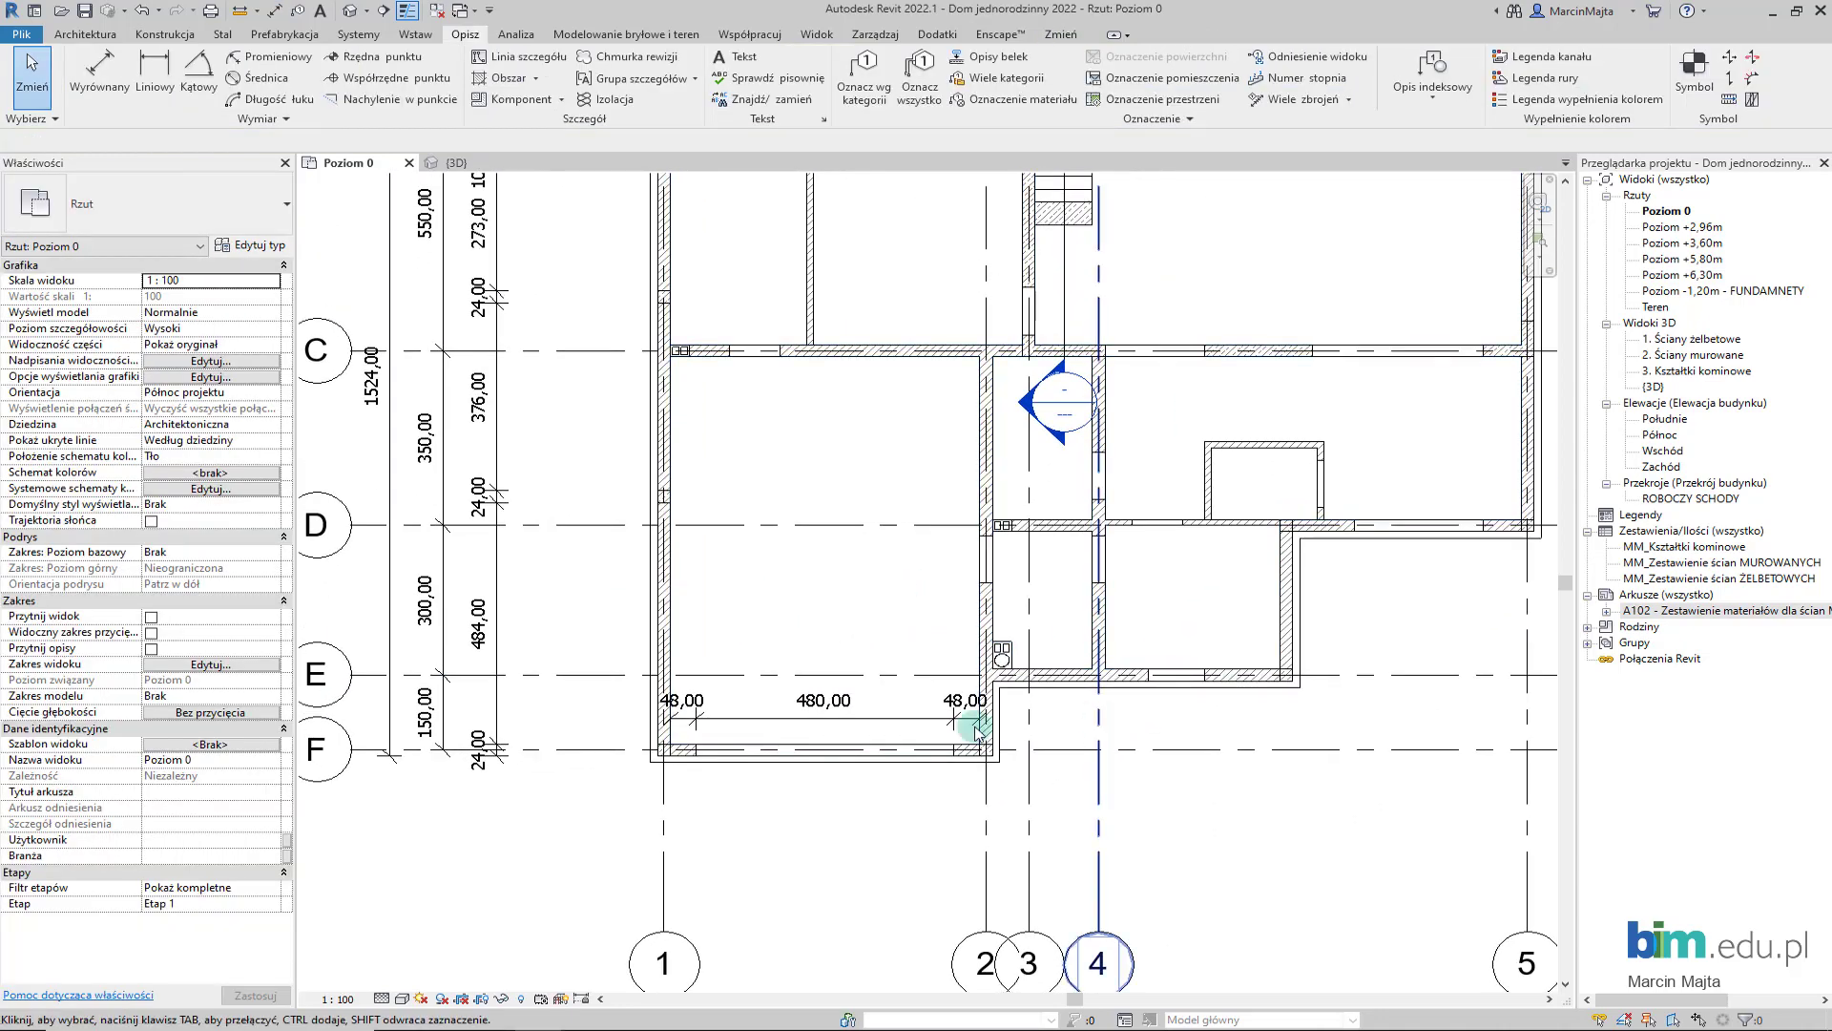
scroll(954, 572, "down", 2)
scroll(953, 534, "down", 1)
middle_click_drag(952, 524, 854, 519)
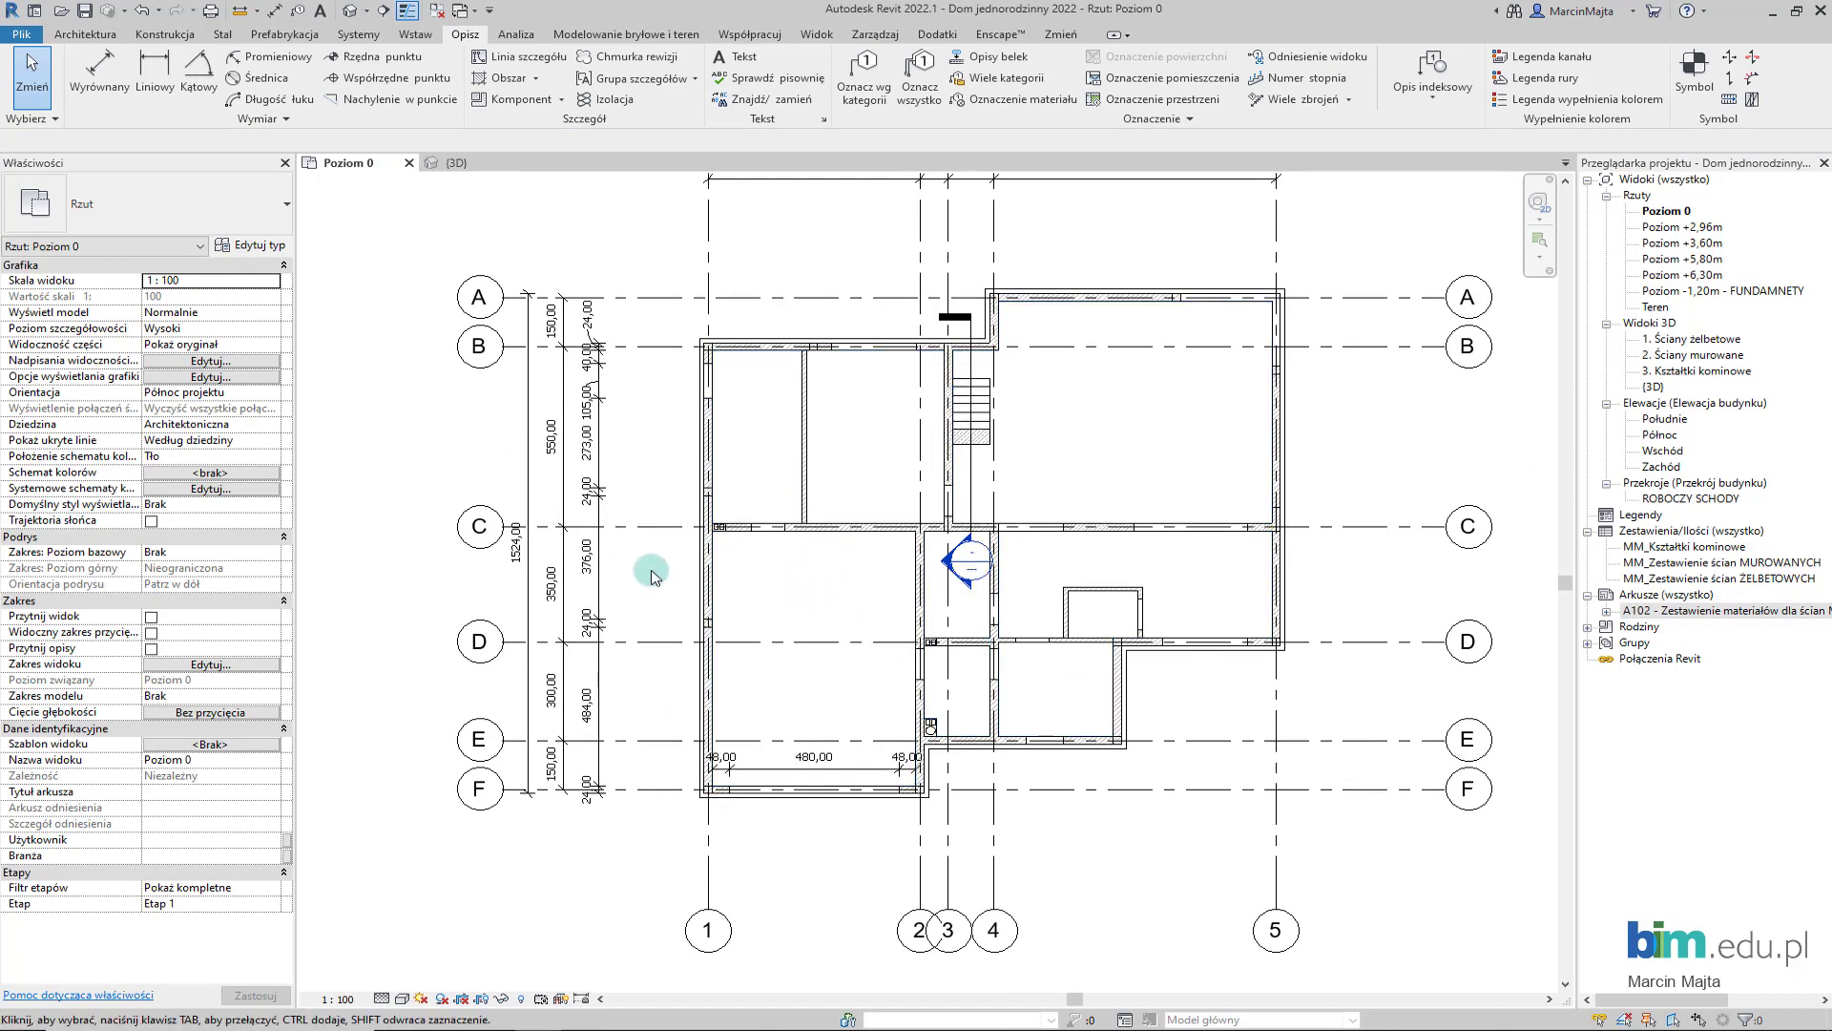
middle_click_drag(657, 582, 606, 616)
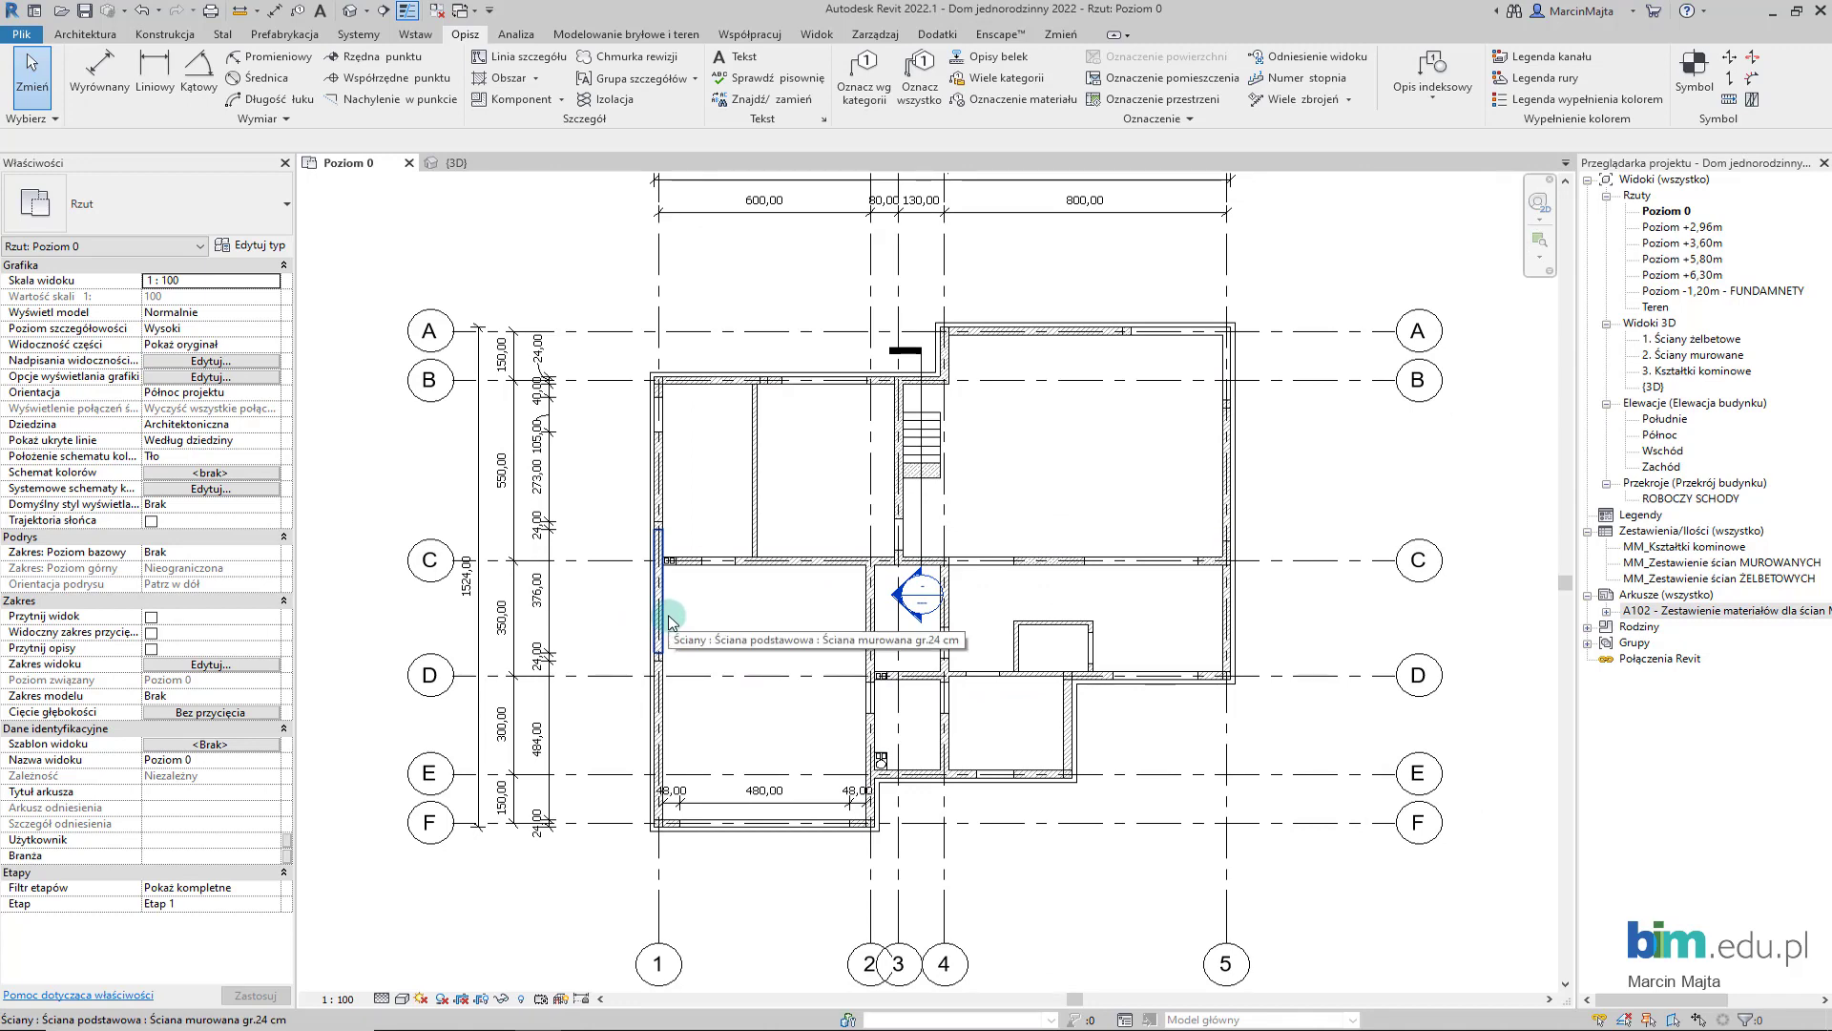
- Tag the left masonry wall (TG), loading the Oznaczenie ściany family from Opisy > Architektoniczny
key("t")
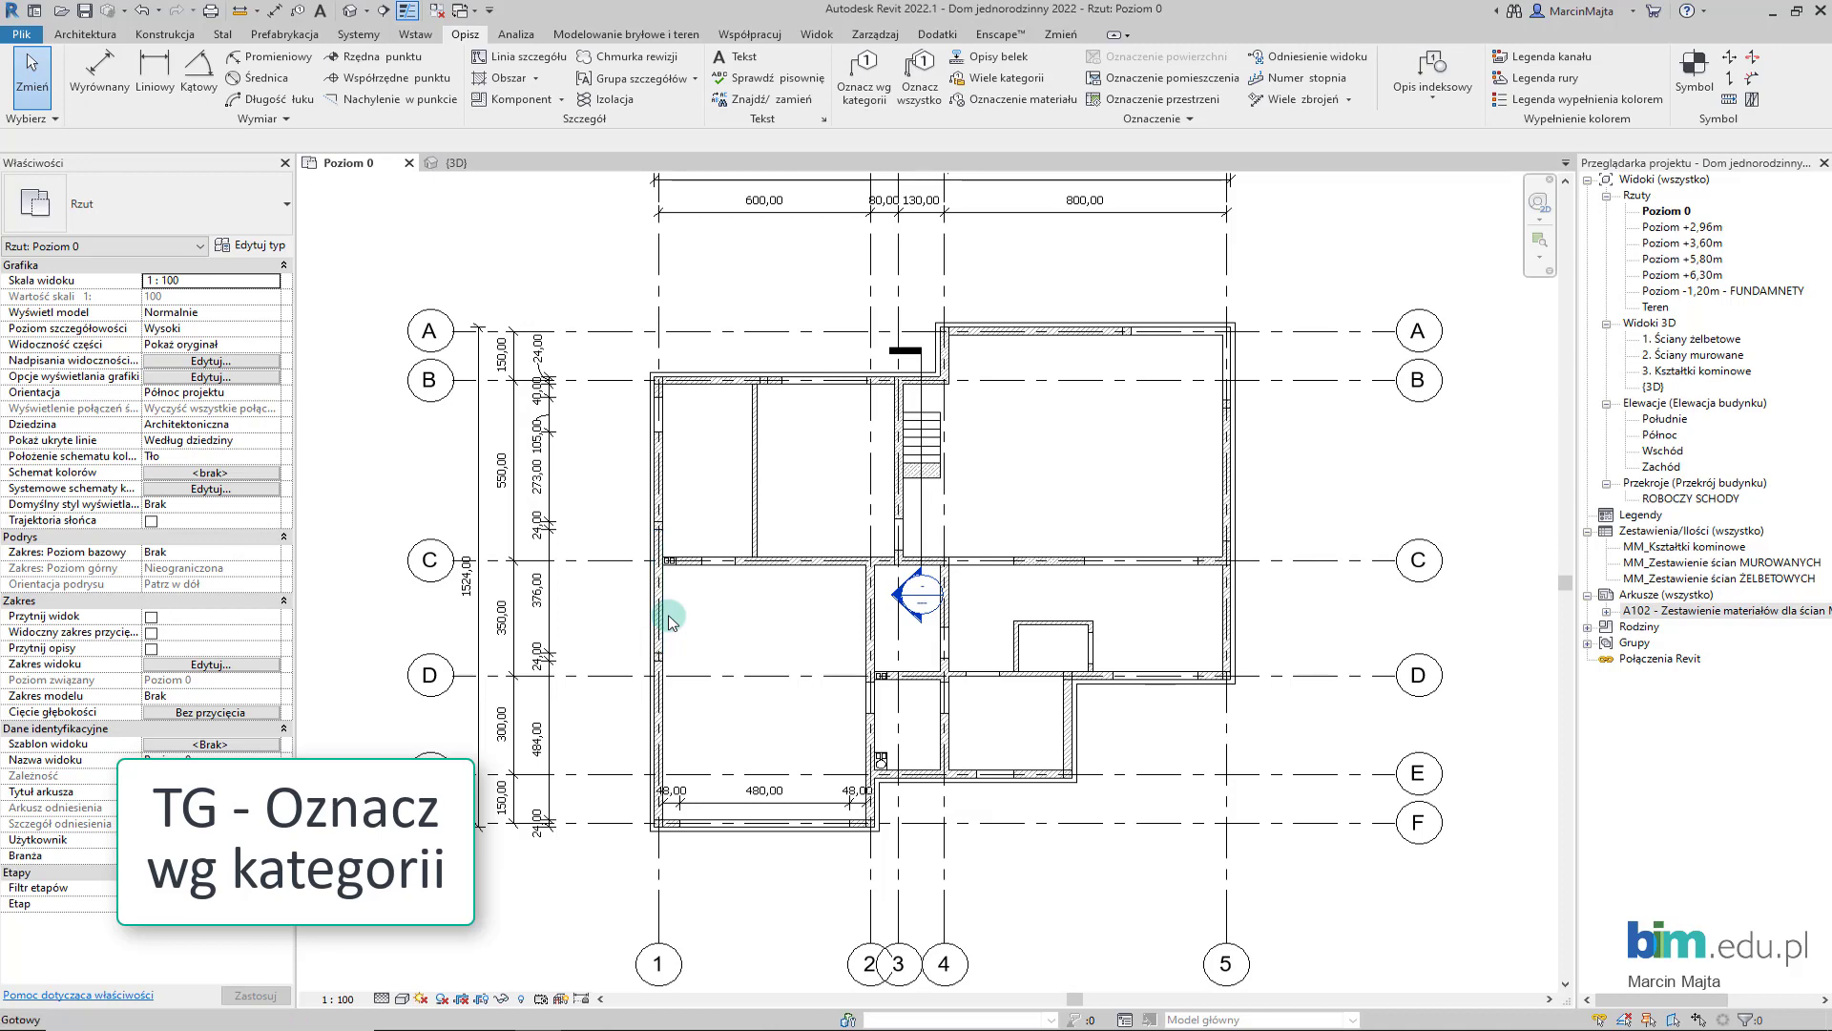
key("g")
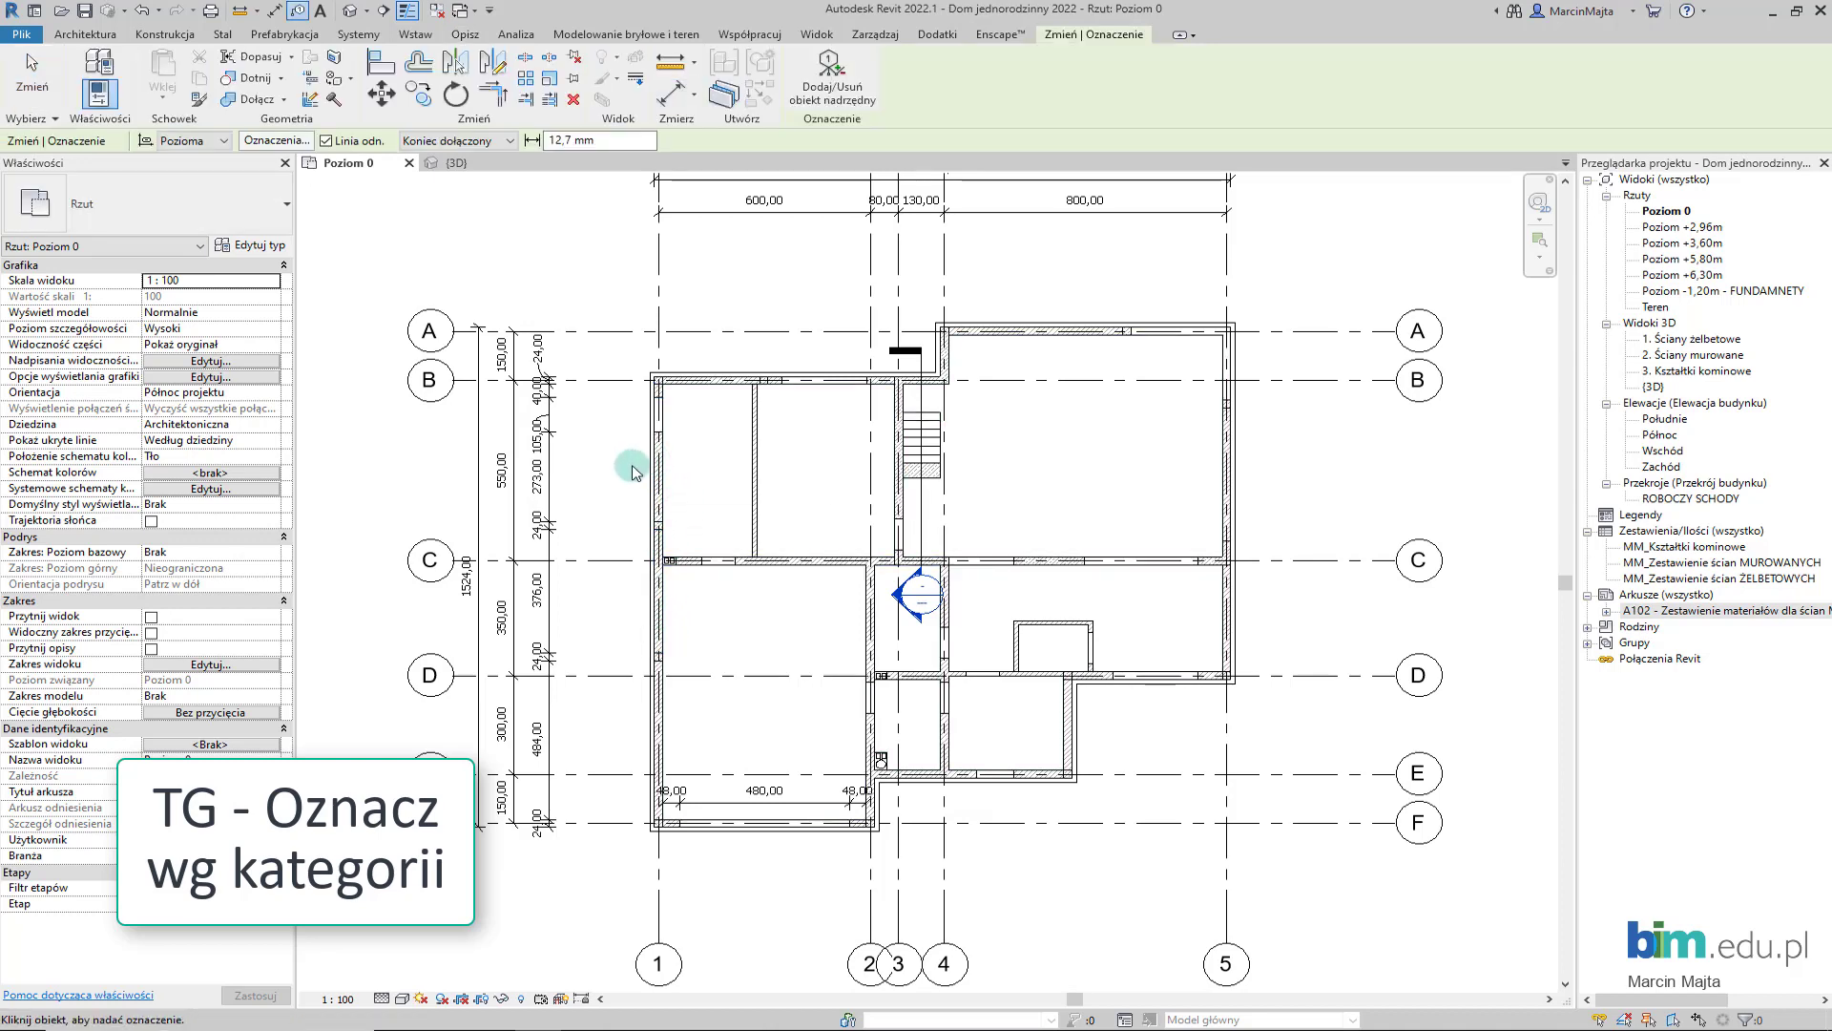
scroll(658, 458, "up", 3)
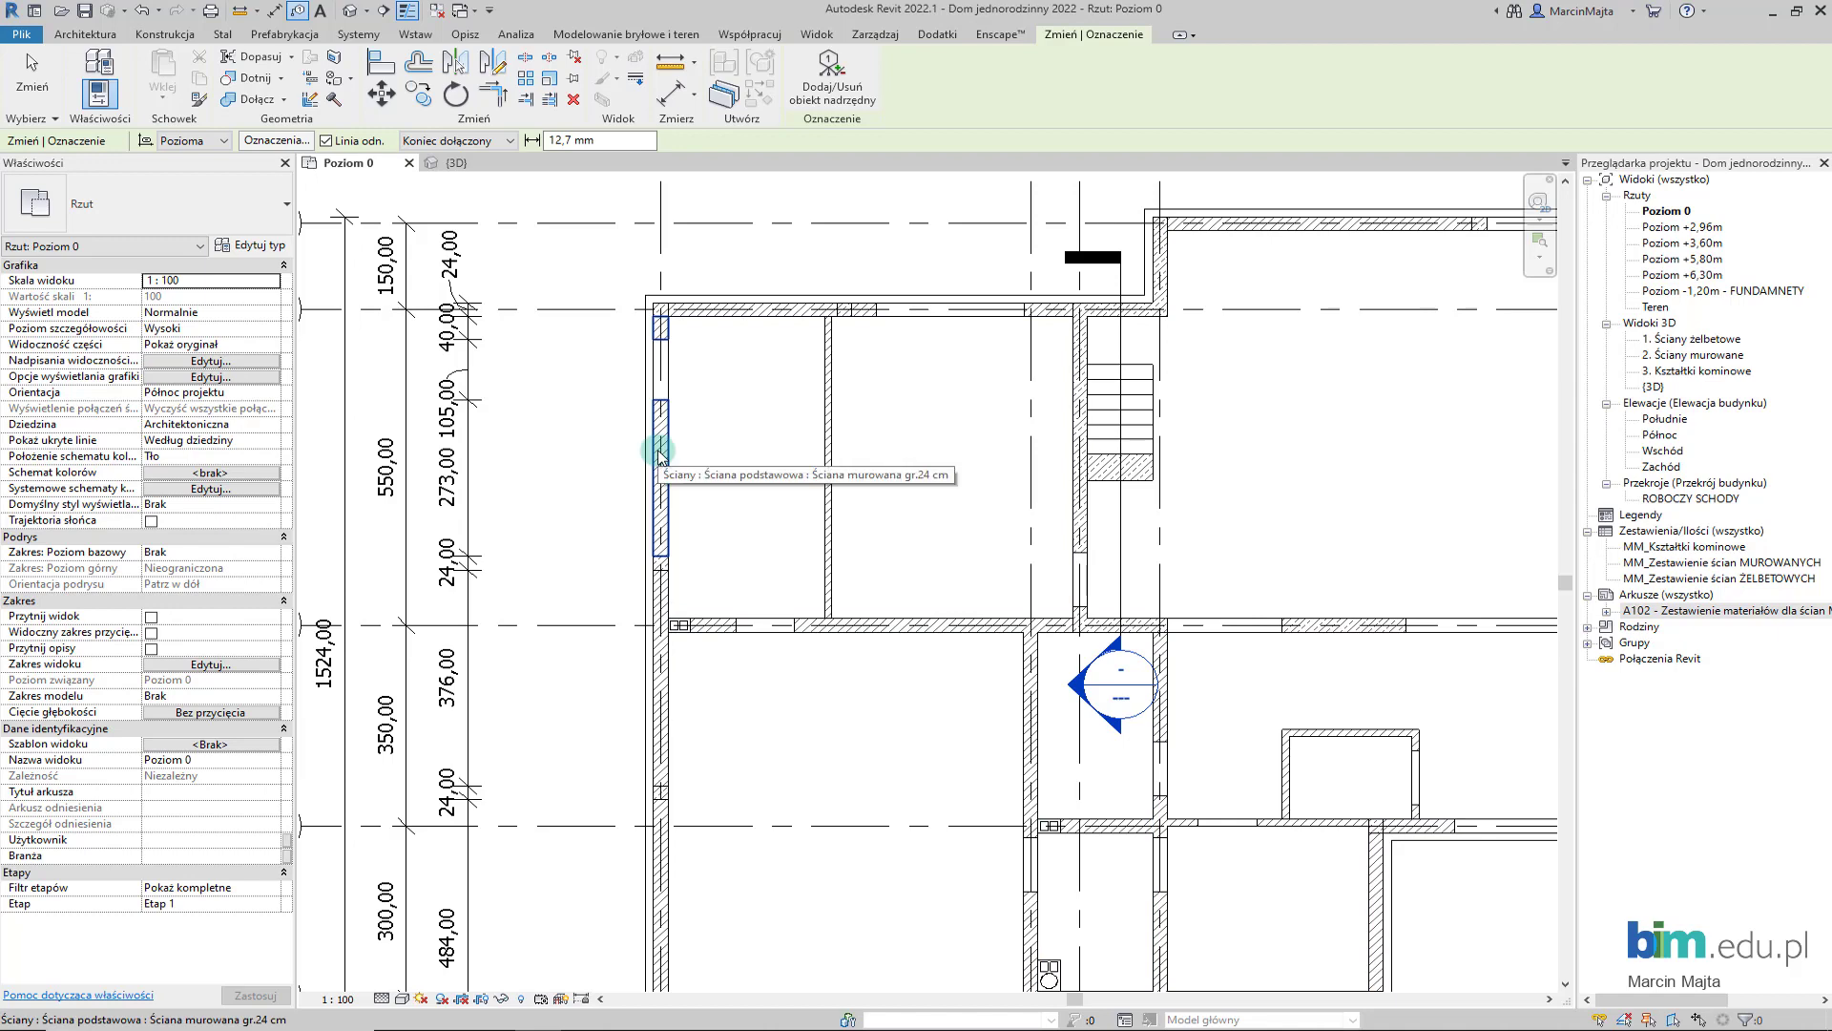
left_click(658, 453)
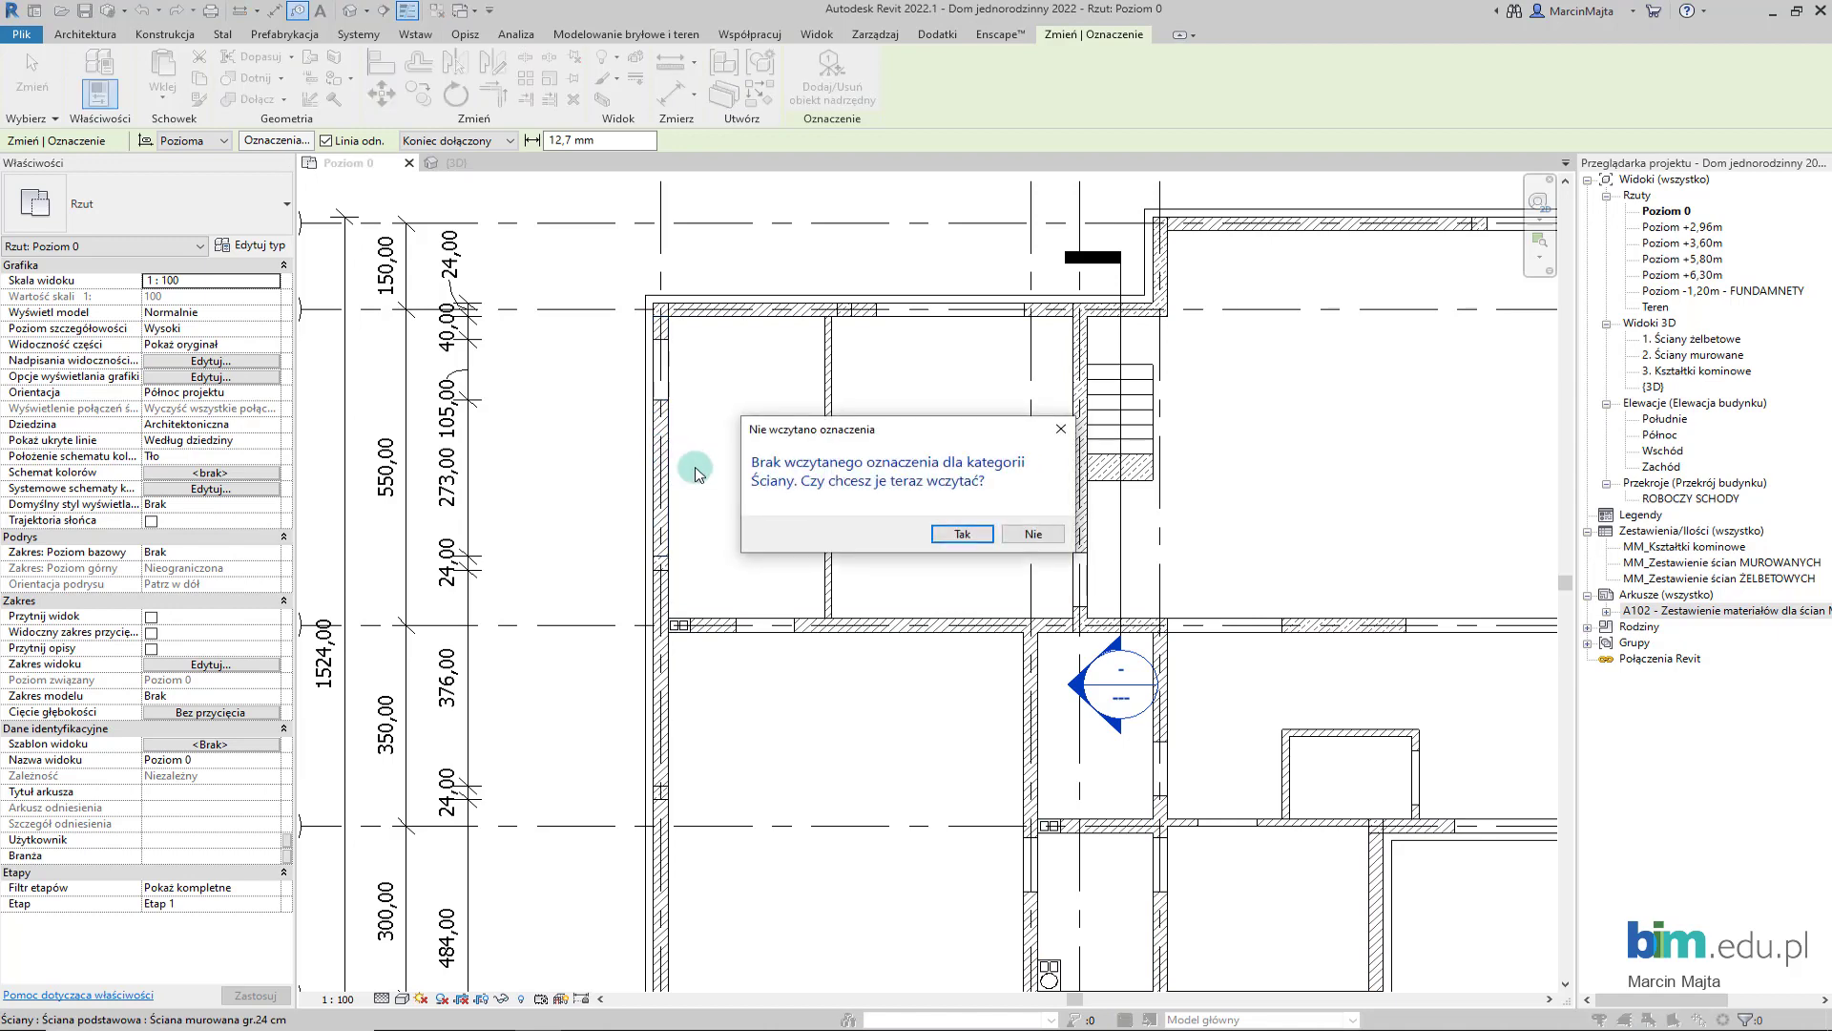
left_click(949, 540)
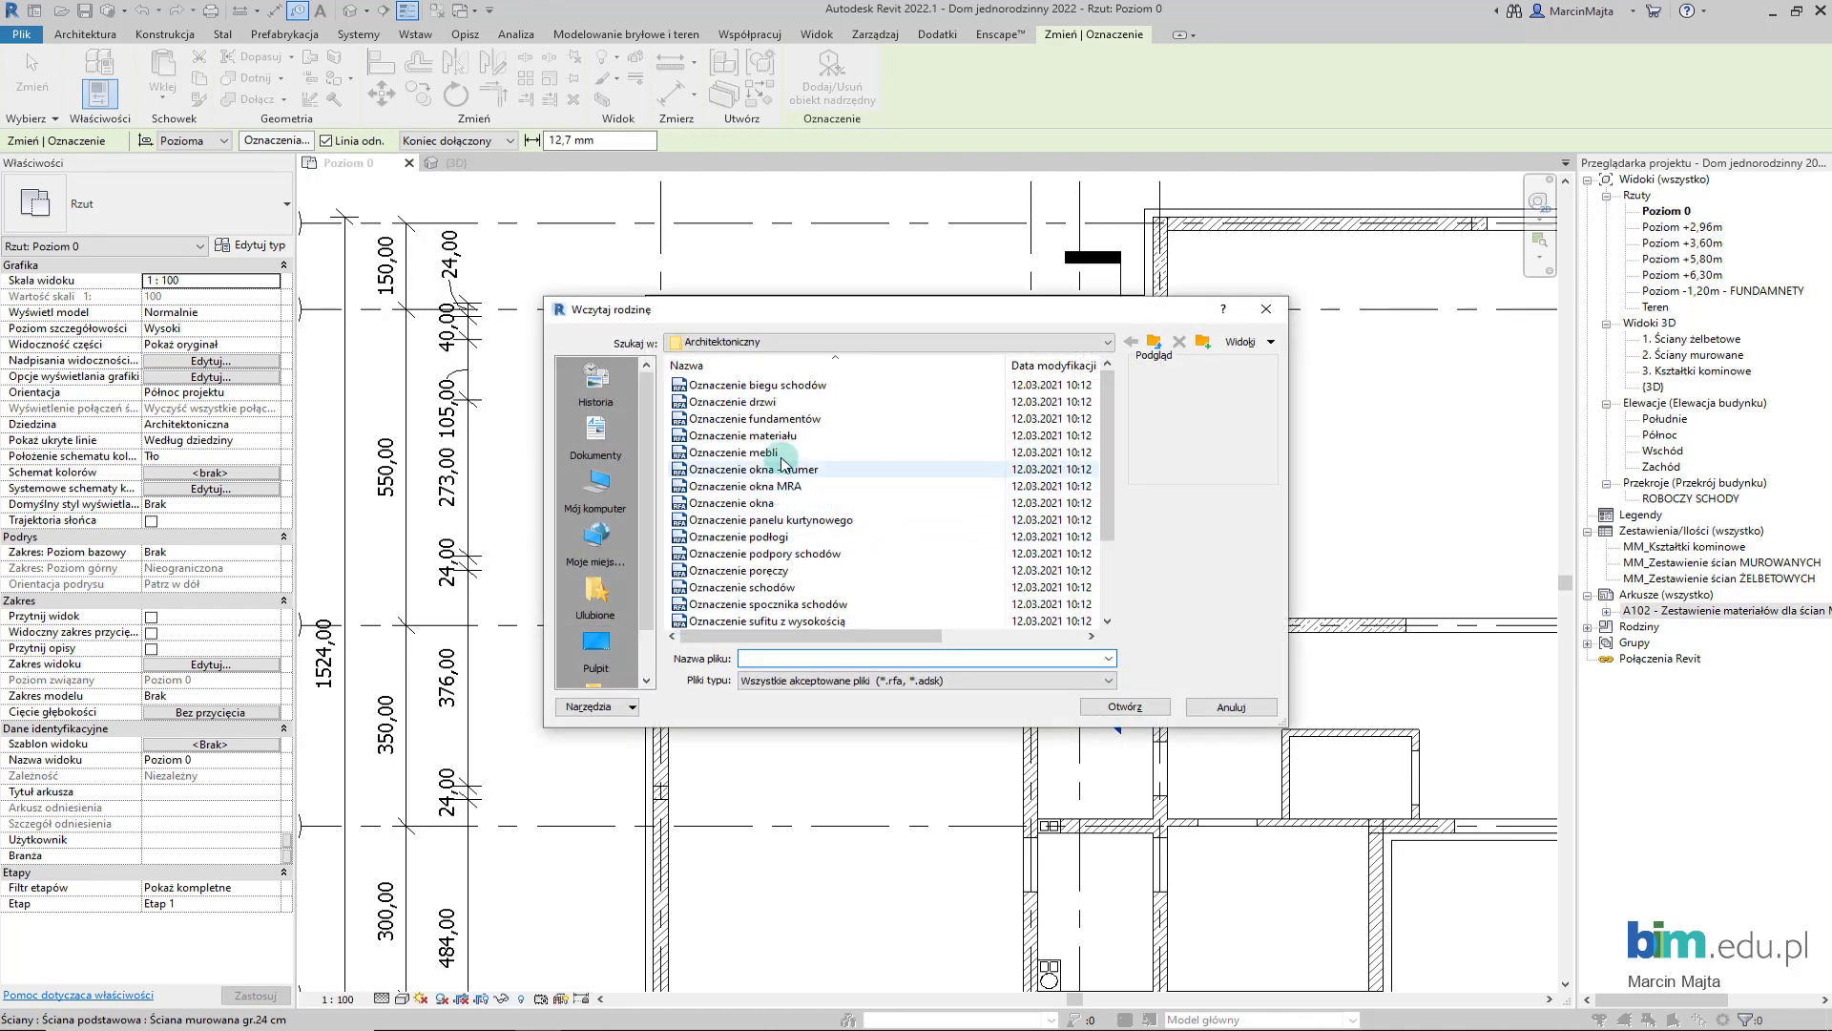
left_click(783, 343)
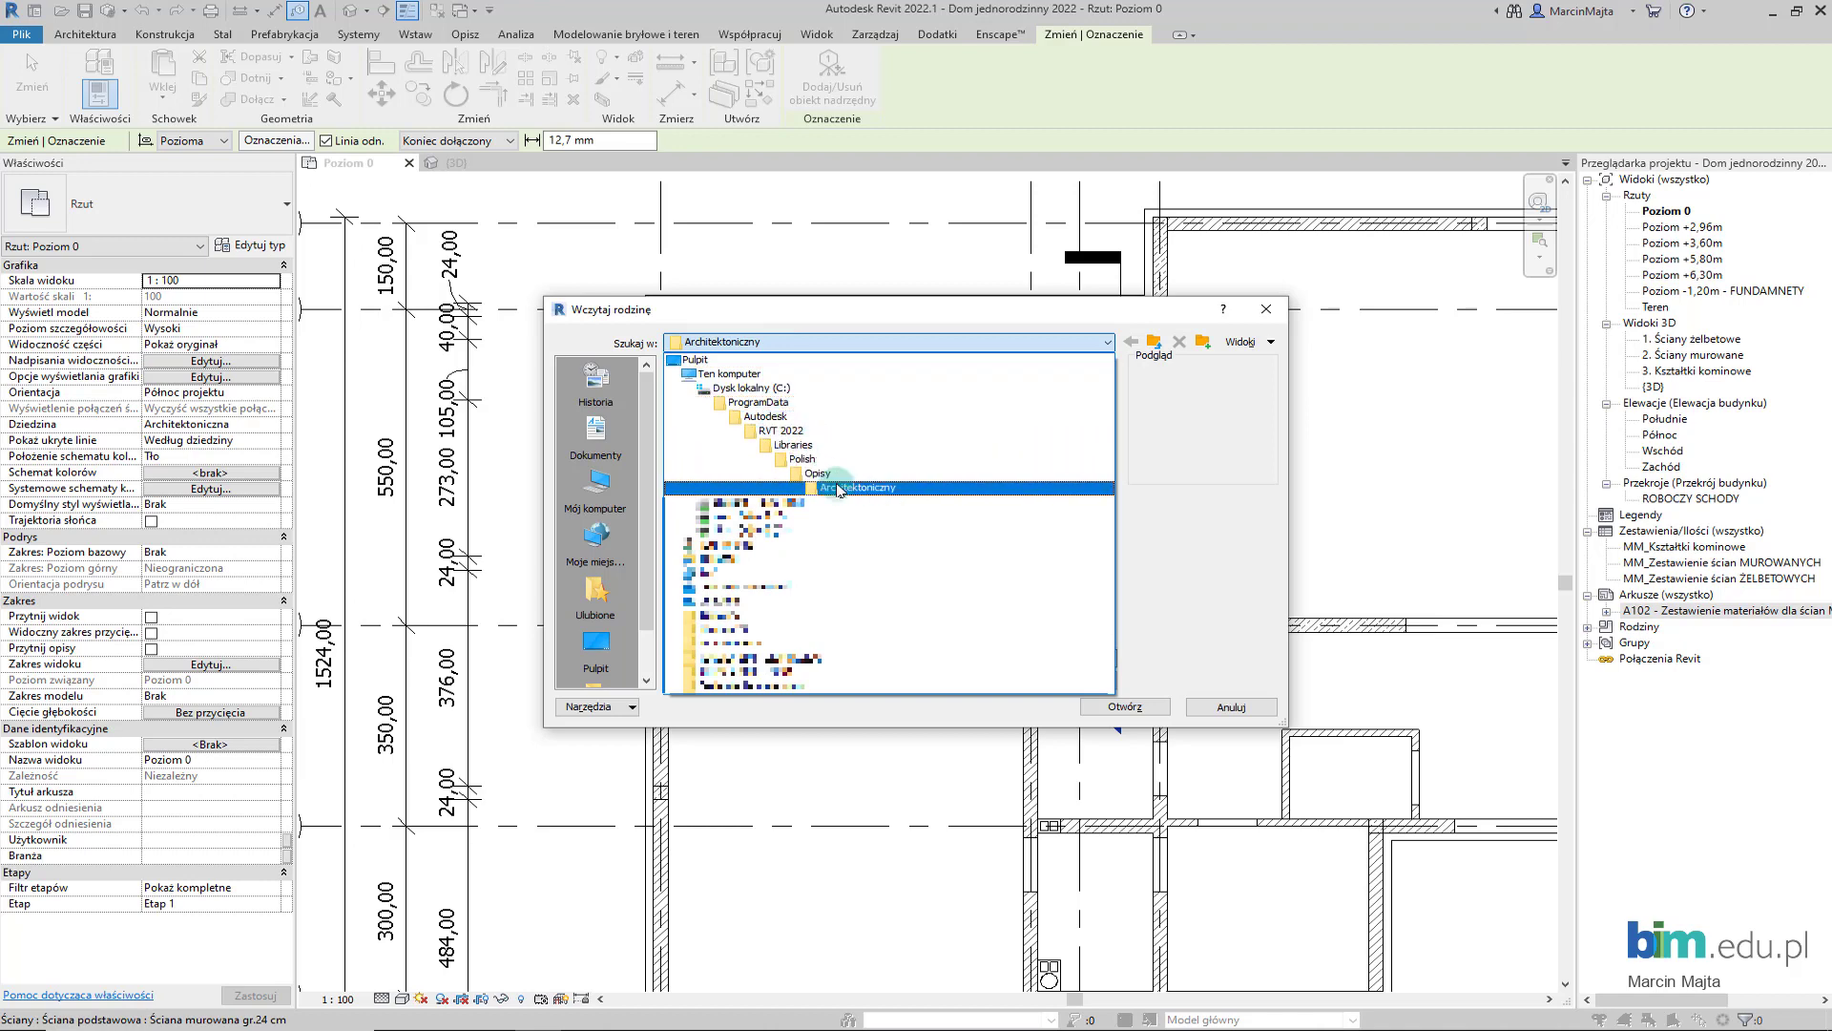
left_click(859, 488)
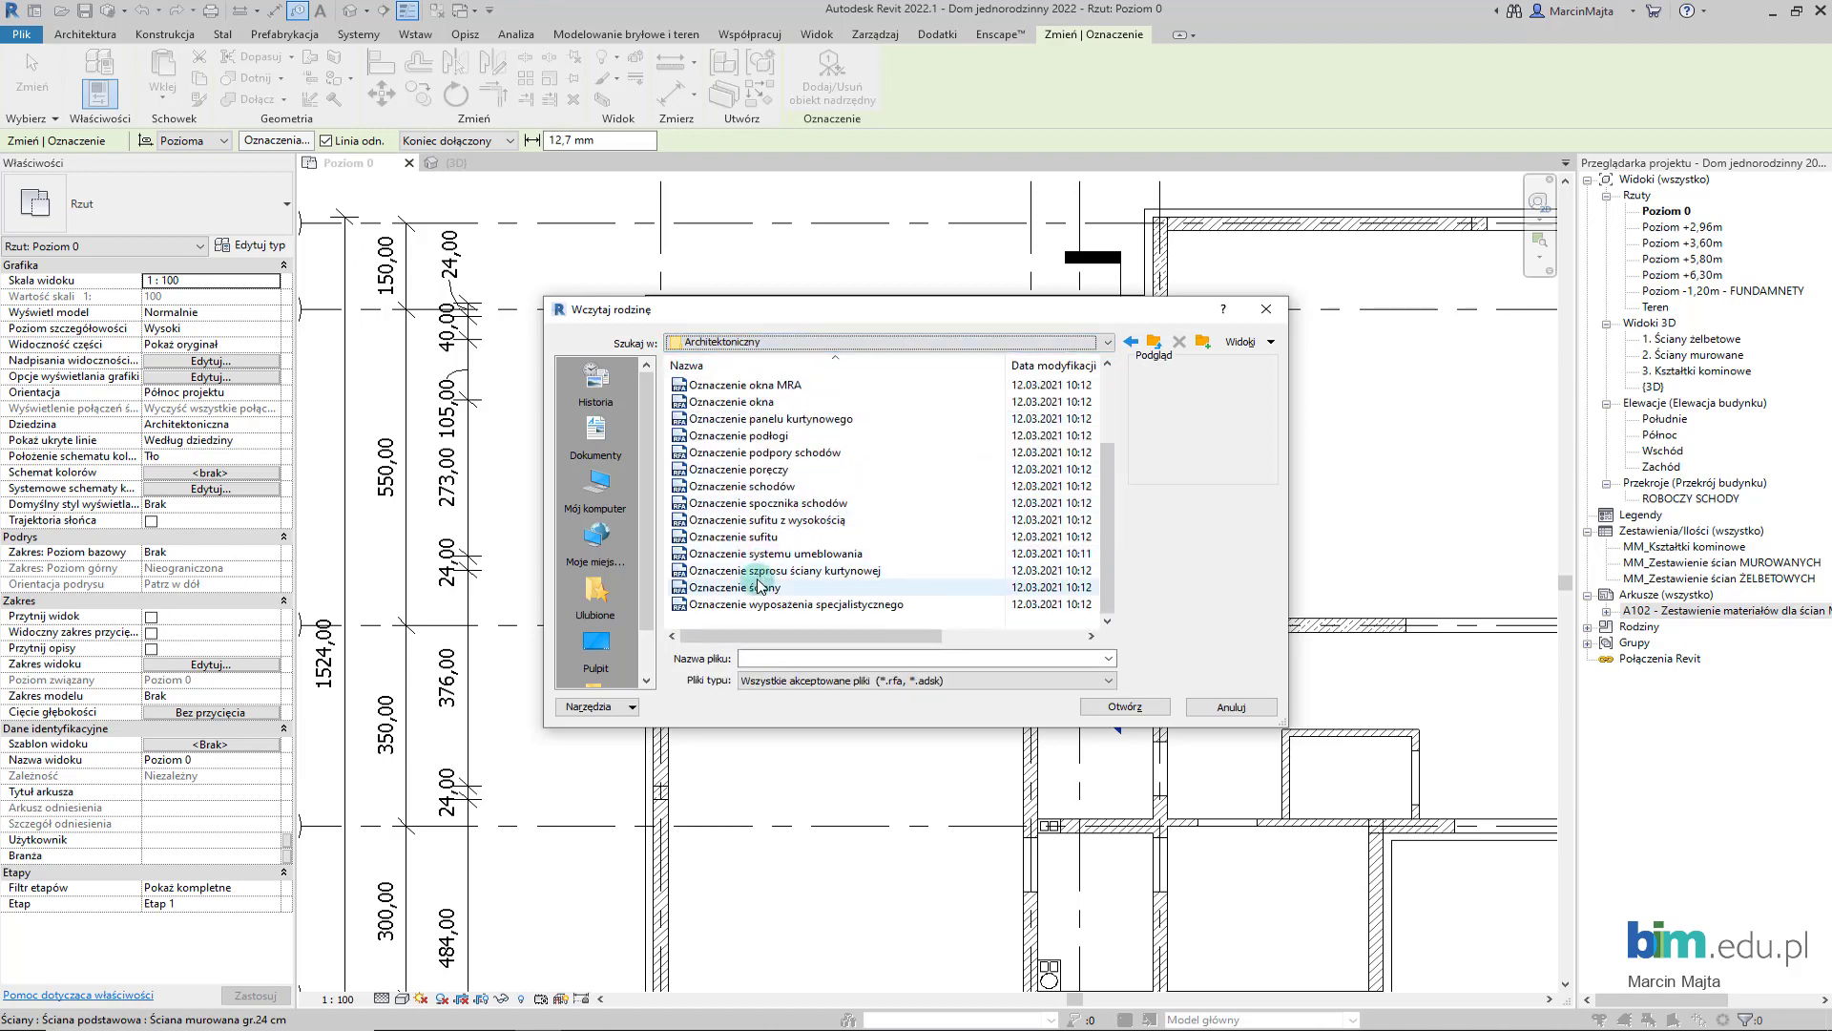
left_click(733, 586)
left_click(1140, 714)
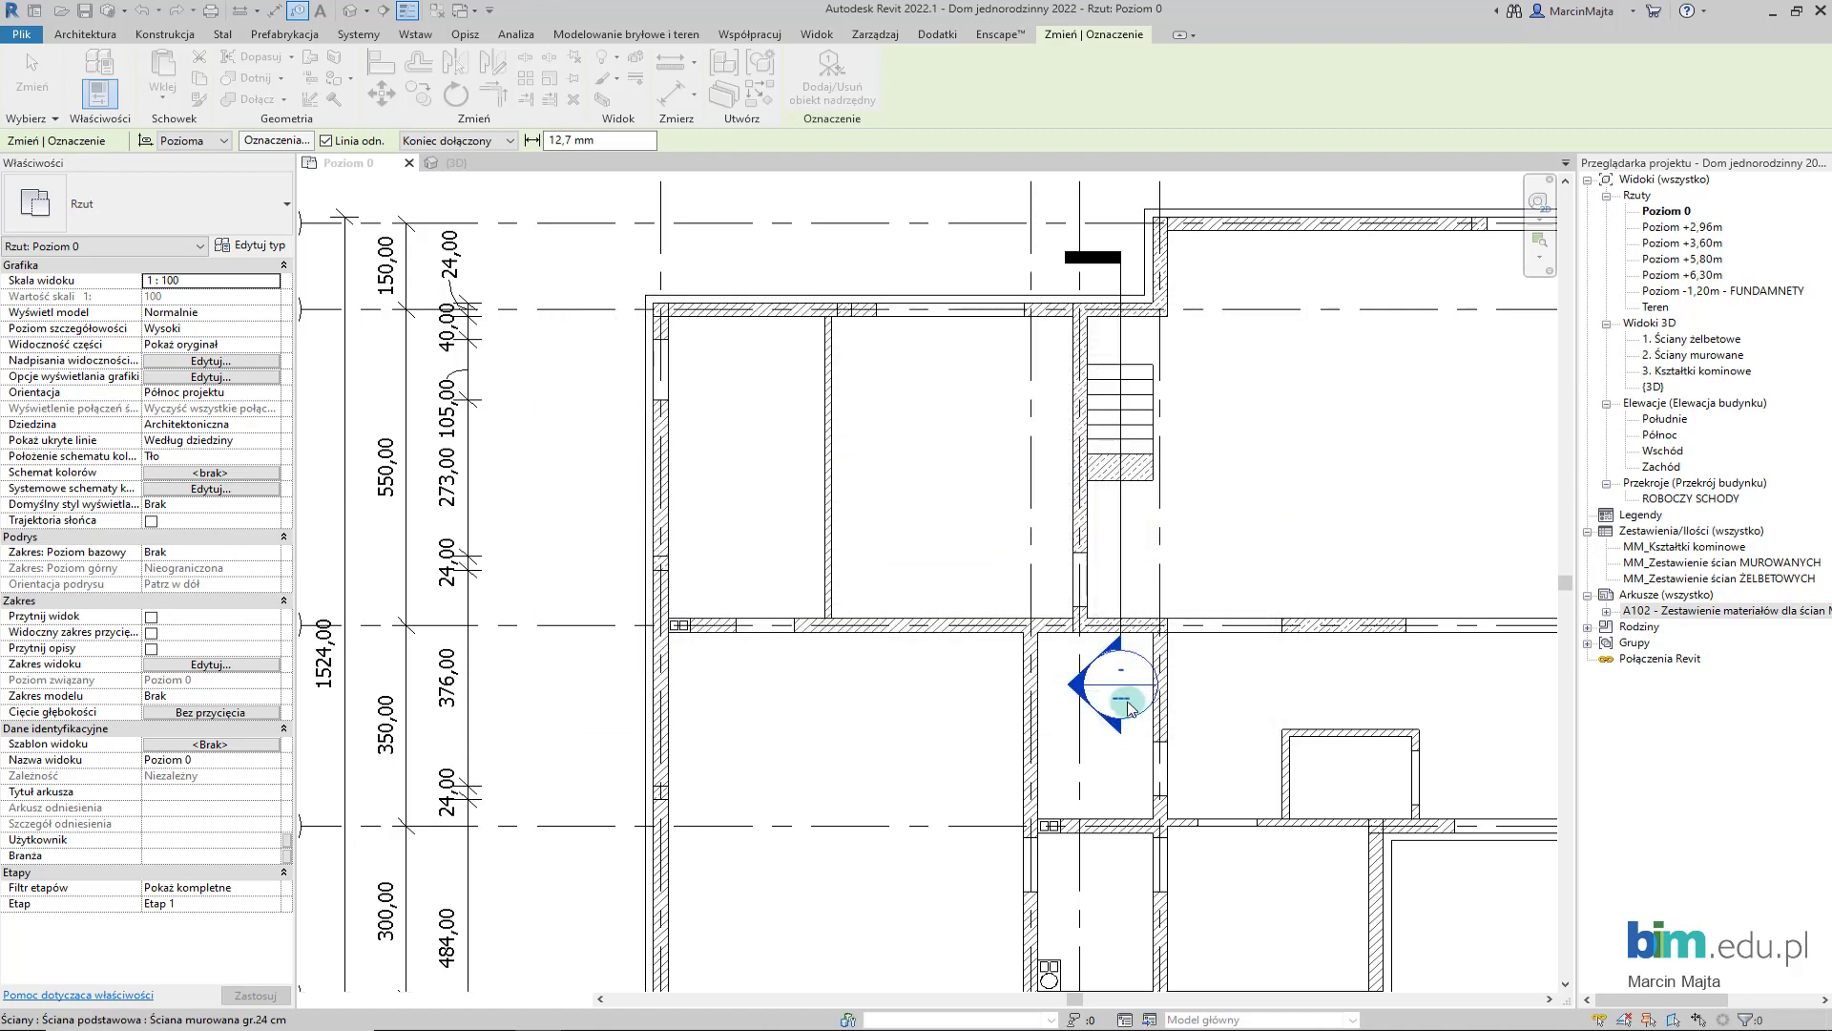
- Place the wall tag on the upper-left room's left wall and finish tagging
scroll(786, 504, "down", 2)
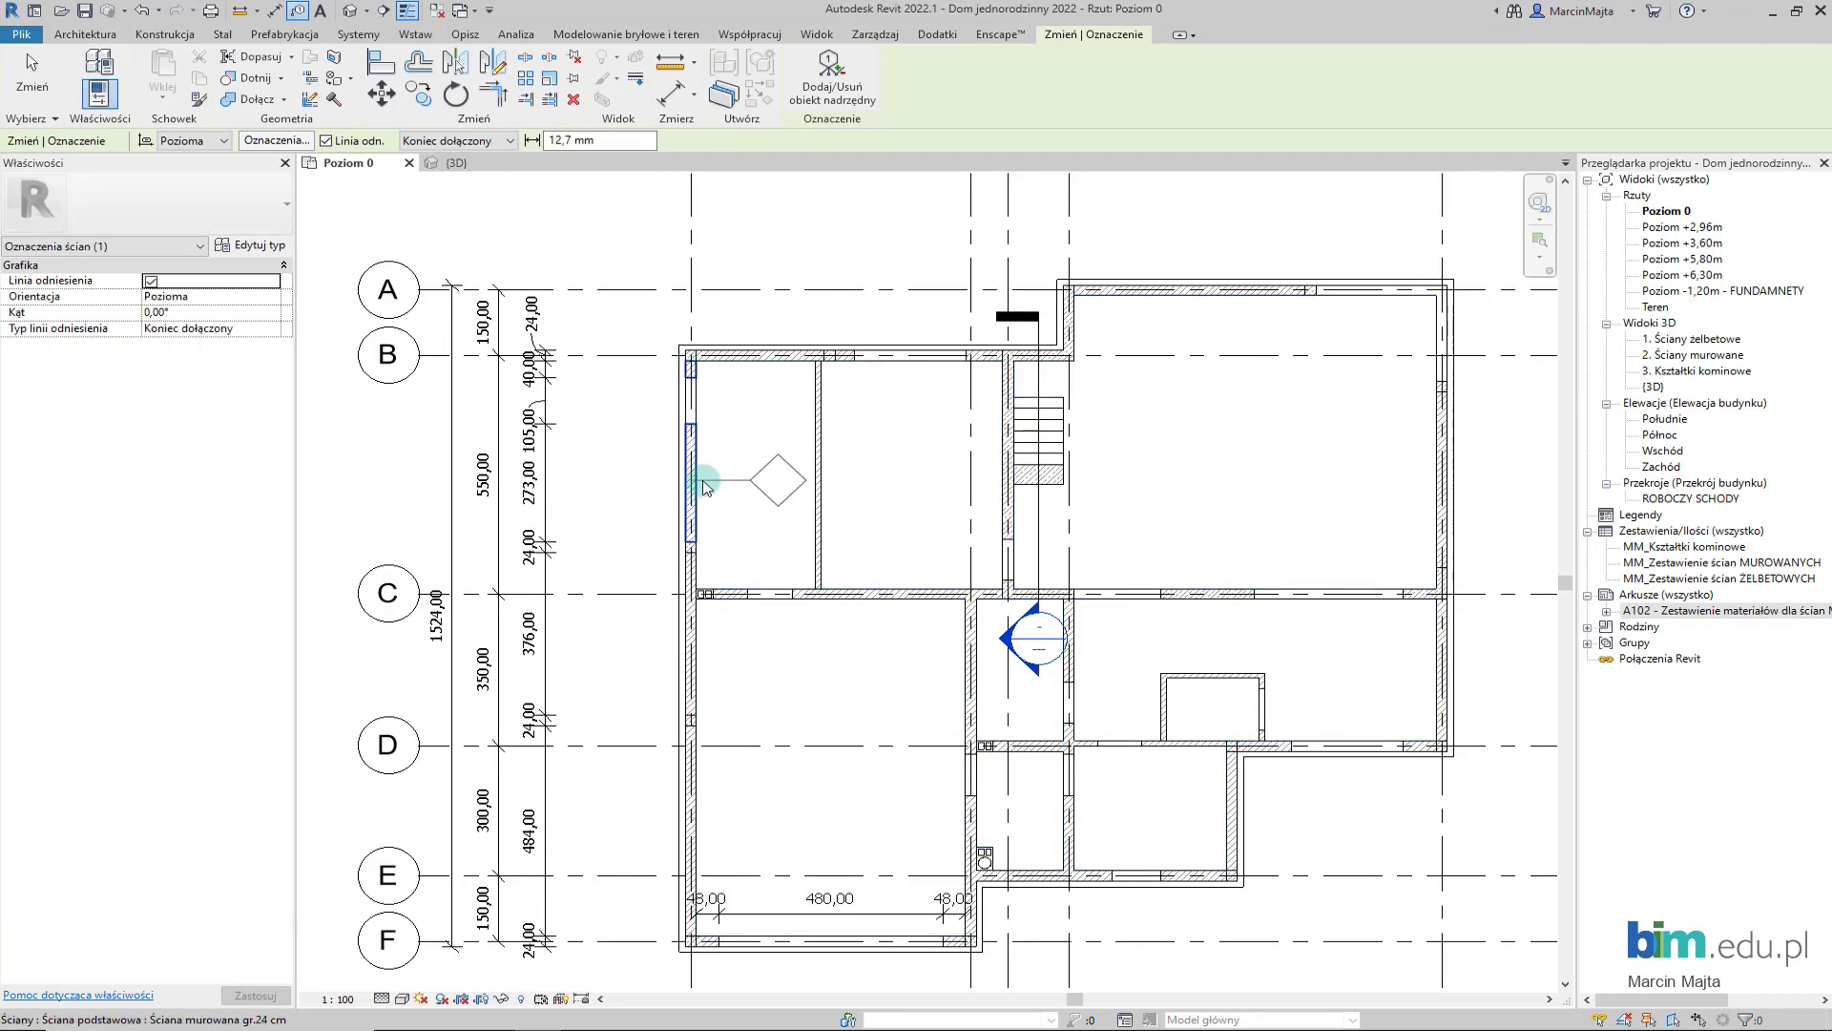
left_click(771, 480)
key("Escape")
scroll(771, 480, "up", 2)
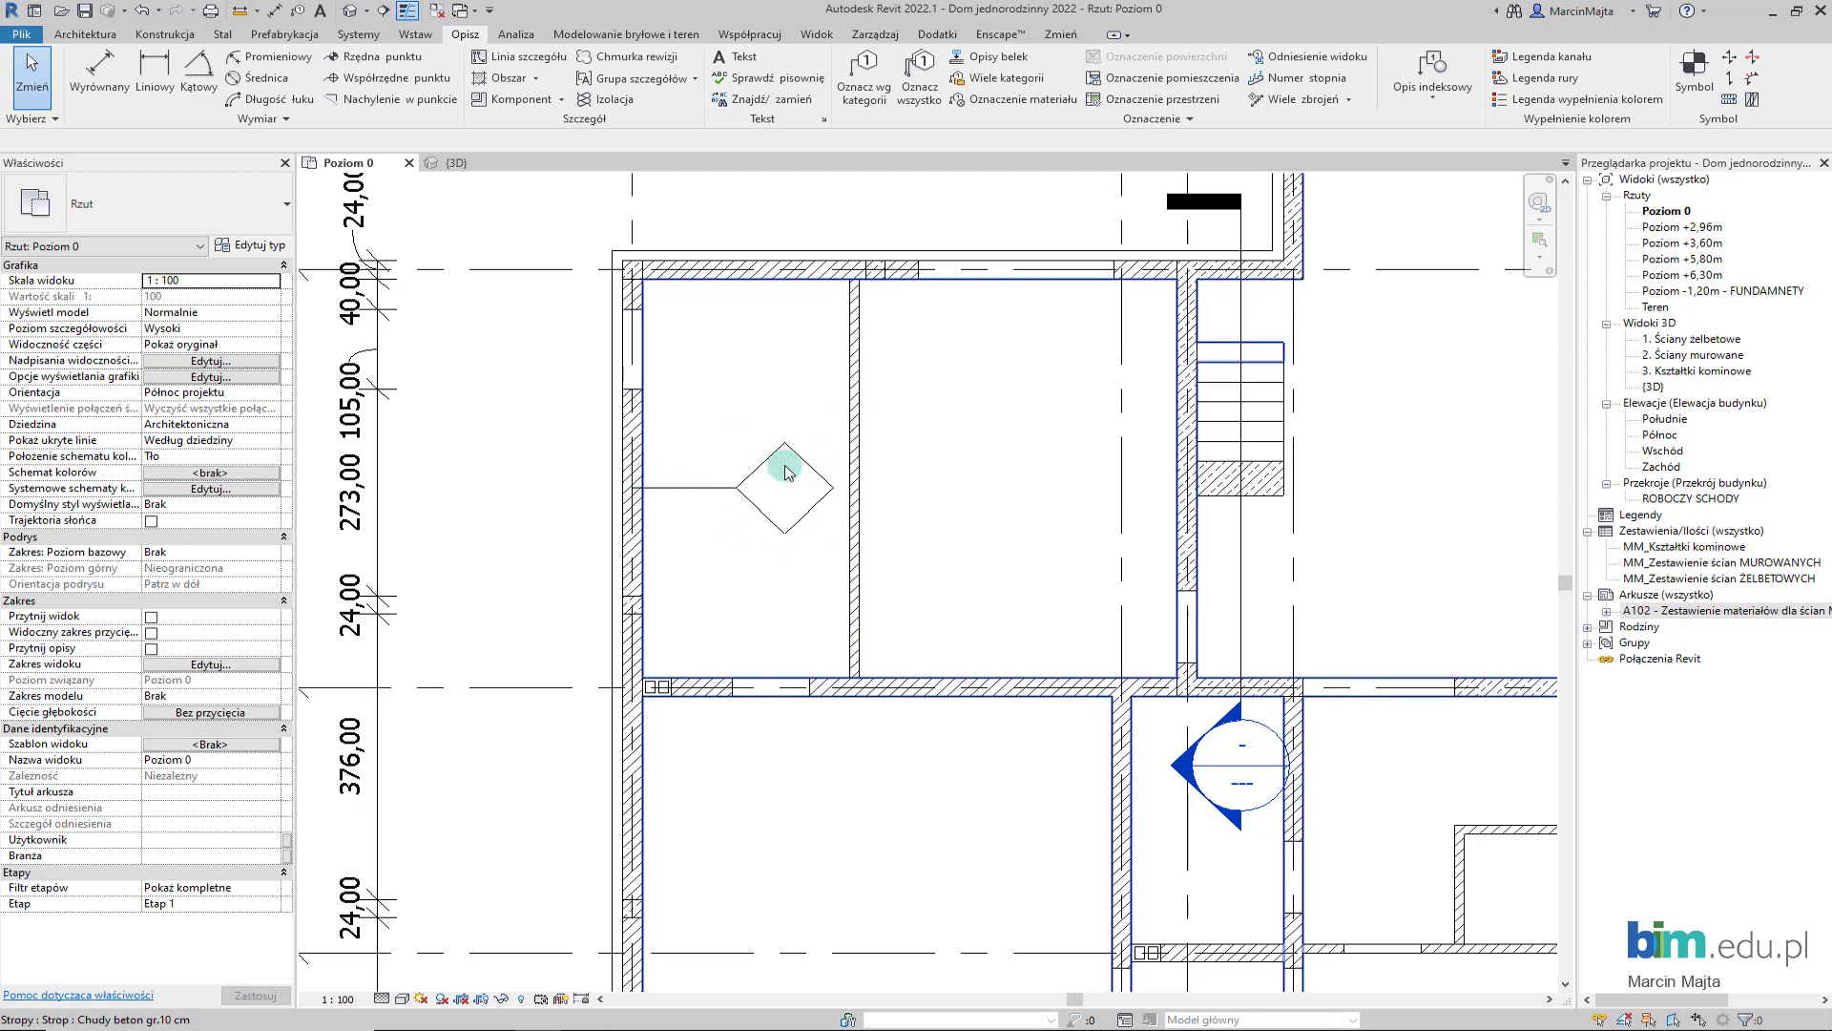
- Set the wall type's Type Mark (Znacznik typu) to MUR 24cm and apply it
left_click(621, 456)
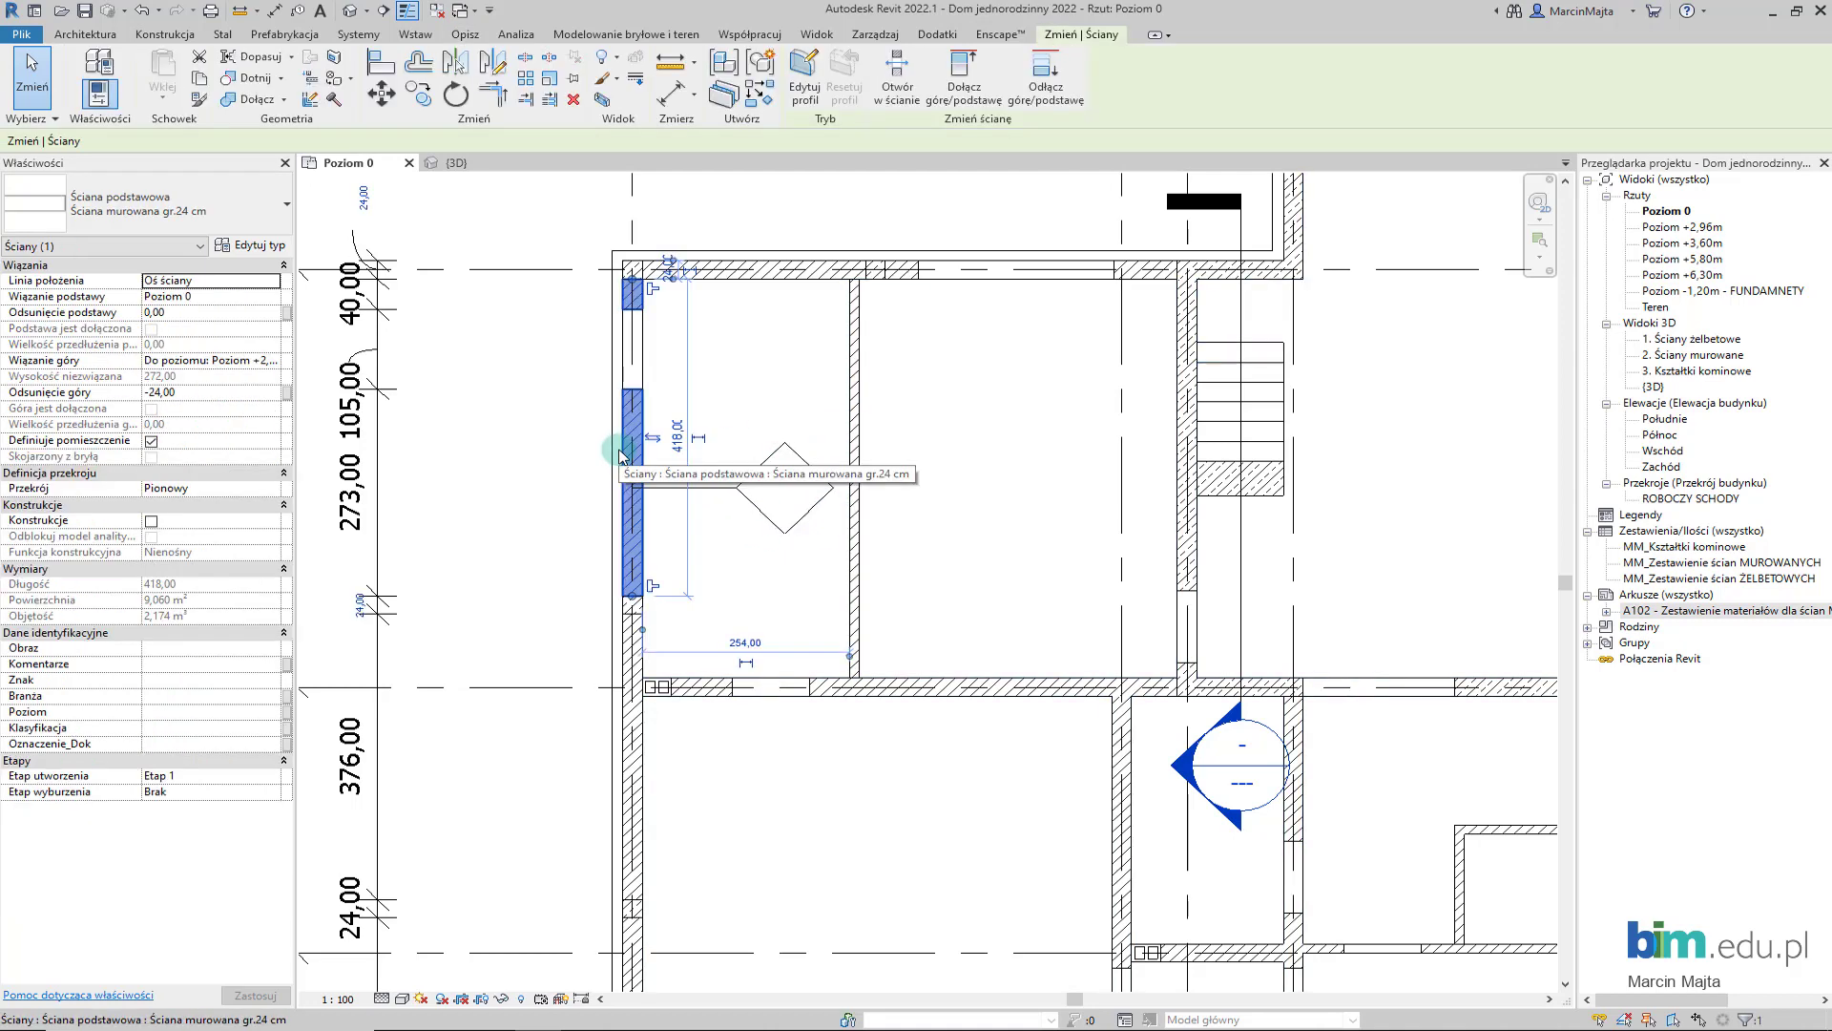
left_click(264, 248)
scroll(1053, 721, "down", 2)
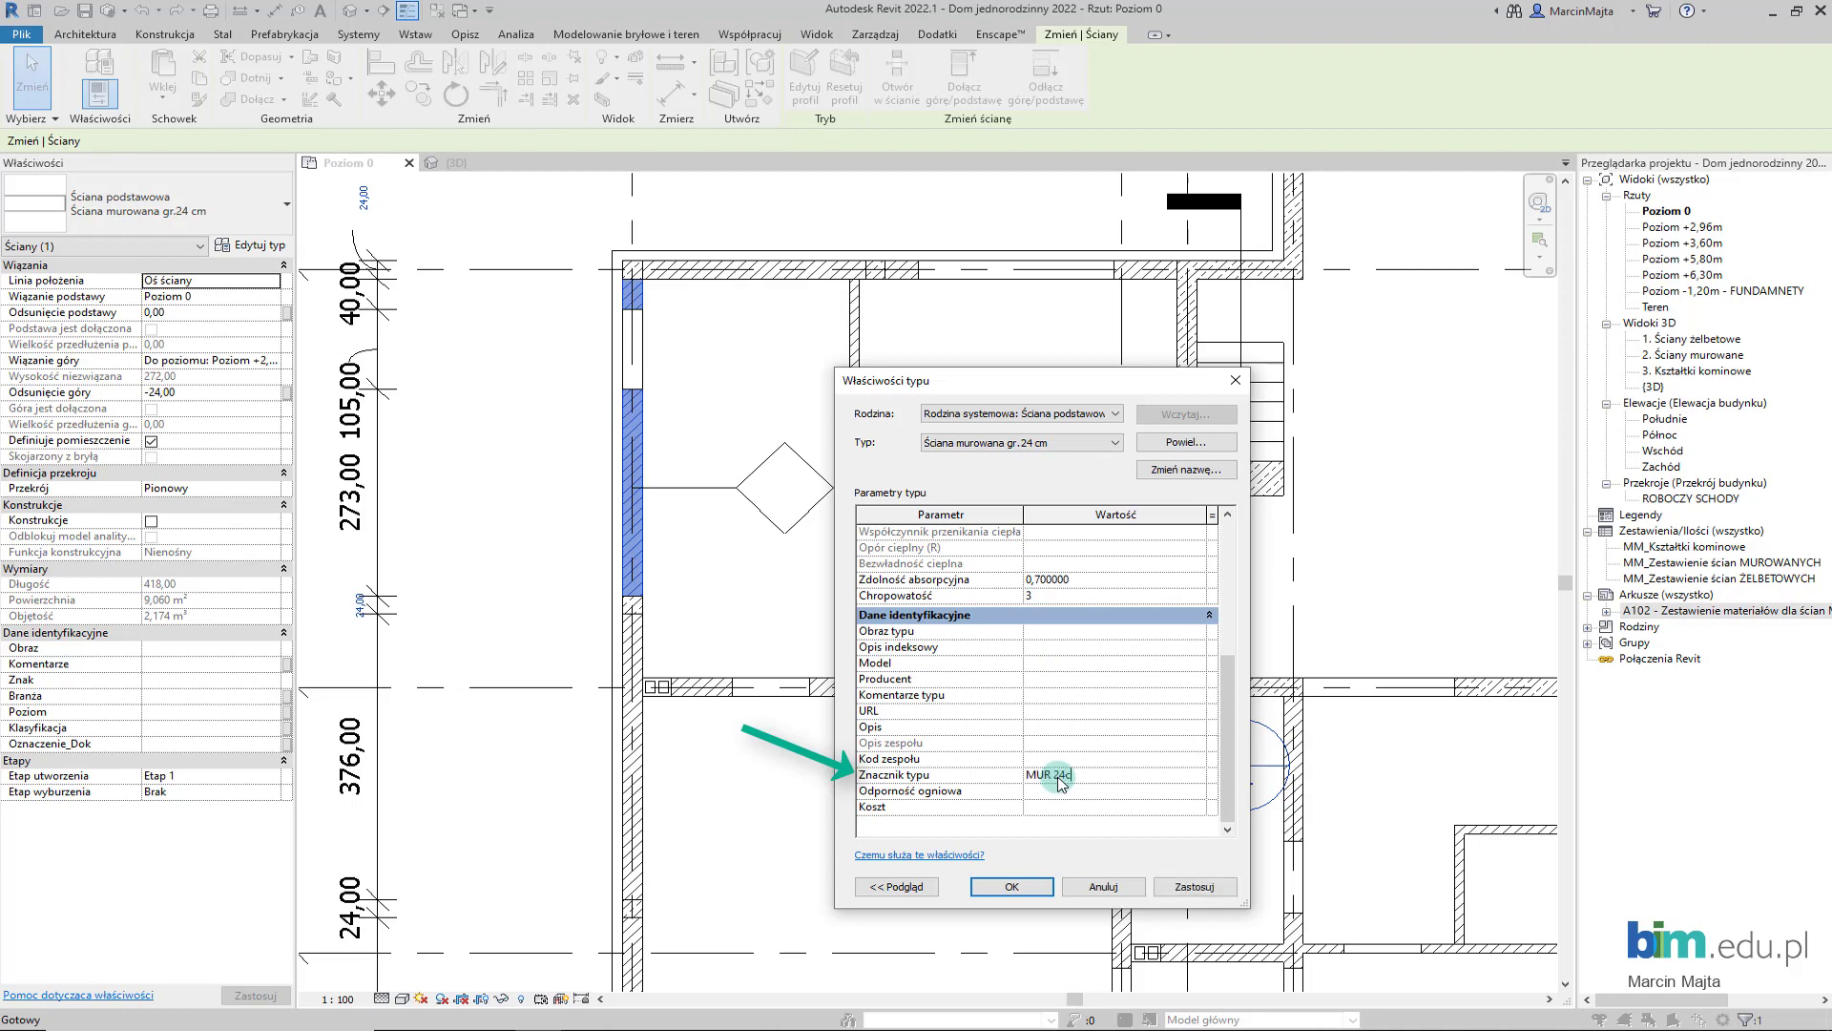
left_click(1180, 887)
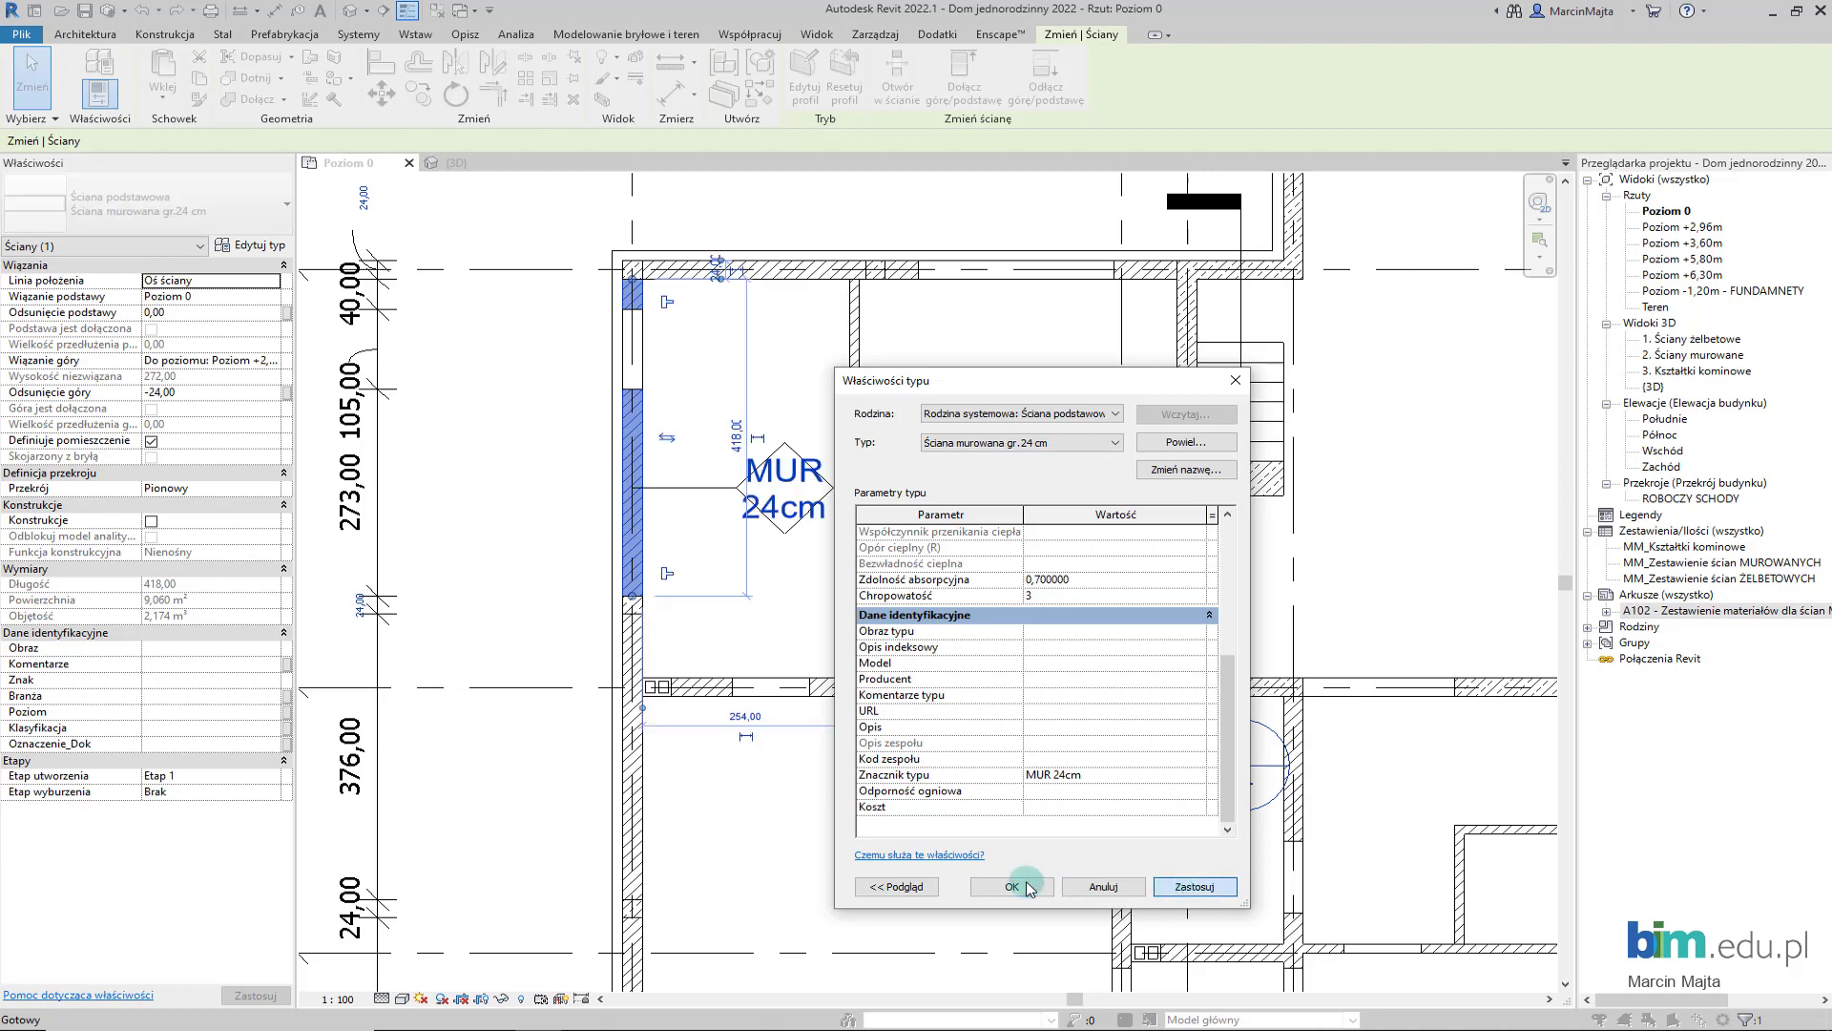
left_click(1029, 887)
left_click(754, 504)
- Zoom and pan the plan to bring the top grid bubbles into view
scroll(734, 515, "down", 2)
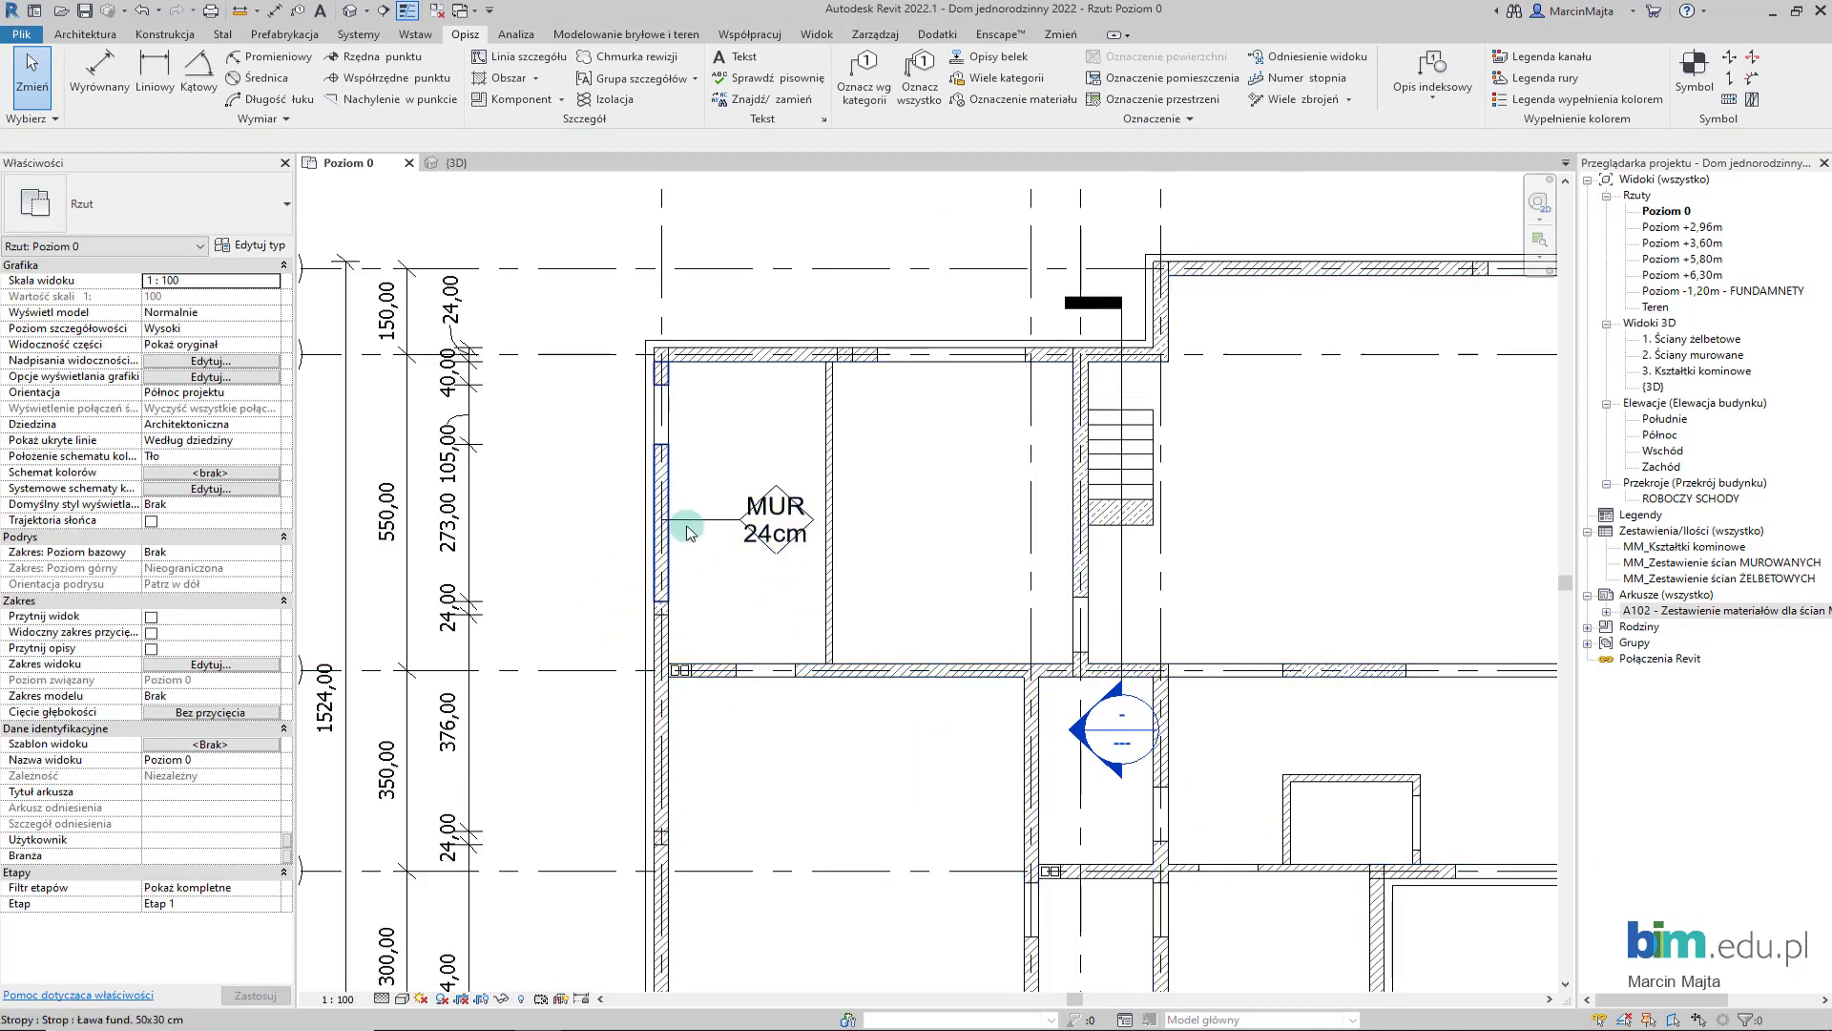
scroll(637, 658, "down", 1)
scroll(601, 711, "down", 1)
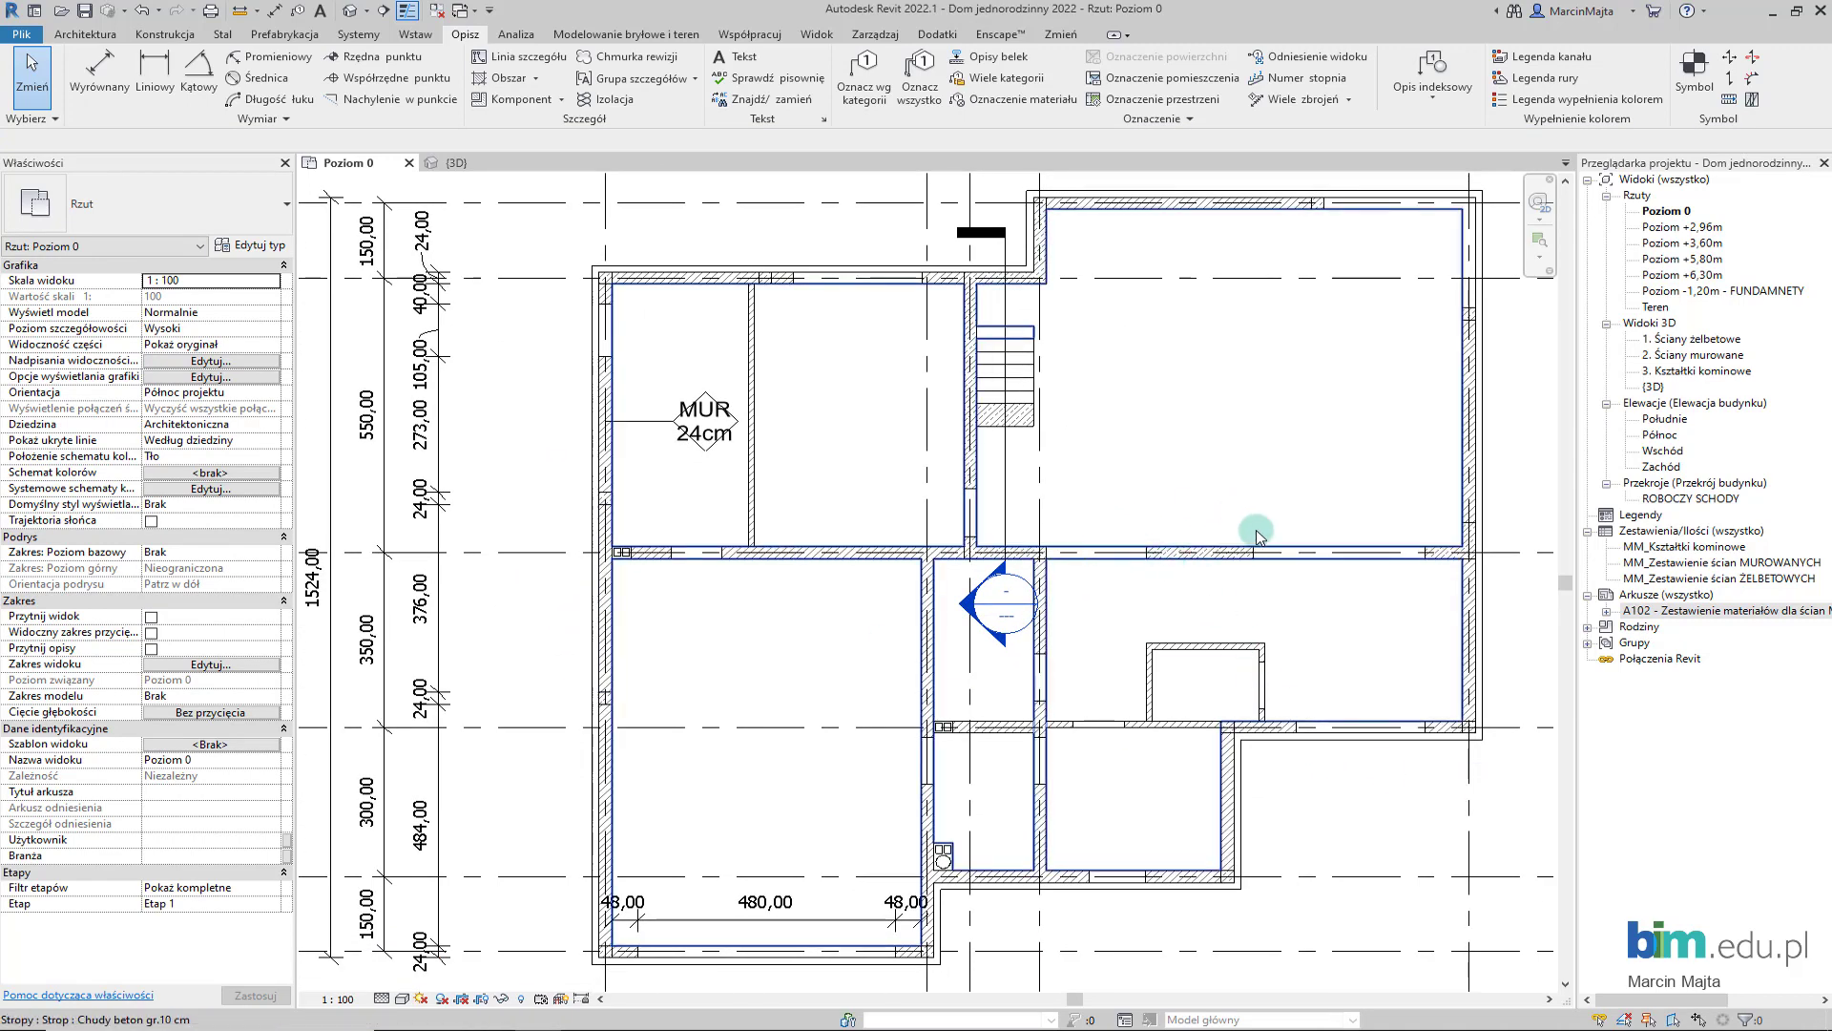
scroll(1200, 663, "down", 2)
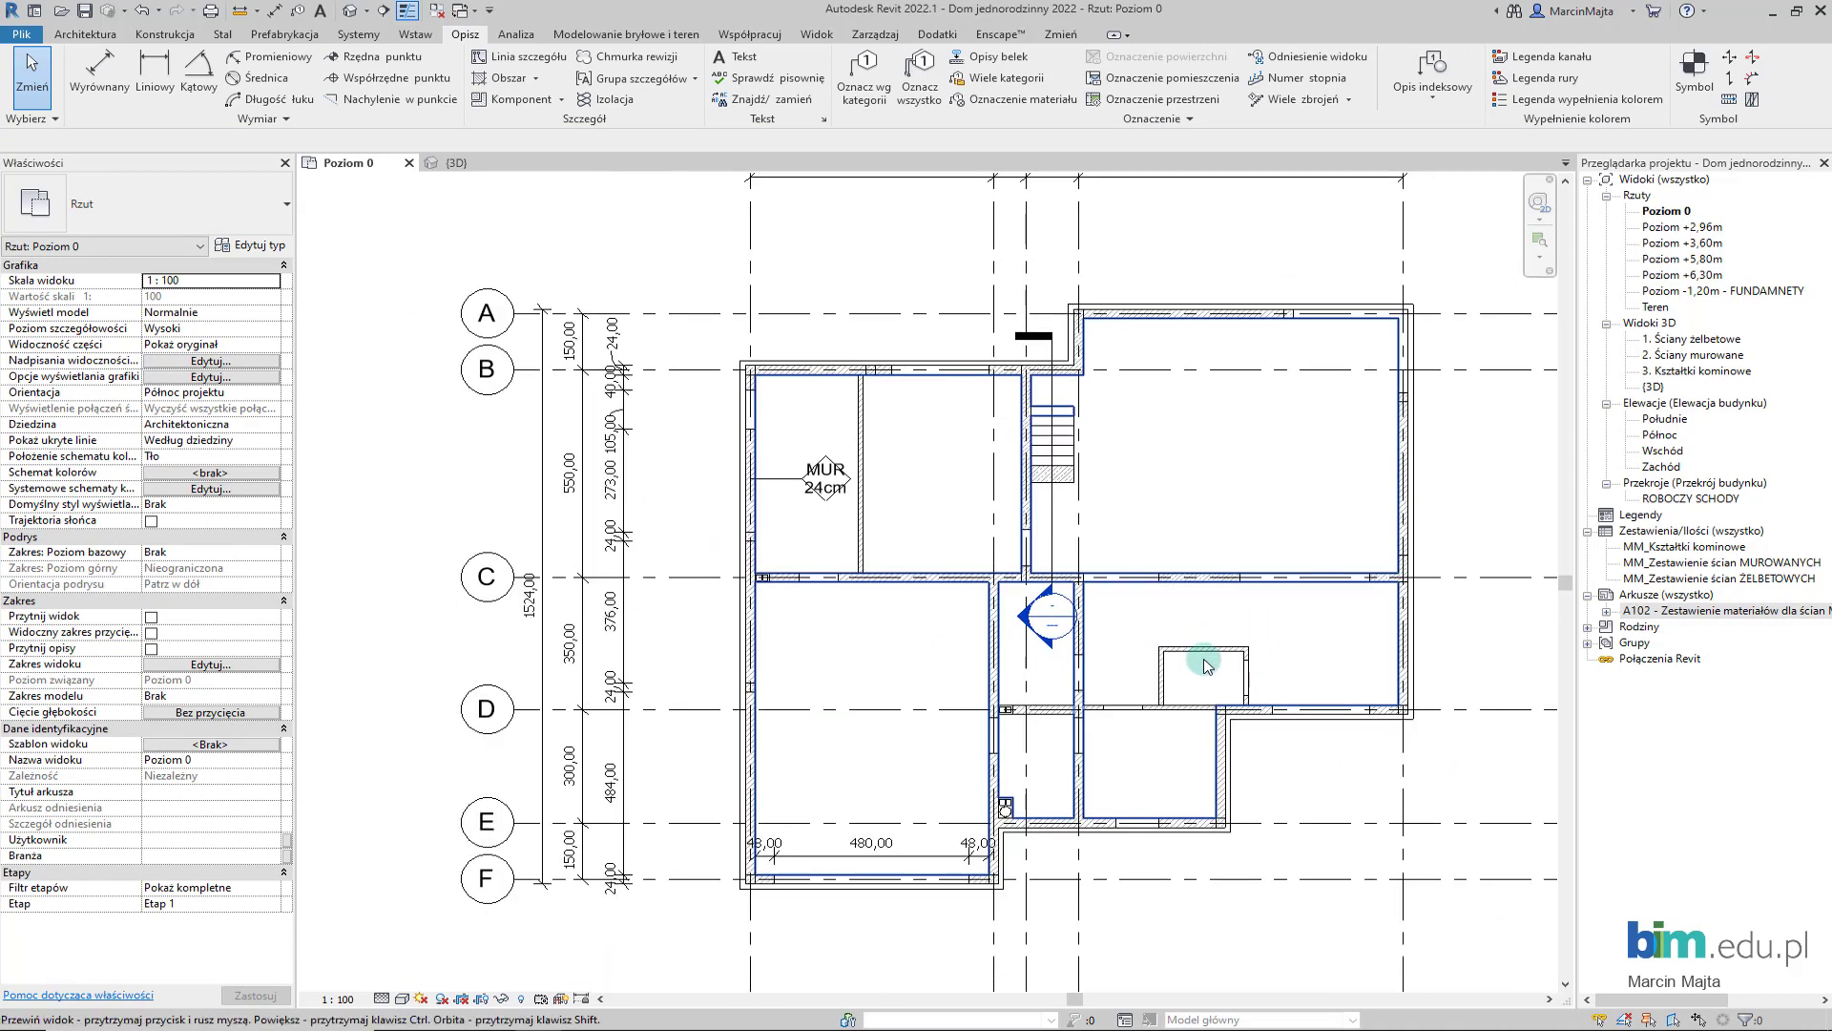
scroll(1183, 640, "down", 1)
mouse_move(1170, 613)
middle_mouse_down()
mouse_move(1177, 692)
mouse_move(1130, 691)
middle_mouse_up()
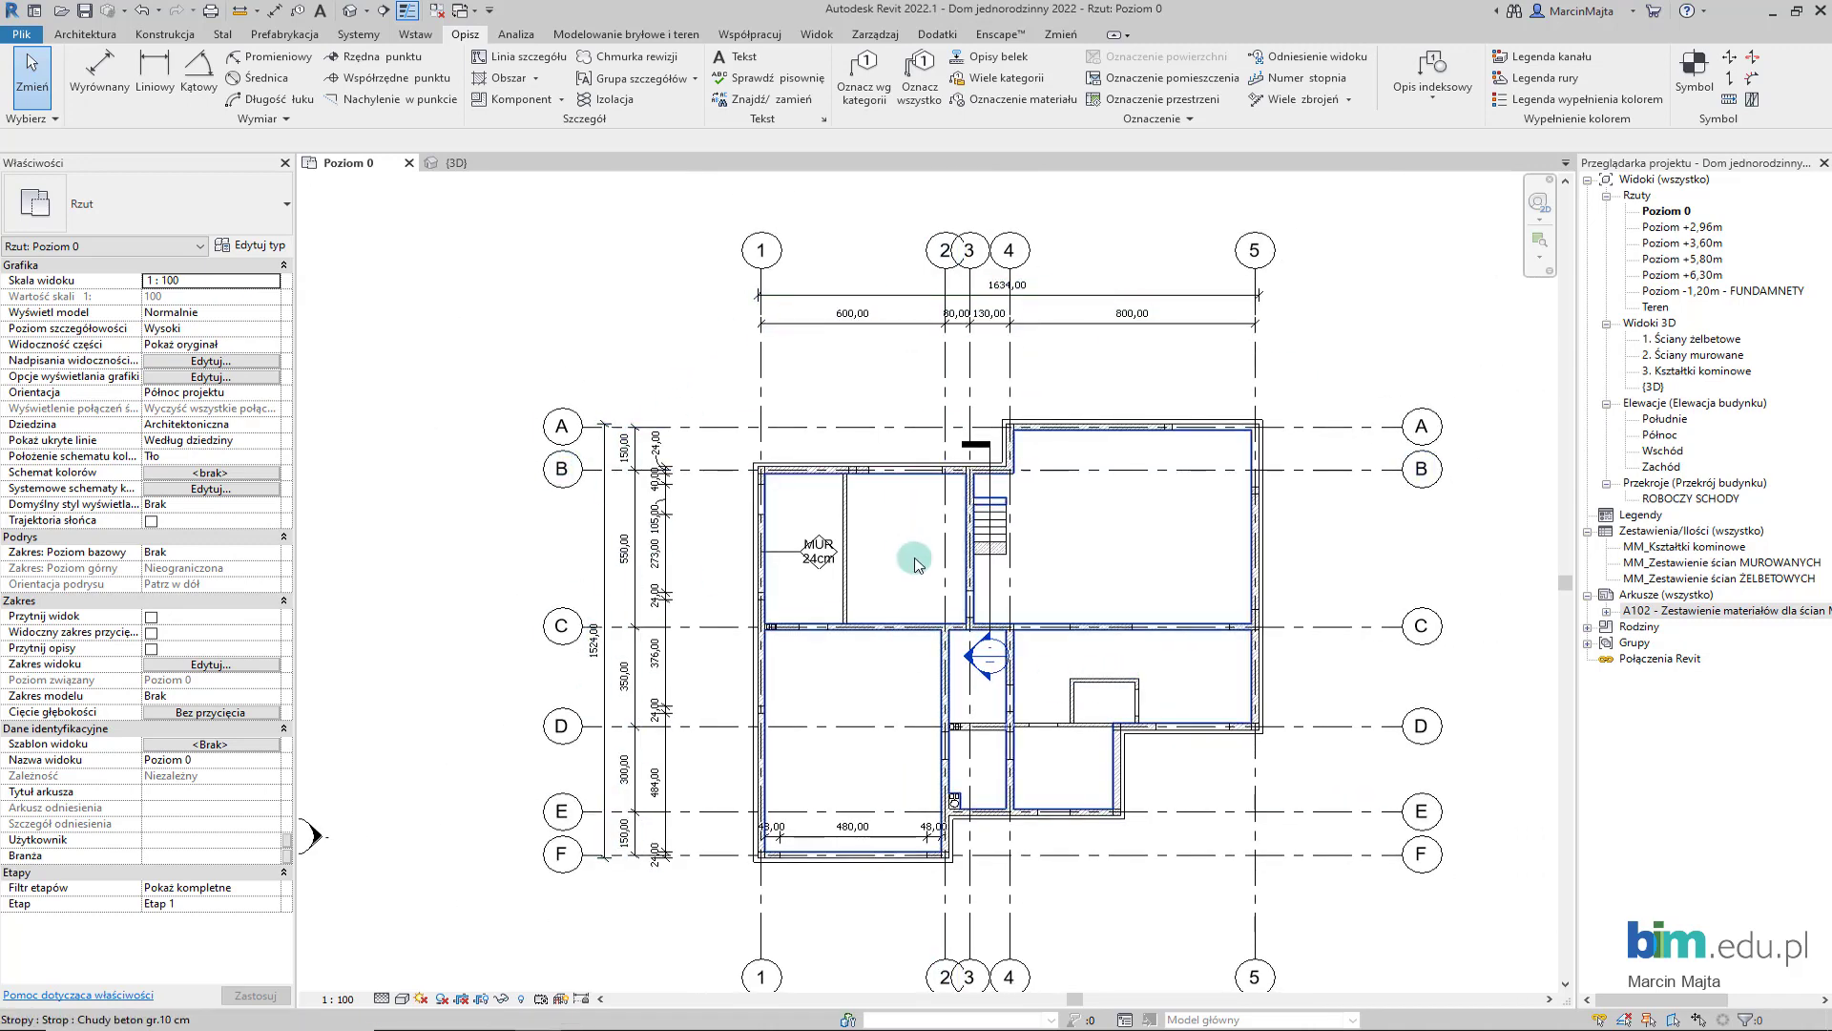
scroll(911, 286, "up", 2)
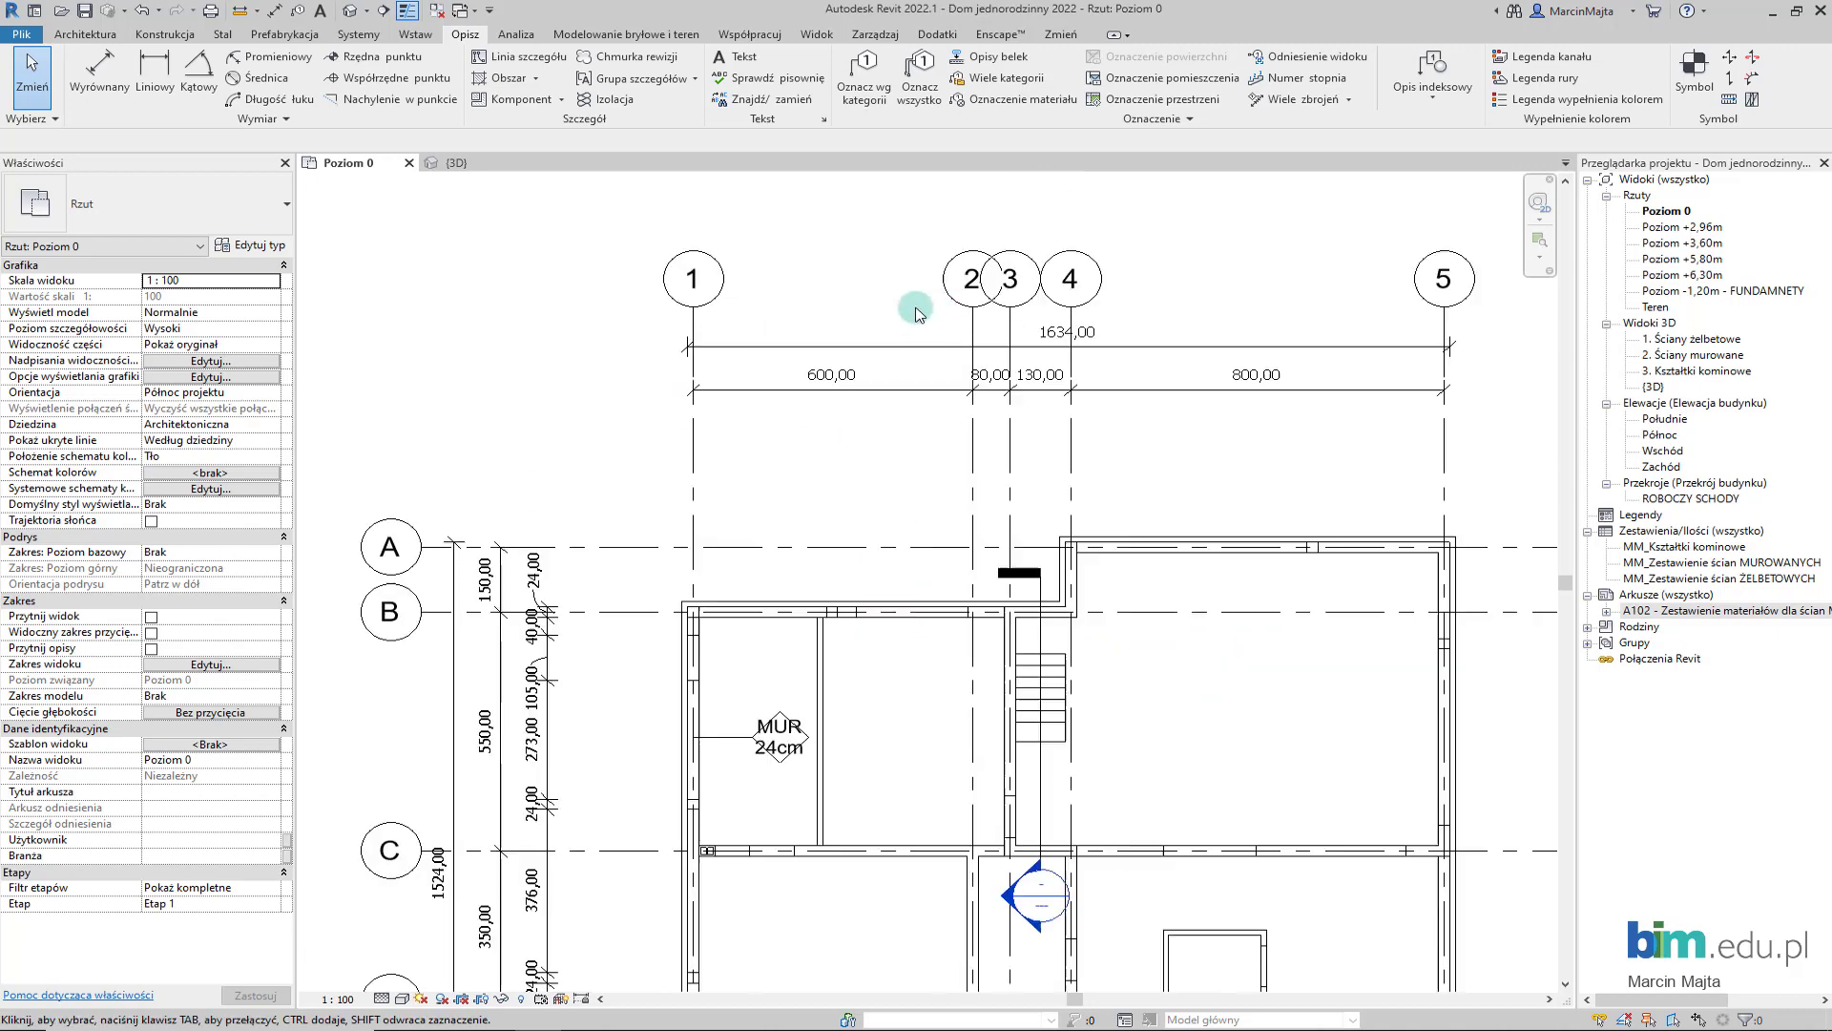
scroll(917, 313, "up", 2)
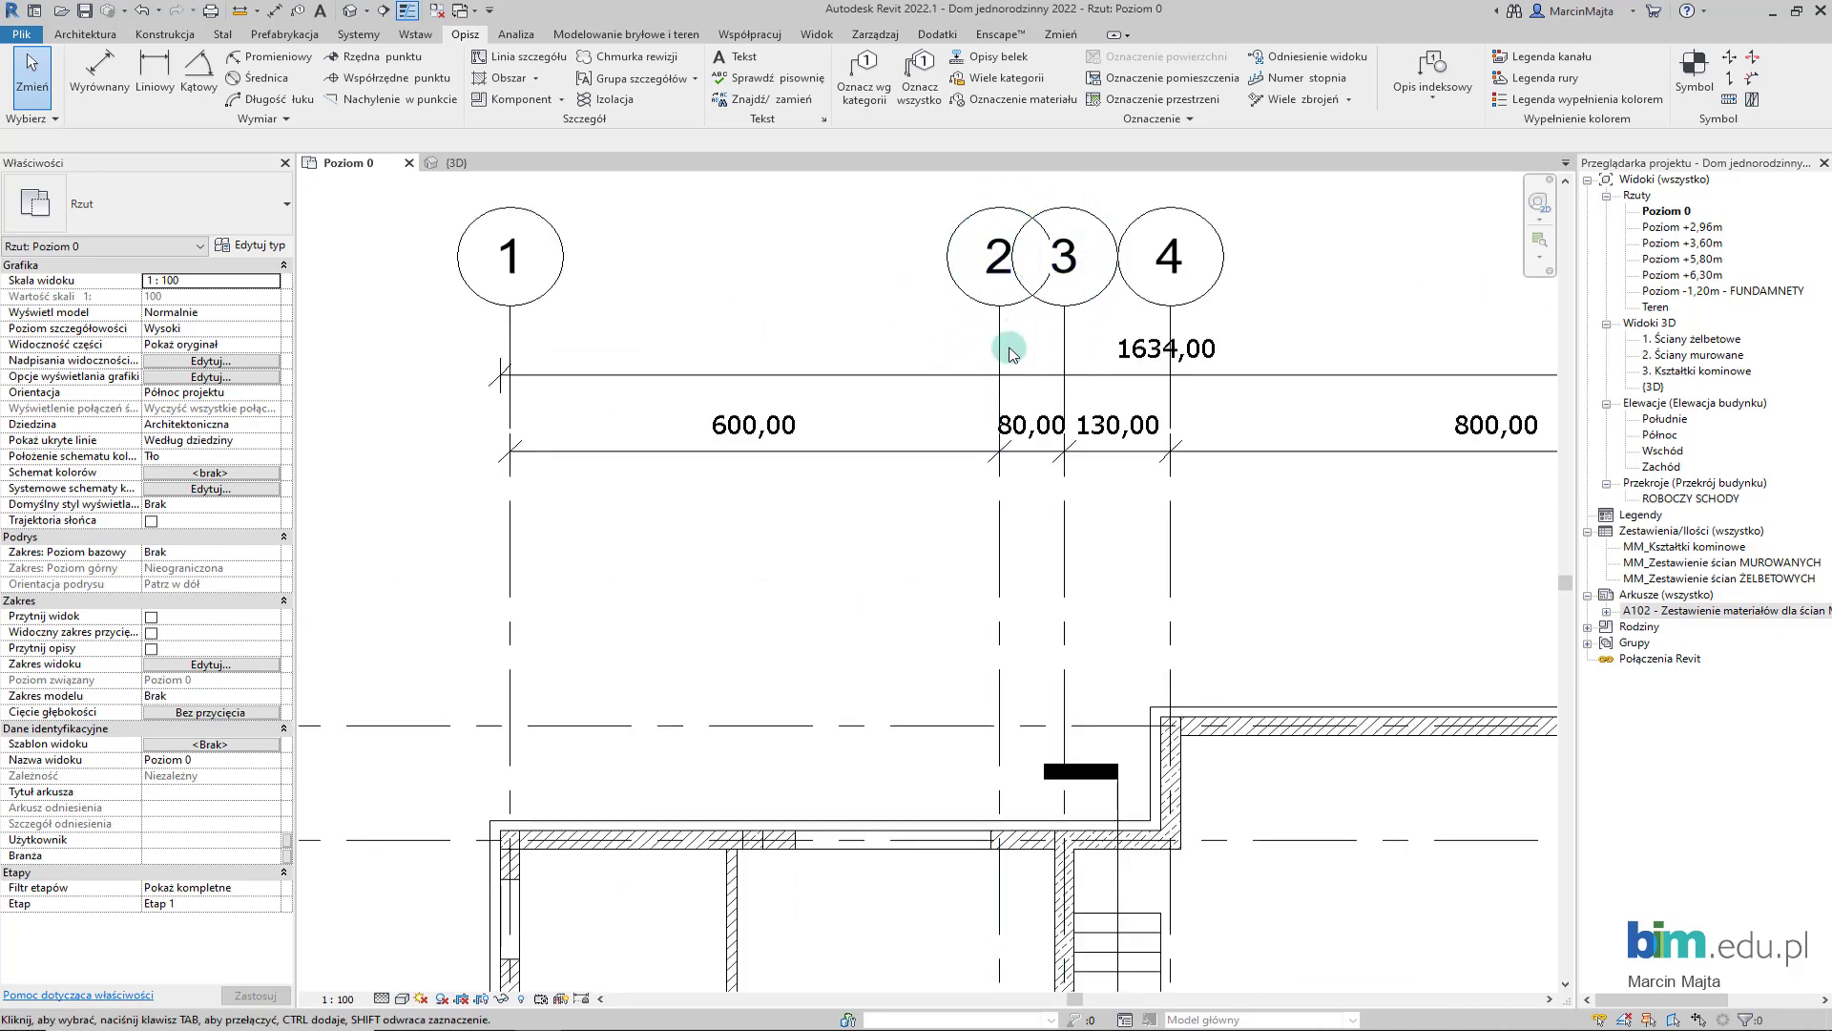
- Add elbows to grid 2's top and bottom bubbles, clearing grid 3's bubbles
left_click(1009, 556)
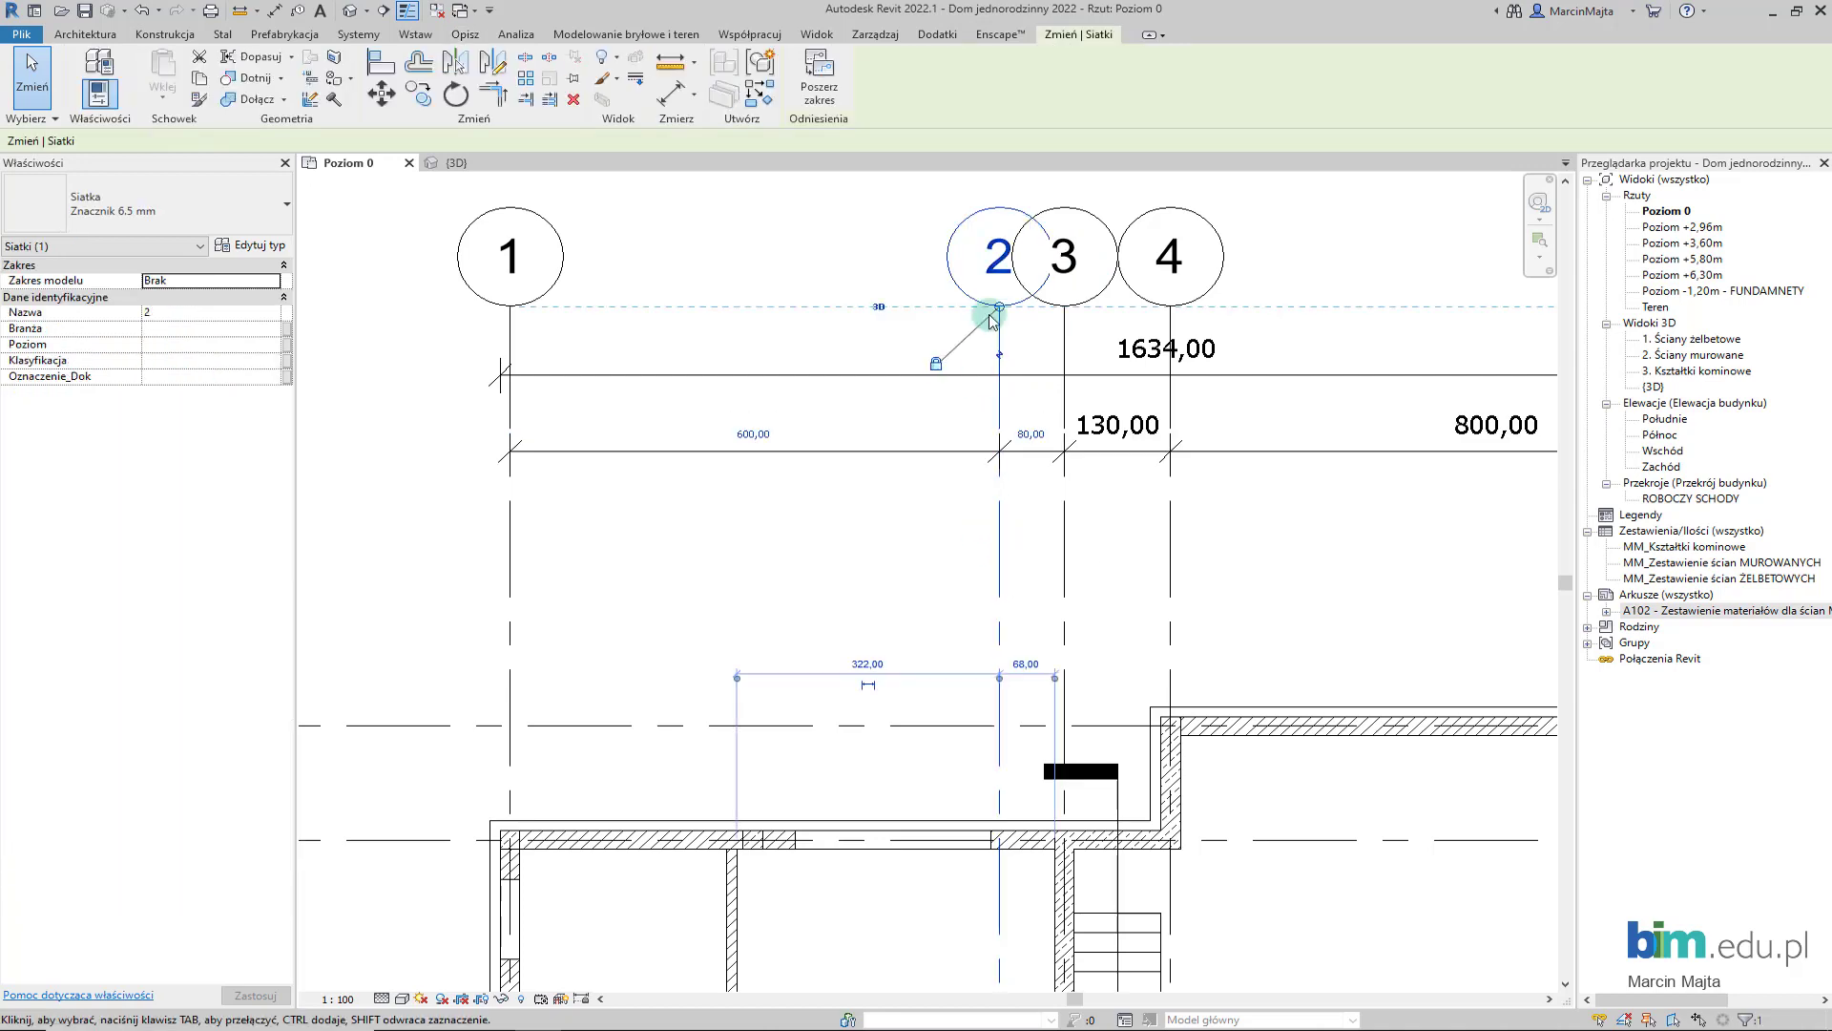
scroll(1007, 367, "up", 2)
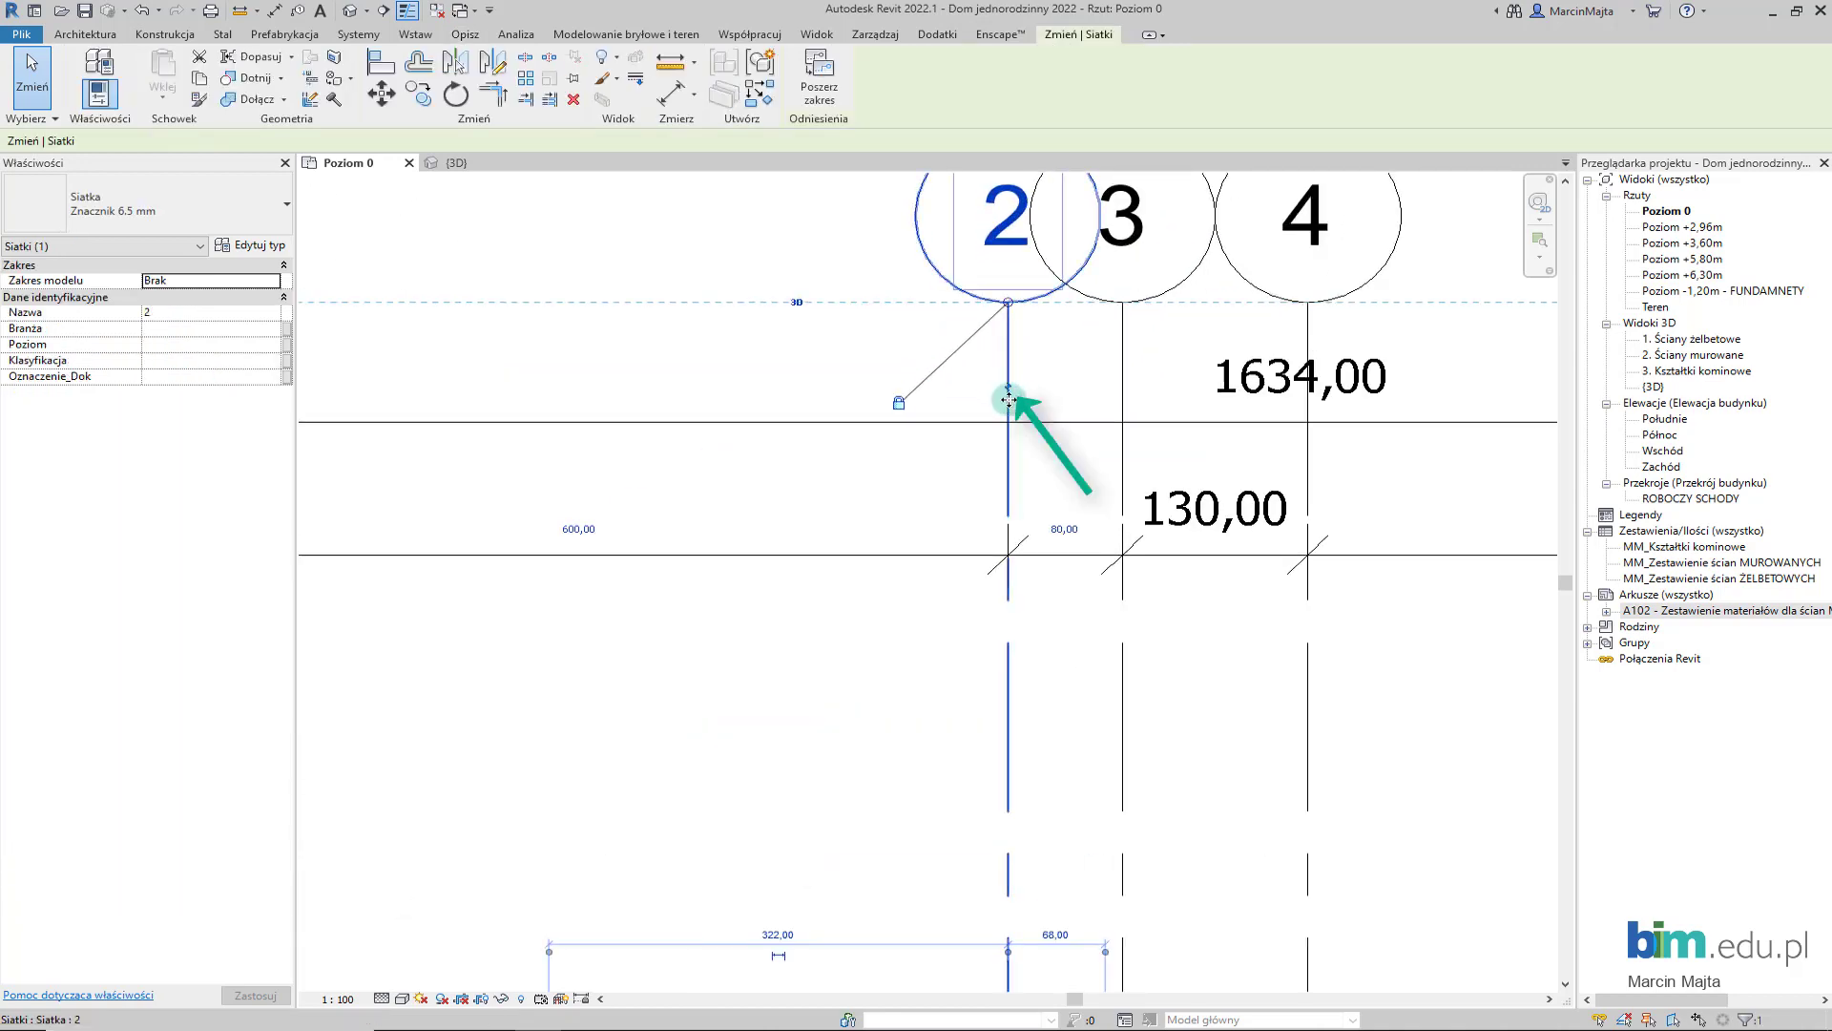
left_click(1008, 390)
scroll(1012, 387, "down", 1)
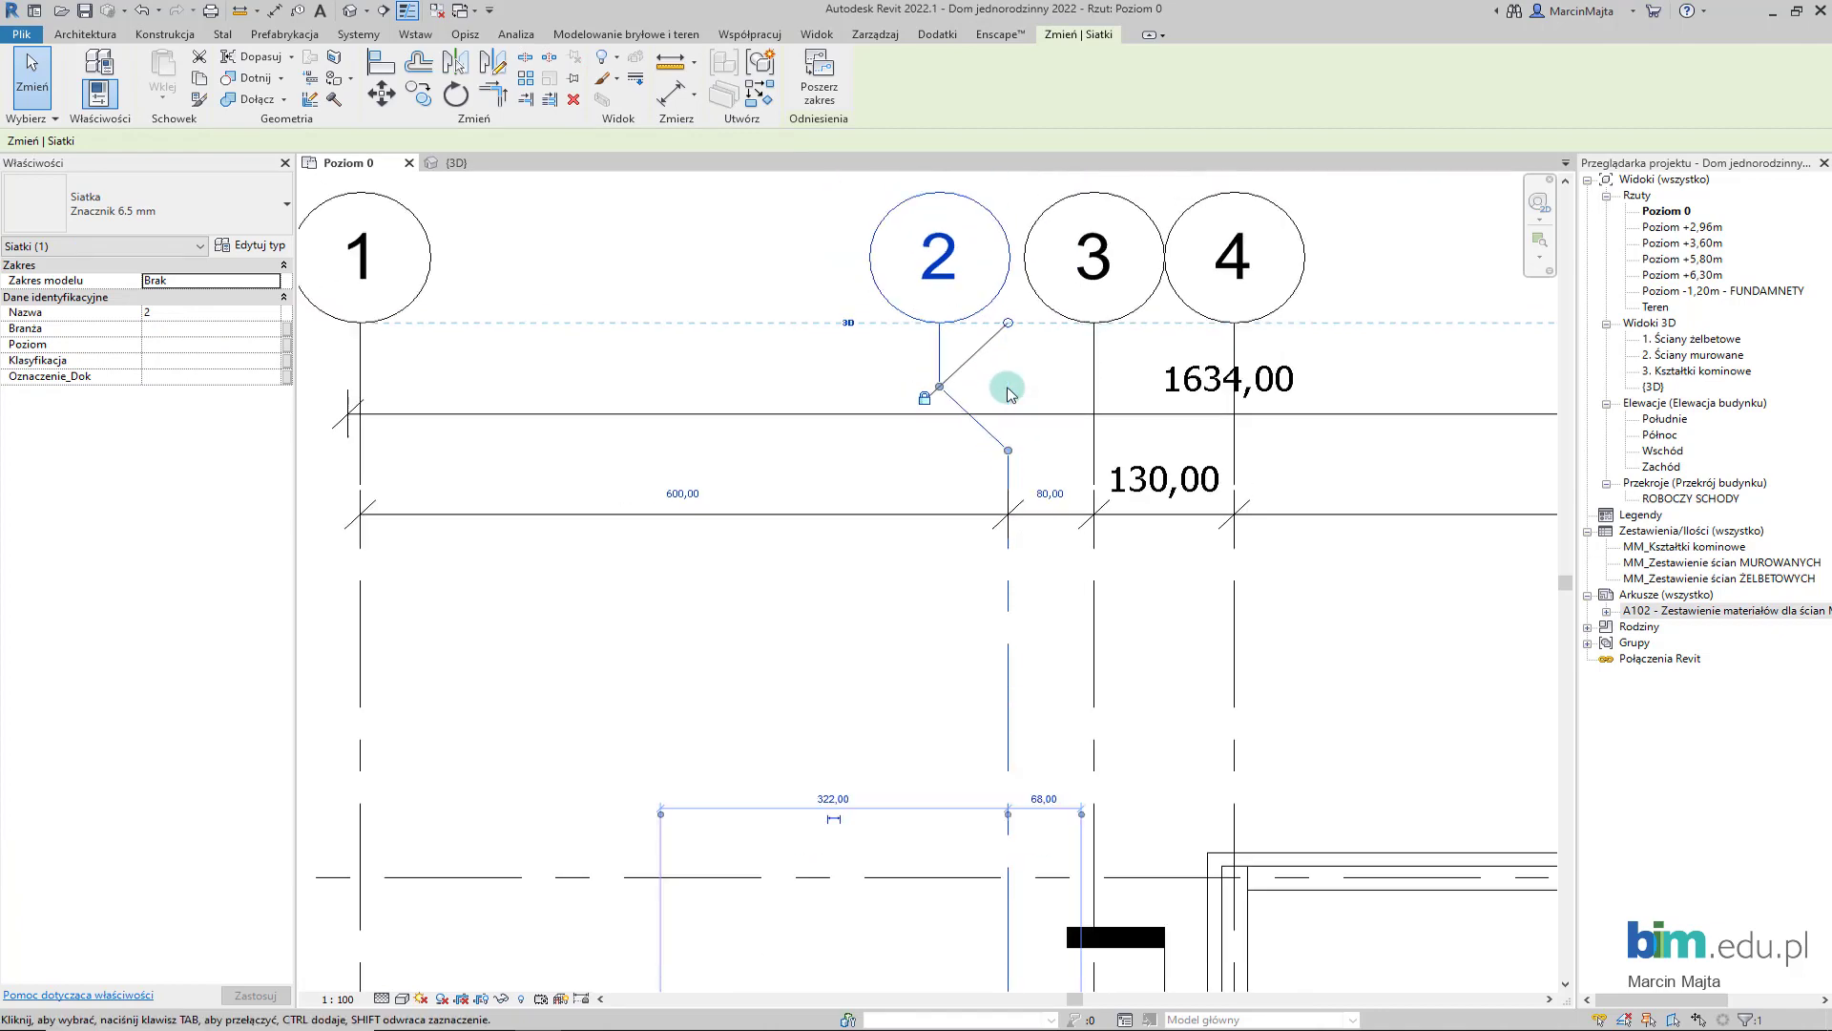
scroll(1016, 386, "down", 3)
scroll(1021, 386, "down", 2)
scroll(1025, 385, "down", 2)
scroll(954, 605, "up", 2)
scroll(954, 605, "down", 2)
scroll(1007, 728, "up", 2)
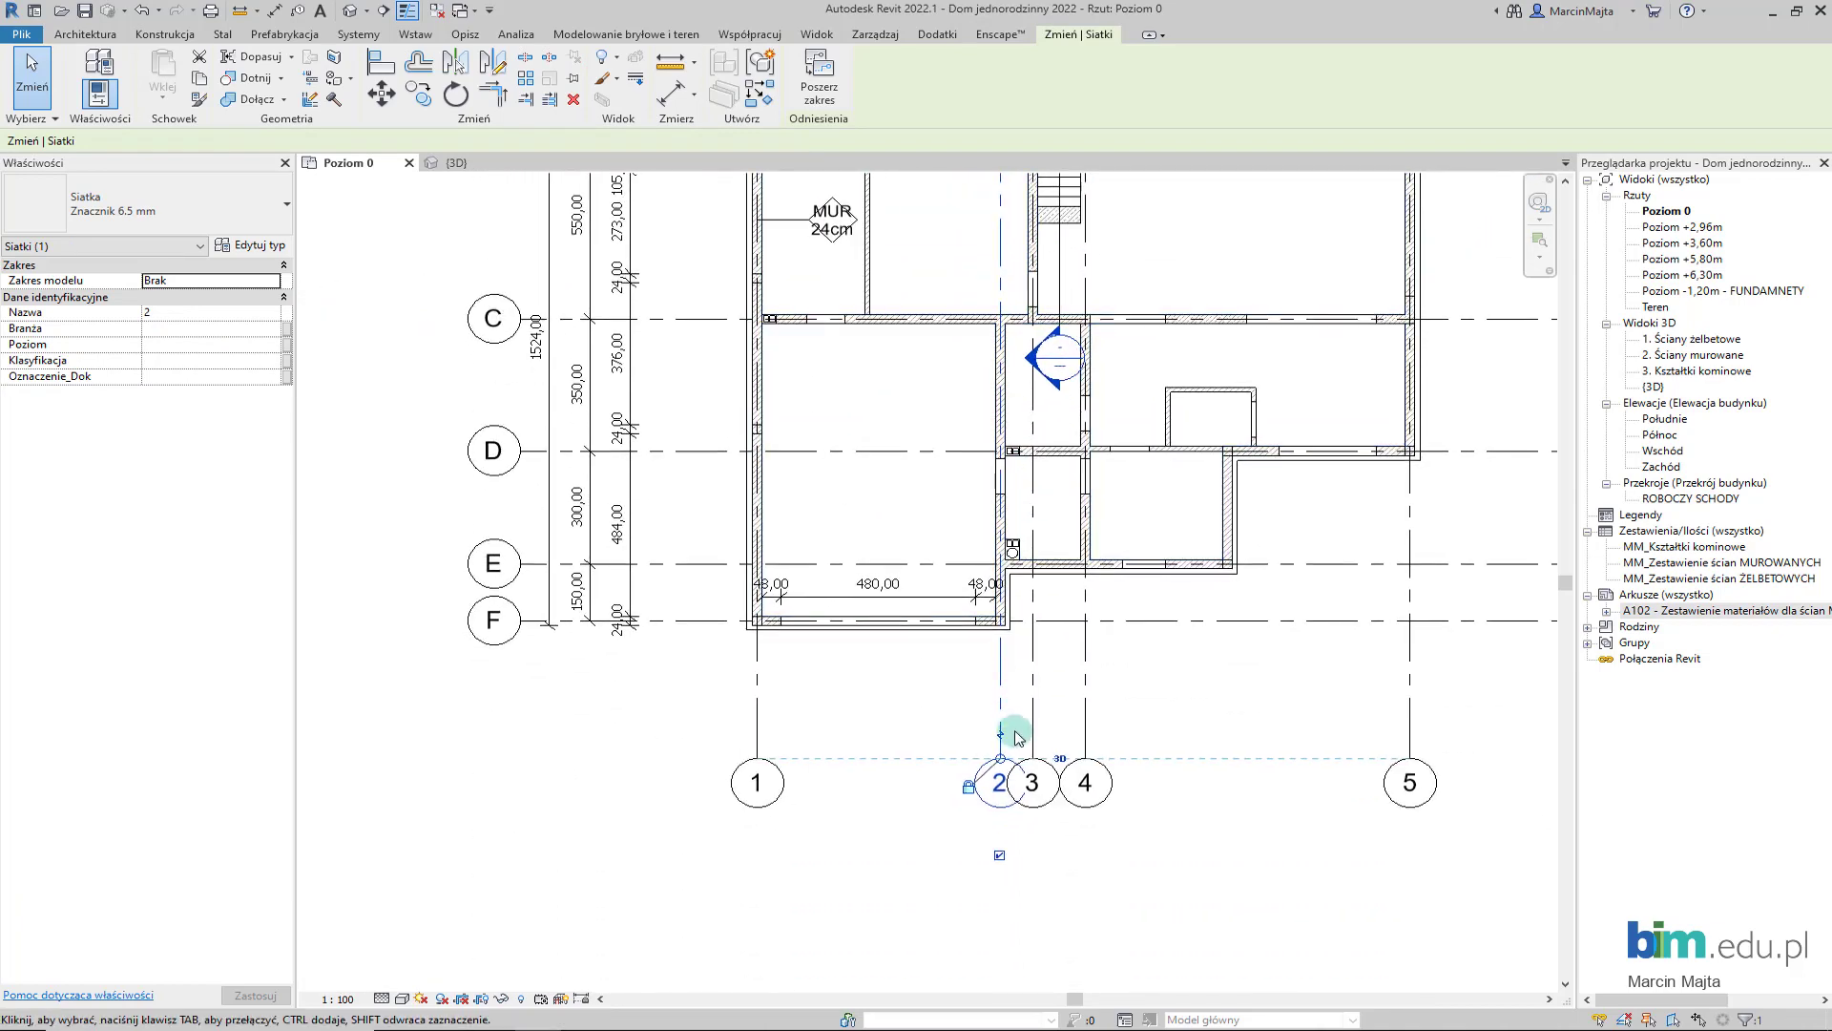
scroll(1002, 733, "up", 3)
left_click(987, 740)
left_click(839, 655)
- Zoom out and re-centre the whole floor plan in the view
scroll(839, 655, "down", 1)
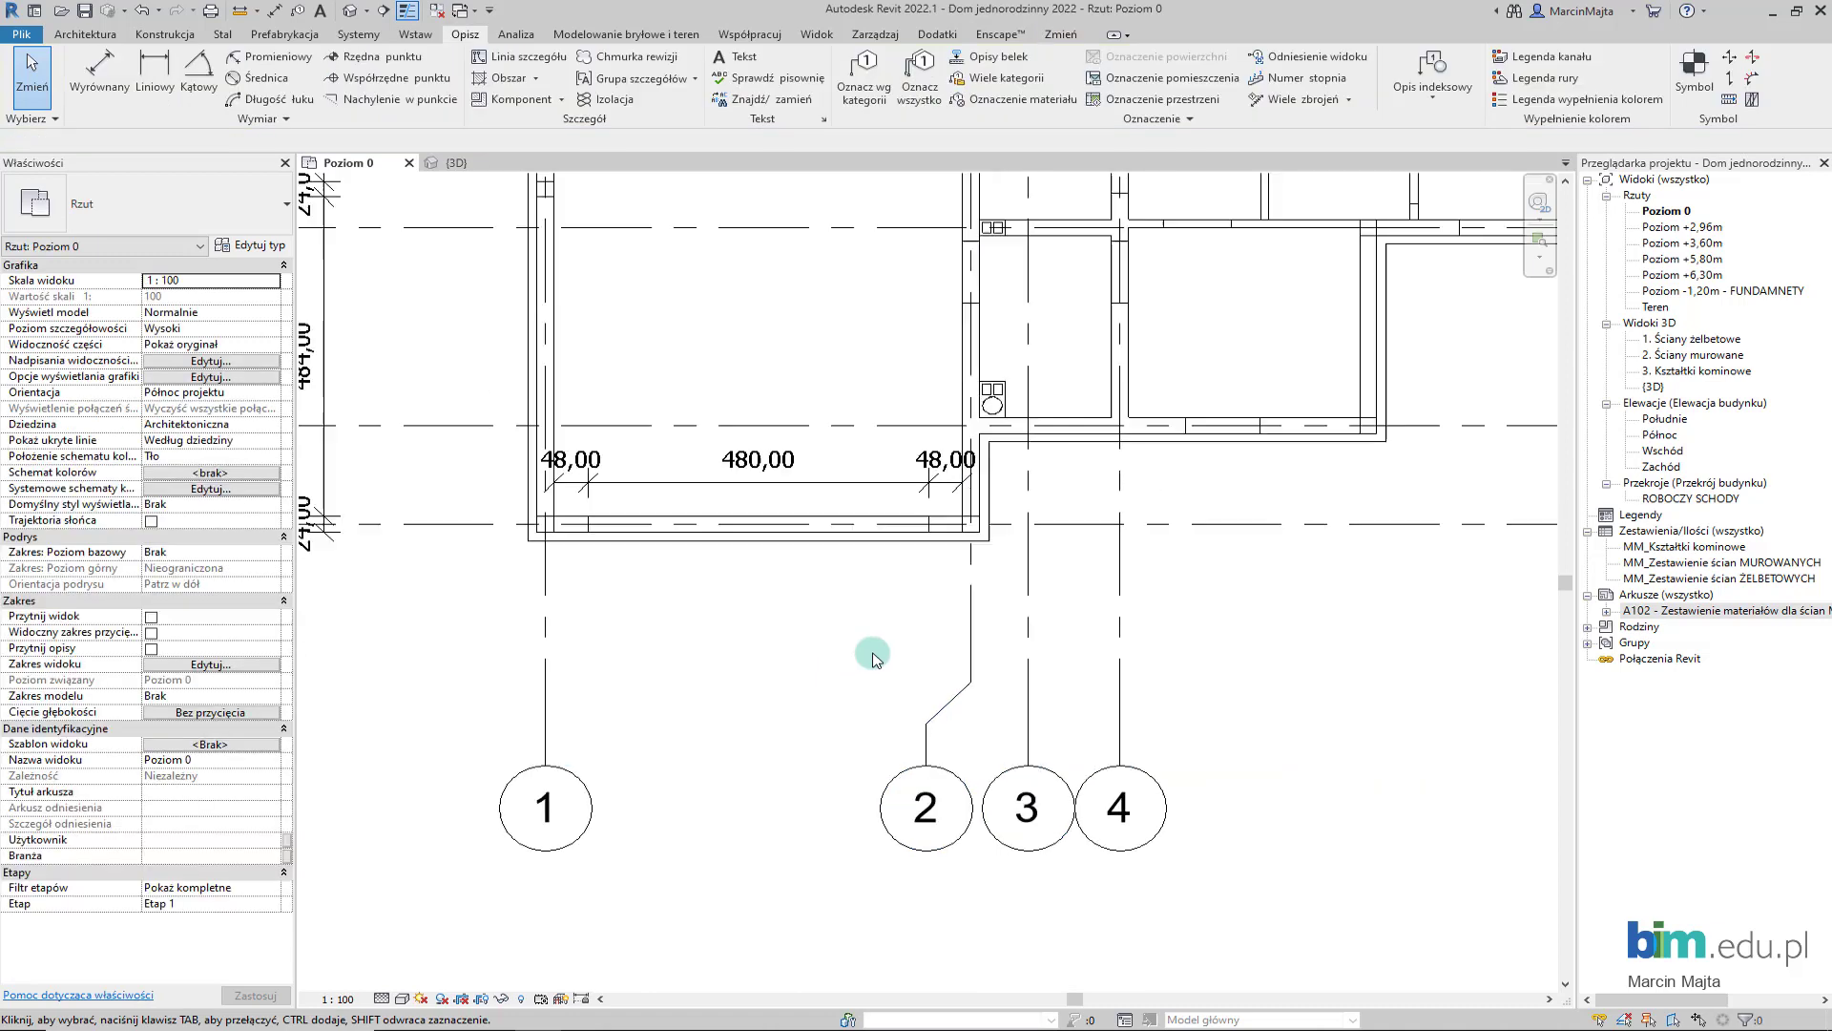
scroll(728, 777, "down", 3)
scroll(790, 563, "down", 1)
scroll(790, 563, "down", 1)
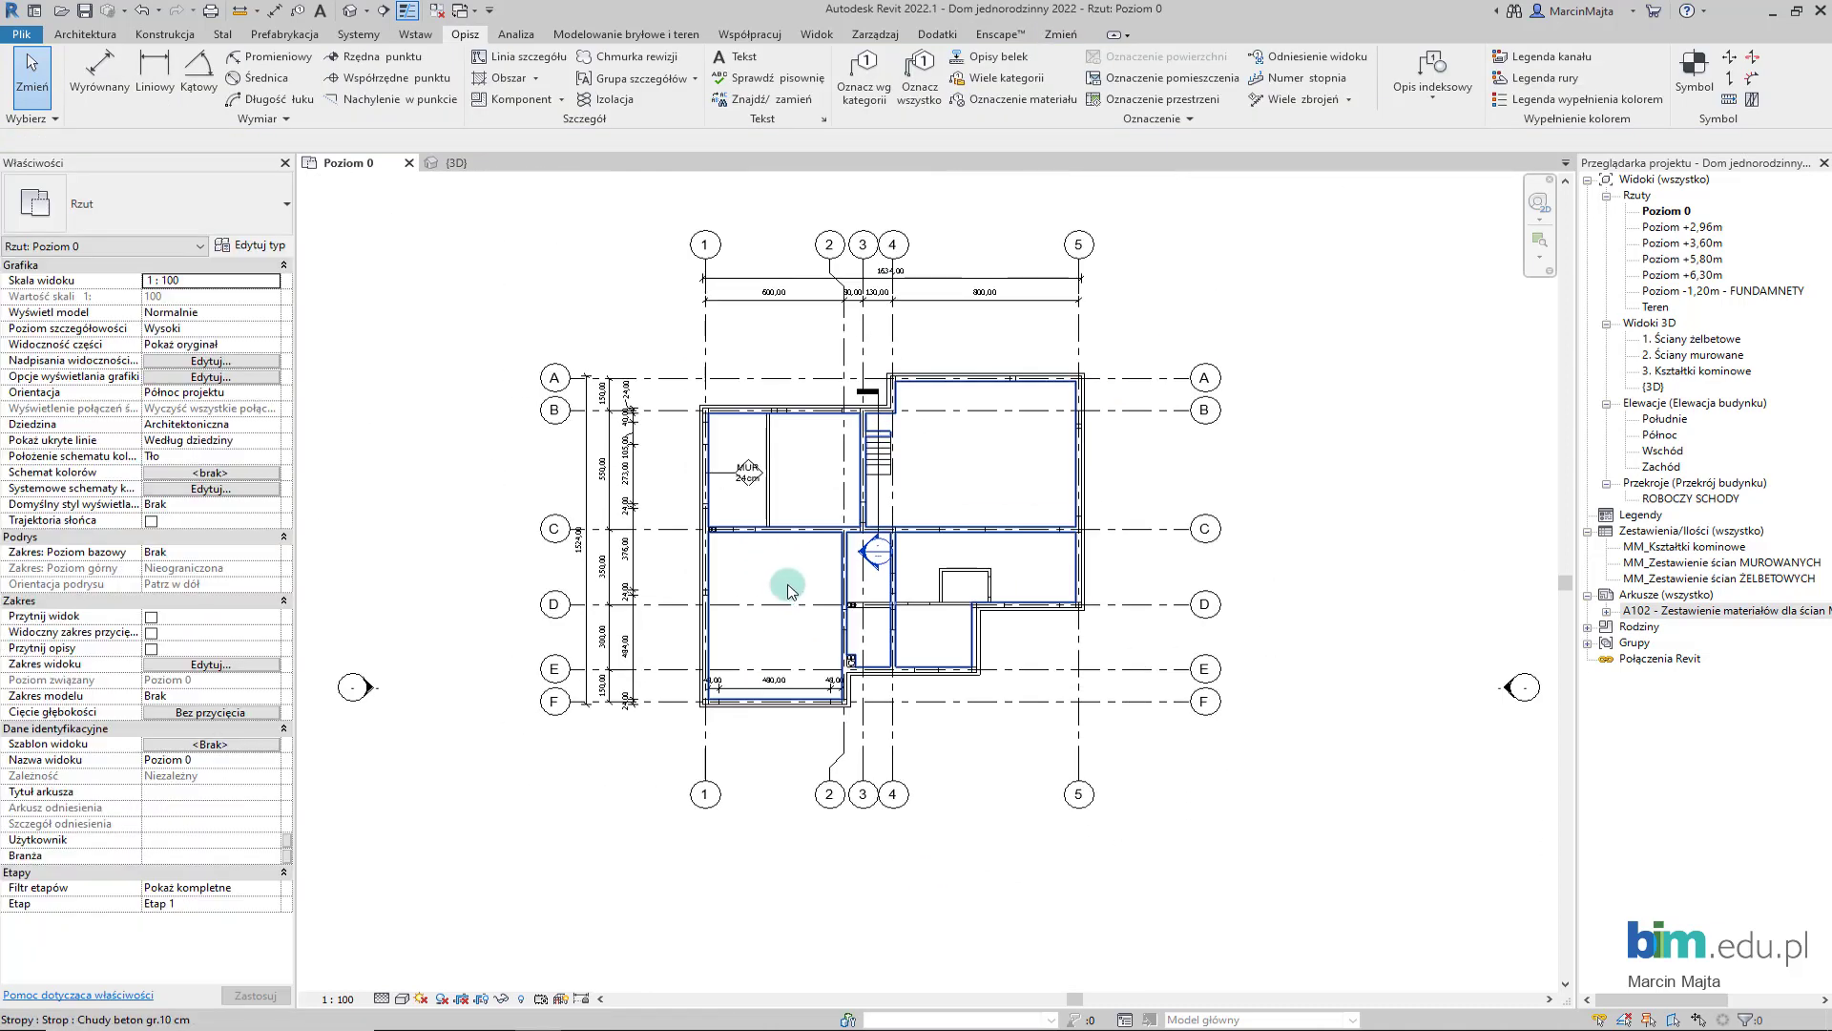
scroll(768, 496, "down", 1)
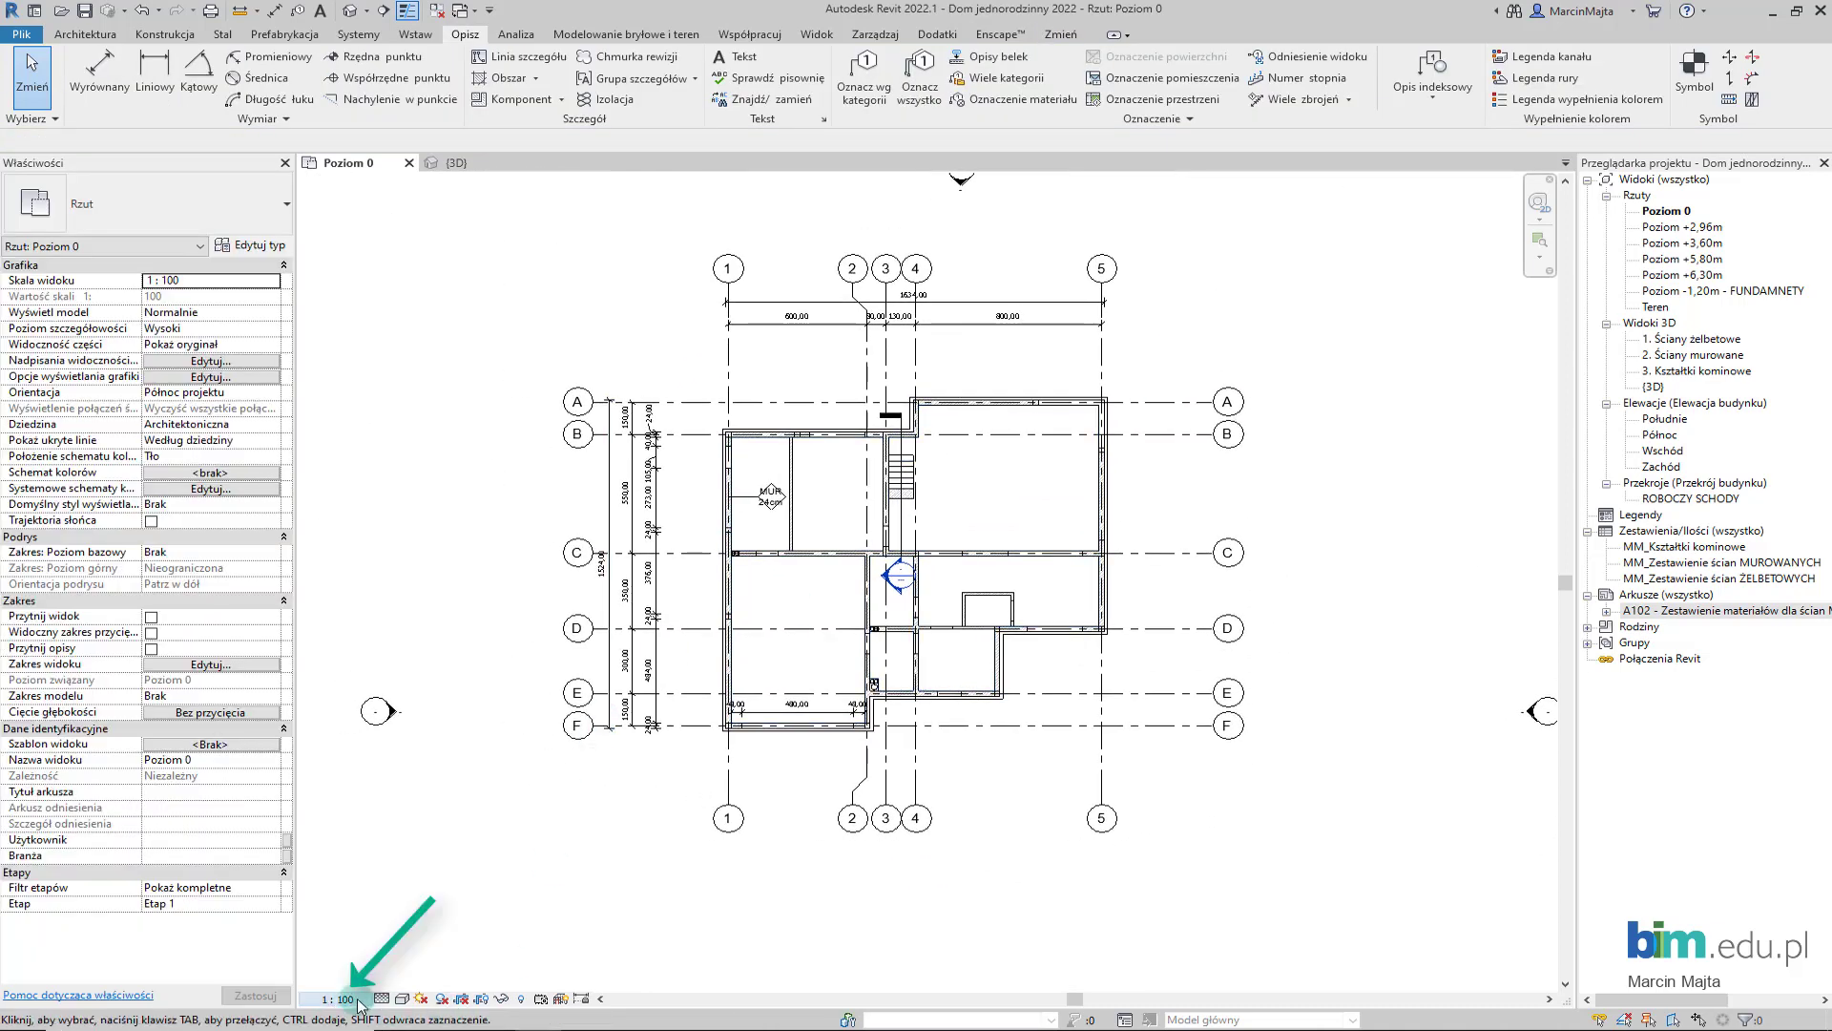
middle_click_drag(765, 600, 744, 638)
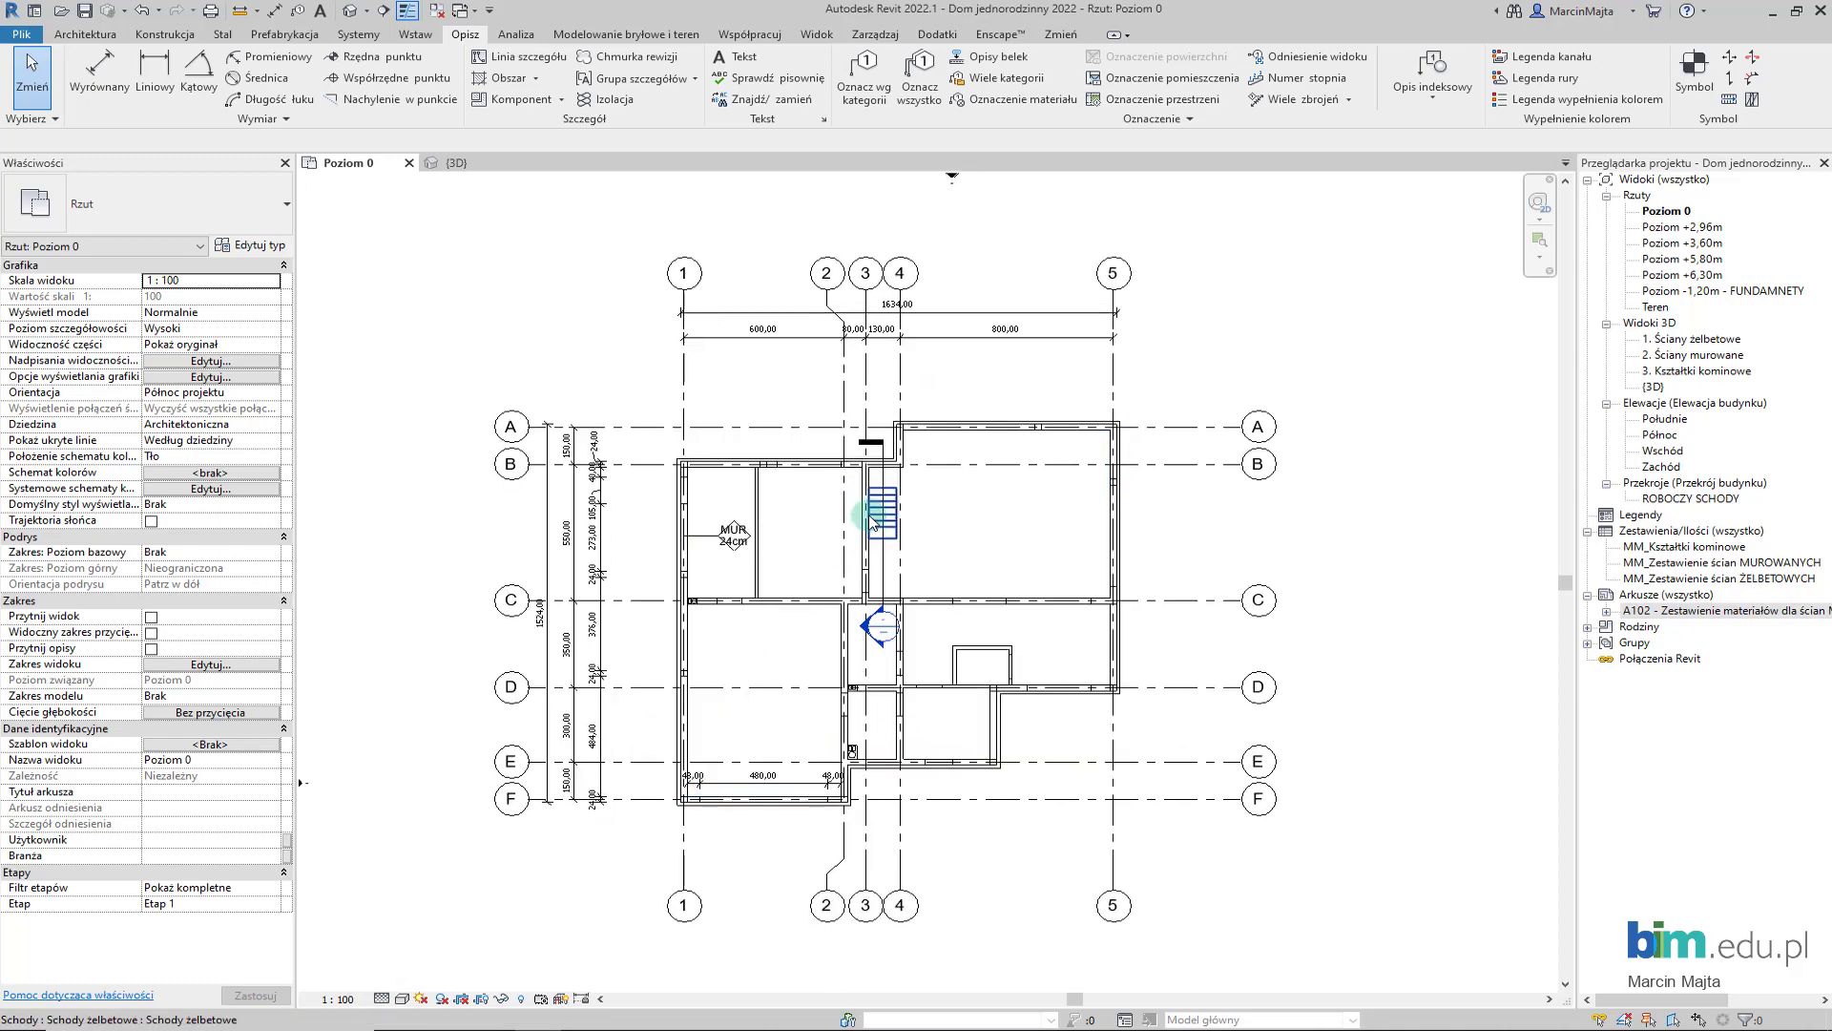
scroll(869, 516, "up", 1)
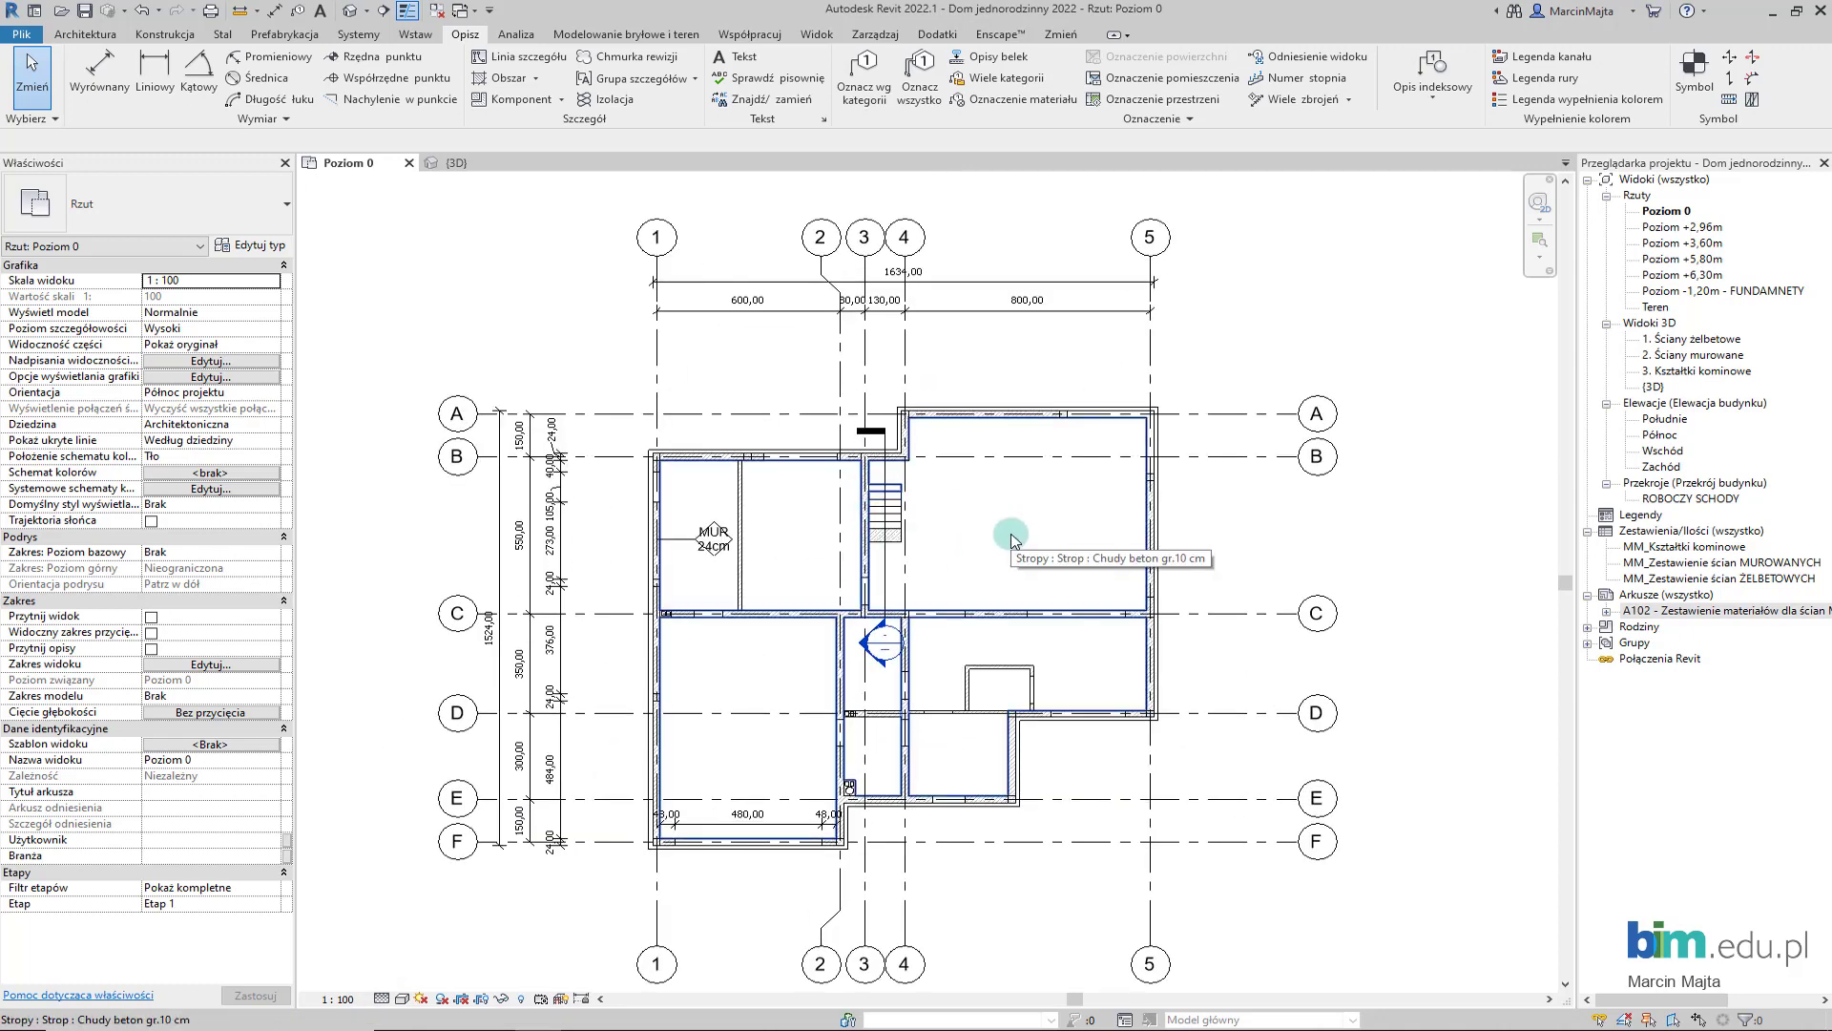
- Place two 0,00 spot elevations (EL) with labels: upper-right room, then lower-left room
key("e")
key("l")
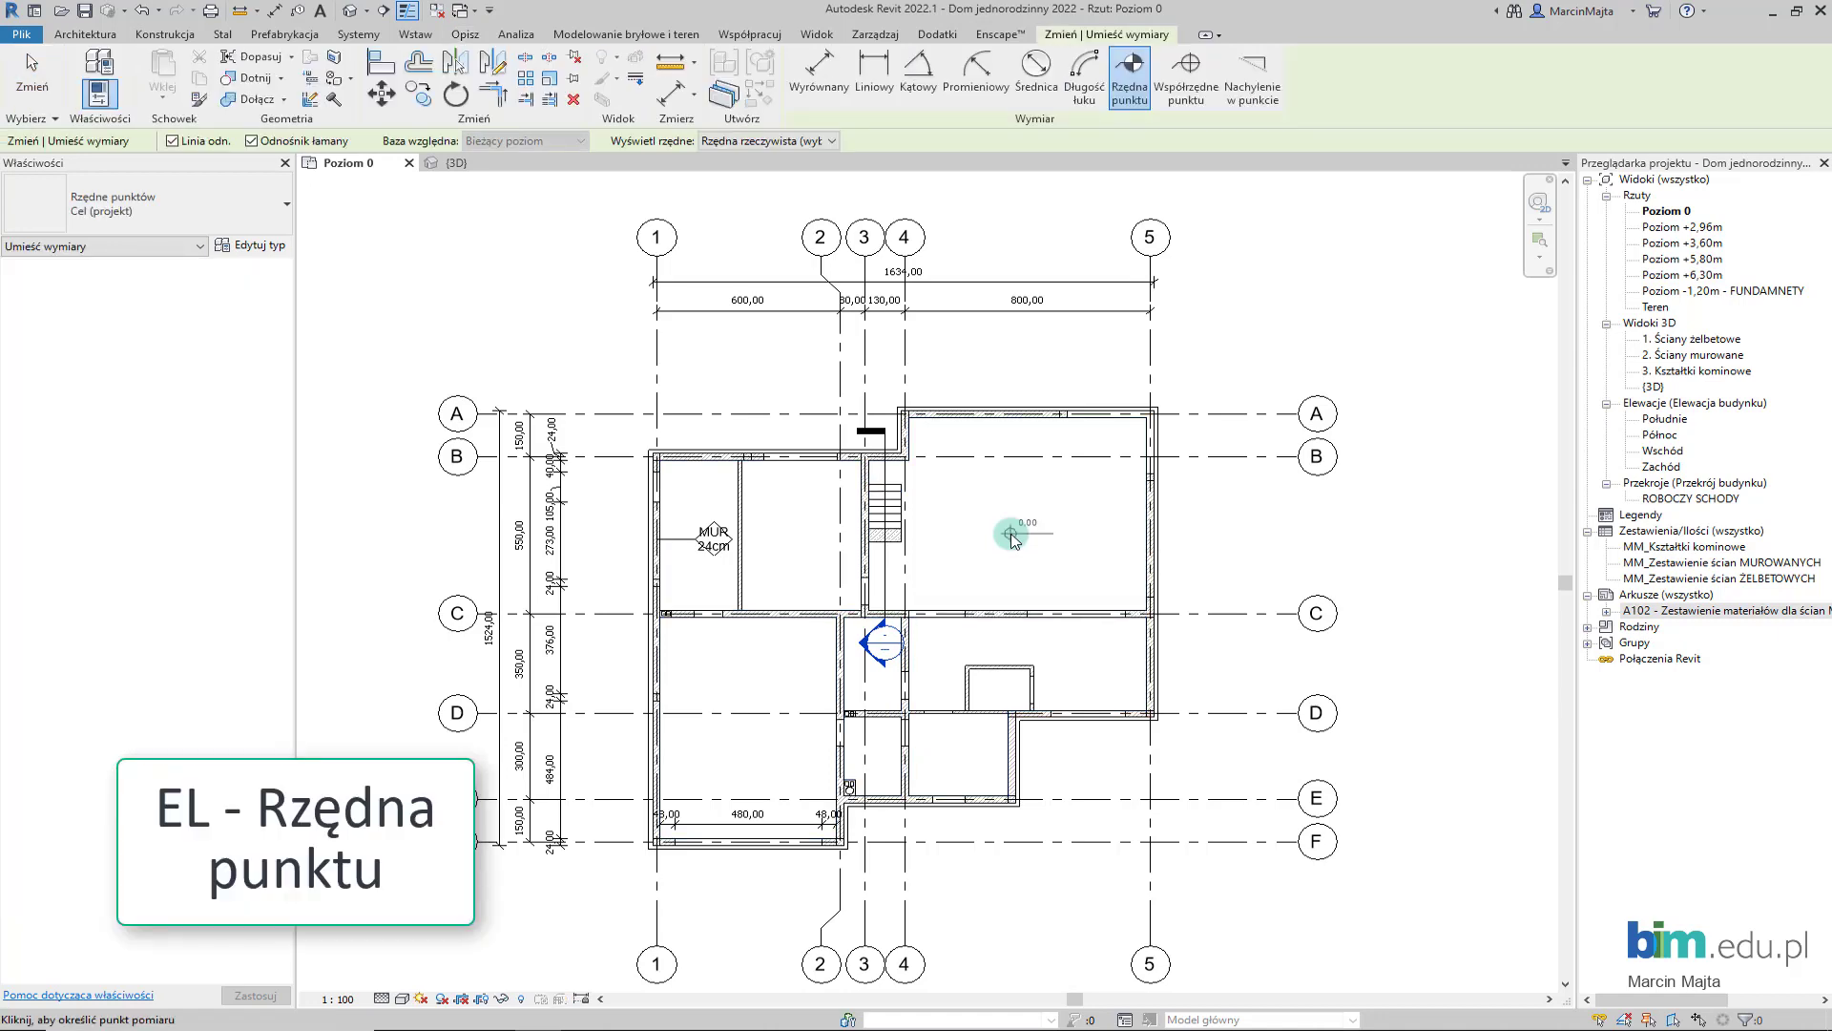
scroll(948, 524, "up", 2)
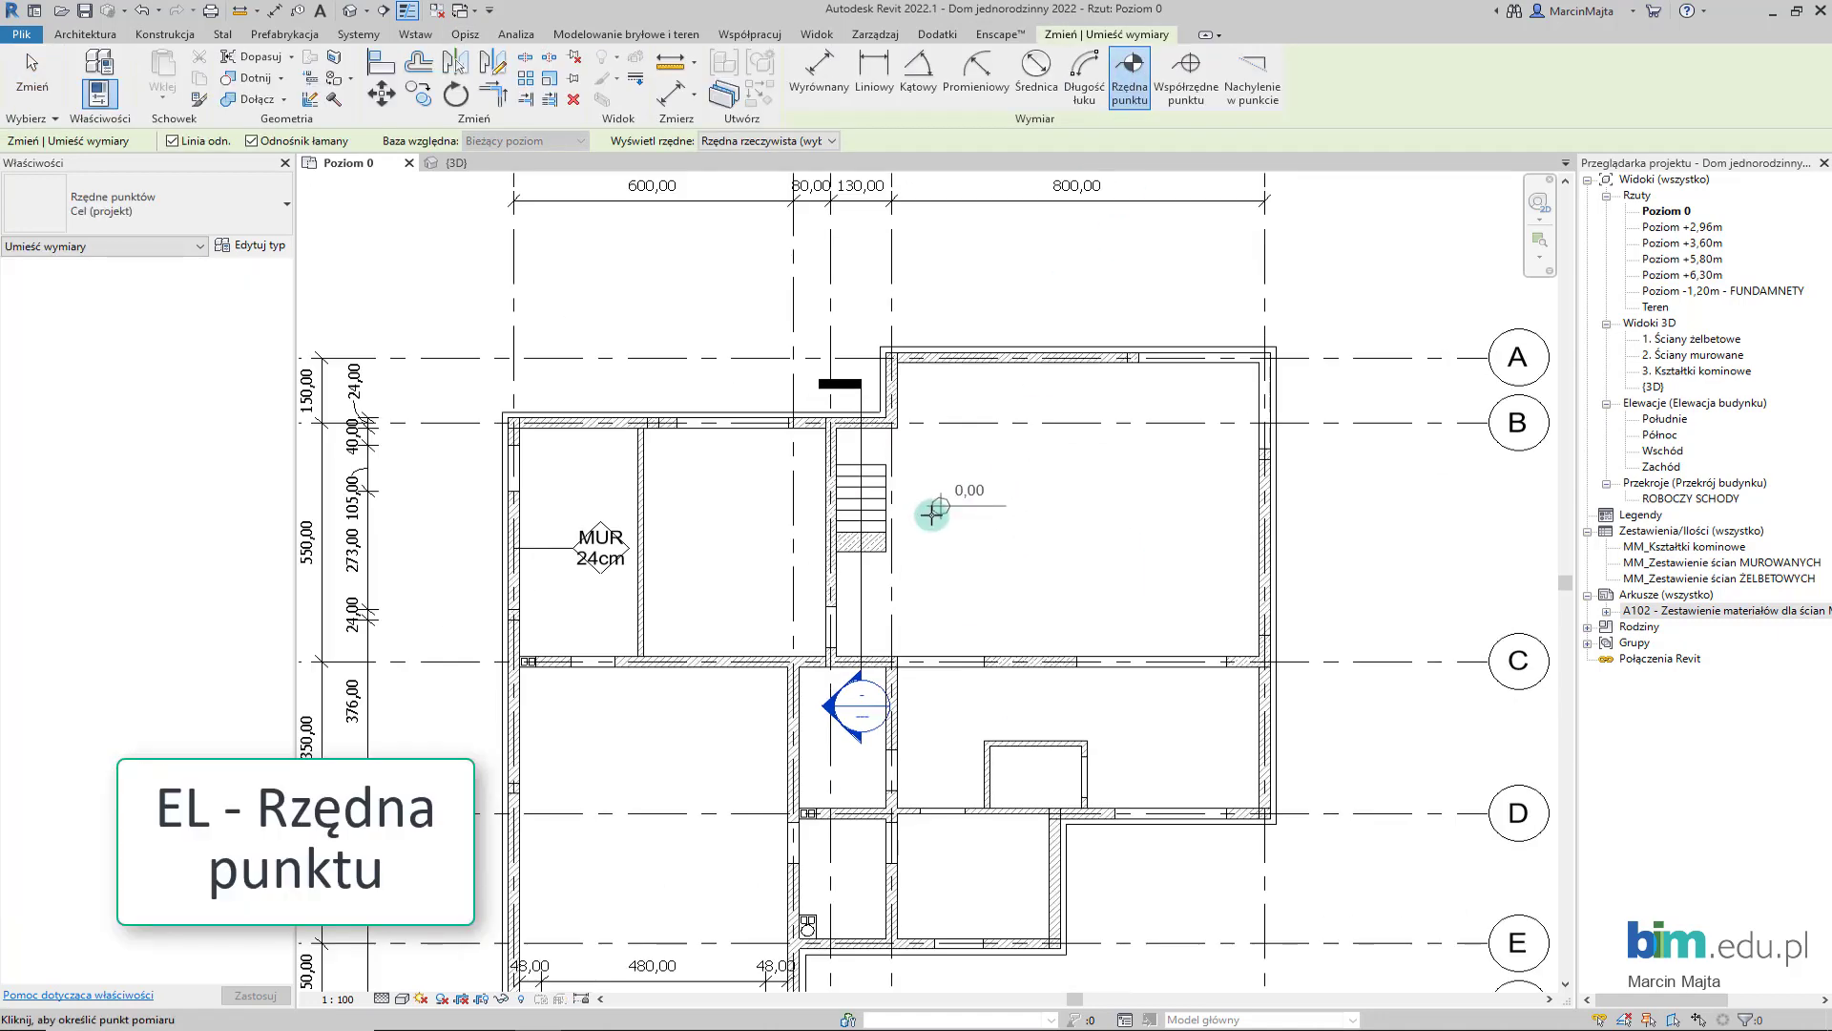
left_click(954, 495)
left_click(1033, 486)
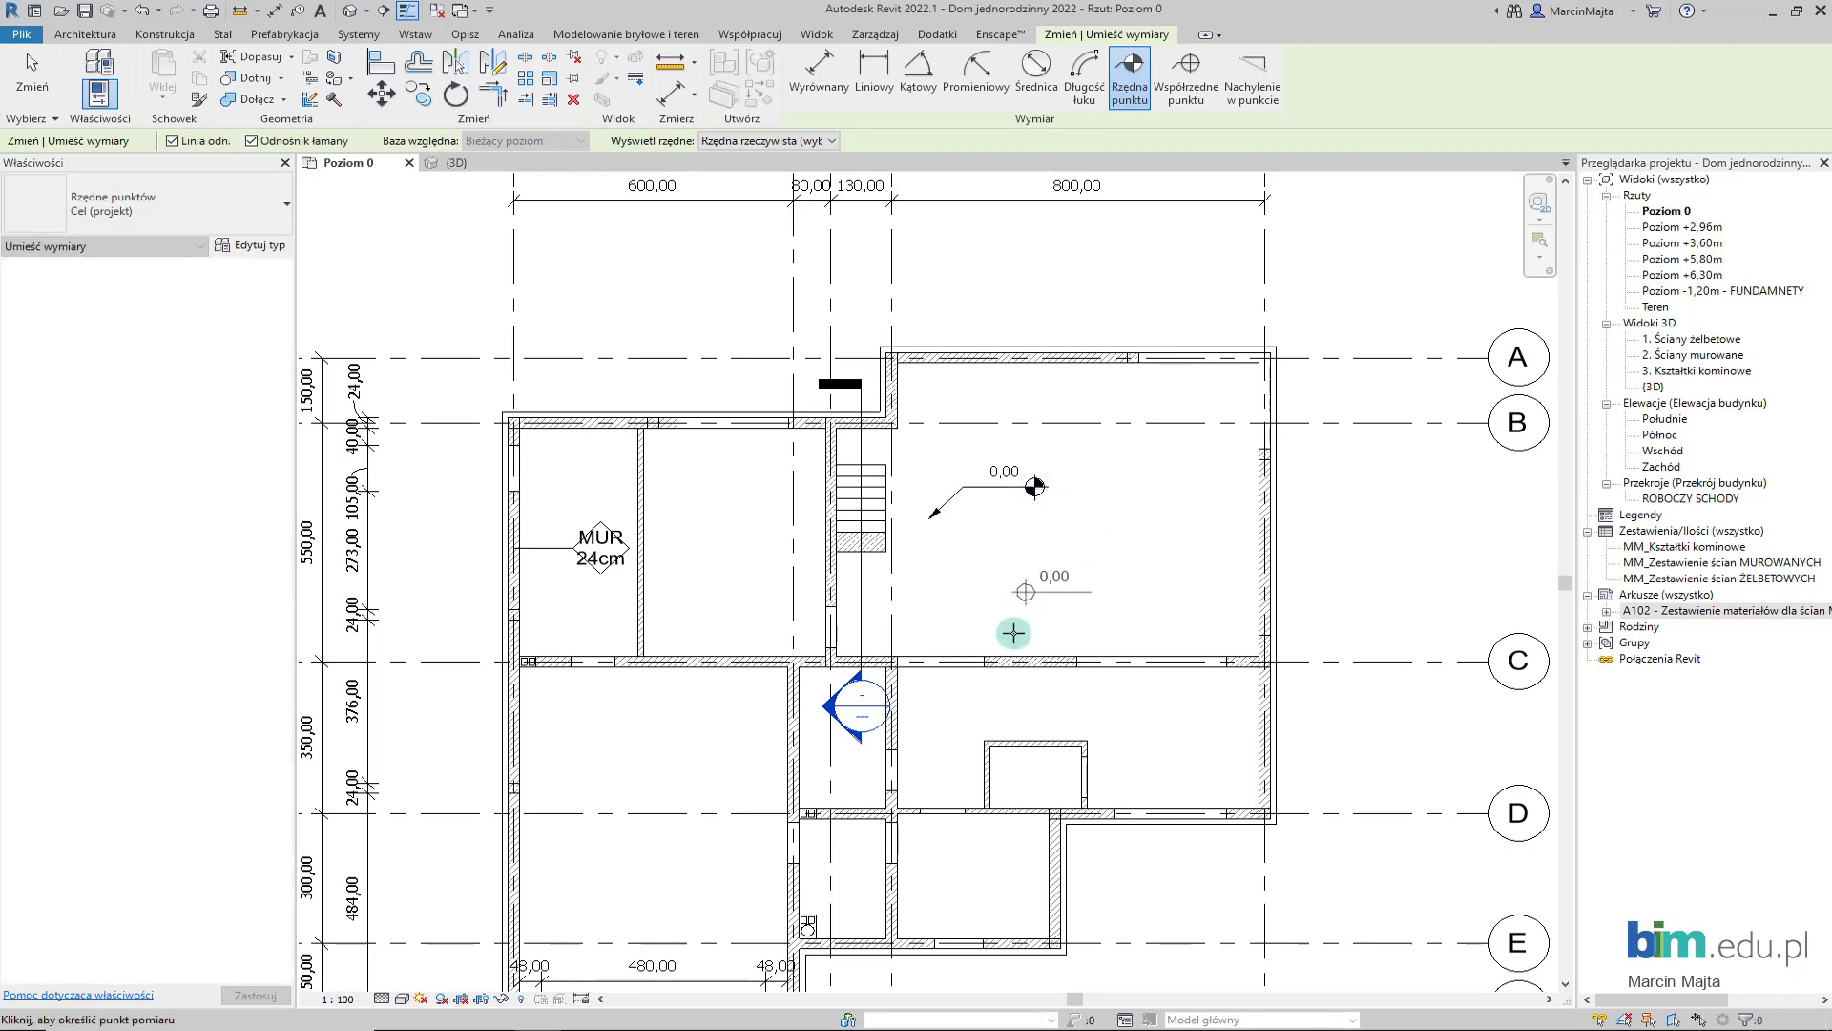
middle_click_drag(1020, 656, 1125, 367)
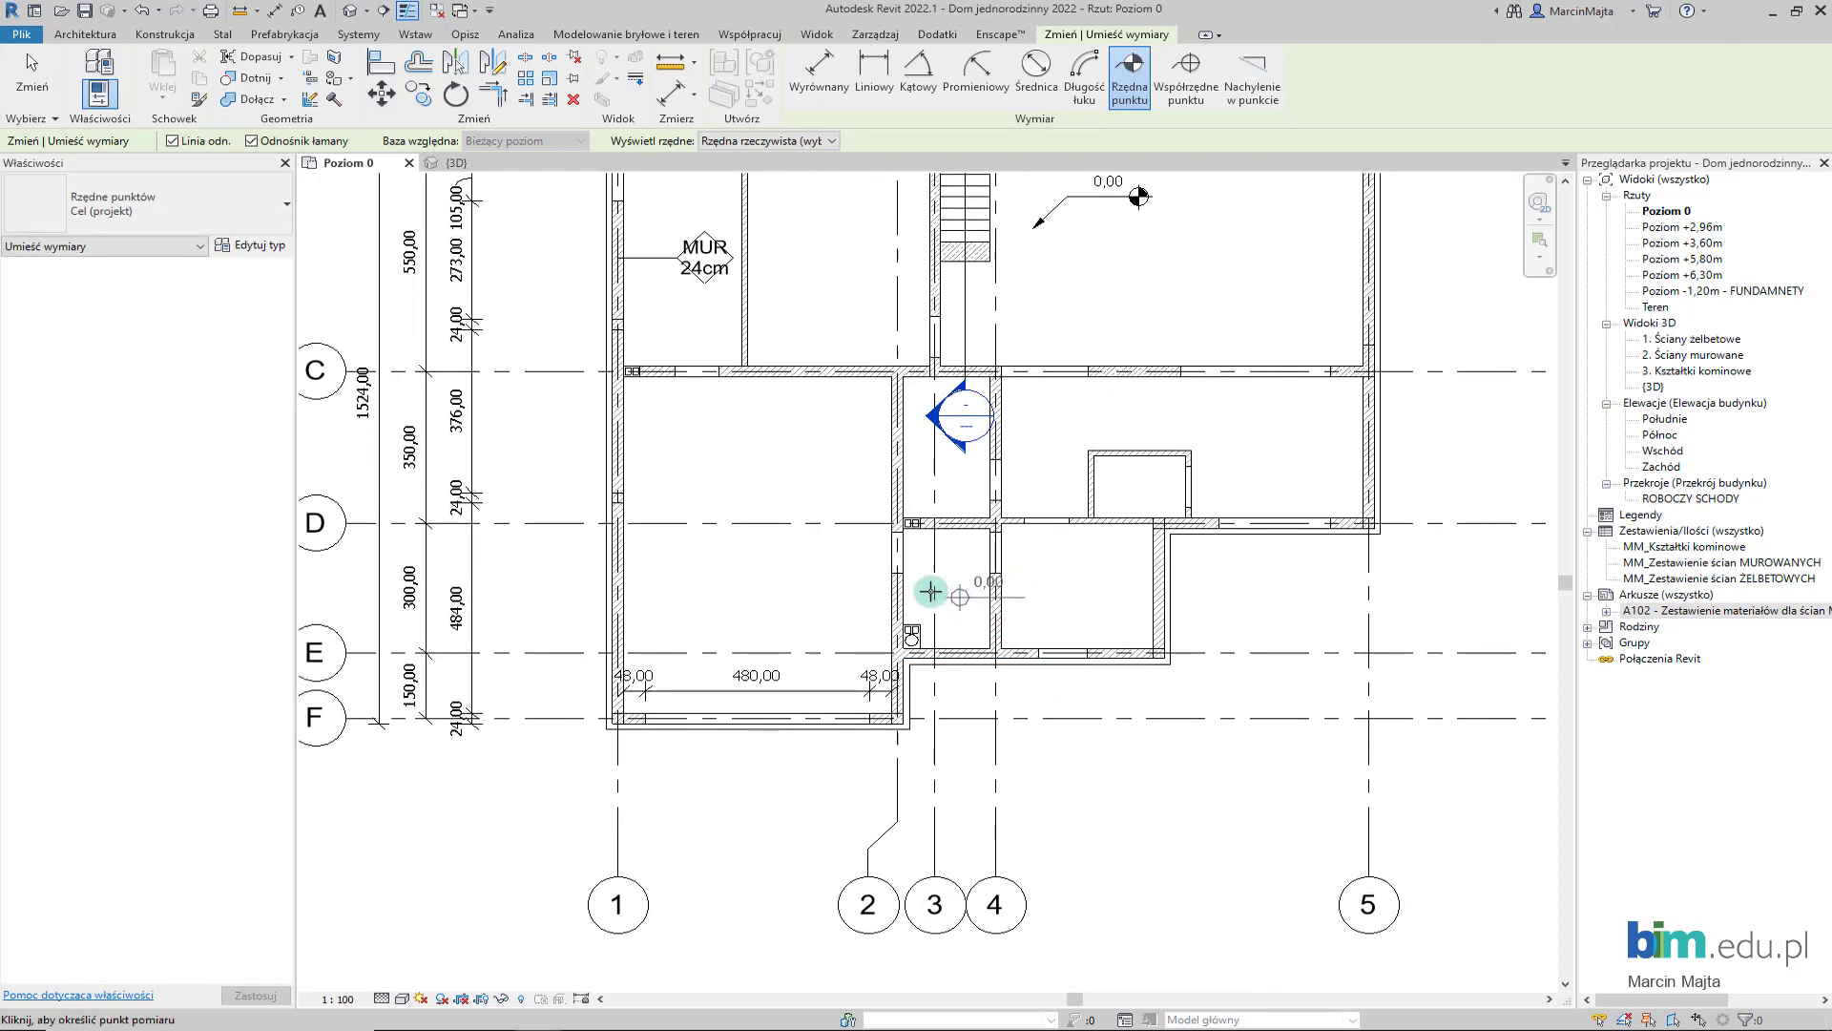
left_click(782, 596)
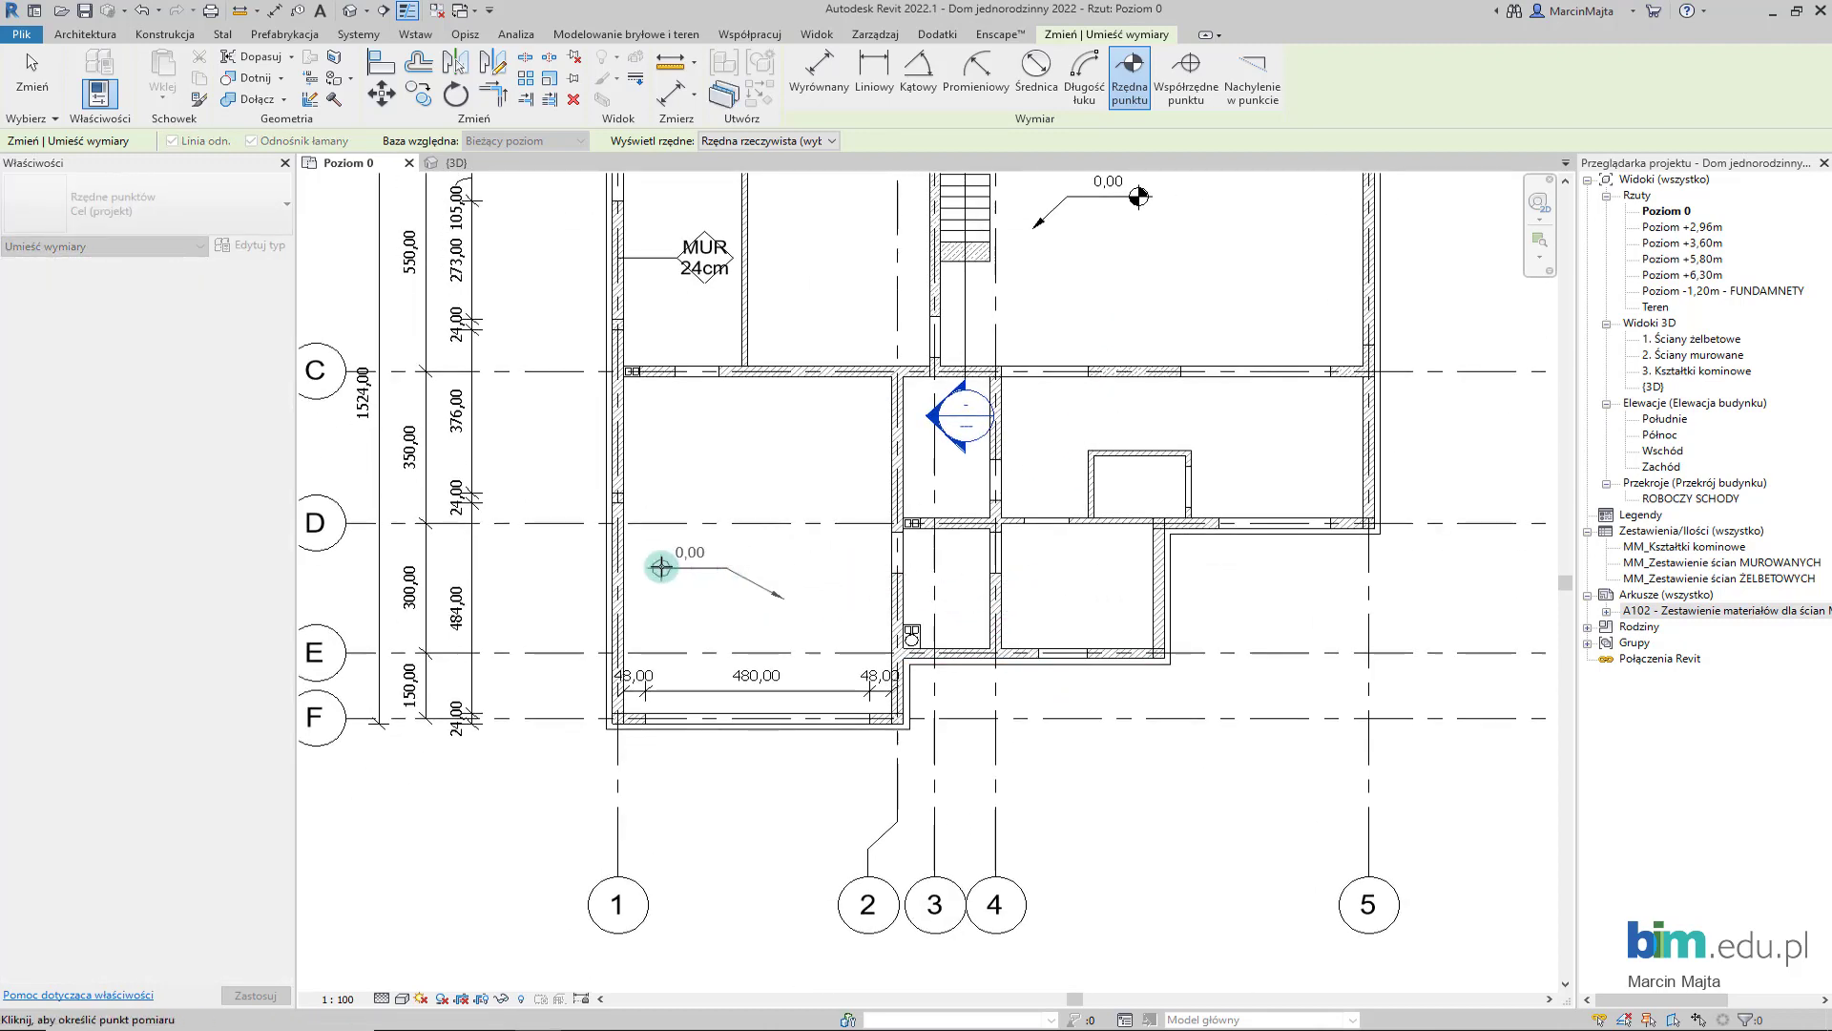
left_click(661, 567)
scroll(802, 626, "down", 2)
key("Escape")
key("Escape")
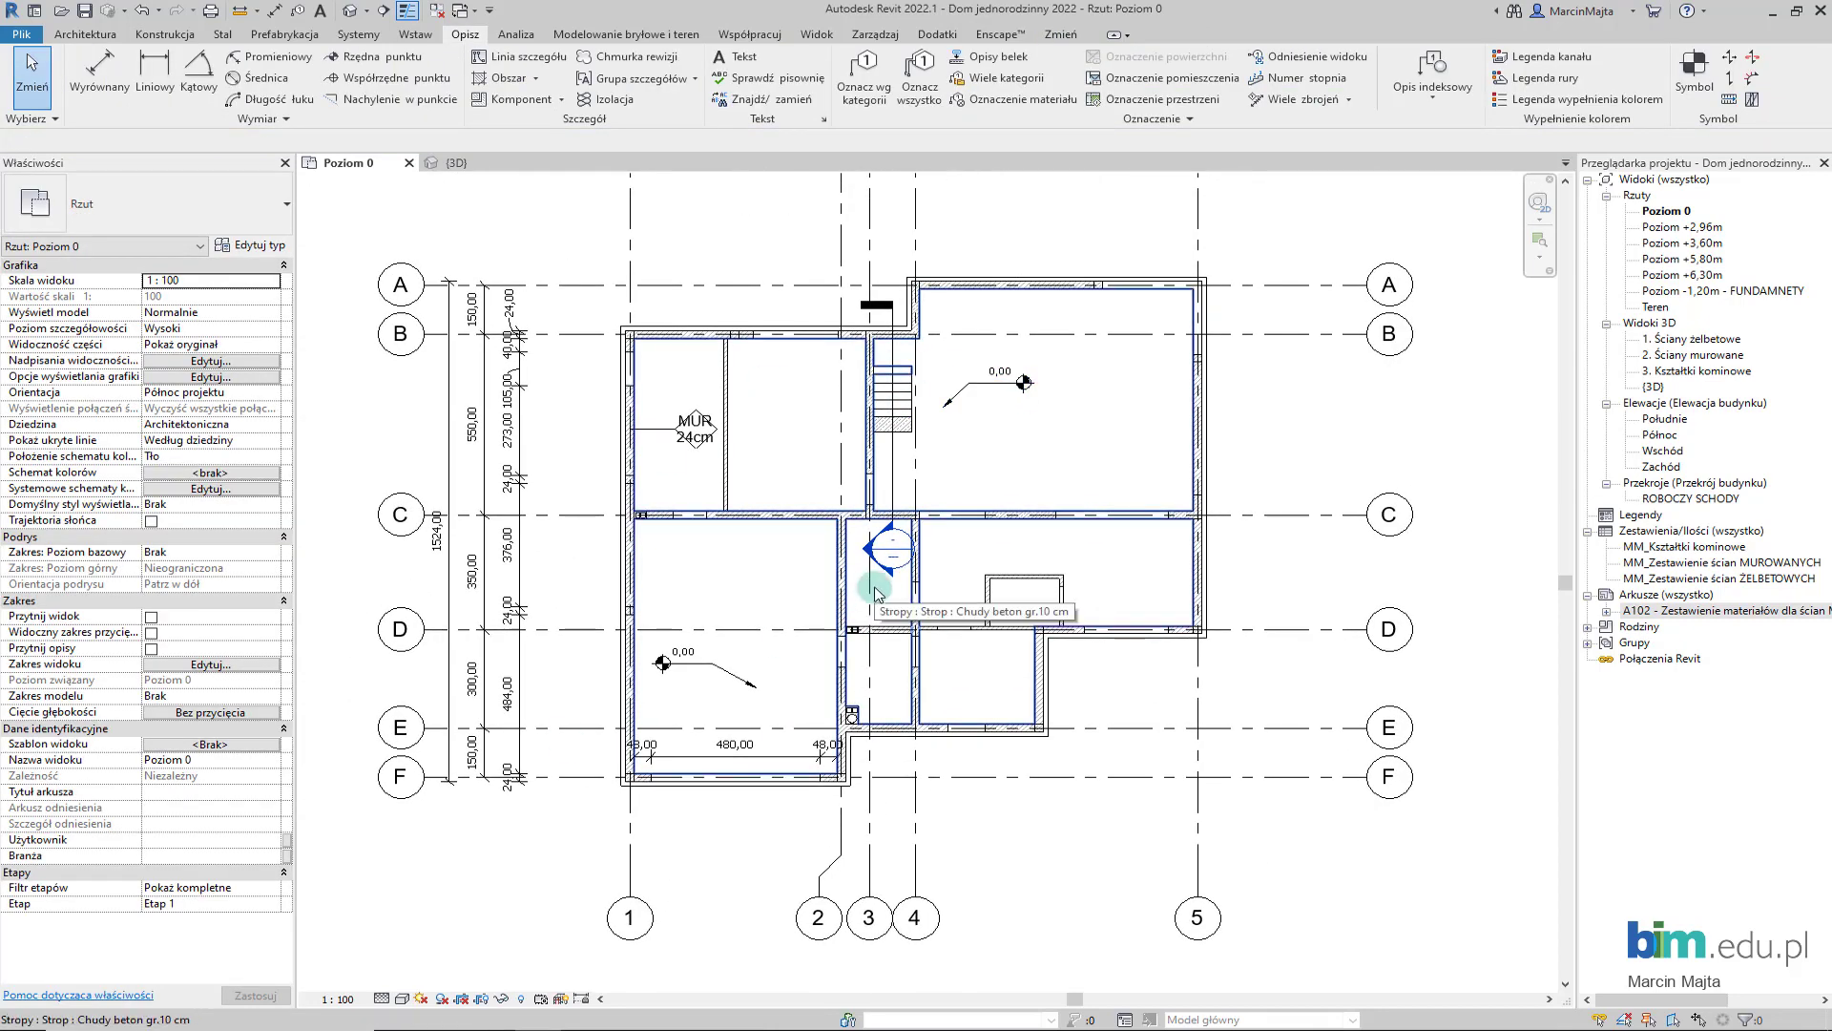
scroll(876, 592, "down", 1)
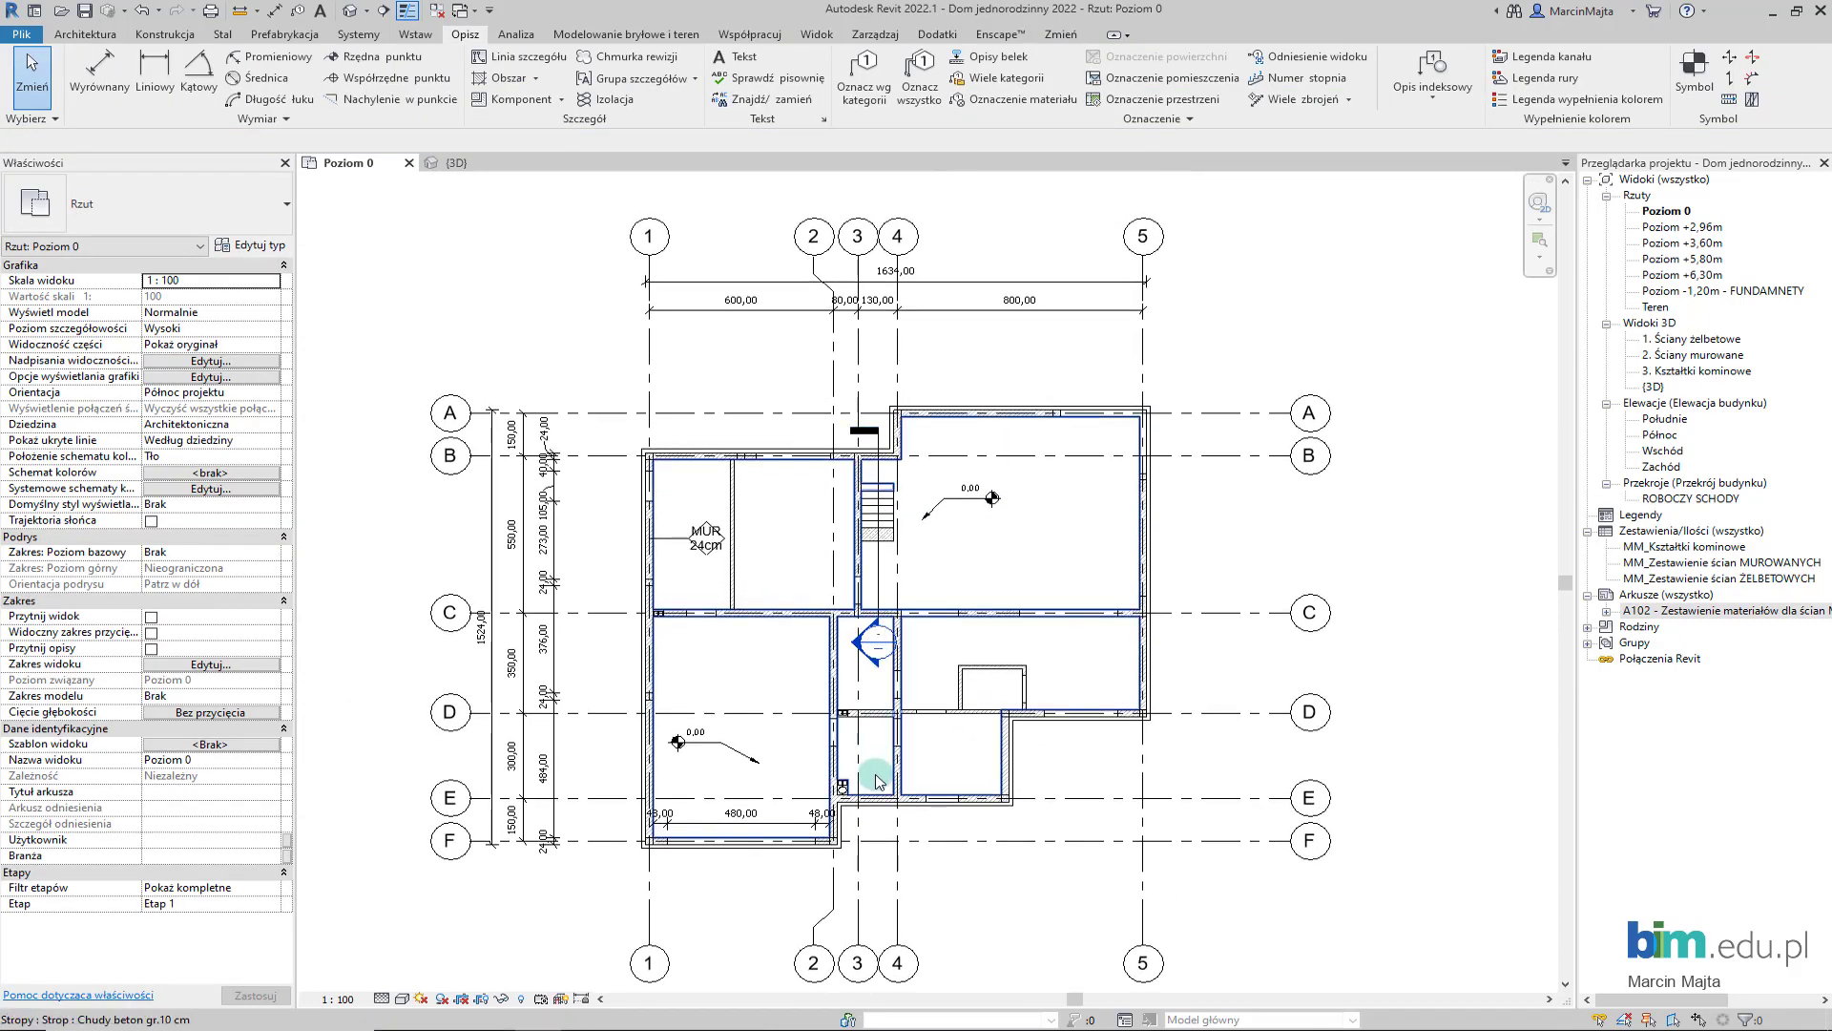
- Go to the ROBOCZY SCHODY section via its section line's Idź do widoku, centring the drawing
middle_click_drag(883, 706, 891, 763)
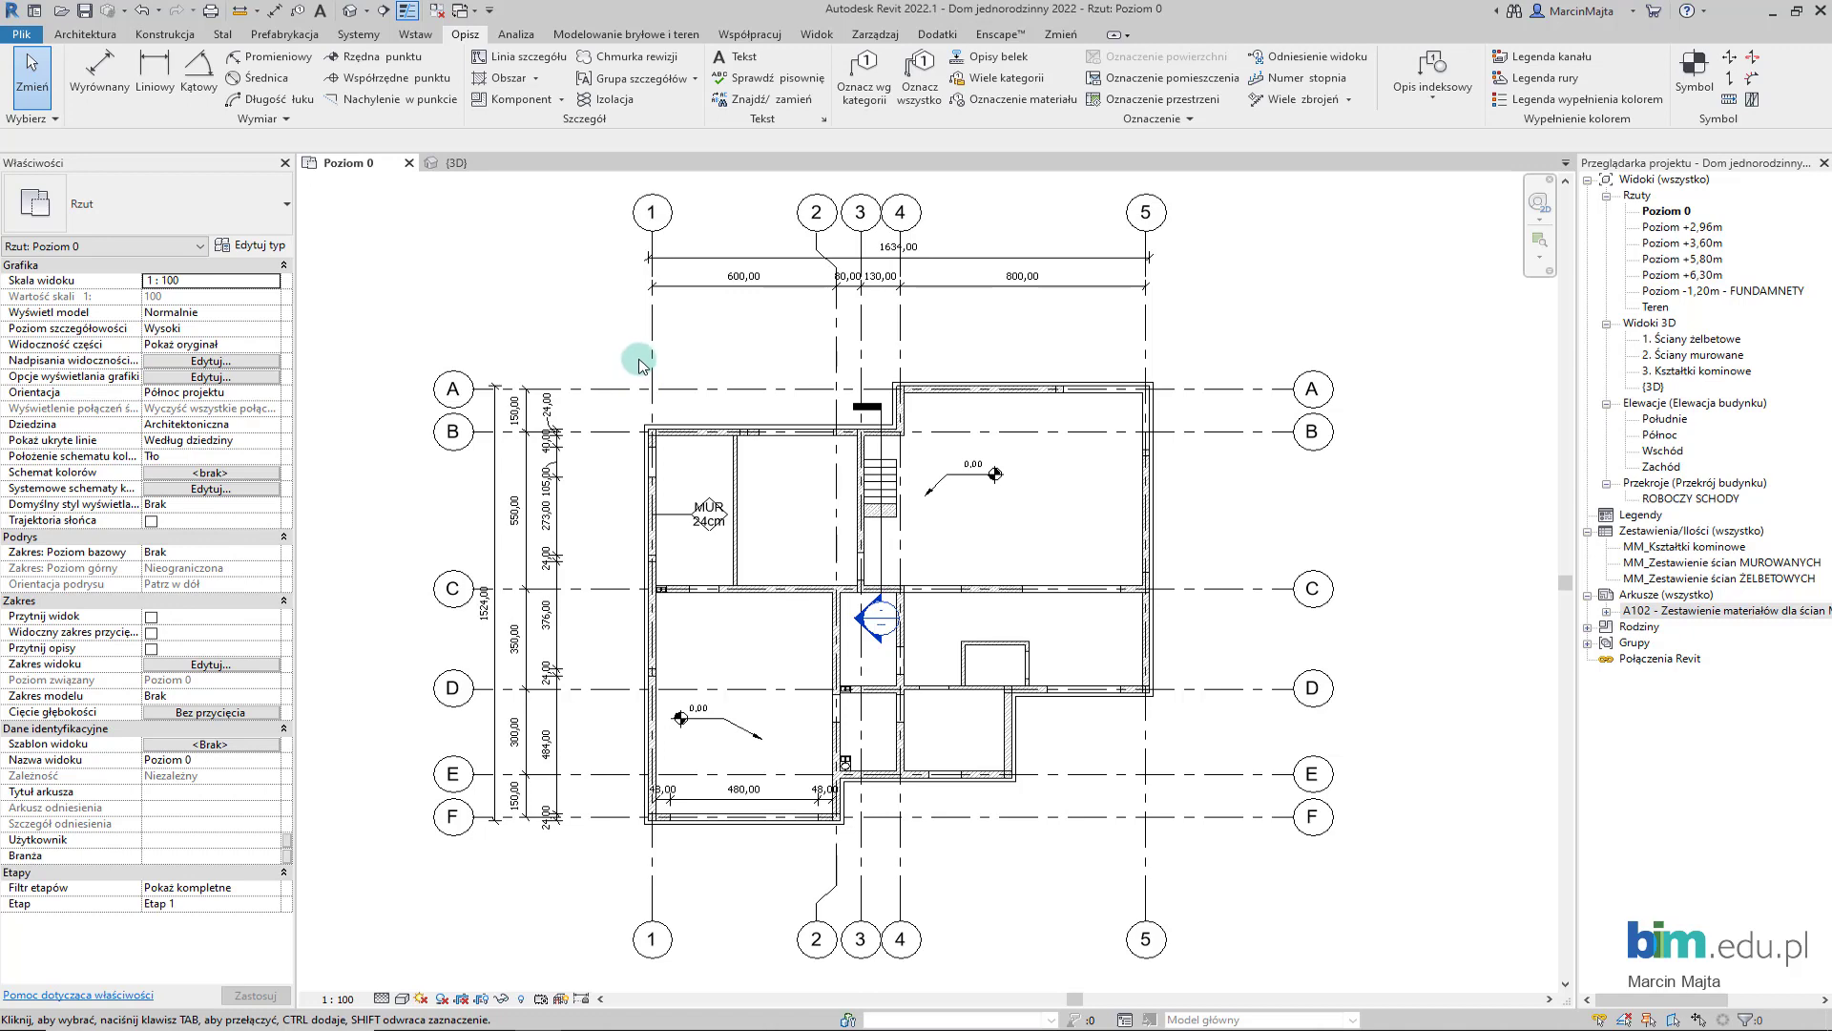
left_click(882, 545)
right_click(884, 546)
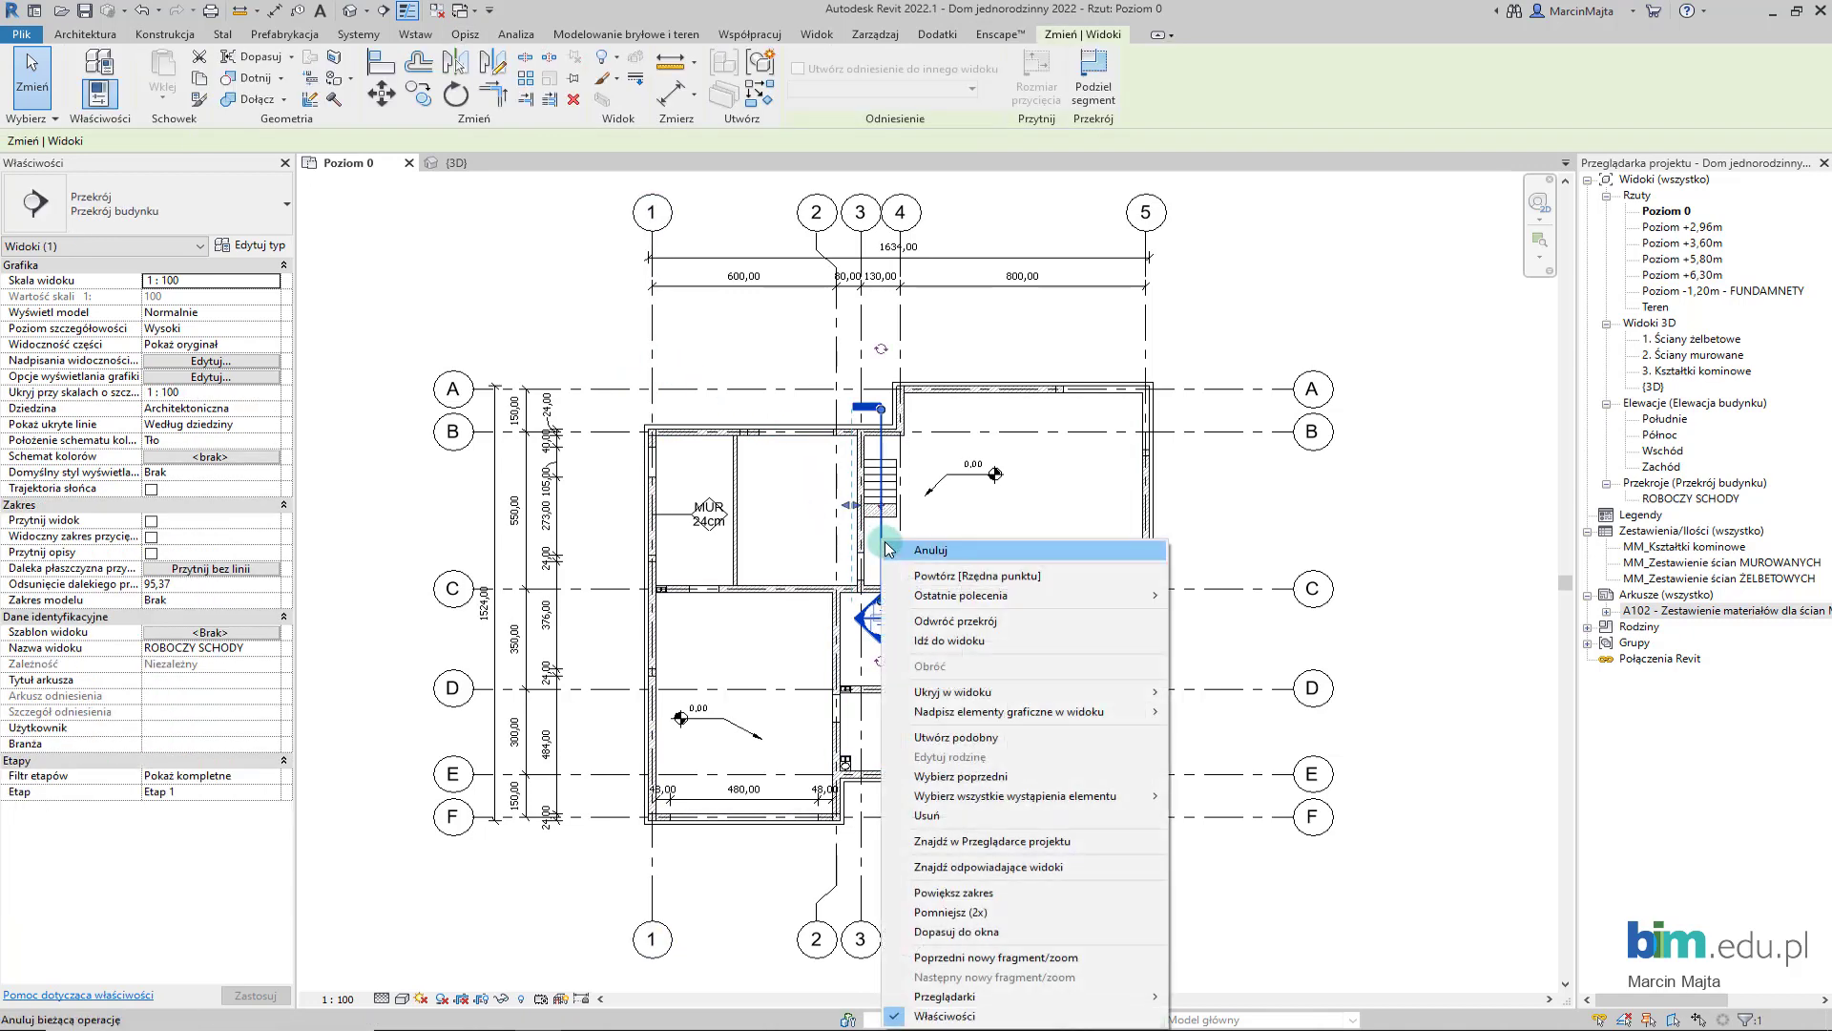
left_click(933, 641)
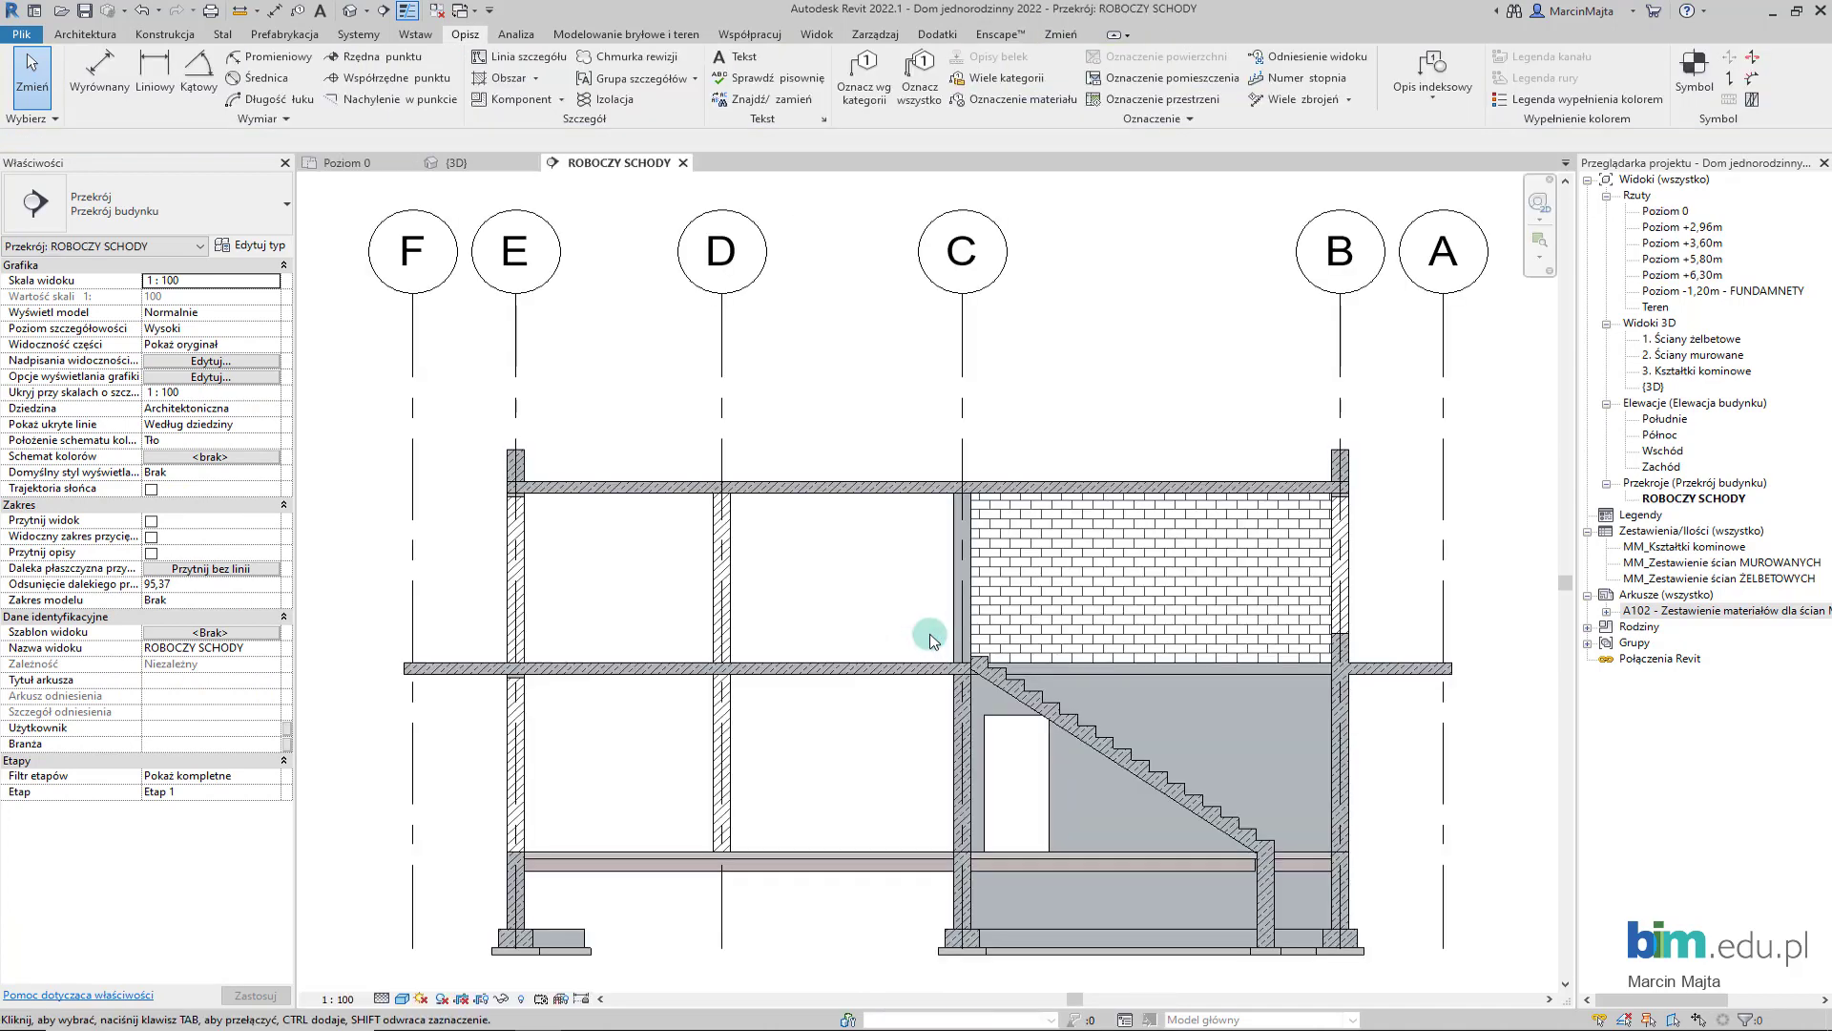
scroll(934, 640, "down", 1)
middle_click_drag(921, 585, 856, 531)
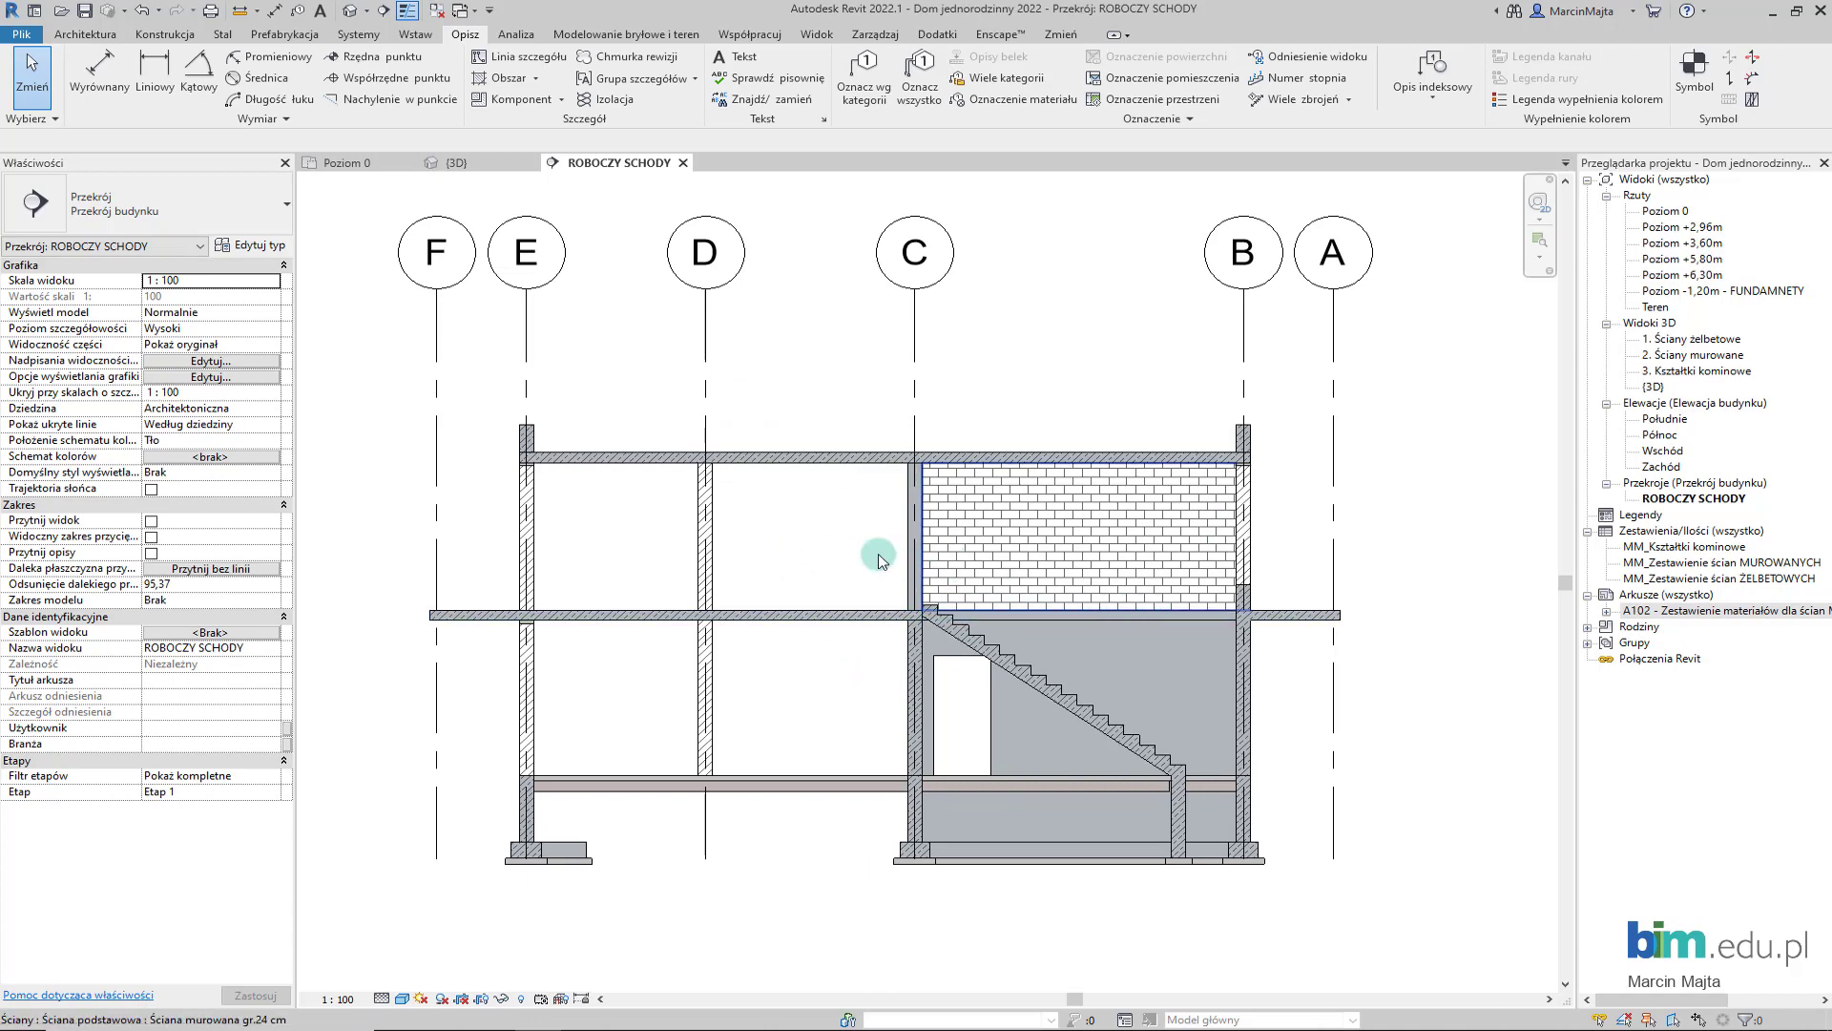
middle_click_drag(879, 560, 875, 591)
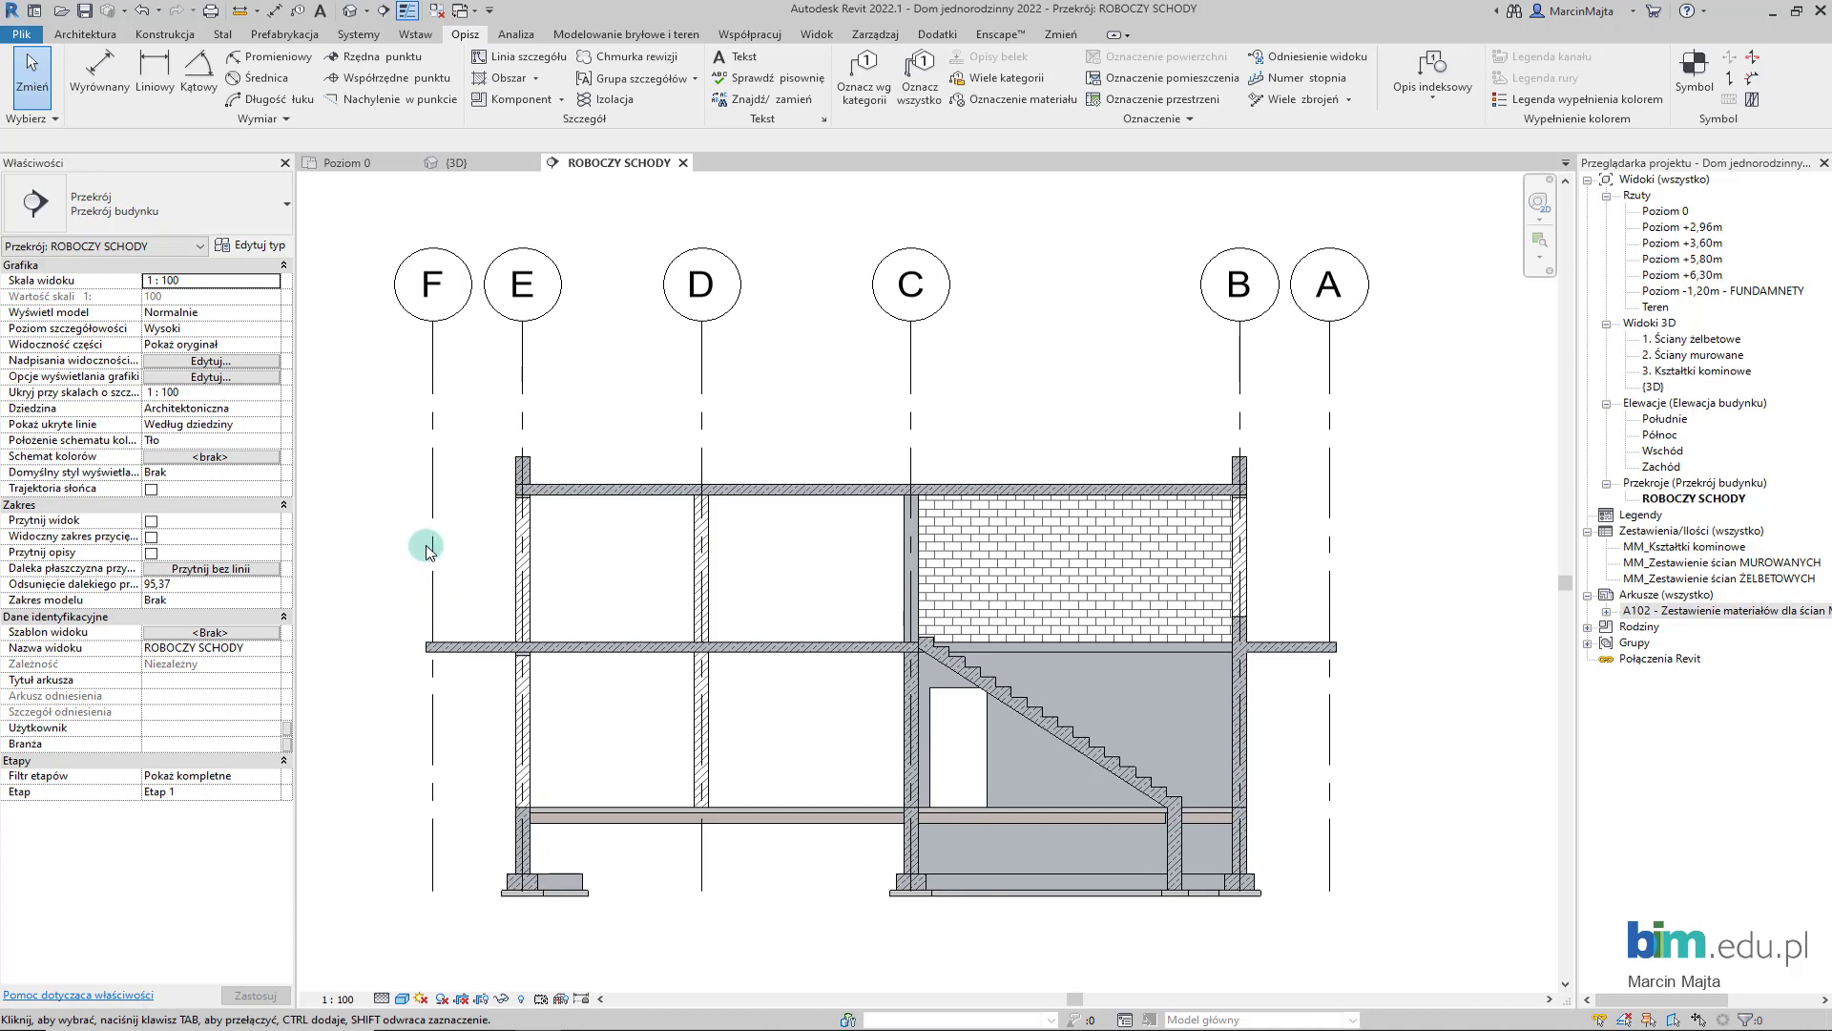
- Dimension gridlines F through A above the section: 150,00/300,00/350,00/550,00/150,00
key("d")
key("i")
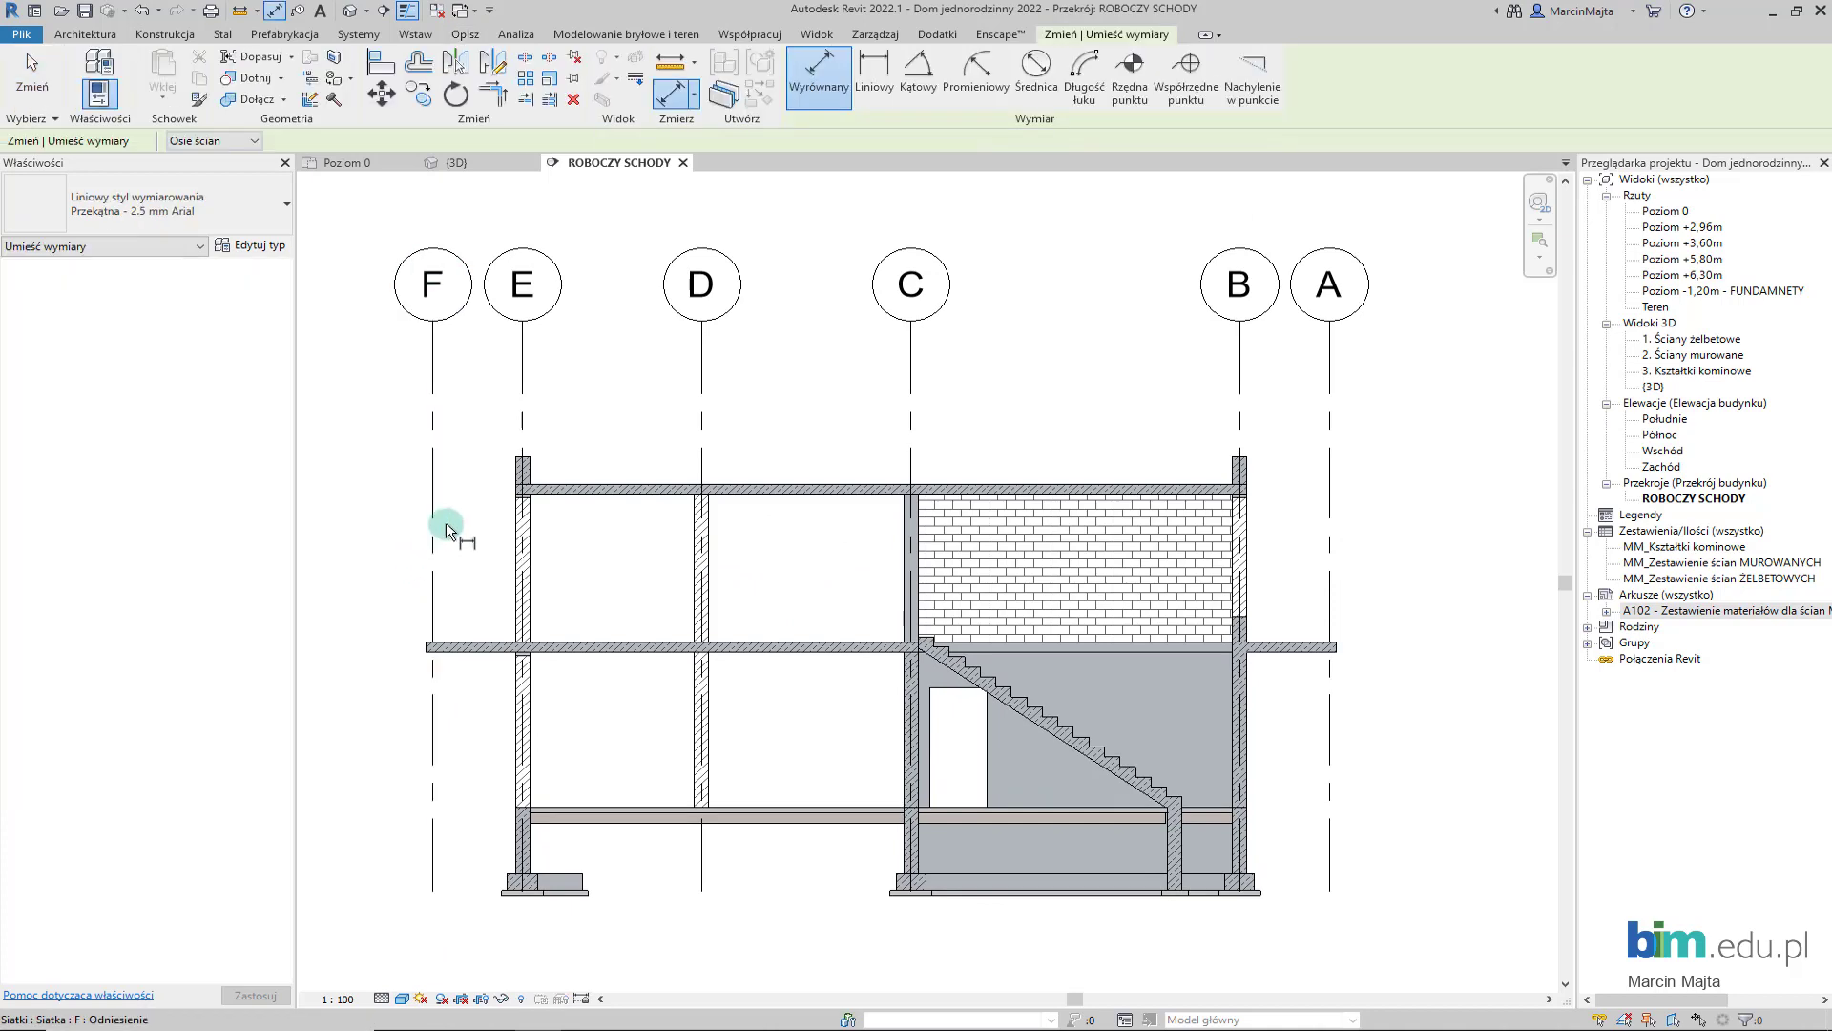
left_click(432, 360)
left_click(521, 385)
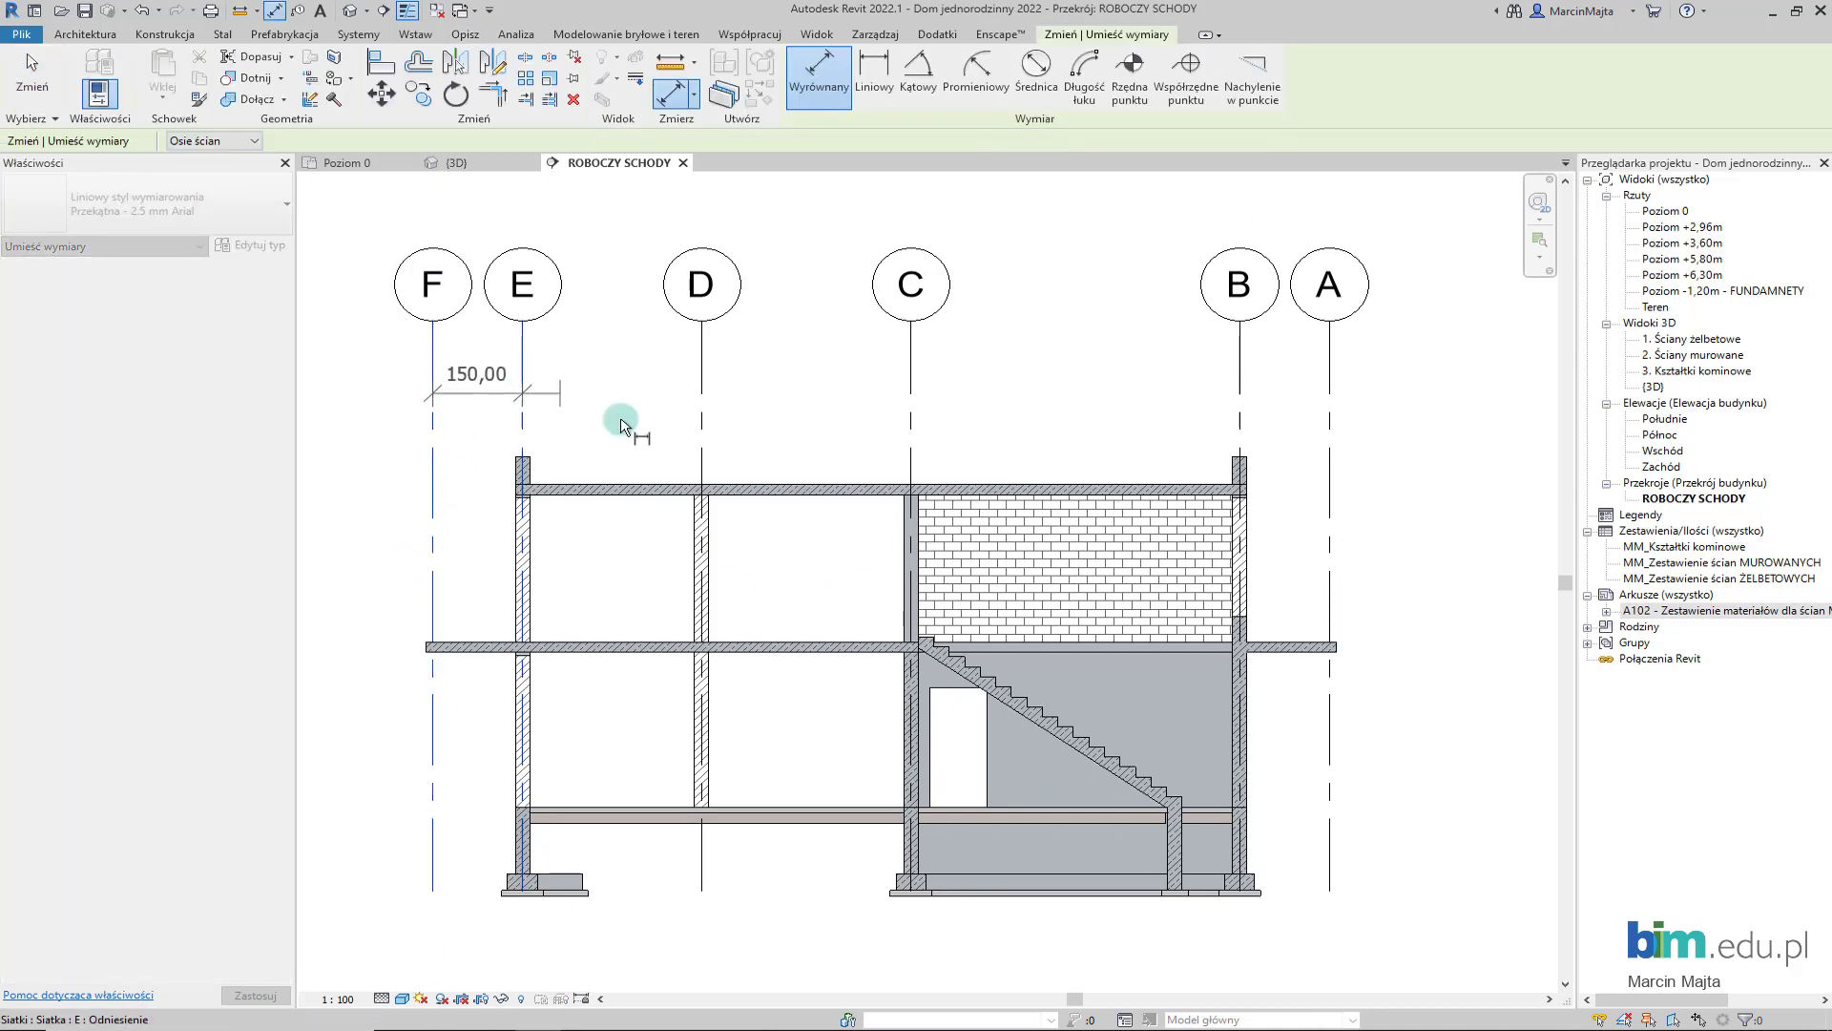
left_click(703, 387)
left_click(911, 382)
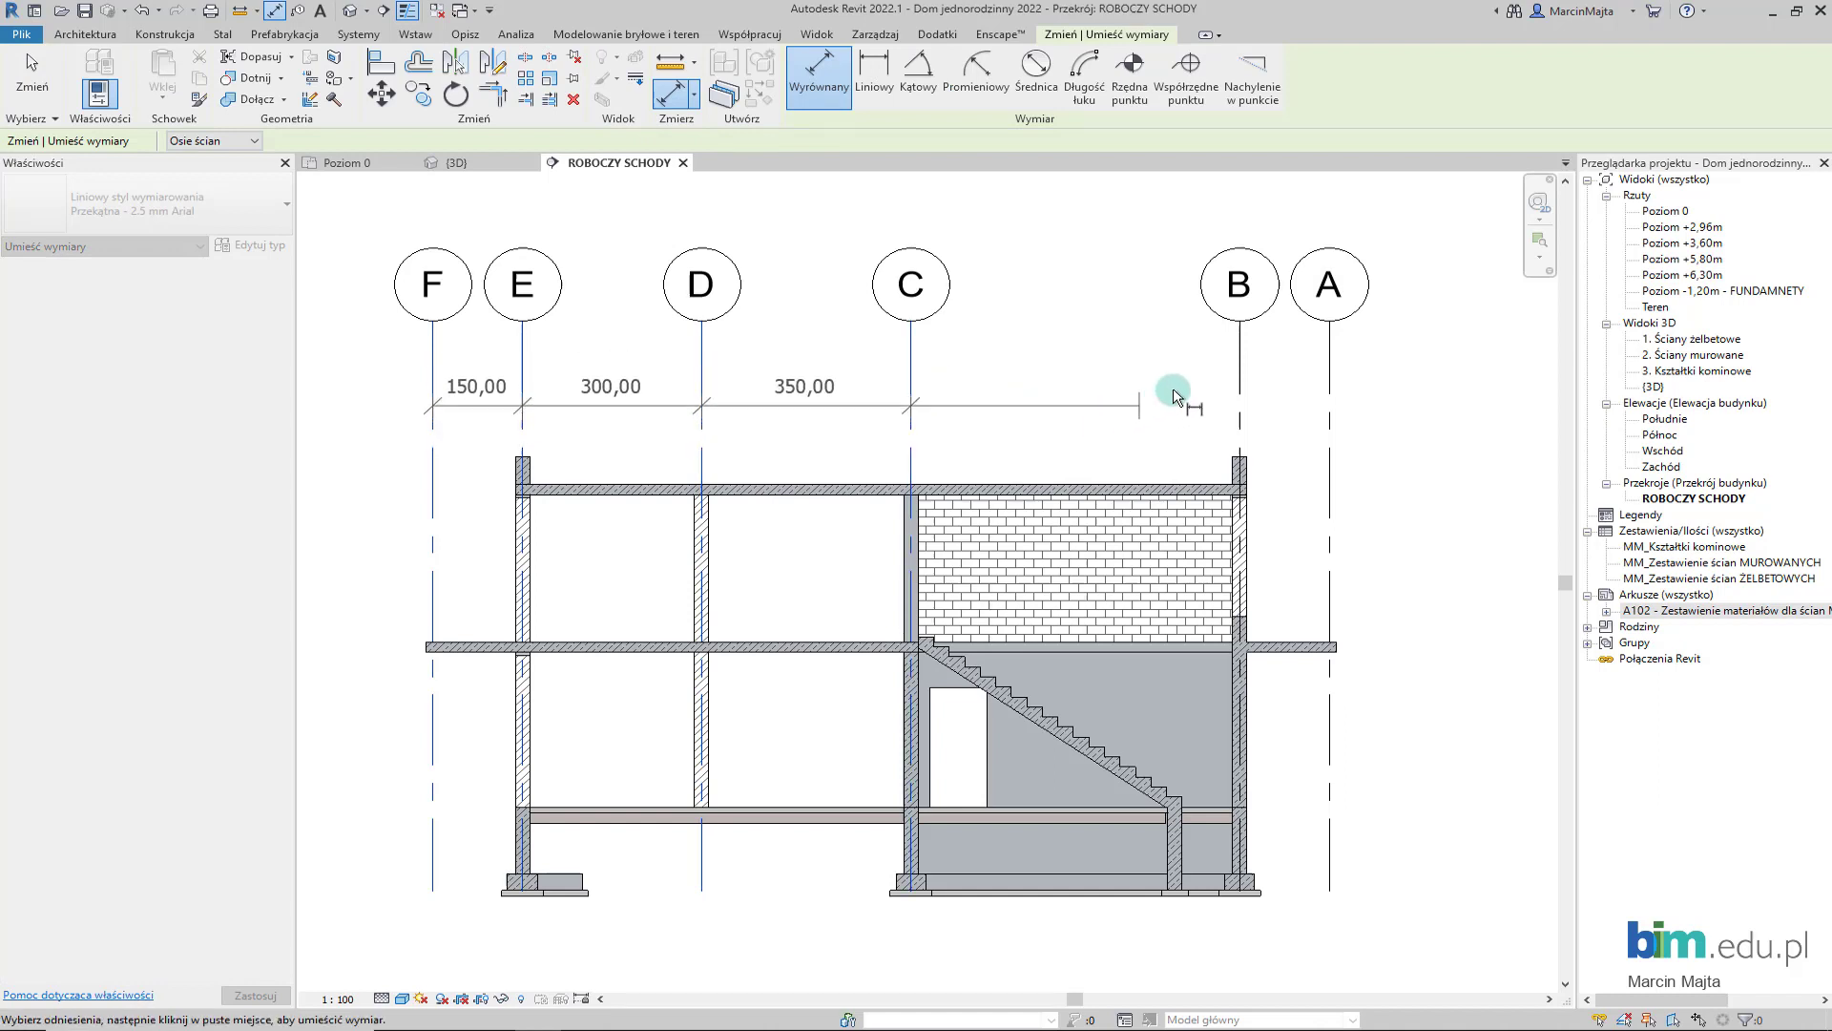
left_click(1240, 382)
left_click(1325, 367)
left_click(1325, 353)
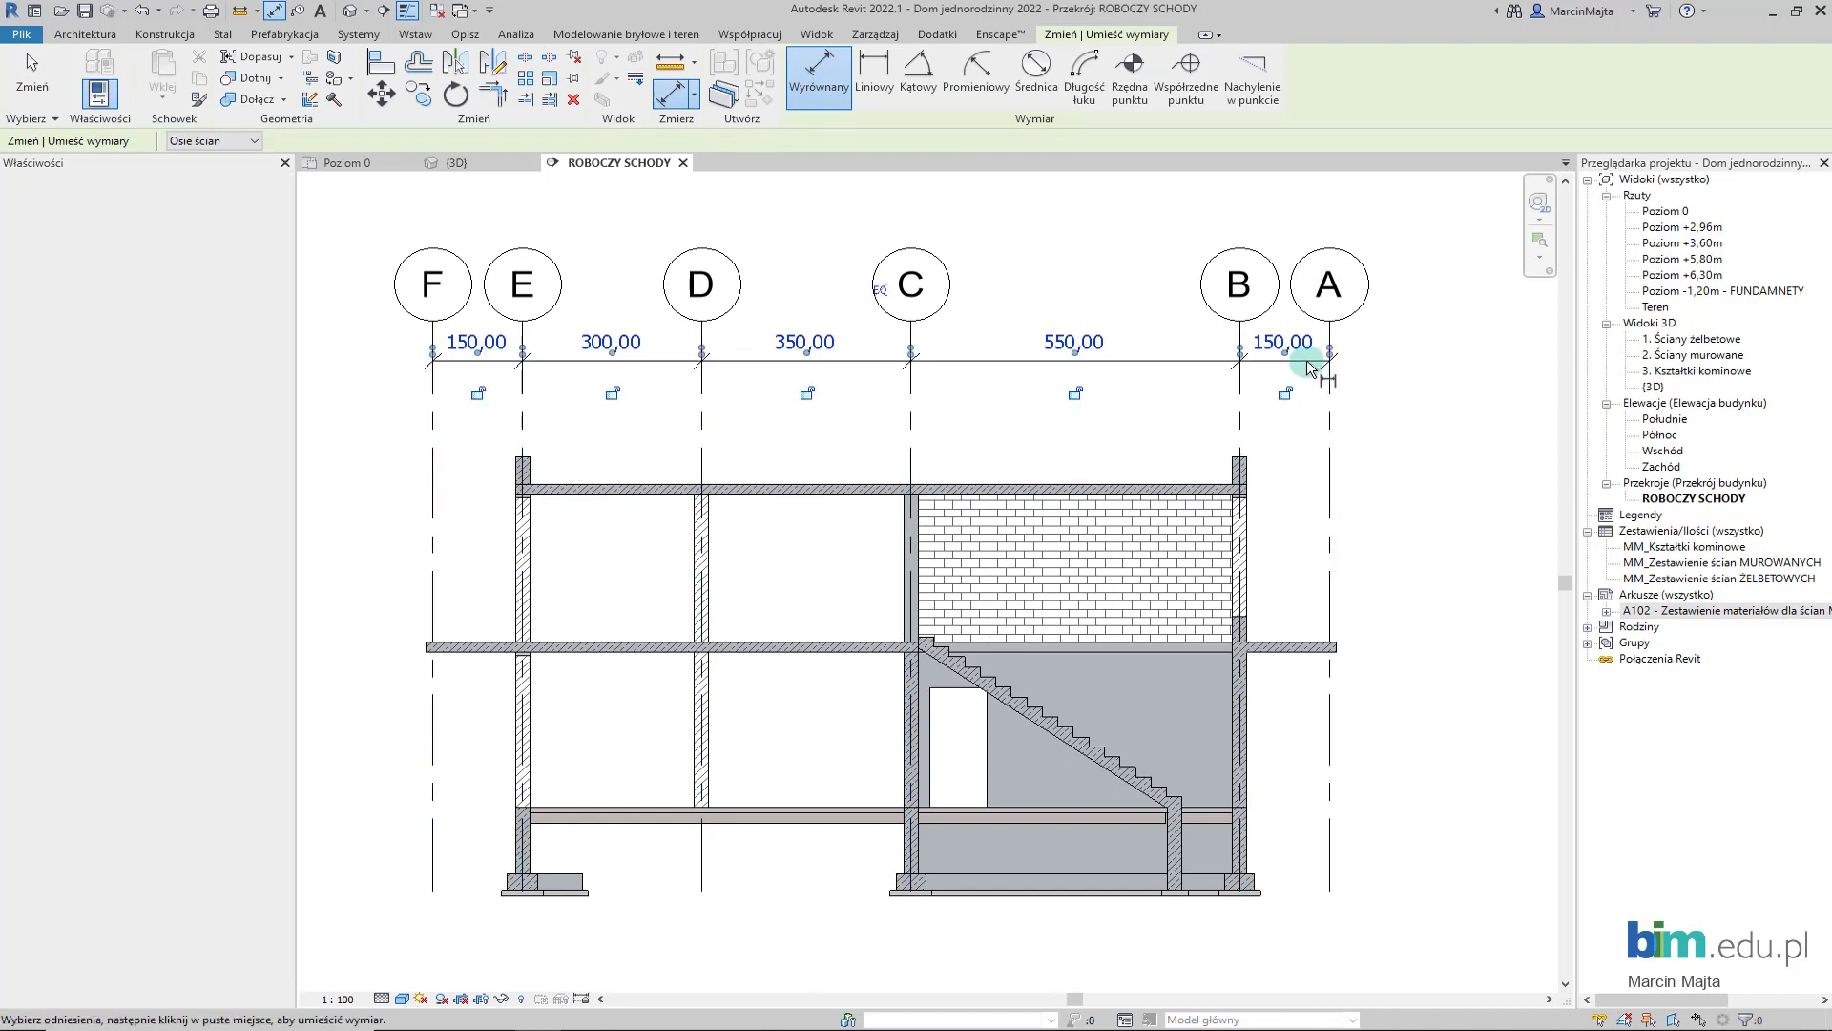
- Add an aligned dimension chain across the upper-storey walls from gridline E to the masonry wall
middle_click_drag(758, 543, 841, 515)
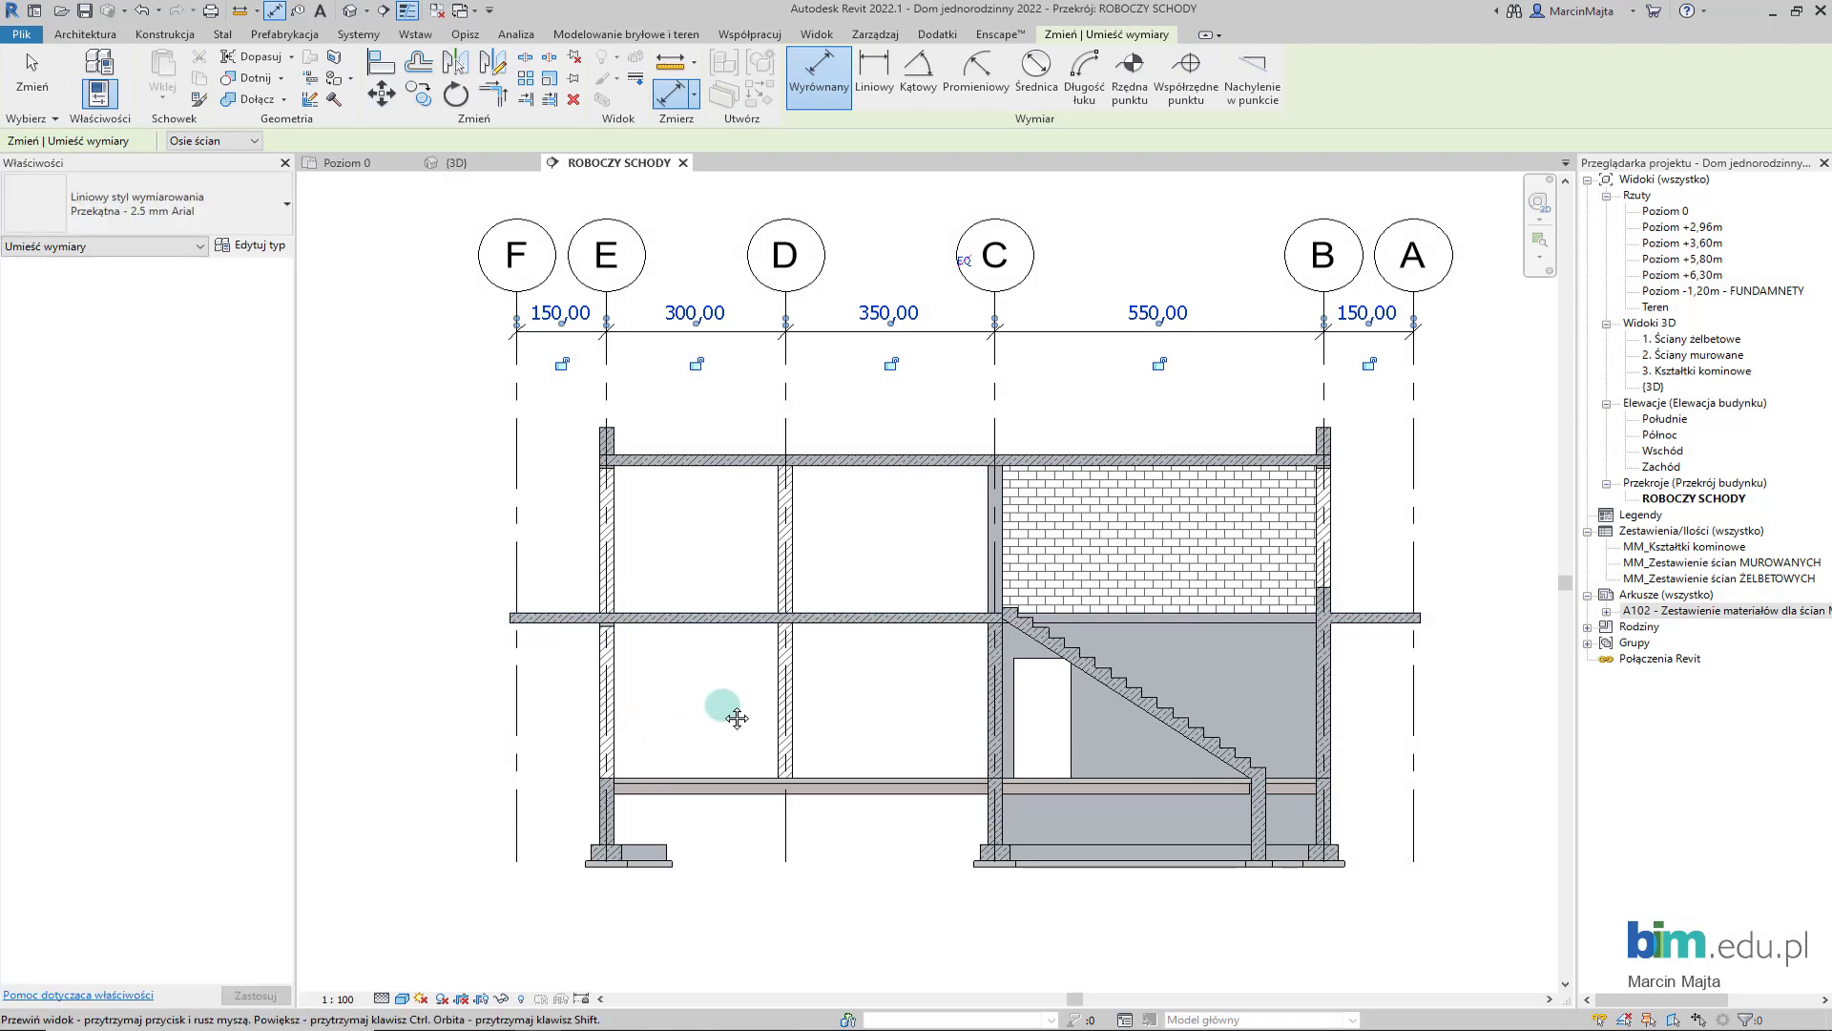
middle_click_drag(682, 565, 658, 593)
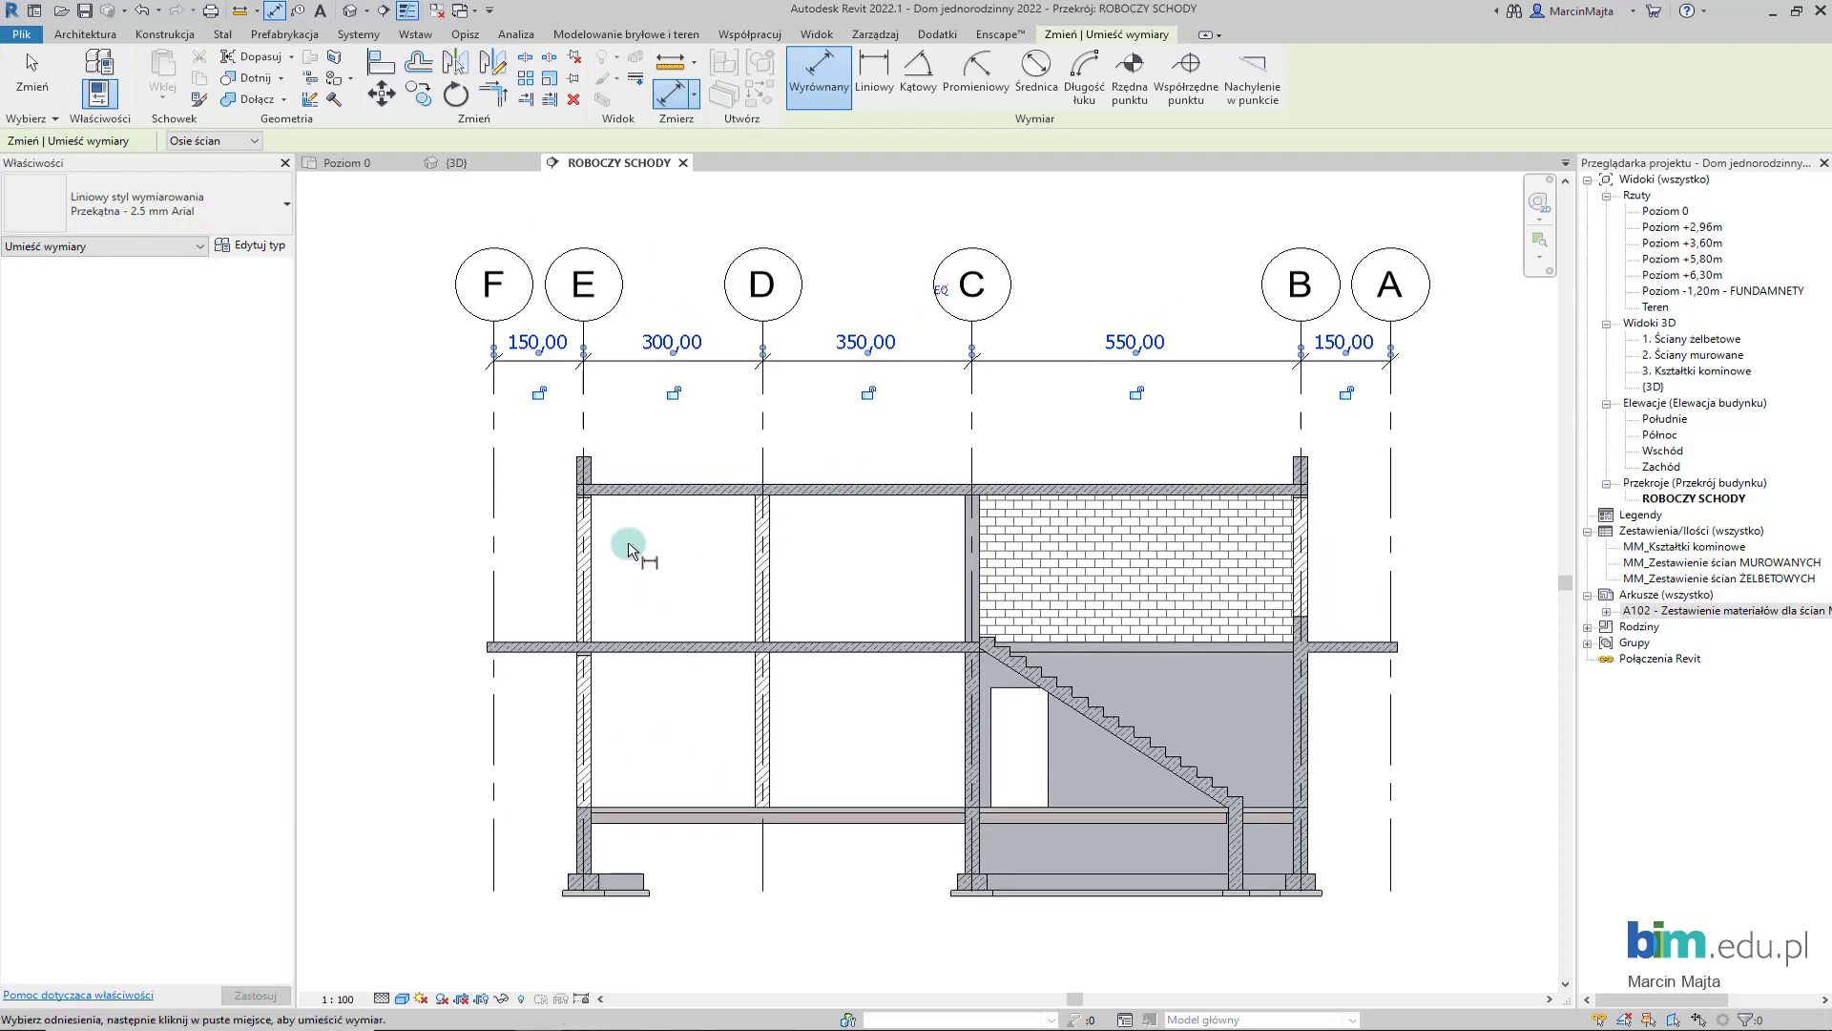
scroll(621, 548, "up", 3)
left_click(564, 551)
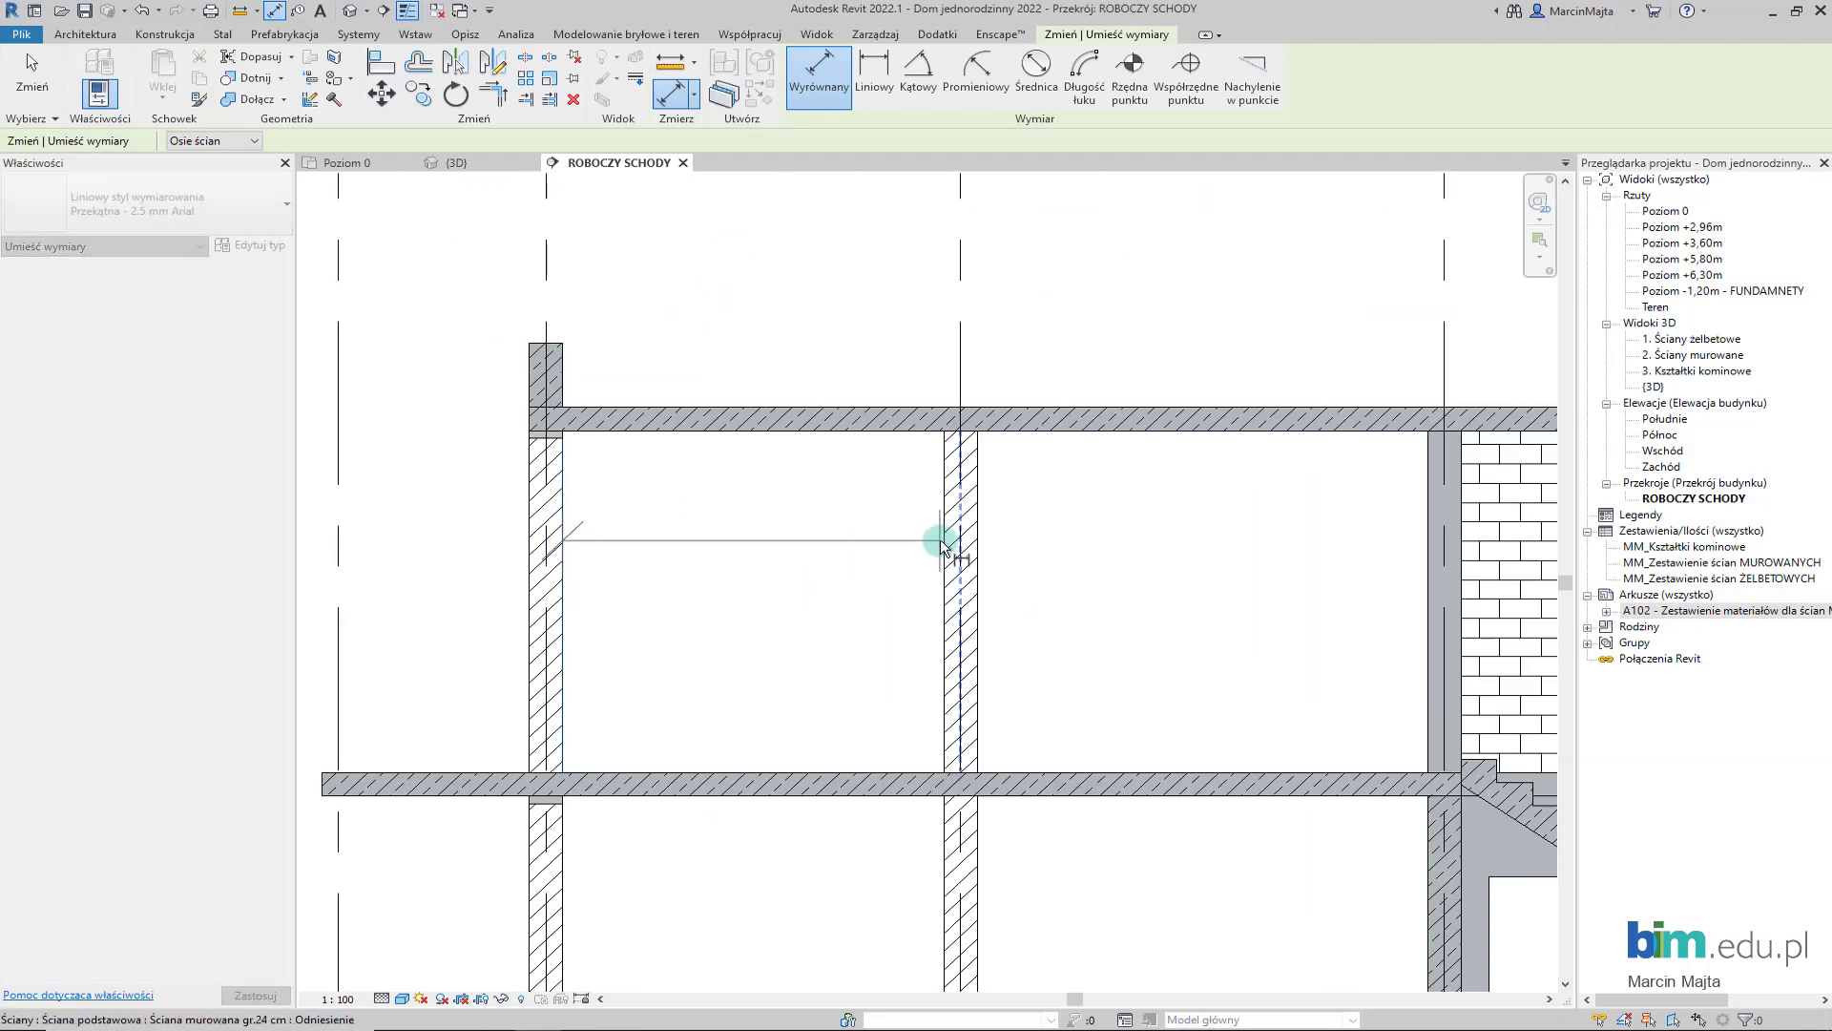
left_click(945, 542)
middle_click_drag(976, 540, 723, 542)
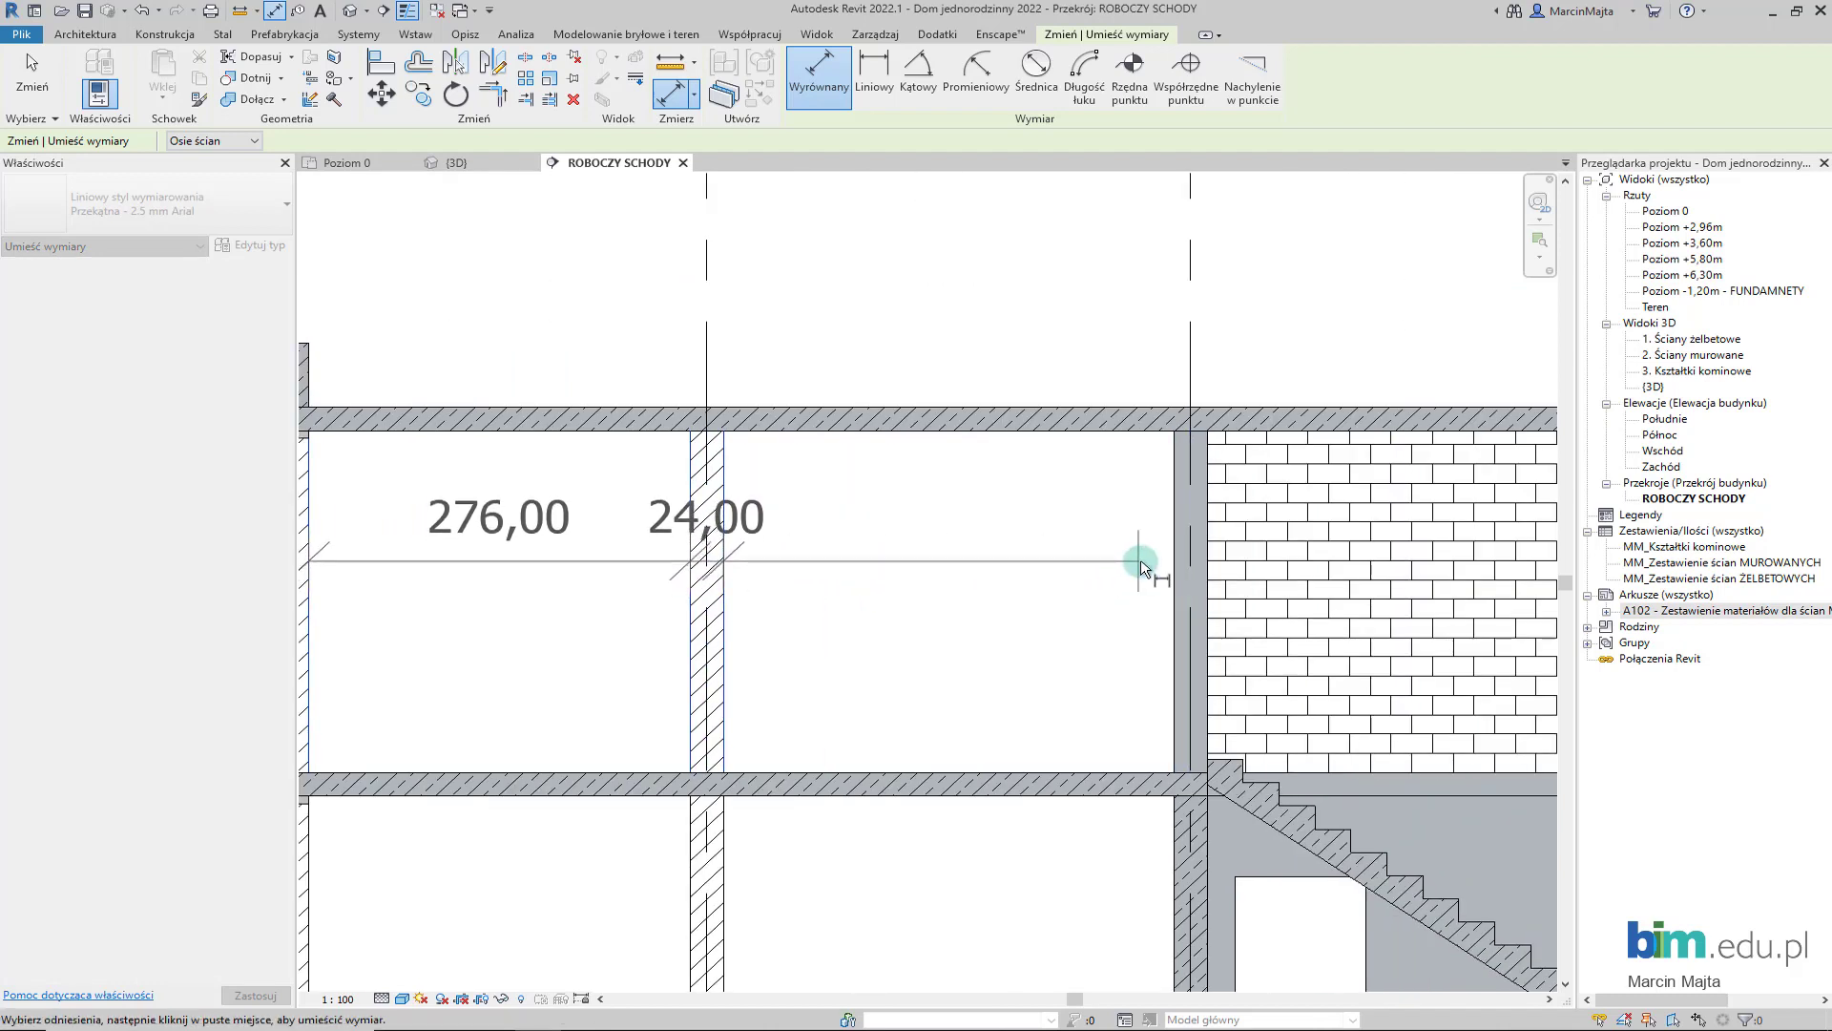
left_click(1176, 563)
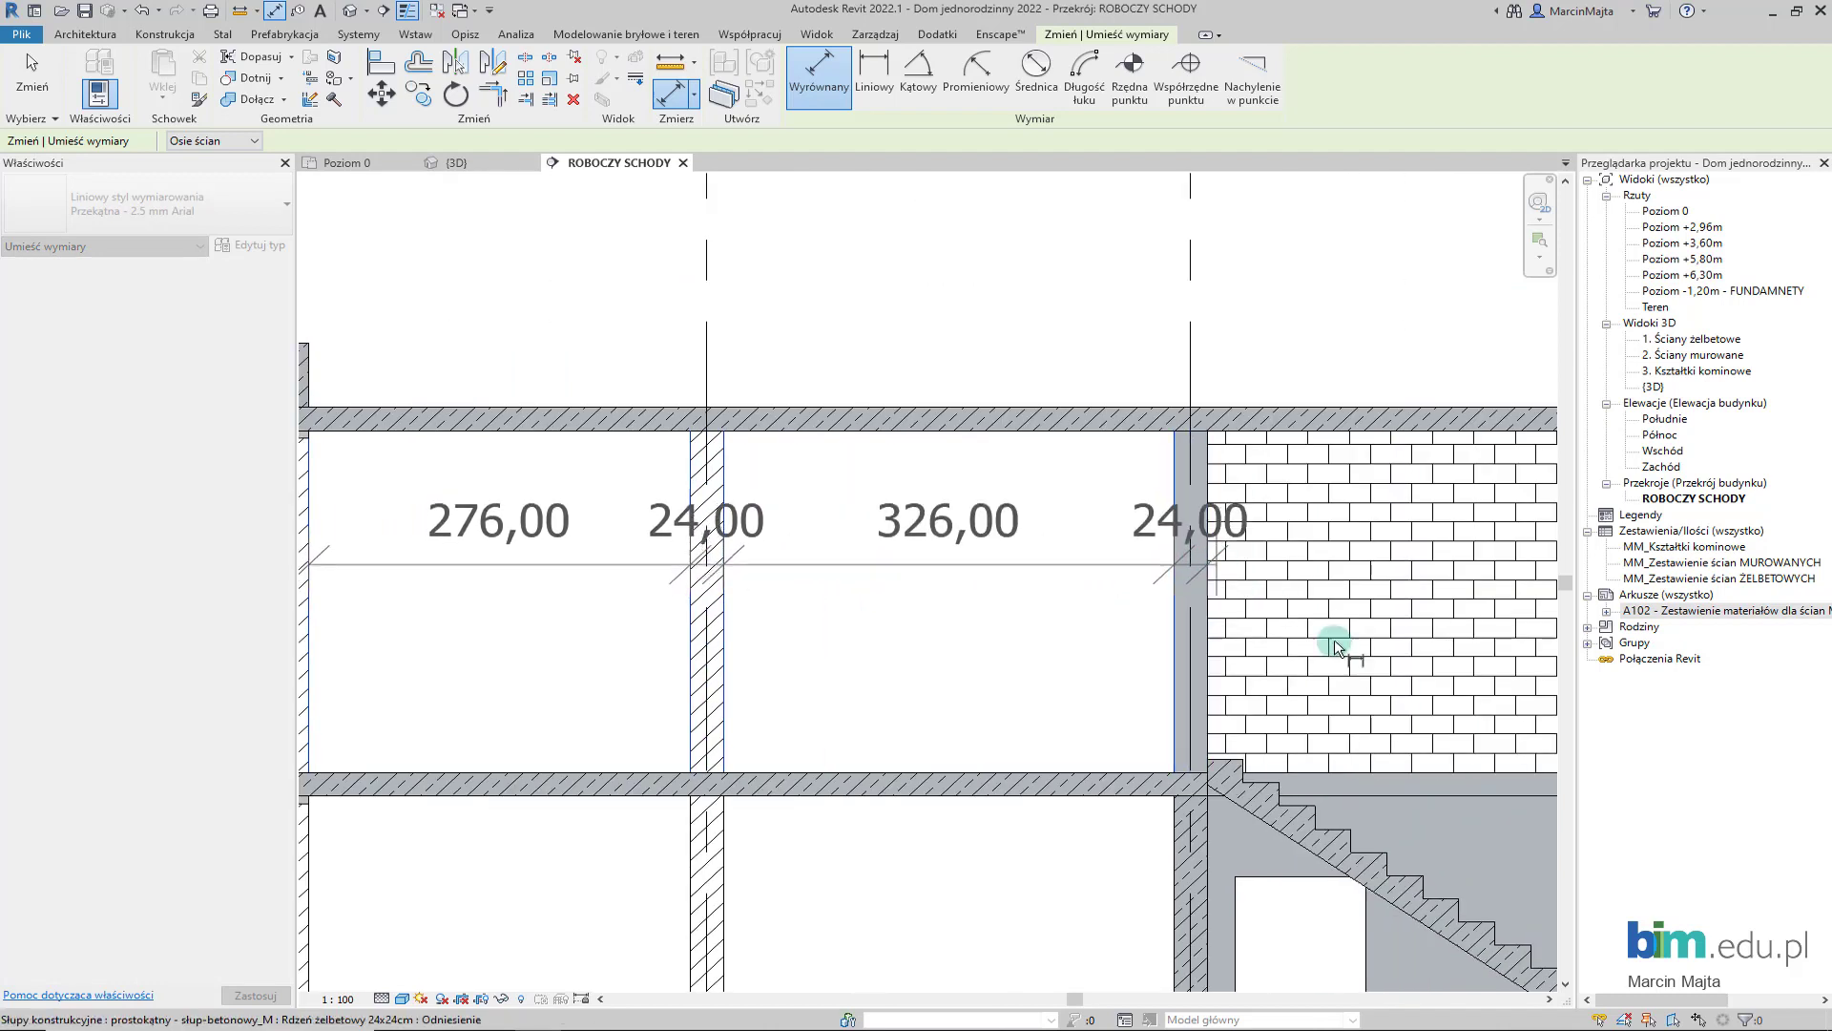
scroll(1337, 634, "down", 2)
middle_click_drag(1197, 636, 889, 637)
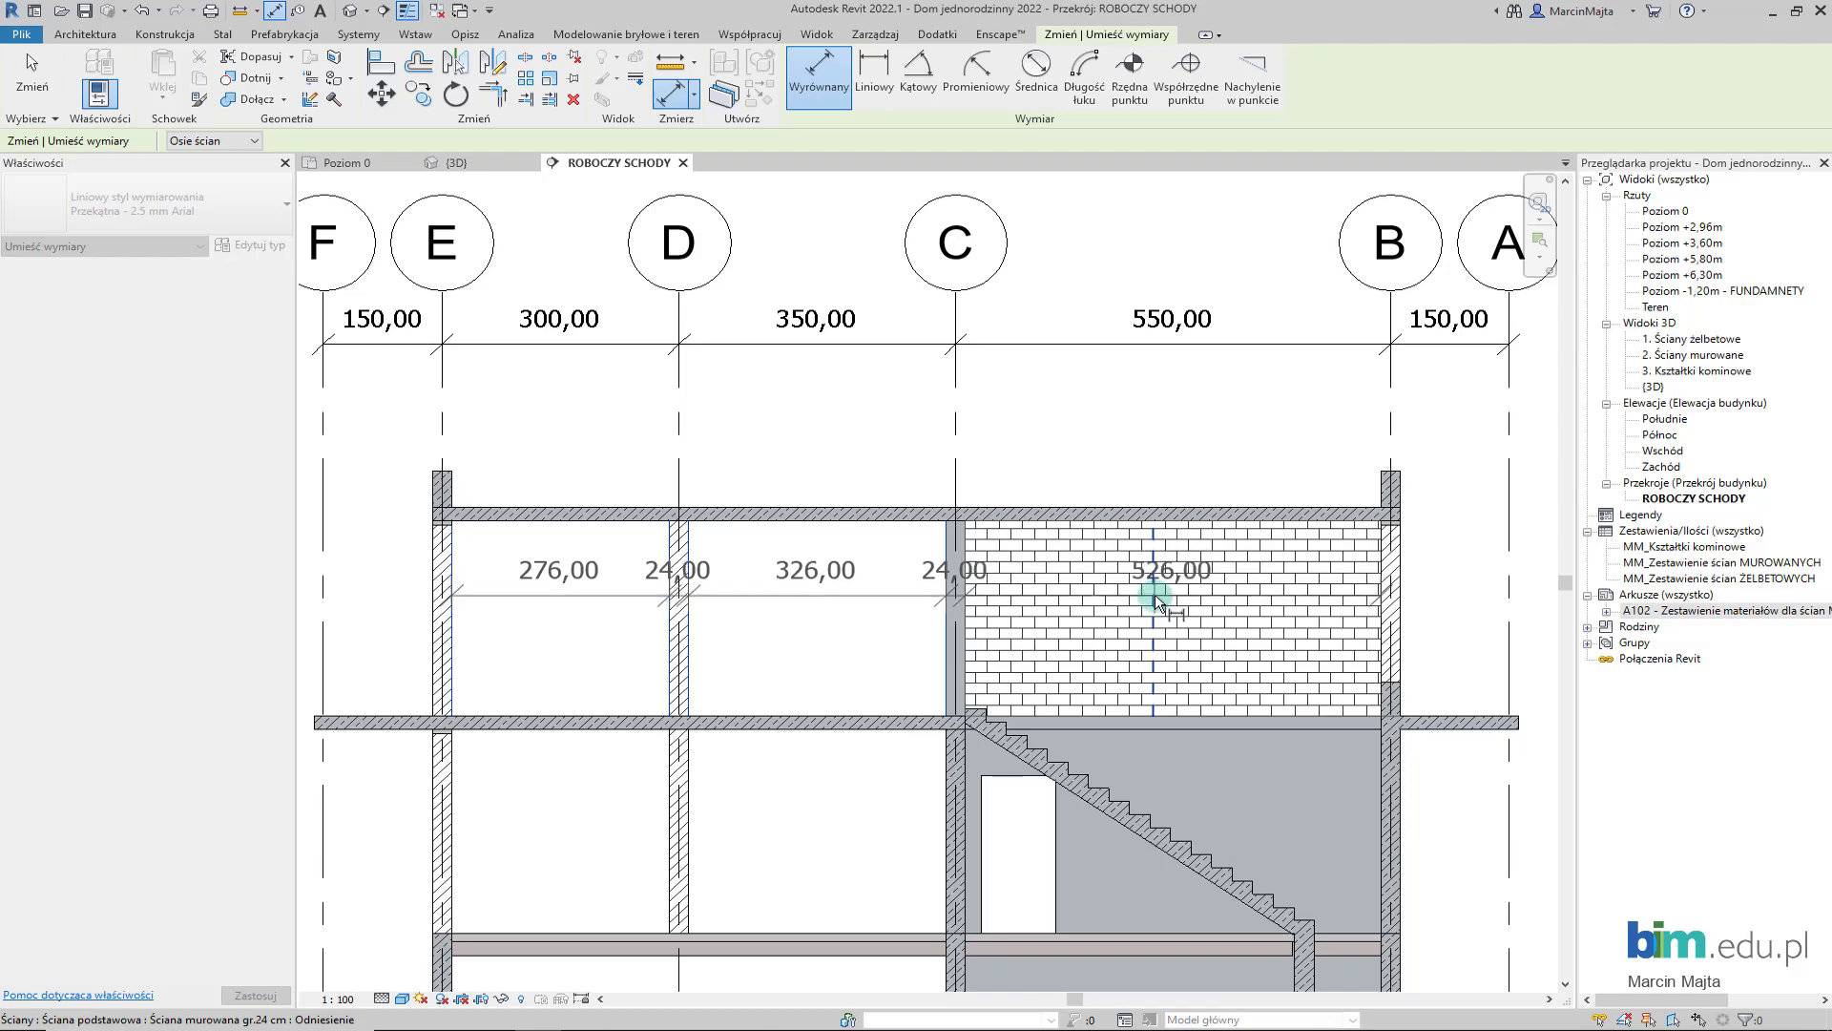
left_click(1155, 593)
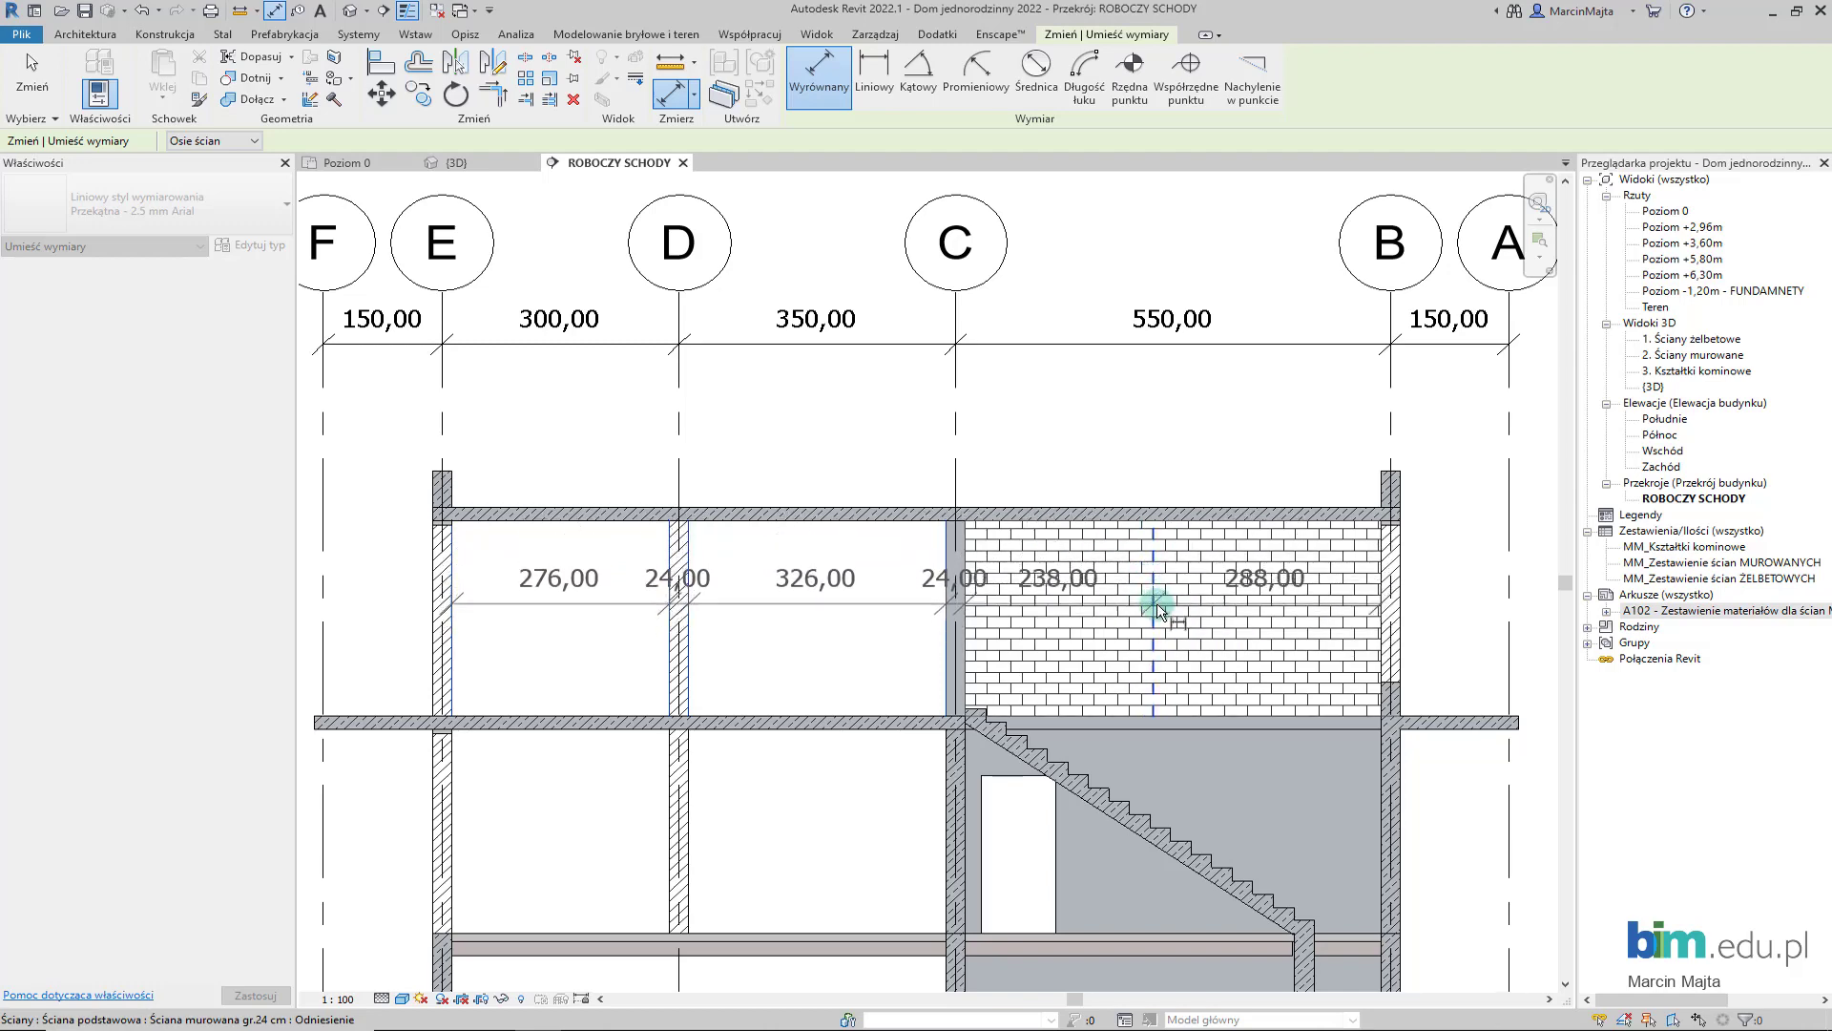
scroll(1145, 596, "up", 3)
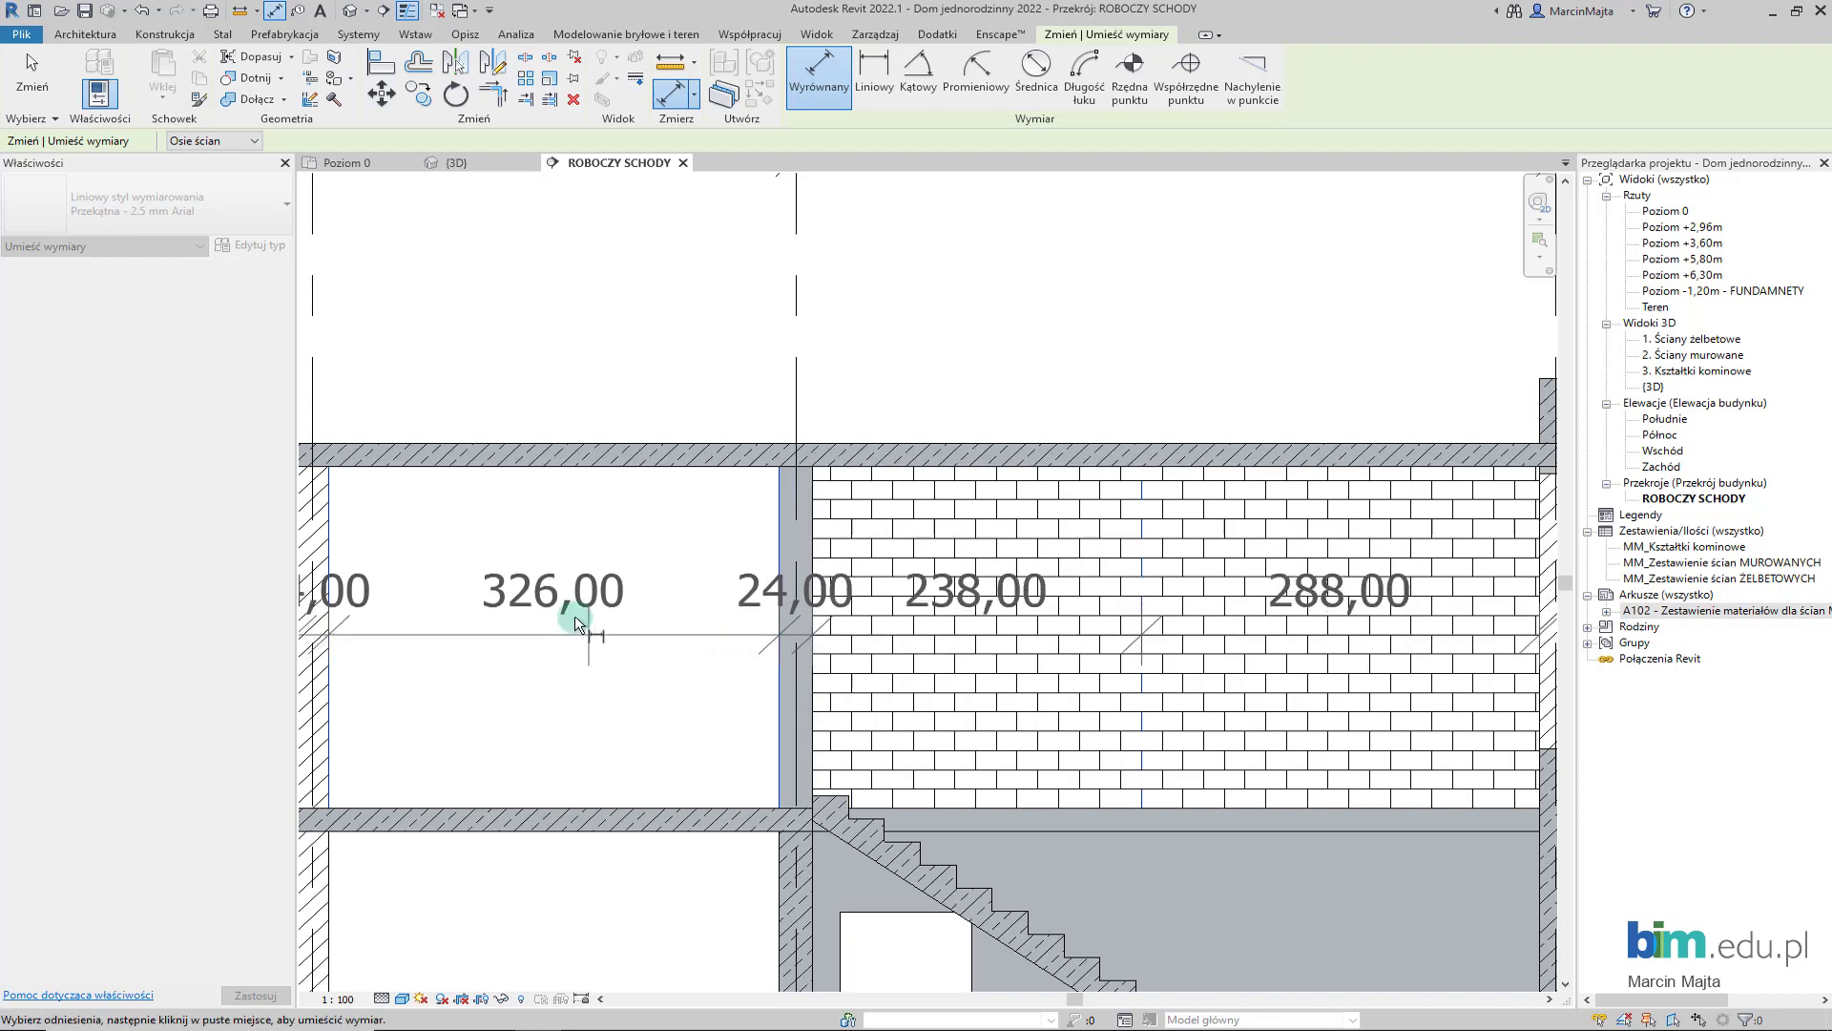
left_click(574, 609)
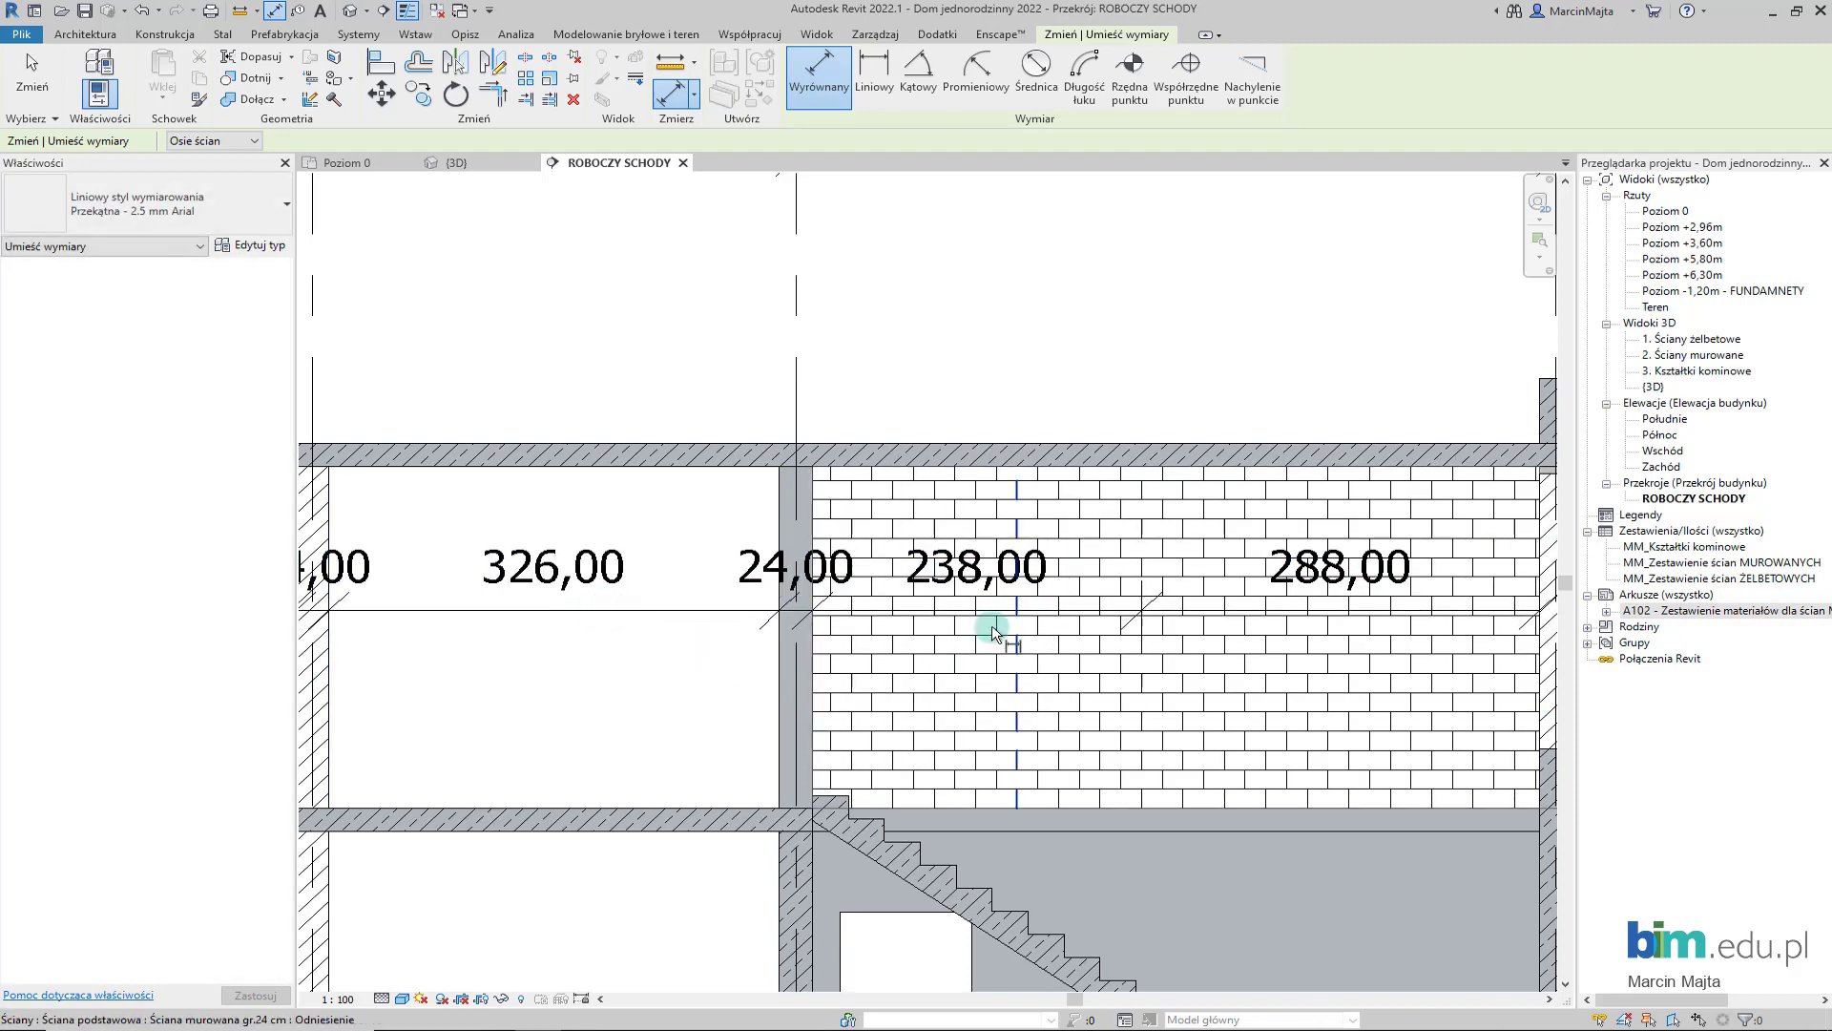
scroll(988, 622, "down", 2)
key("Escape")
key("Escape")
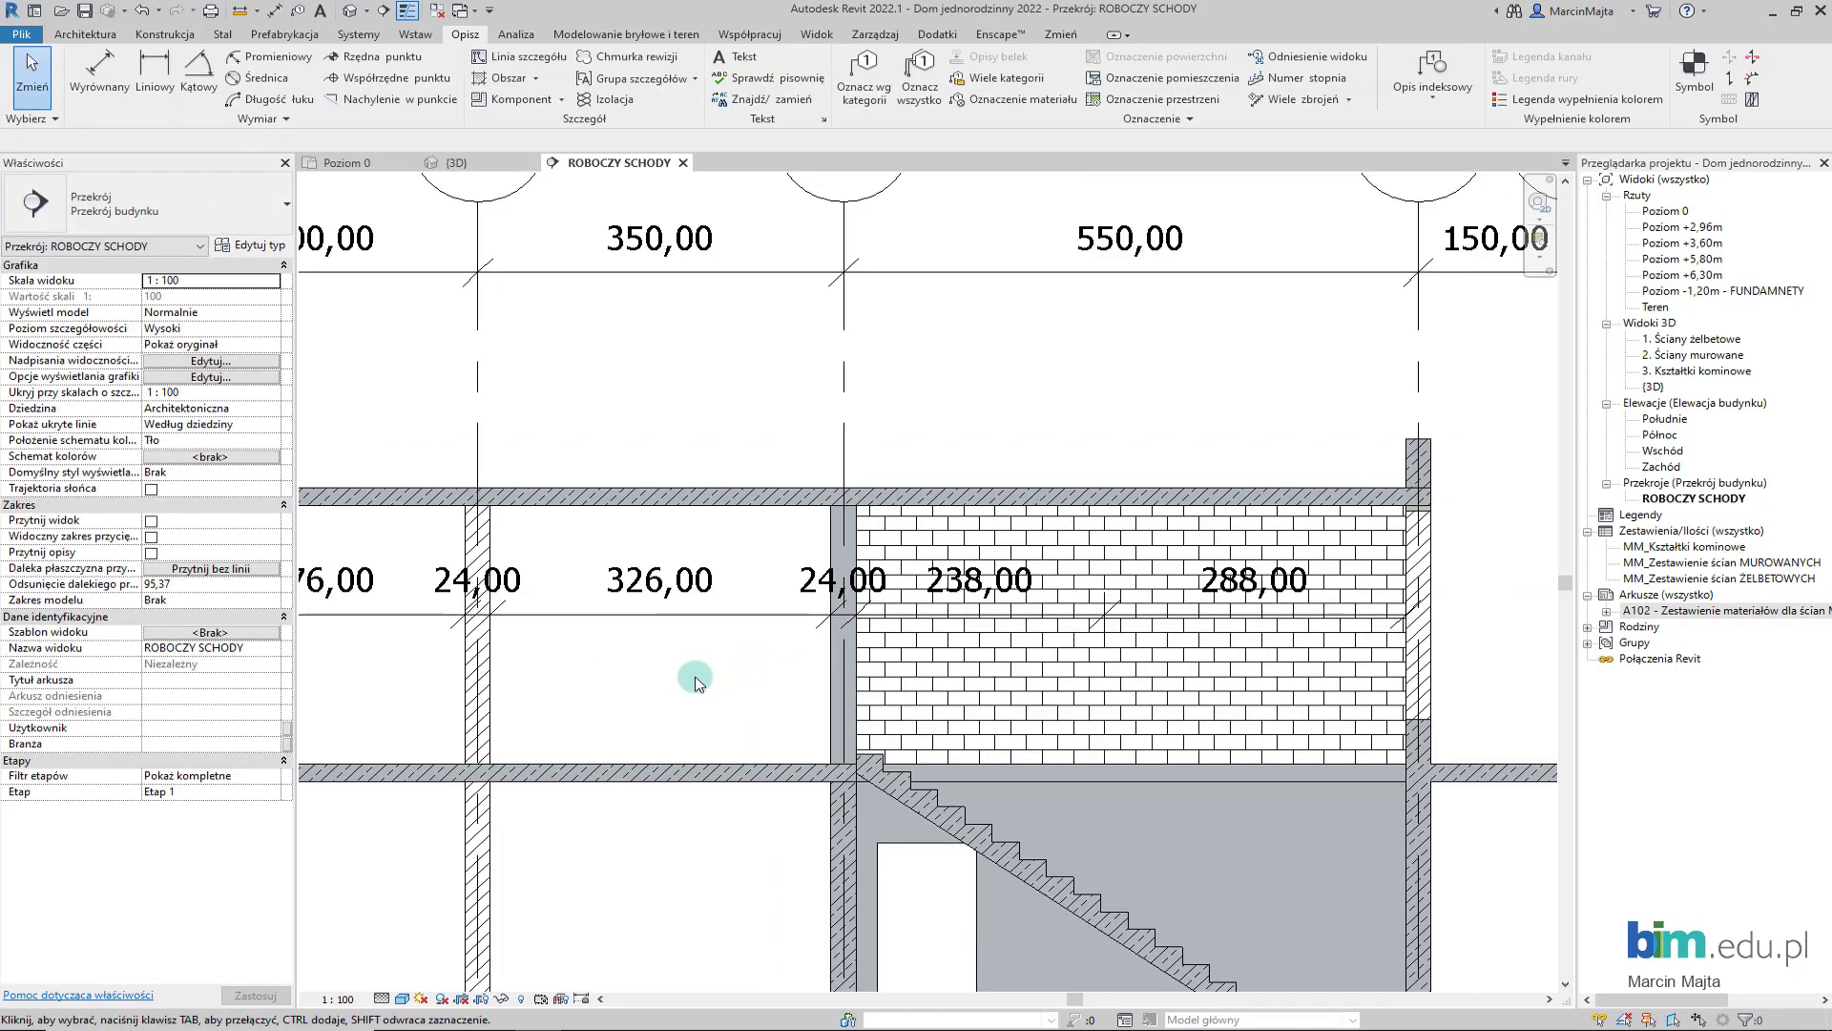
- Remove the extra masonry-wall witness line so a single 526,00 span remains
left_click(708, 618)
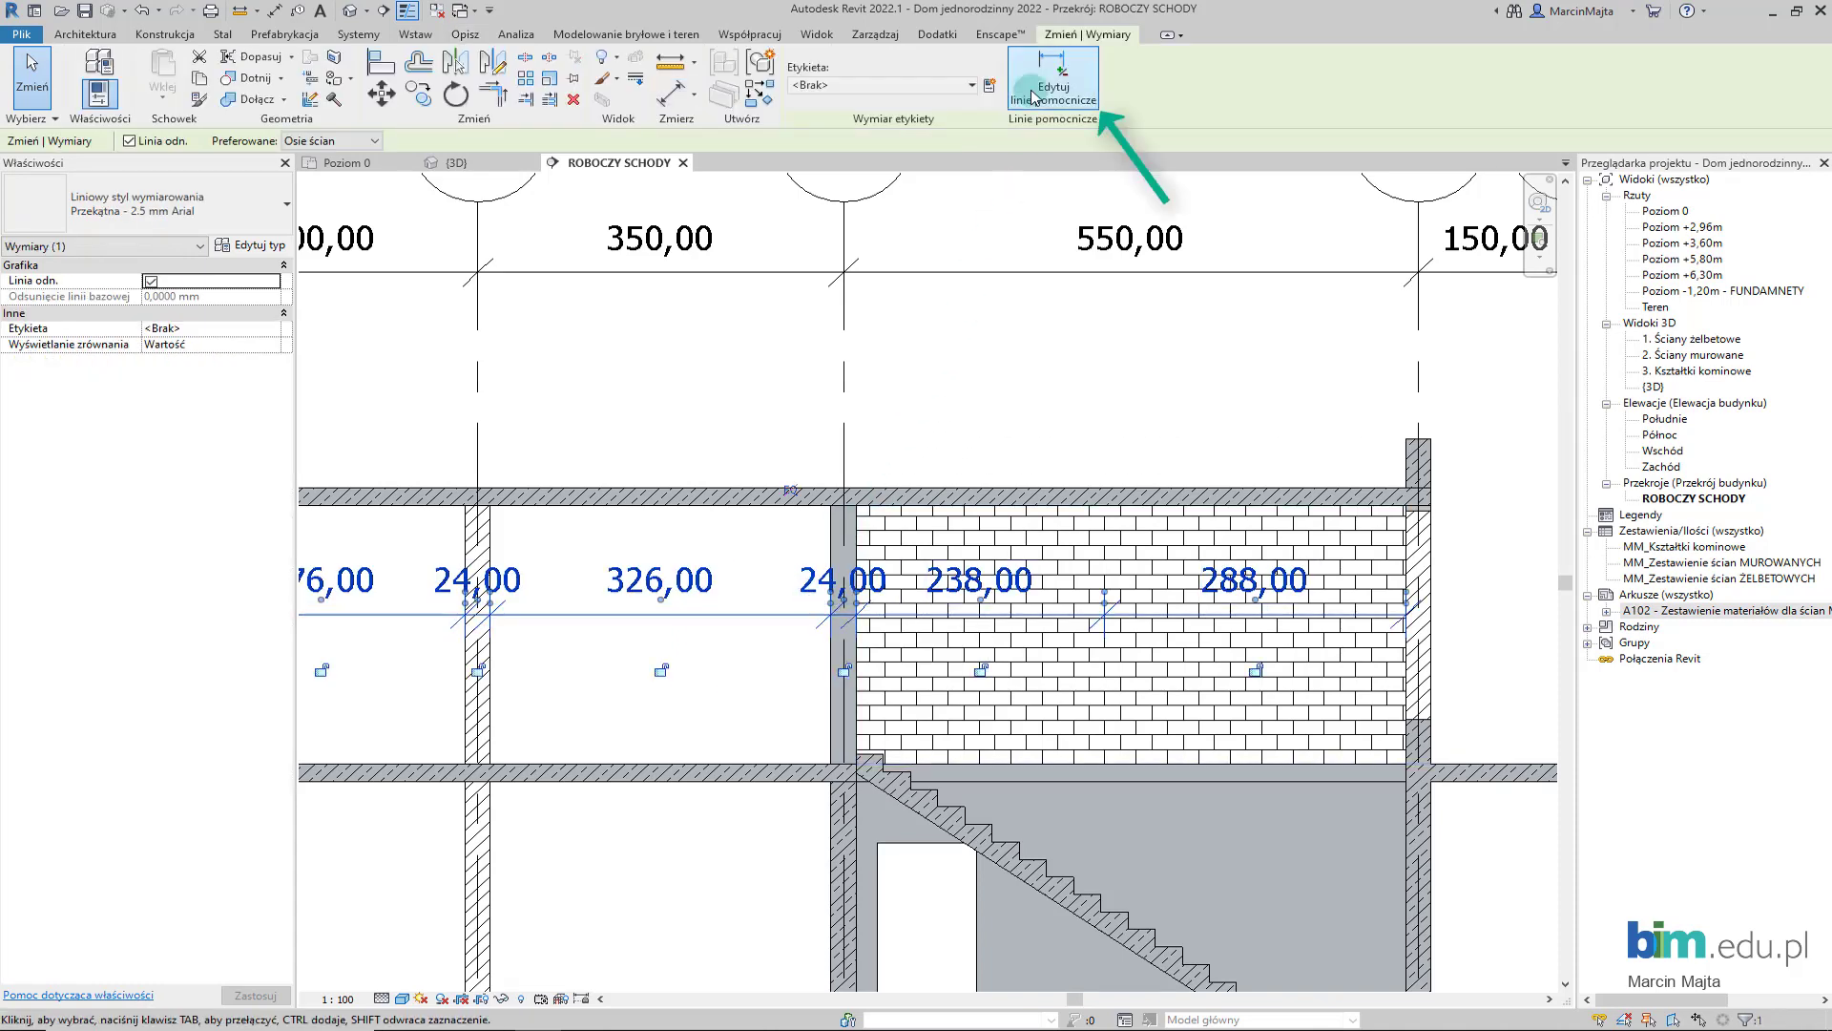
left_click(1053, 78)
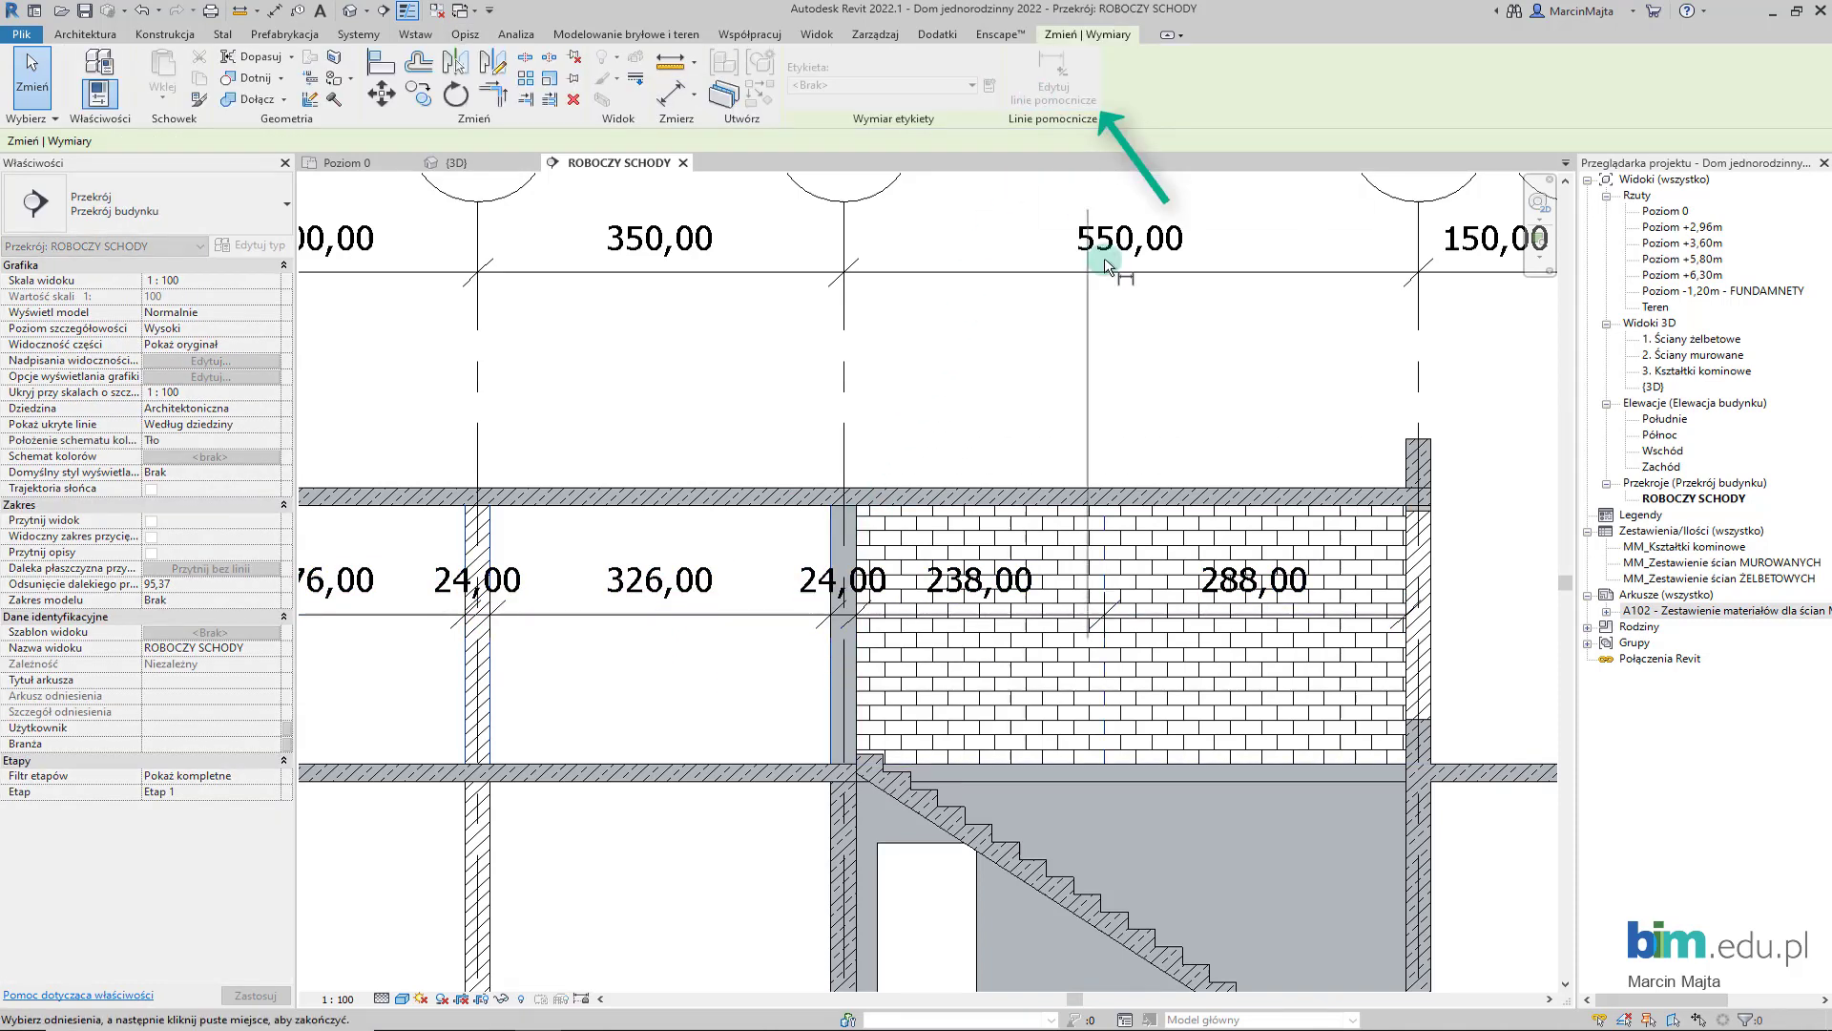
left_click(1105, 630)
left_click(696, 676)
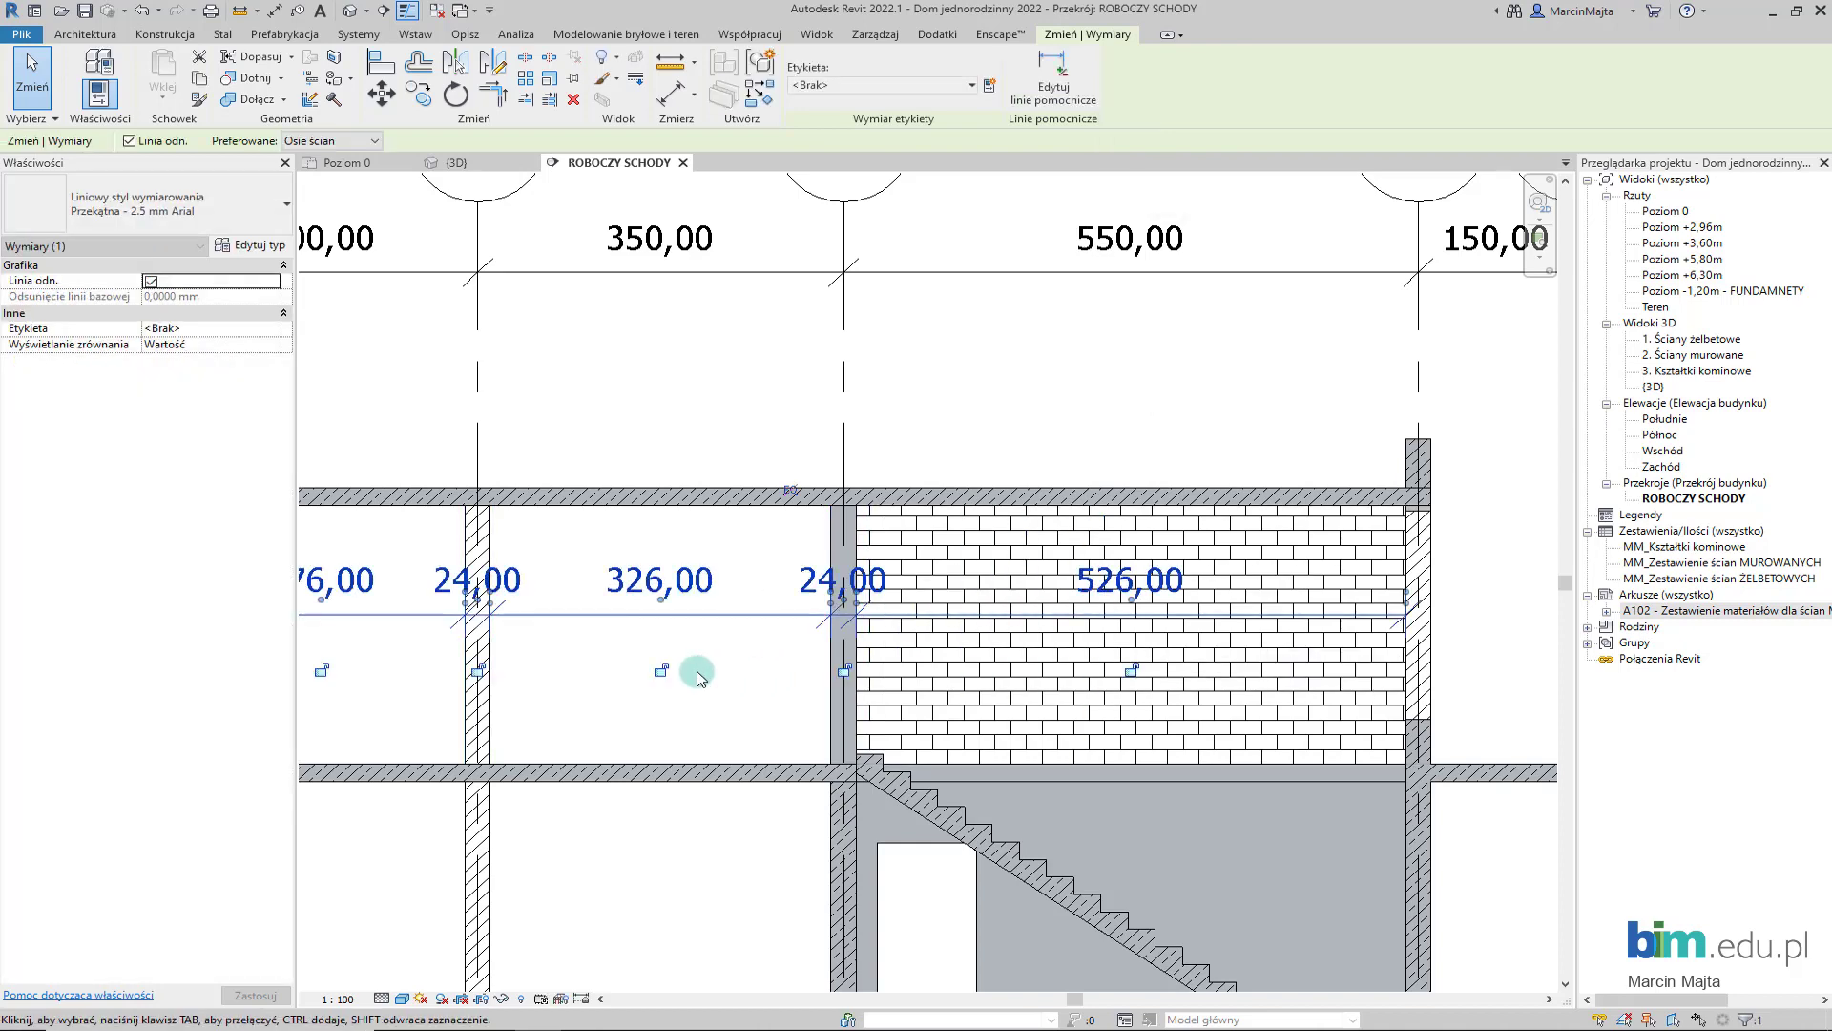
left_click(697, 674)
scroll(706, 668, "down", 2)
scroll(715, 659, "down", 1)
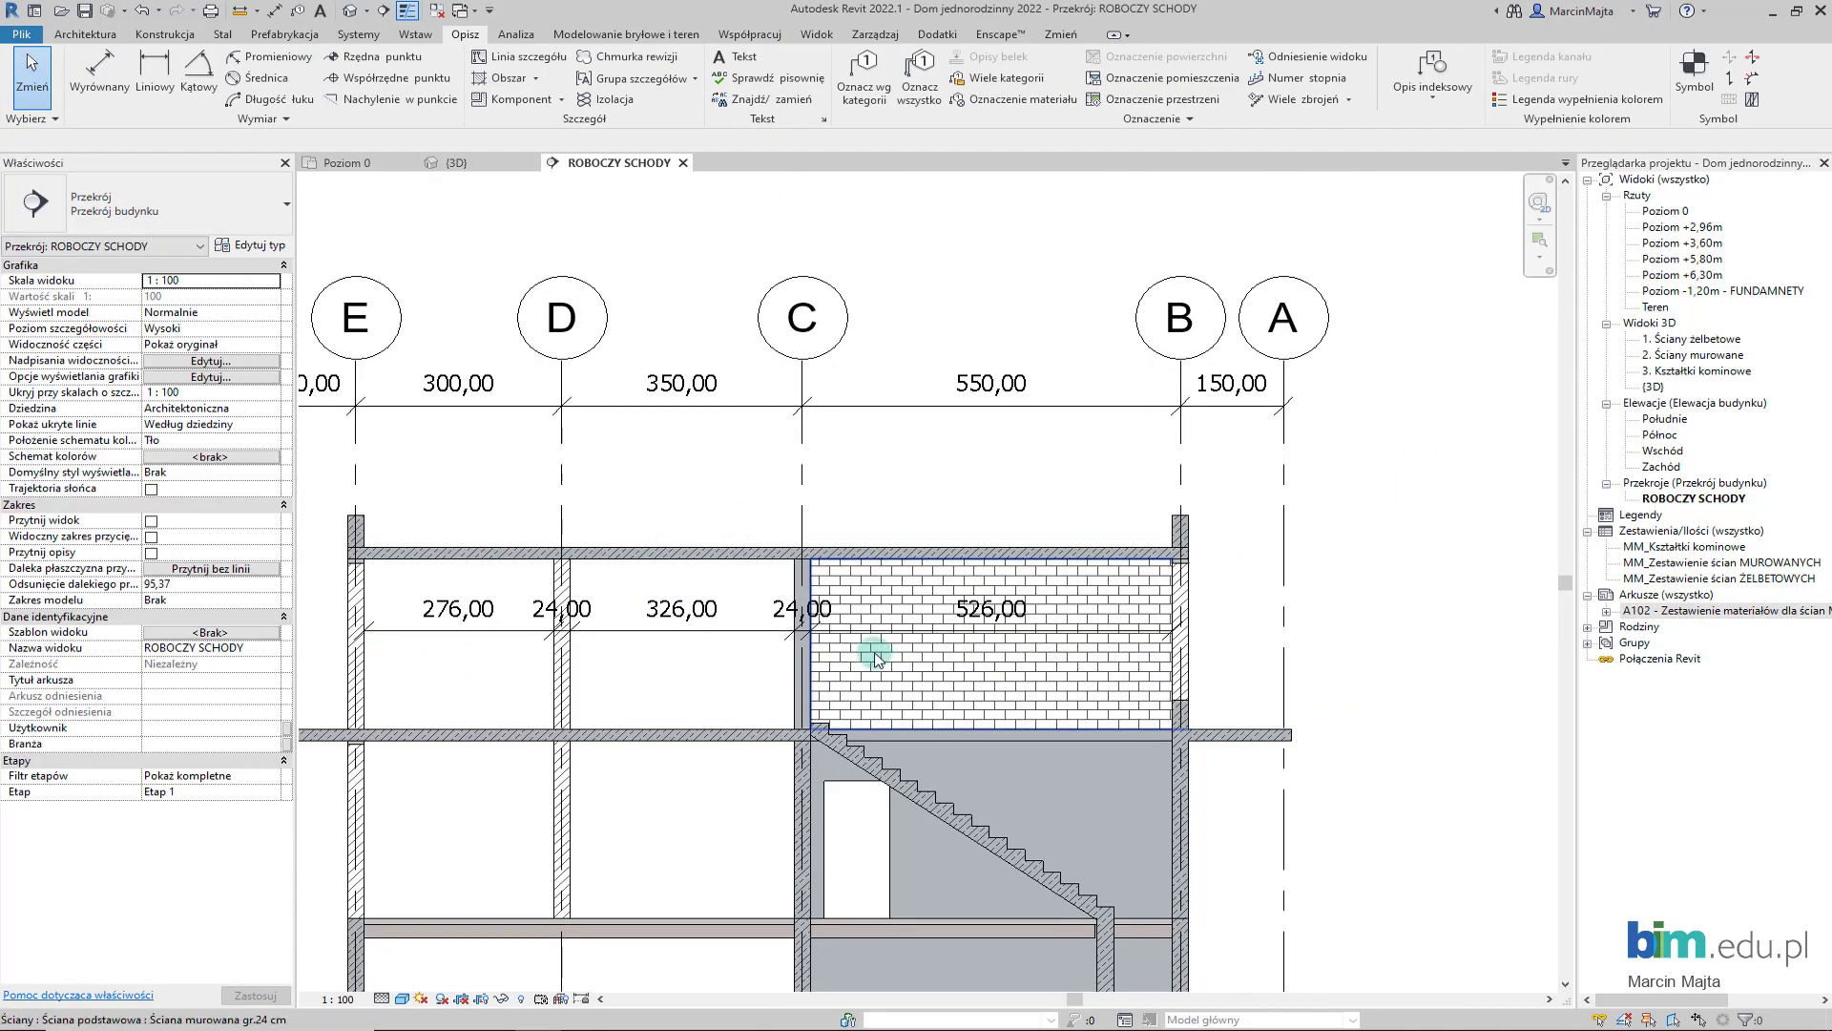
scroll(763, 677, "down", 1)
mouse_move(727, 702)
middle_mouse_down()
mouse_move(771, 682)
mouse_move(824, 611)
middle_mouse_up()
scroll(780, 673, "down", 1)
scroll(813, 621, "up", 1)
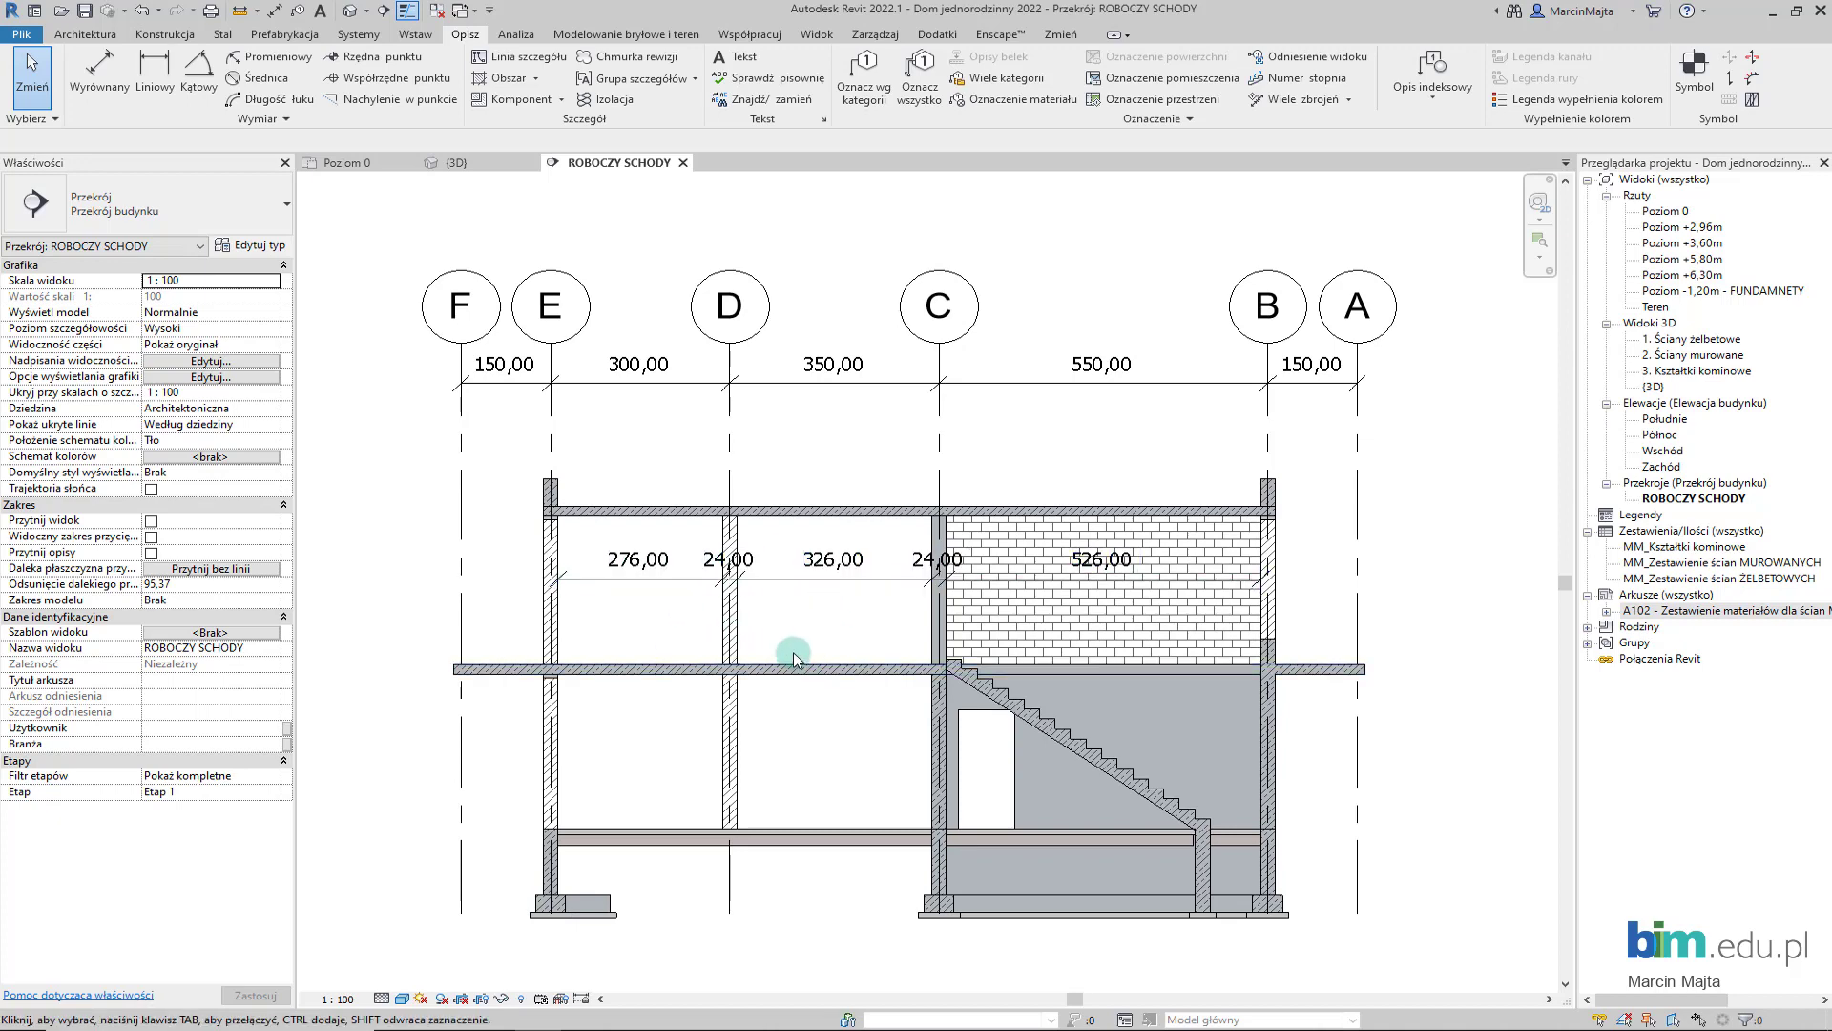
- Tag the masonry wall on gridline D as MUR 24cm, moving the leadered tag down into the room
key("t")
key("g")
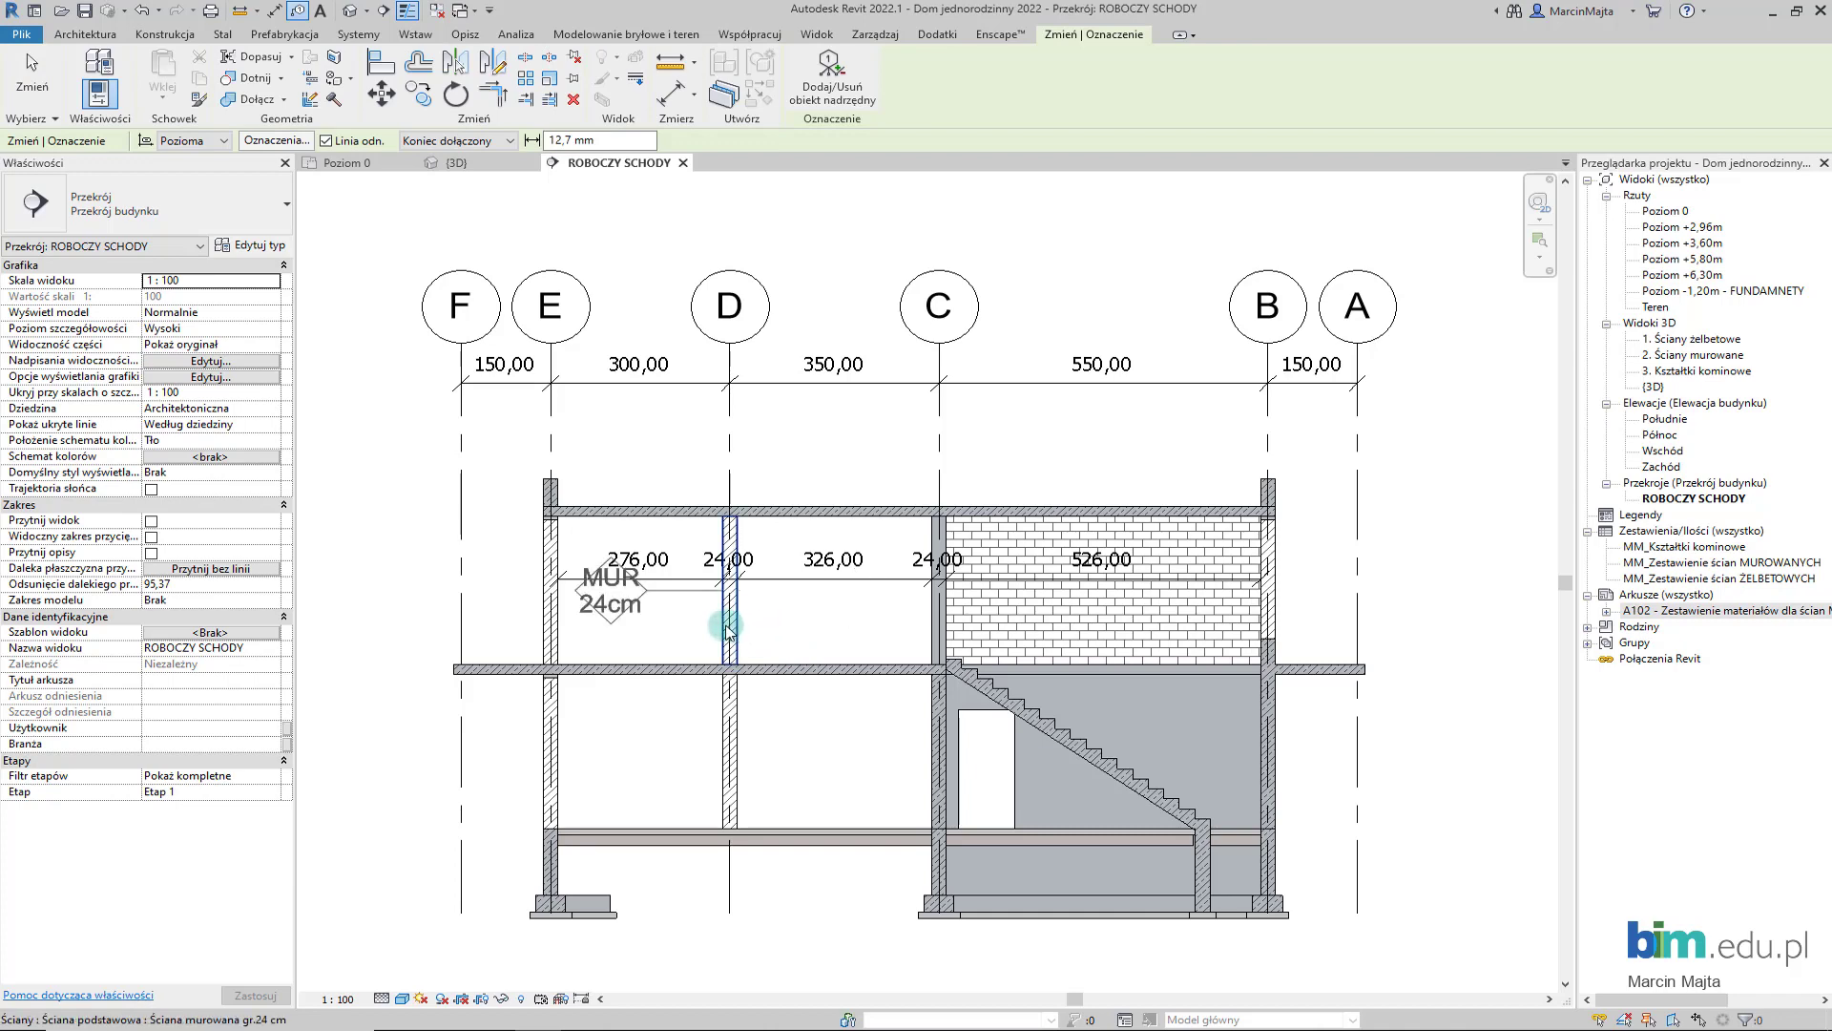
scroll(713, 637, "up", 2)
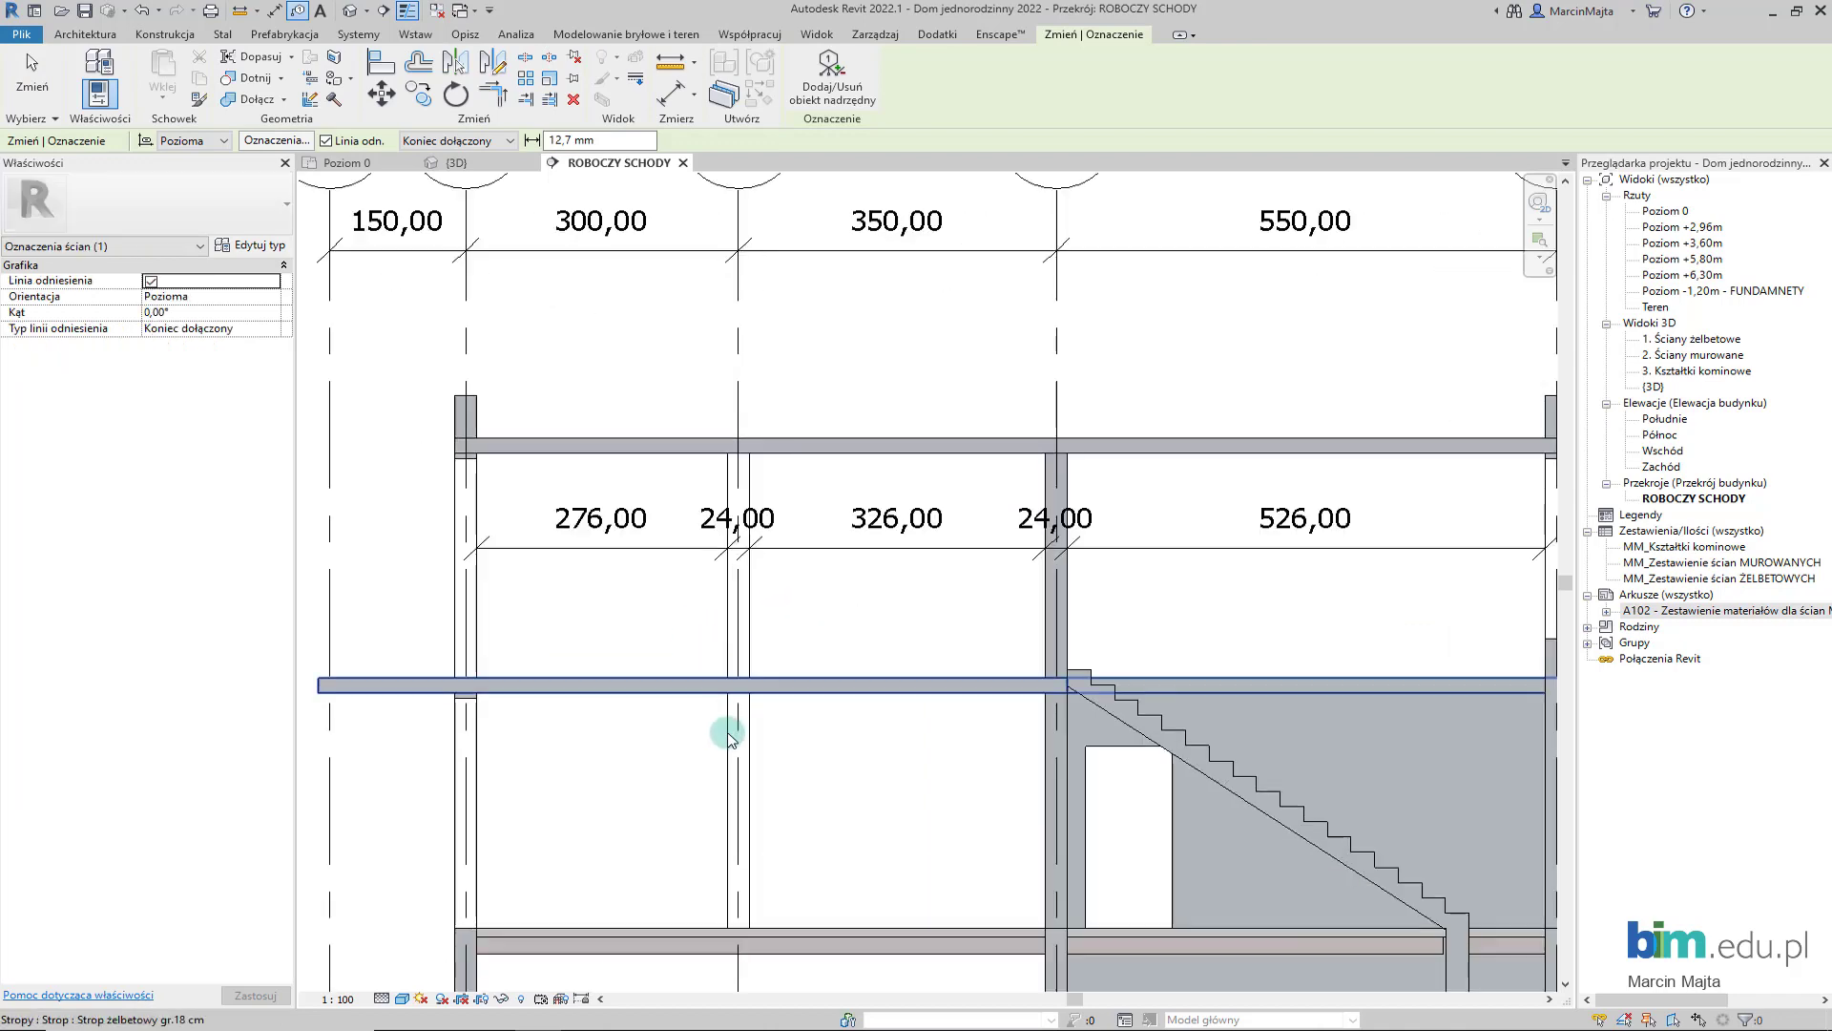
left_click(749, 603)
left_click_drag(806, 566, 806, 605)
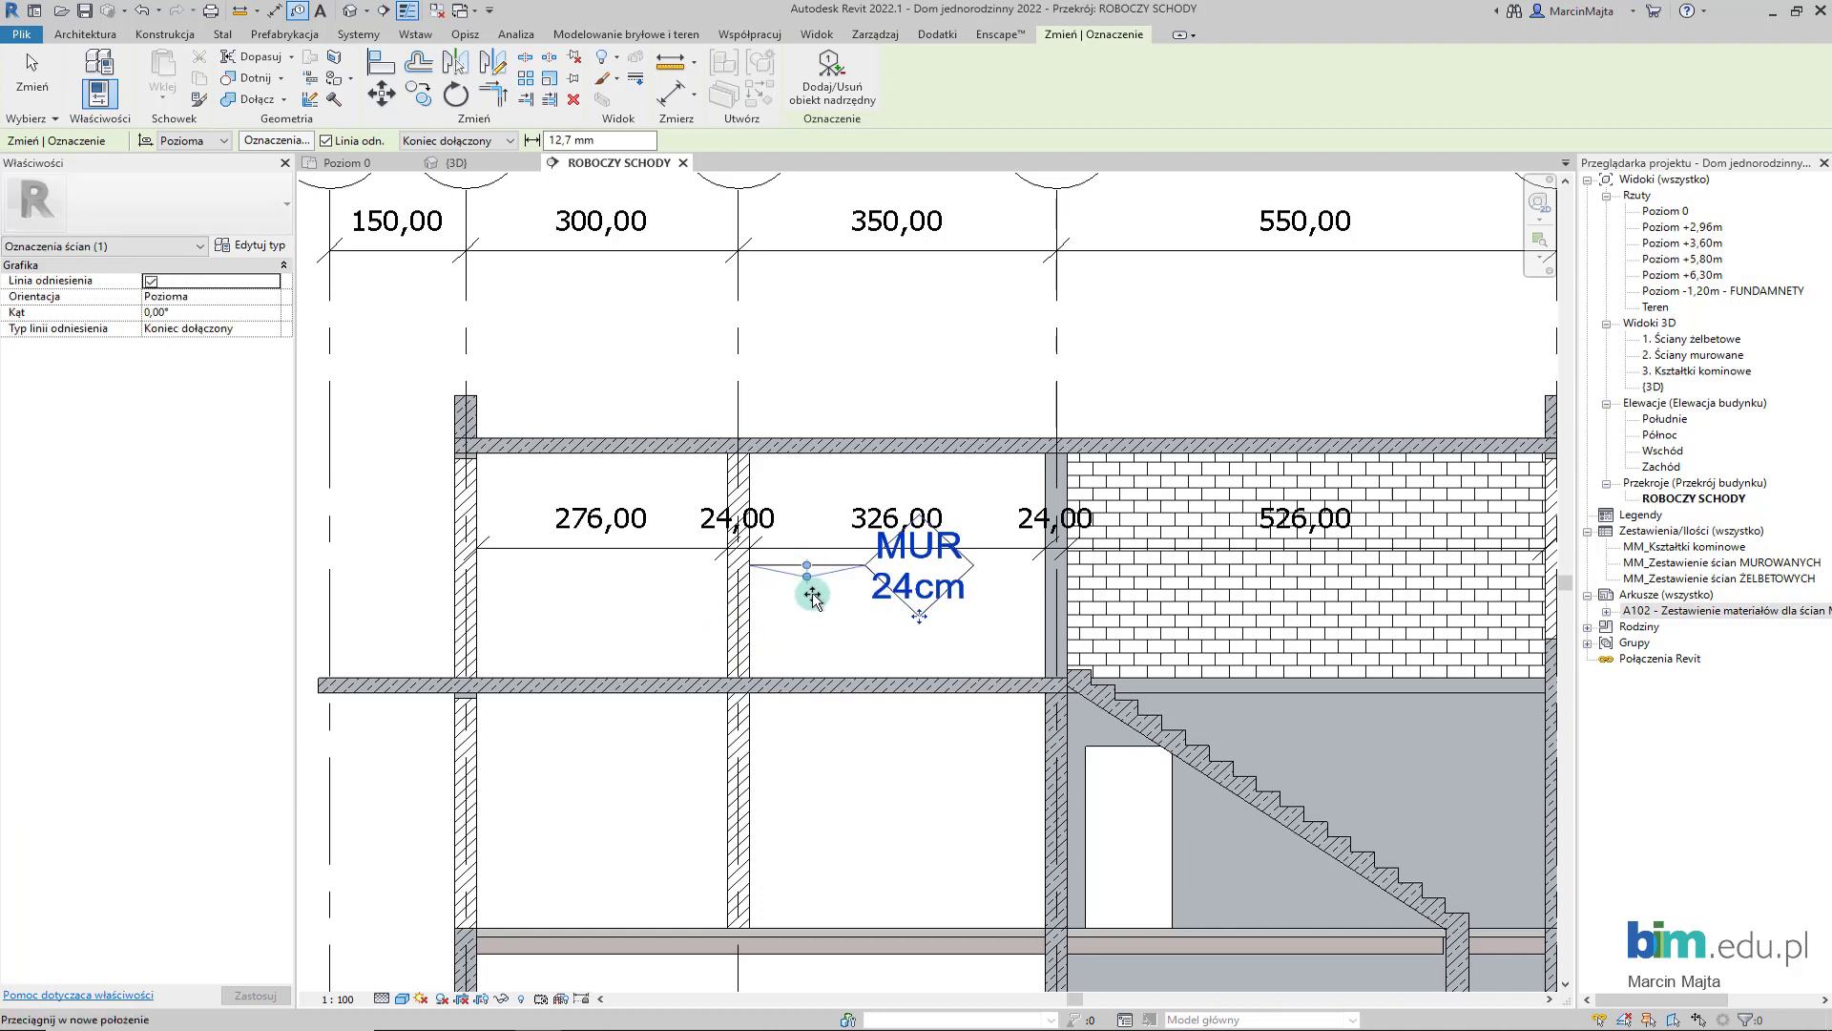
left_click_drag(919, 615, 914, 658)
left_click(871, 741)
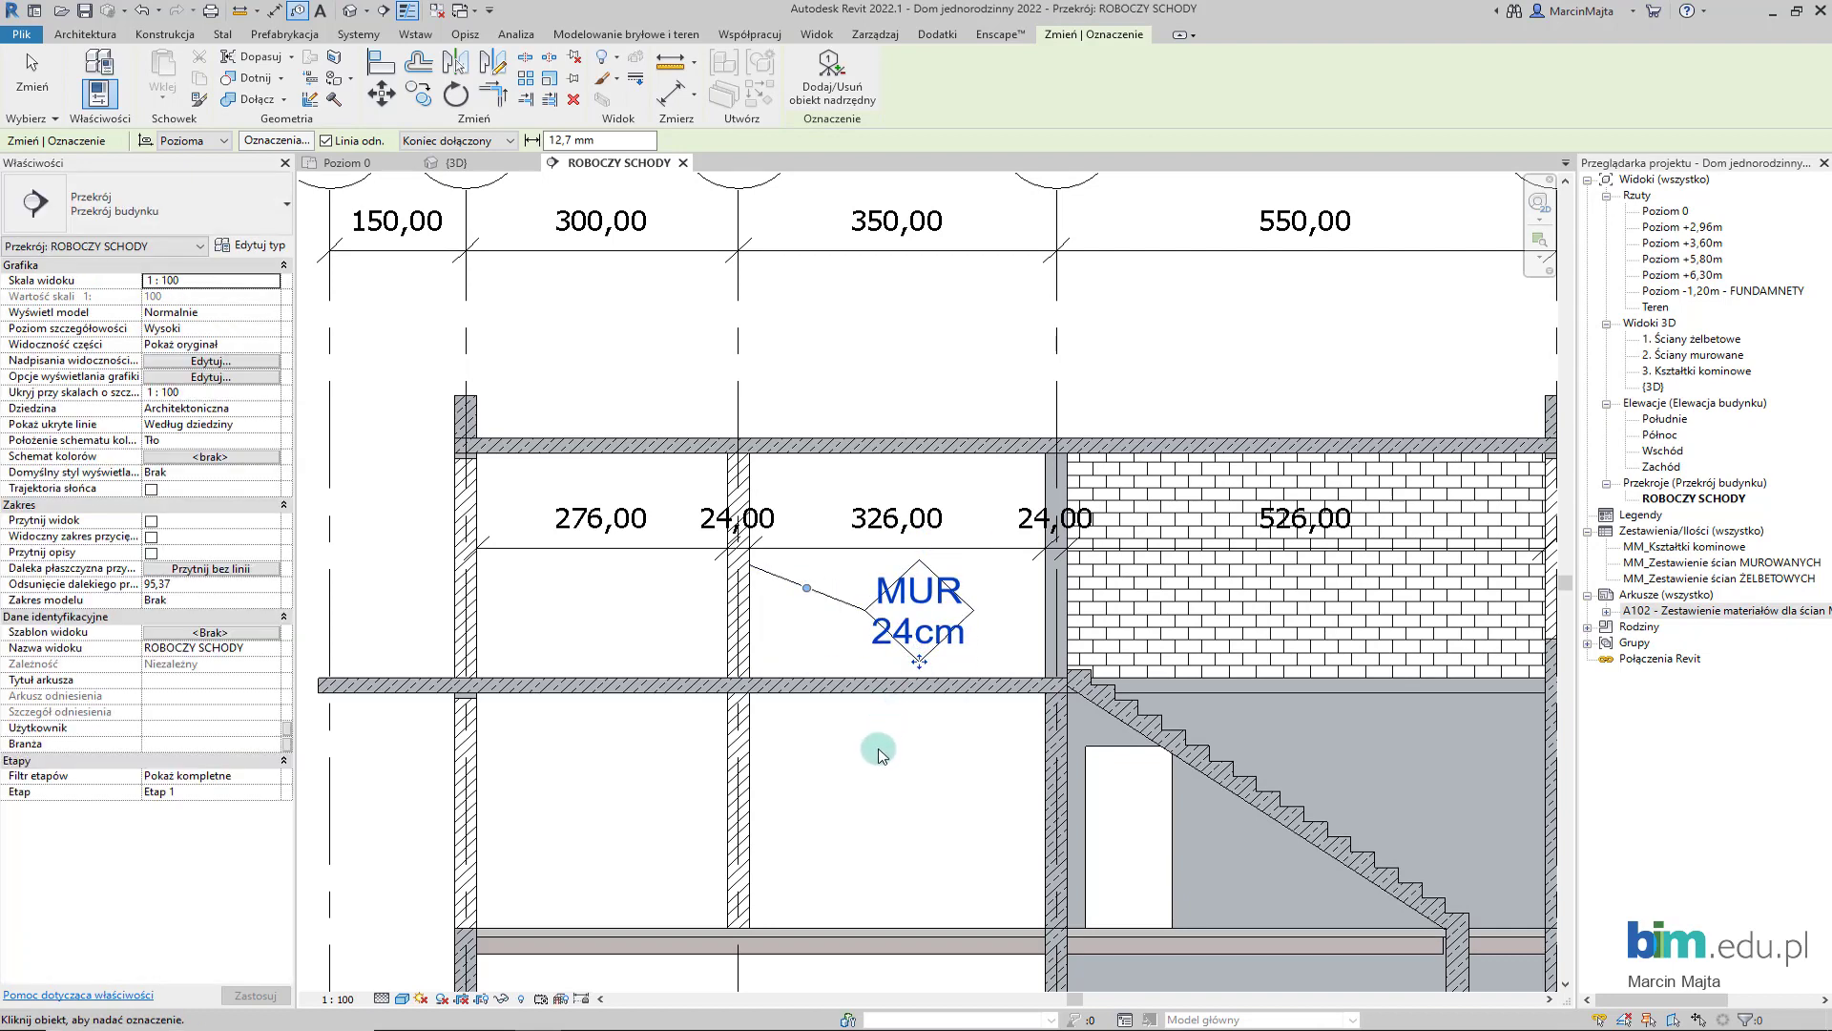
scroll(913, 754, "down", 2)
scroll(914, 757, "down", 1)
scroll(914, 753, "down", 1)
scroll(821, 716, "down", 1)
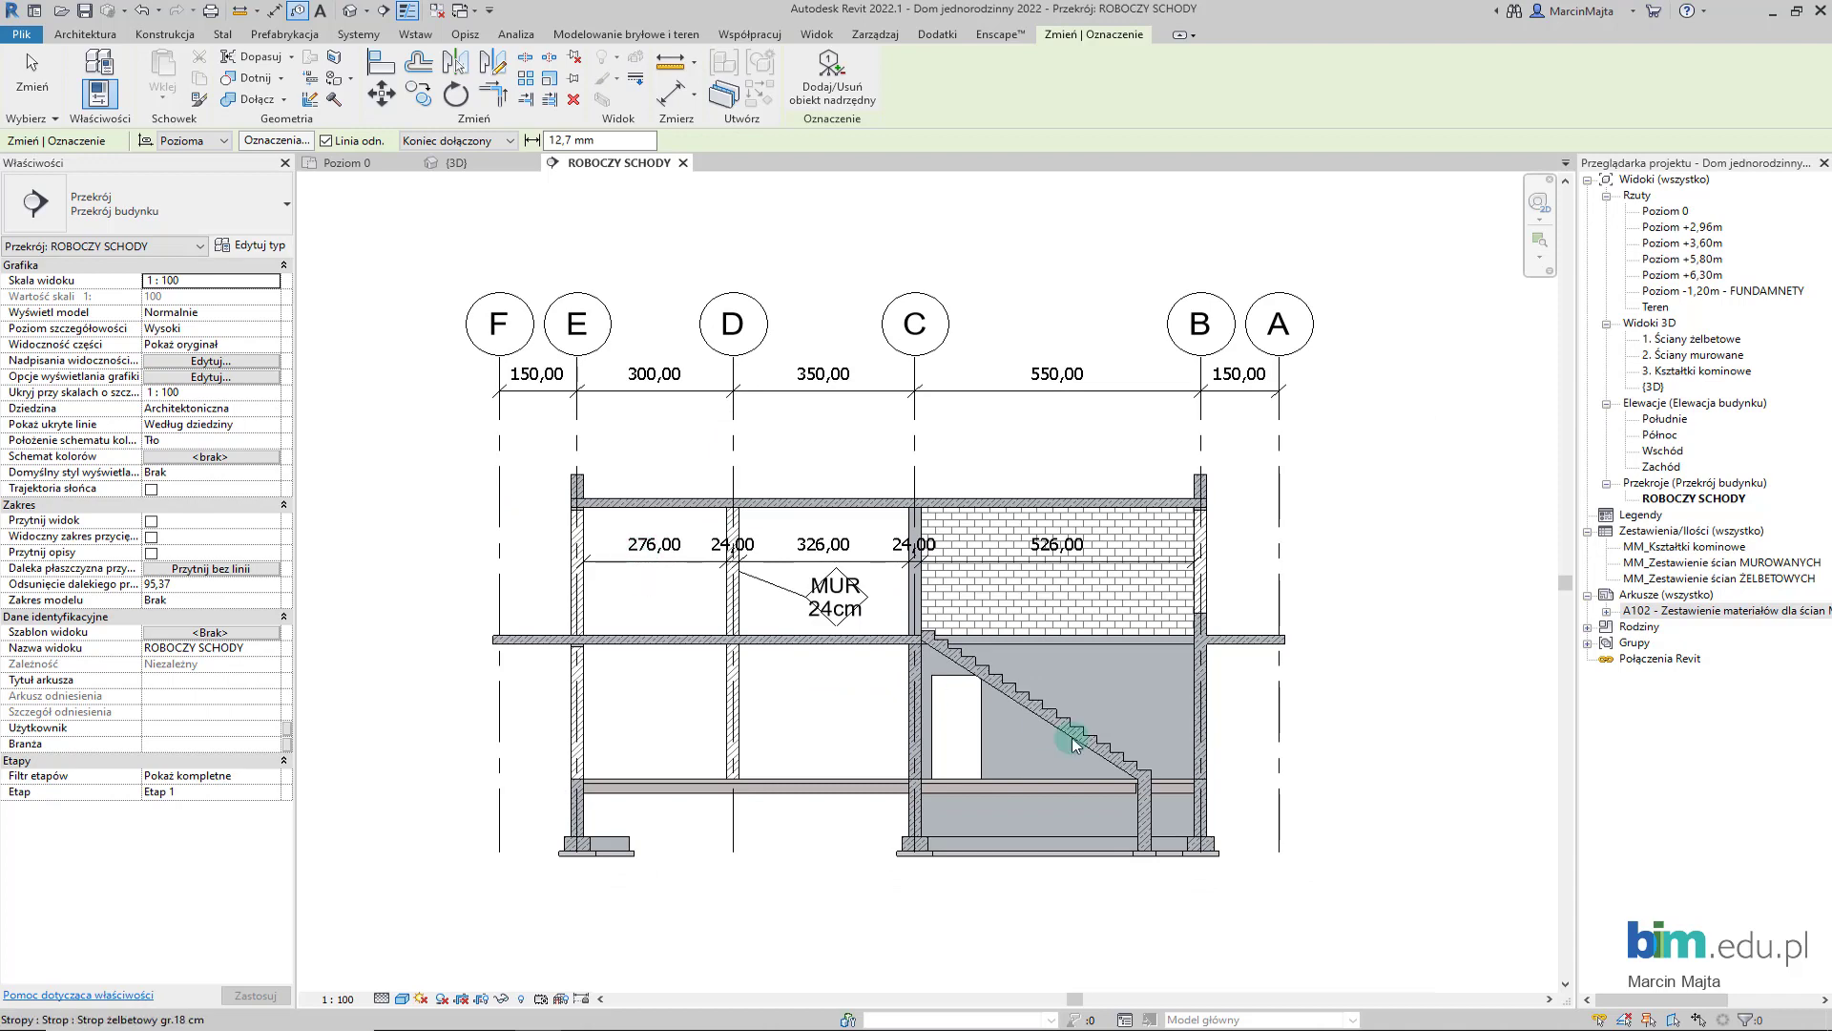
- Add a new sheet A103 under Sheets (all) using the Metryczny A1 bimedupl title block
key("Escape")
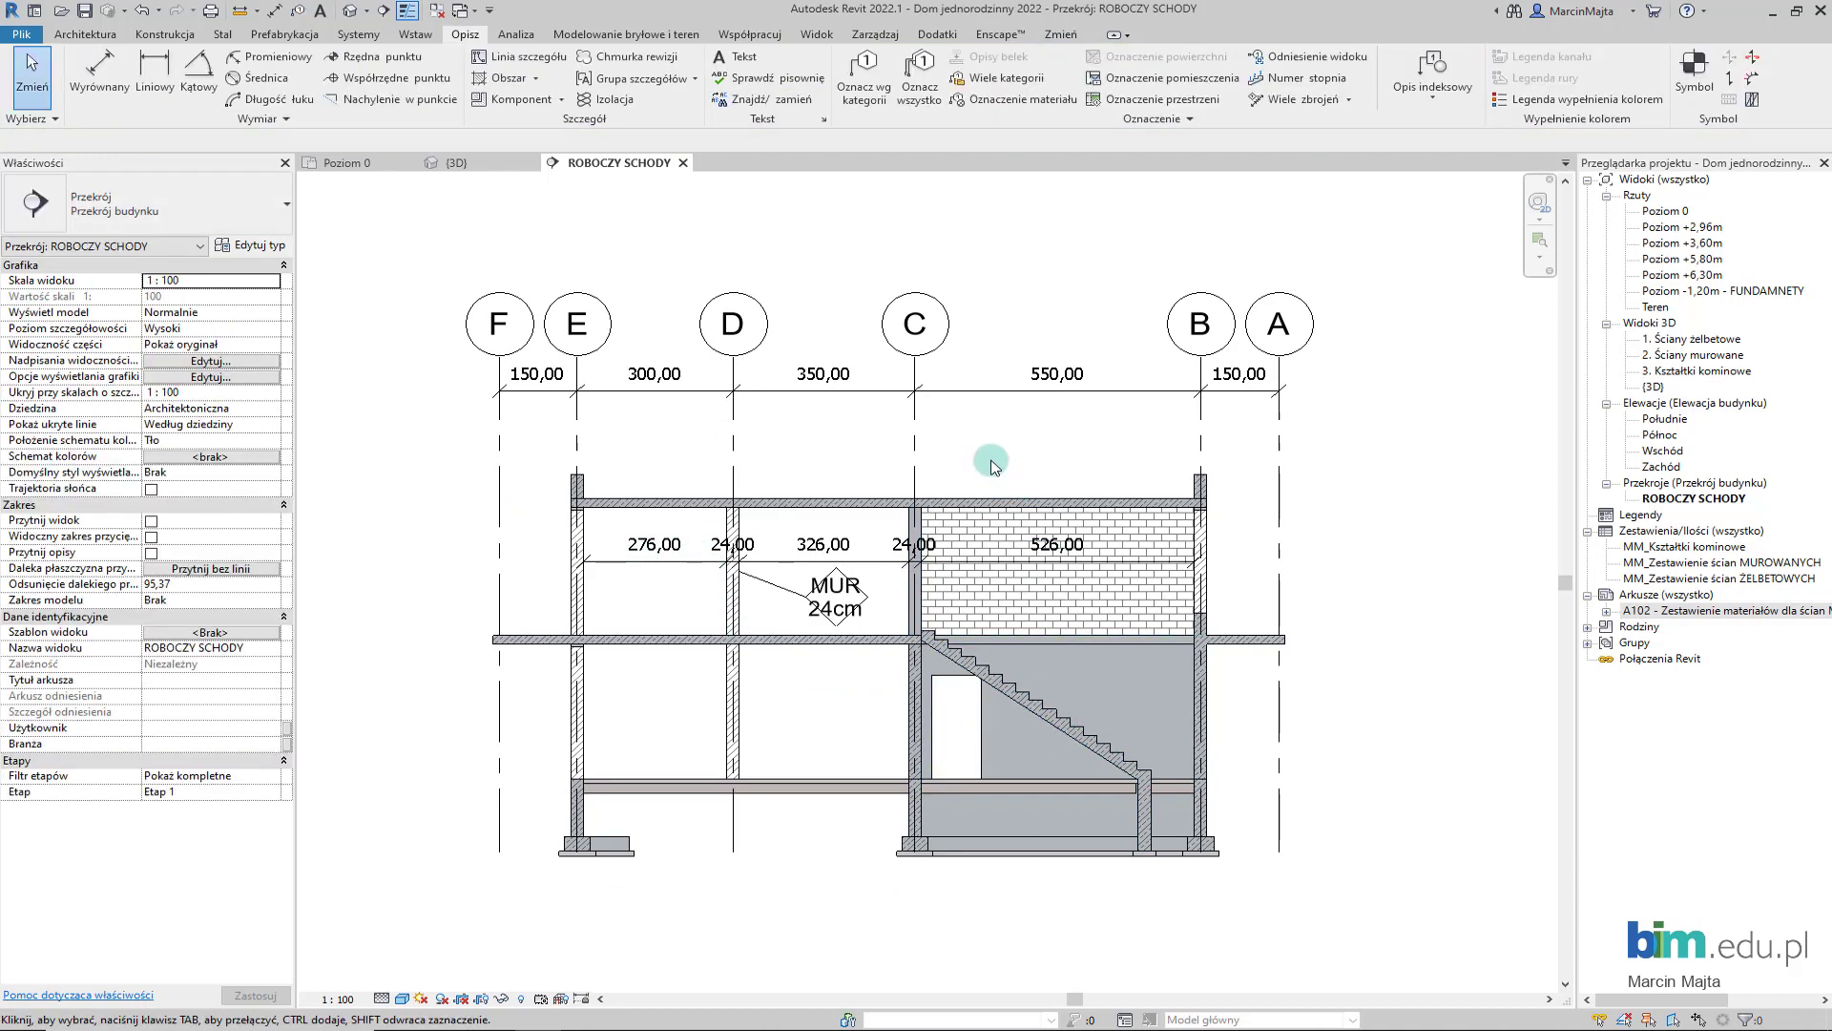
scroll(1023, 457, "down", 1)
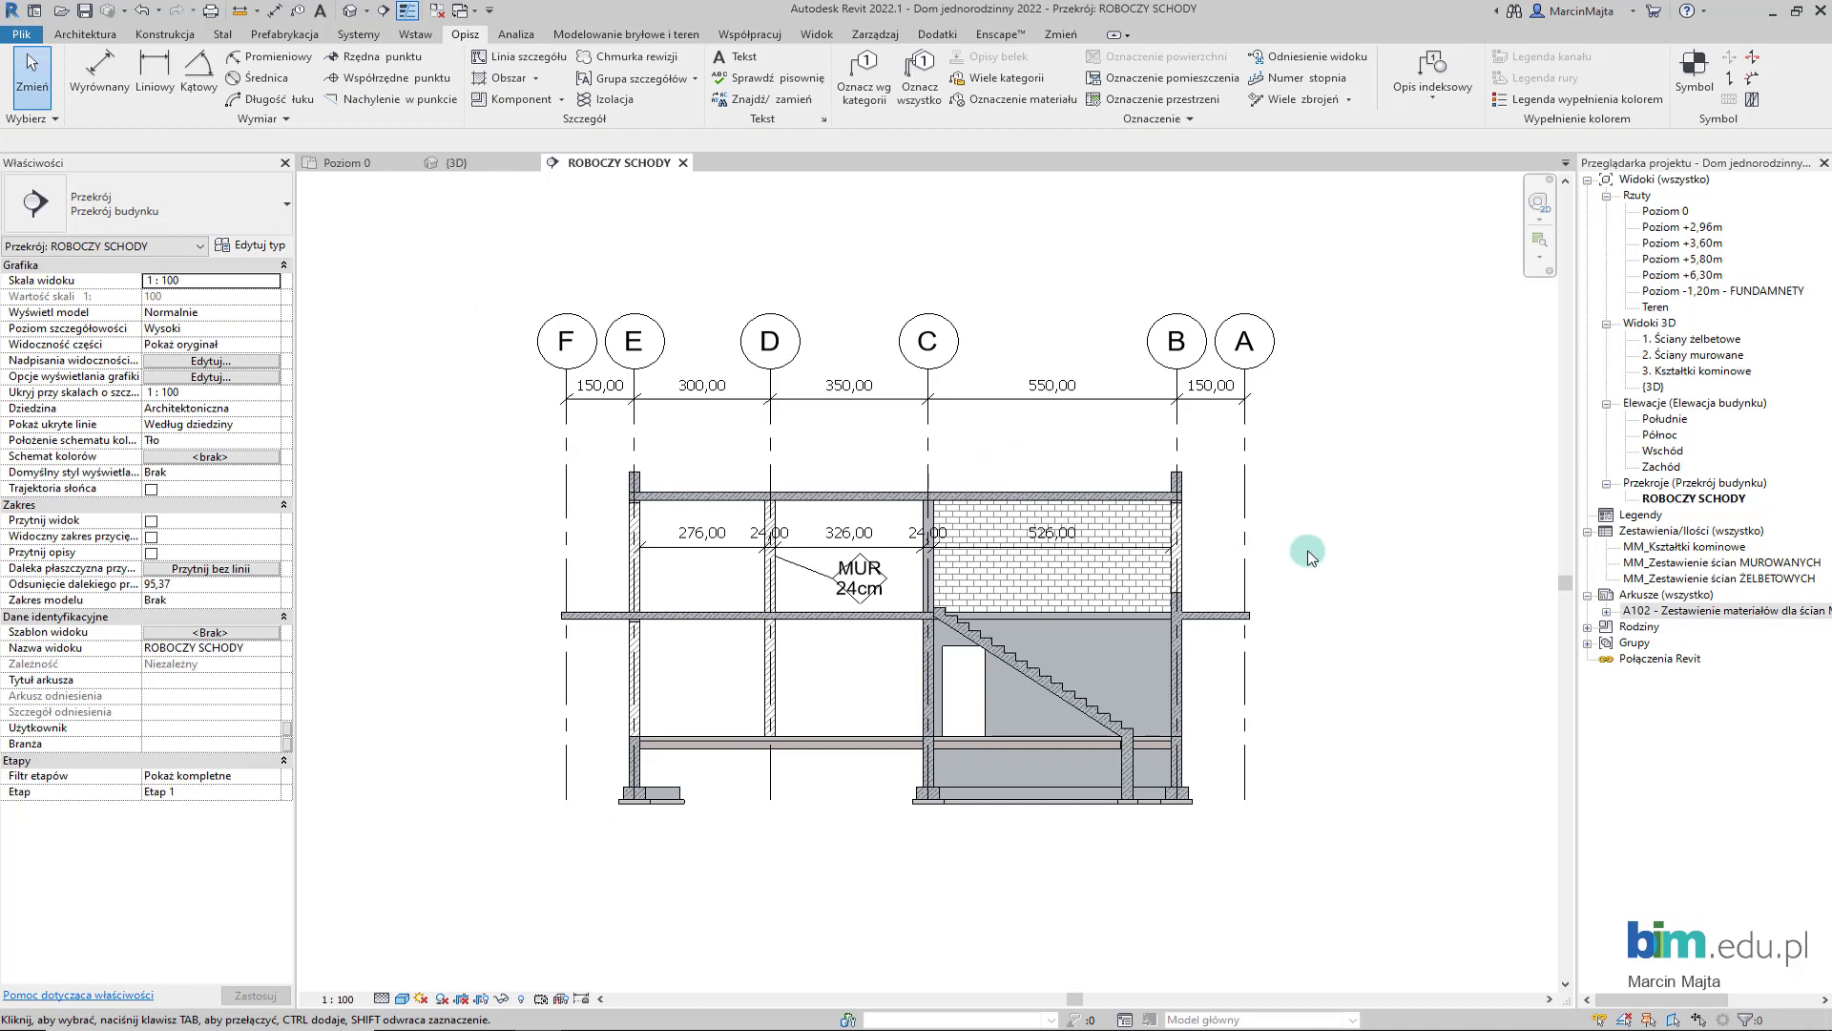
left_click(1635, 597)
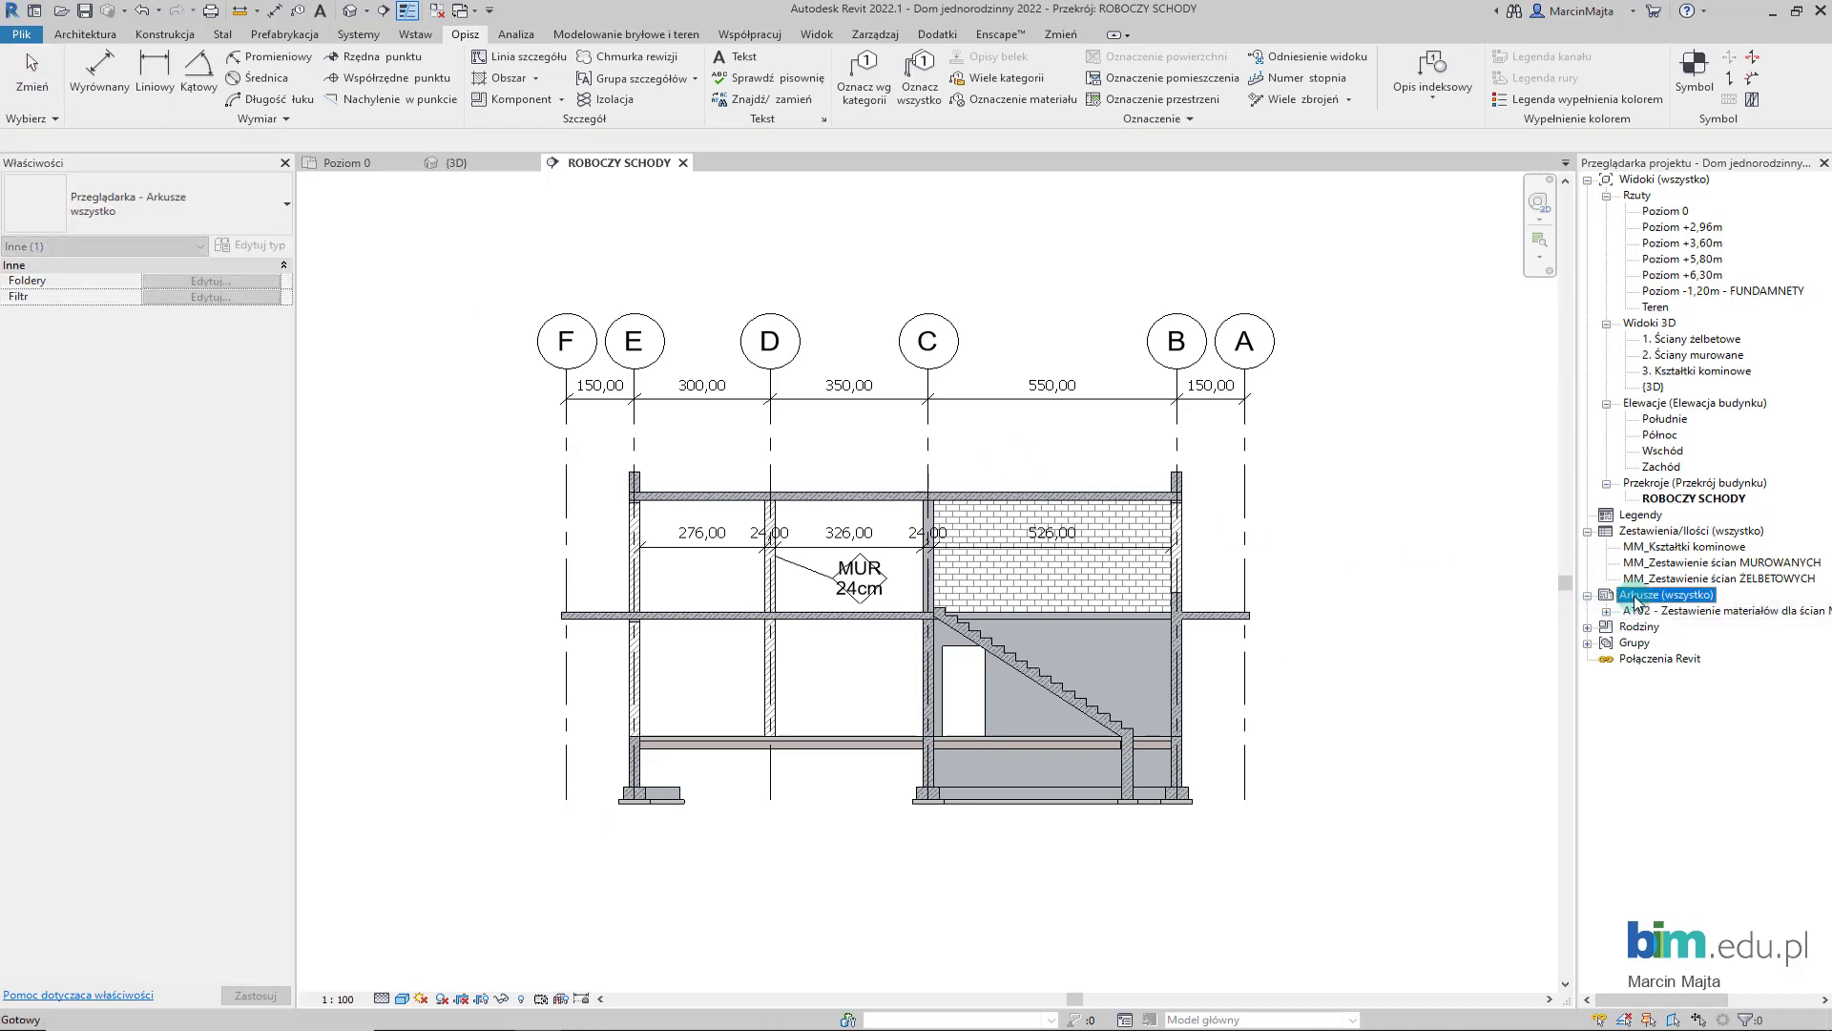
right_click(1634, 601)
left_click(1638, 607)
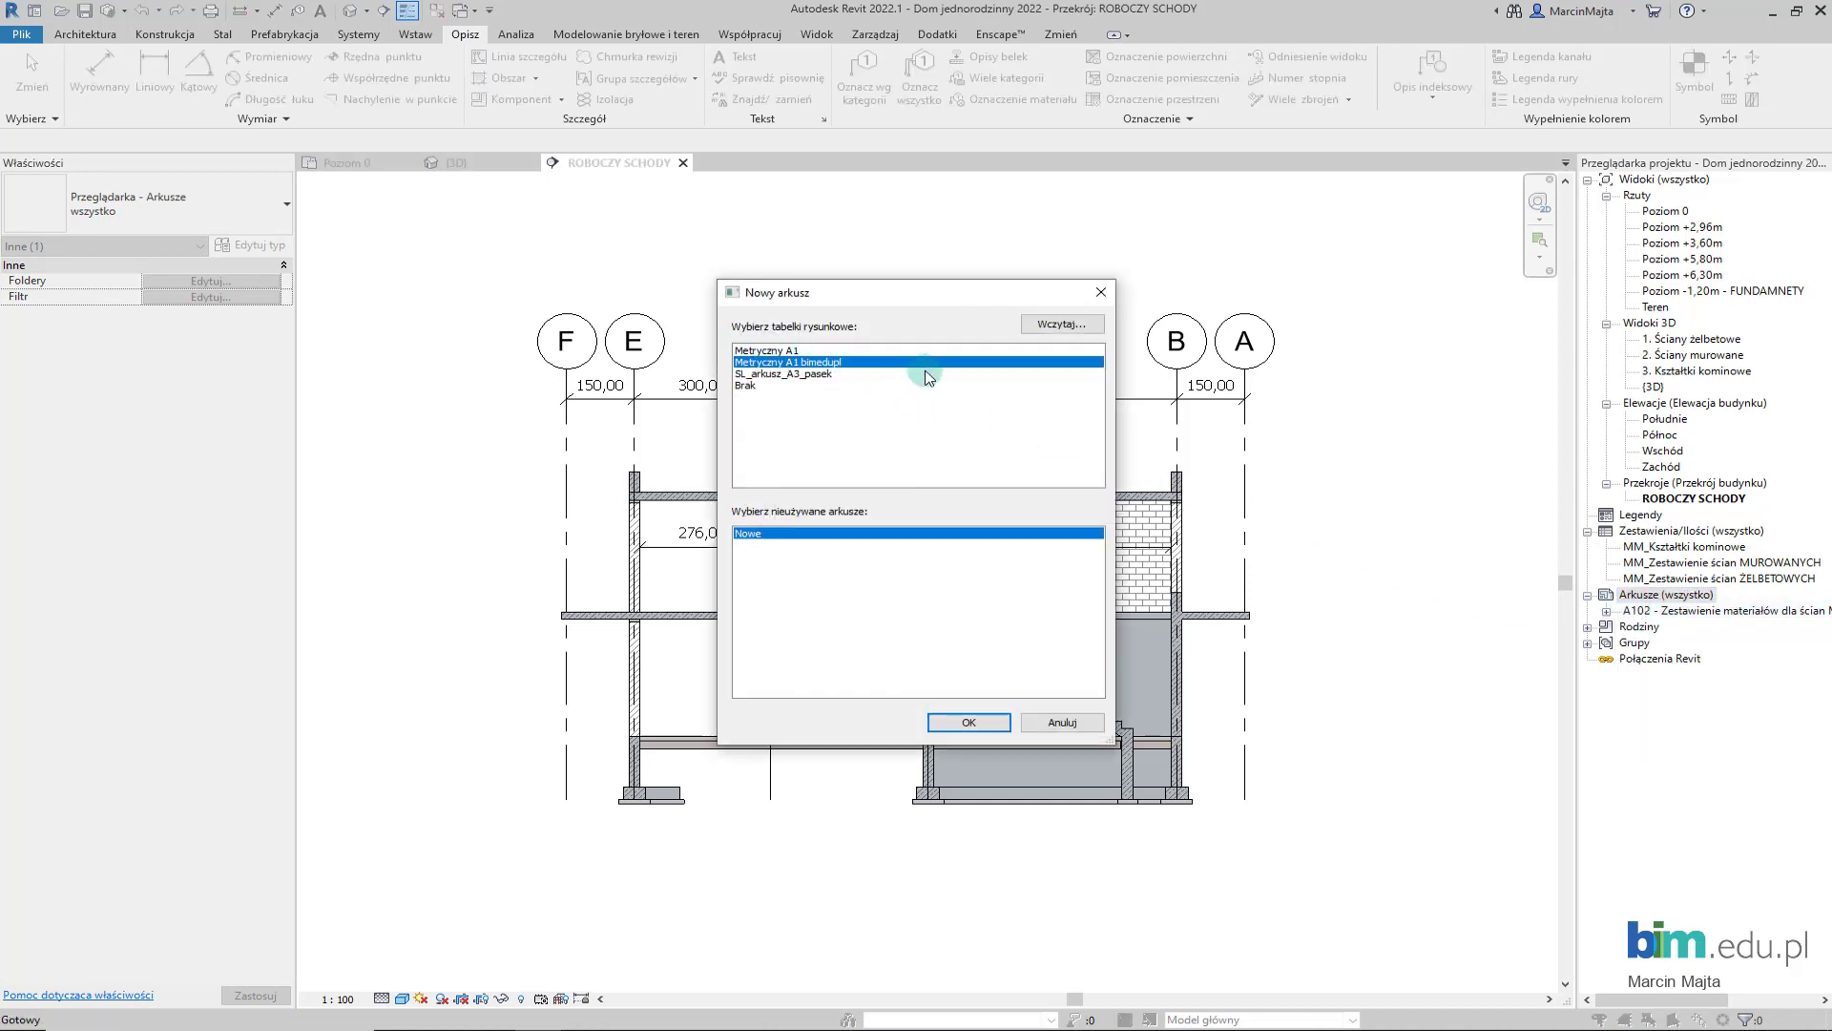
left_click(969, 722)
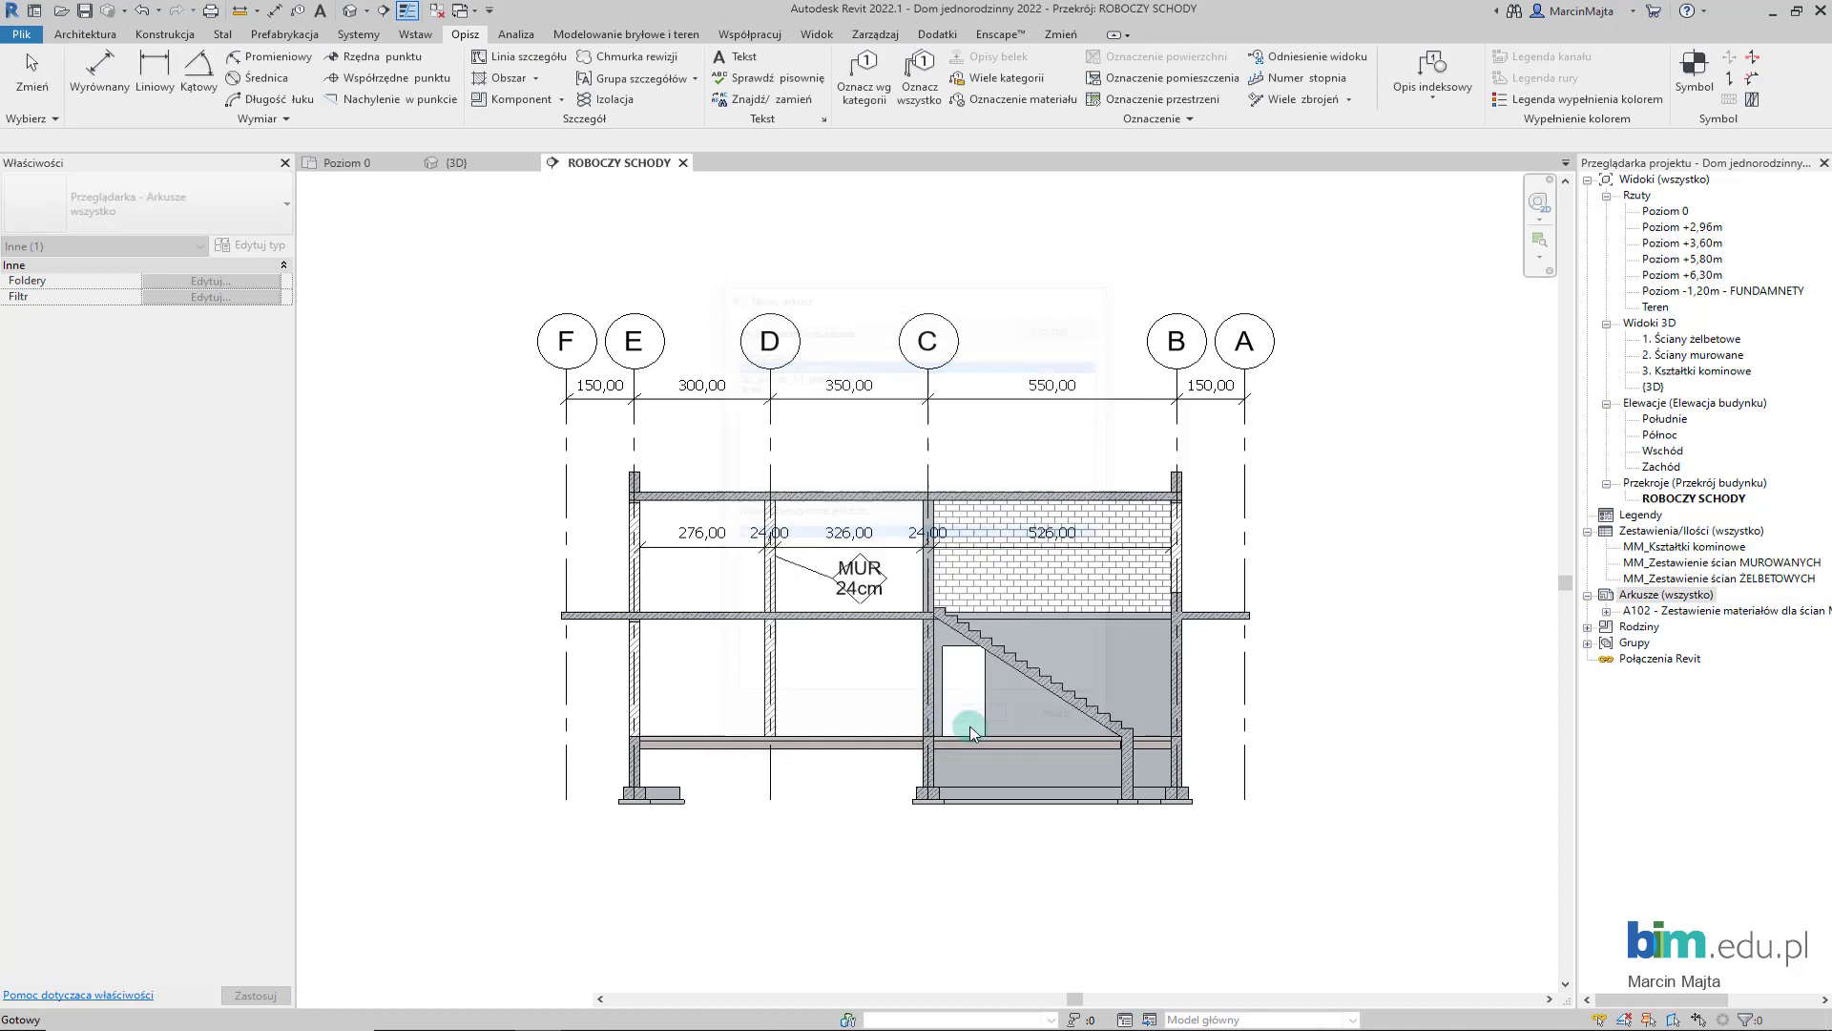
scroll(955, 632, "down", 1)
scroll(959, 630, "down", 1)
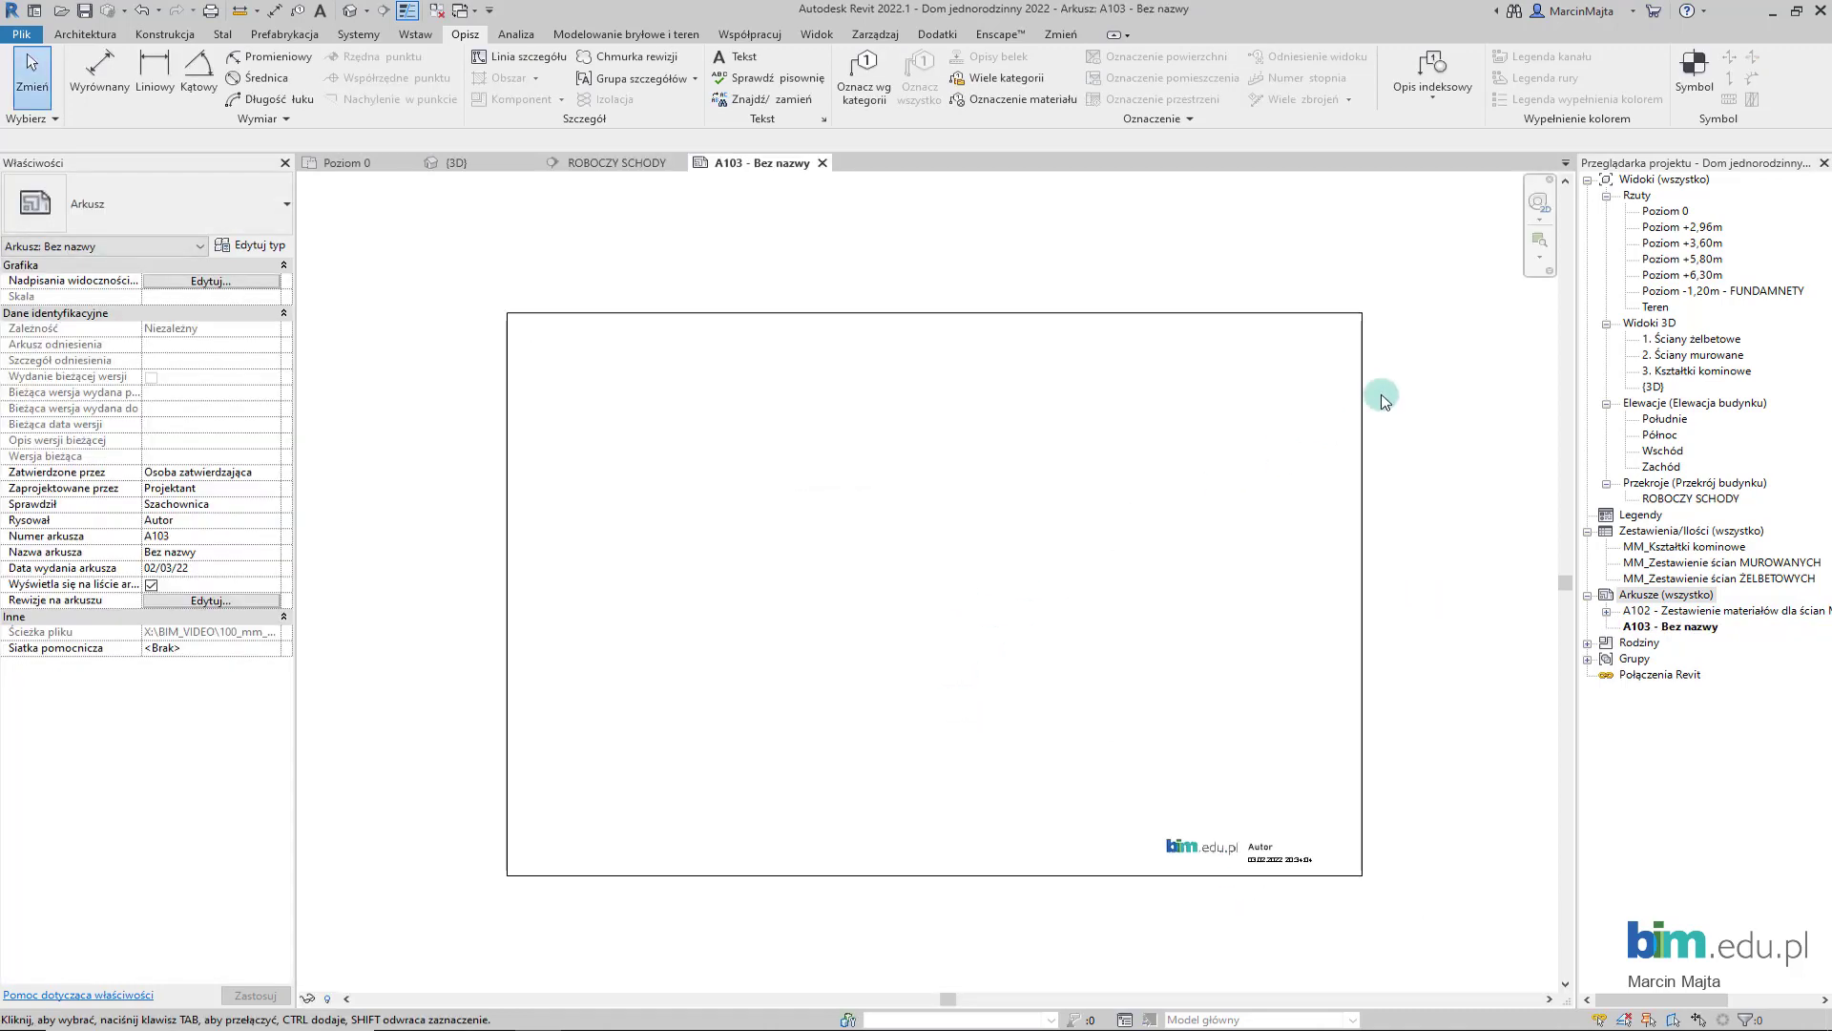
- Place the Poziom 0 plan, then the ROBOCZY SCHODY section at the sheet's upper right
mouse_move(1662, 211)
left_mouse_down()
mouse_move(1073, 396)
mouse_move(809, 421)
left_mouse_up()
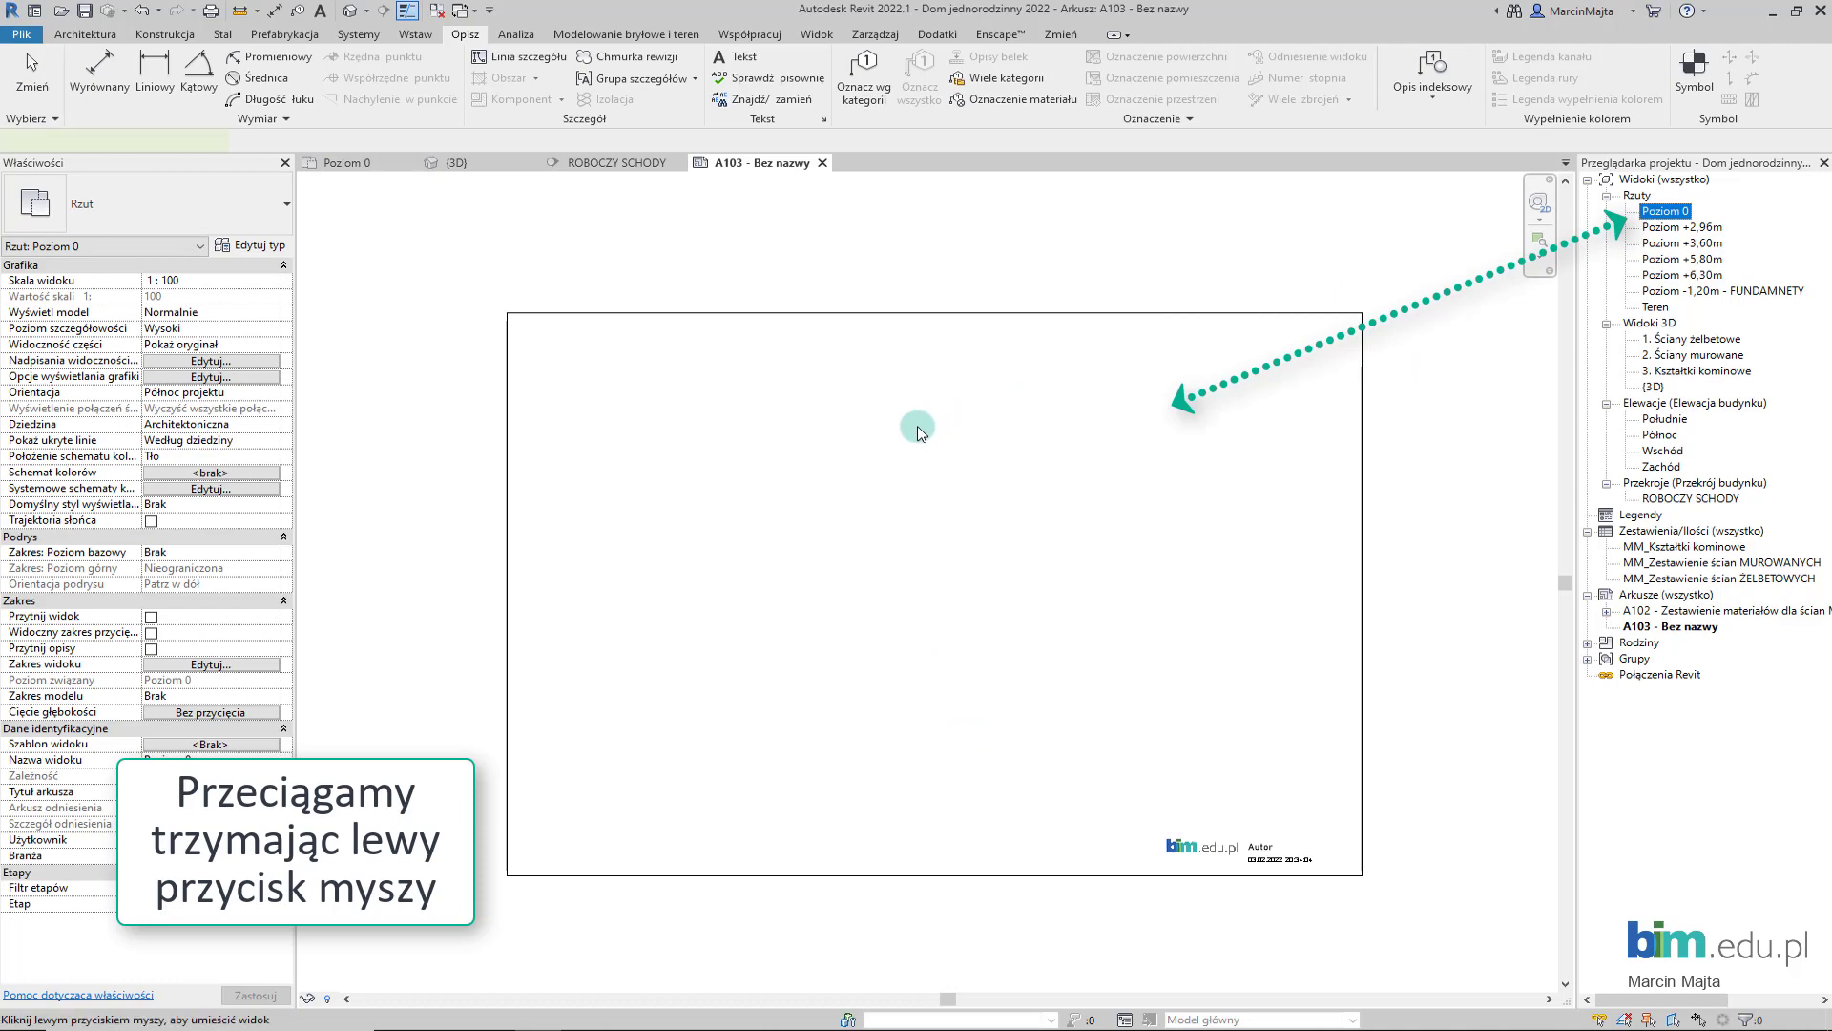
left_click(825, 592)
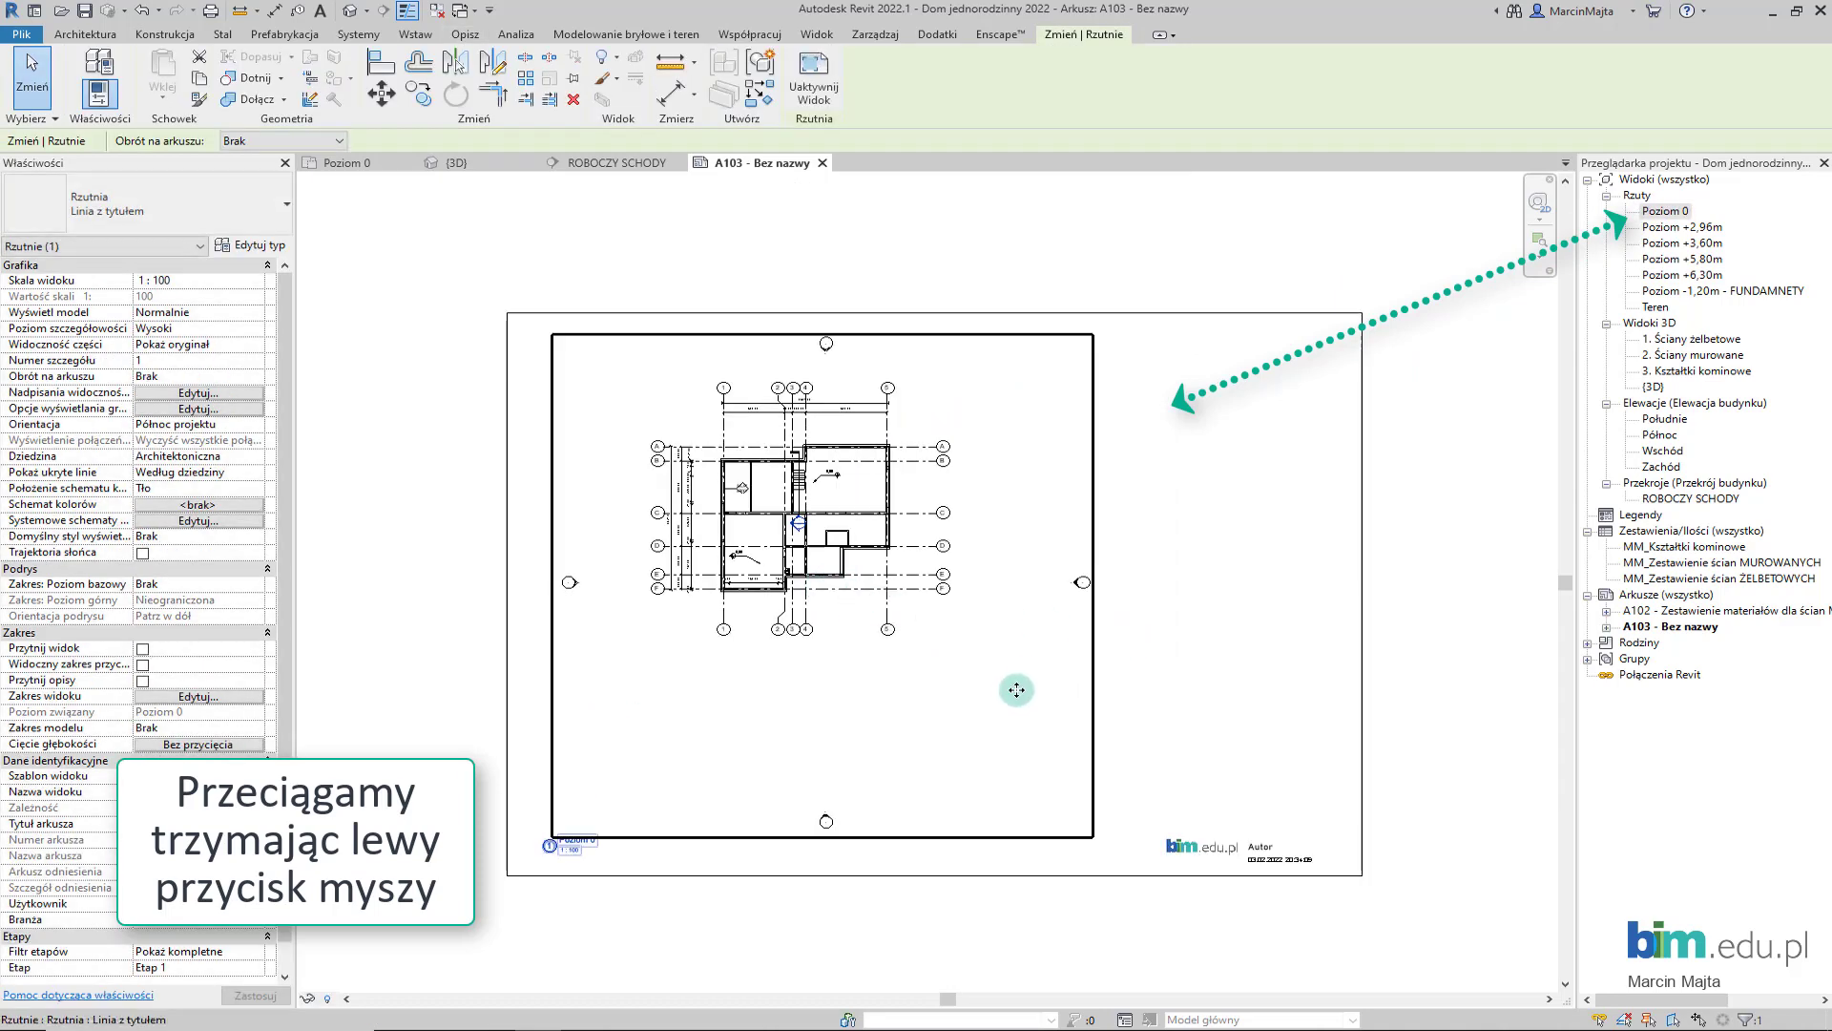
left_click(1177, 561)
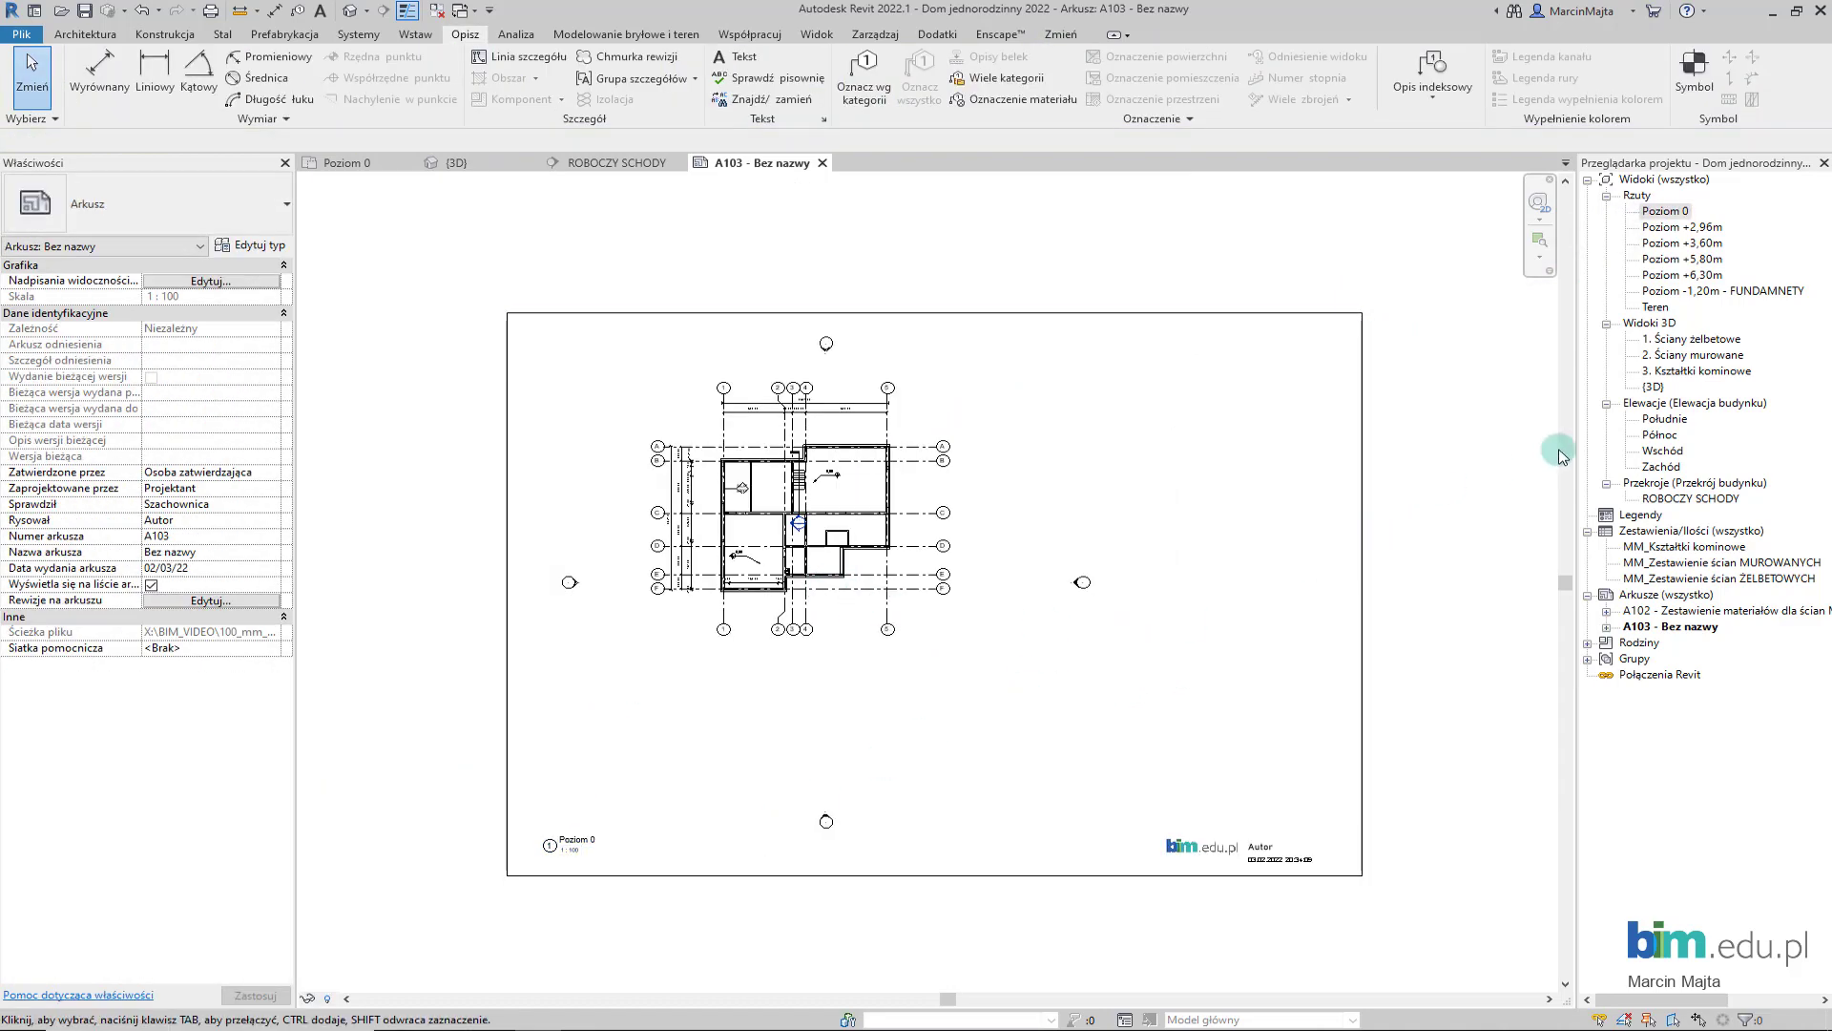
left_click(1684, 499)
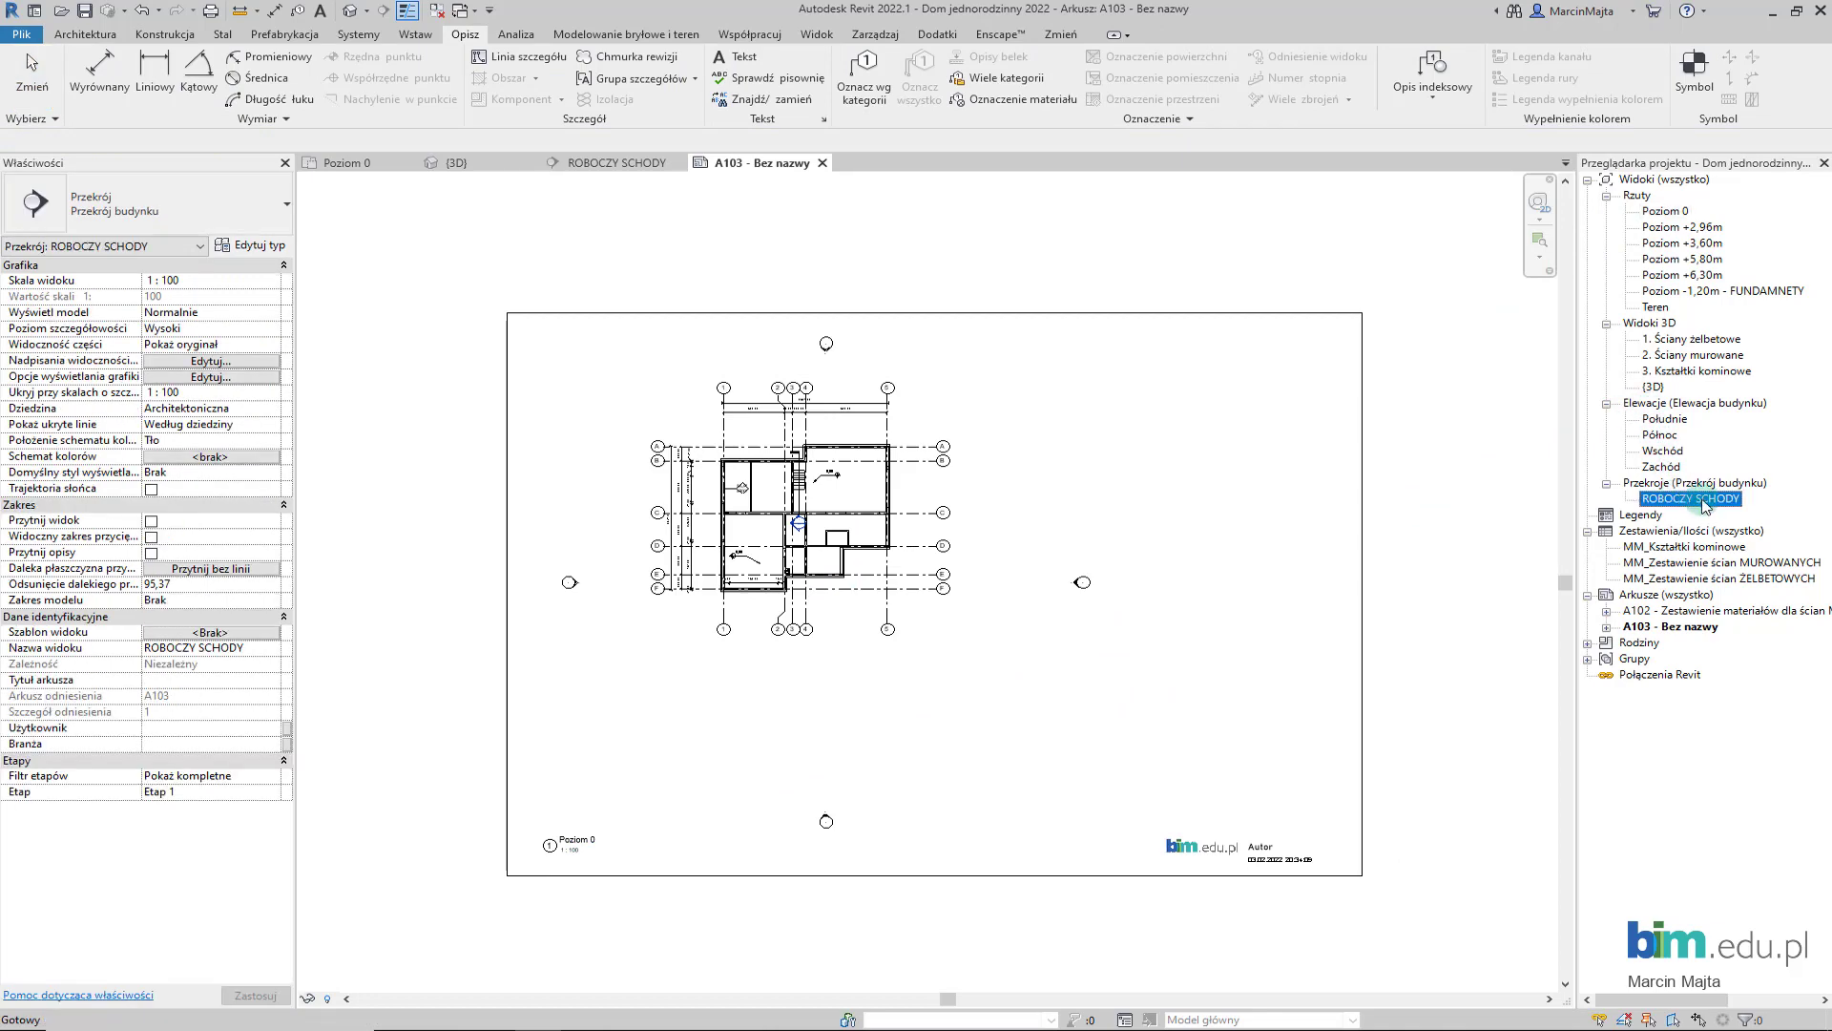
left_click_drag(1365, 539, 1231, 431)
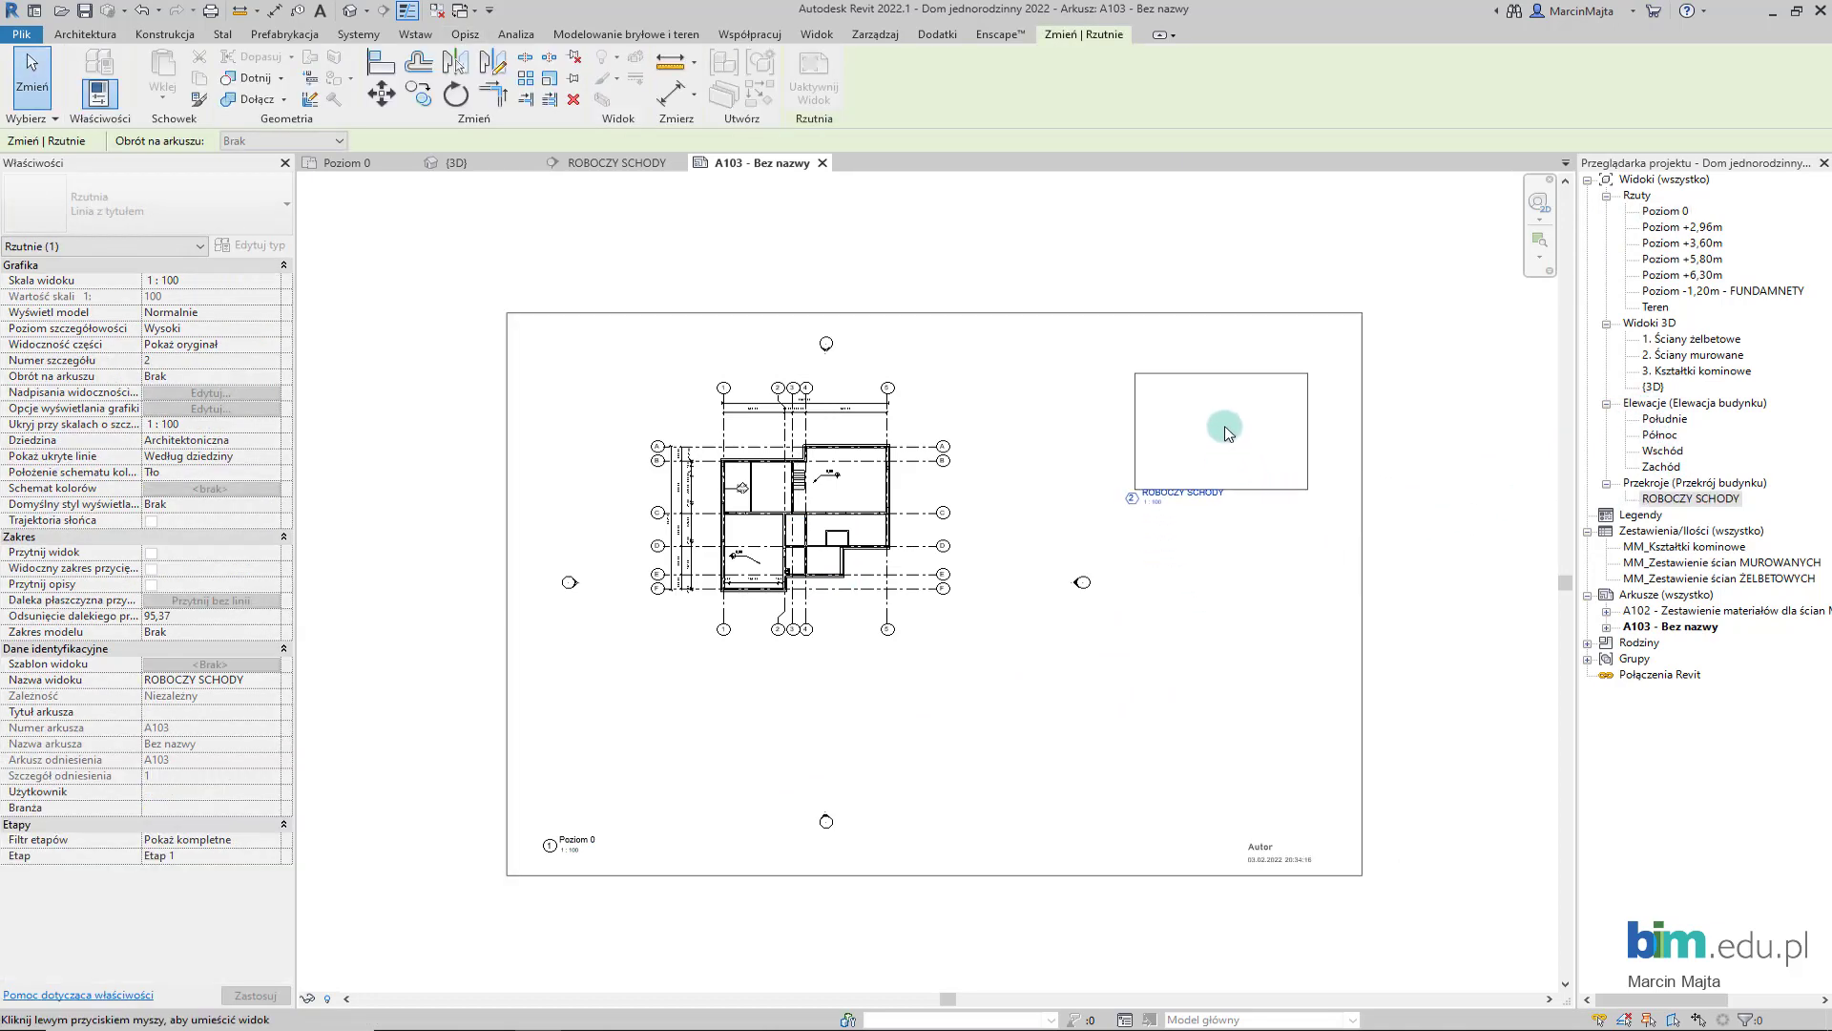
left_click(1231, 431)
- Place the {3D} view at the sheet's lower right, nudged slightly left
scroll(1326, 573, "up", 1)
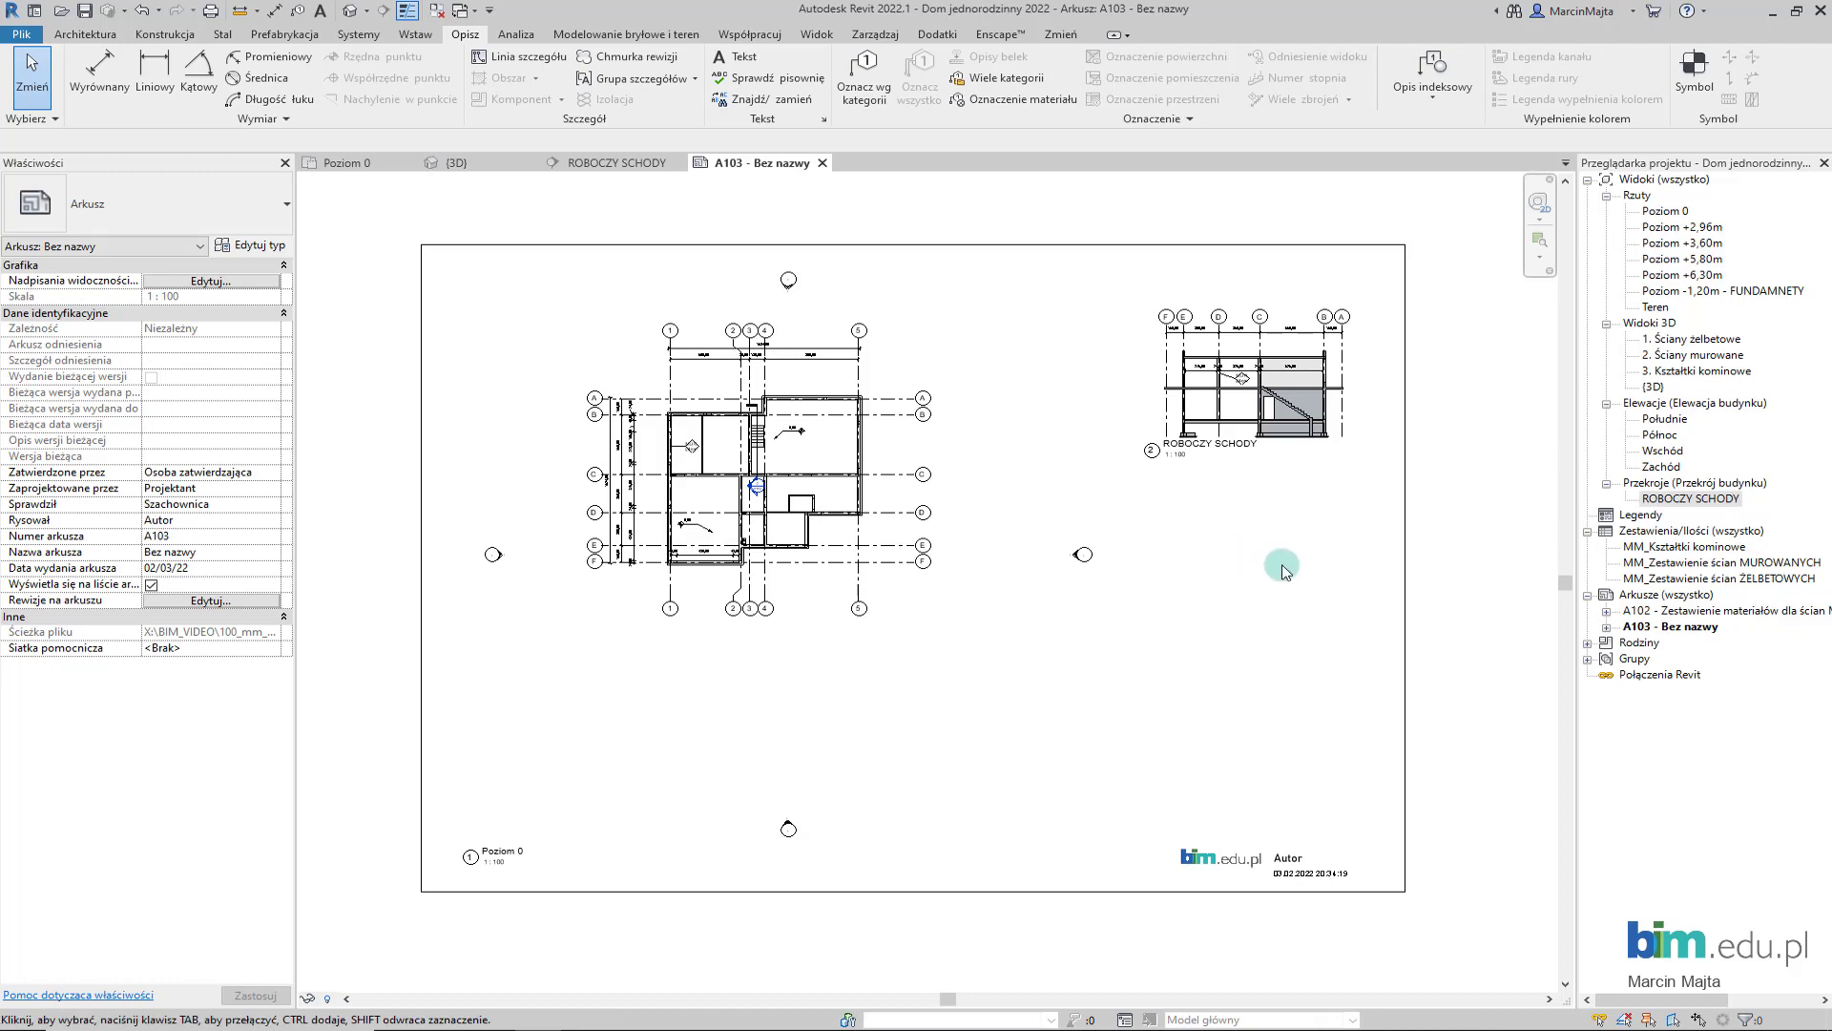
left_click_drag(1651, 387, 1285, 618)
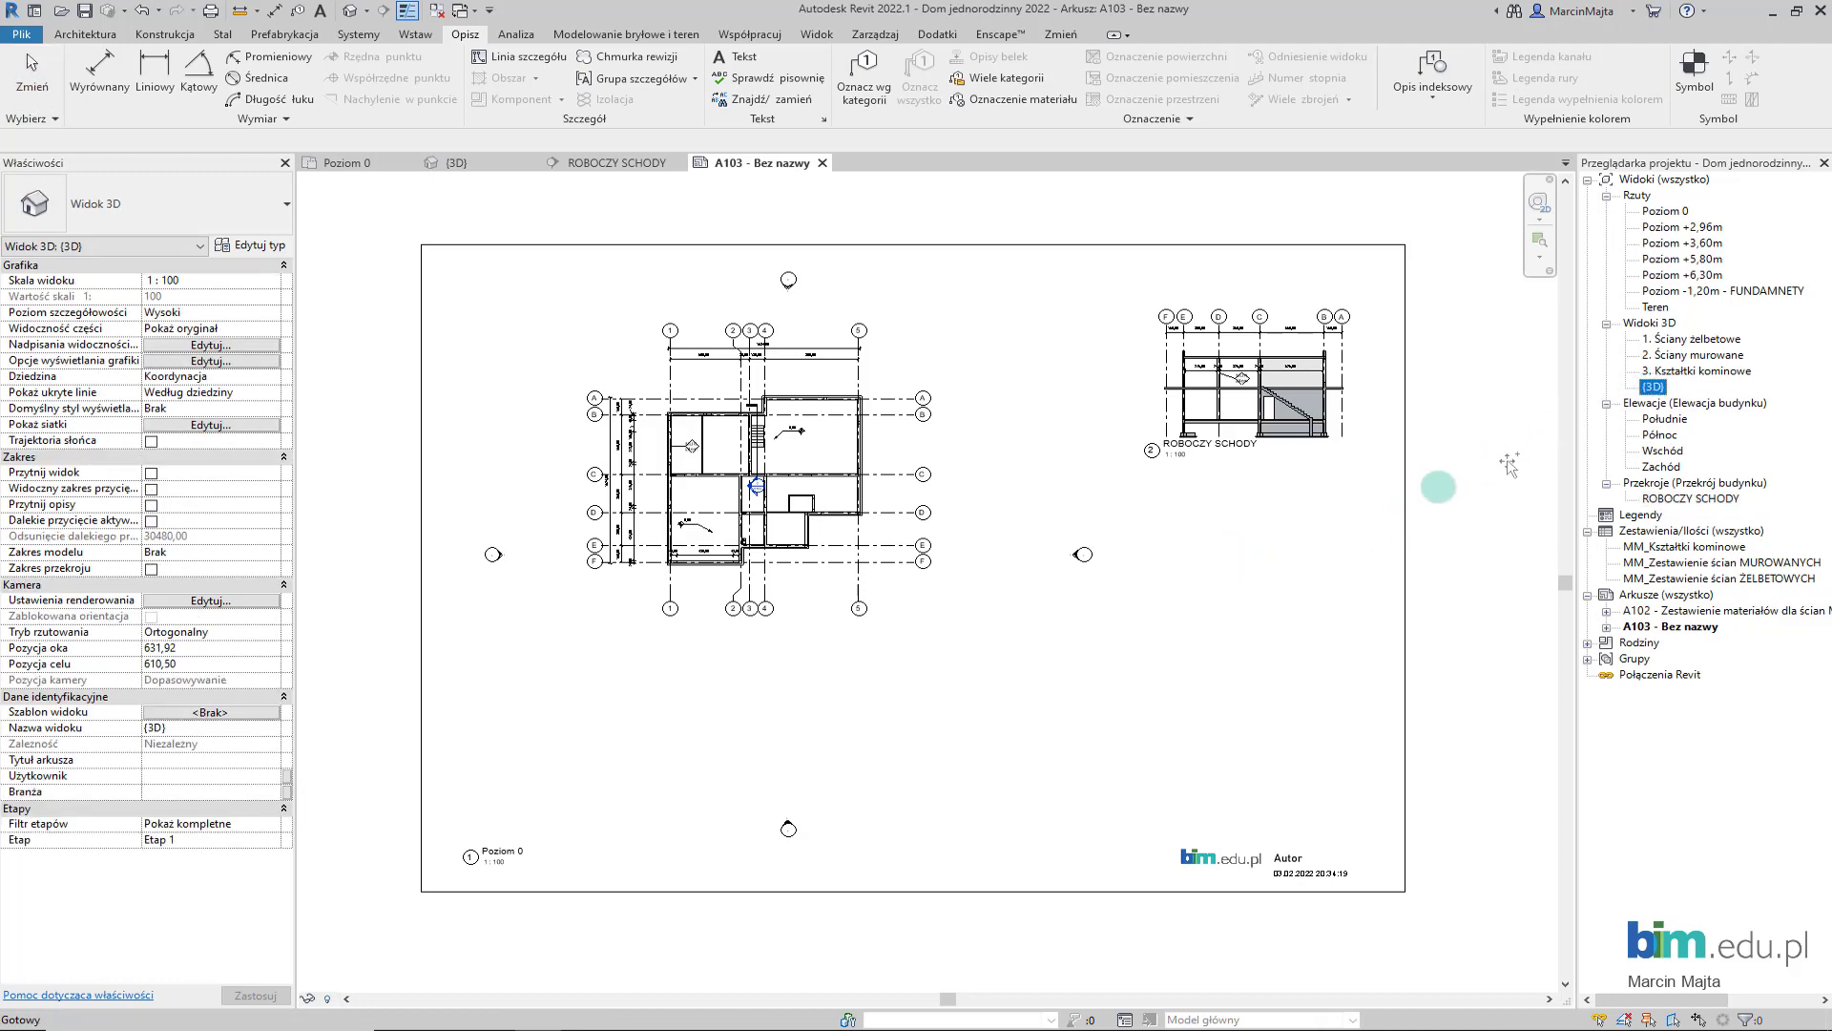
left_click(1227, 658)
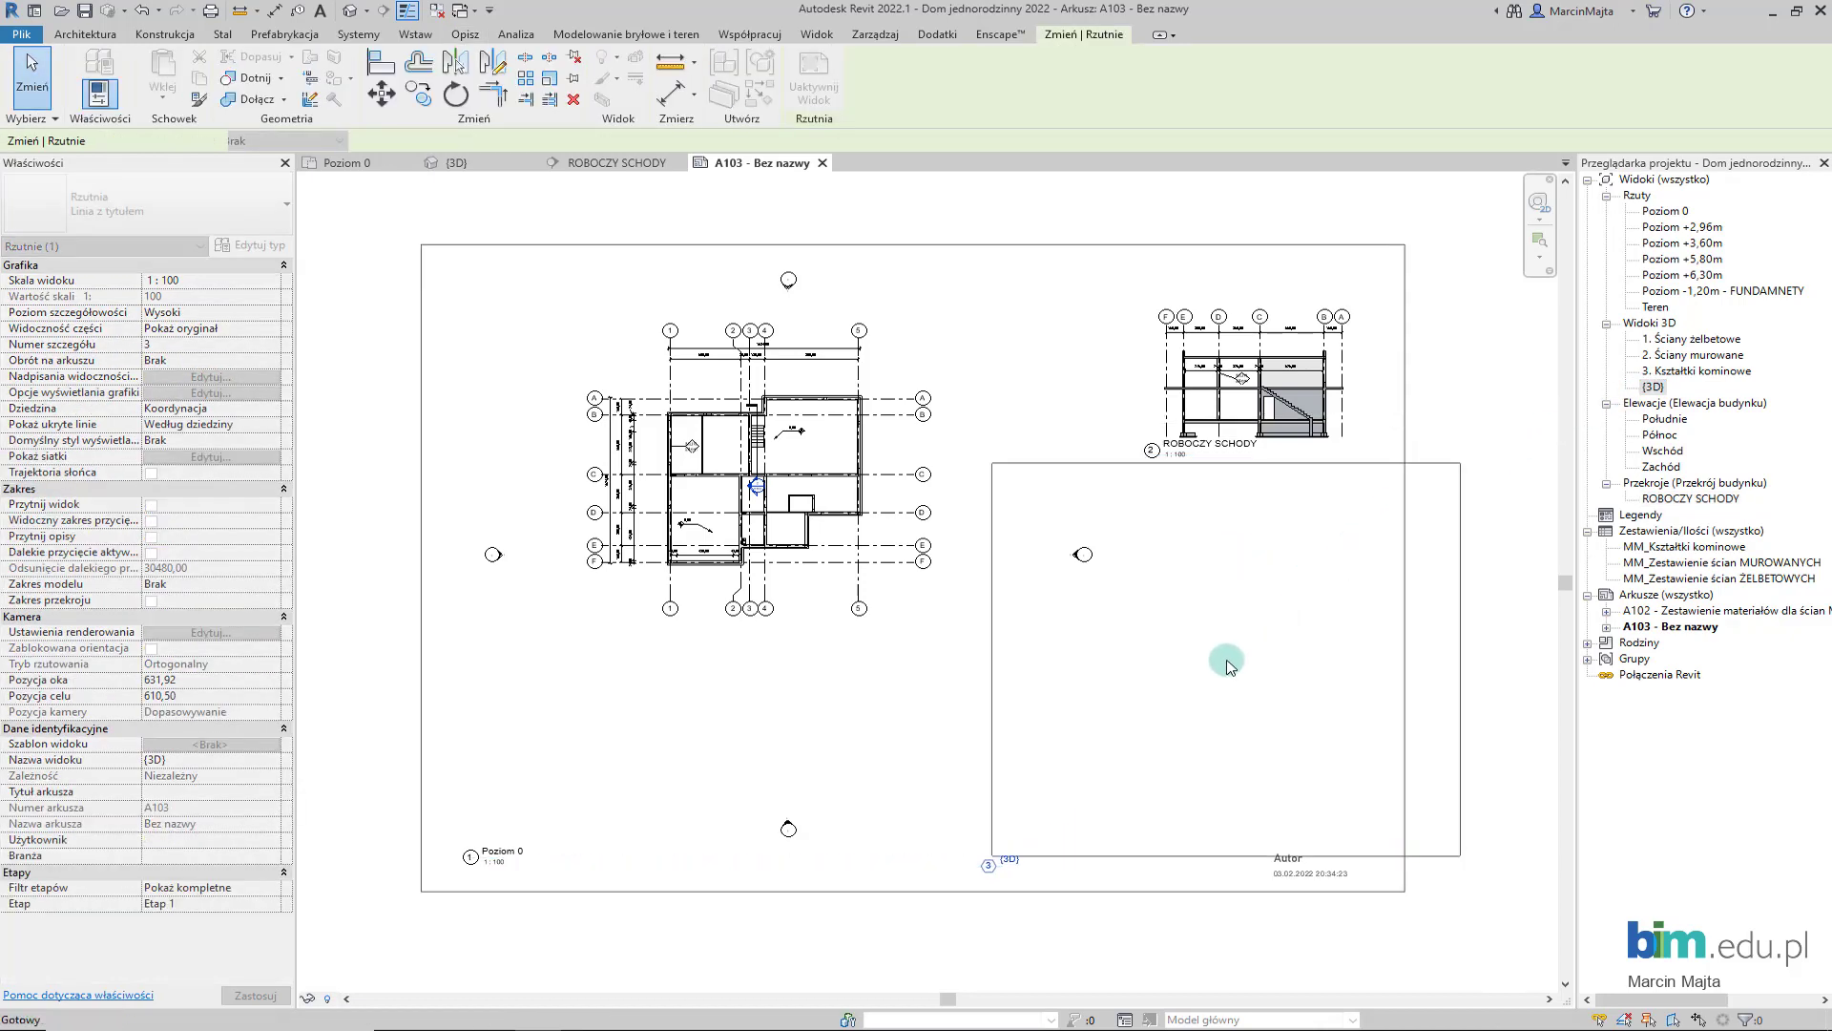
left_click_drag(1227, 659, 1177, 658)
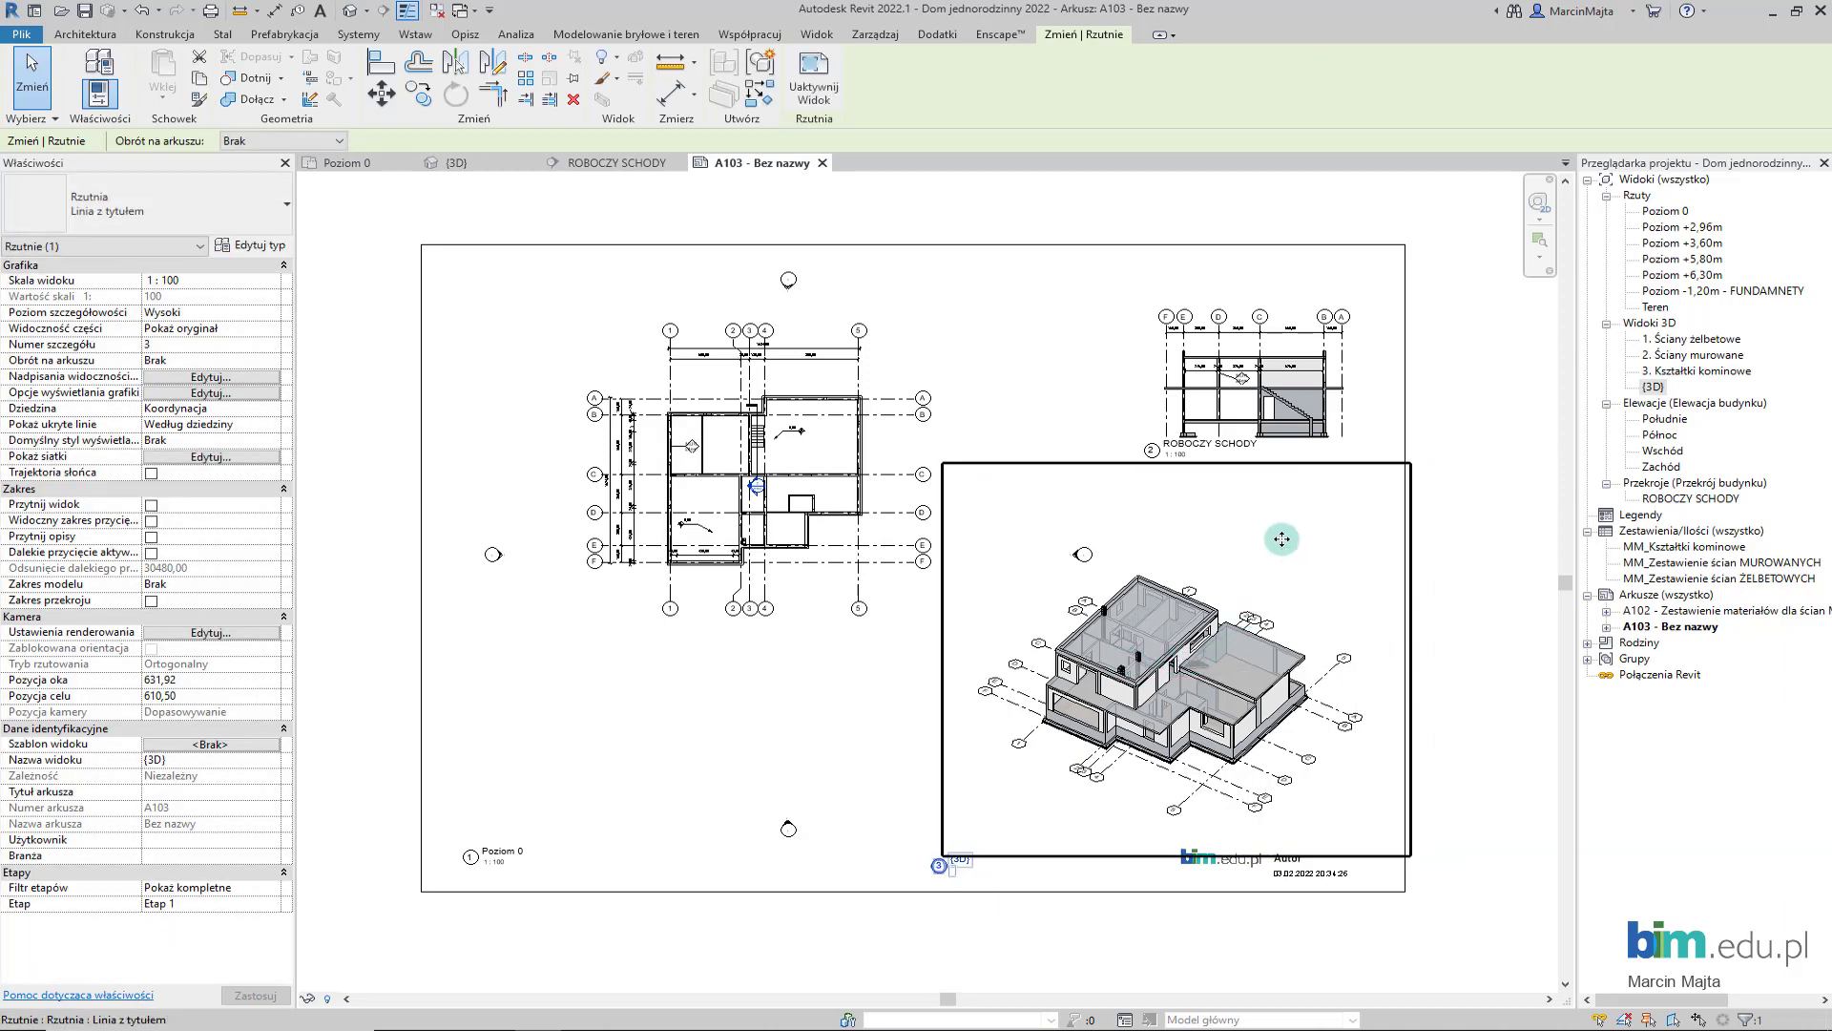
left_click(1461, 537)
scroll(1466, 539, "down", 1)
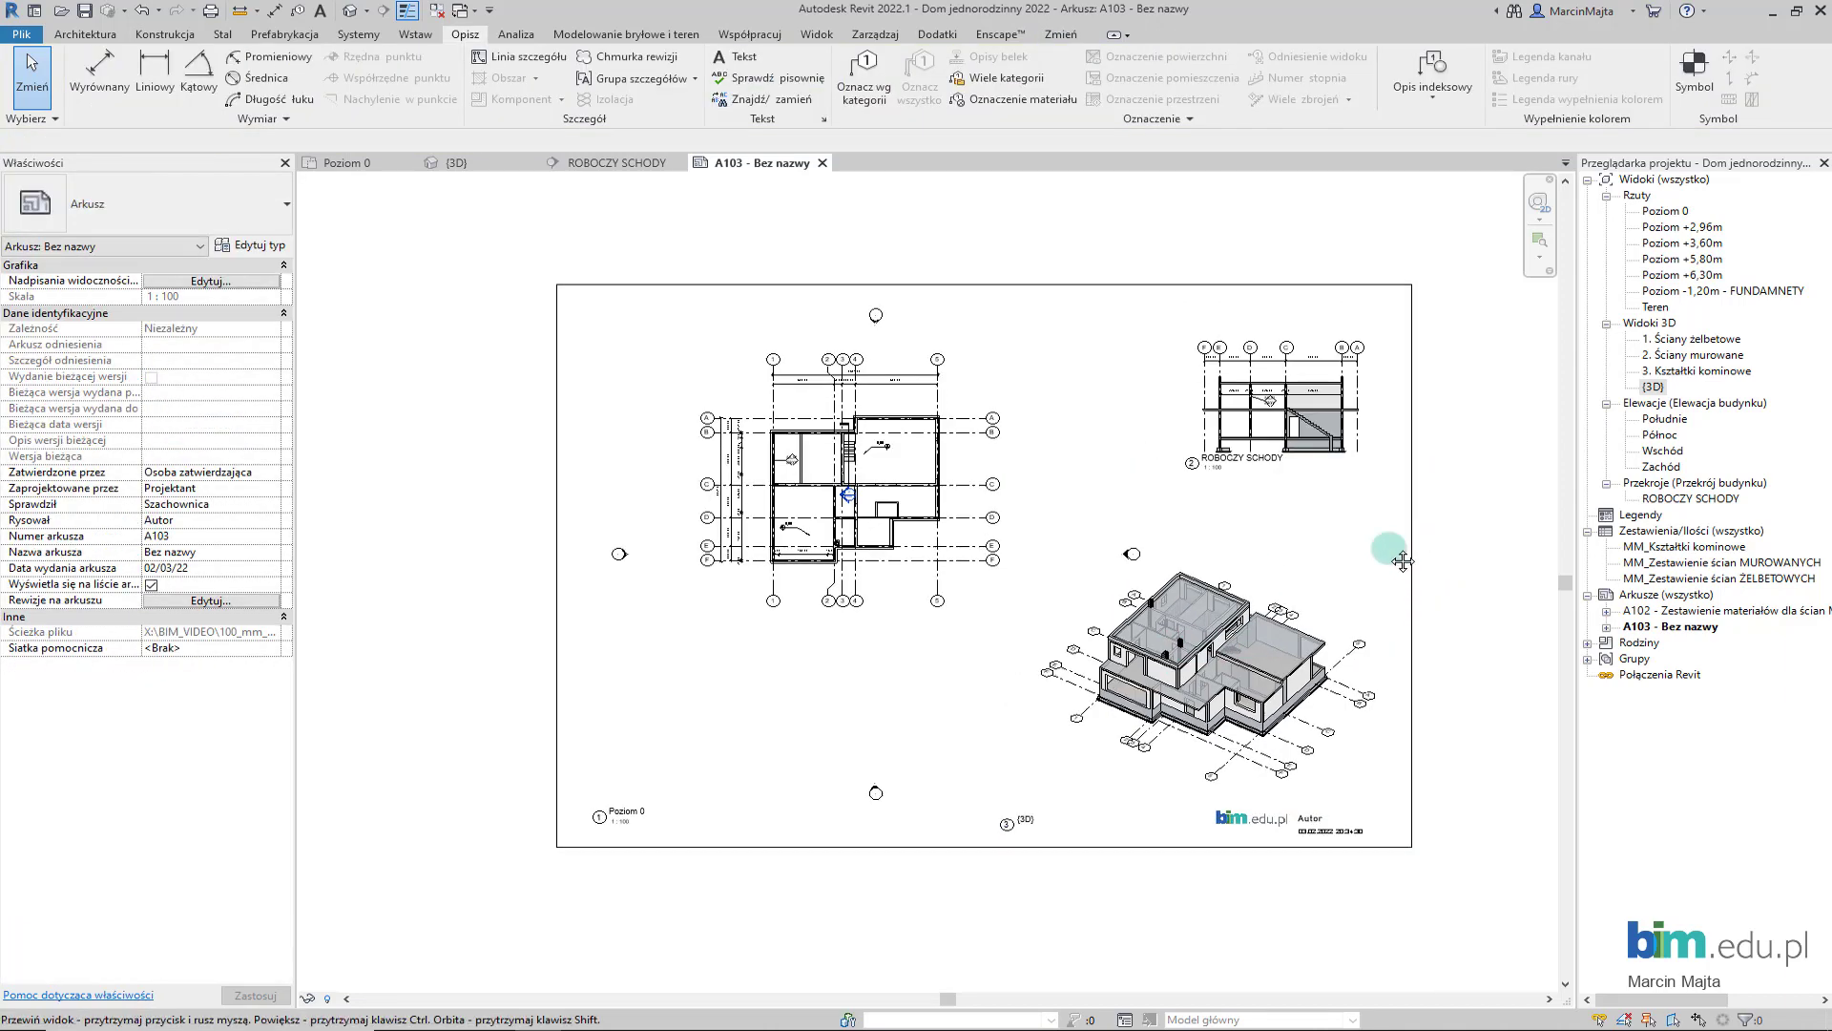
scroll(1288, 554, "down", 1)
- Enter the drafter's name in the title block's Rysował (Drawn By) field
left_click(1280, 759)
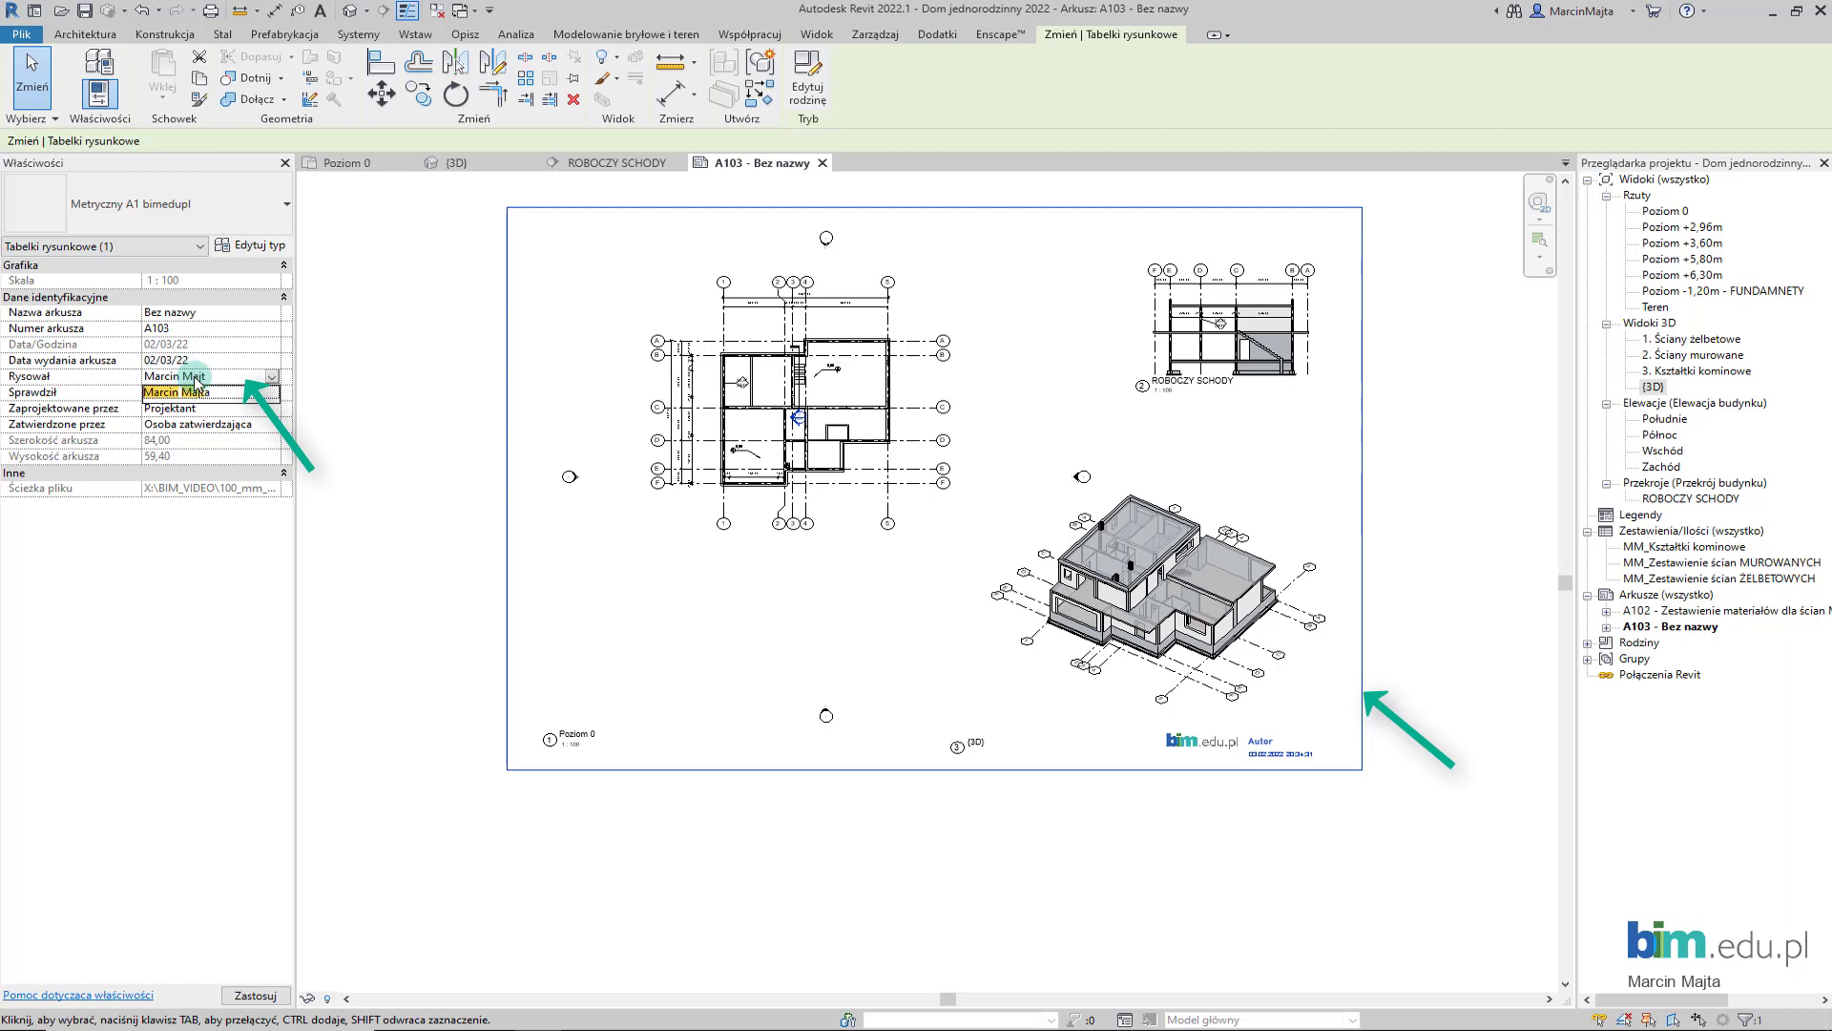
key("Return")
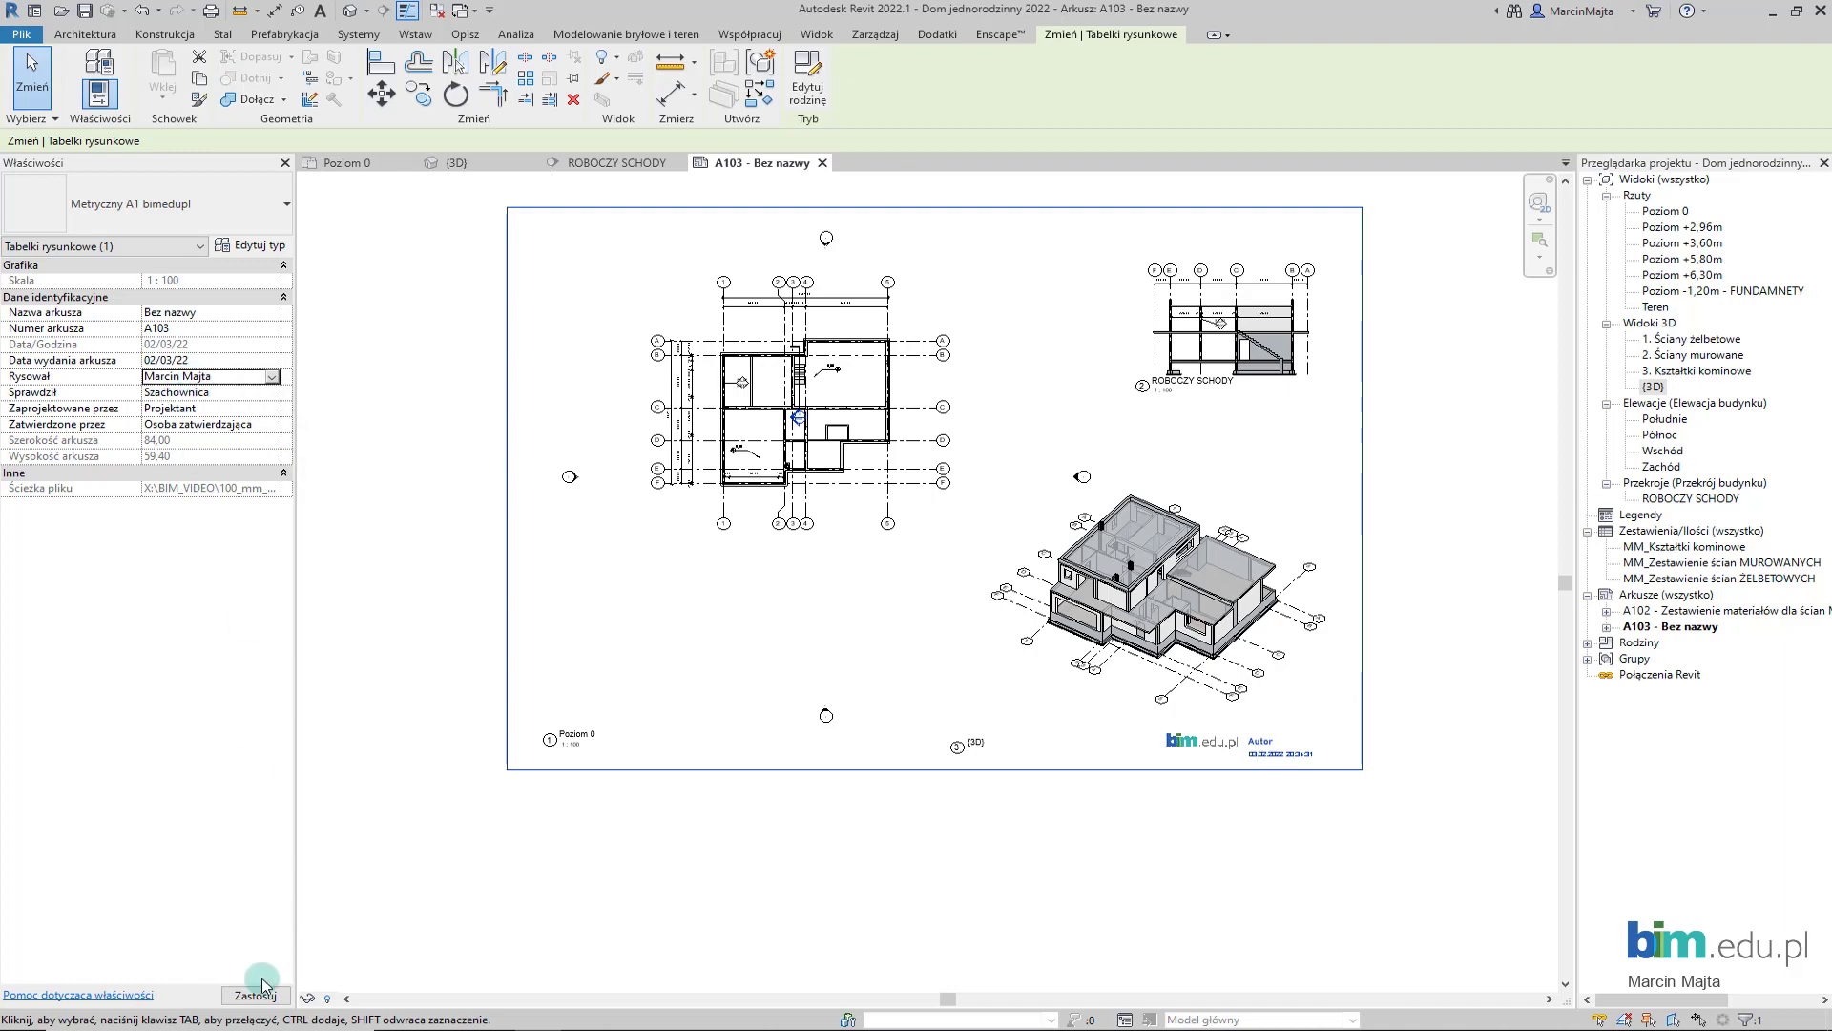
scroll(668, 777, "up", 2)
scroll(760, 716, "up", 2)
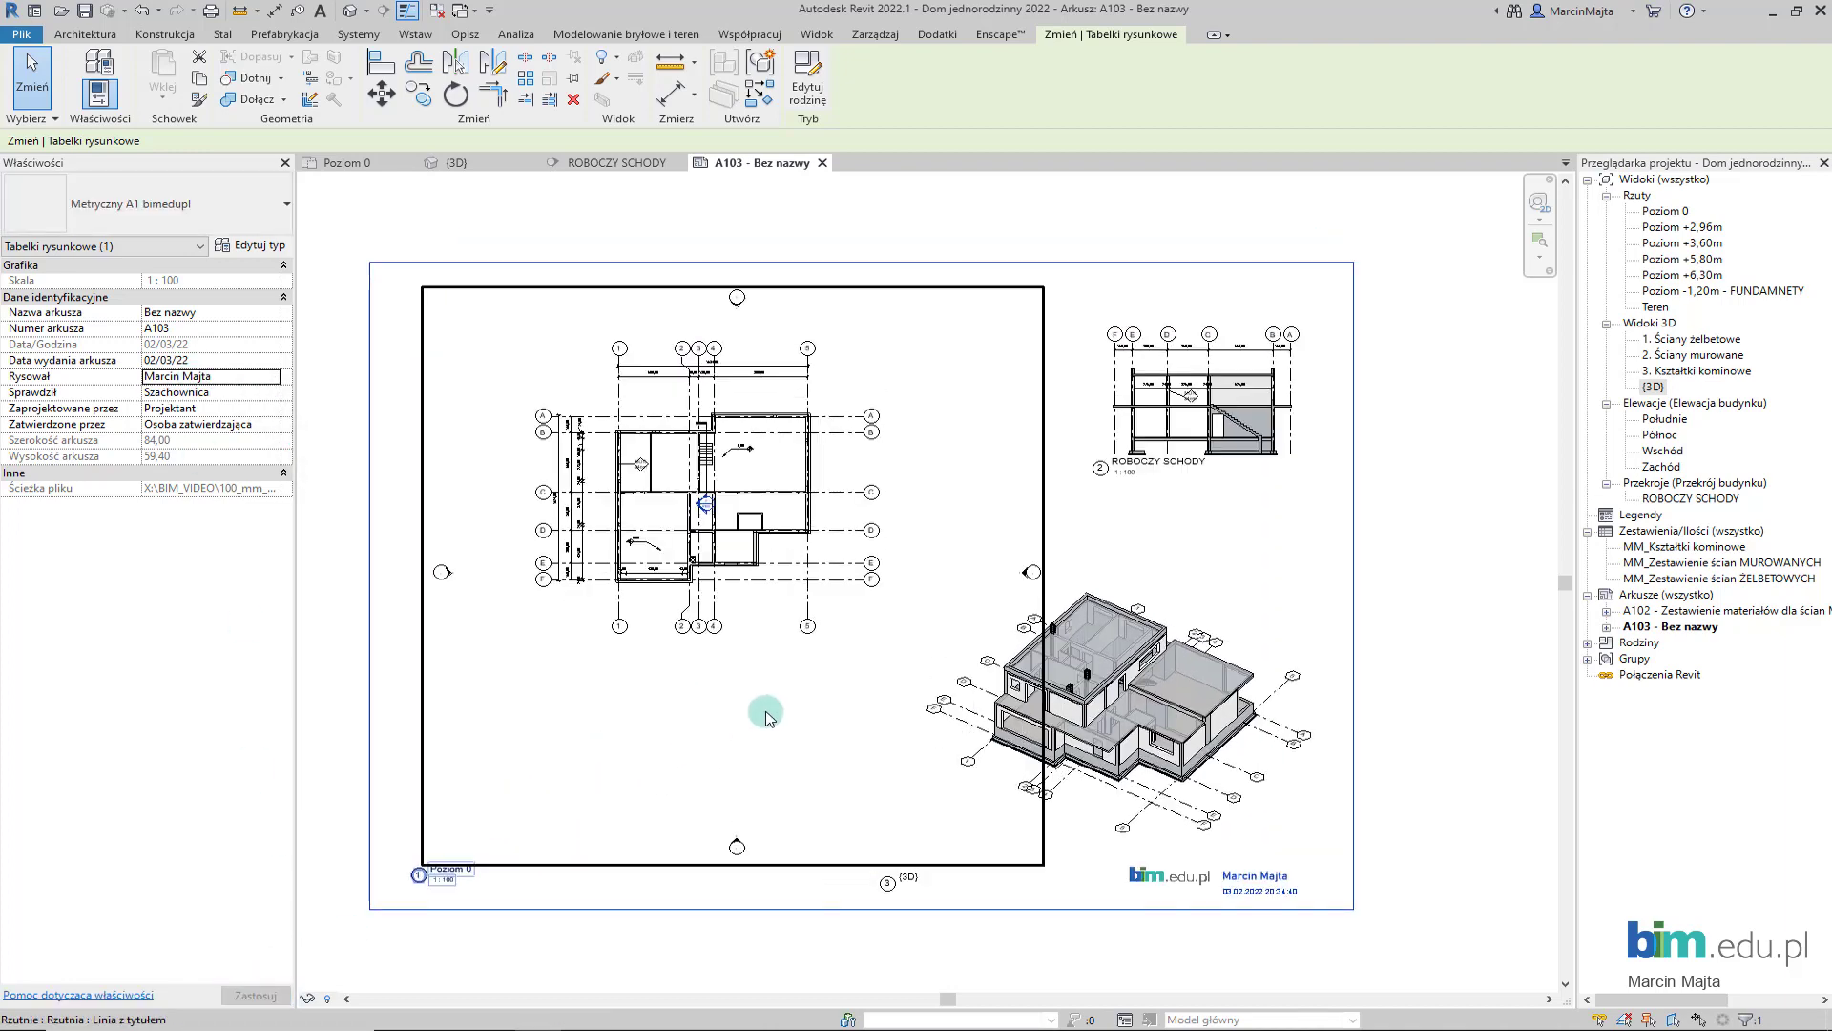
left_click(1513, 577)
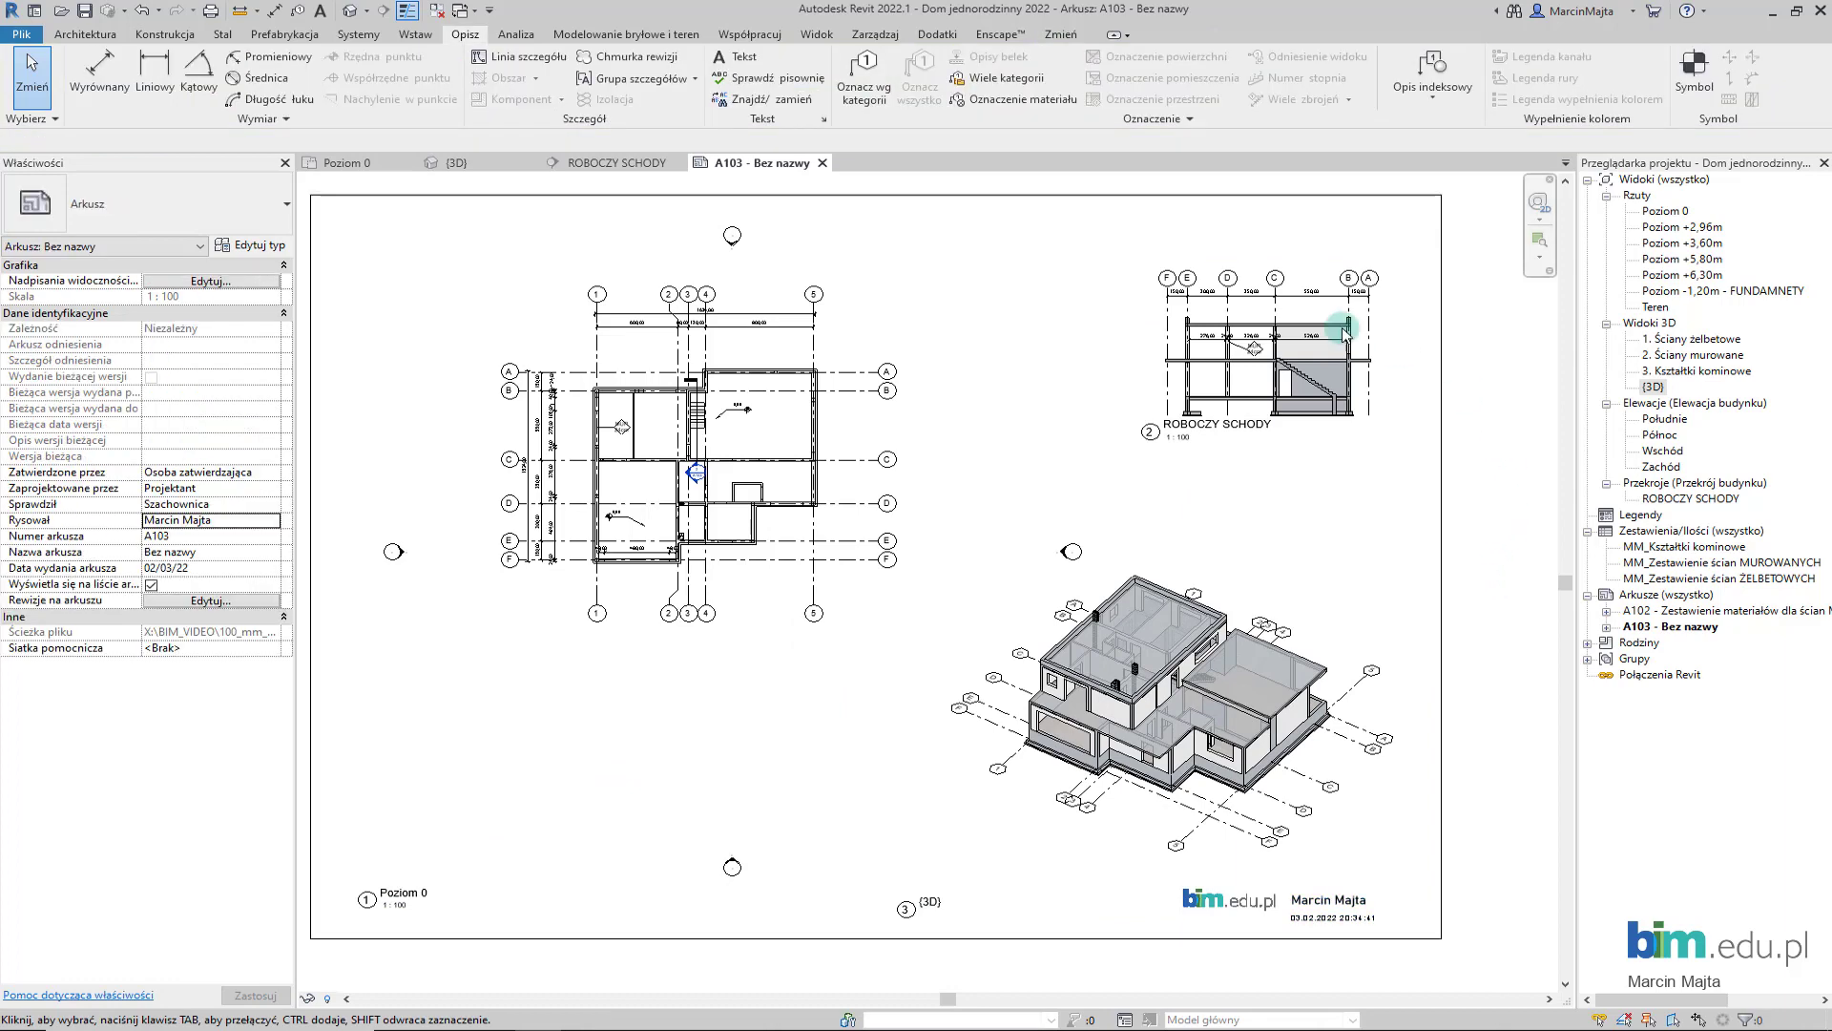
middle_click_drag(1494, 461, 1511, 485)
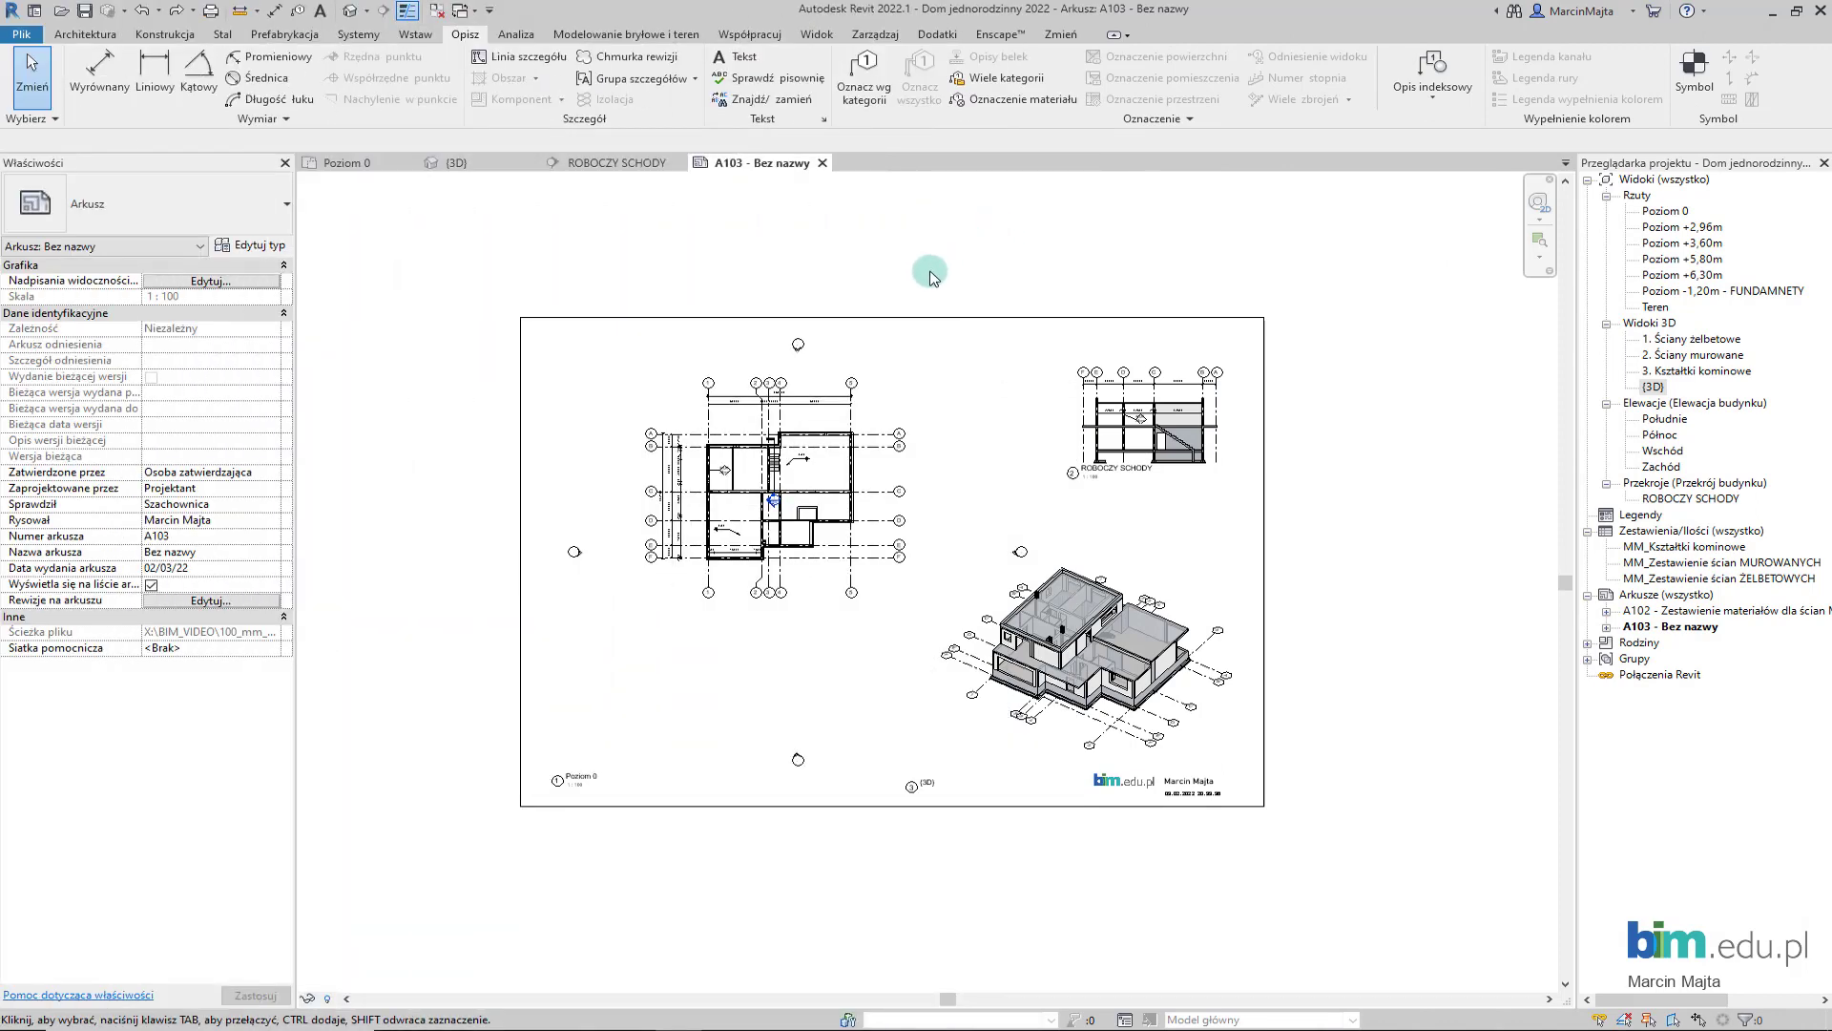
- Set the Poziom 0 viewport to a custom 1:75 scale and move it left on the sheet
left_click(830, 456)
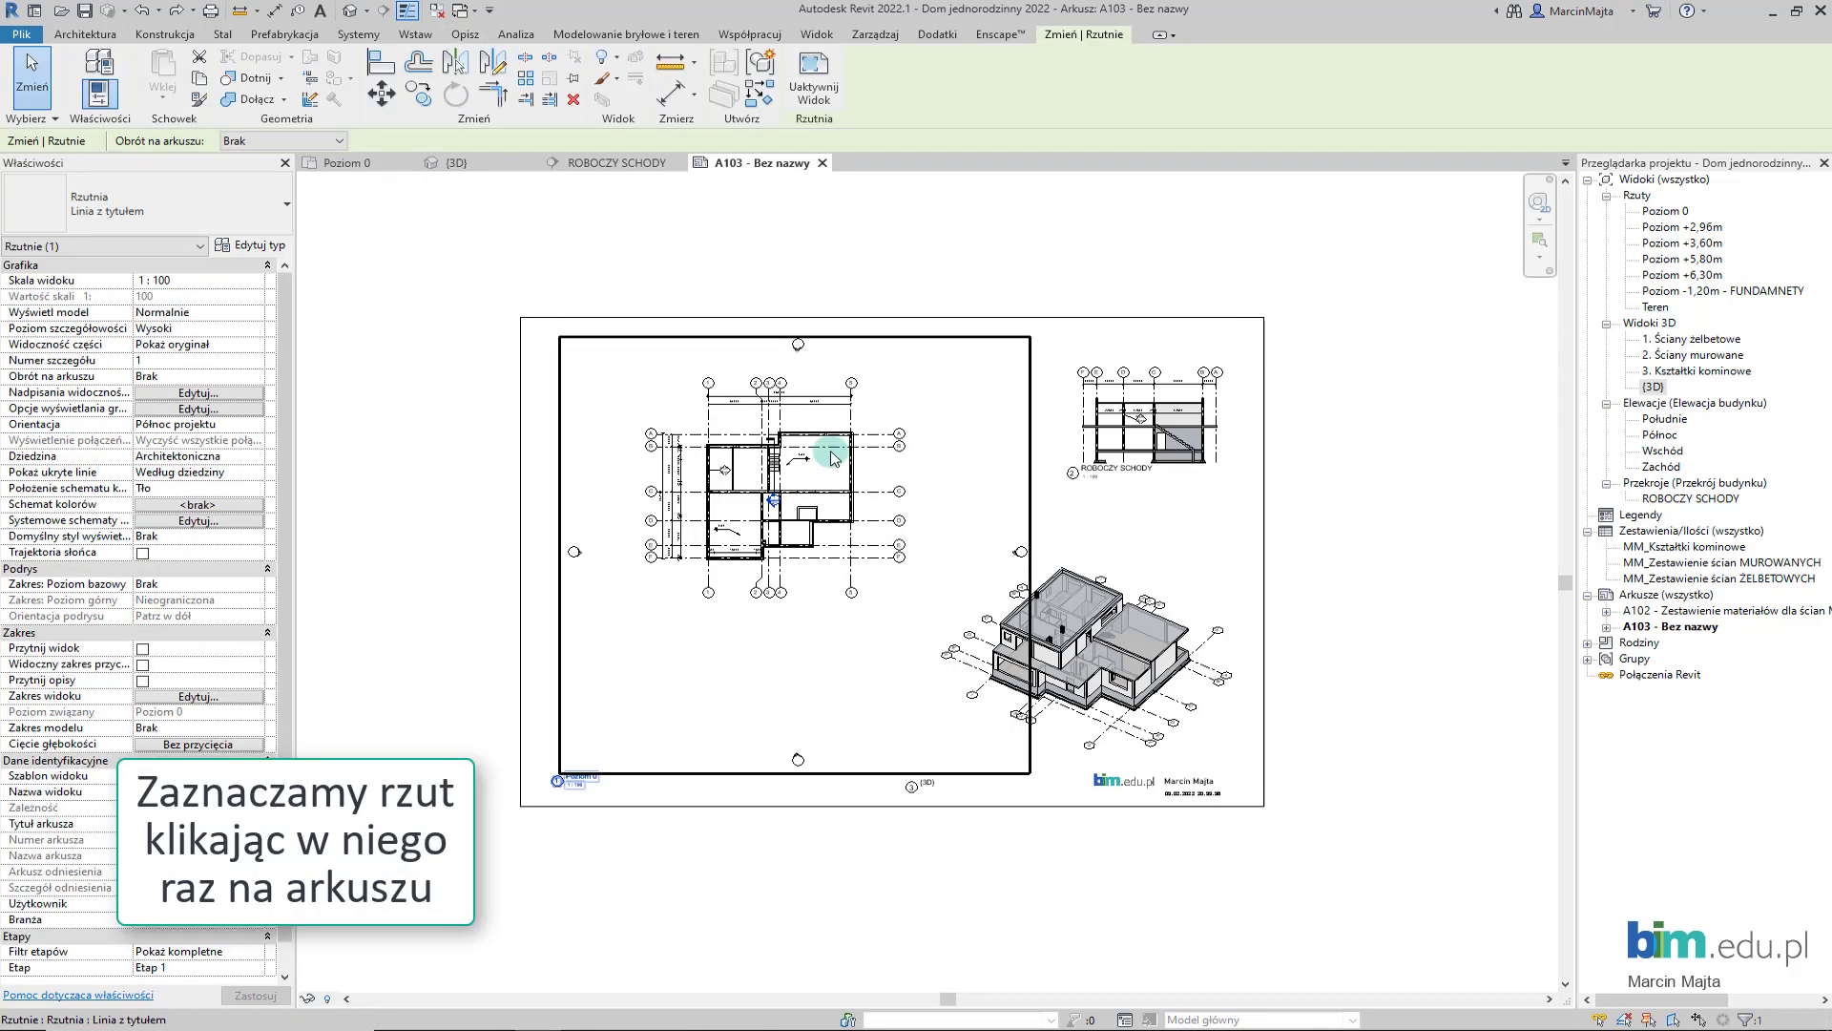
left_click(263, 286)
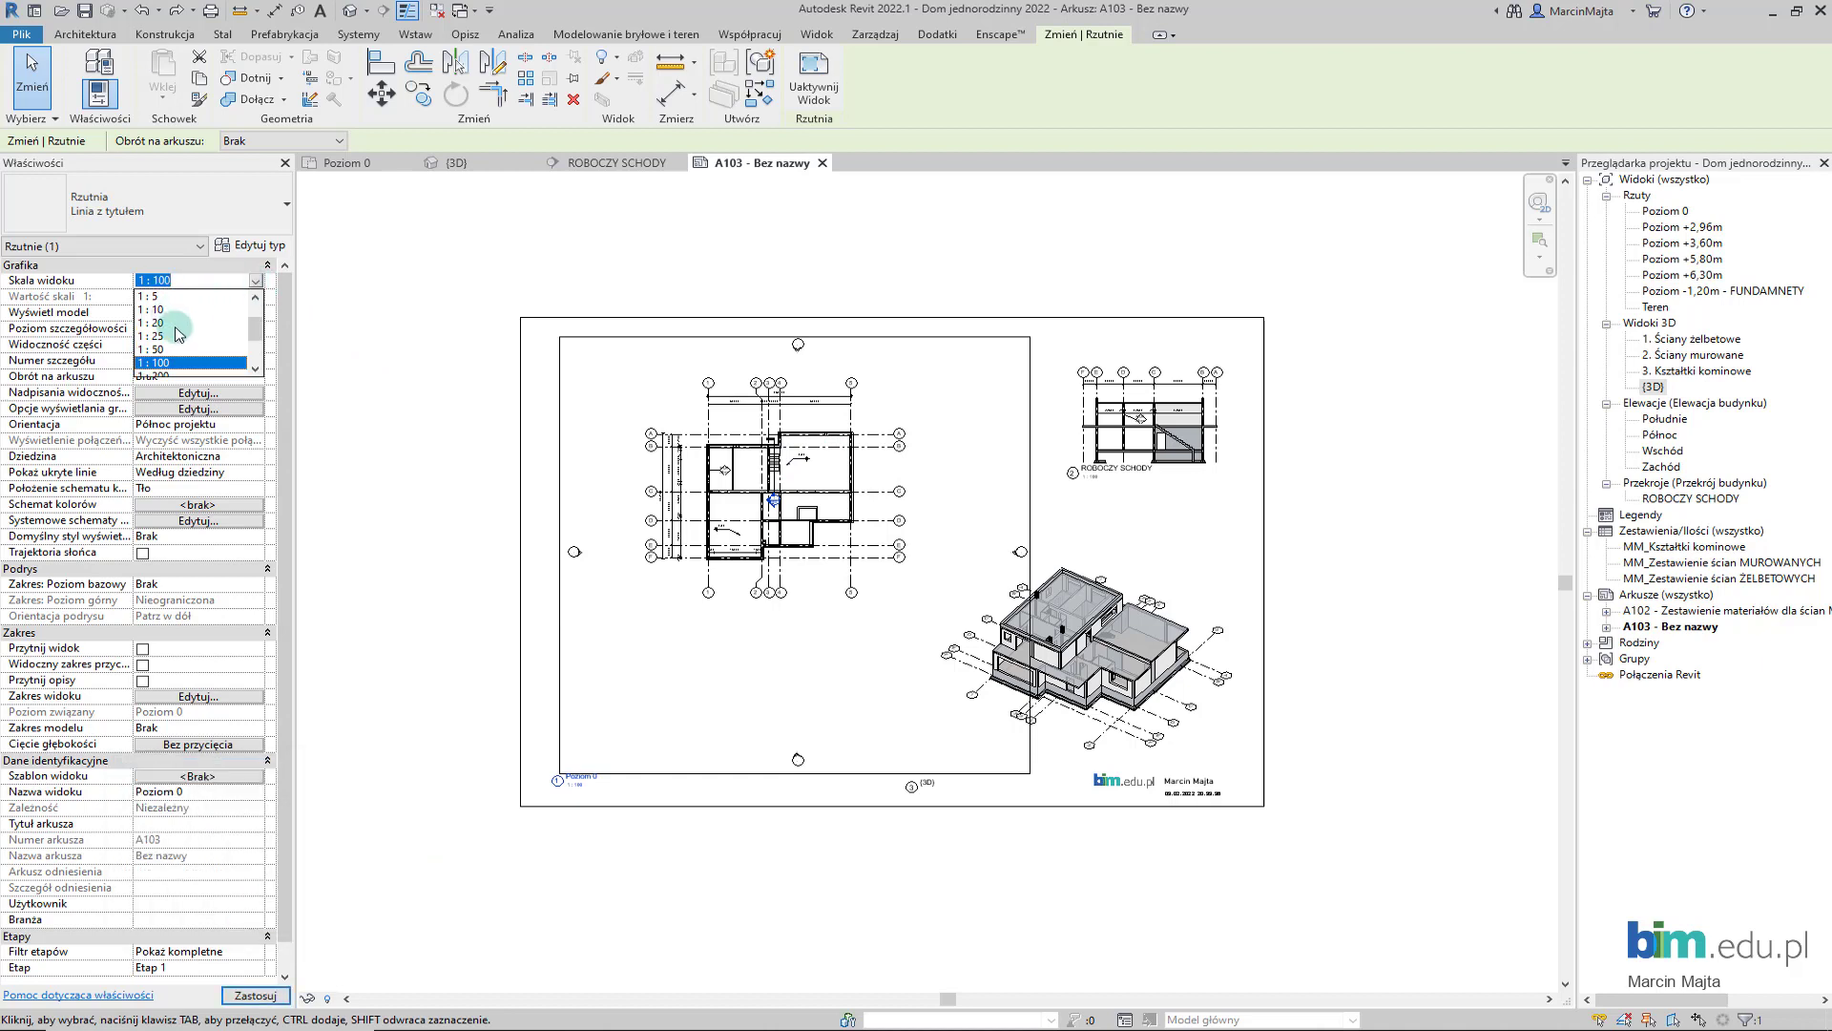
scroll(179, 334, "up", 1)
scroll(183, 334, "down", 1)
scroll(166, 345, "up", 1)
scroll(172, 339, "up", 1)
left_click(181, 298)
type("75")
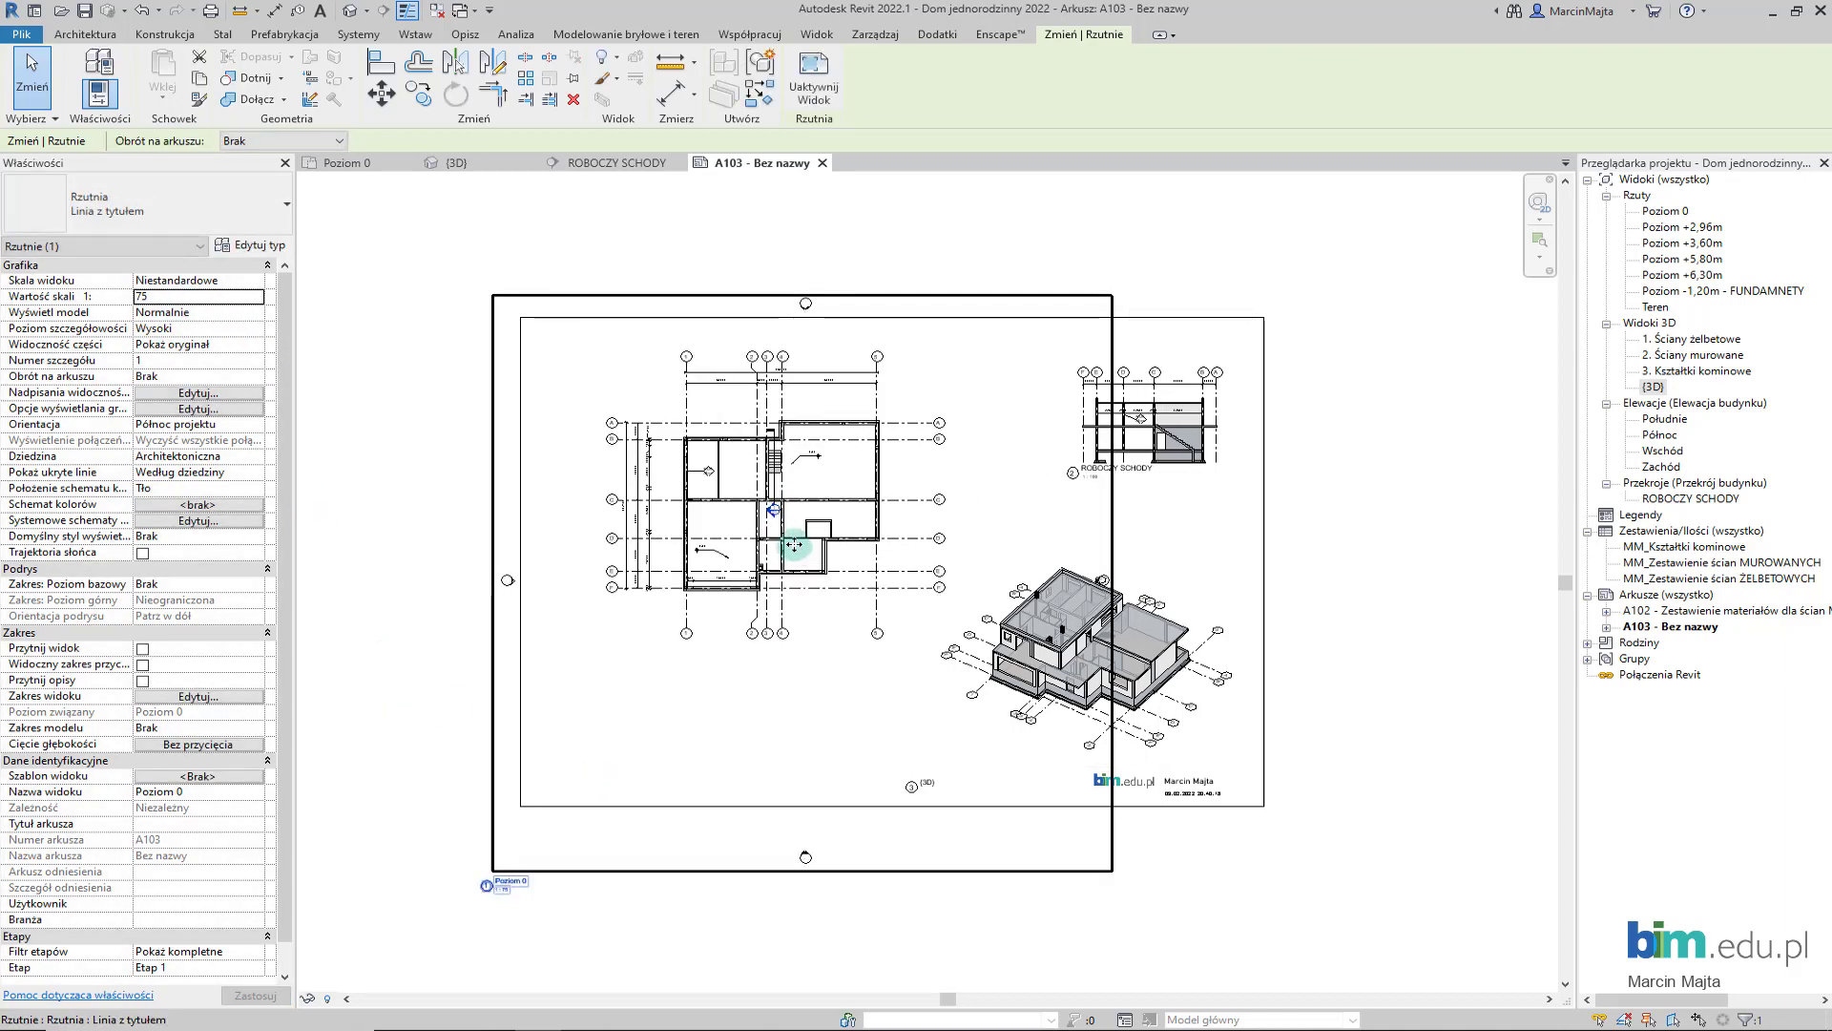
left_click_drag(819, 528, 747, 531)
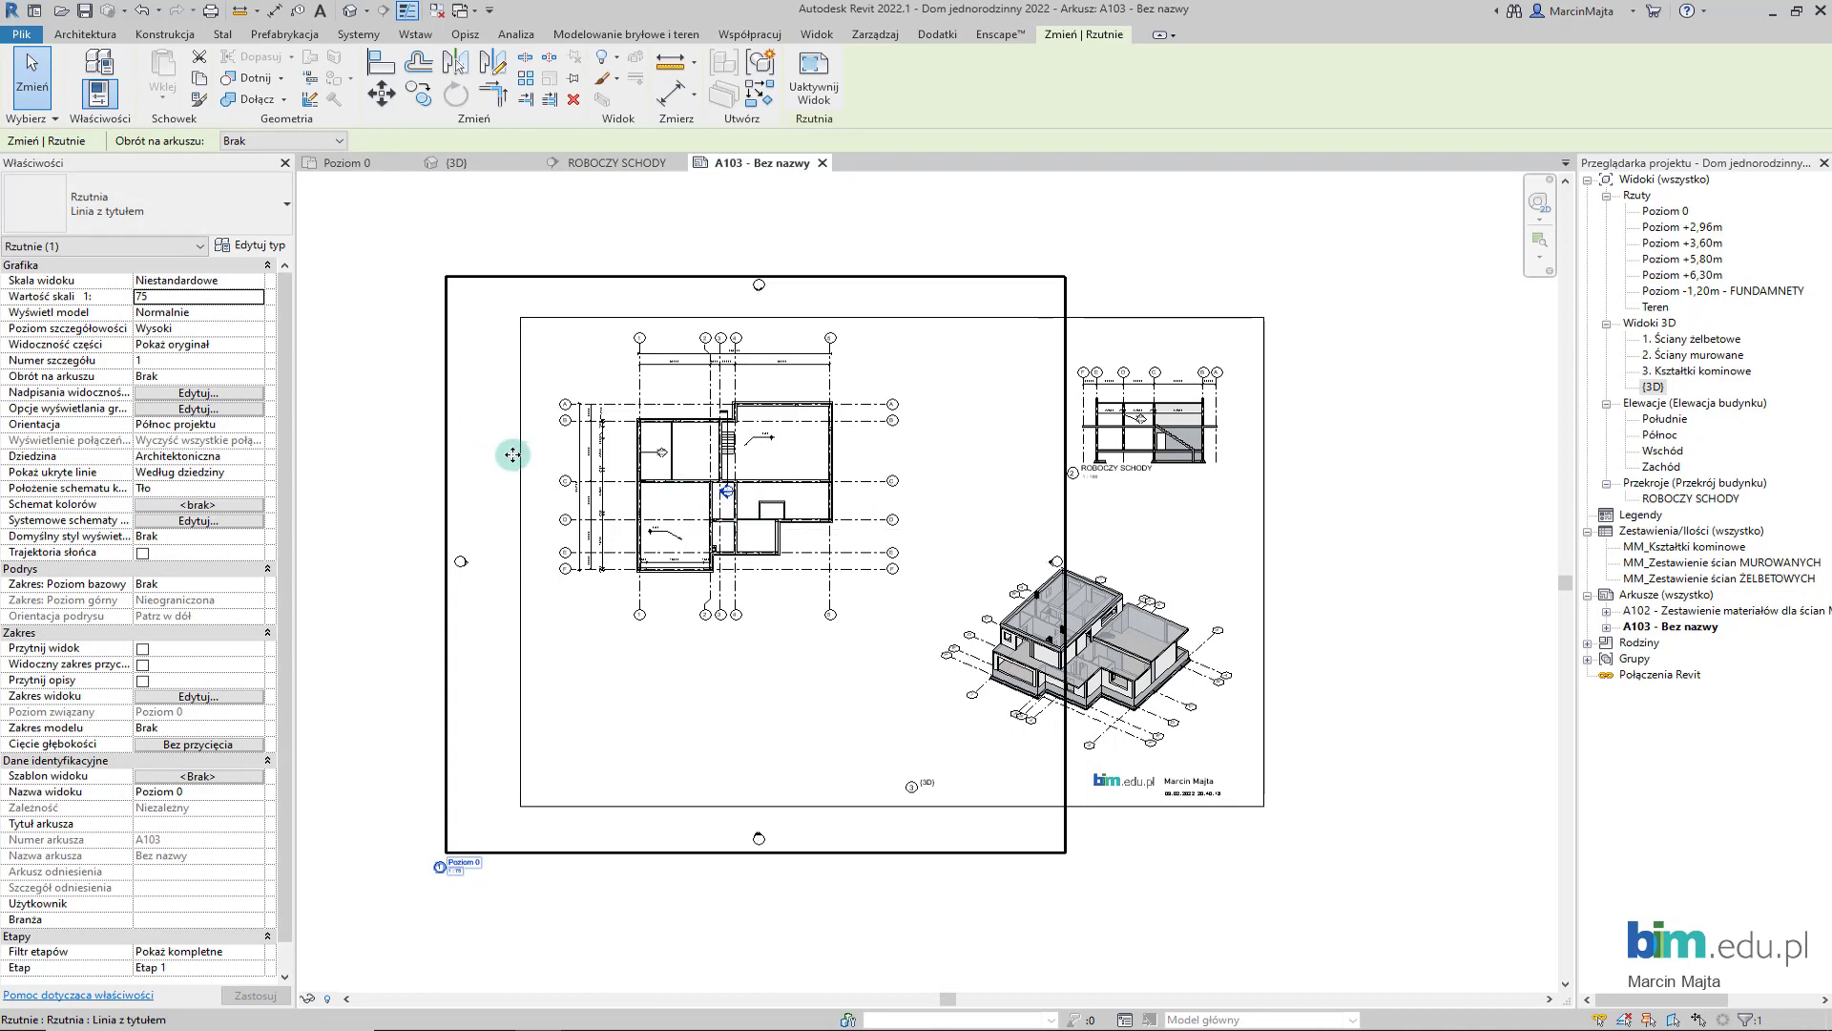
- Turn on Crop View and Crop Region Visible for the Poziom 0 plan
left_click(143, 653)
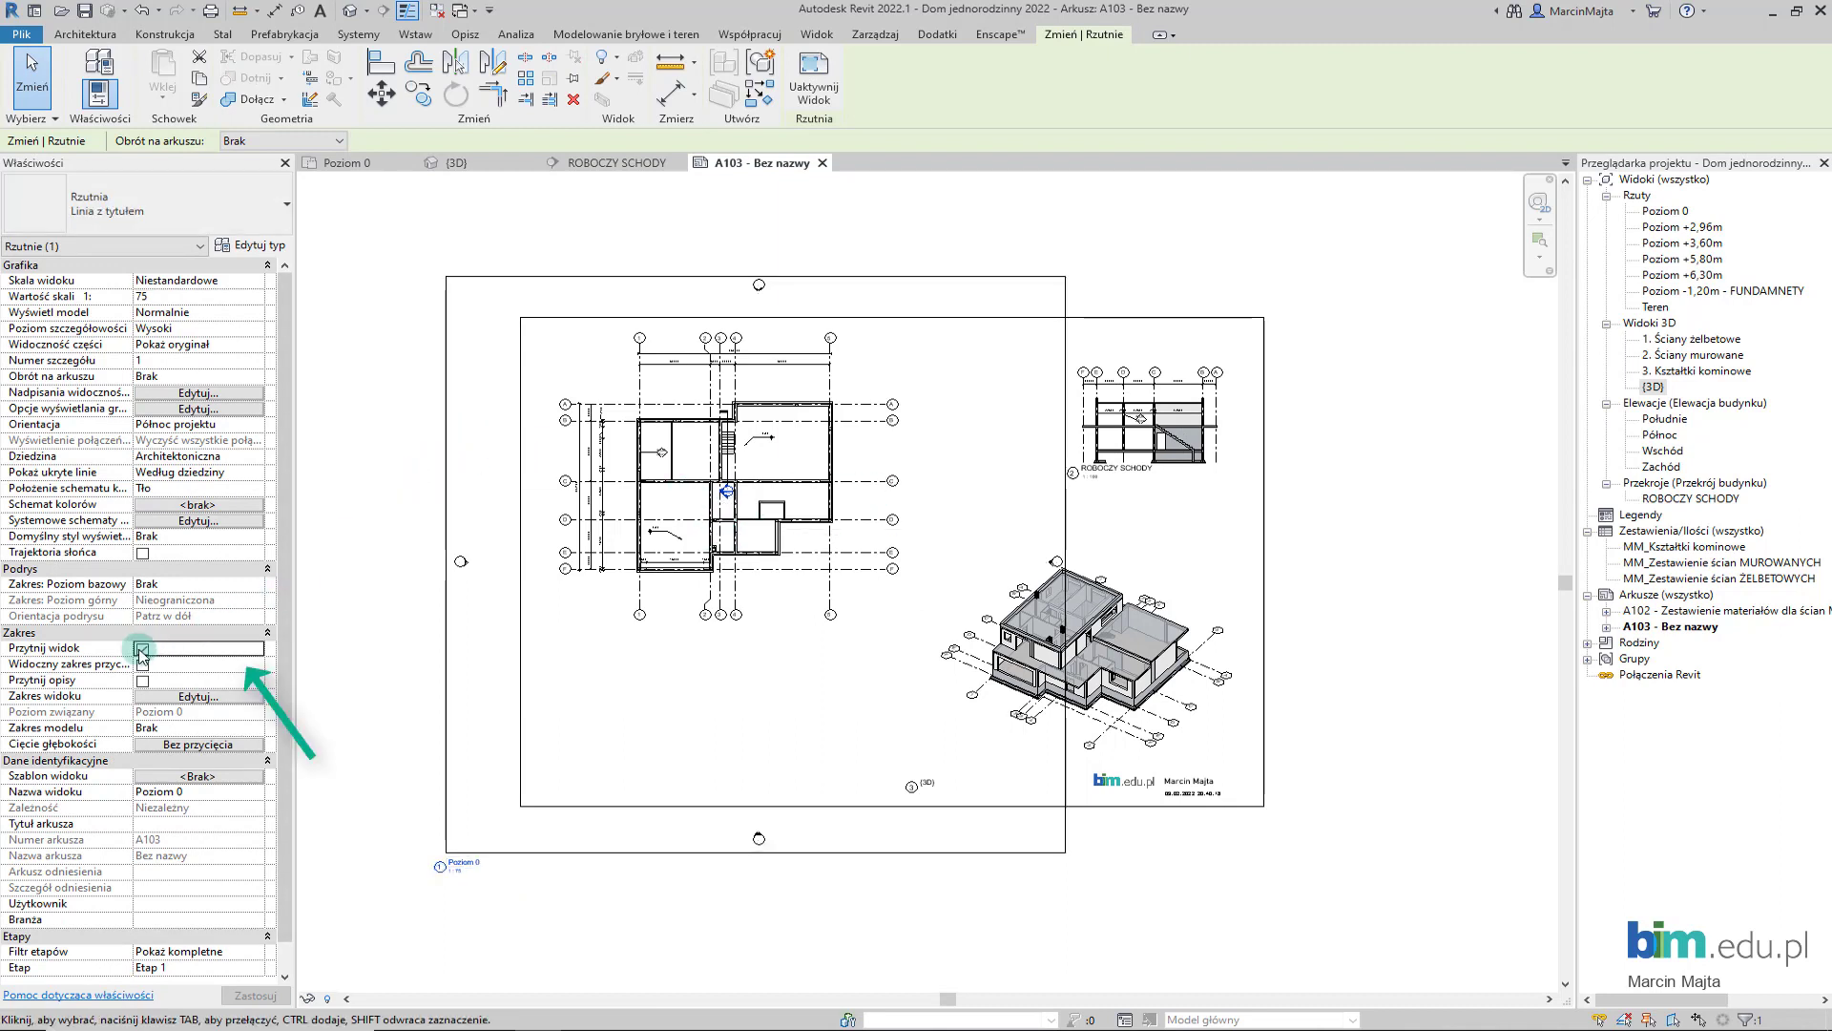
left_click(143, 665)
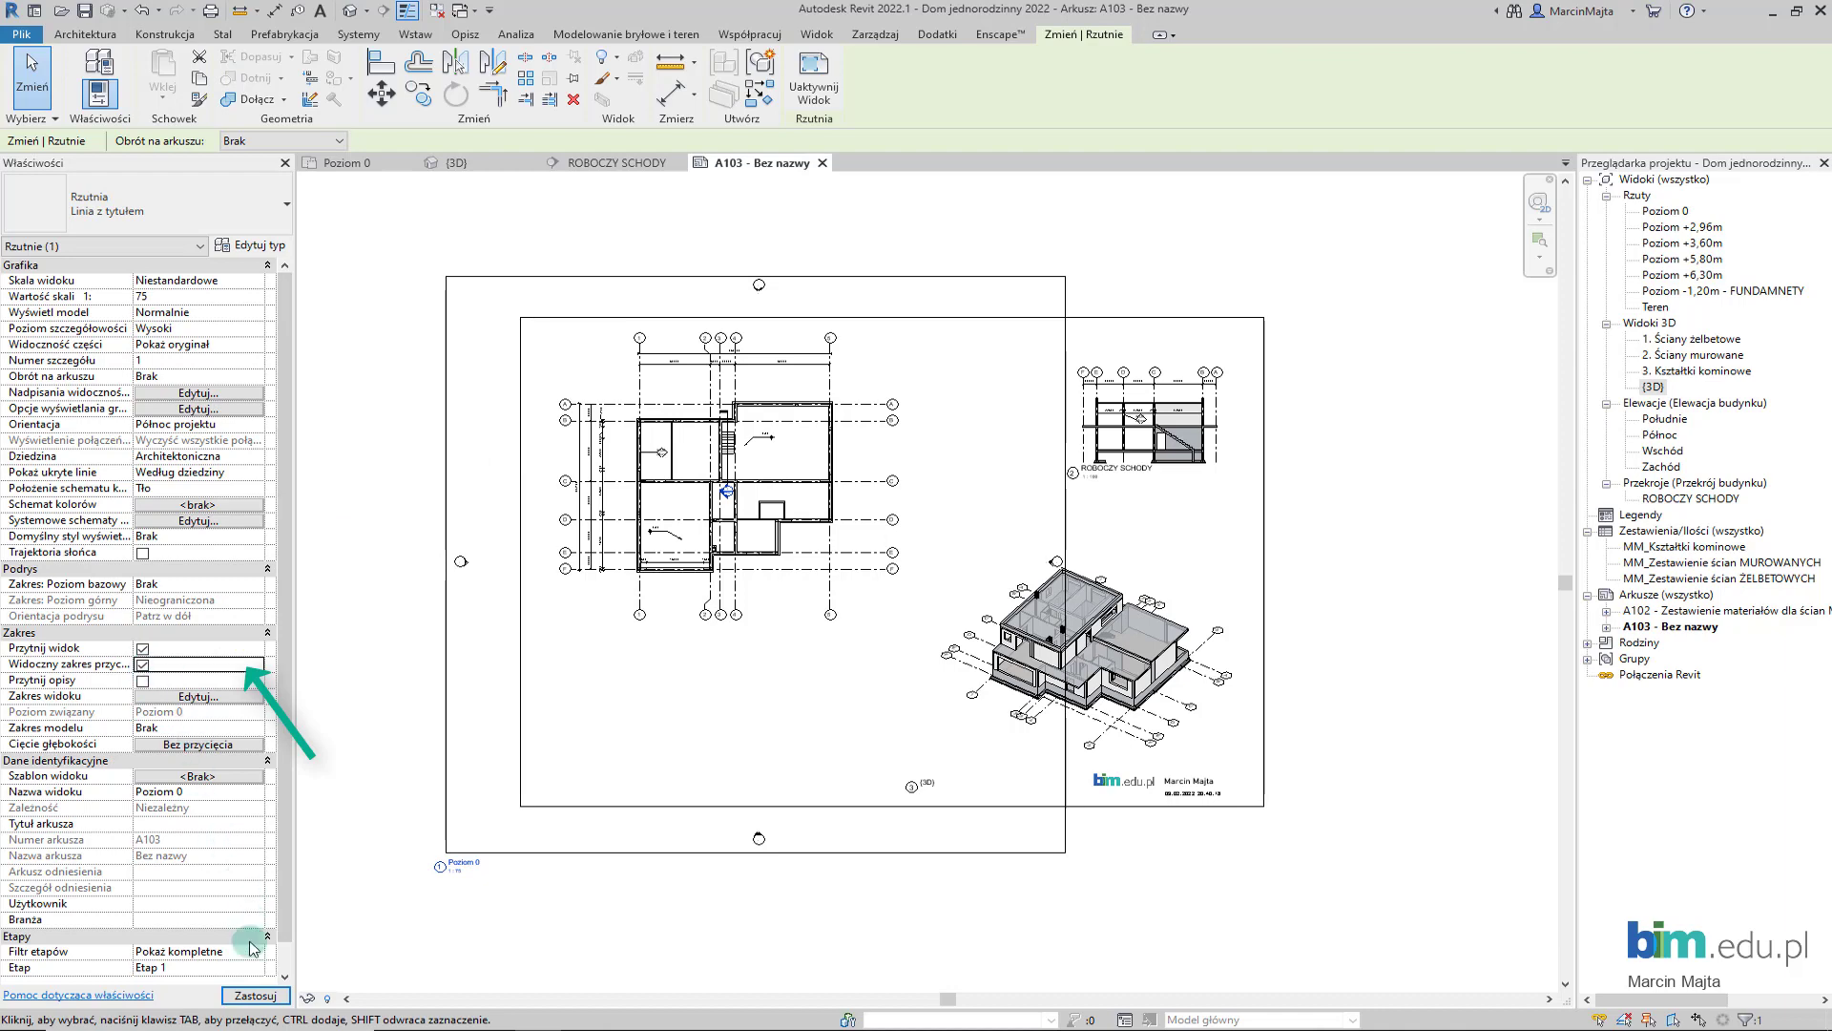
left_click(267, 997)
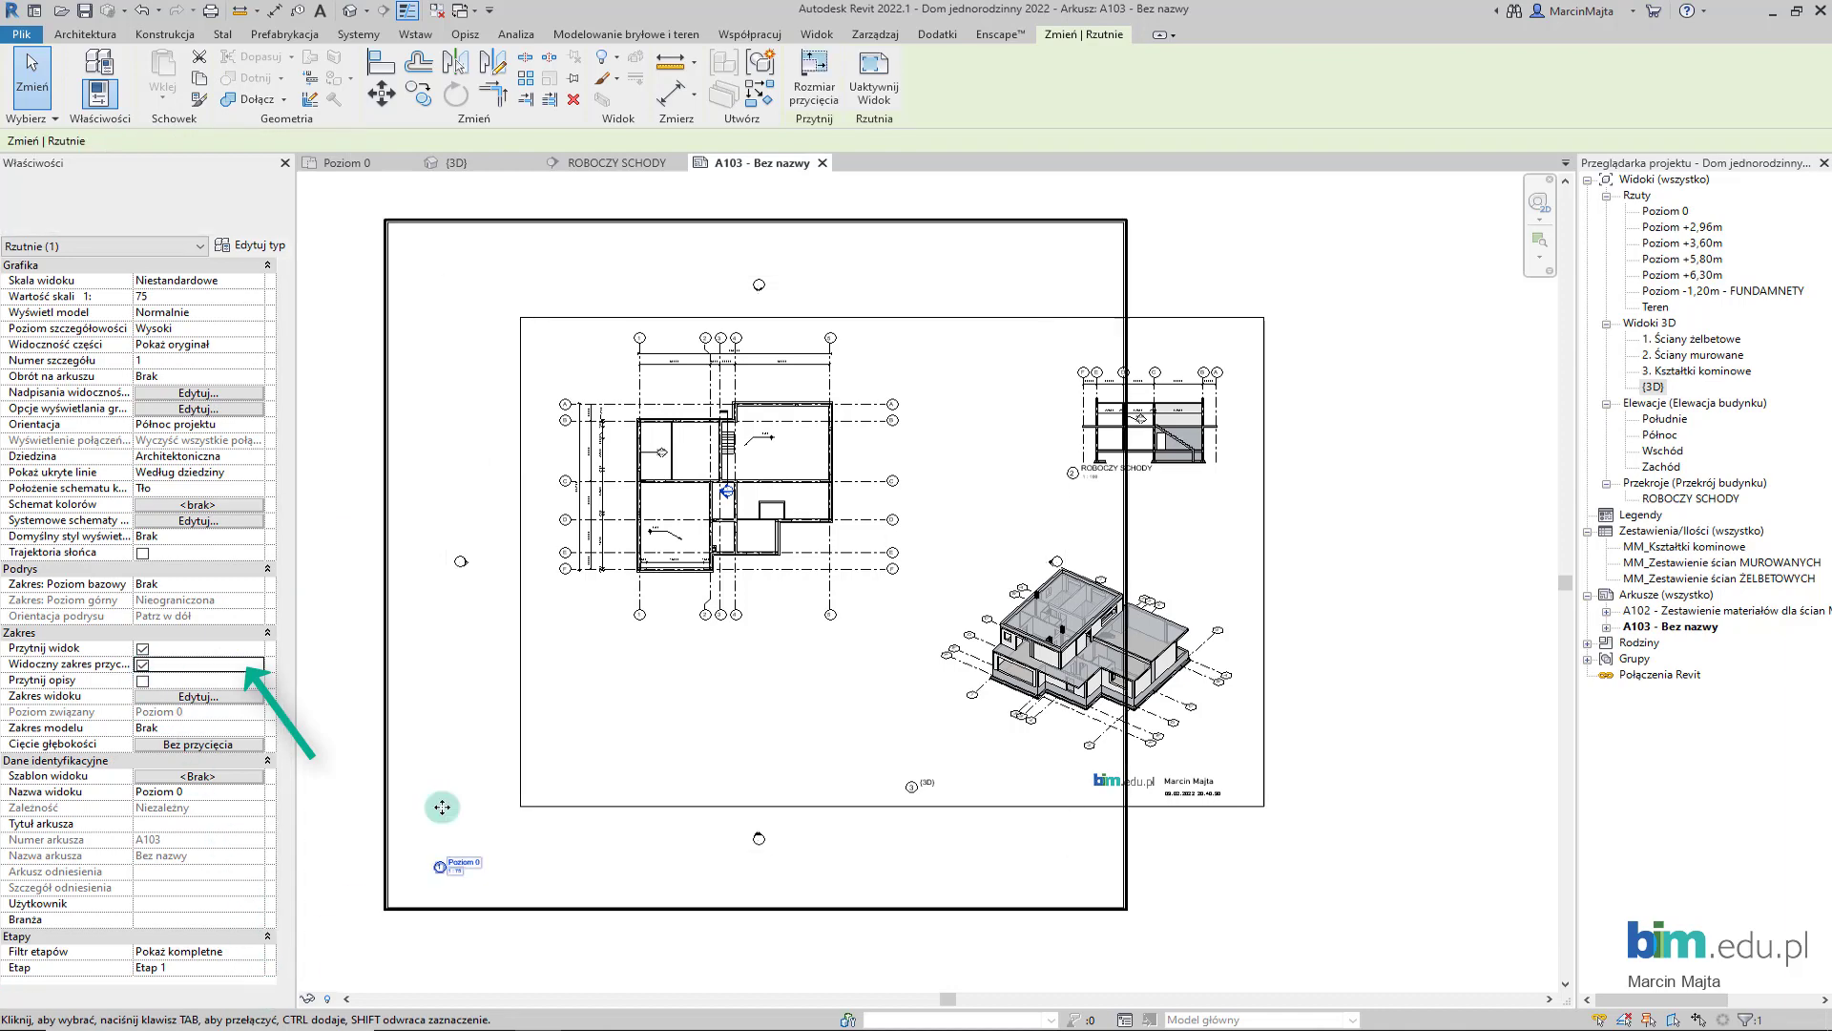
- Pull all four crop edges of the Poziom 0 plan in tight around the building
double_click(587, 570)
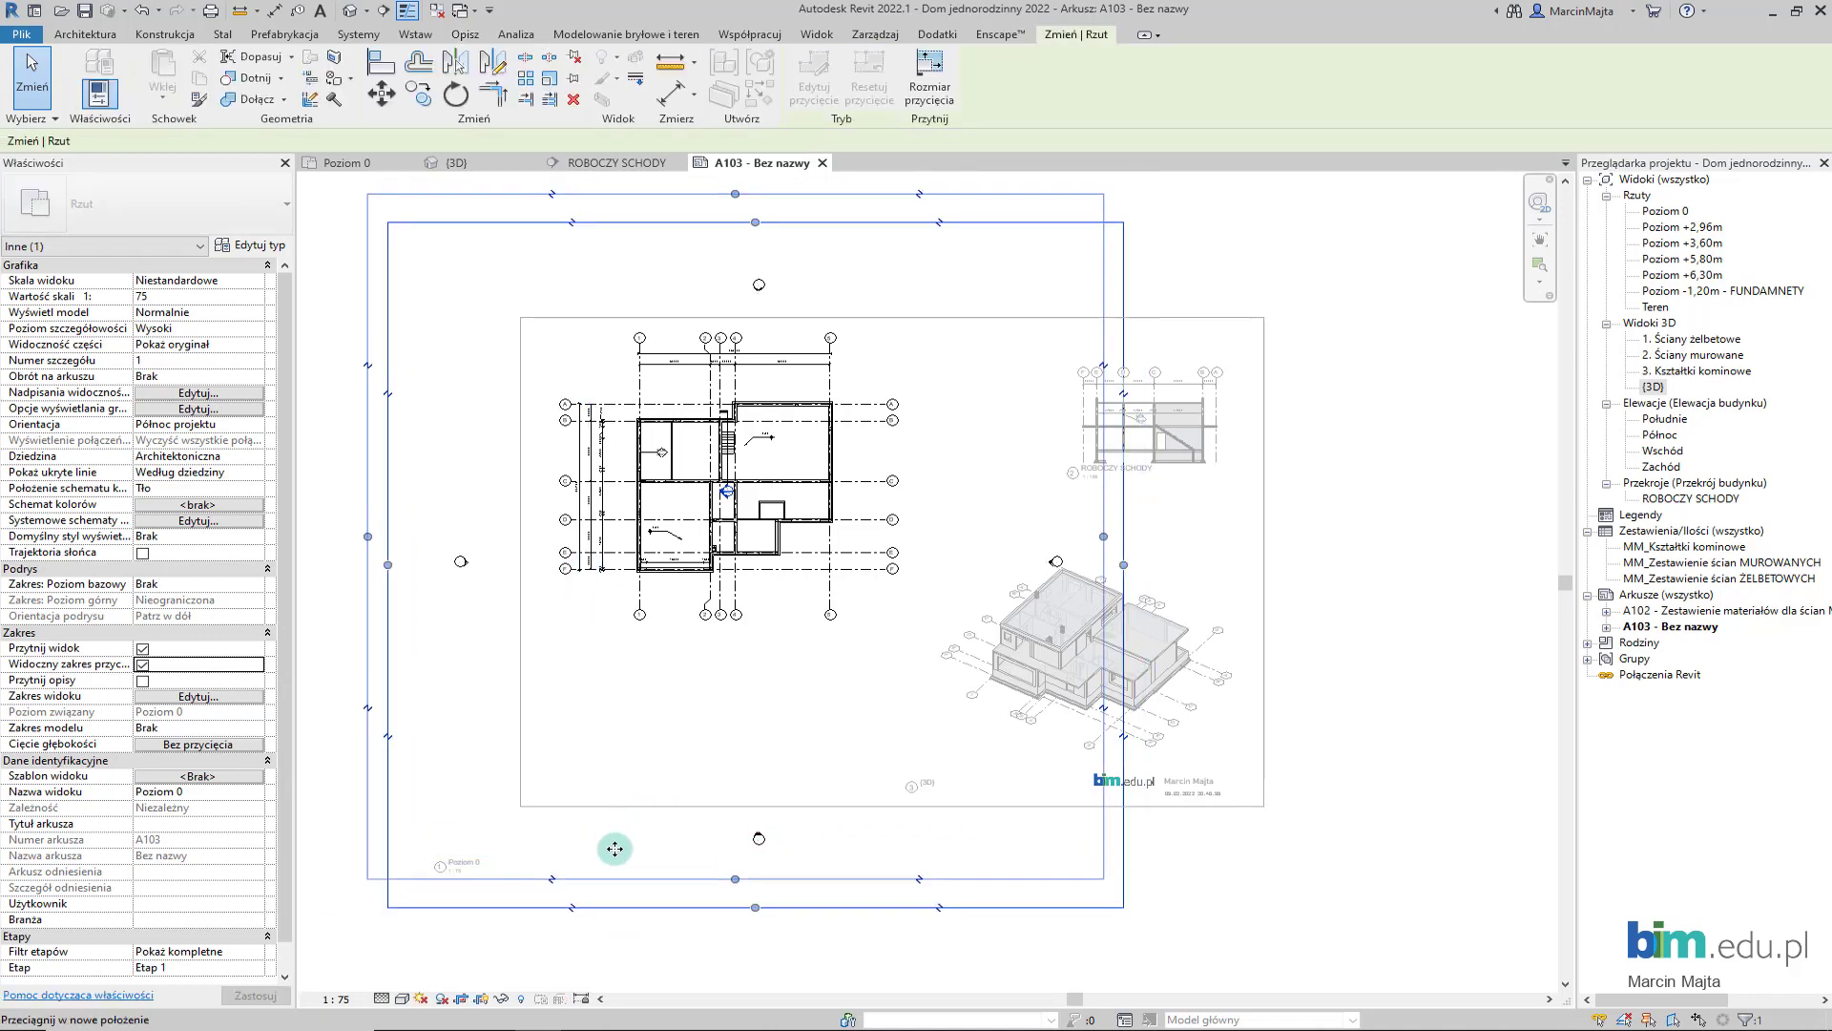
left_click(641, 901)
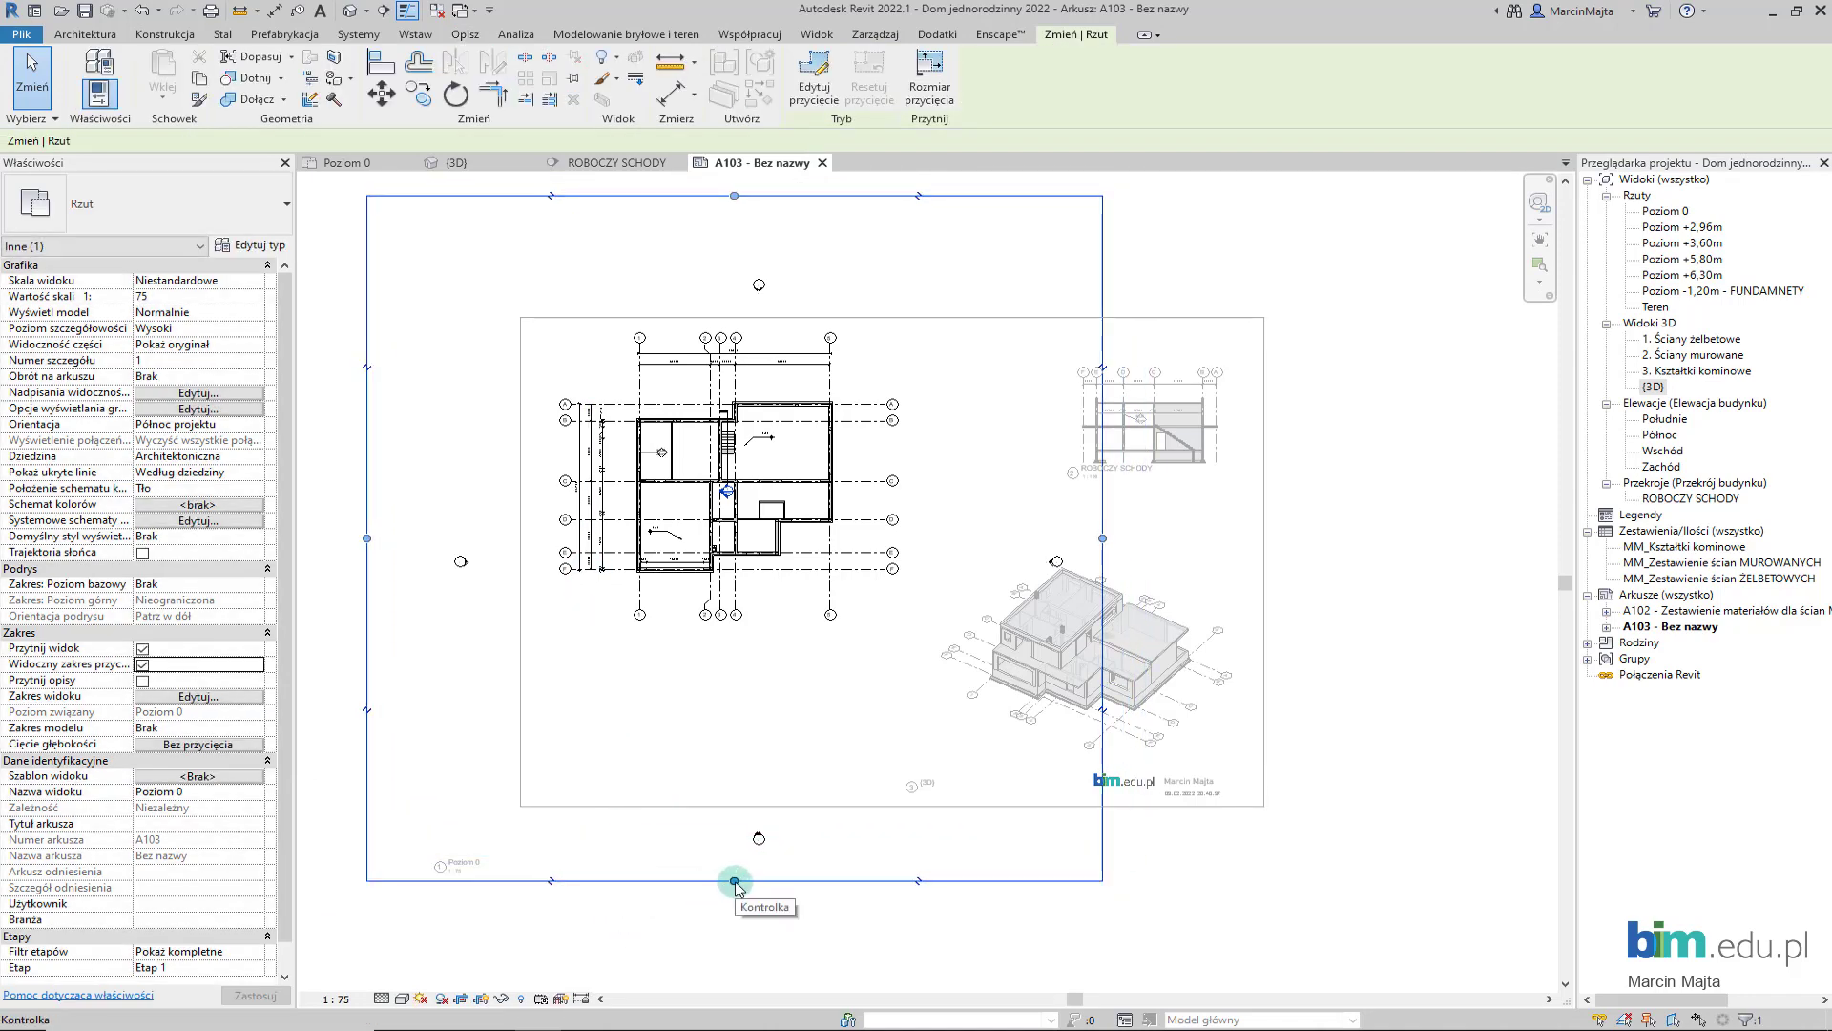
left_click_drag(735, 883, 755, 648)
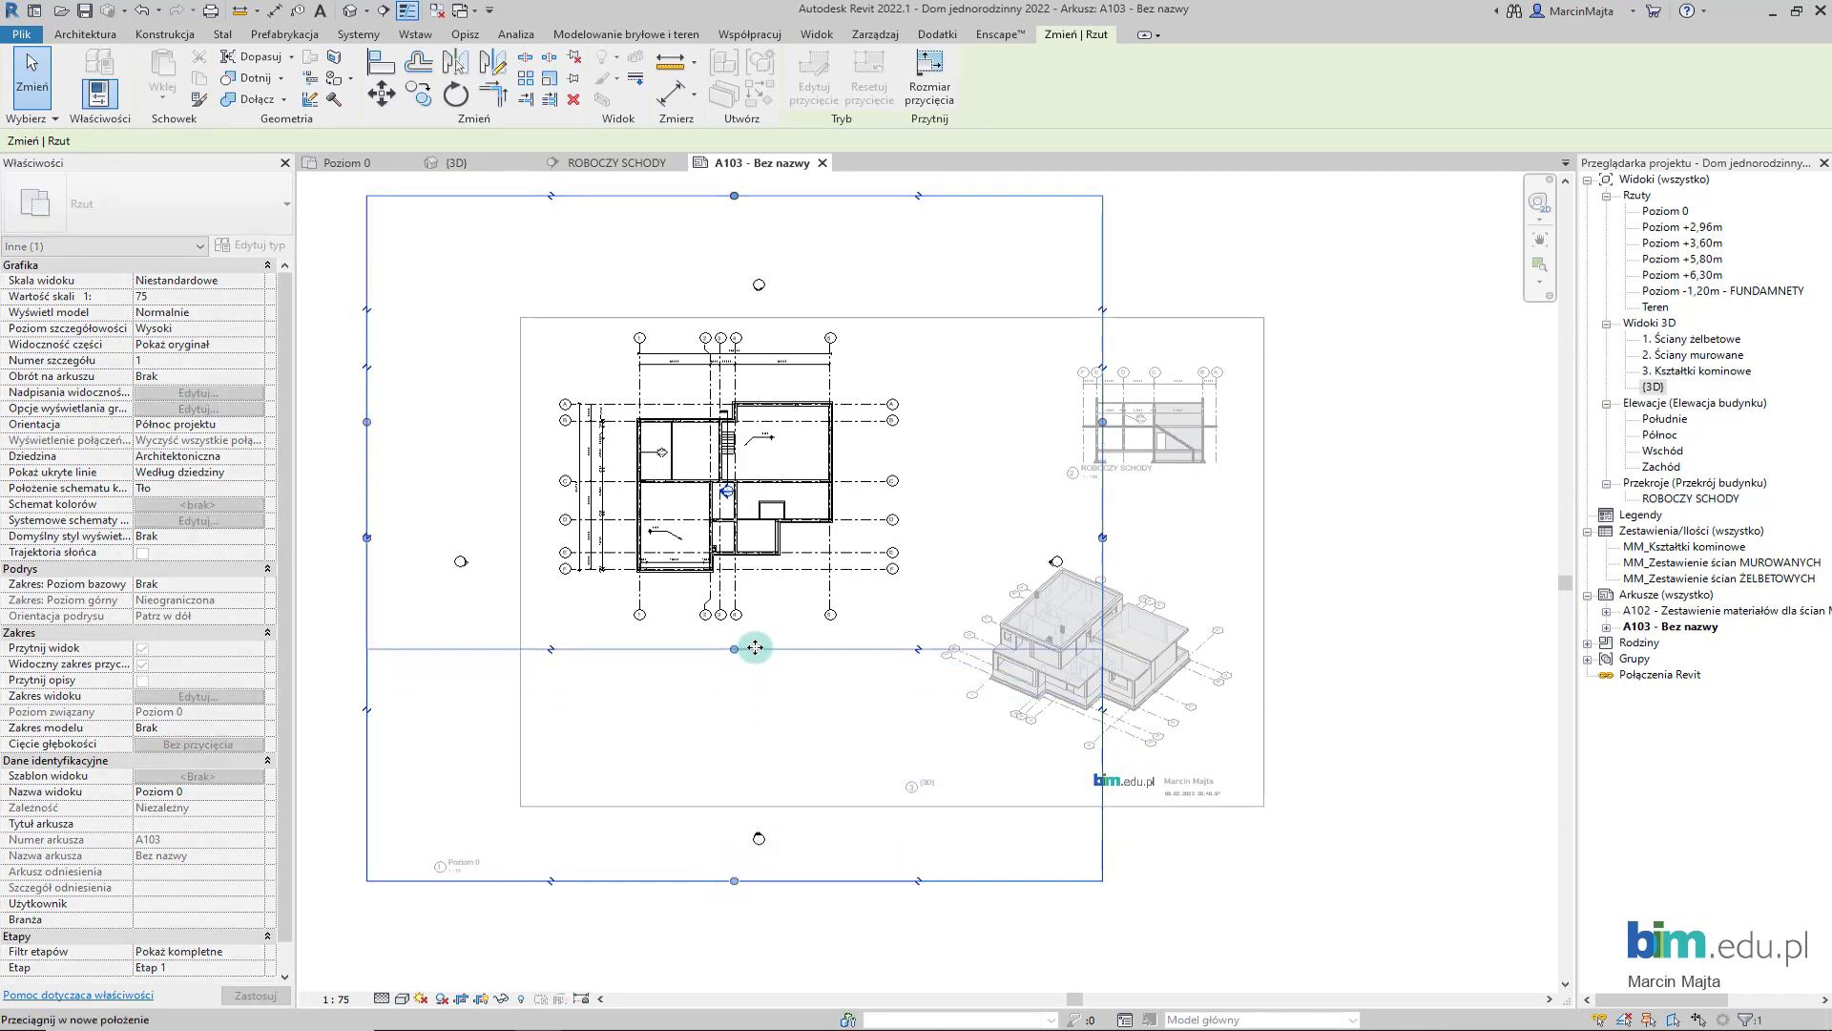
left_click_drag(1102, 420, 923, 417)
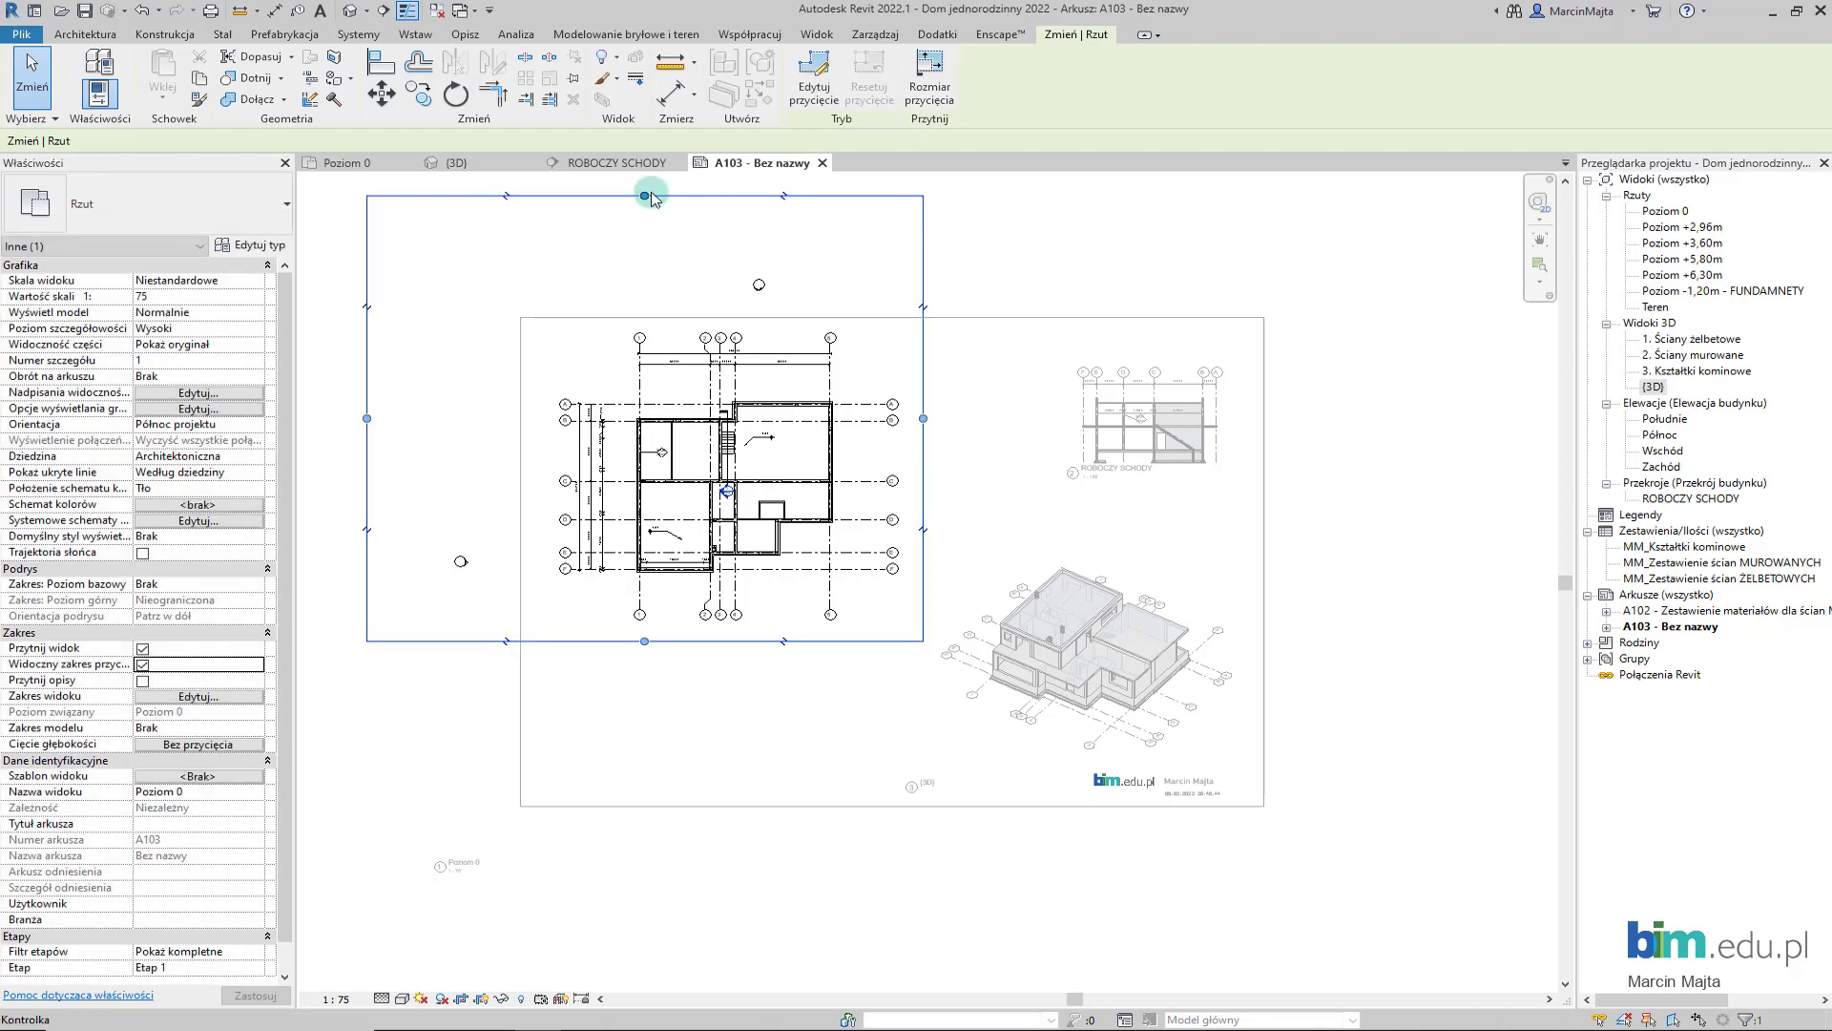
left_click_drag(645, 195, 630, 325)
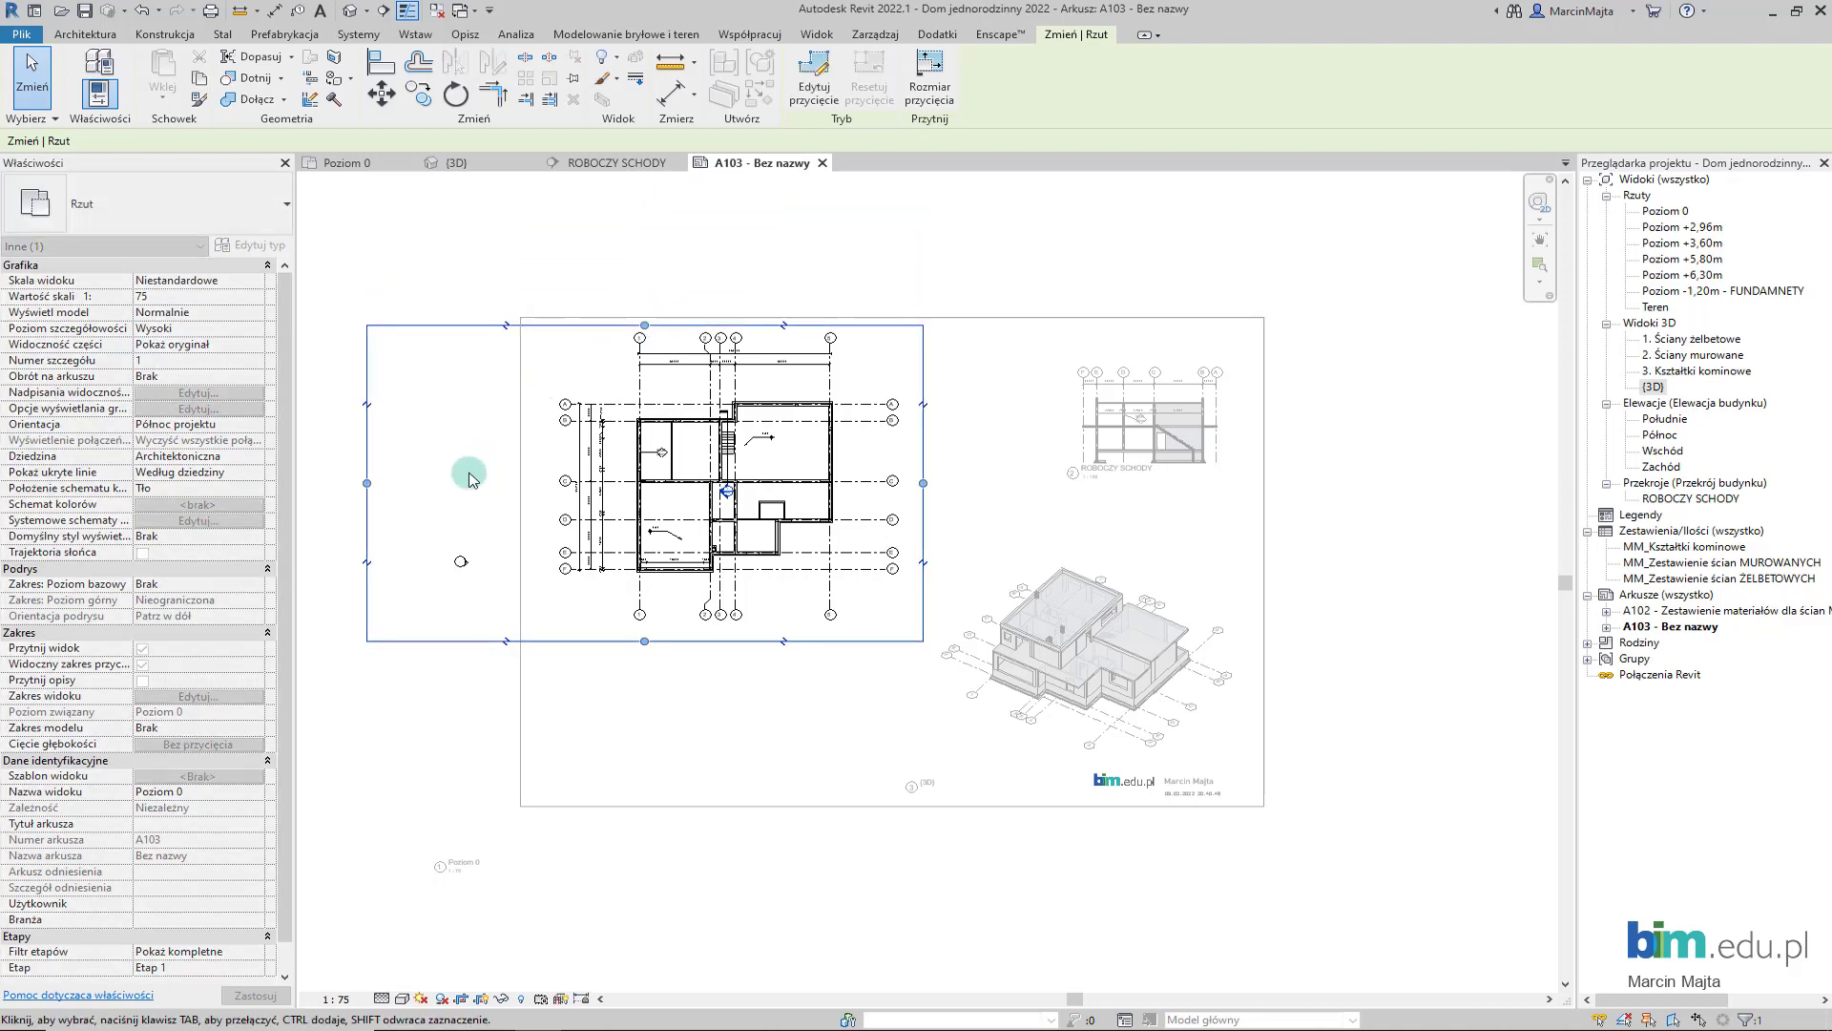
left_click_drag(366, 483, 550, 483)
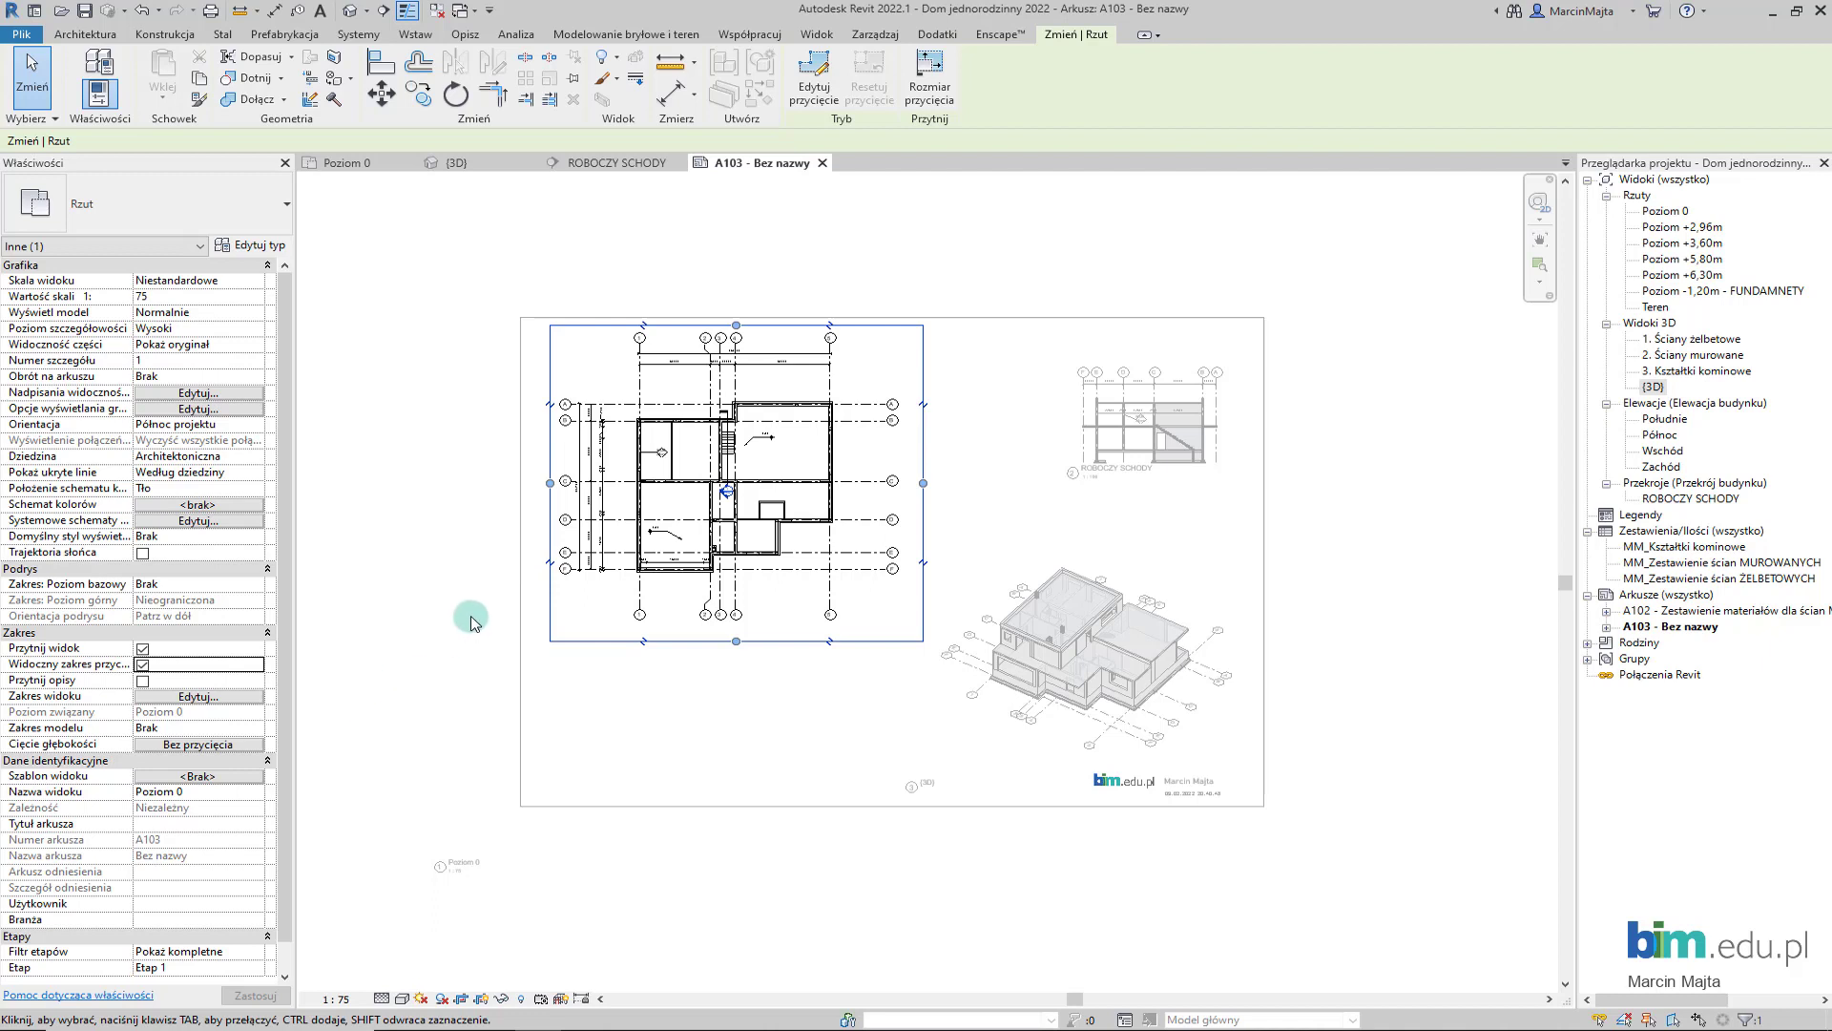
- Hide the plan's crop region and move the Poziom 0 viewport title beside the plan
left_click(143, 665)
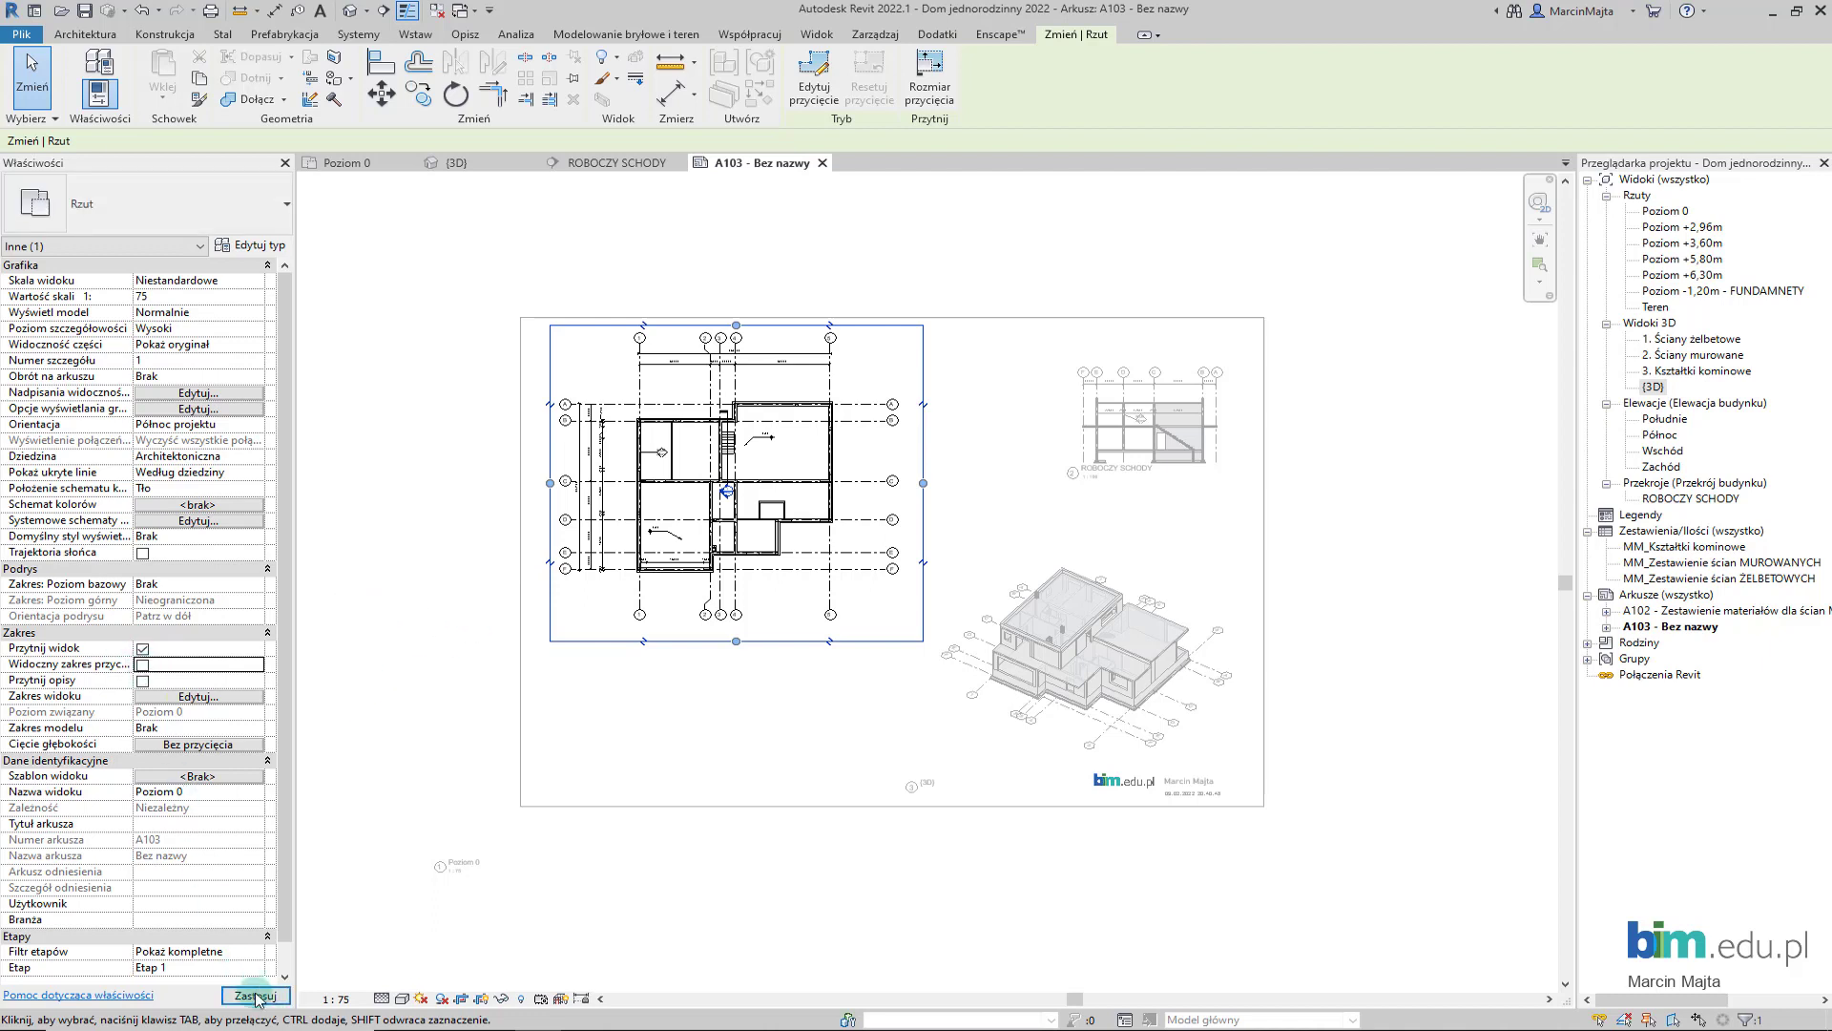
left_click(255, 996)
double_click(449, 897)
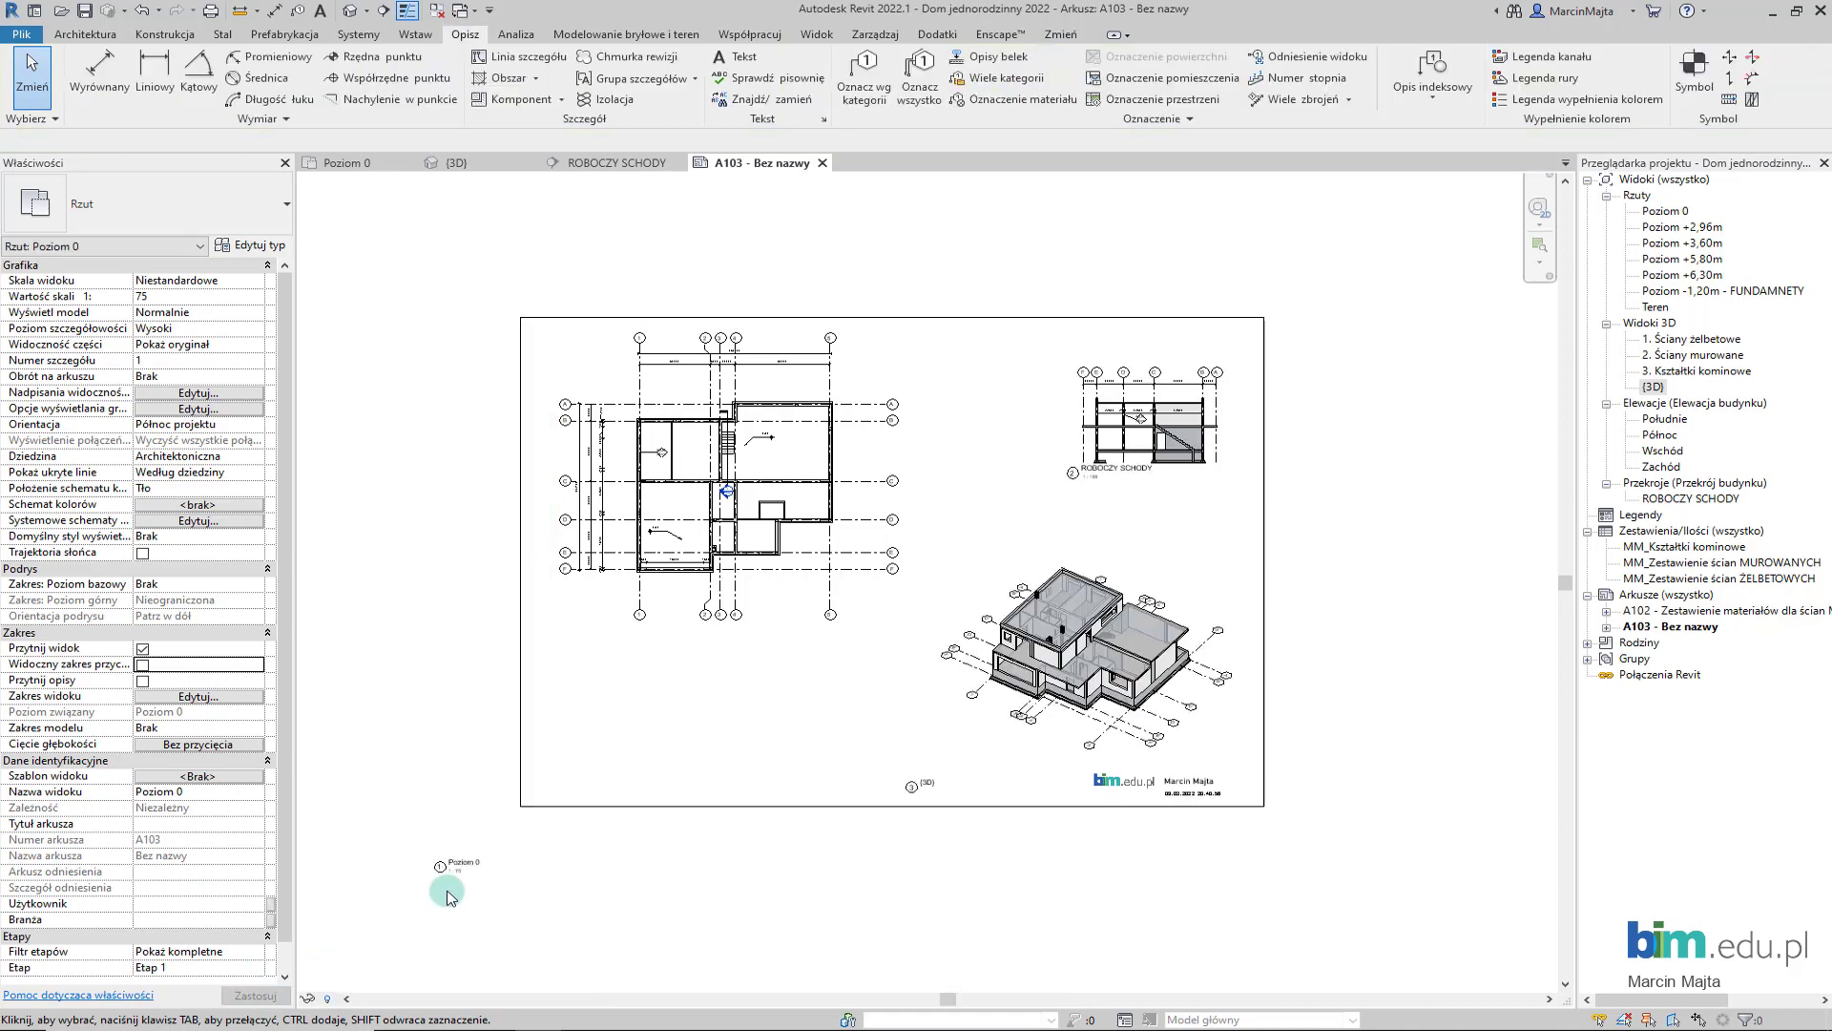
left_click(461, 871)
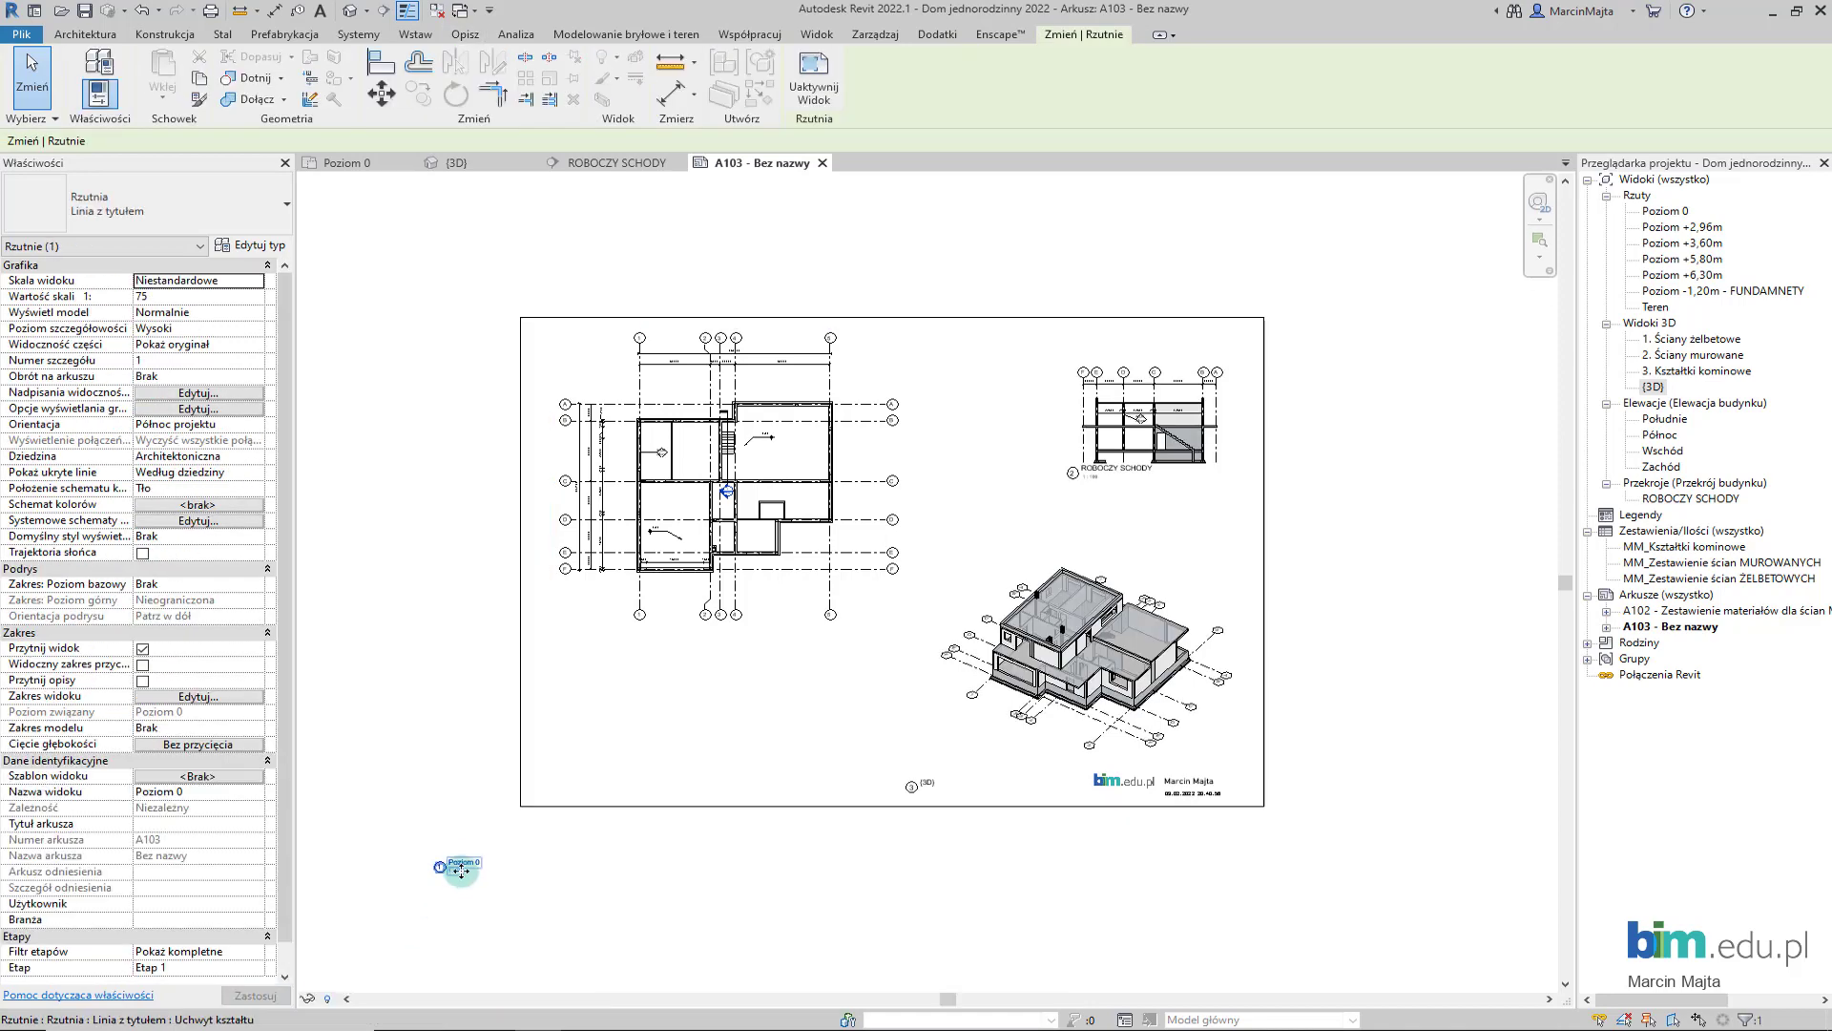
mouse_move(461, 859)
left_mouse_down()
mouse_move(595, 644)
mouse_move(603, 592)
left_mouse_up()
left_click(709, 641)
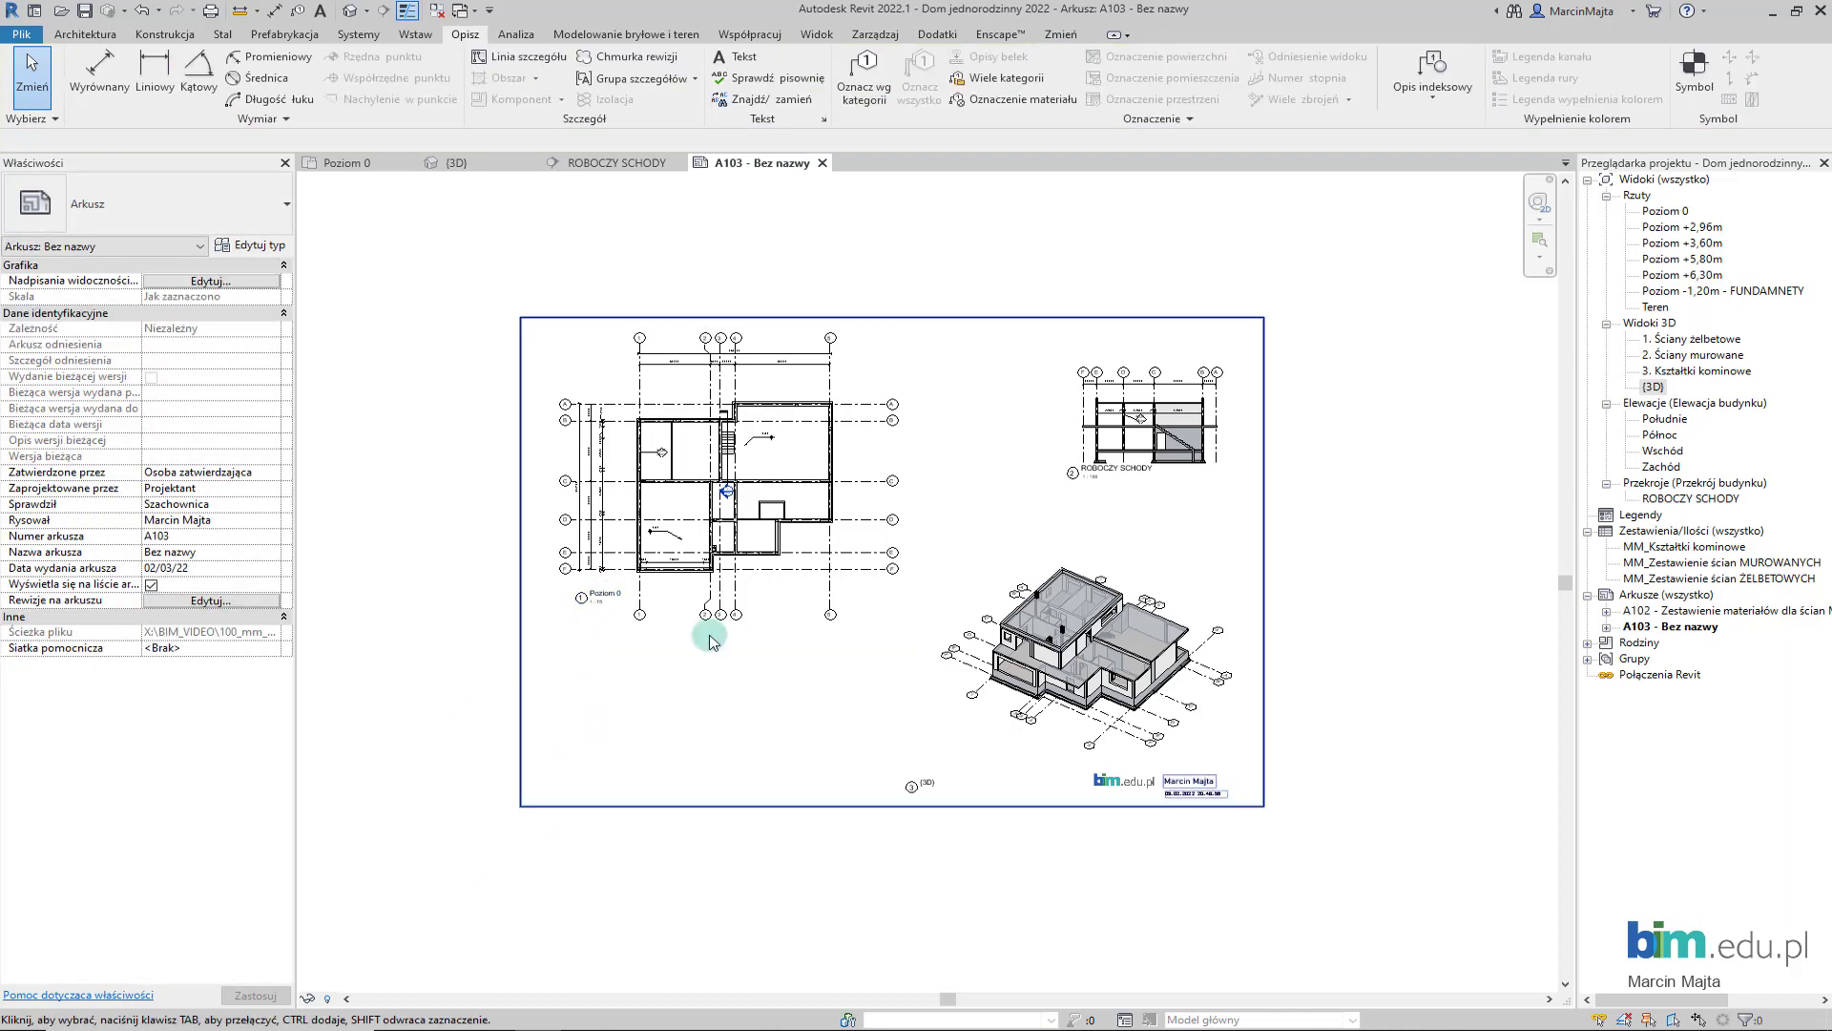
- Change the ROBOCZY SCHODY section viewport scale to 1:50
left_click_drag(1085, 619, 1035, 618)
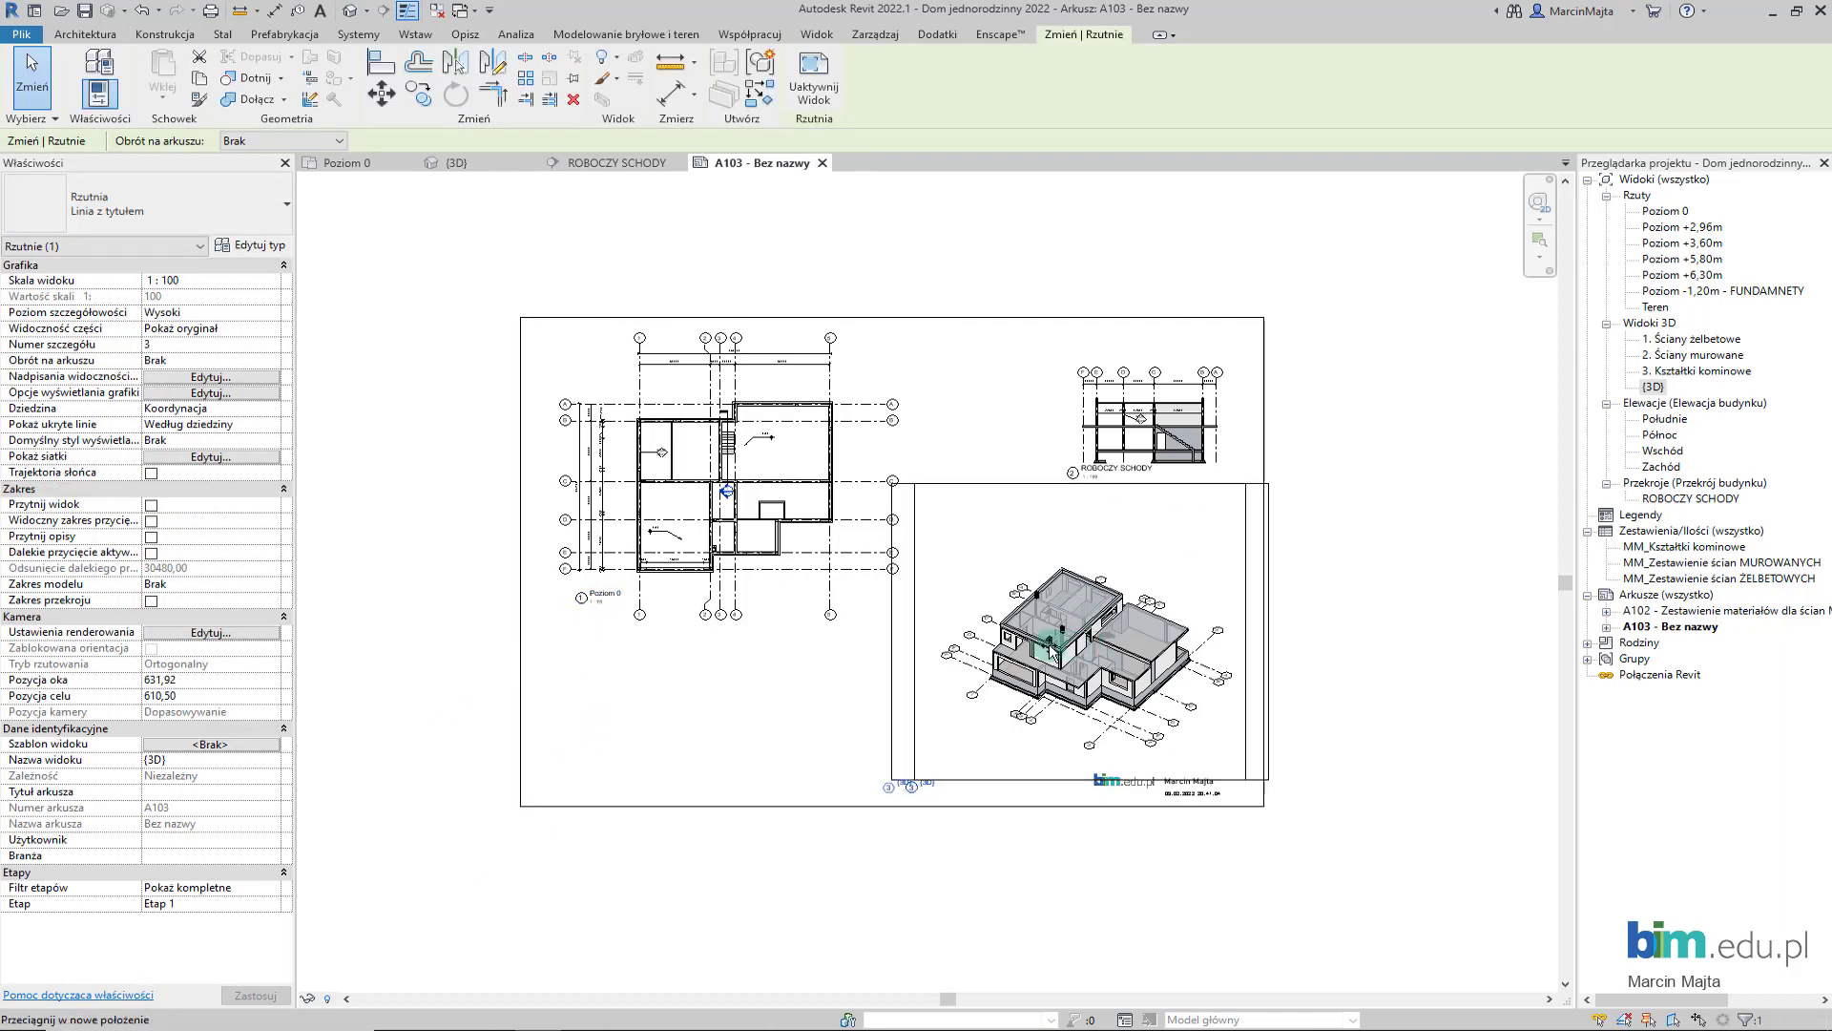
left_click(1152, 421)
scroll(1152, 421, "up", 3)
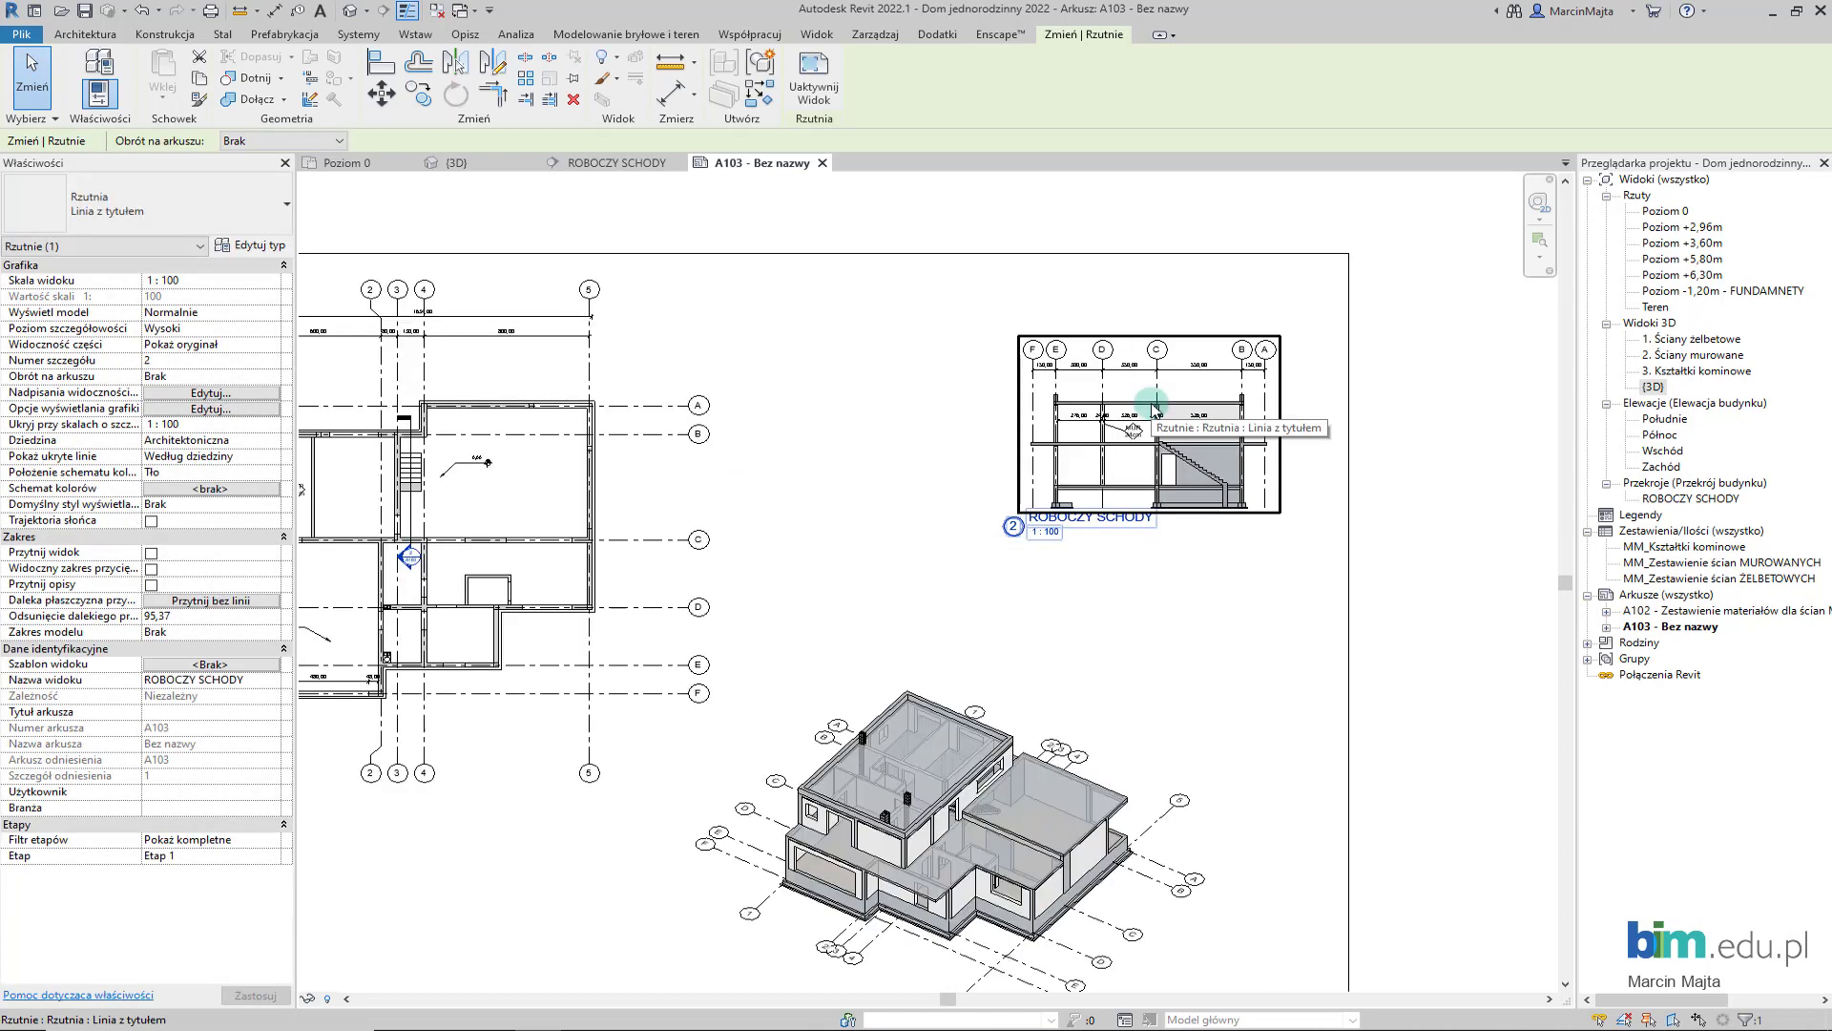
left_click(274, 280)
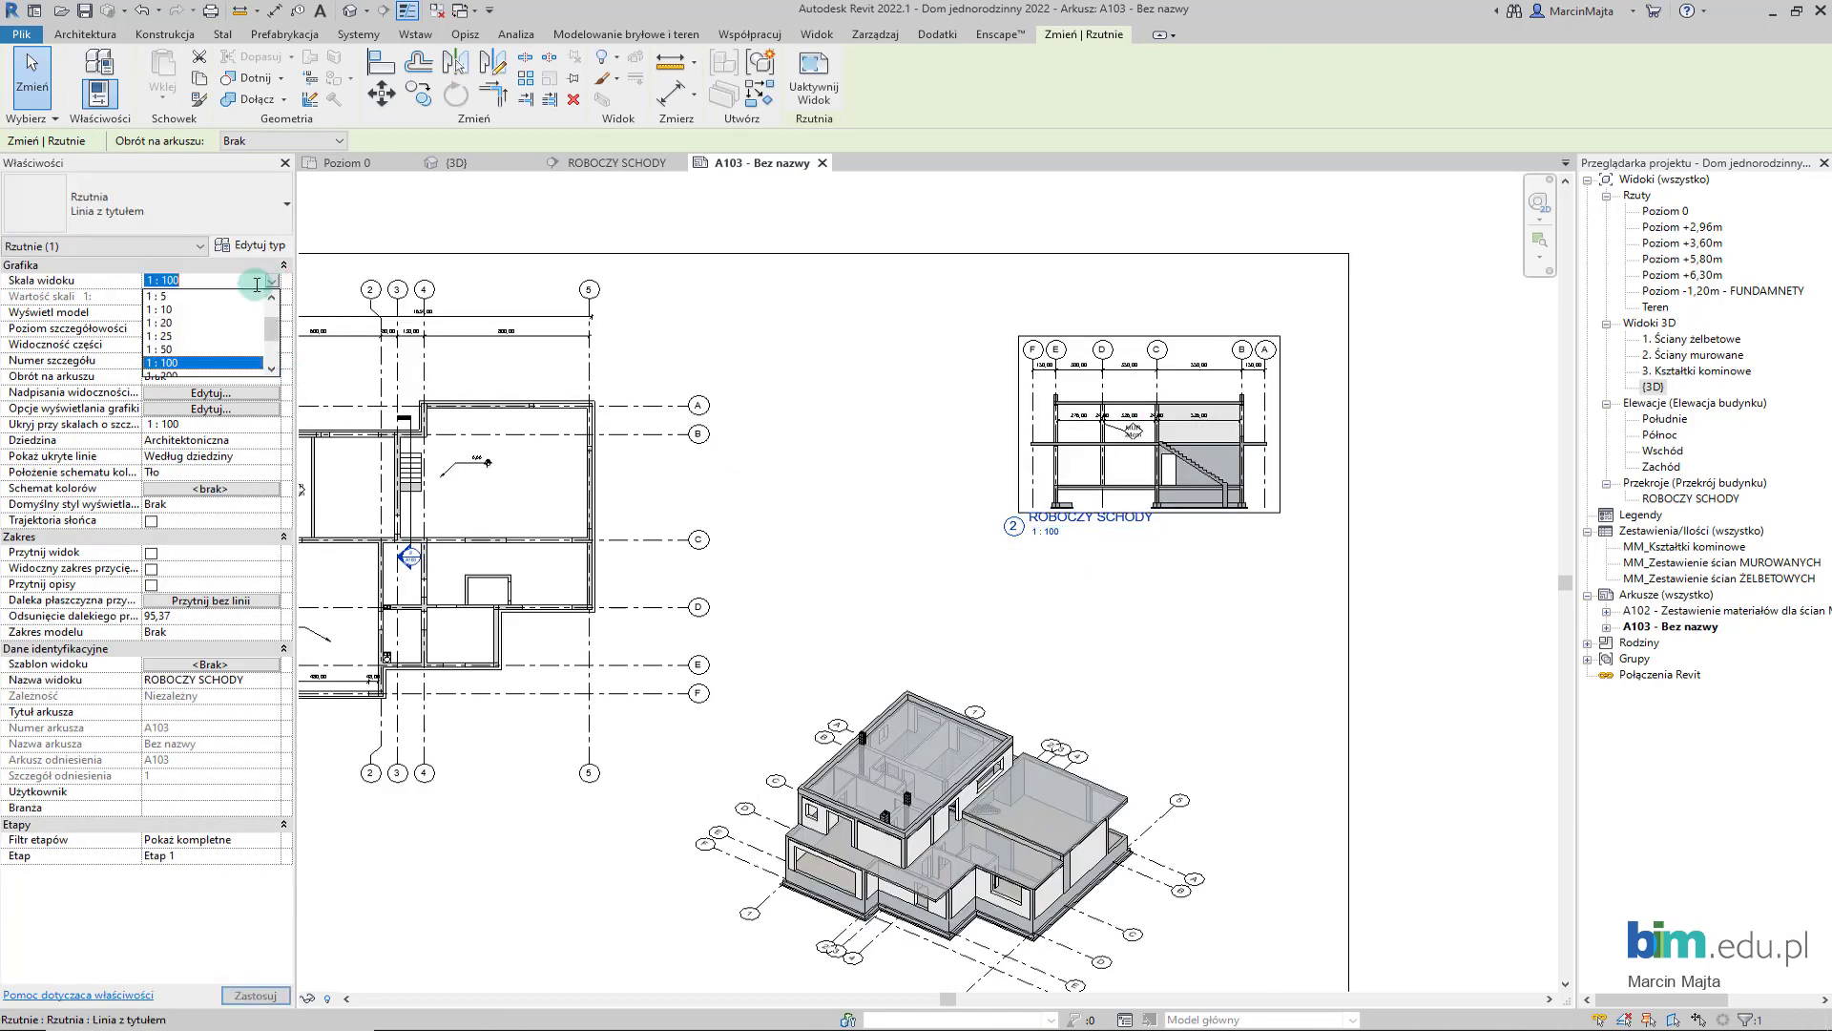
left_click(176, 345)
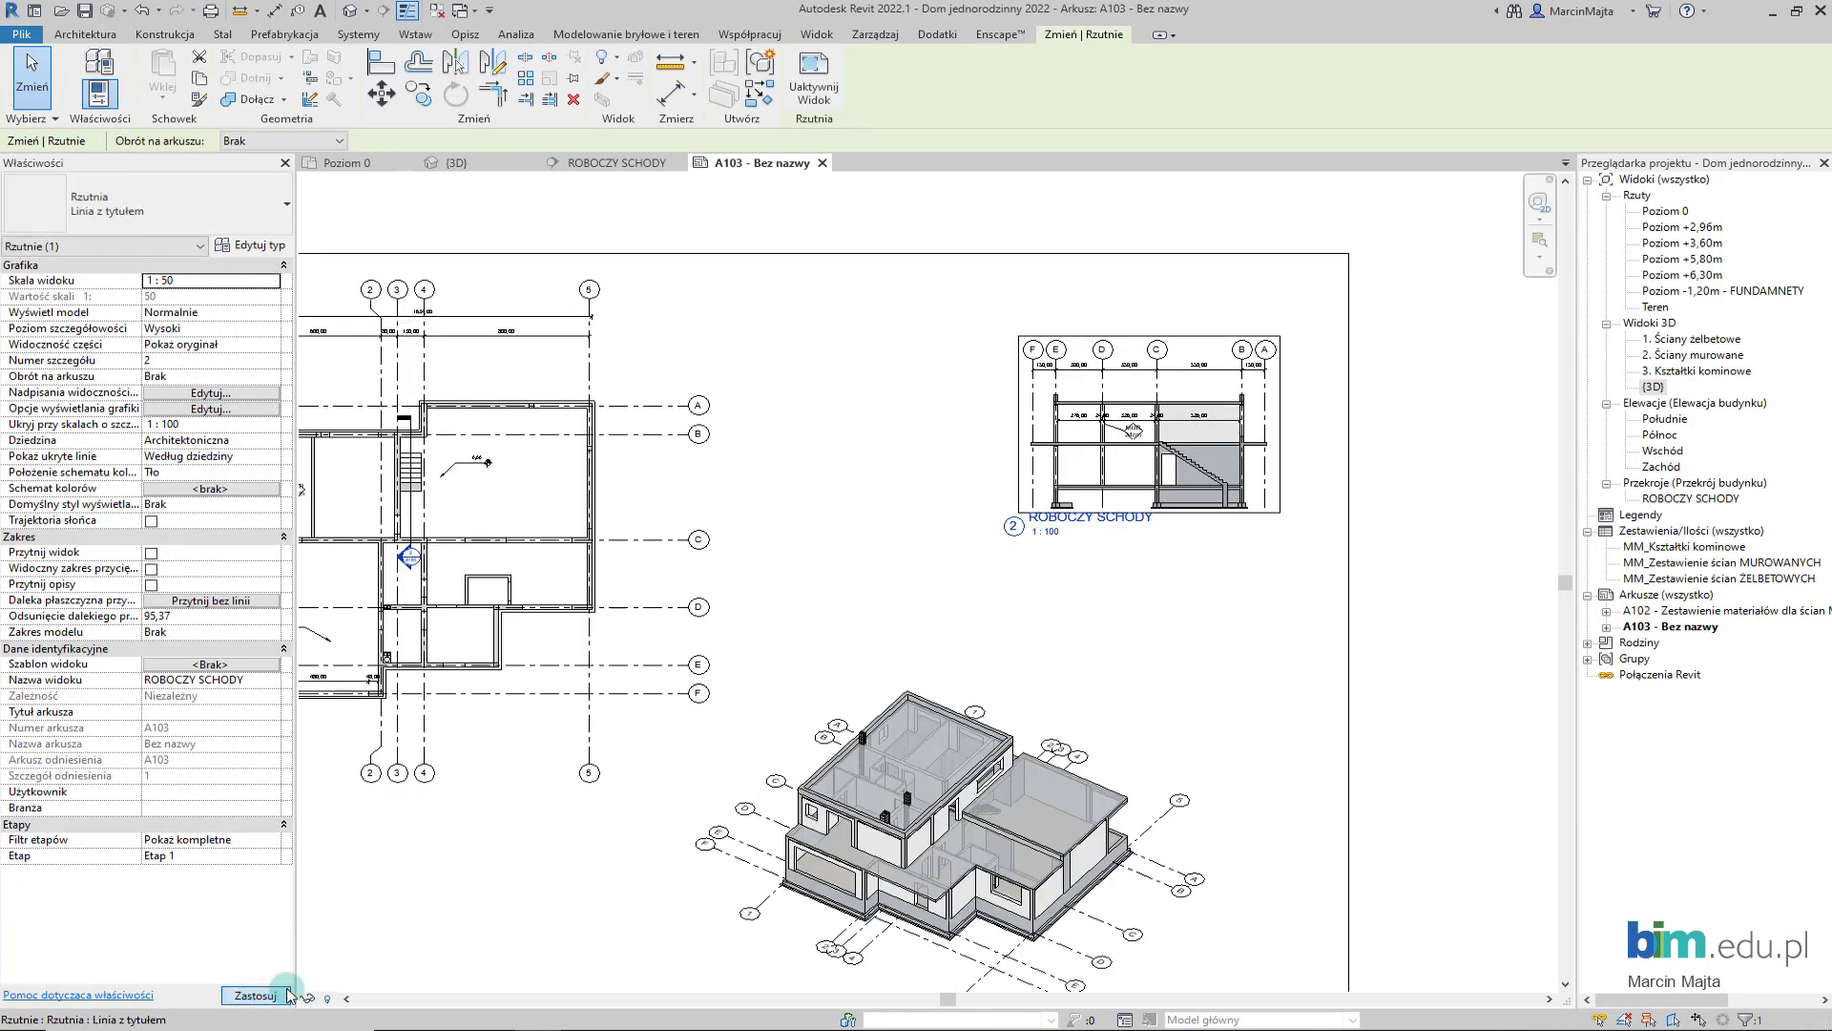
left_click(256, 995)
scroll(1031, 581, "down", 2)
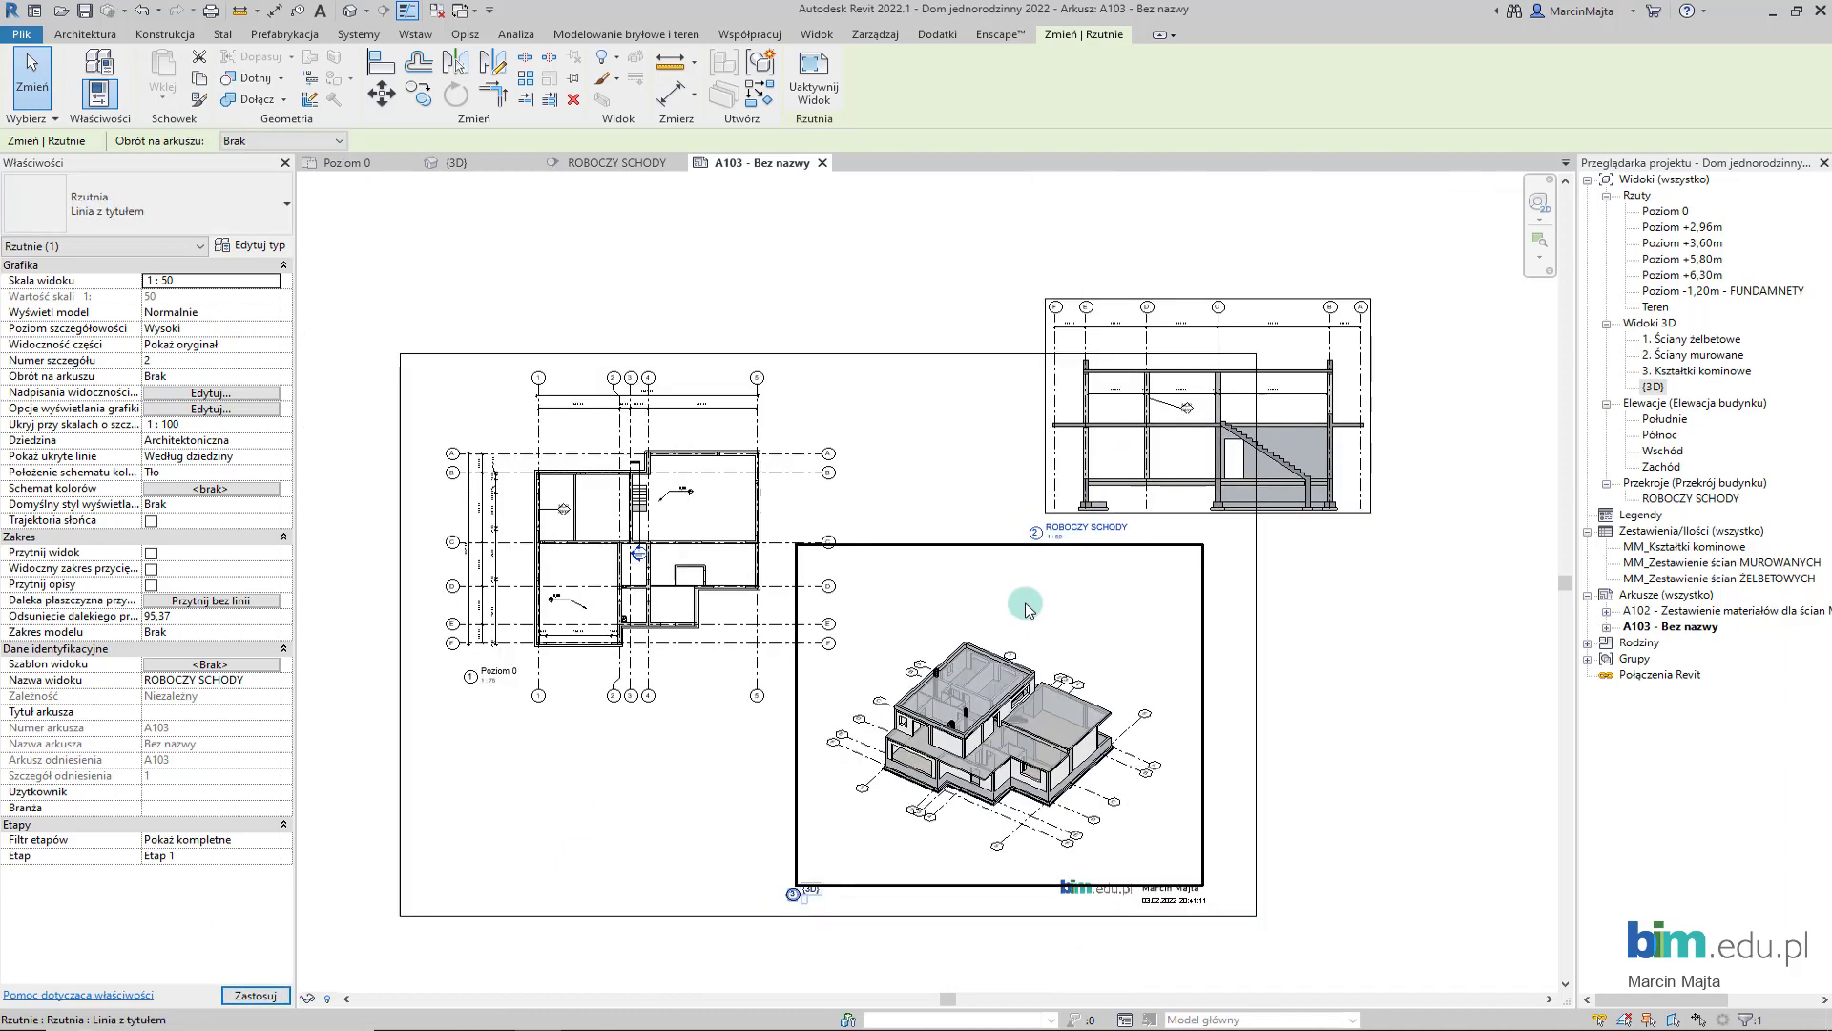
- Move the 3D and ROBOCZY SCHODY viewports left and down into place on the sheet
left_click(950, 738)
left_click_drag(1037, 605, 986, 618)
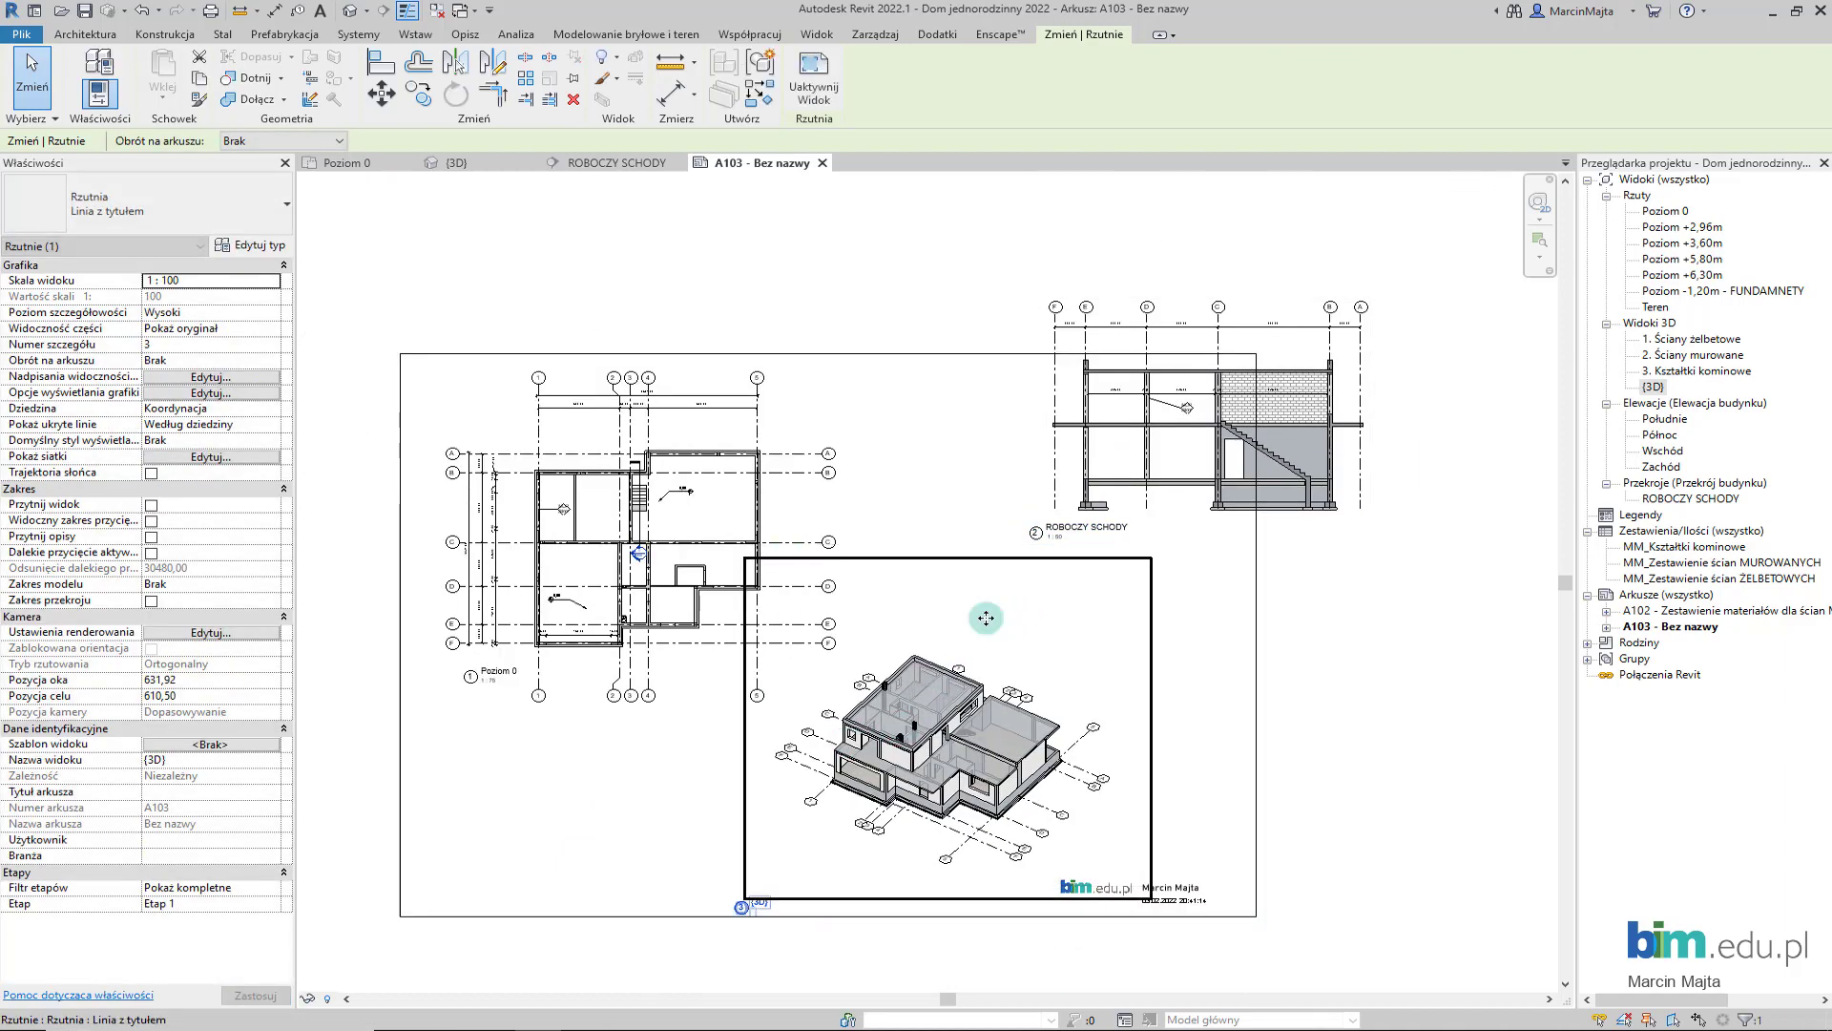
left_click(1115, 417)
left_click_drag(1115, 417, 972, 482)
left_click(1164, 666)
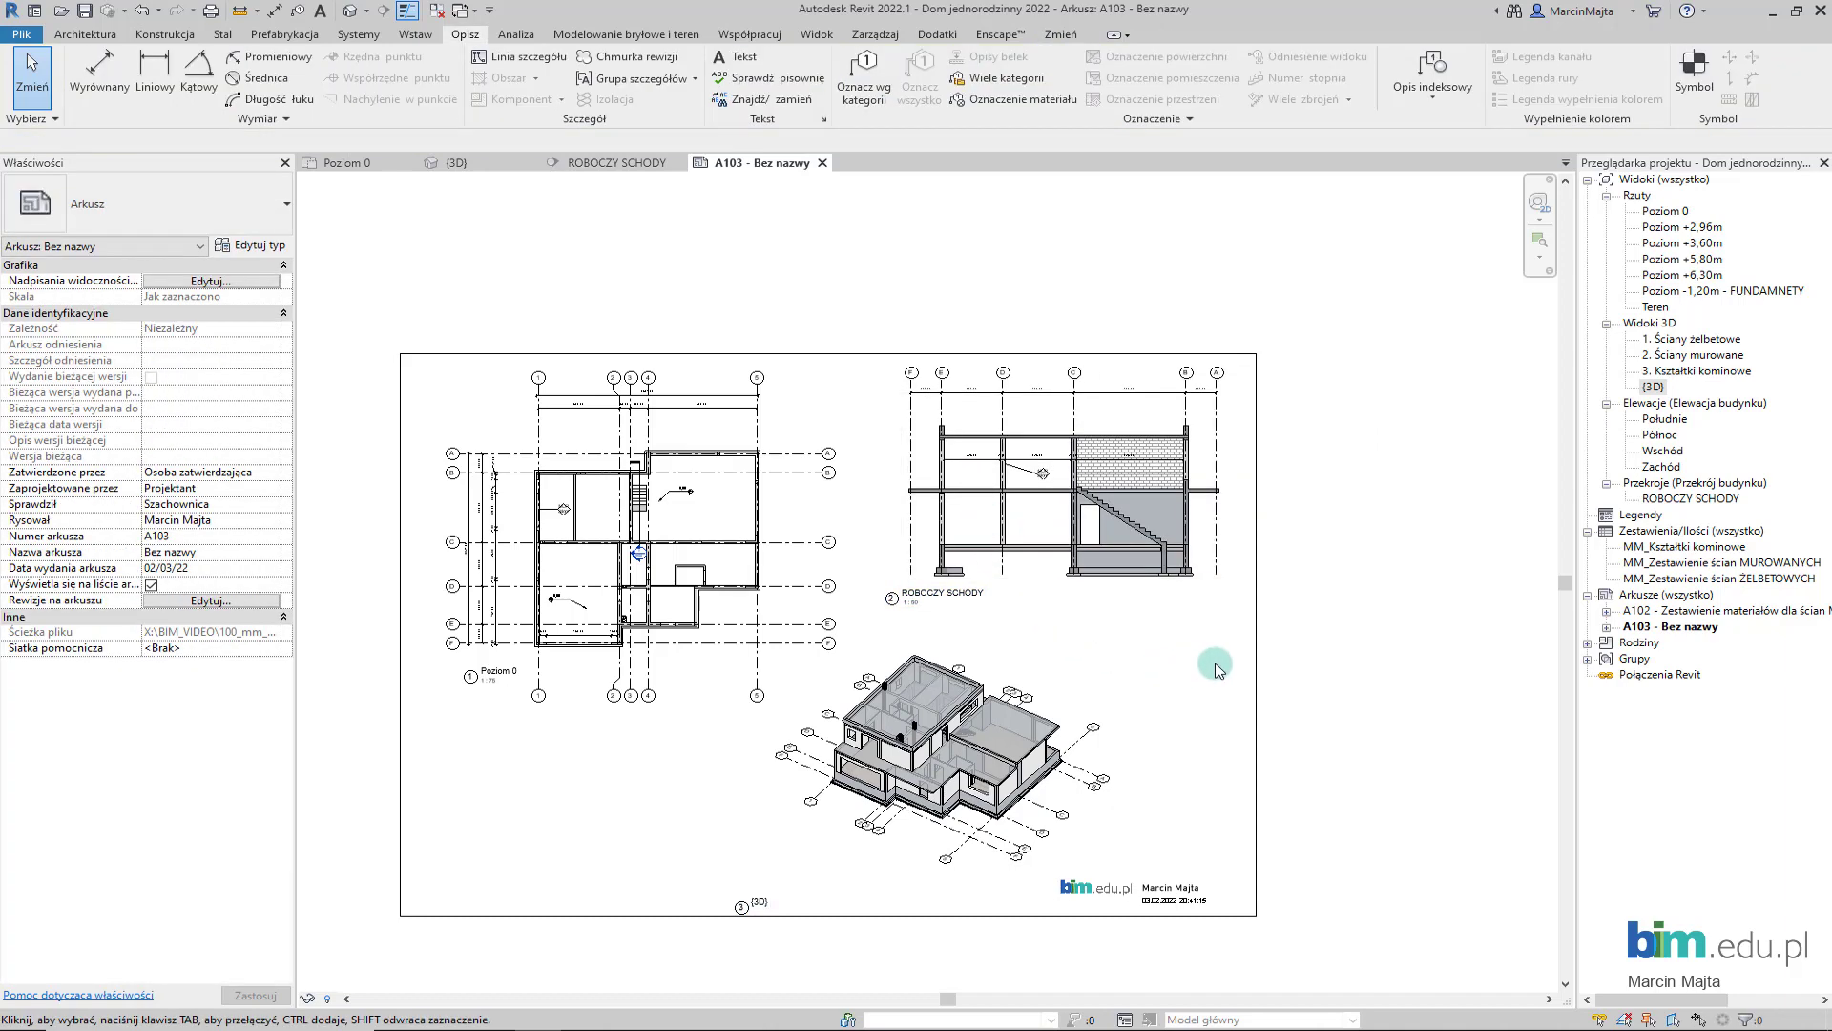
middle_click_drag(919, 507, 973, 458)
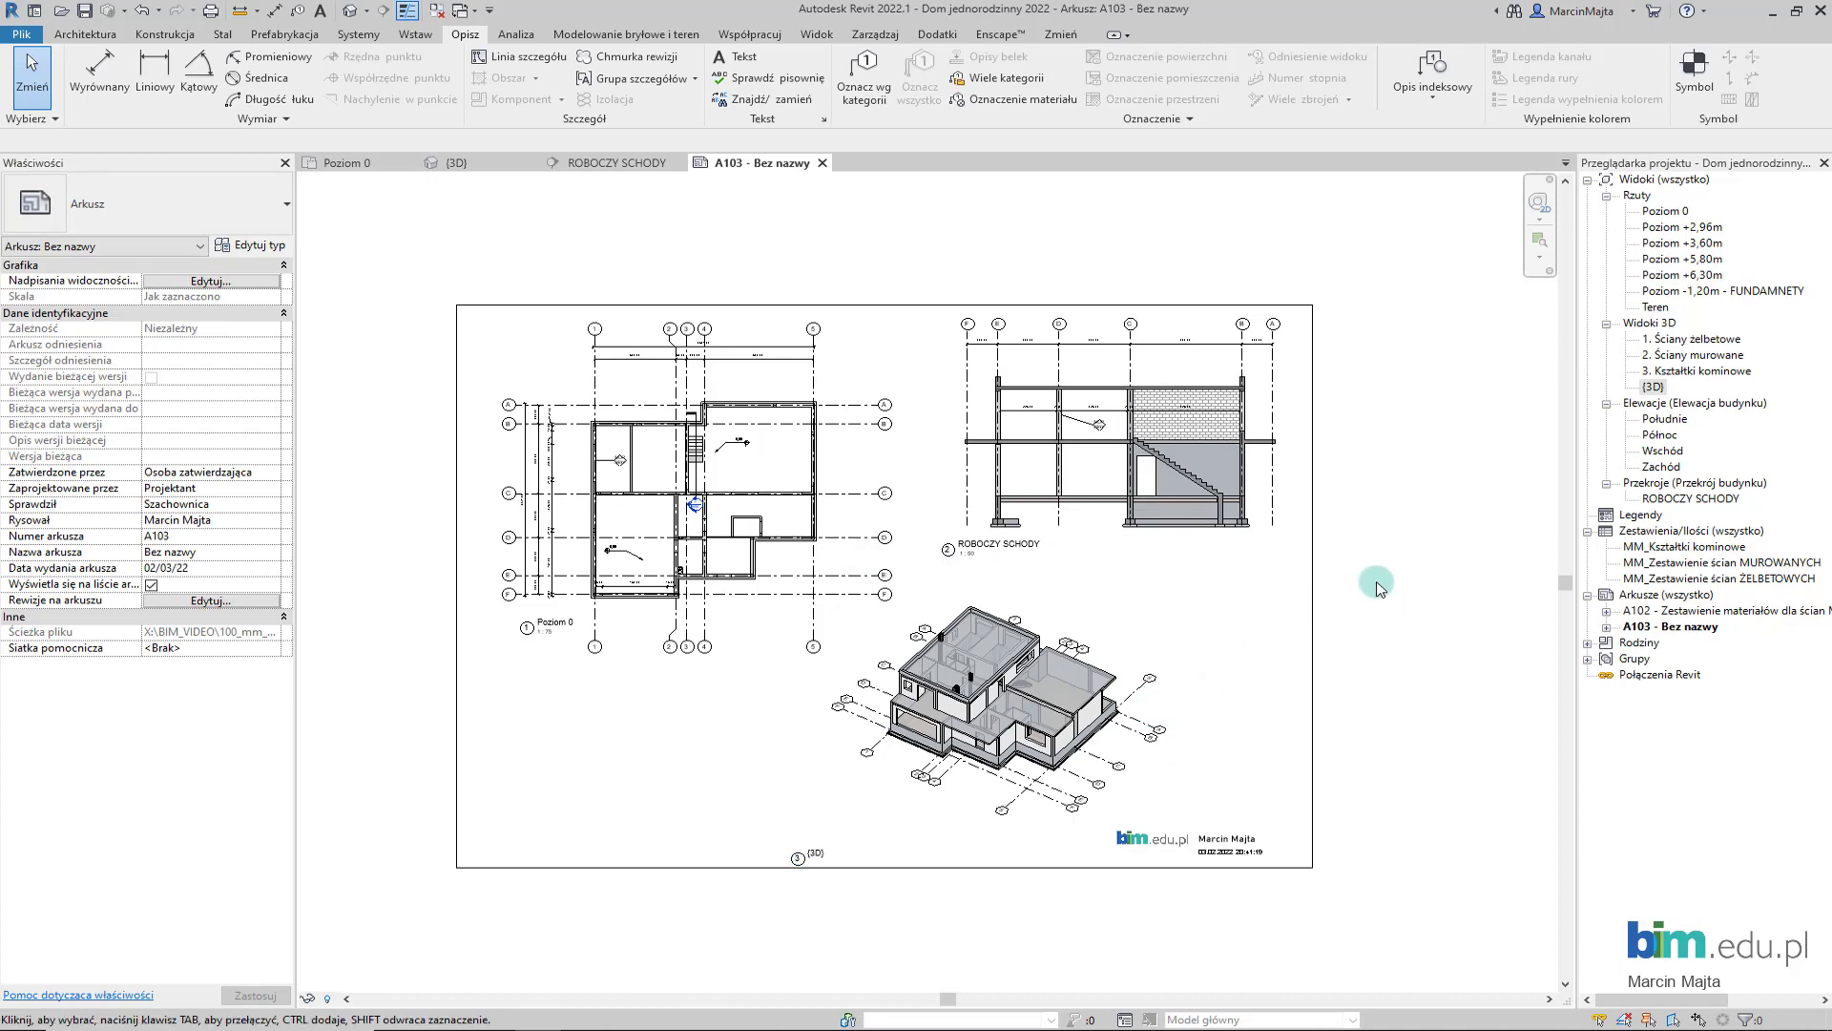
- Attempt to place 2. Ściany murowane on the sheet and dismiss the already-on-A102 warning
double_click(1690, 356)
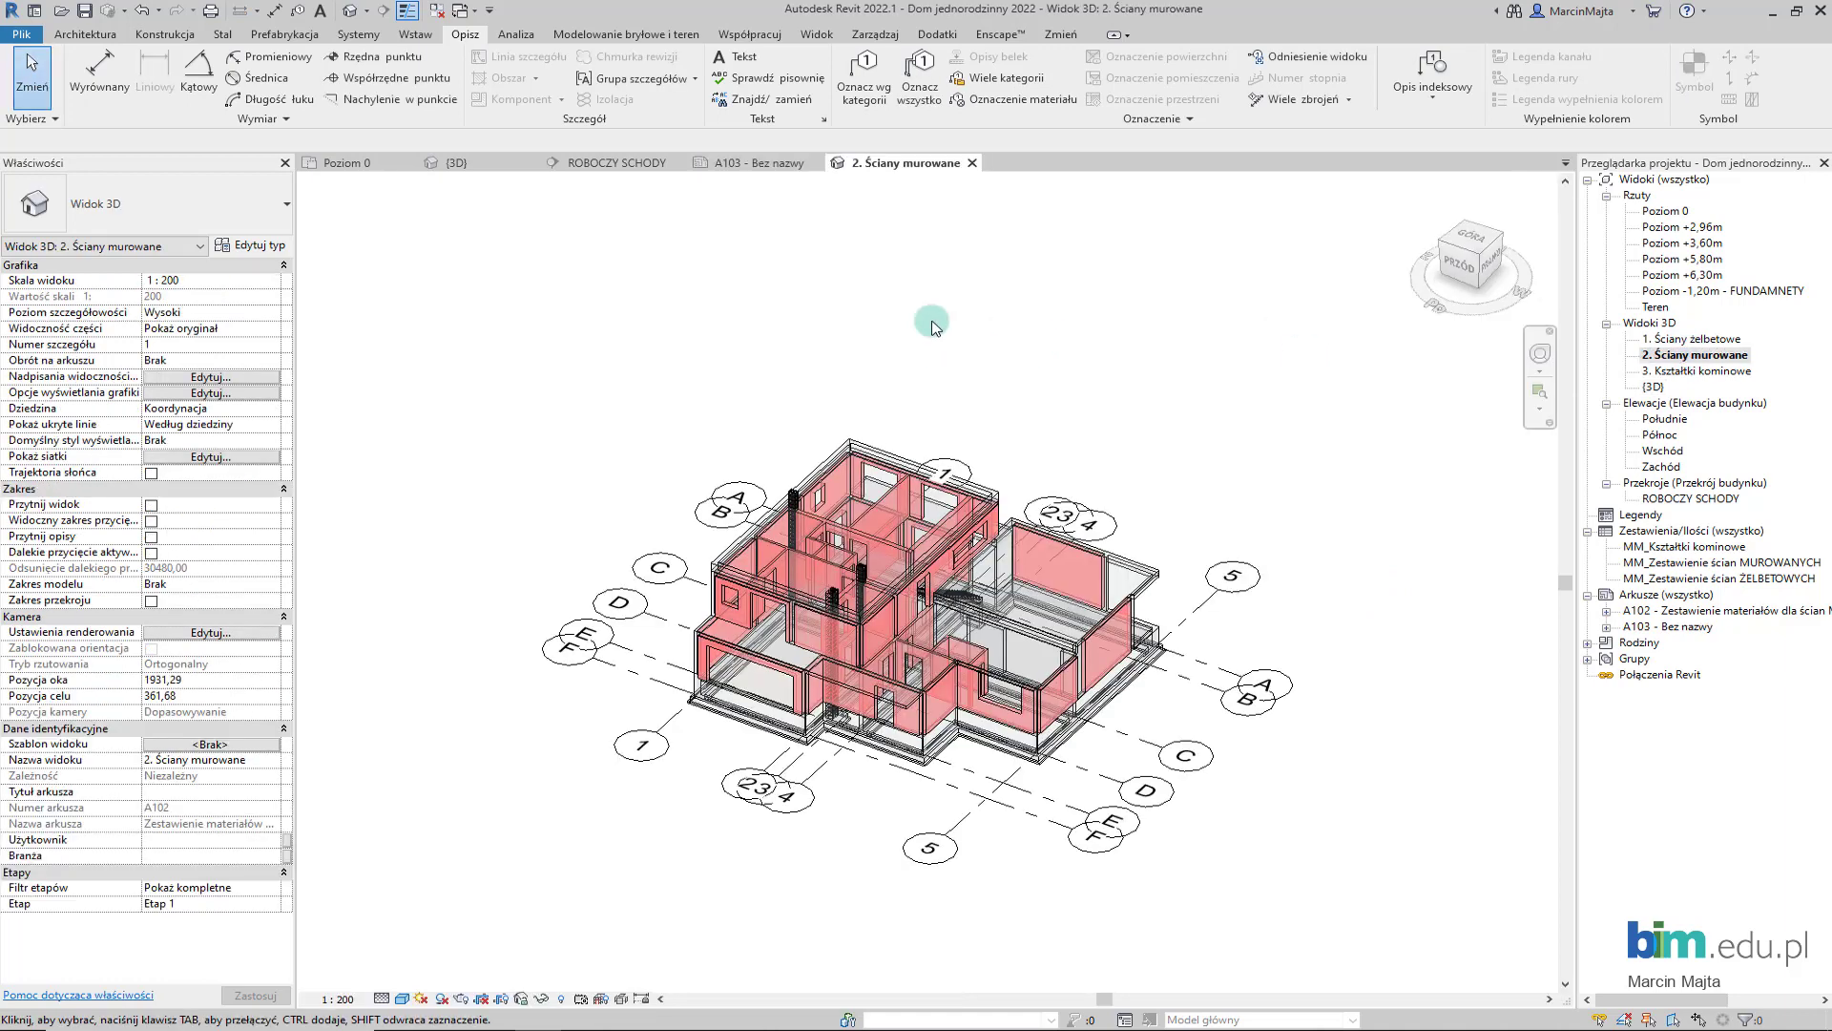
left_click(973, 163)
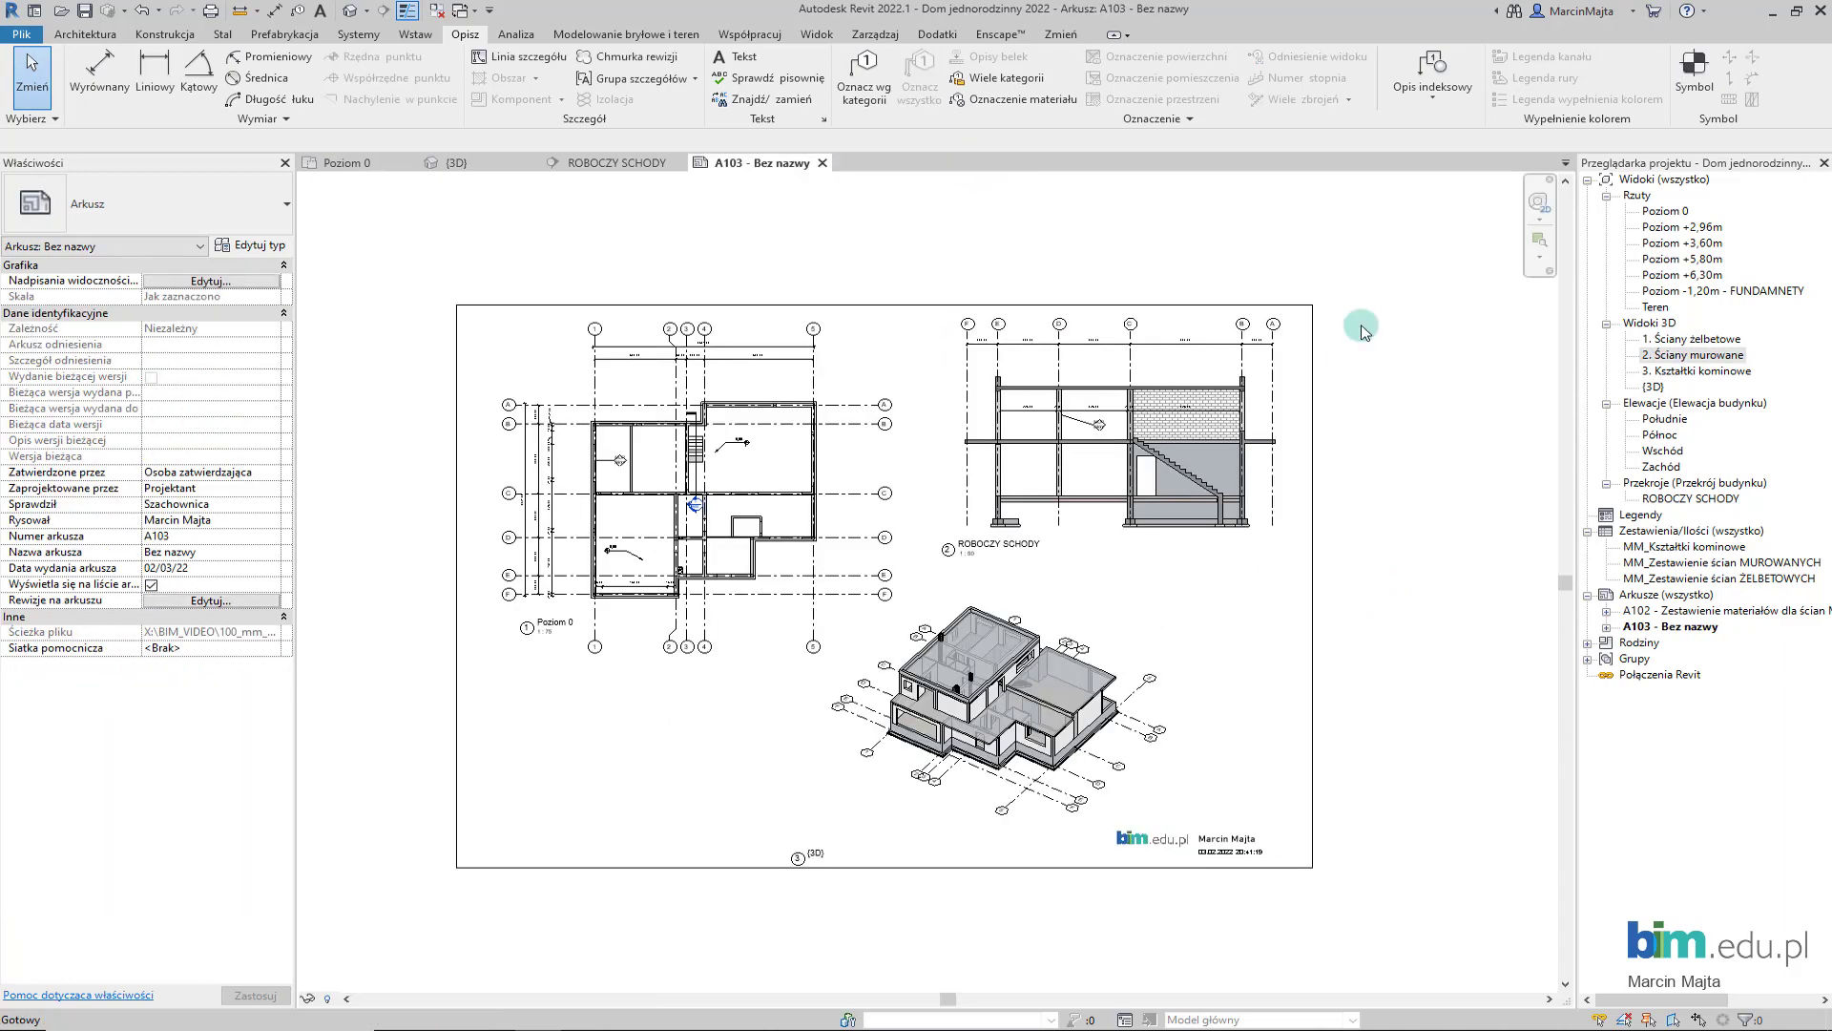
left_click(1695, 356)
left_click_drag(1695, 358, 678, 779)
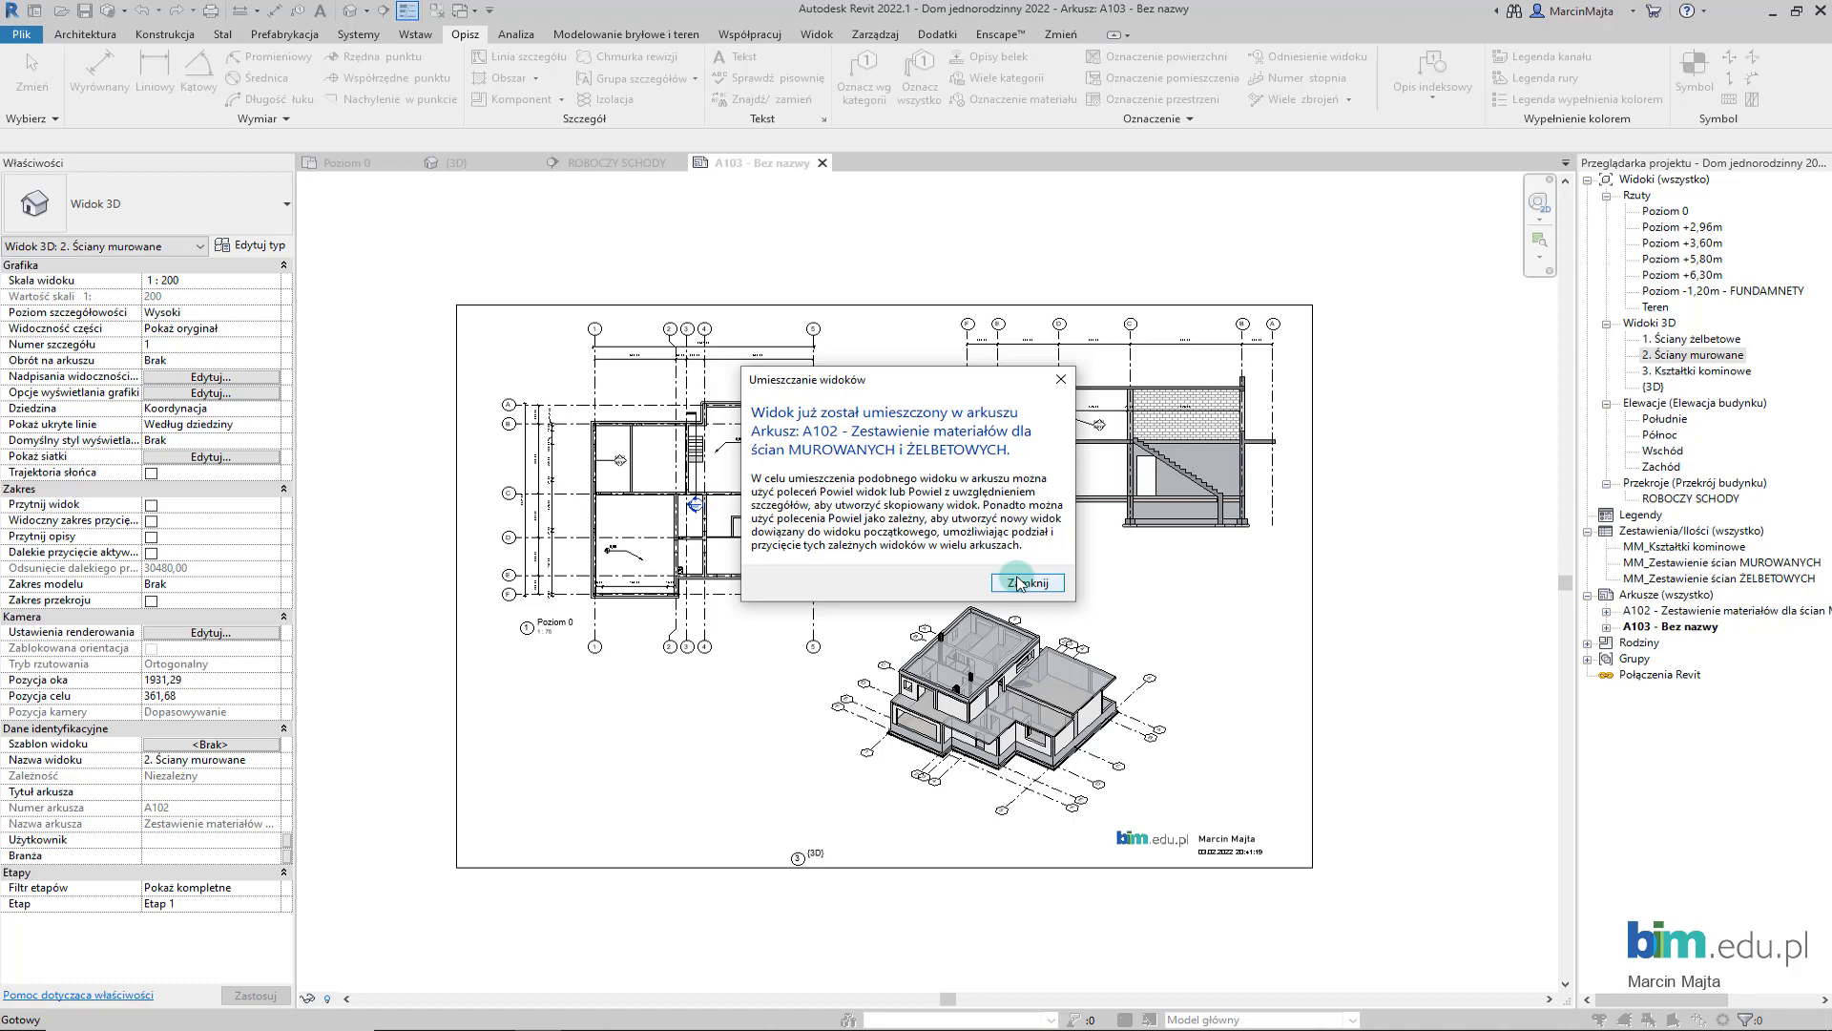
left_click(1019, 582)
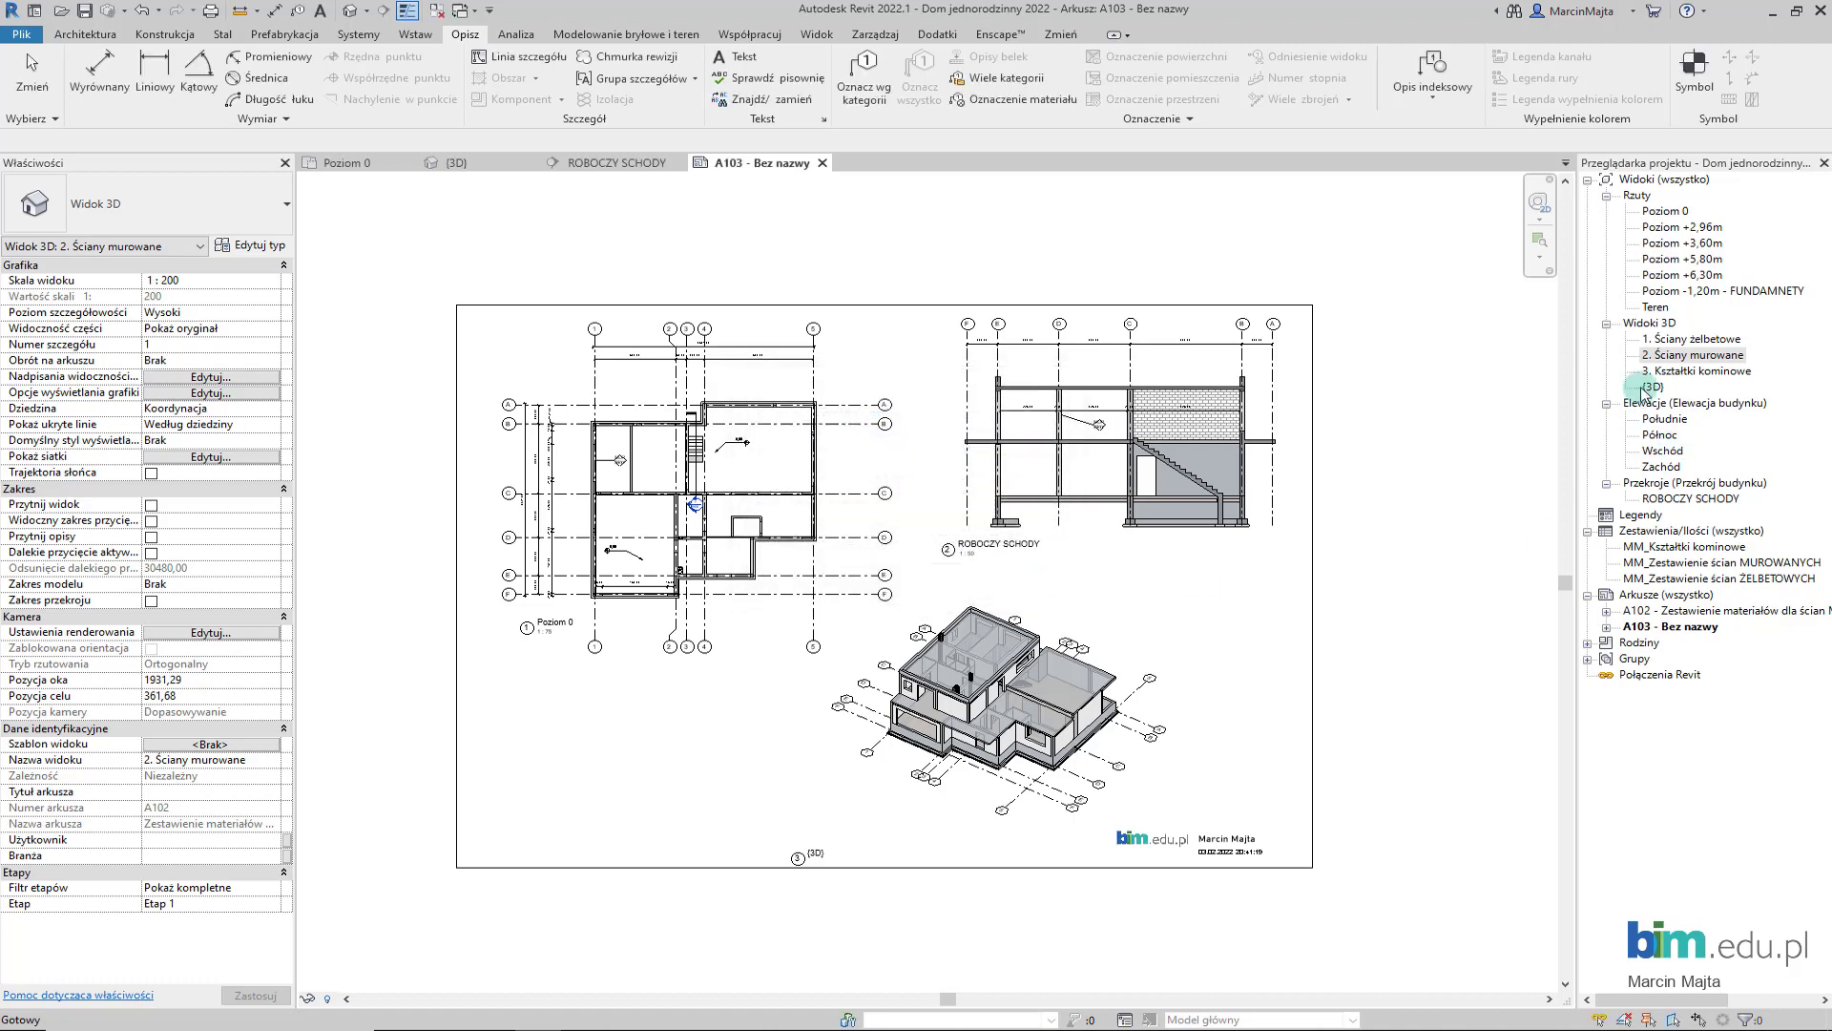
- Duplicate 2. Ściany murowane with detailing as Kopia 1 and close its view tabs
right_click(1675, 361)
mouse_move(1611, 504)
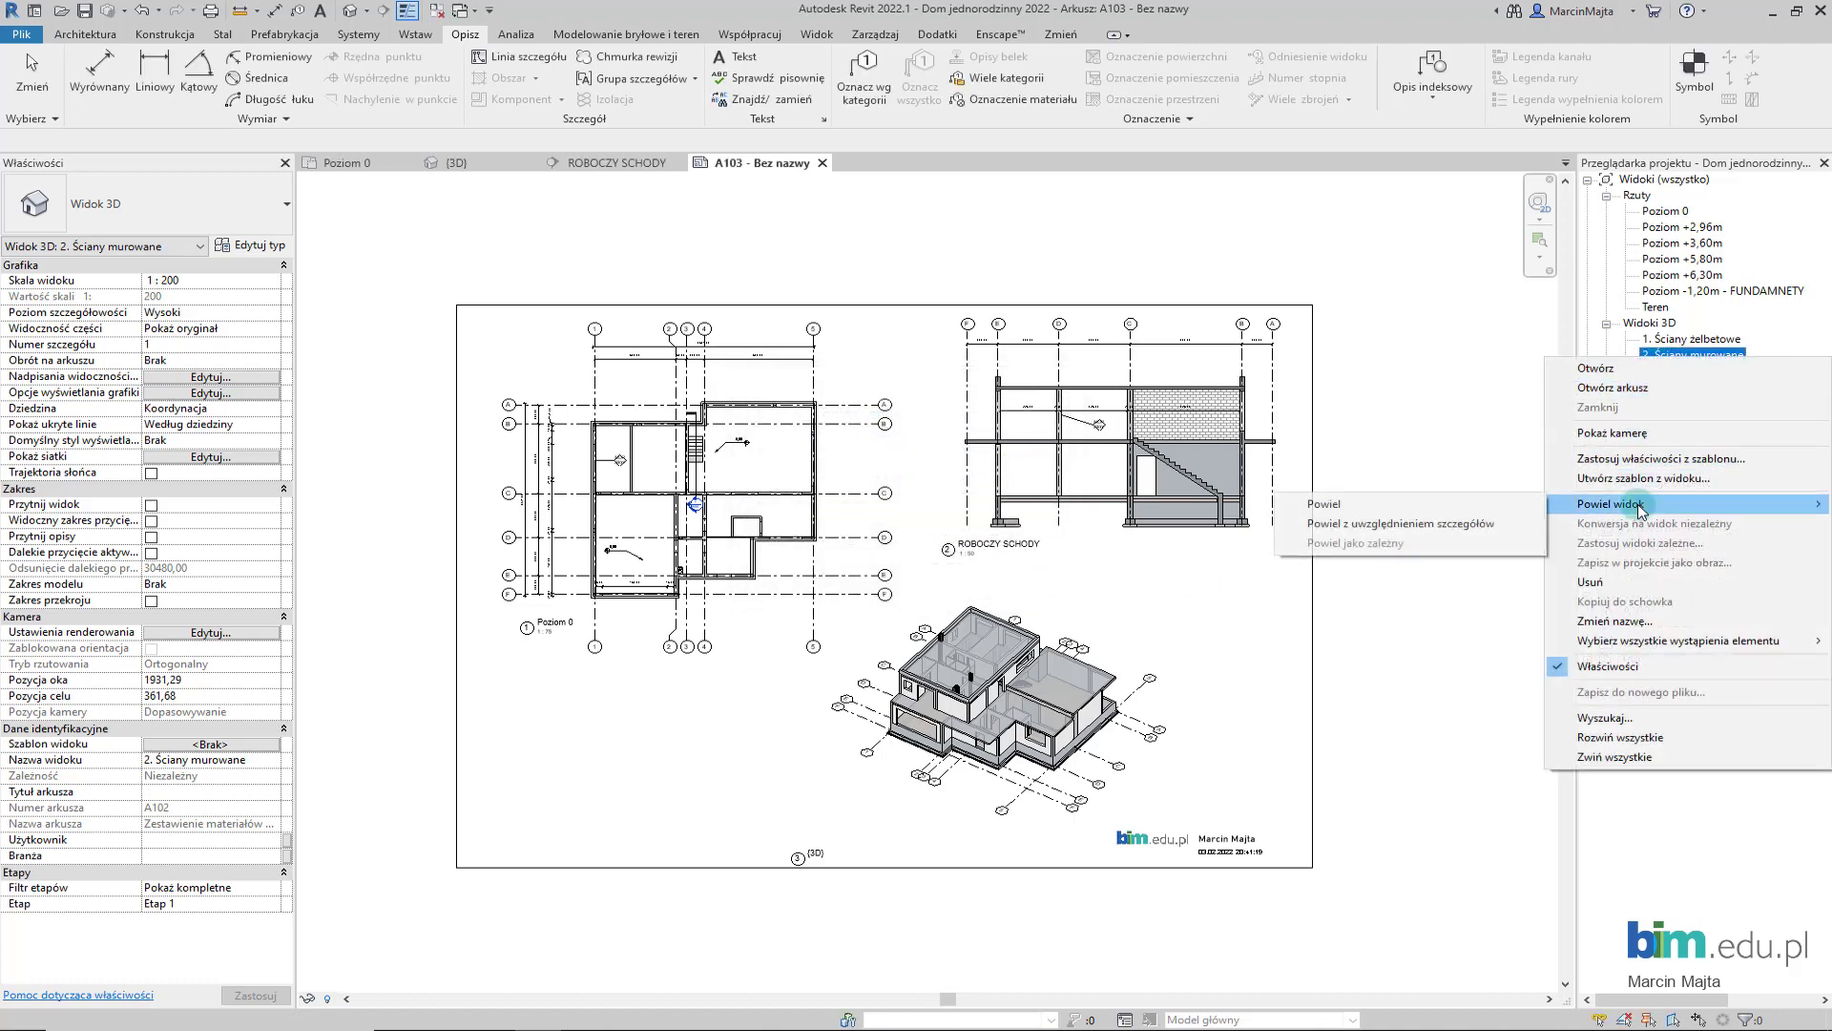
left_click(1393, 523)
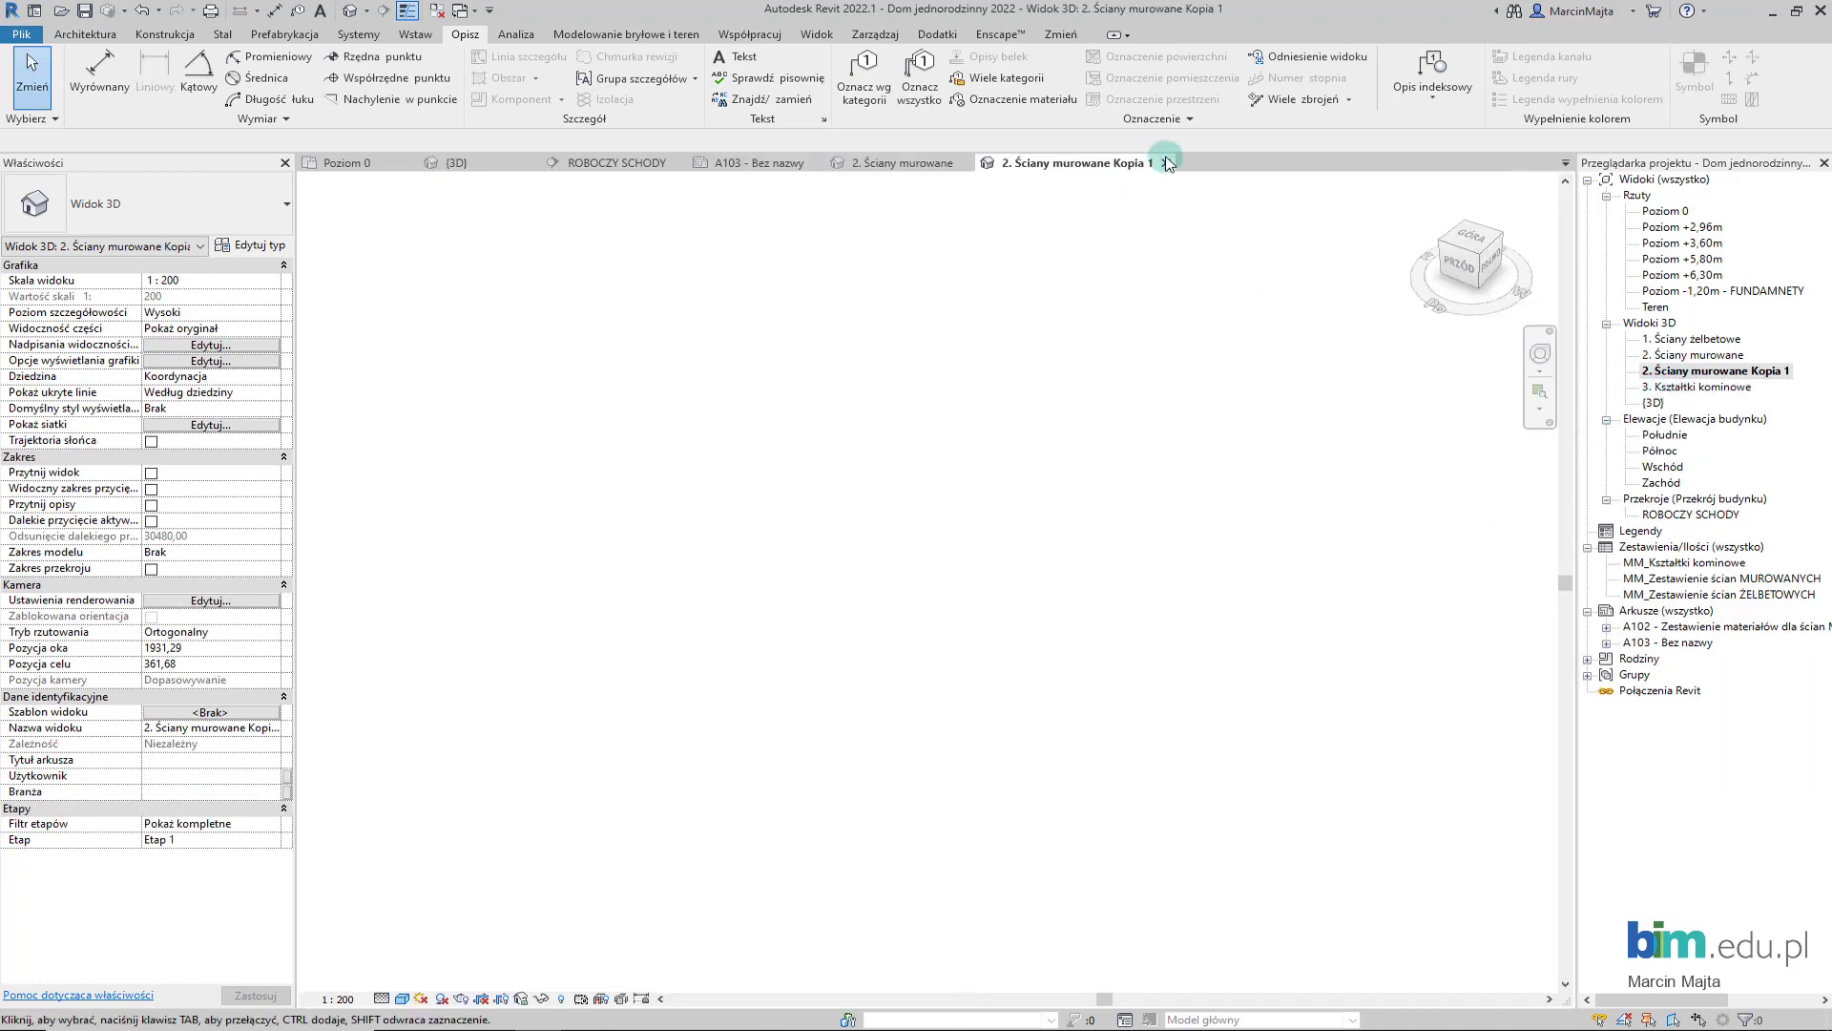
left_click(1166, 163)
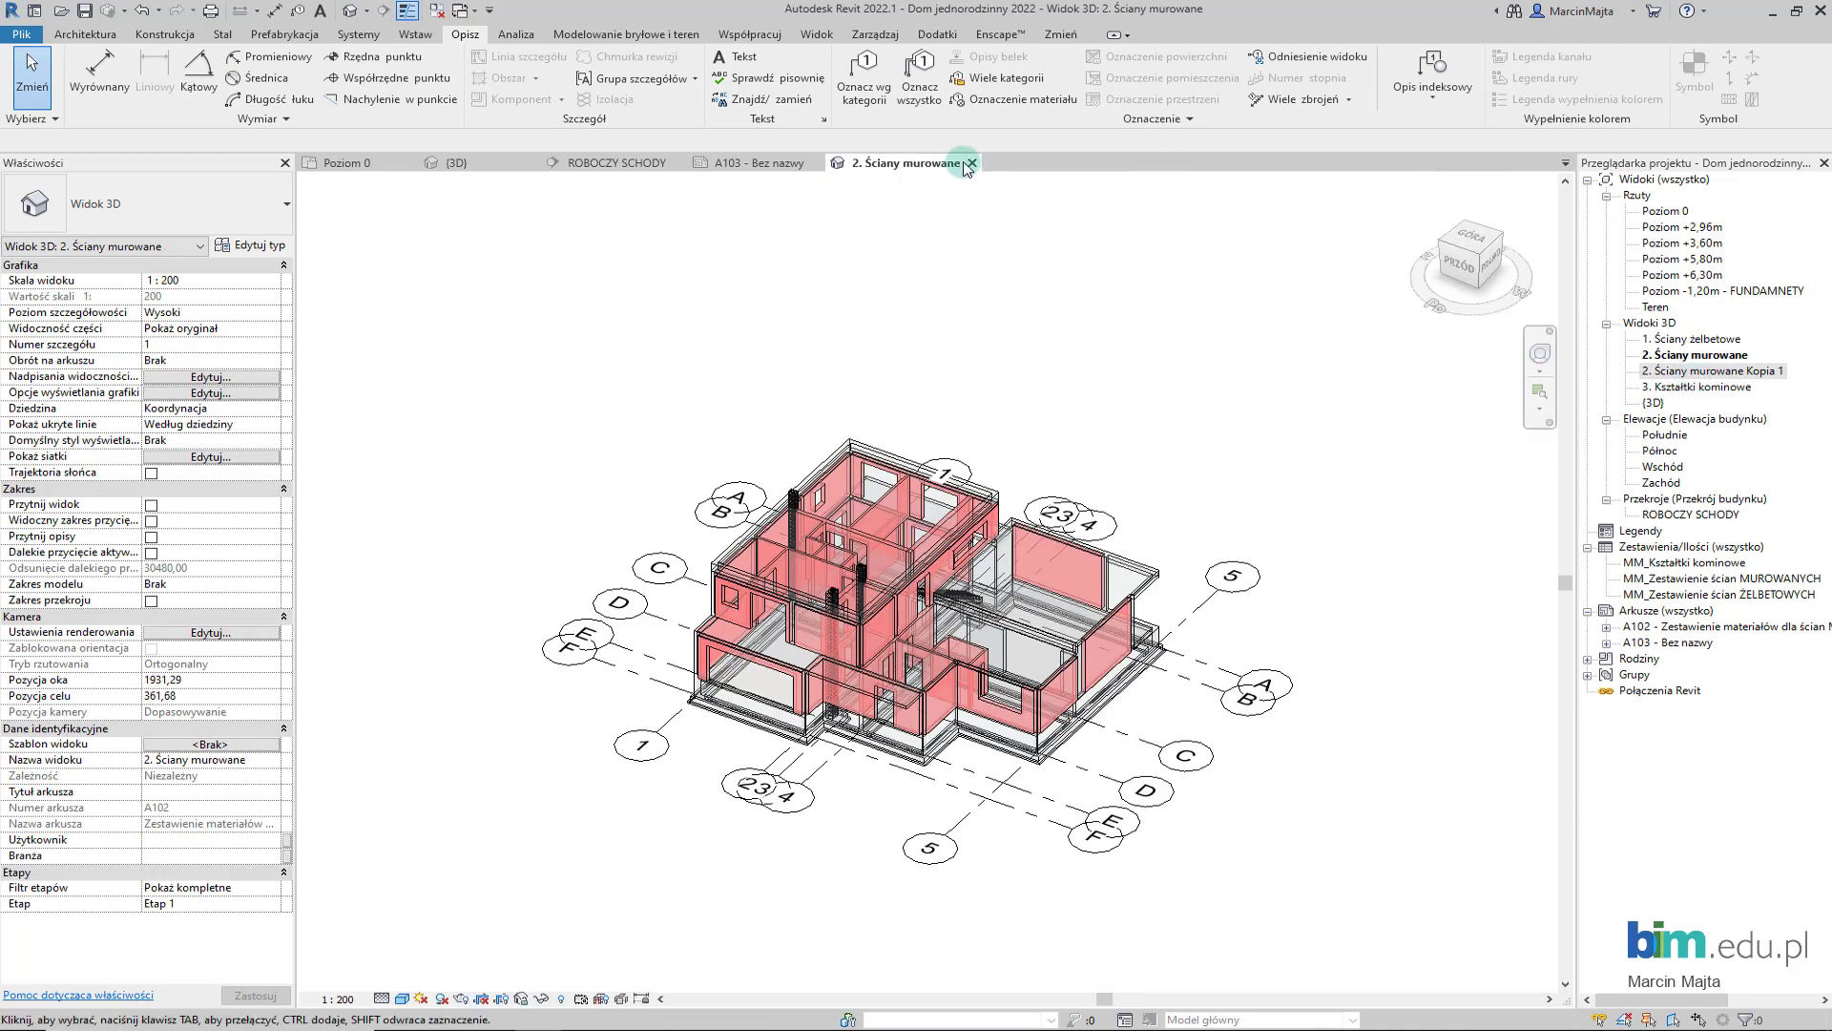
left_click(971, 163)
- Place the 2. Ściany murowane Kopia 1 view in the sheet's lower left, below the plan
left_click(1722, 371)
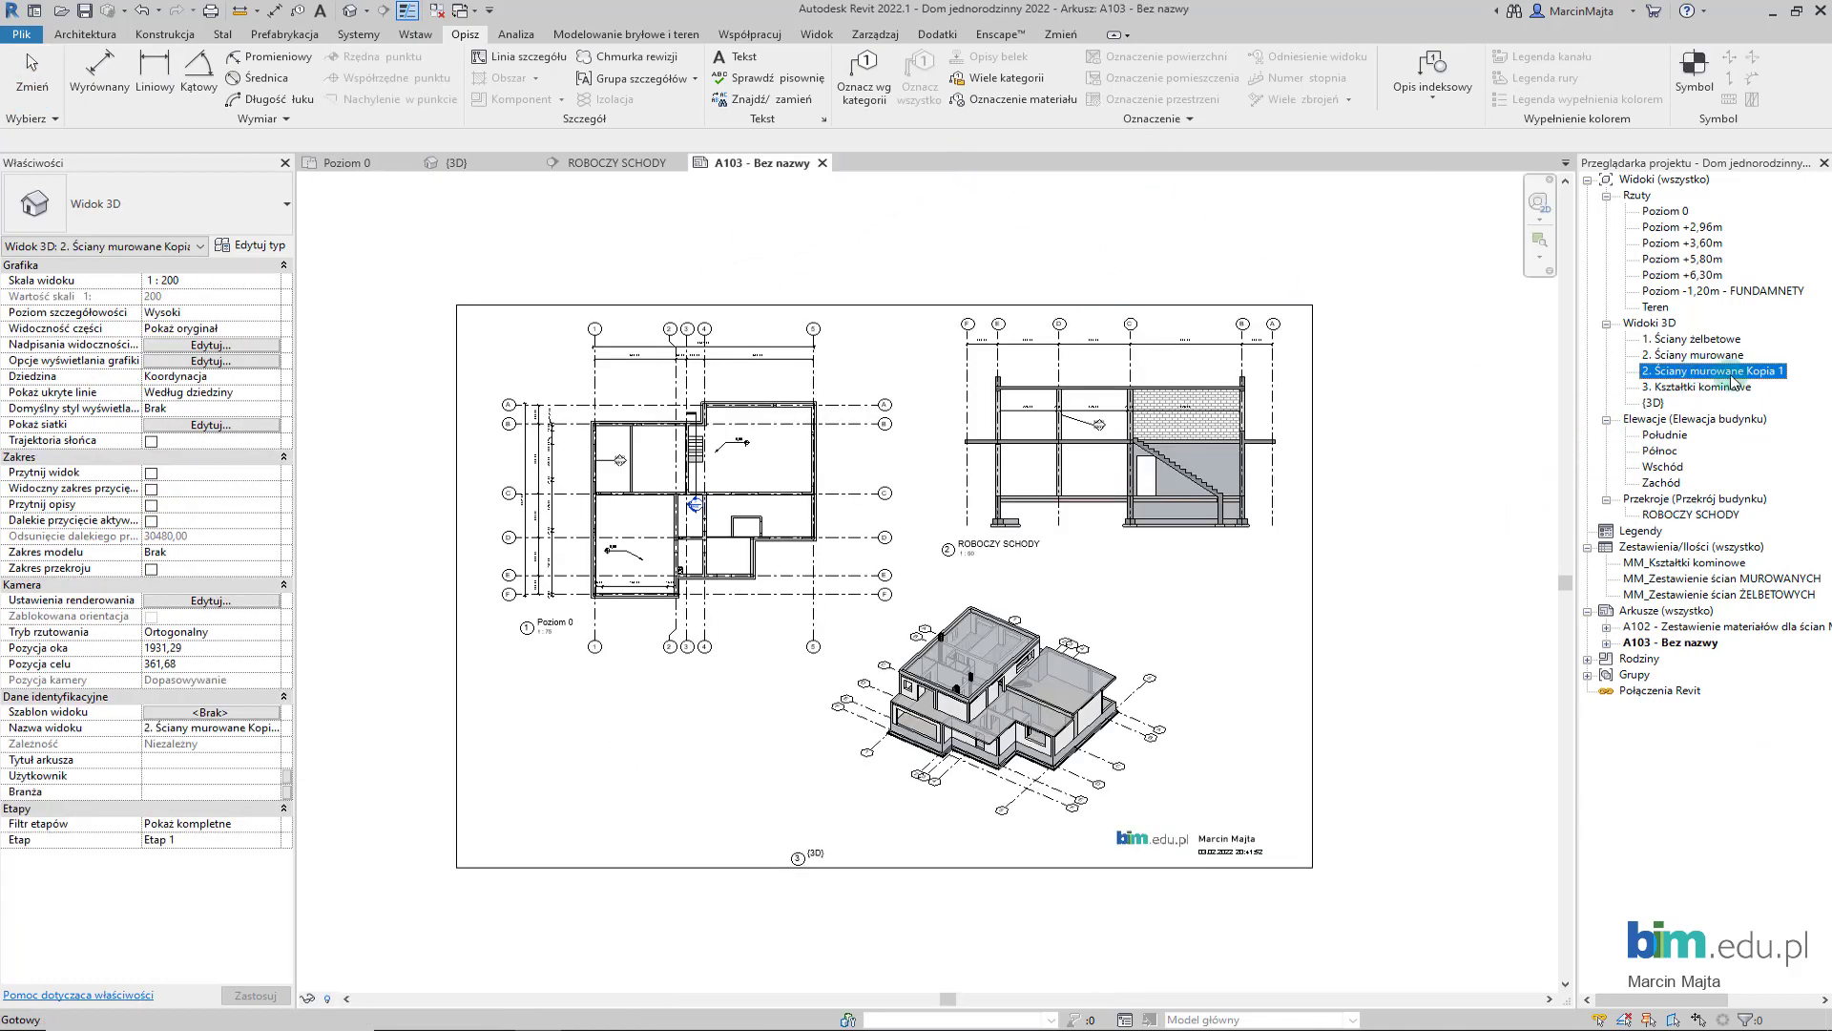
mouse_move(1732, 379)
left_mouse_down()
mouse_move(671, 784)
mouse_move(640, 763)
left_mouse_up()
left_click(639, 763)
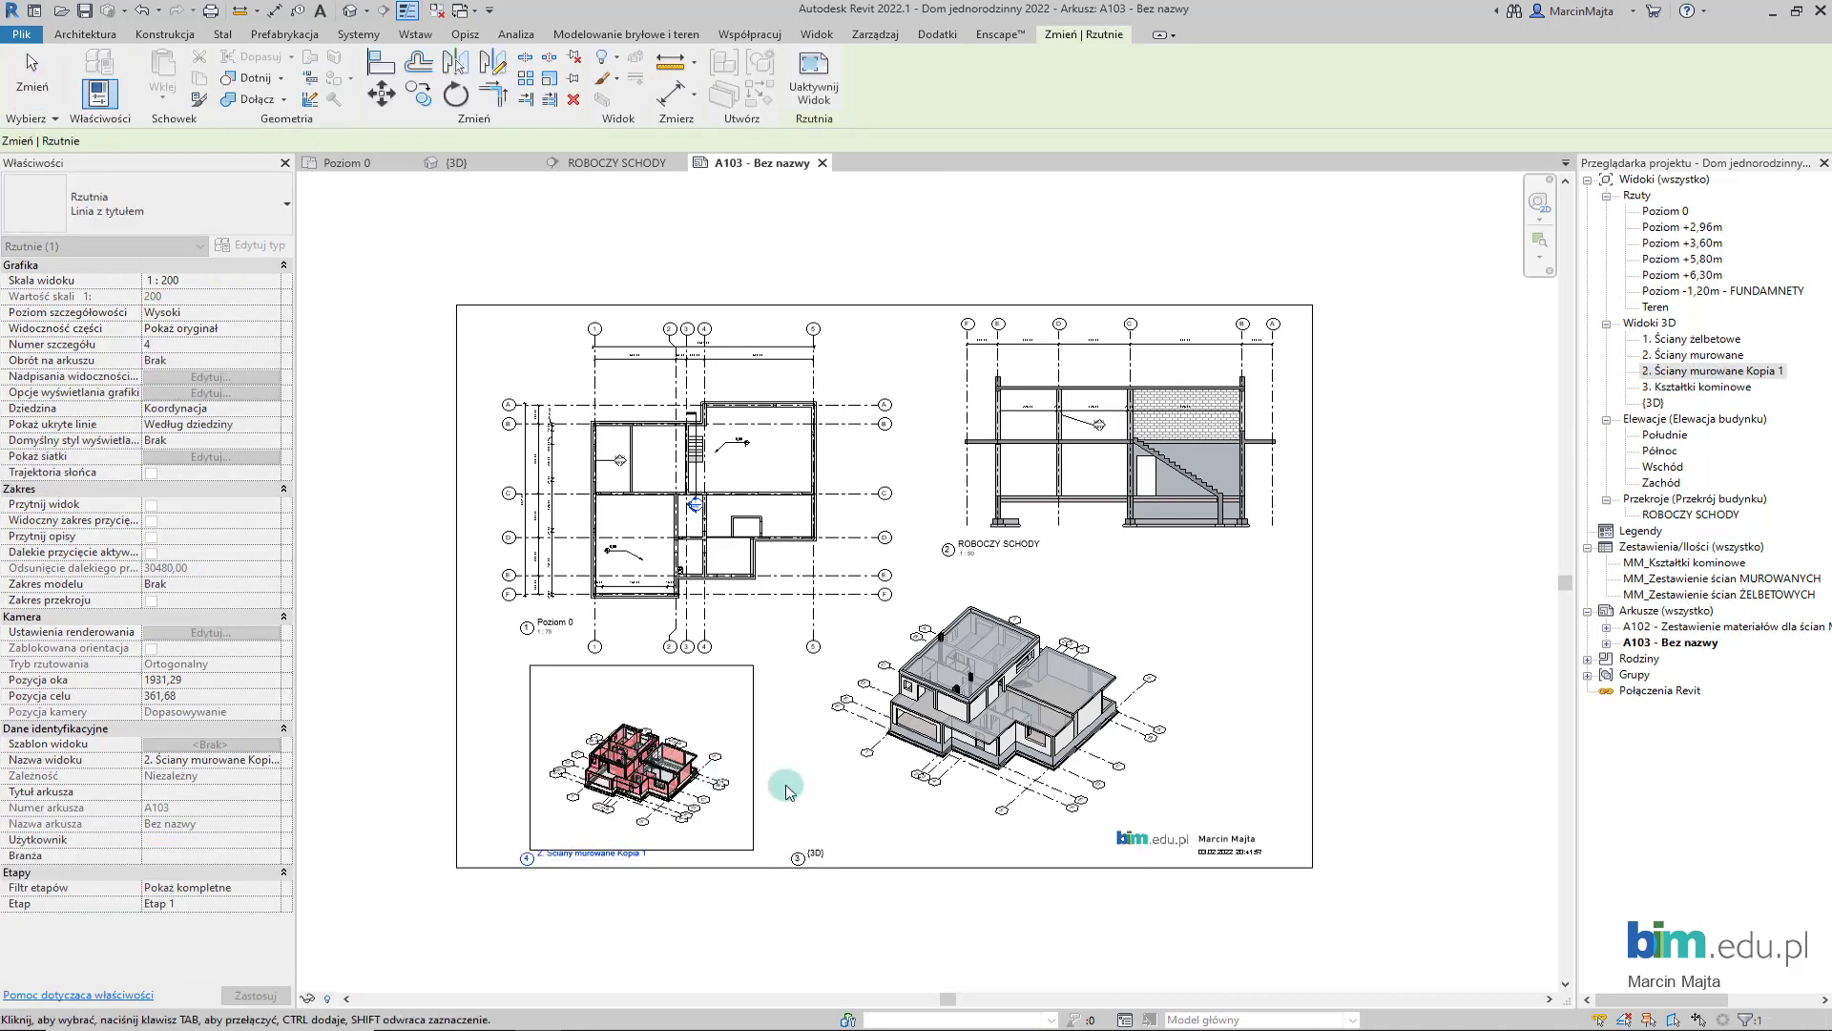
scroll(821, 788, "up", 2)
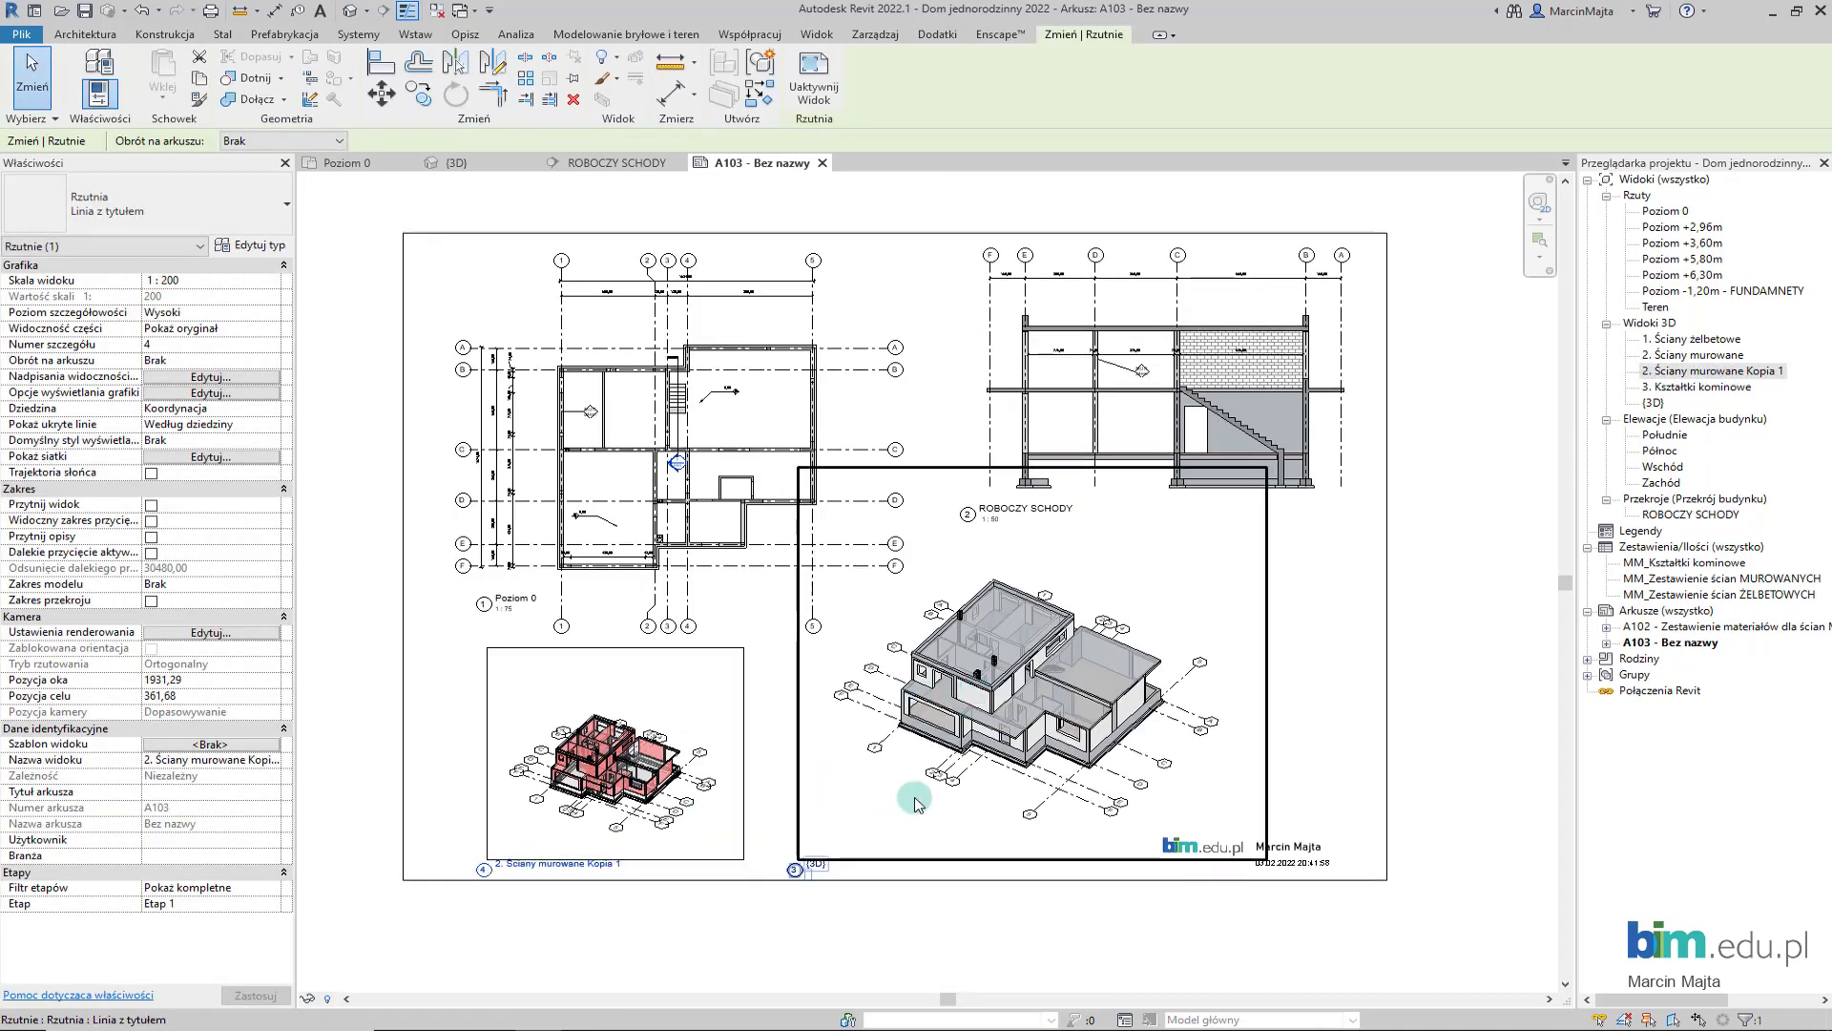
left_click(1420, 702)
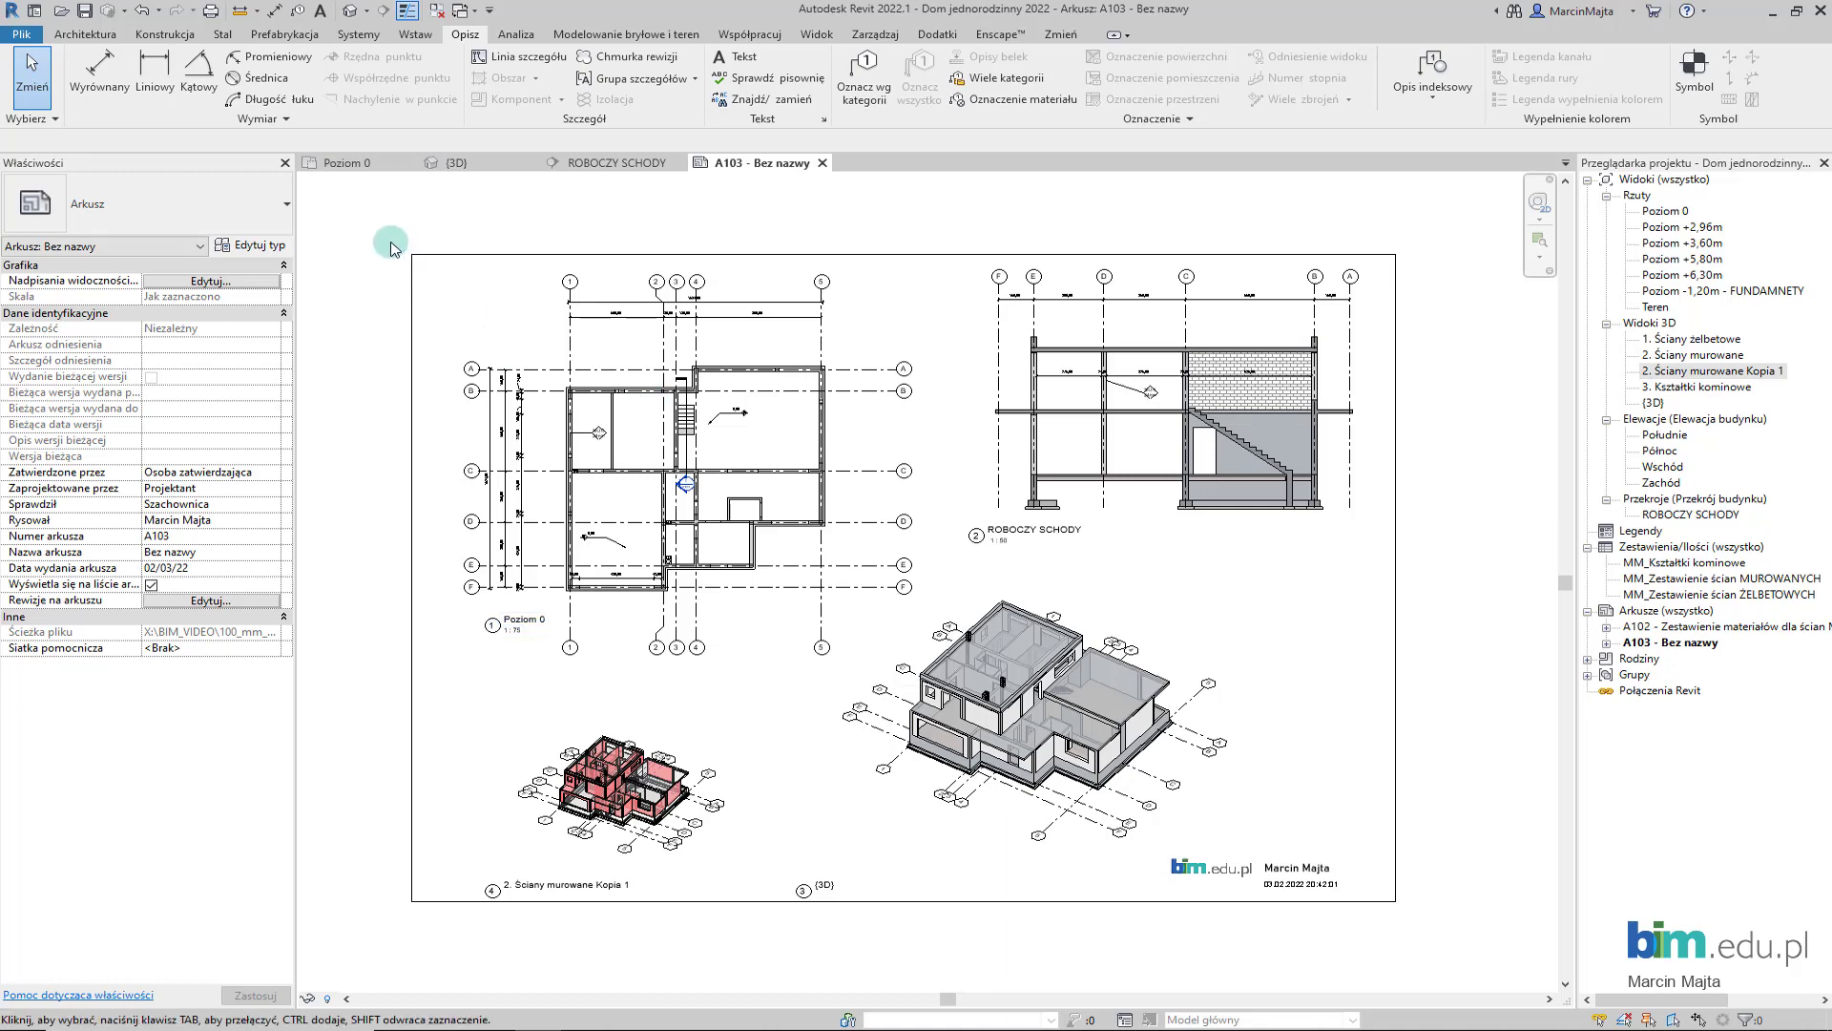
left_click(38, 42)
mouse_move(57, 352)
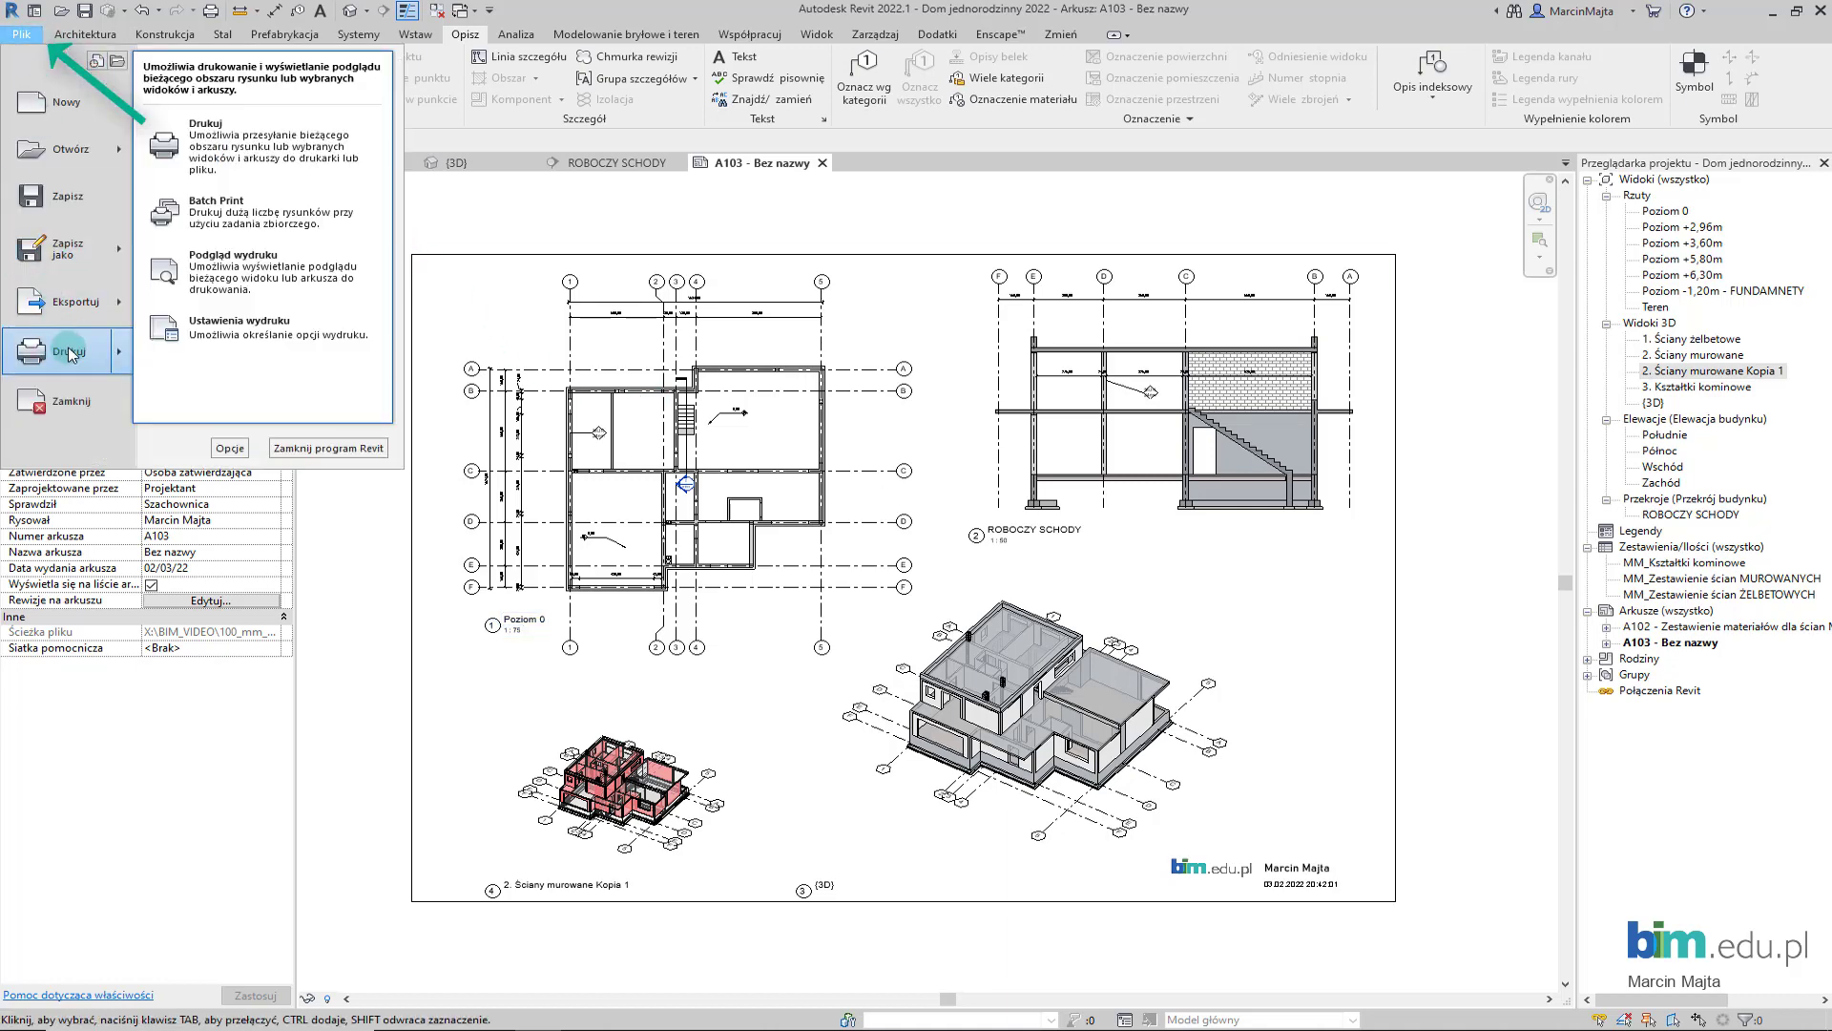
- Confirm the sheet's print setup: ISO A1 landscape paper, 100% size, centred
left_click(210, 143)
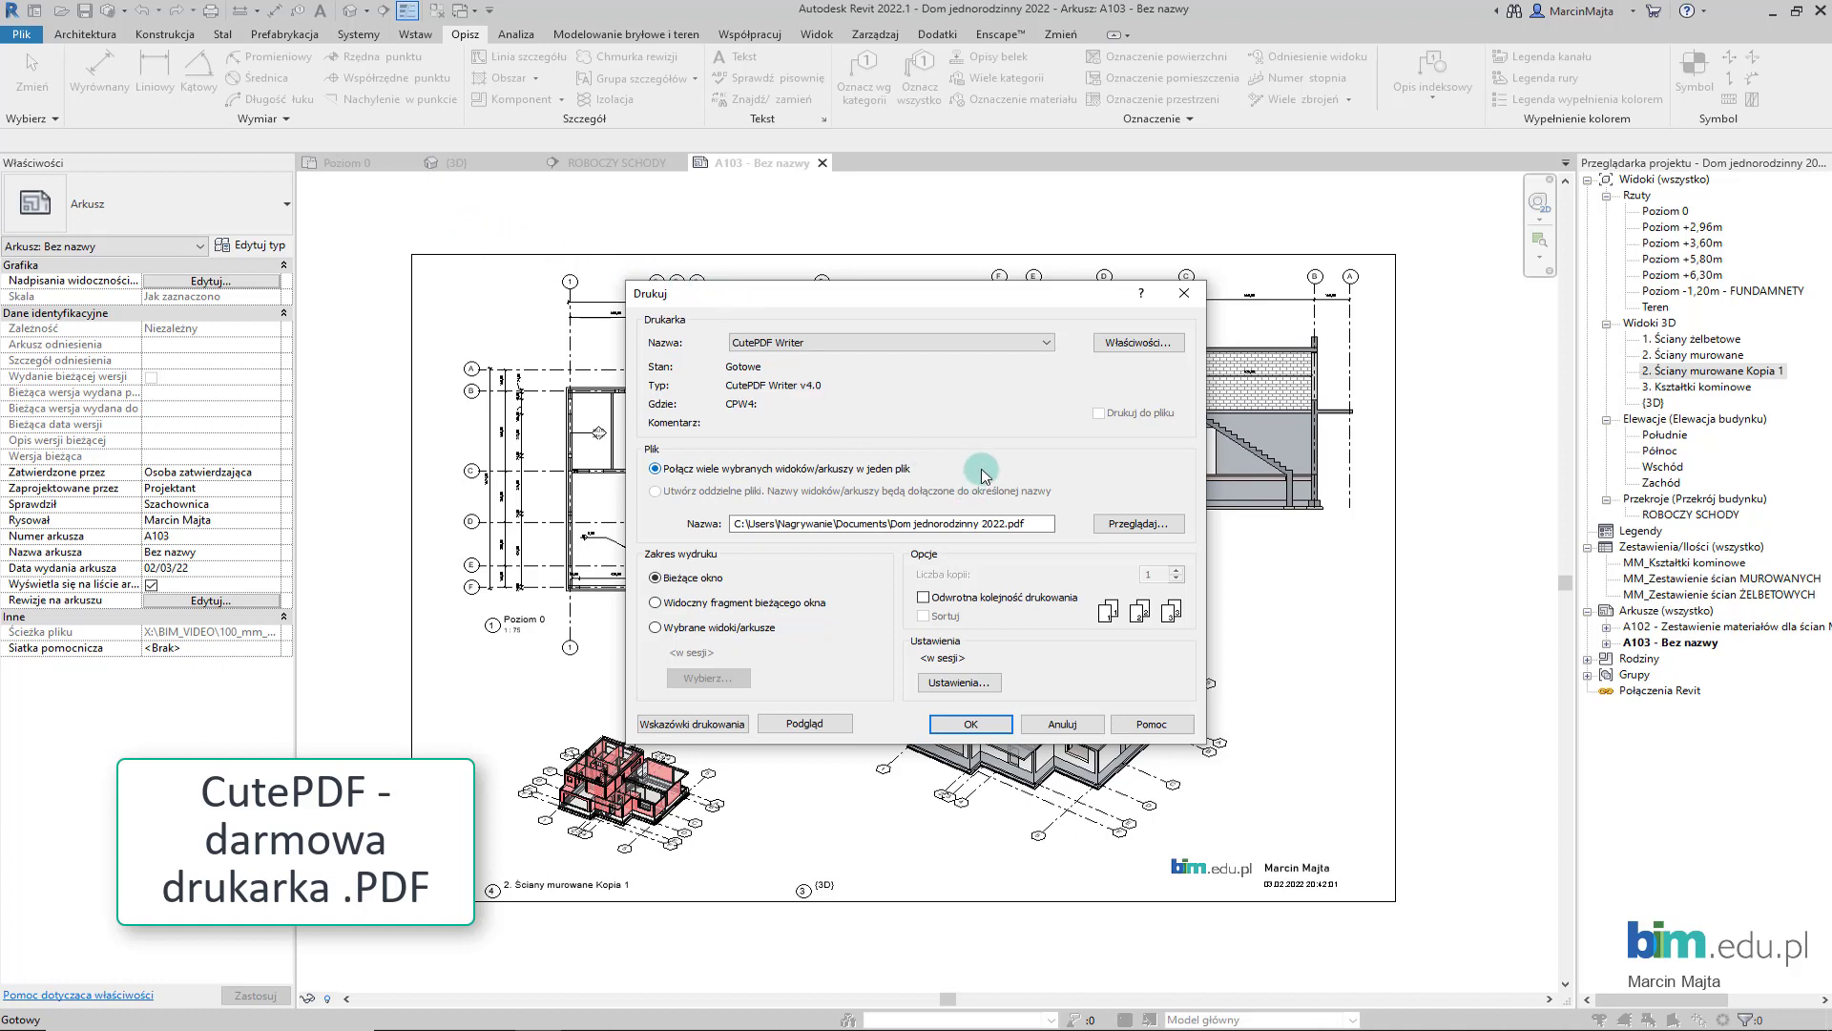
left_click(971, 683)
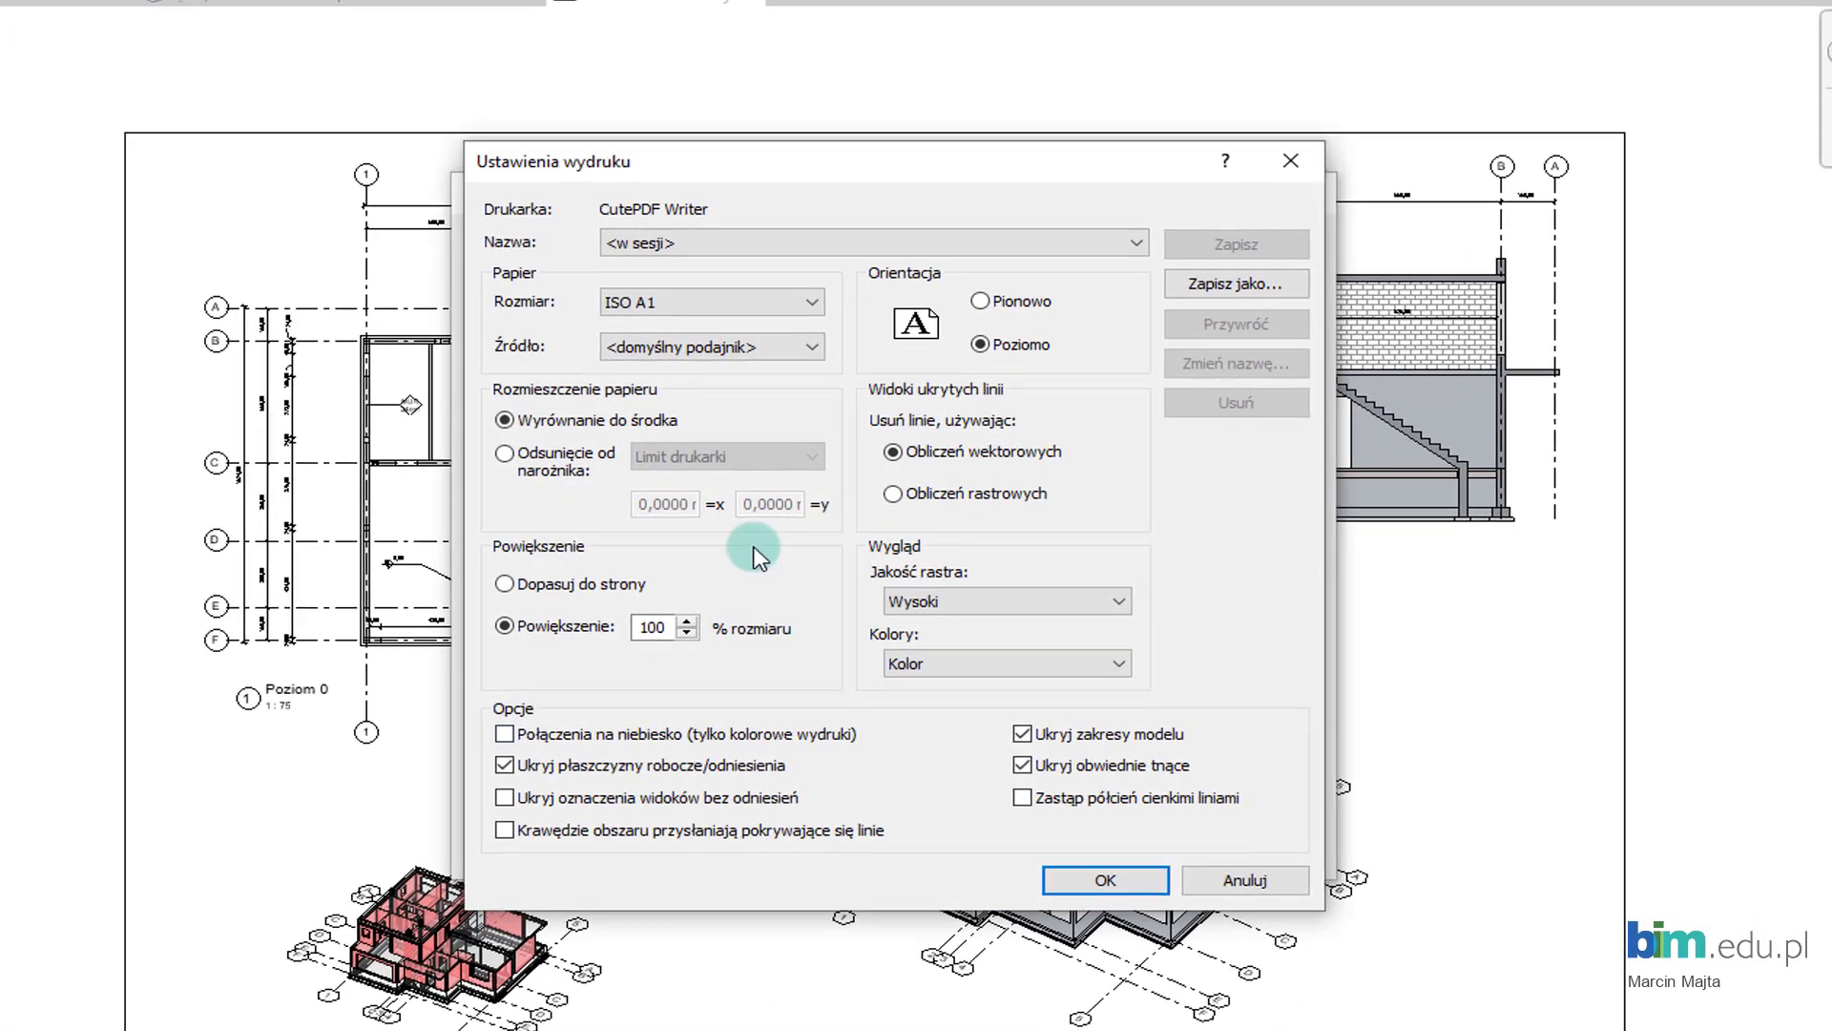
left_click(627, 305)
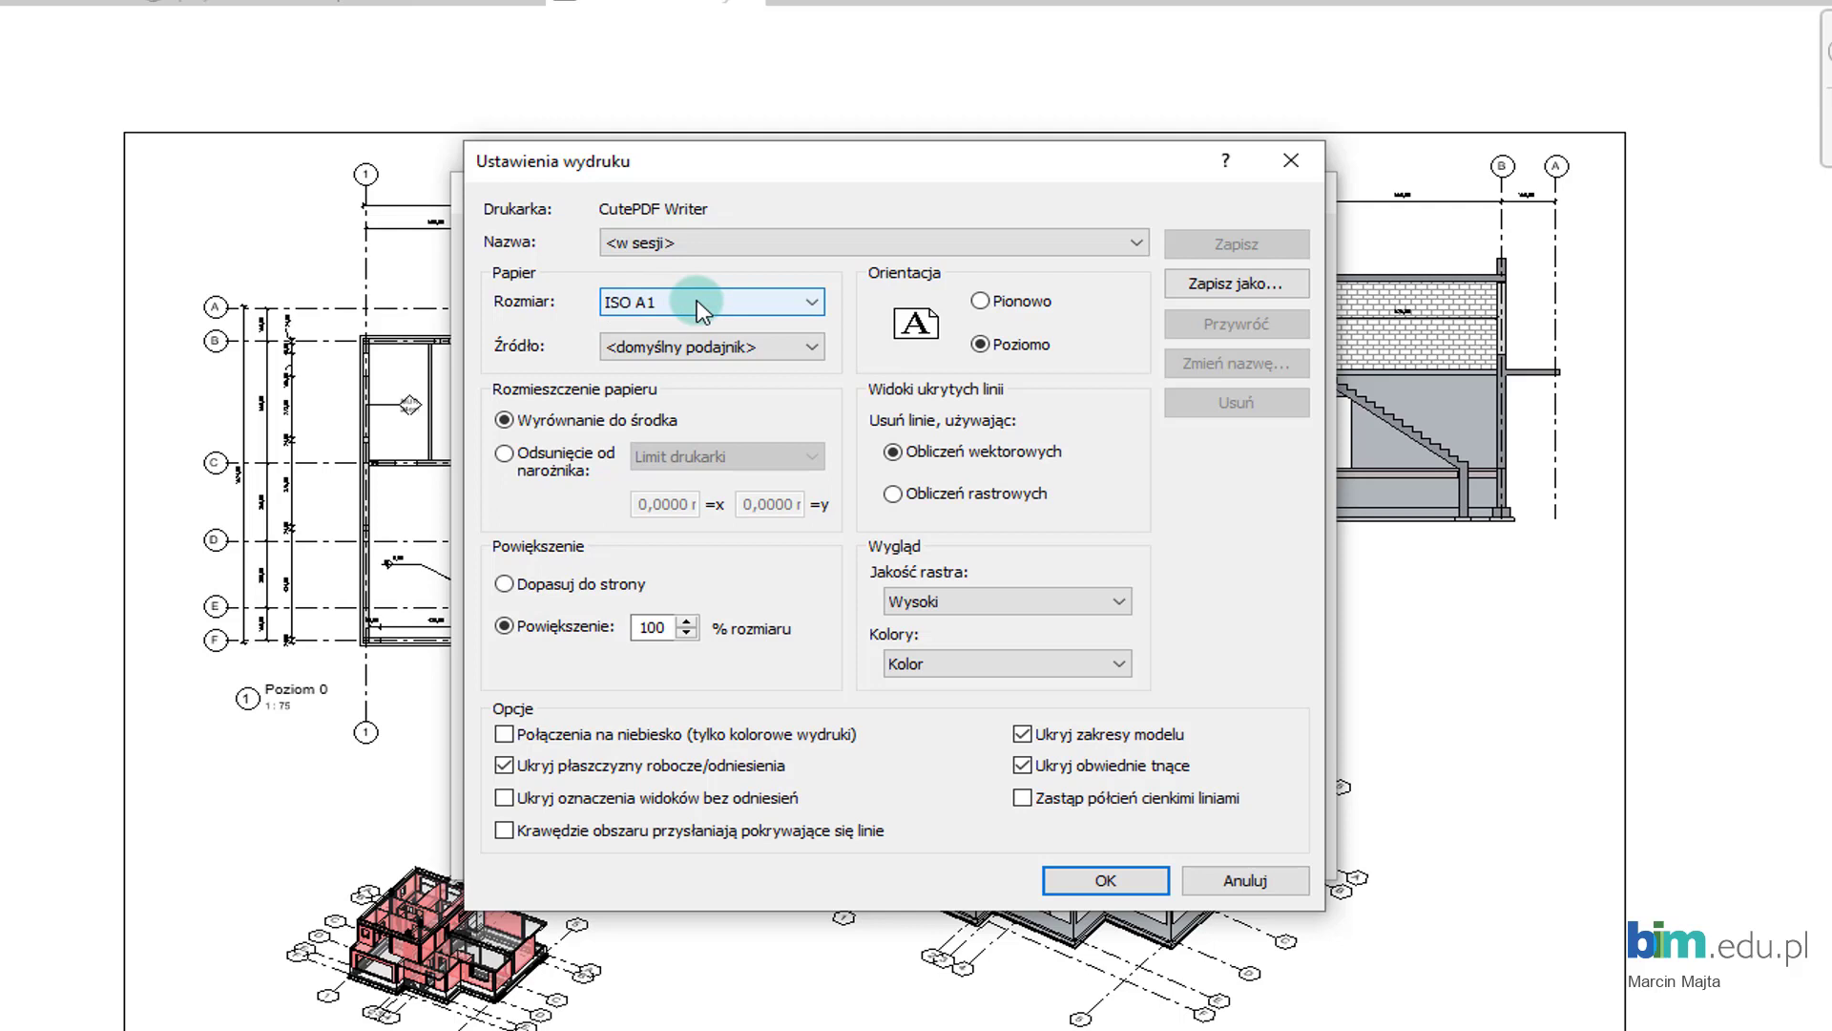
left_click(557, 629)
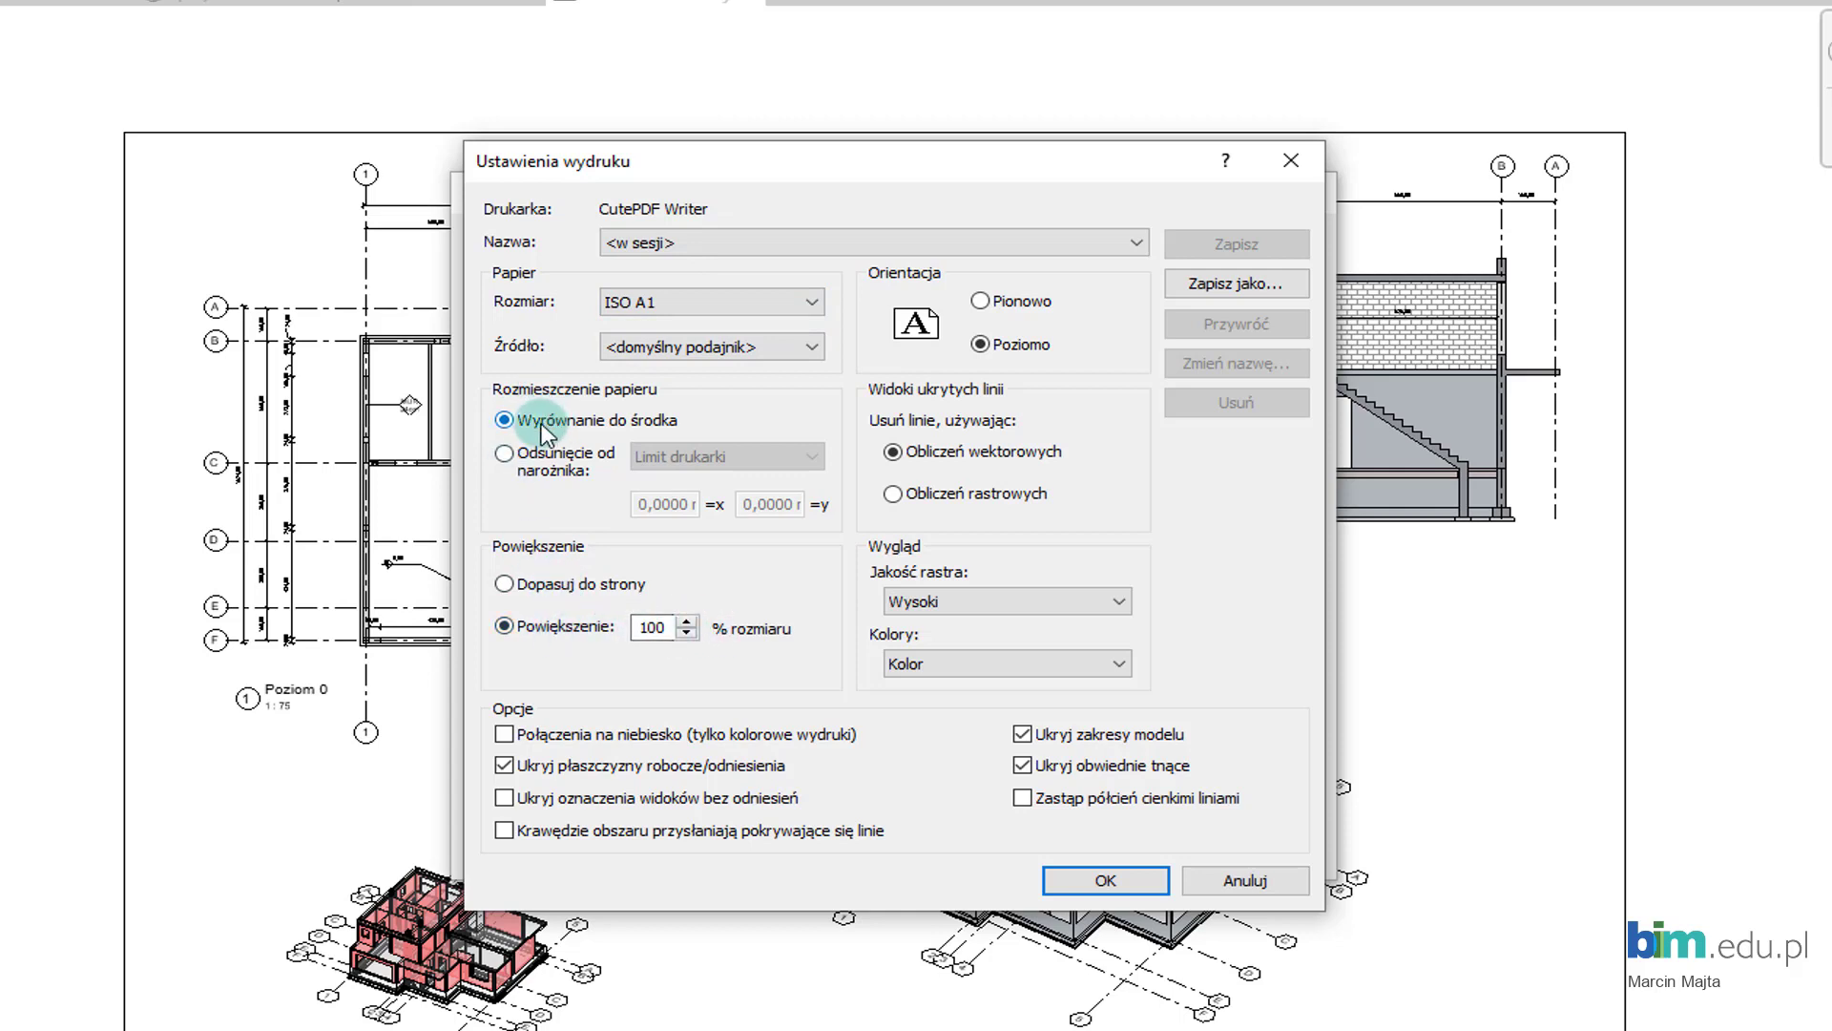
left_click(1140, 873)
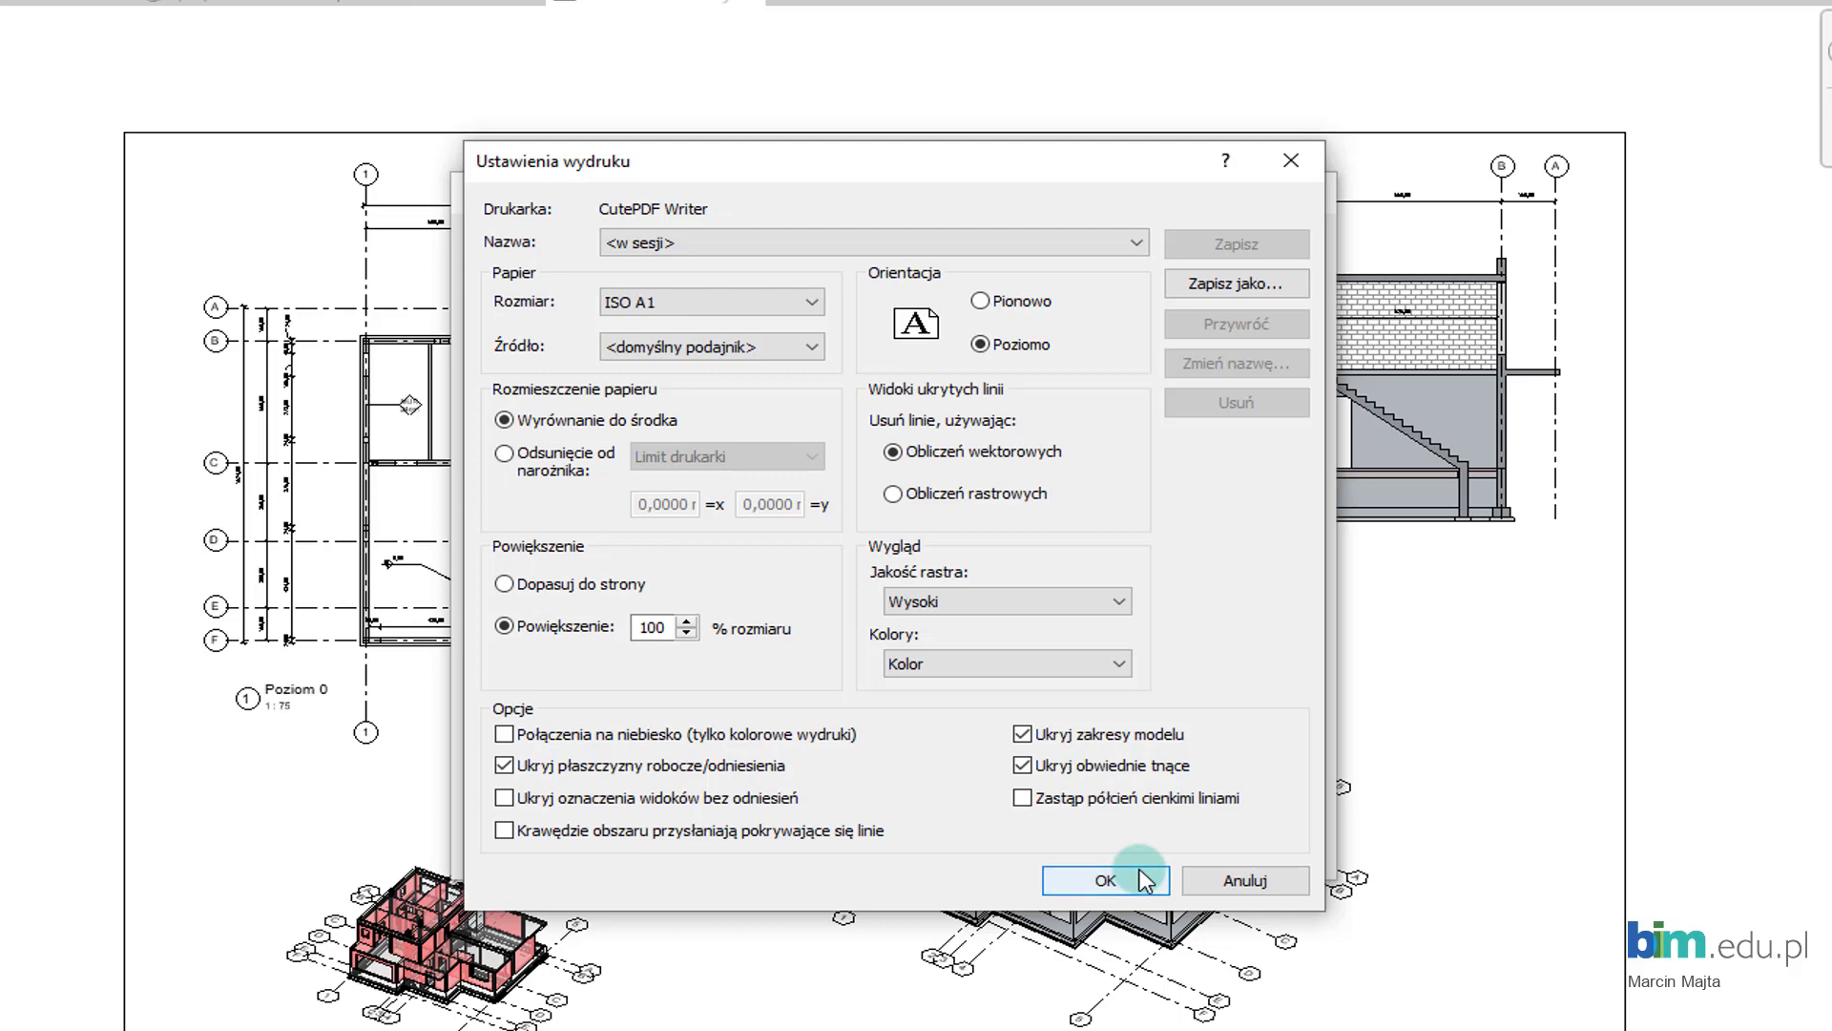
left_click(1141, 872)
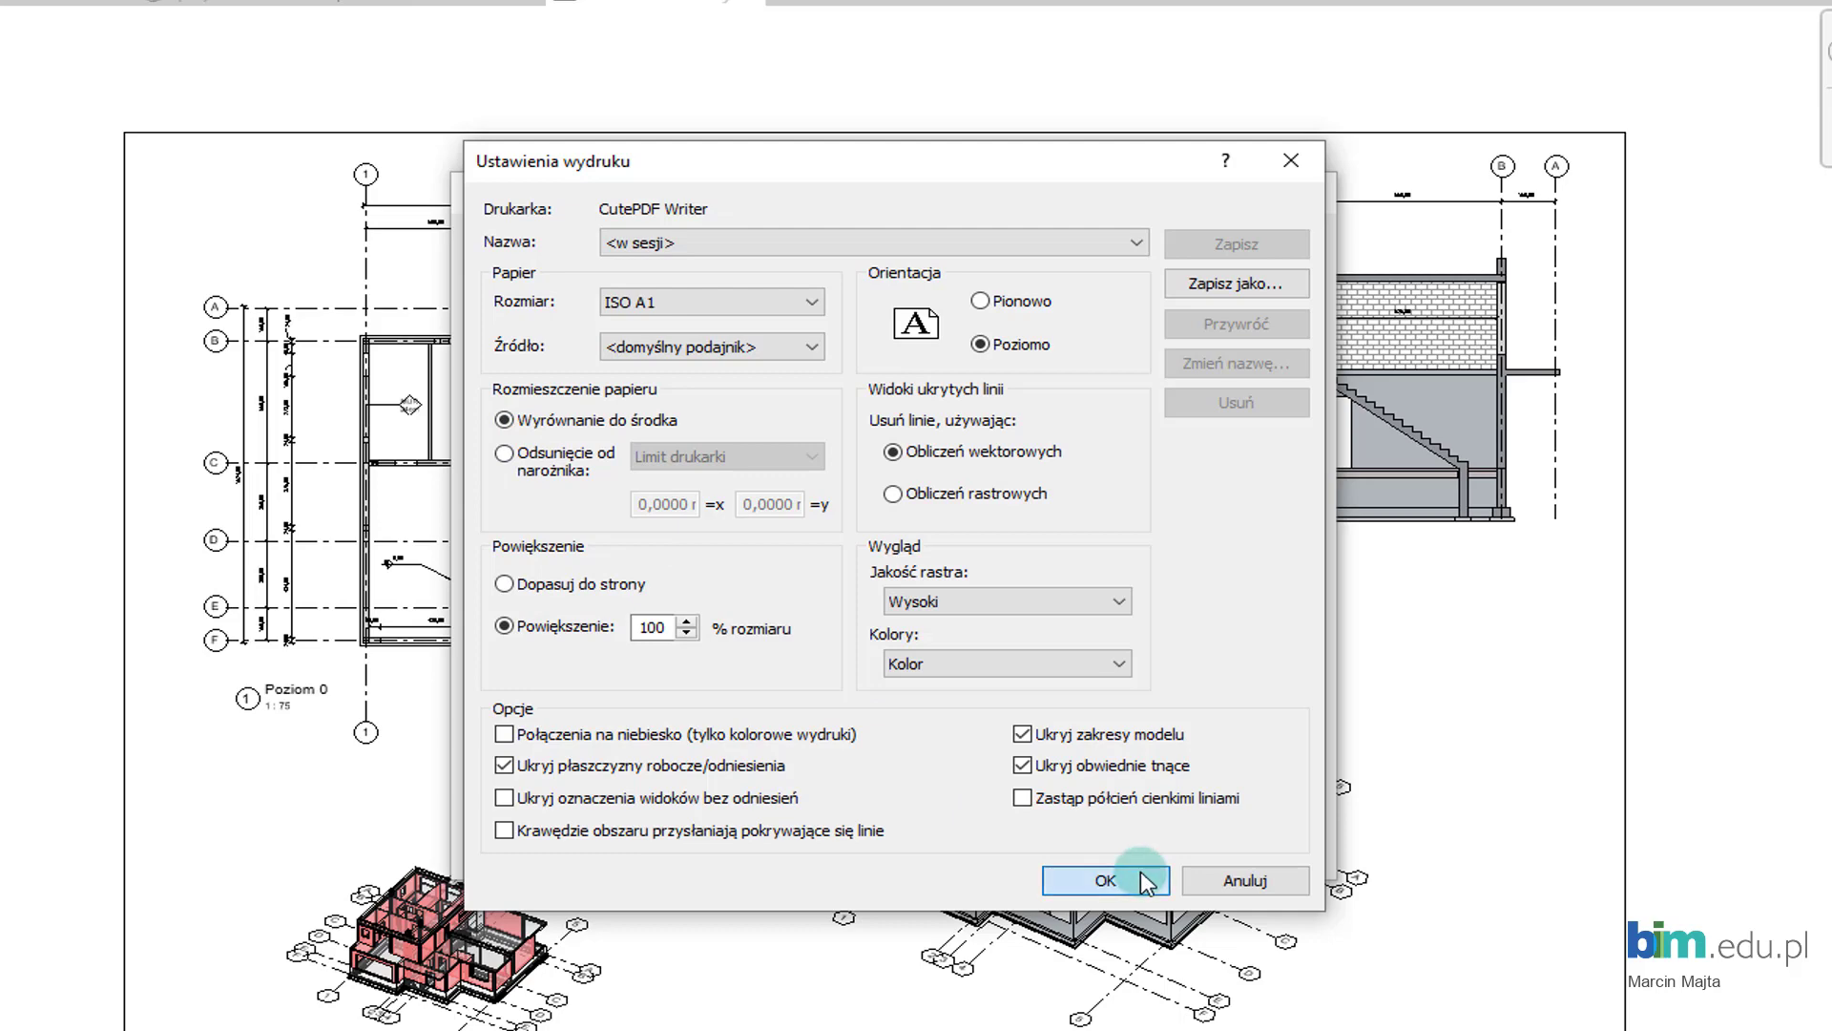
- Review the CutePDF Writer printer properties and close them
left_click(1210, 272)
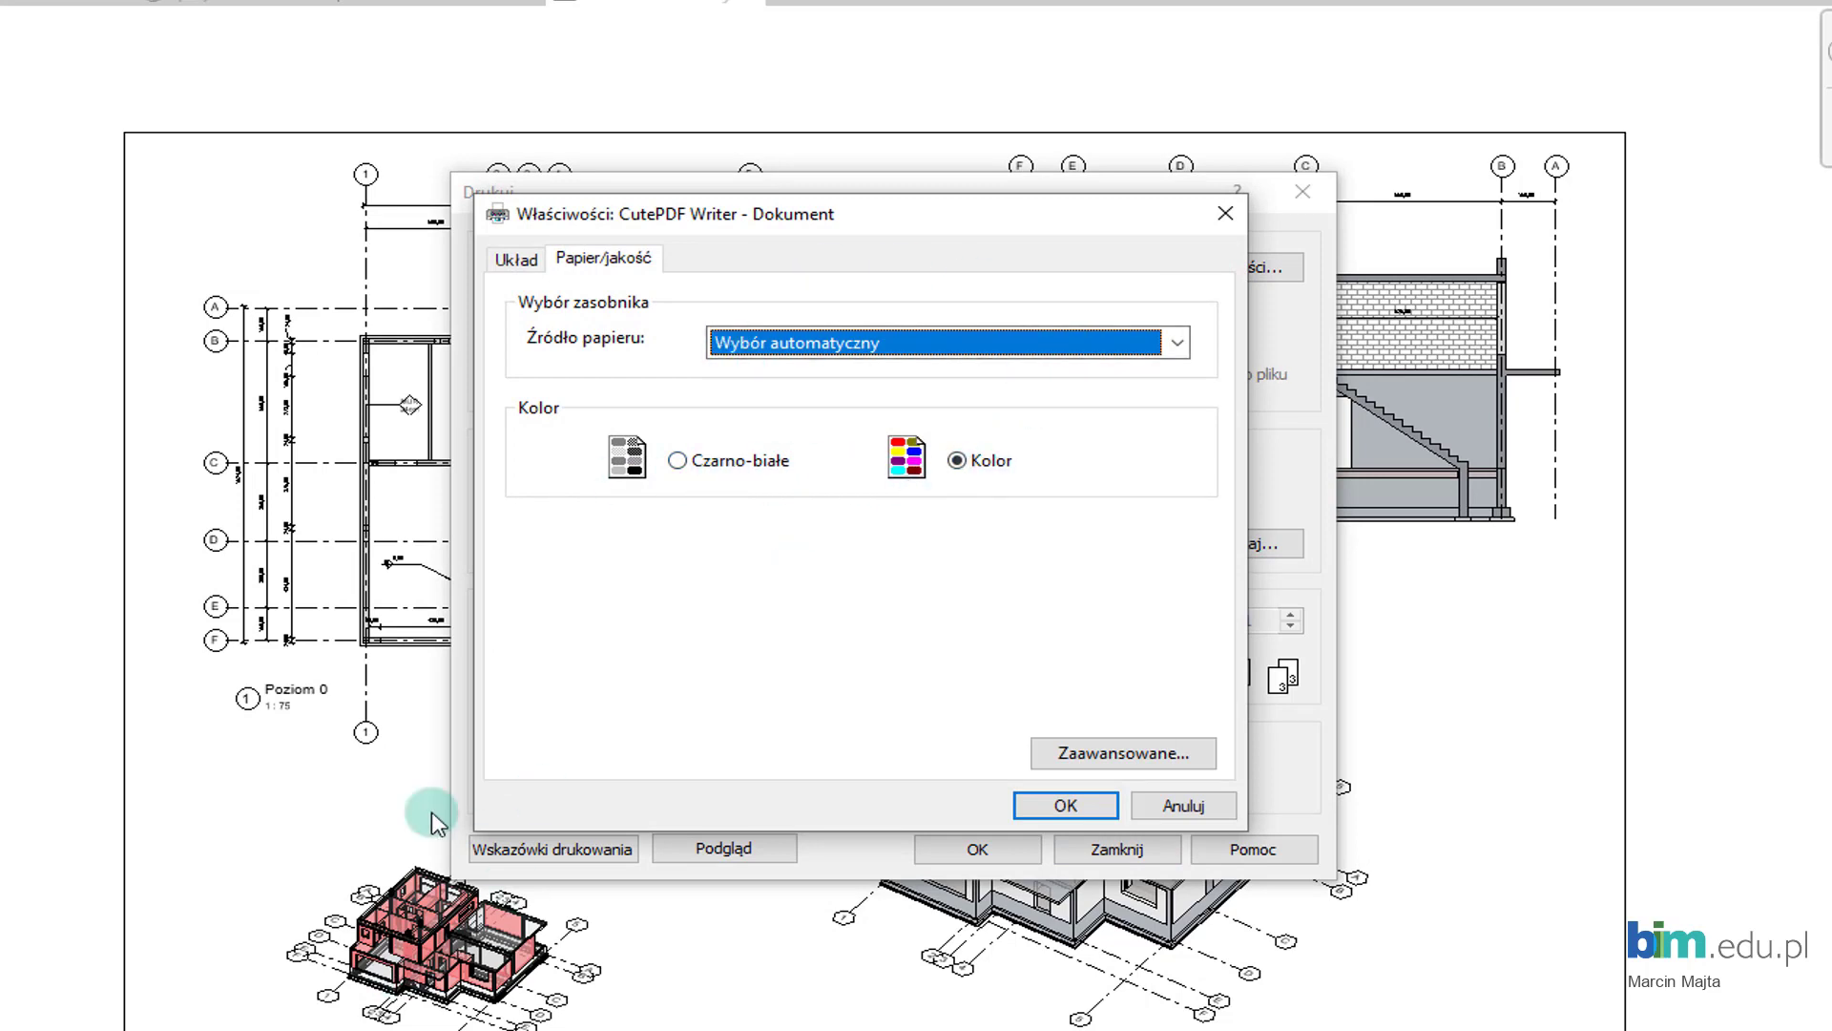
left_click(1082, 804)
left_click(585, 620)
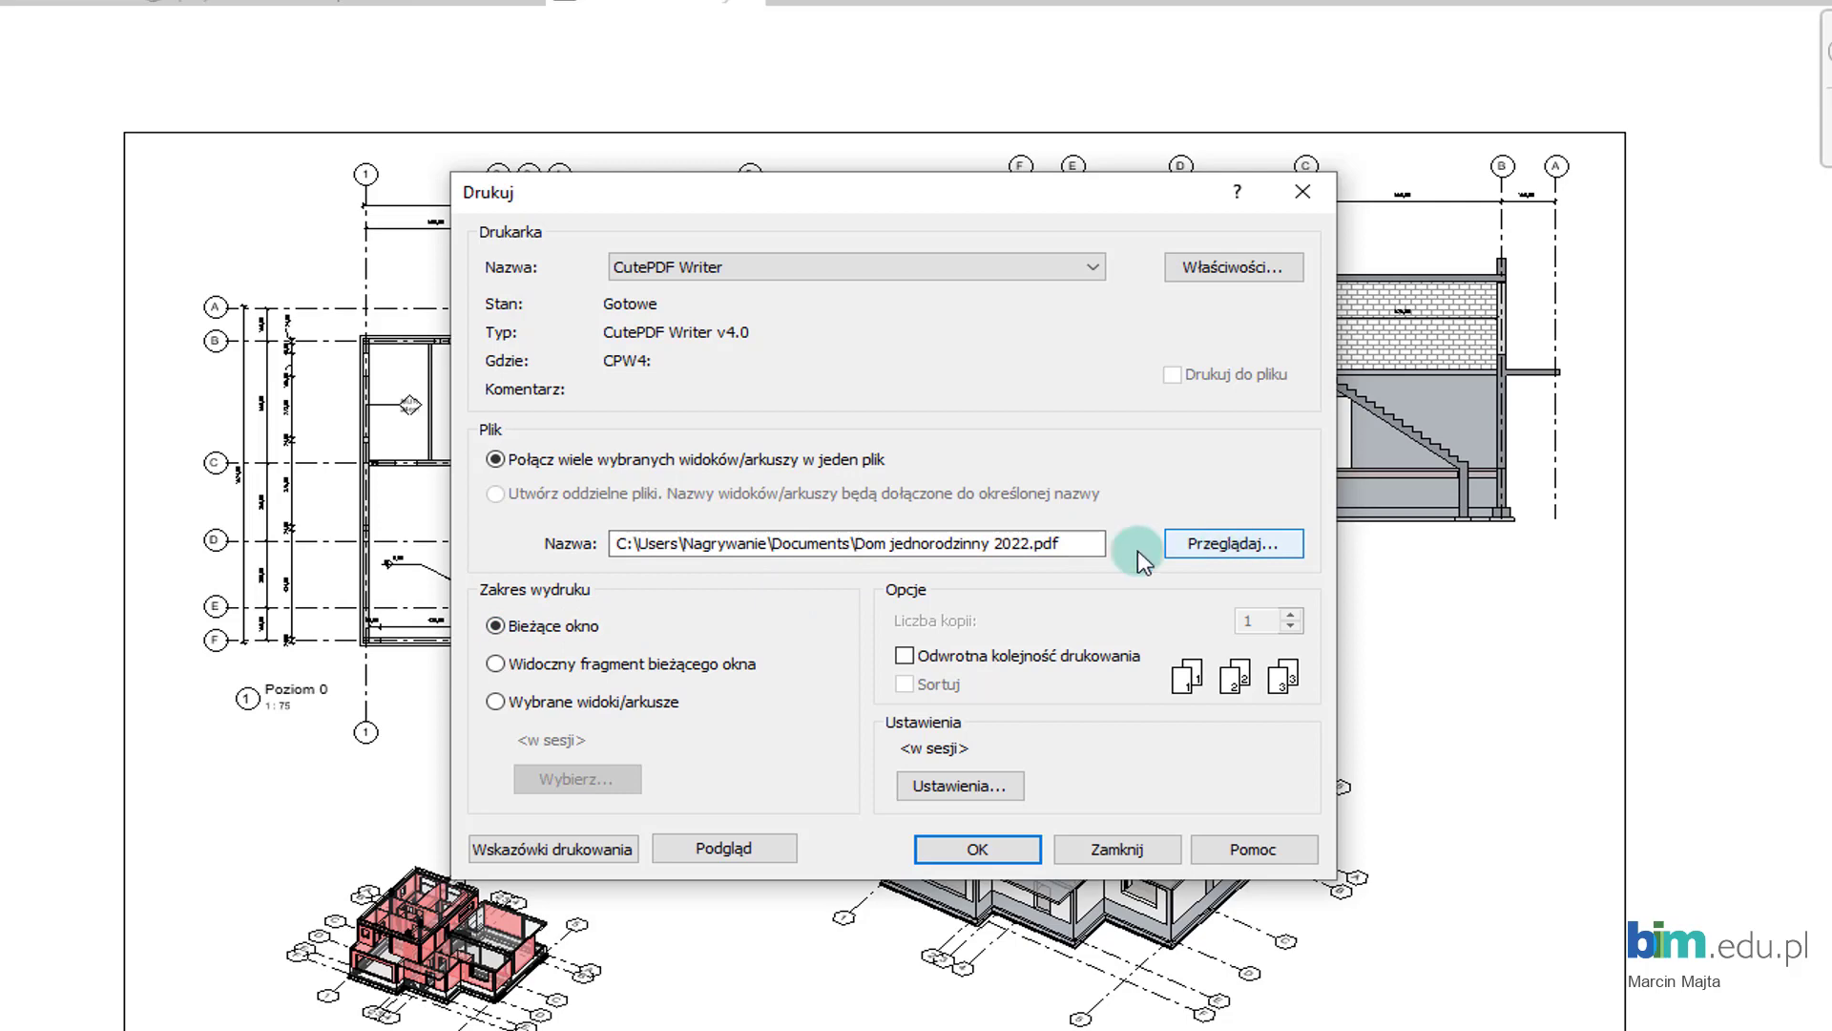
- Print sheet A103 through CutePDF Writer, saving Dom jednorodzinny 2022.pdf on the Desktop
left_click(1238, 557)
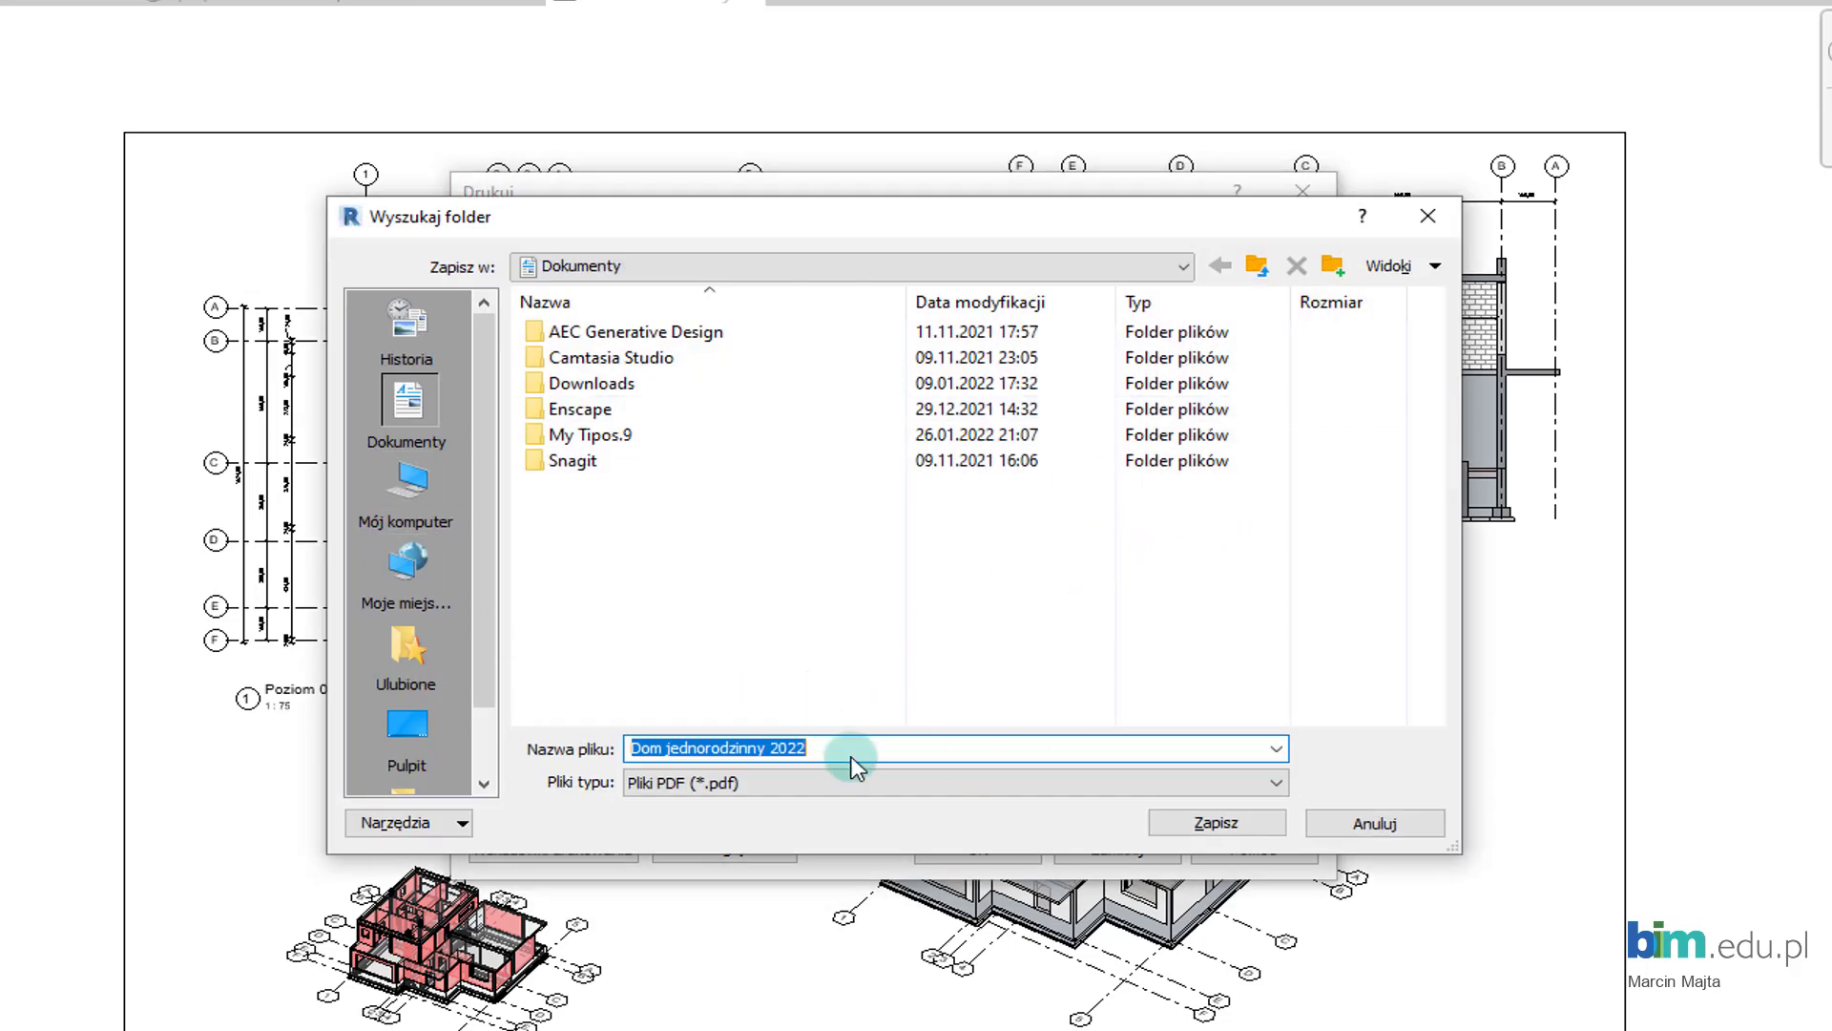
left_click(1431, 826)
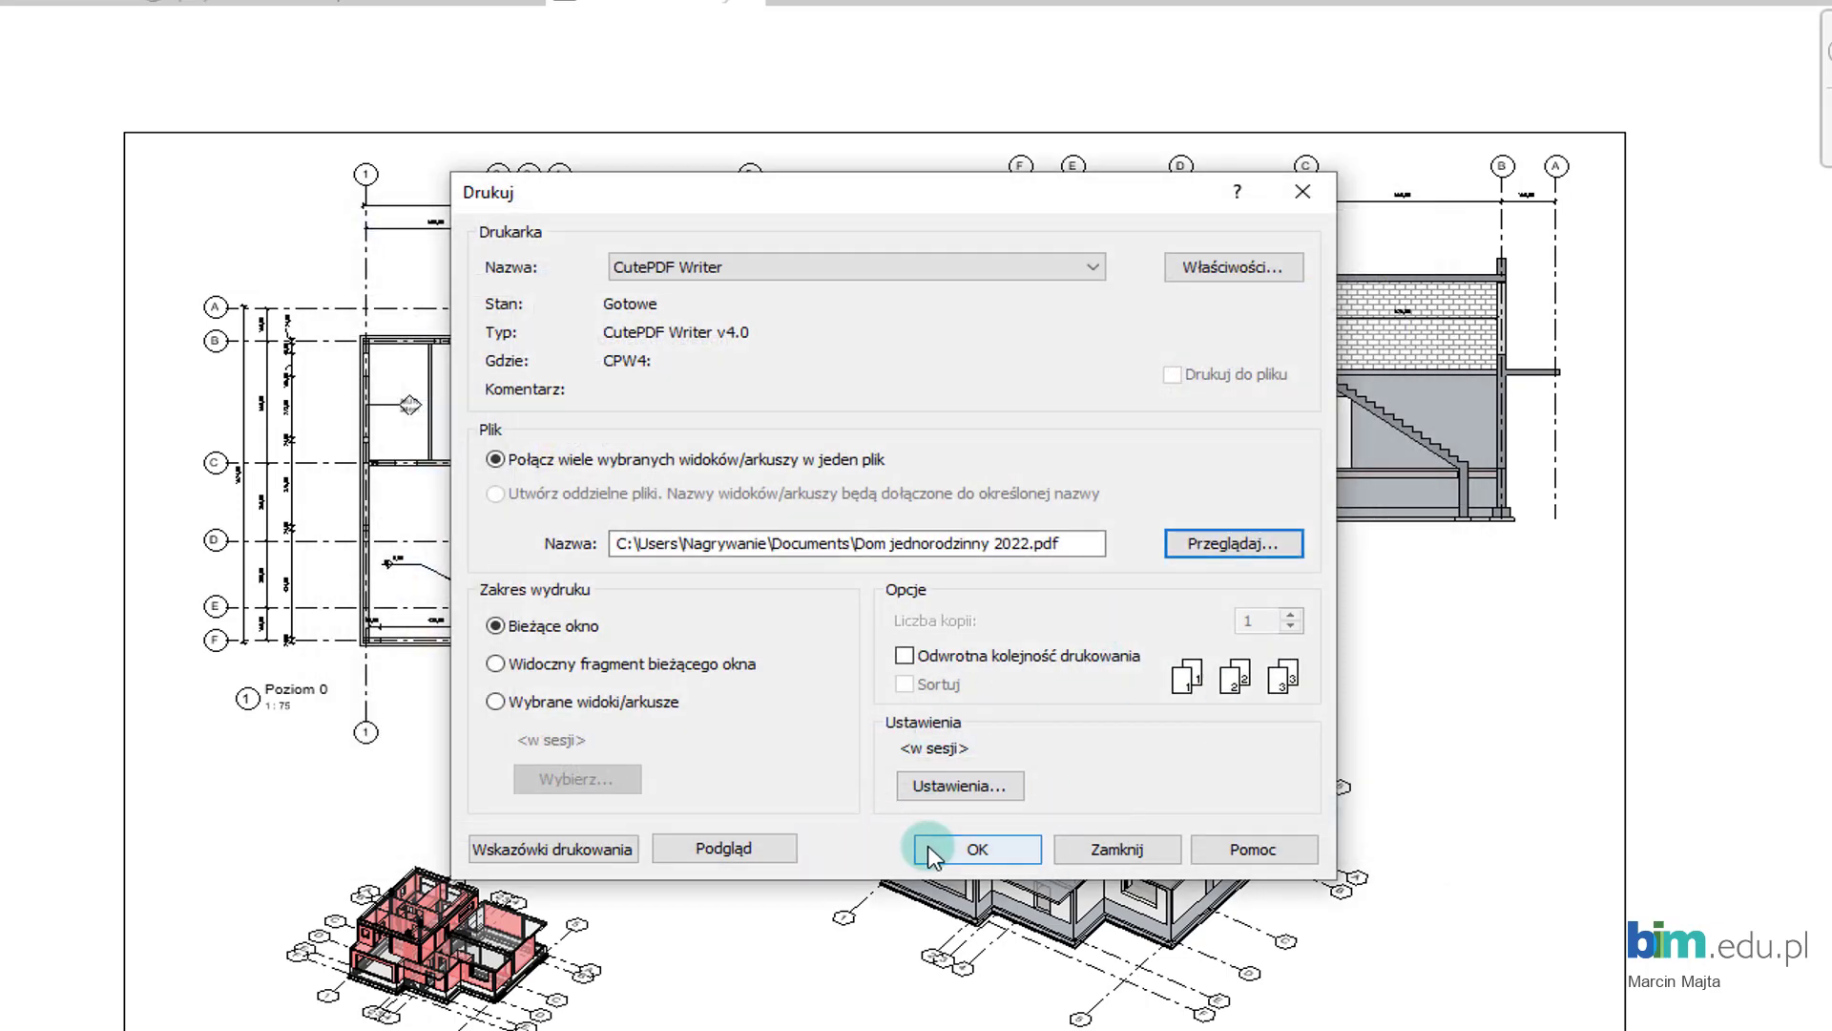
left_click(954, 847)
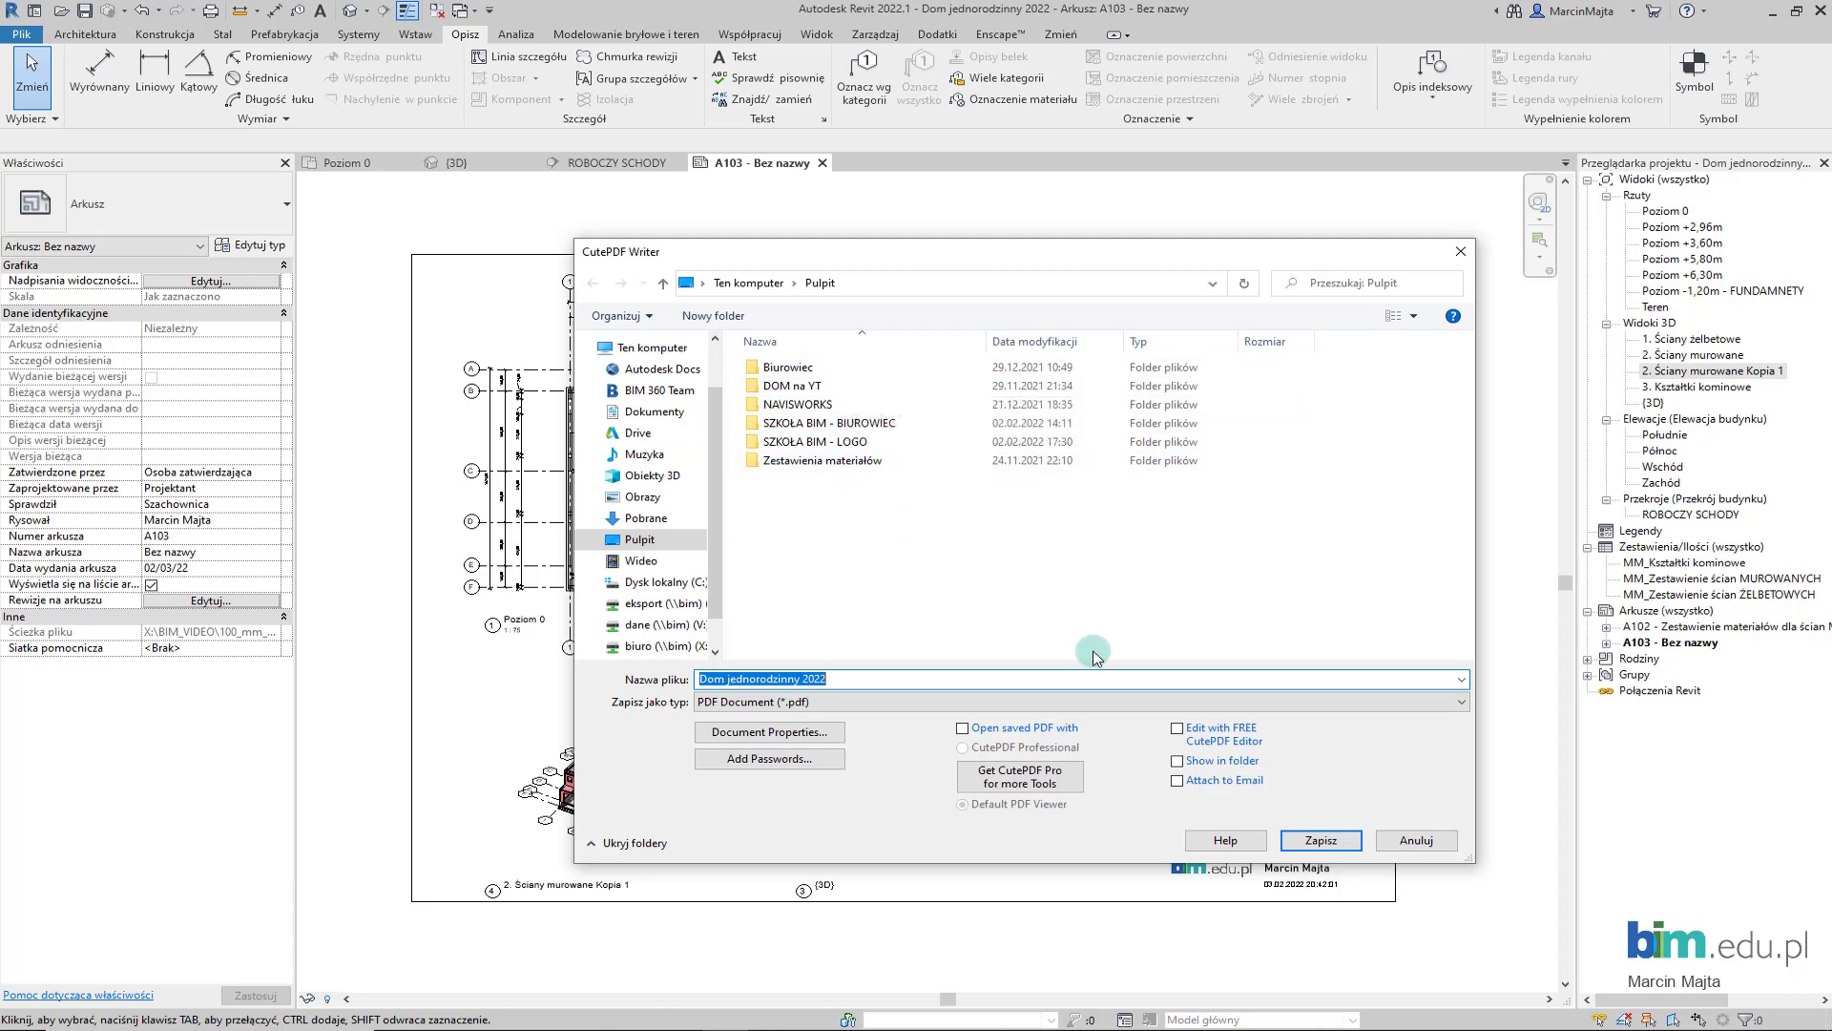
left_click(1321, 840)
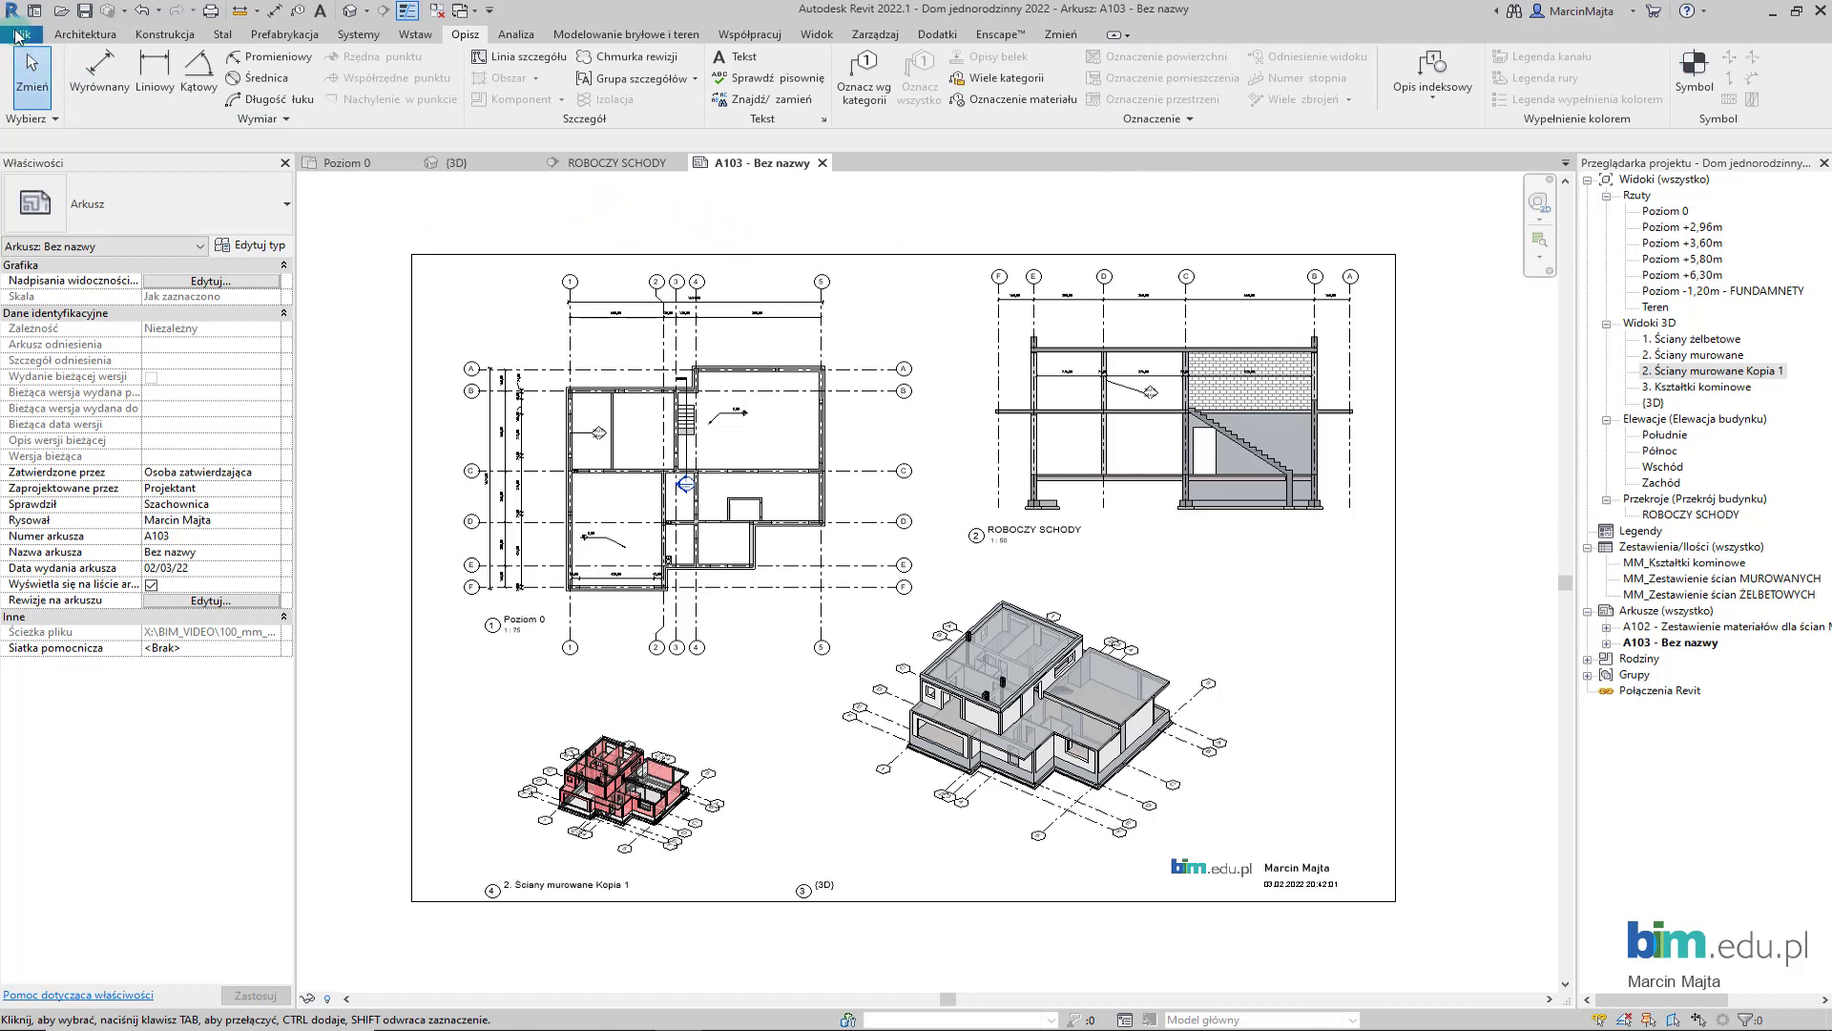
- Start an image export of sheet A103 with the output location set to the Desktop
left_click(17, 36)
mouse_move(72, 301)
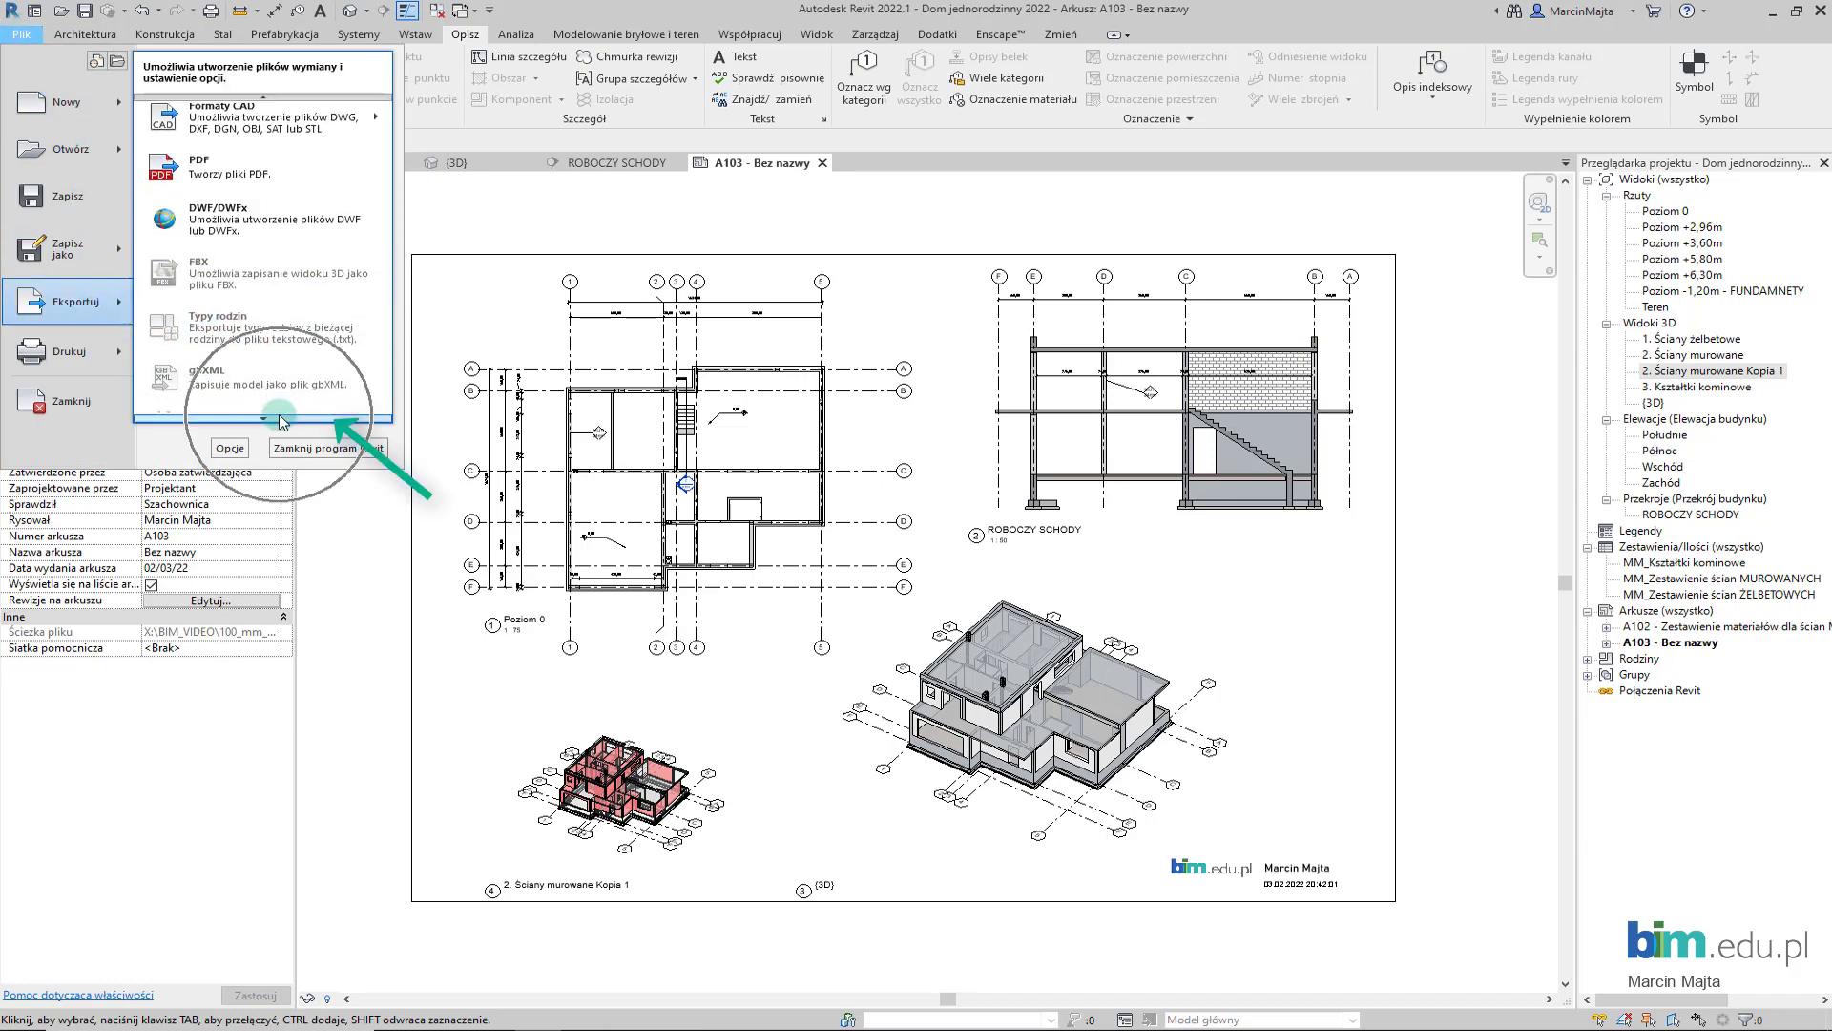
left_click(282, 421)
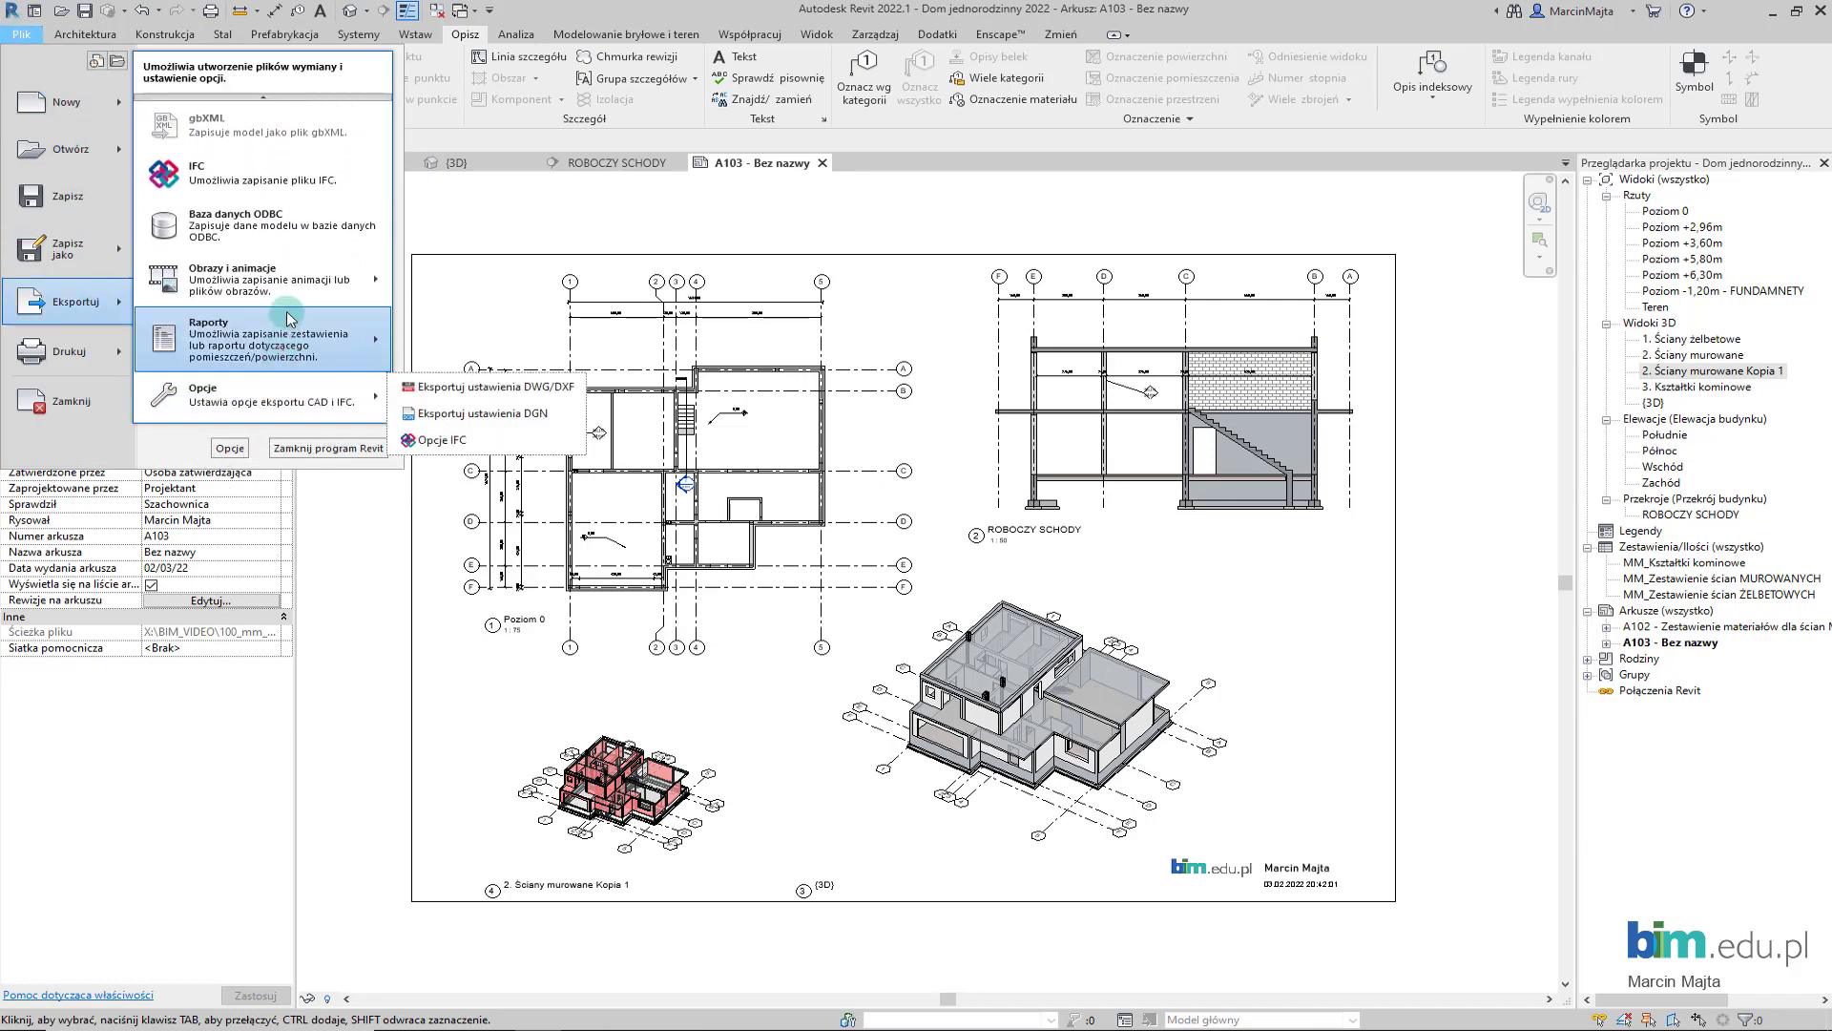
mouse_move(258, 279)
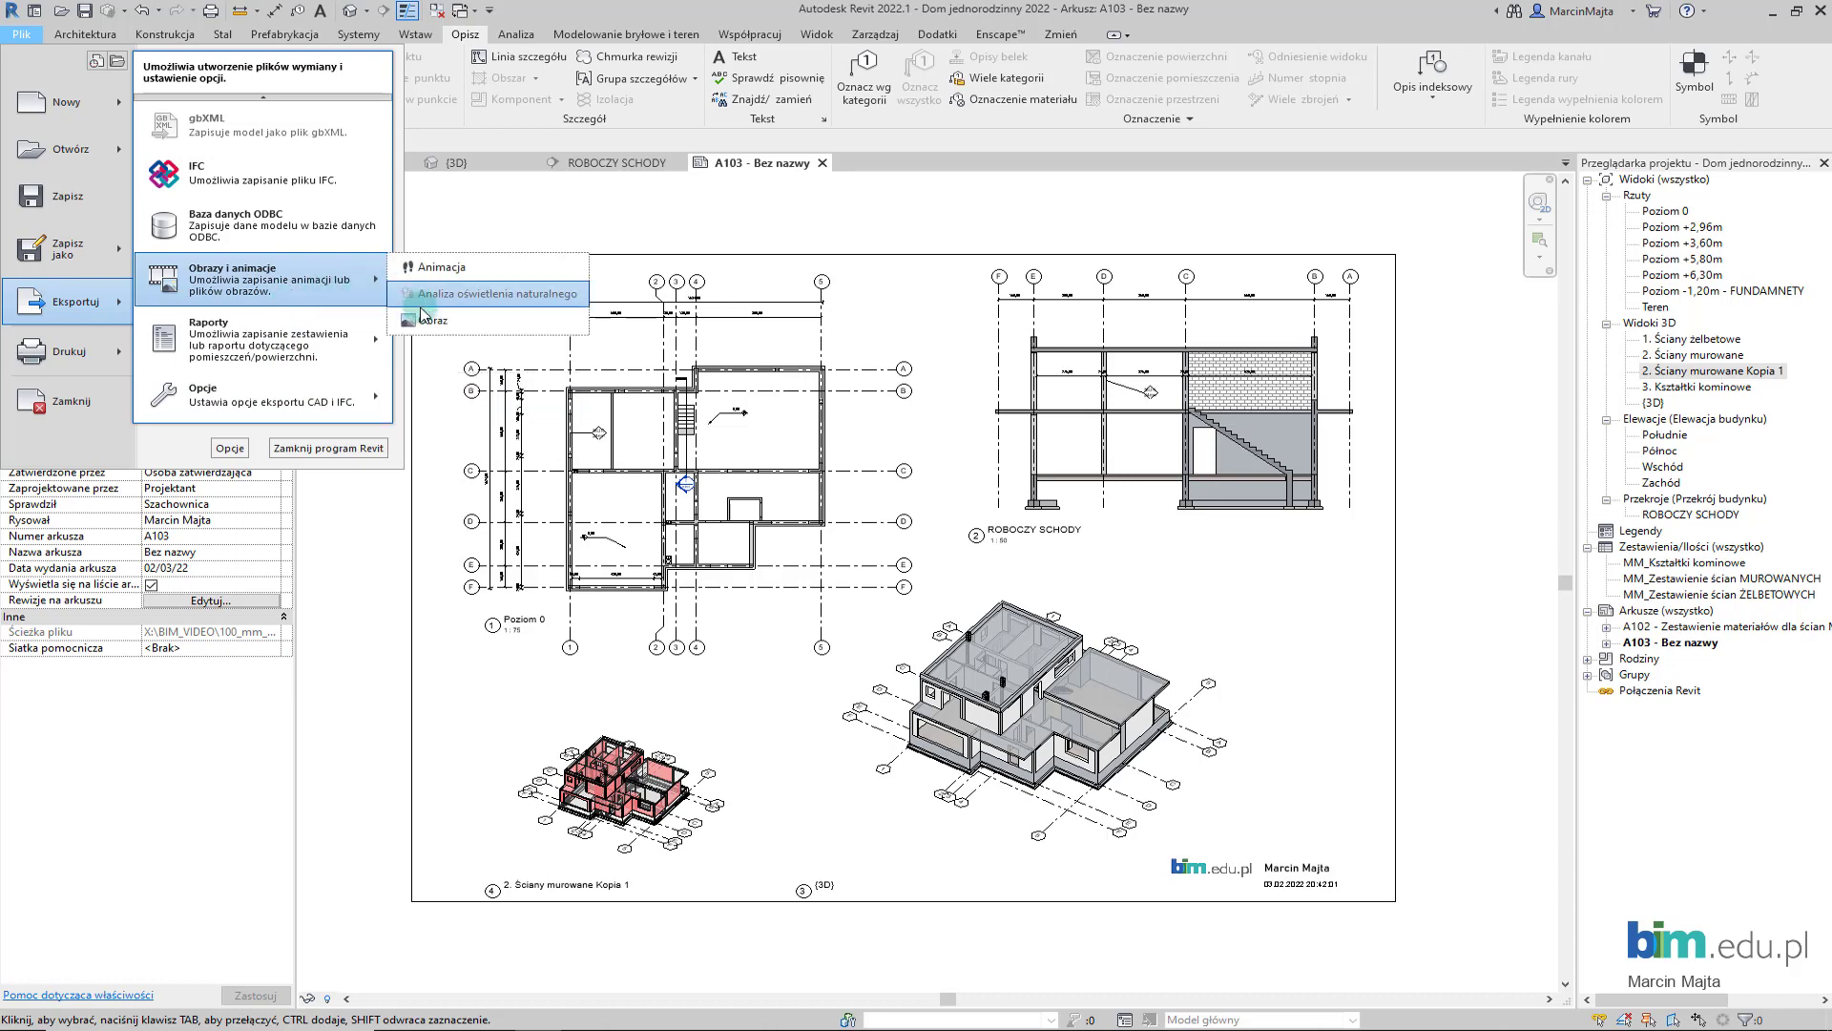
left_click(427, 319)
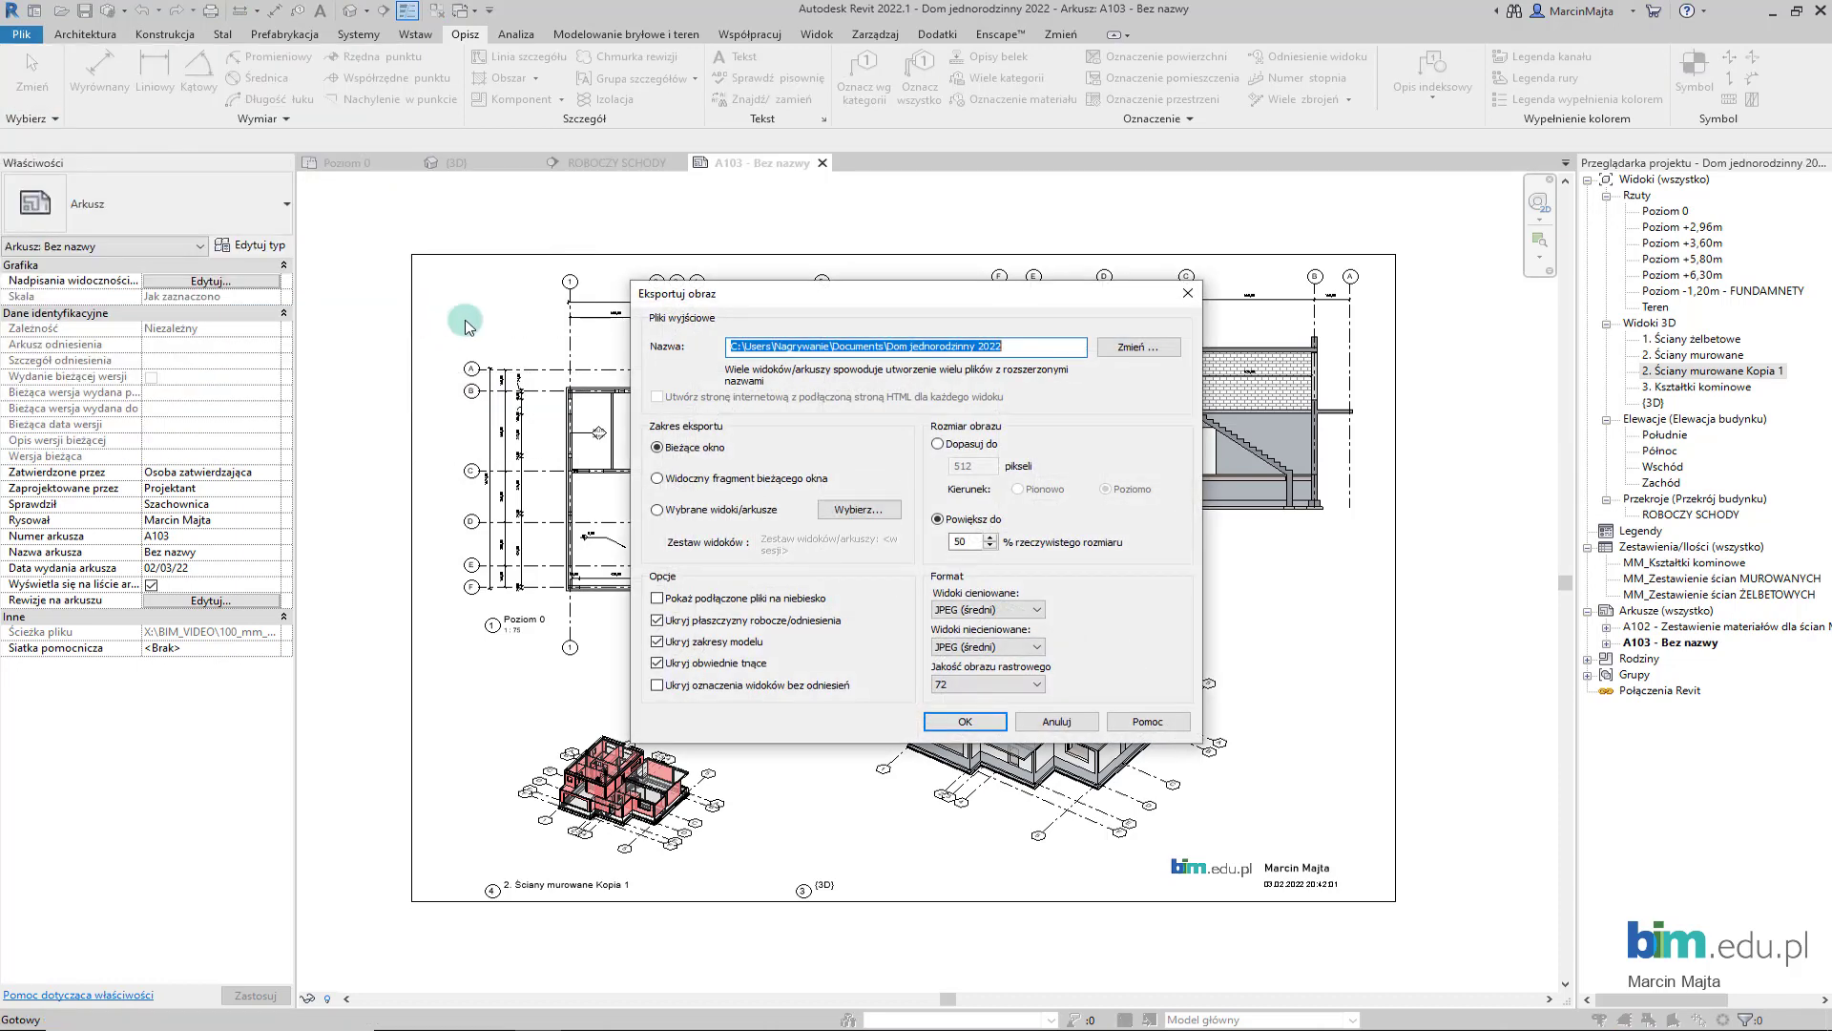
left_click(1136, 347)
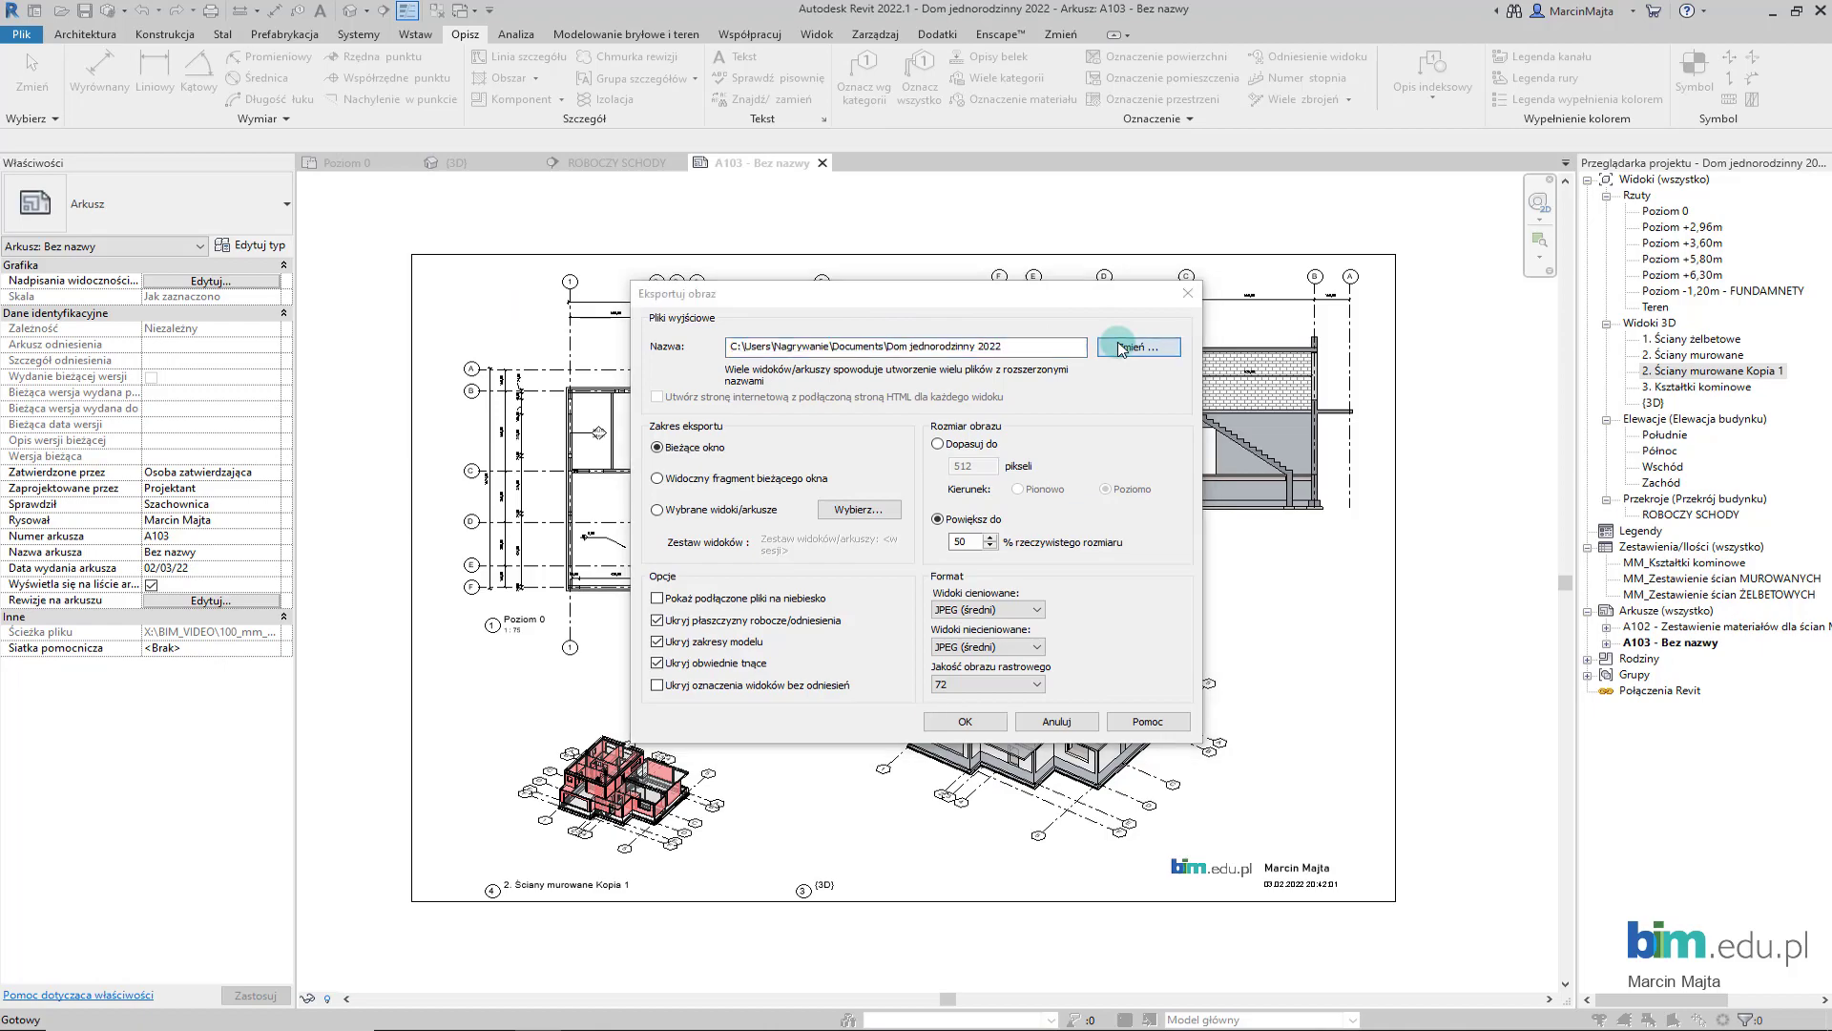
left_click(597, 641)
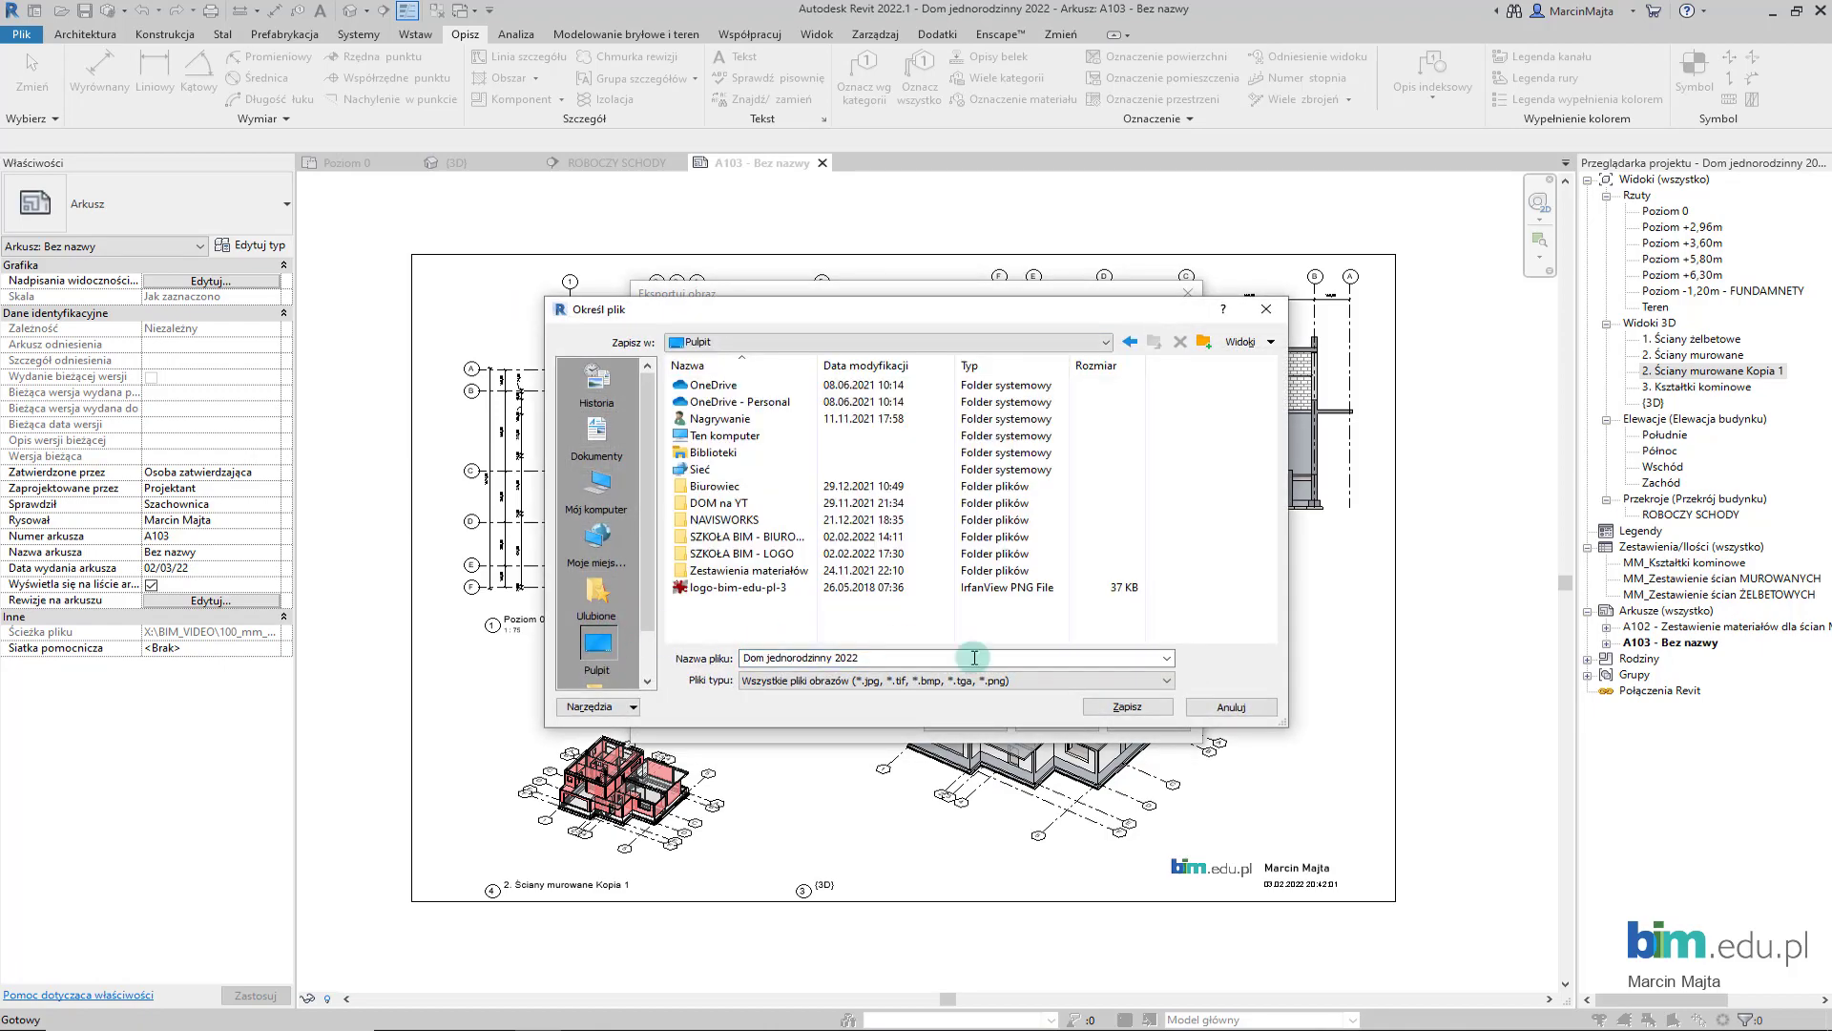
left_click(1107, 707)
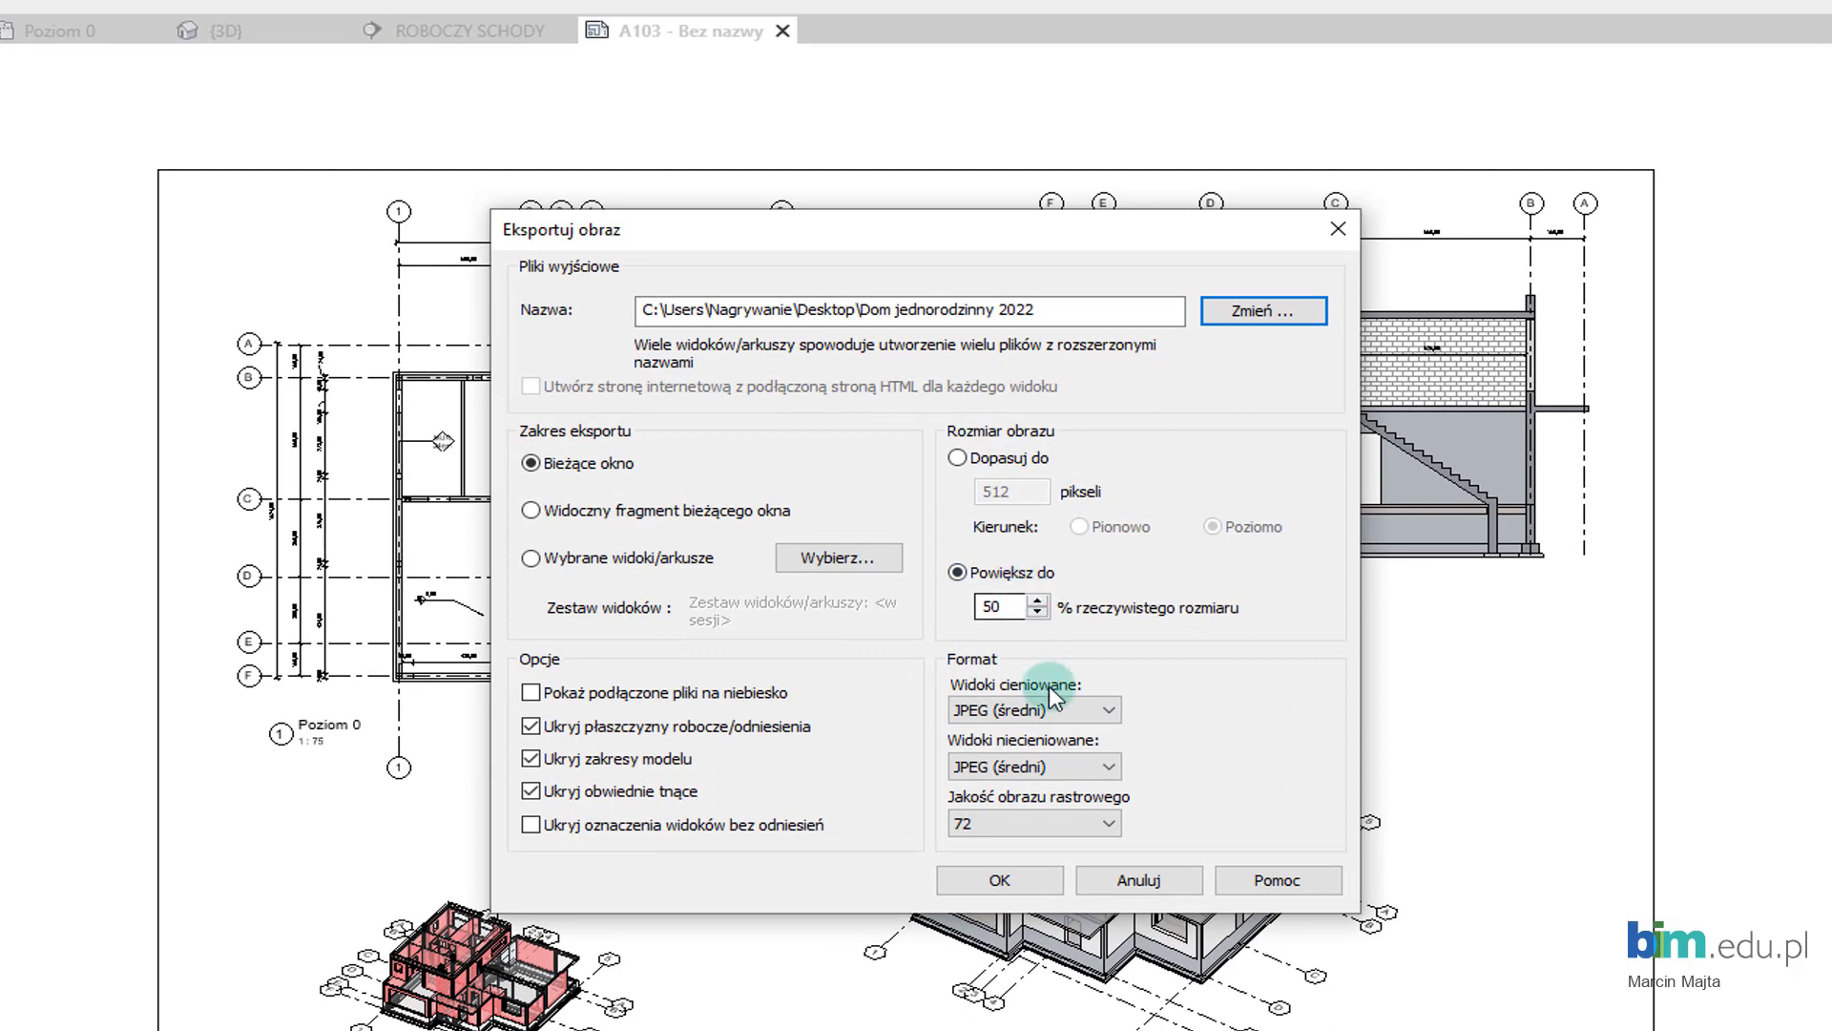
- Use lossless JPEG for shaded and non-shaded views at 300 raster quality, then export
left_click(1060, 710)
left_click(1049, 754)
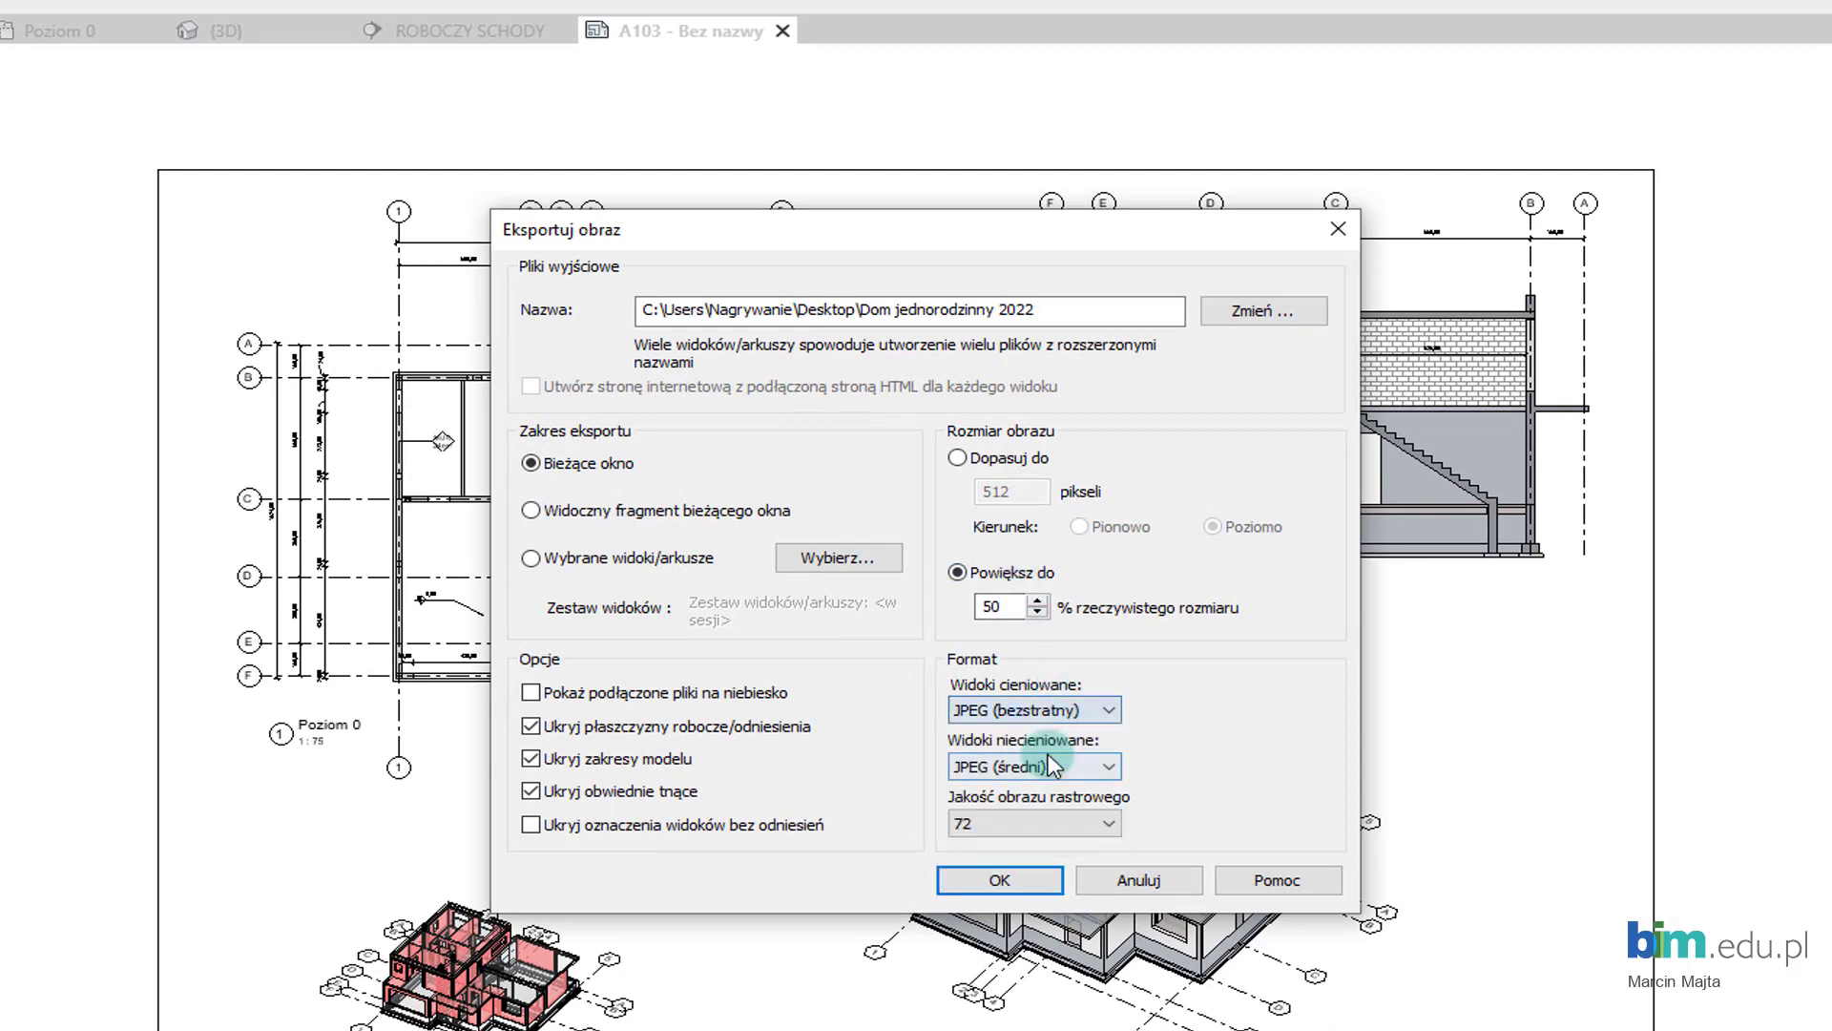
left_click(1033, 811)
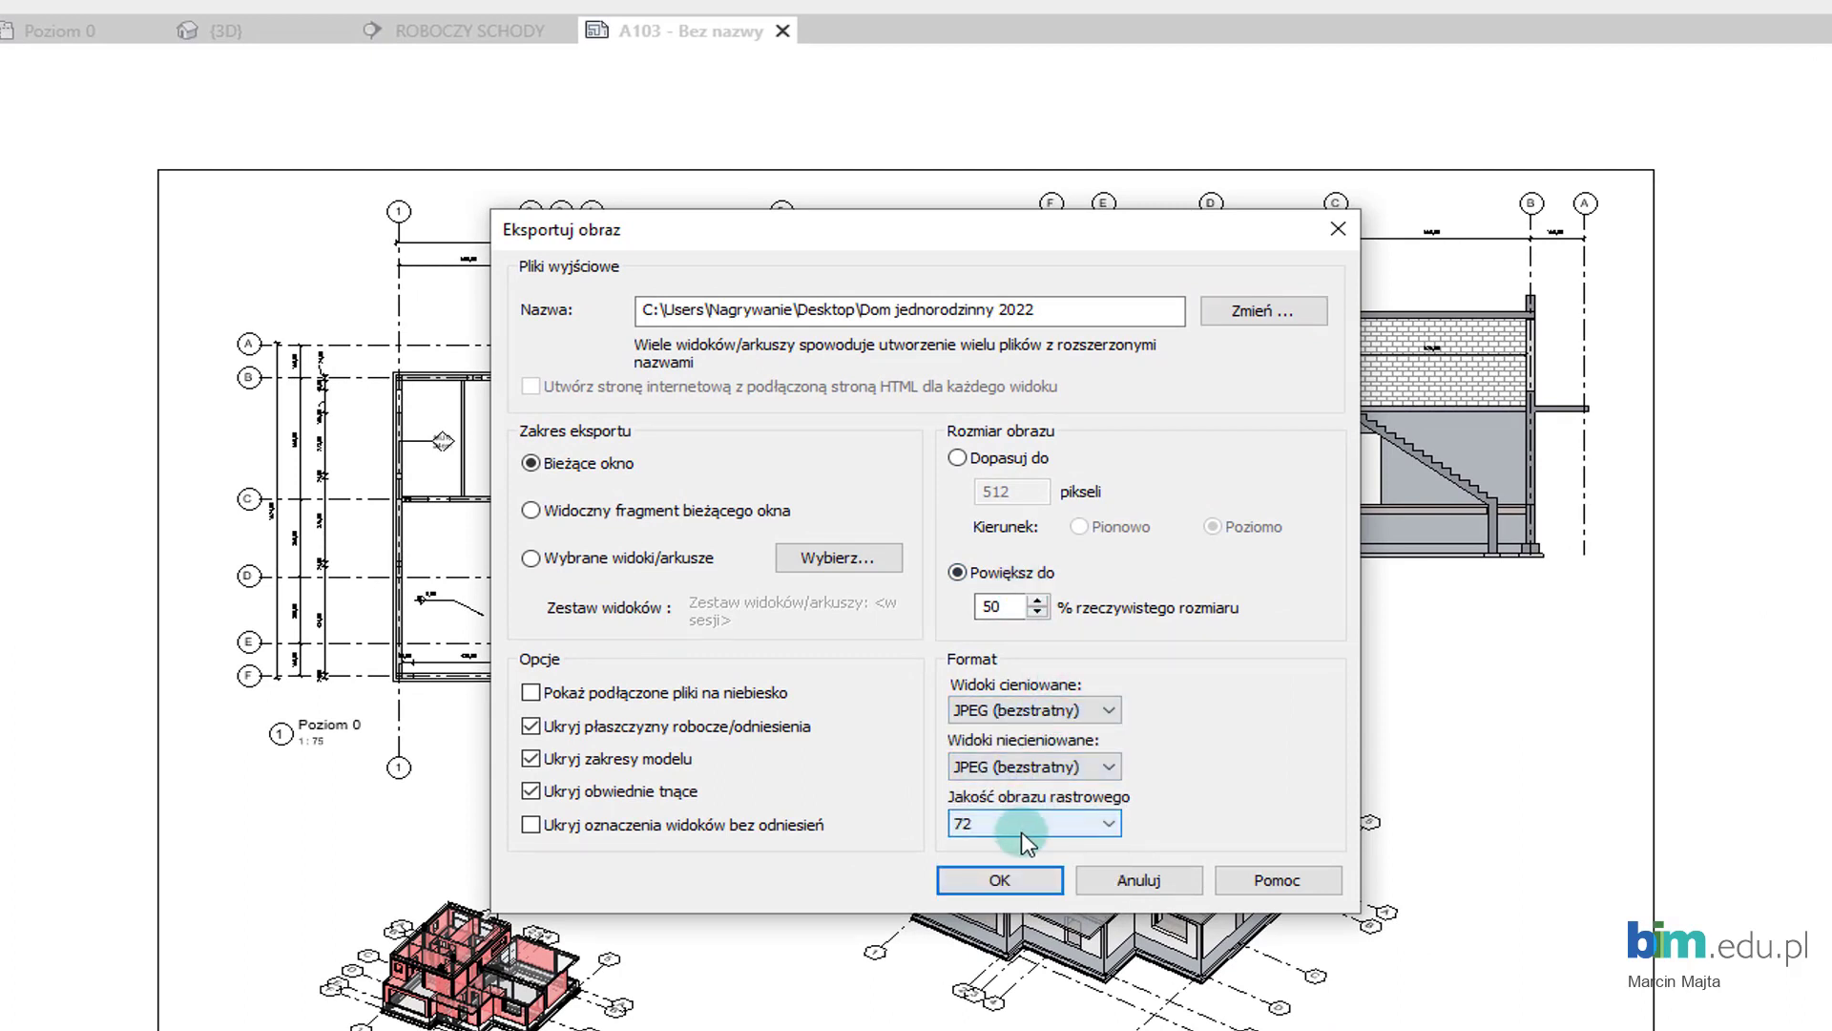
left_click(987, 877)
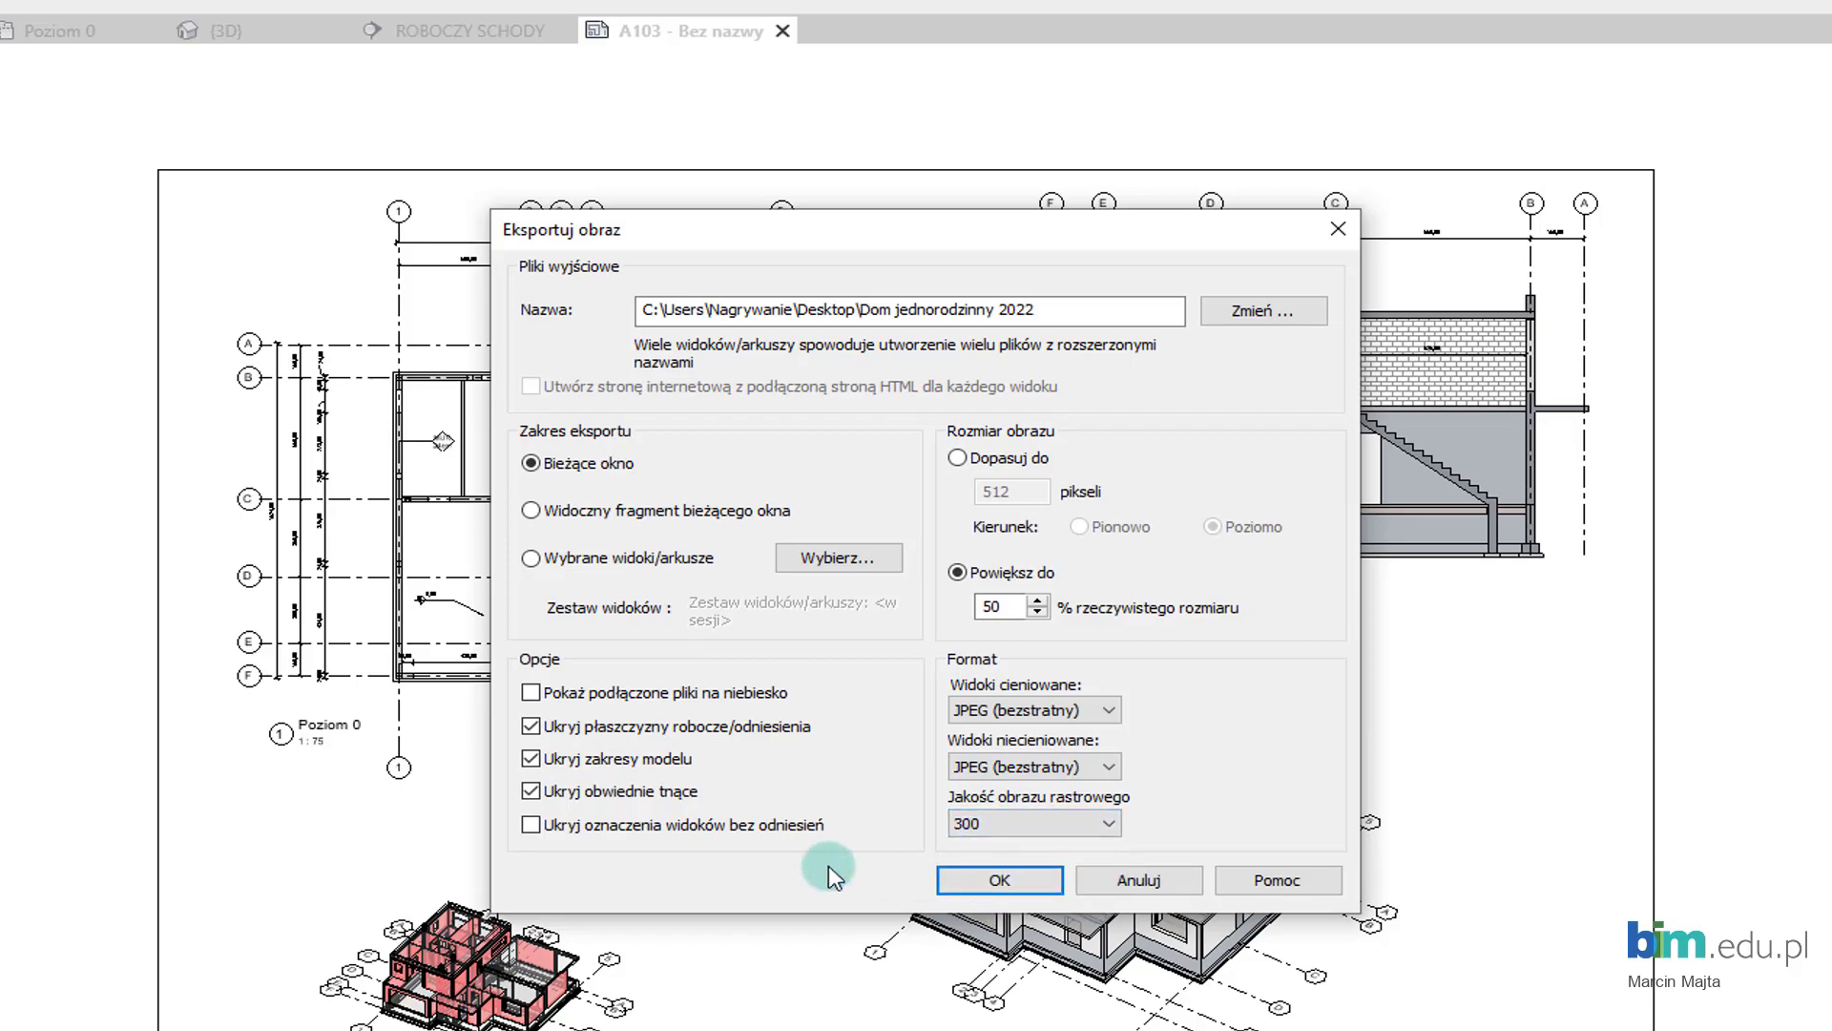
left_click(962, 871)
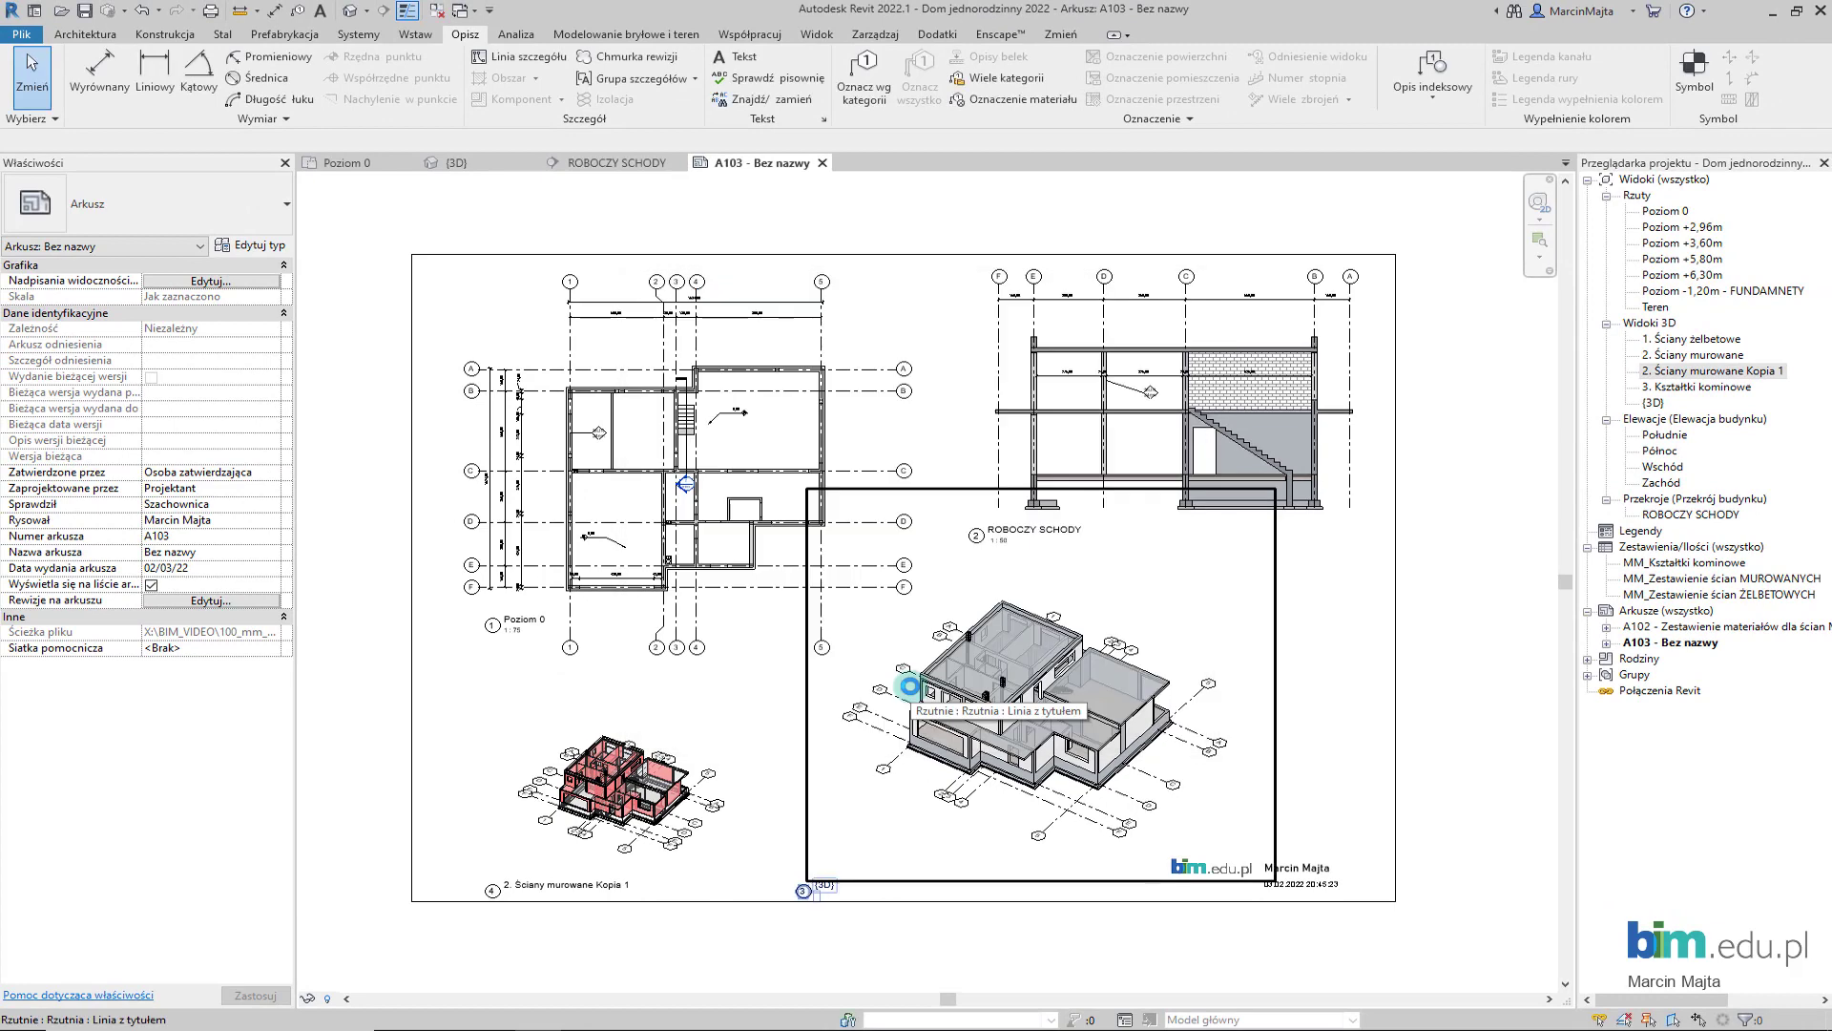
left_click(344, 685)
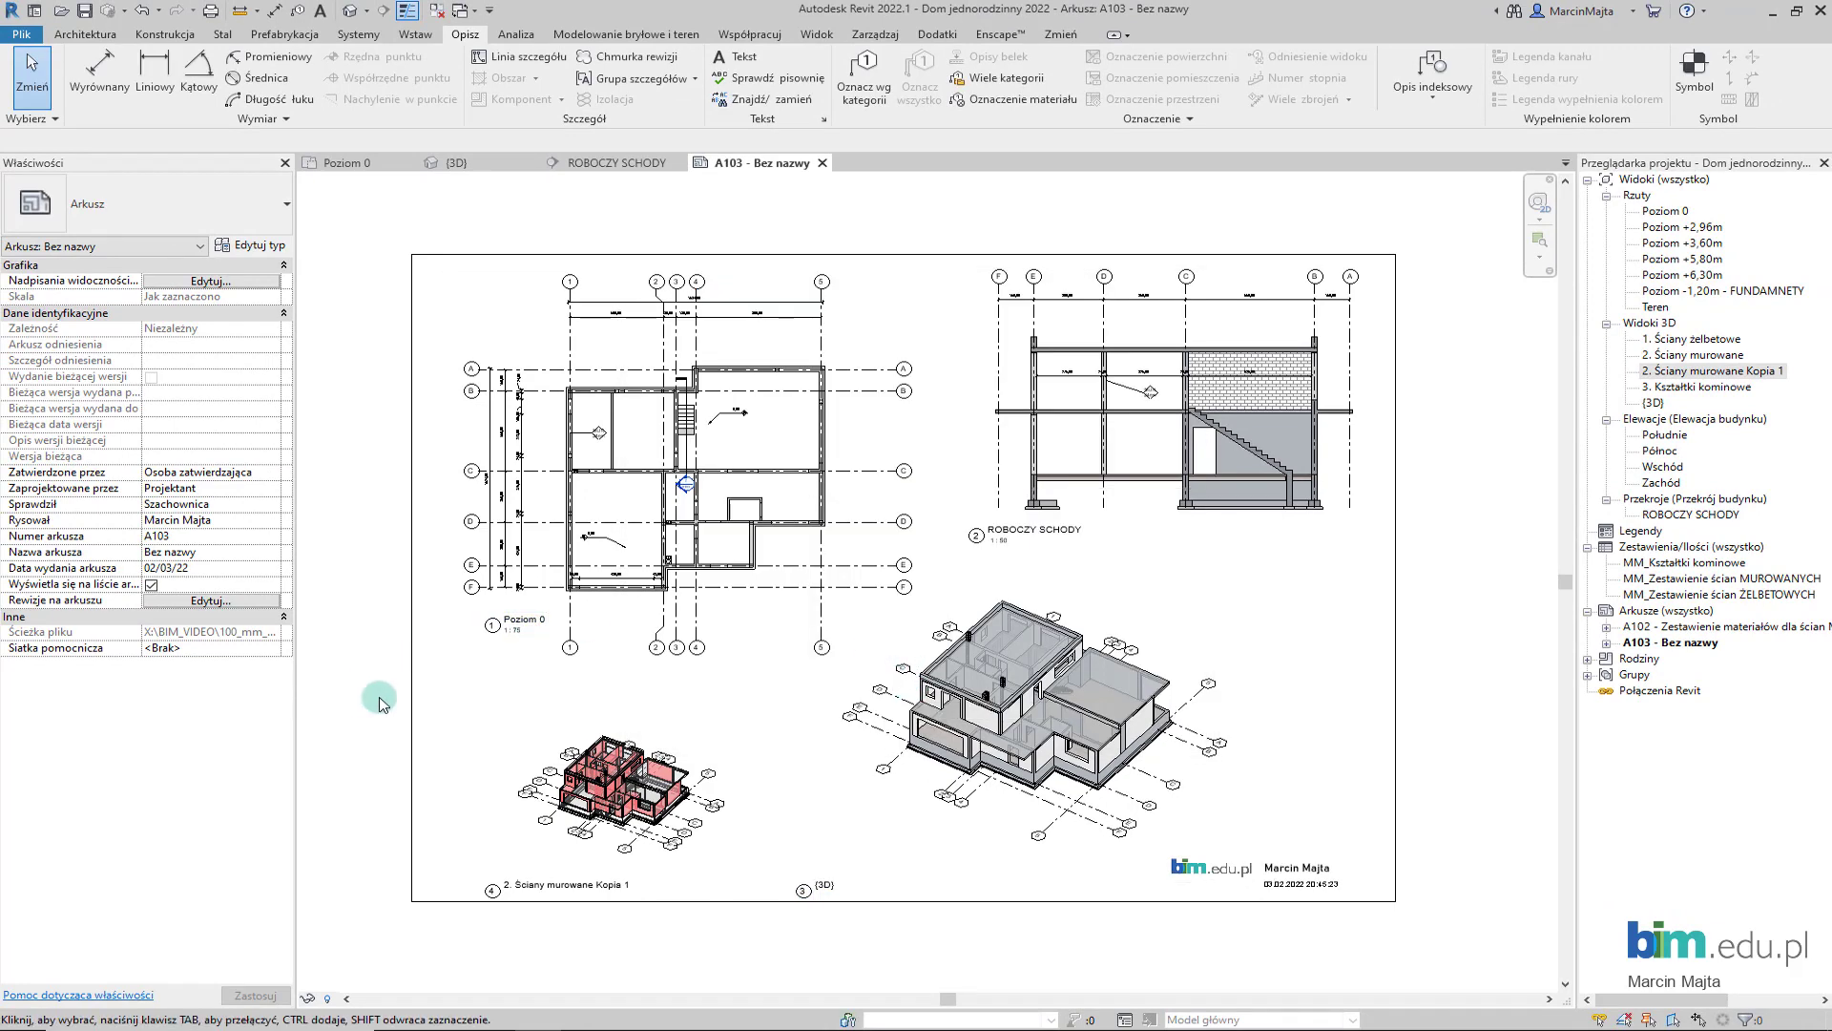